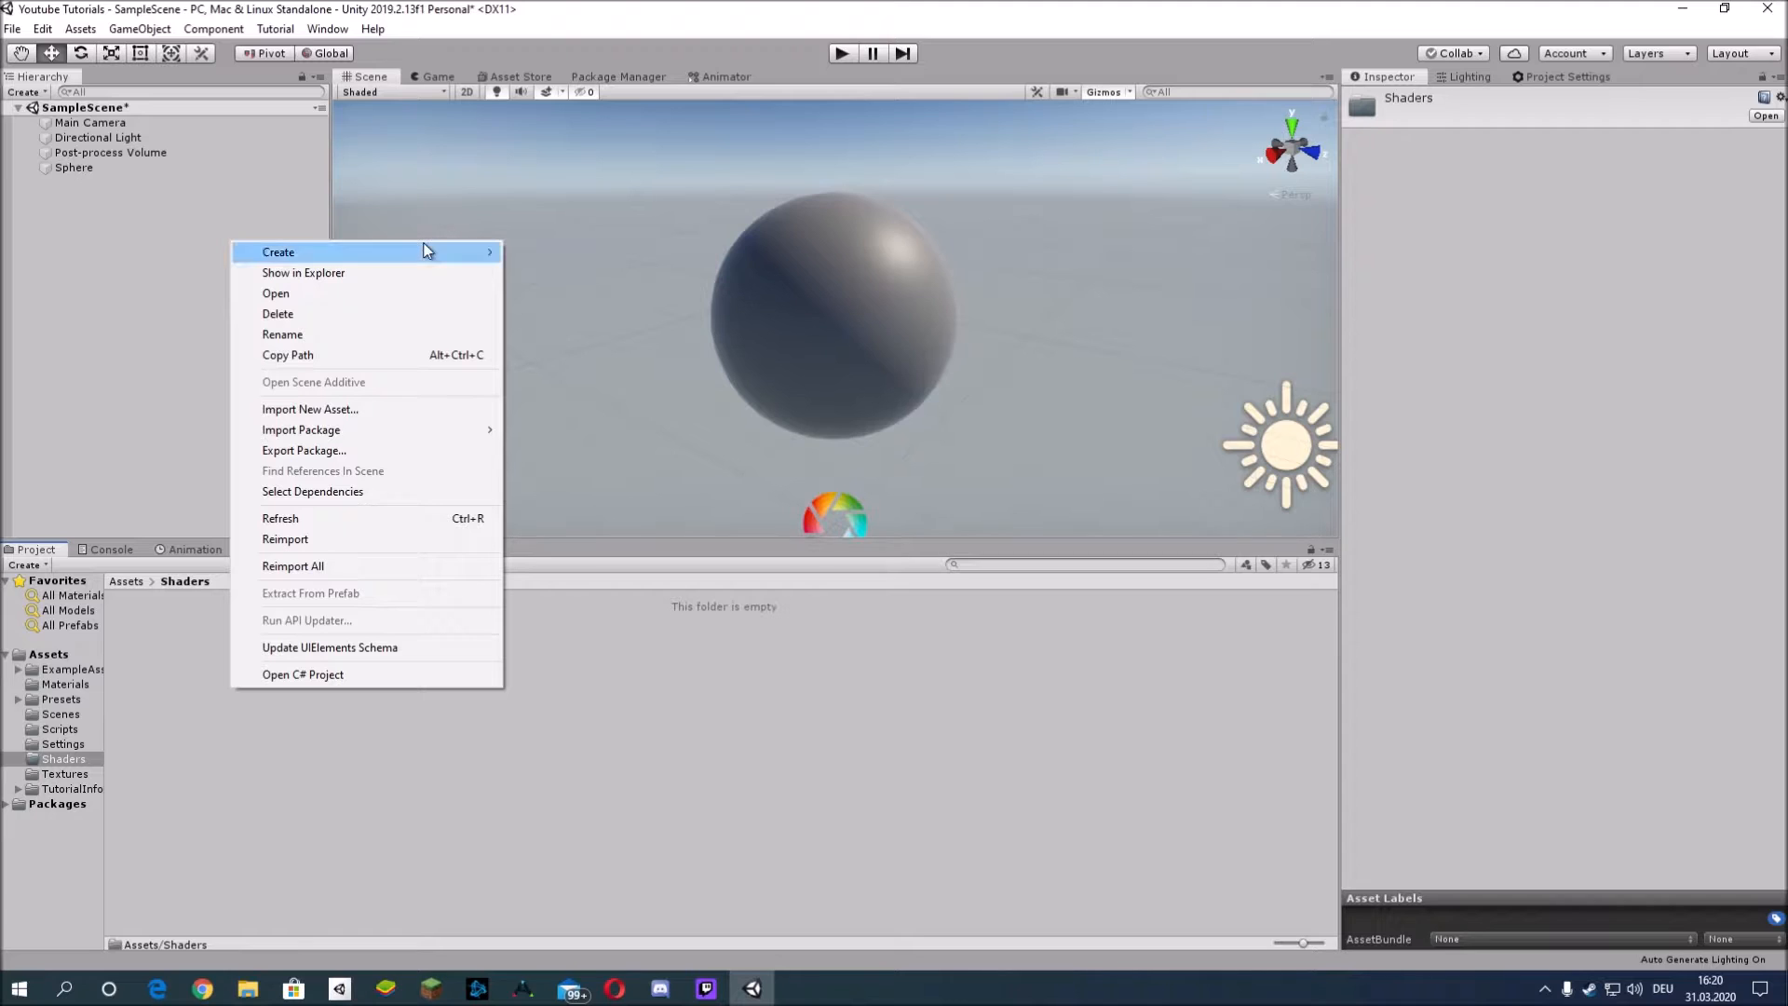
- Create a PBR Graph shader named Masked in the Shaders folder
mouse_move(590, 242)
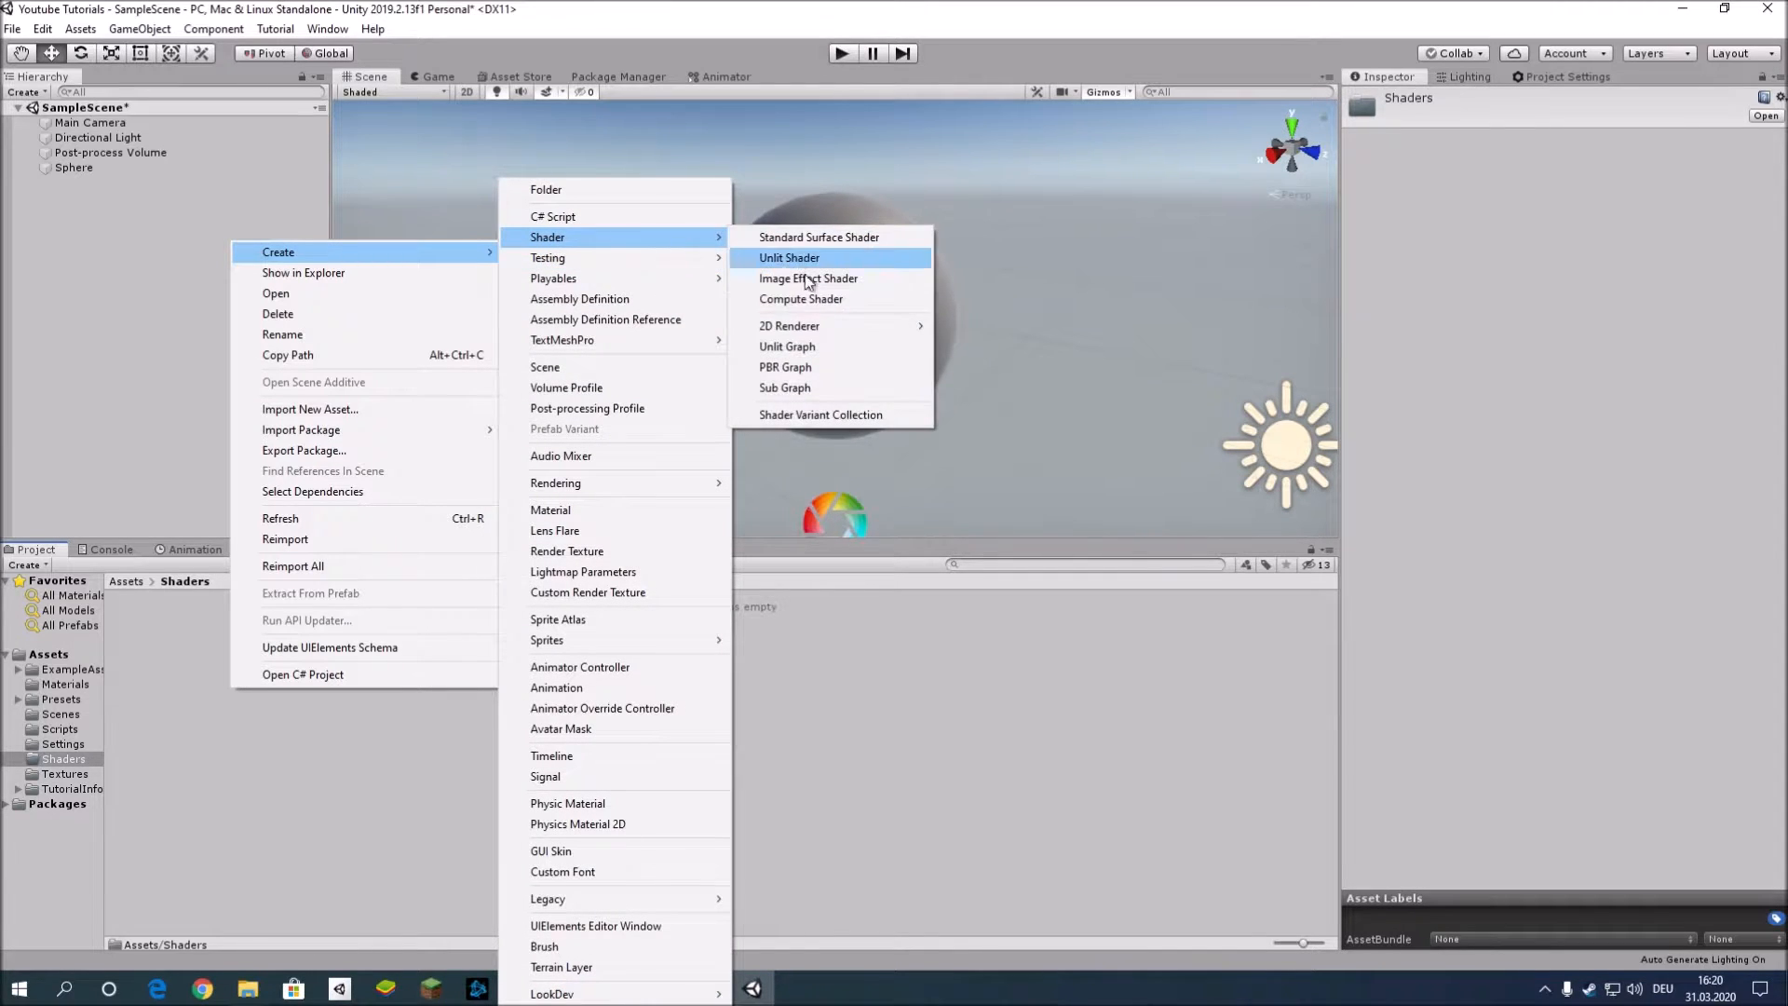
left_click(808, 362)
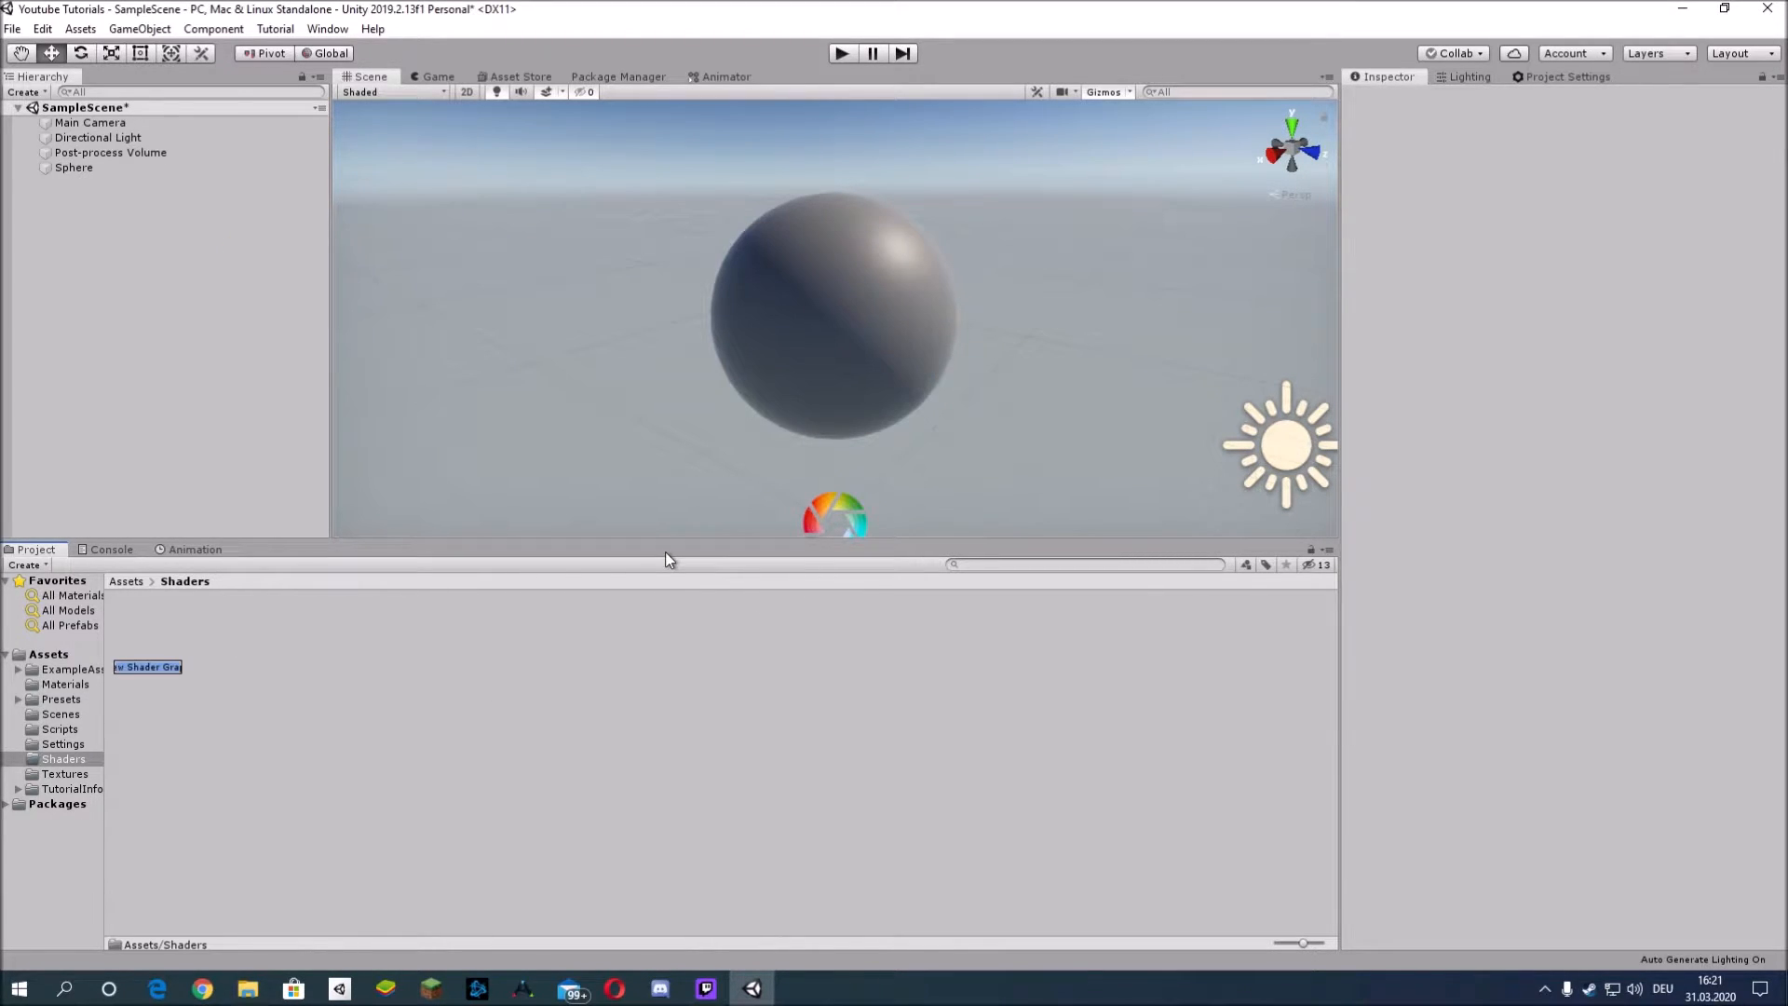
type("Masked")
key("Return")
- Open the Masked shader graph for editing and maximize its window
double_click(154, 638)
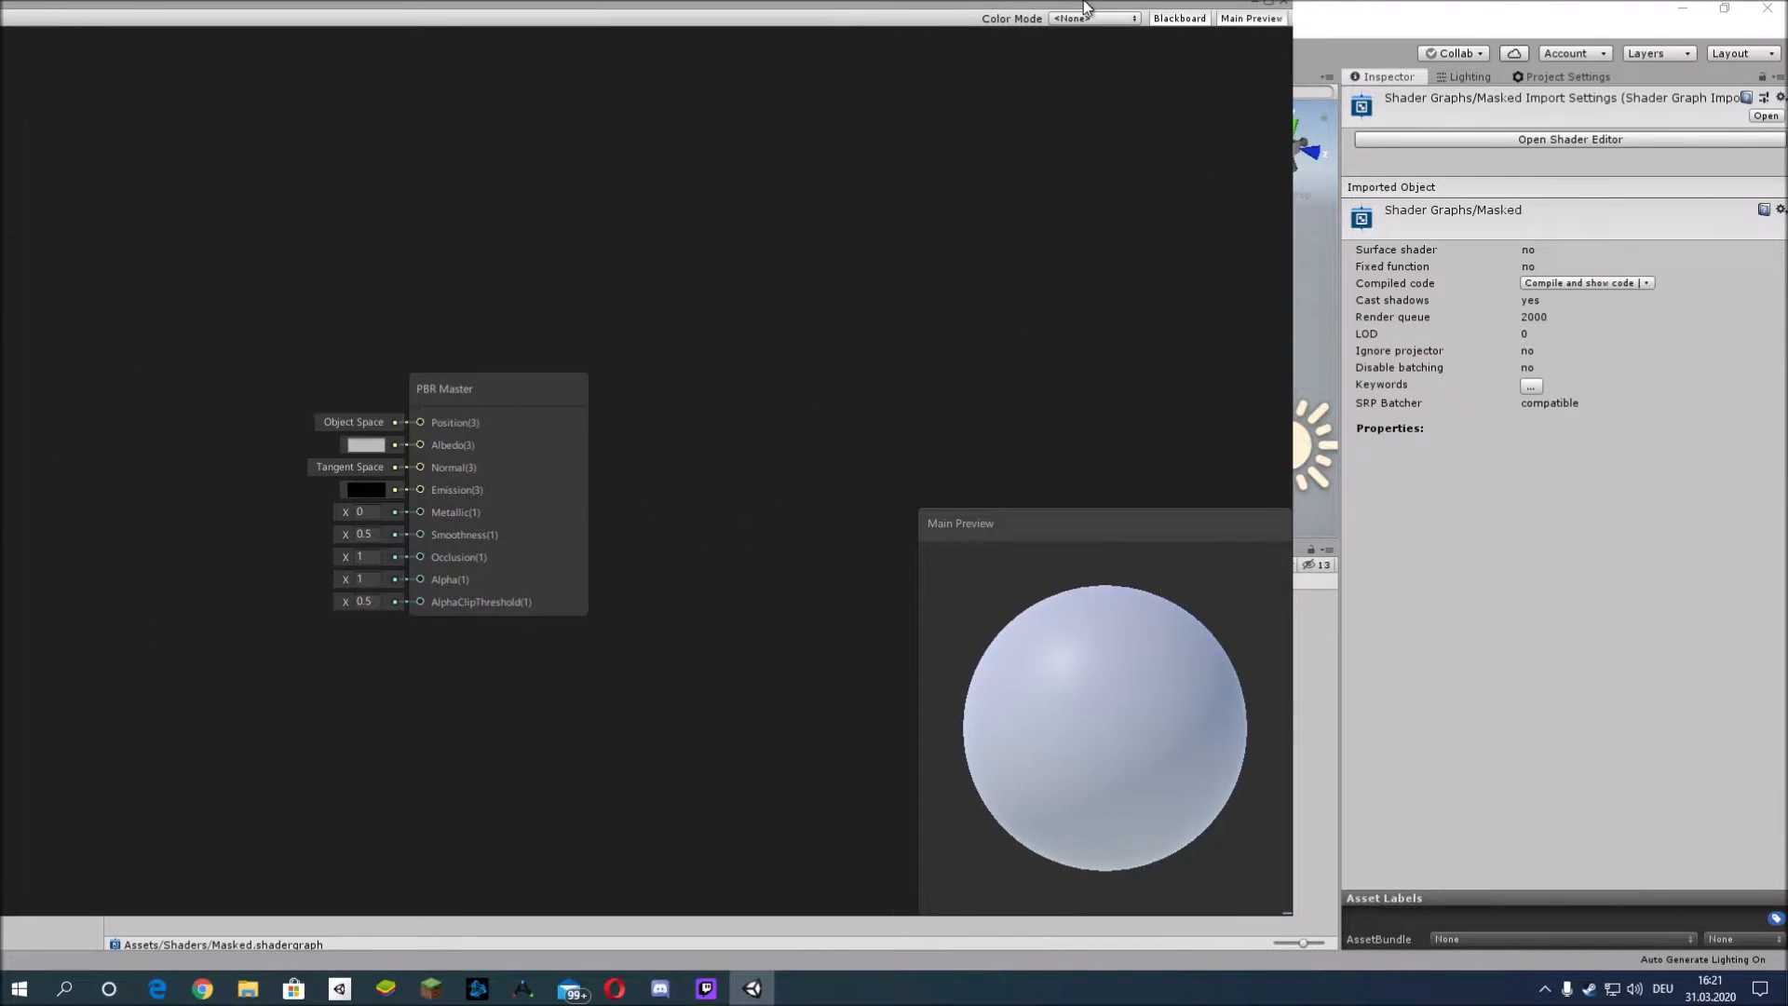
left_click_drag(1088, 9, 1577, 13)
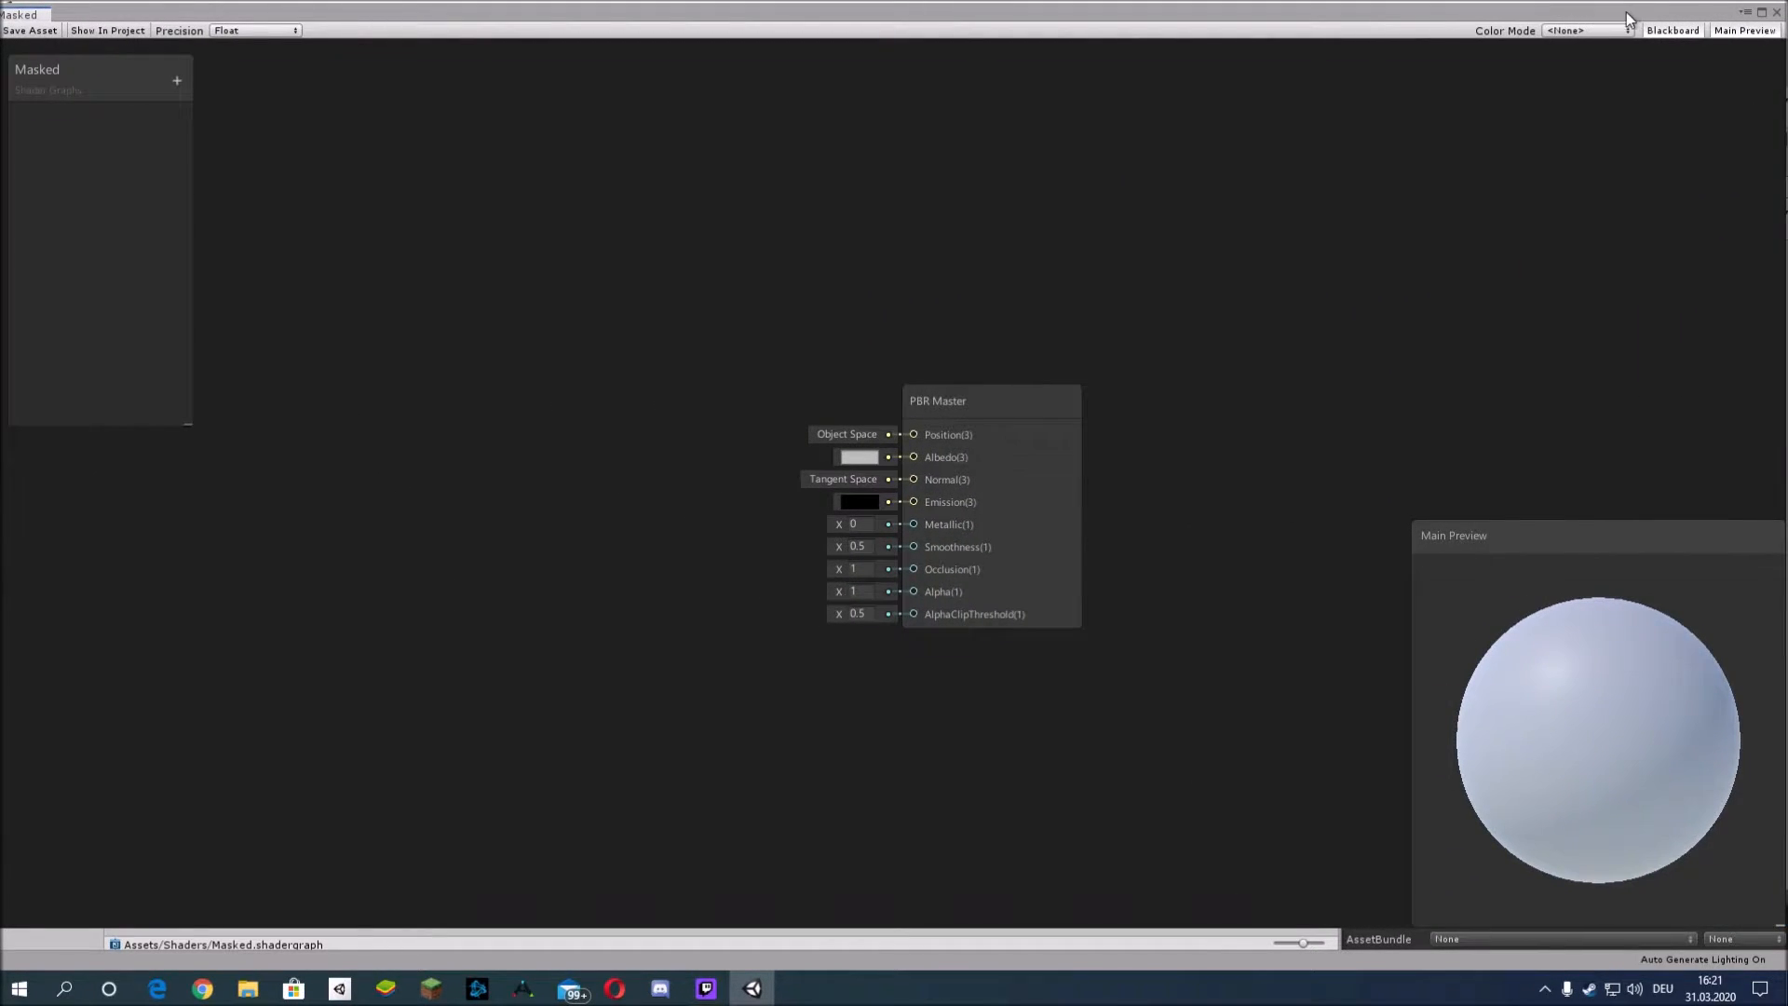
left_click(1762, 13)
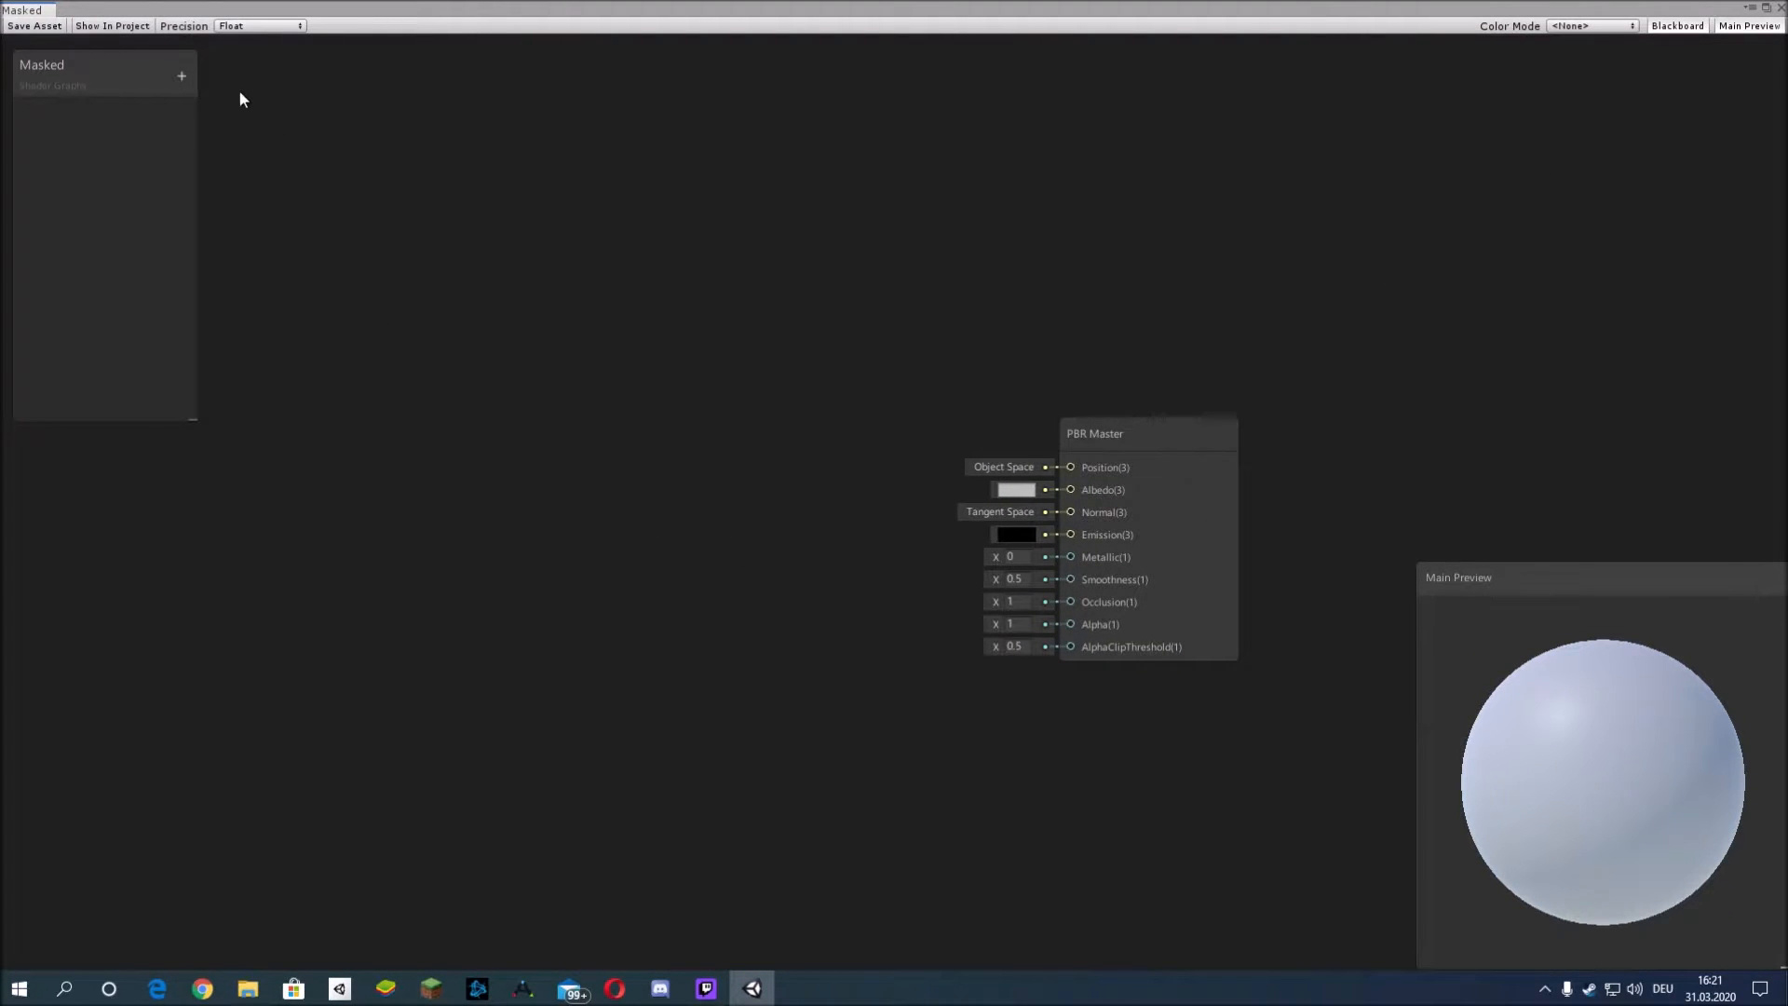
- Add a Texture2D property named Mask and place it as a node in the graph
left_click(182, 76)
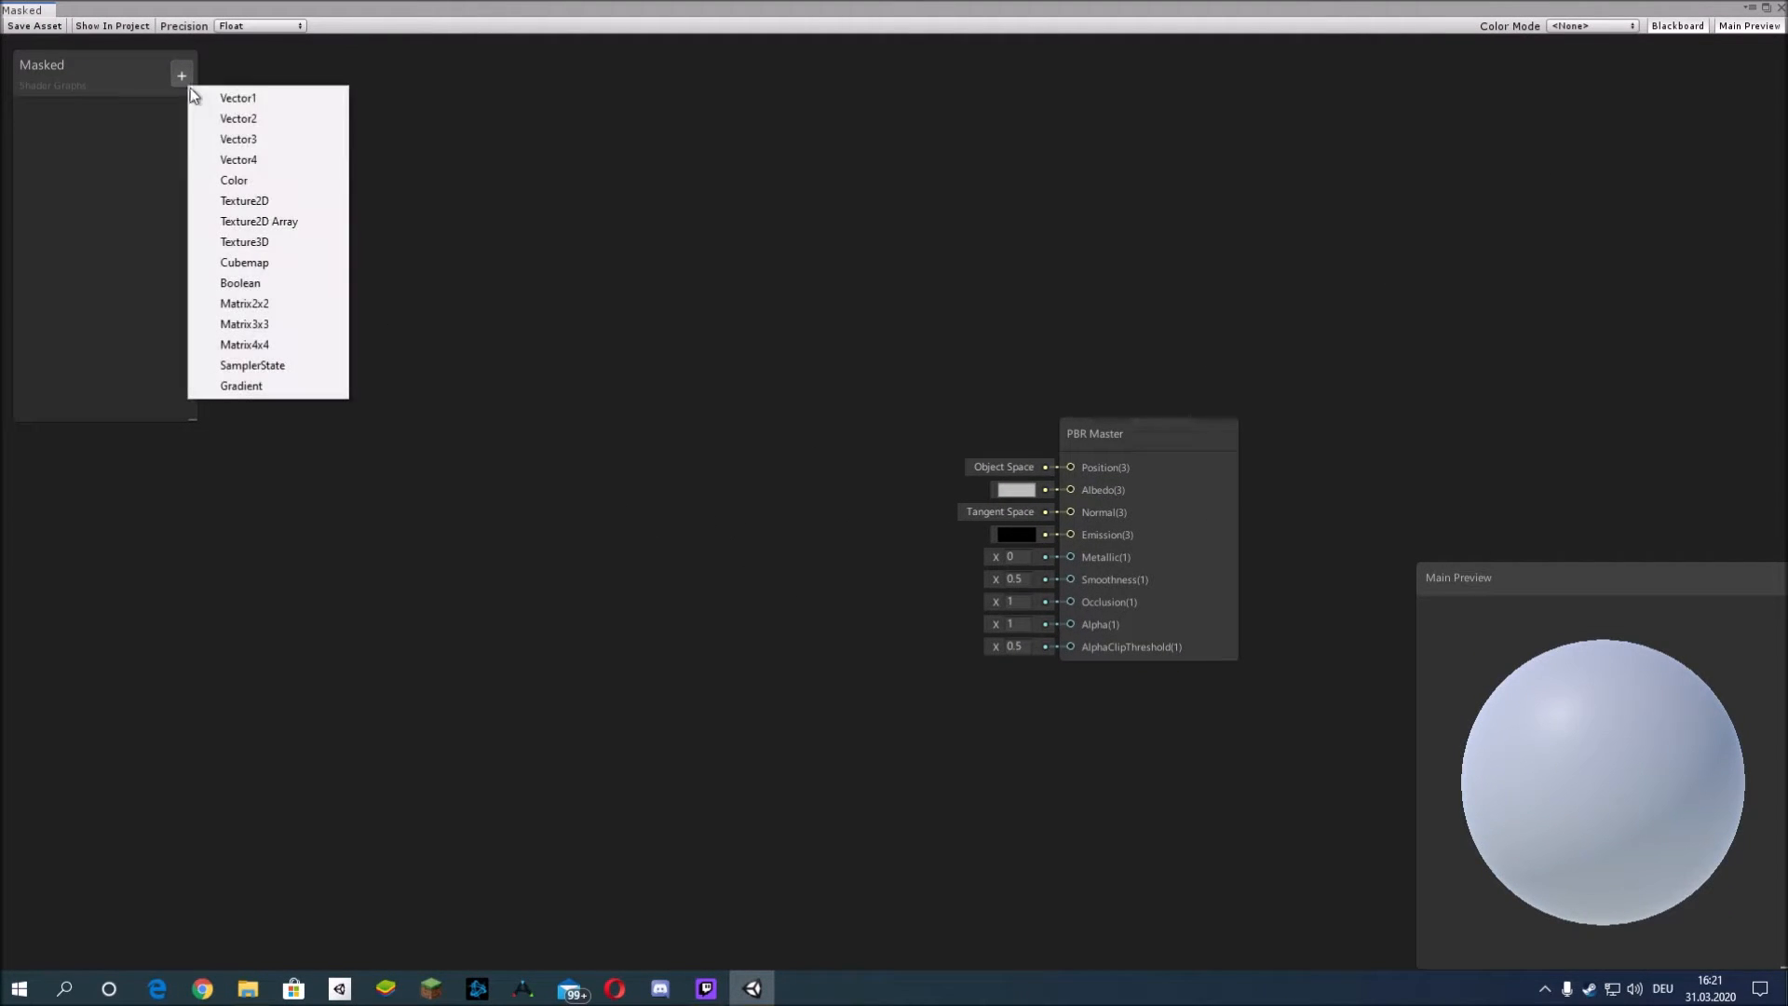
left_click(255, 199)
type("Mask")
key("Return")
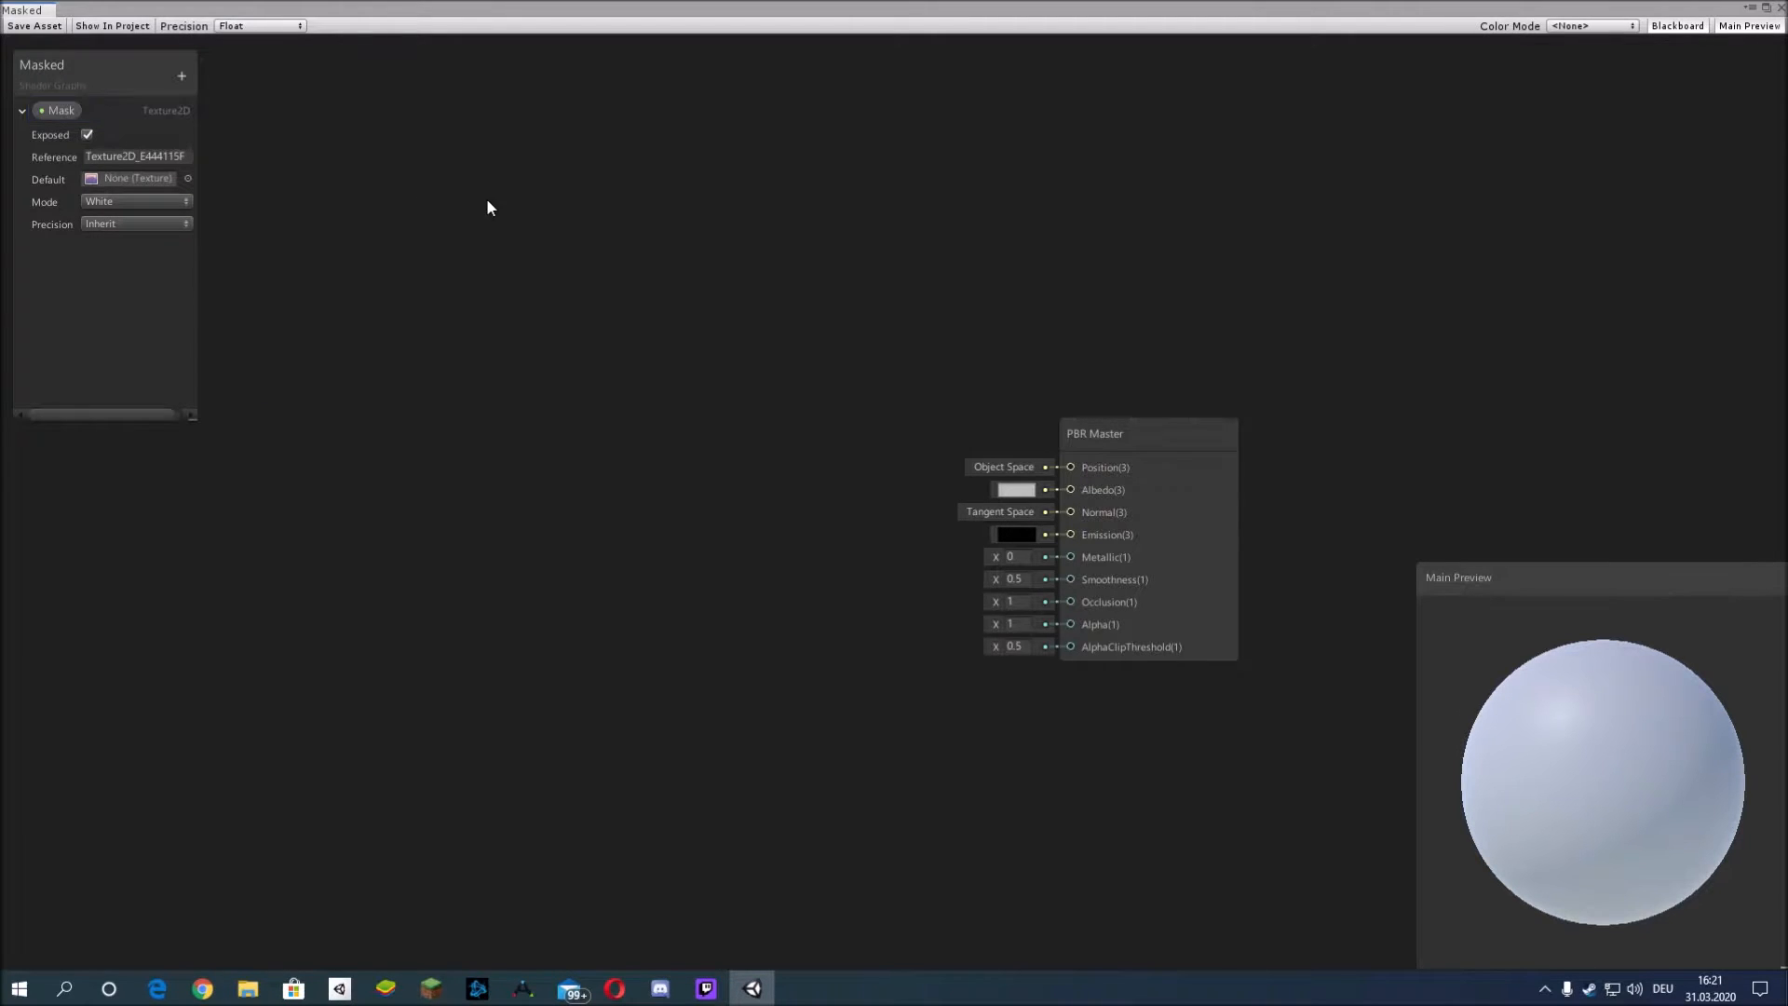
left_click_drag(56, 111, 291, 313)
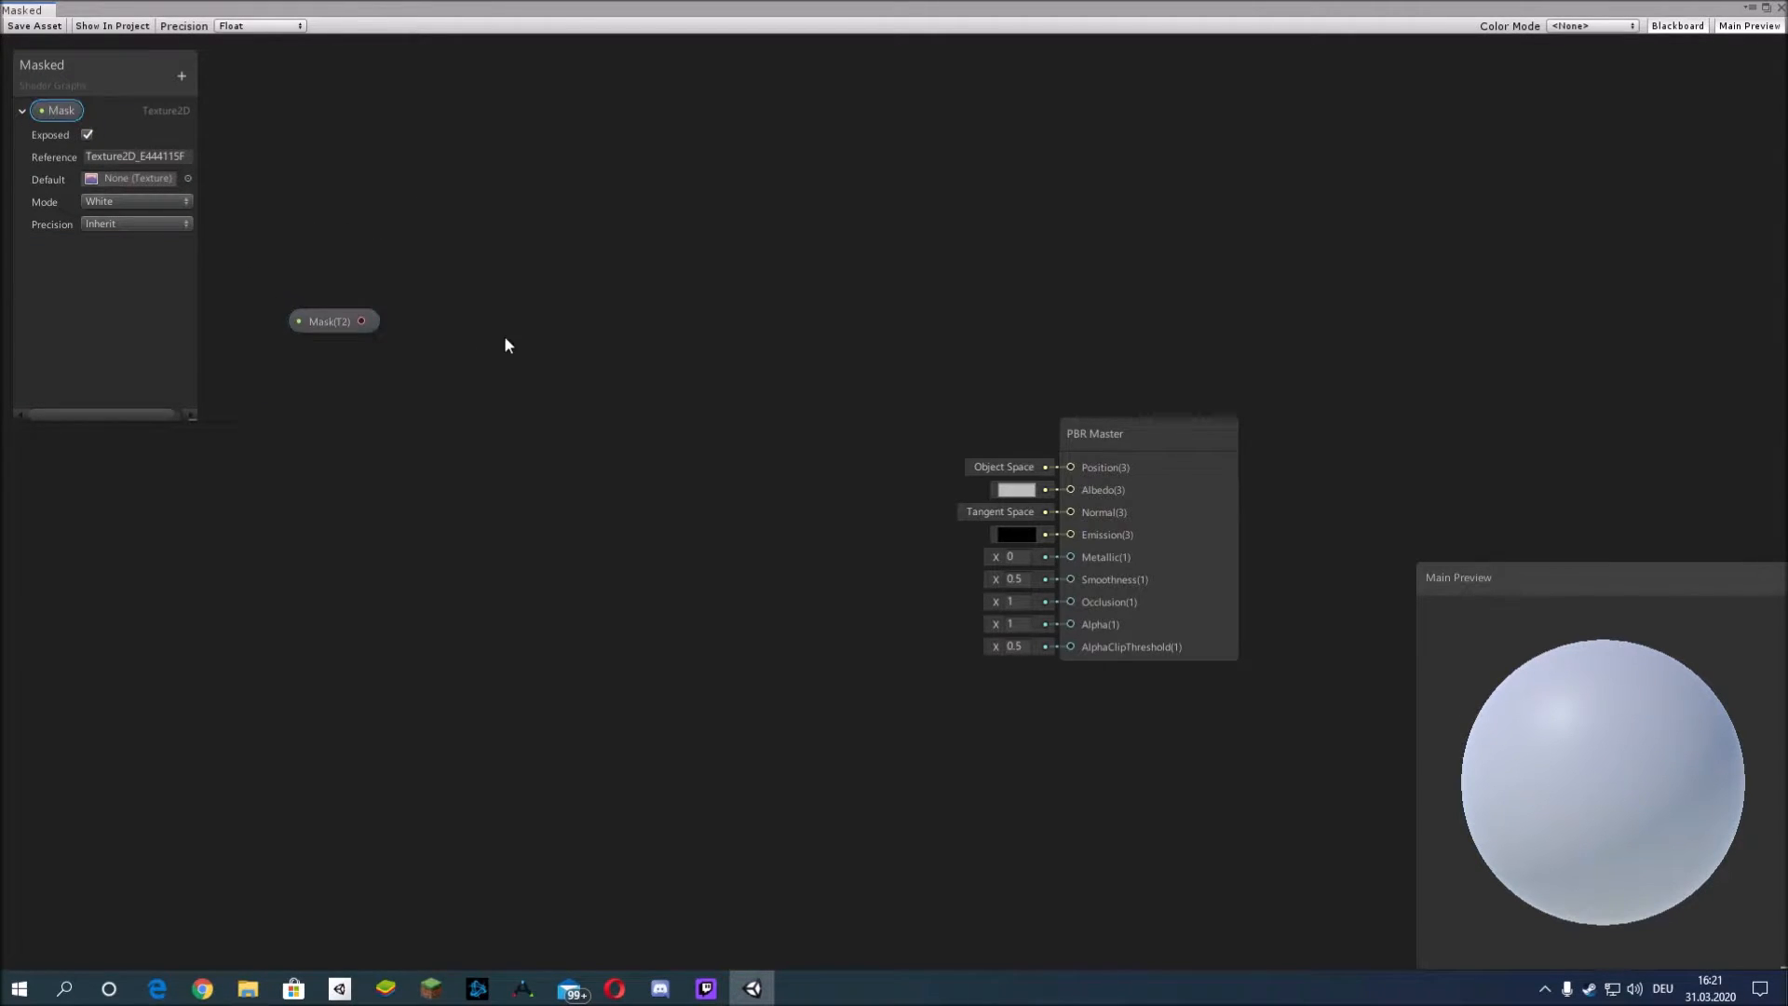
- Create a Sample Texture 2D node and connect the Mask node to its Texture input
right_click(508, 344)
left_click(531, 347)
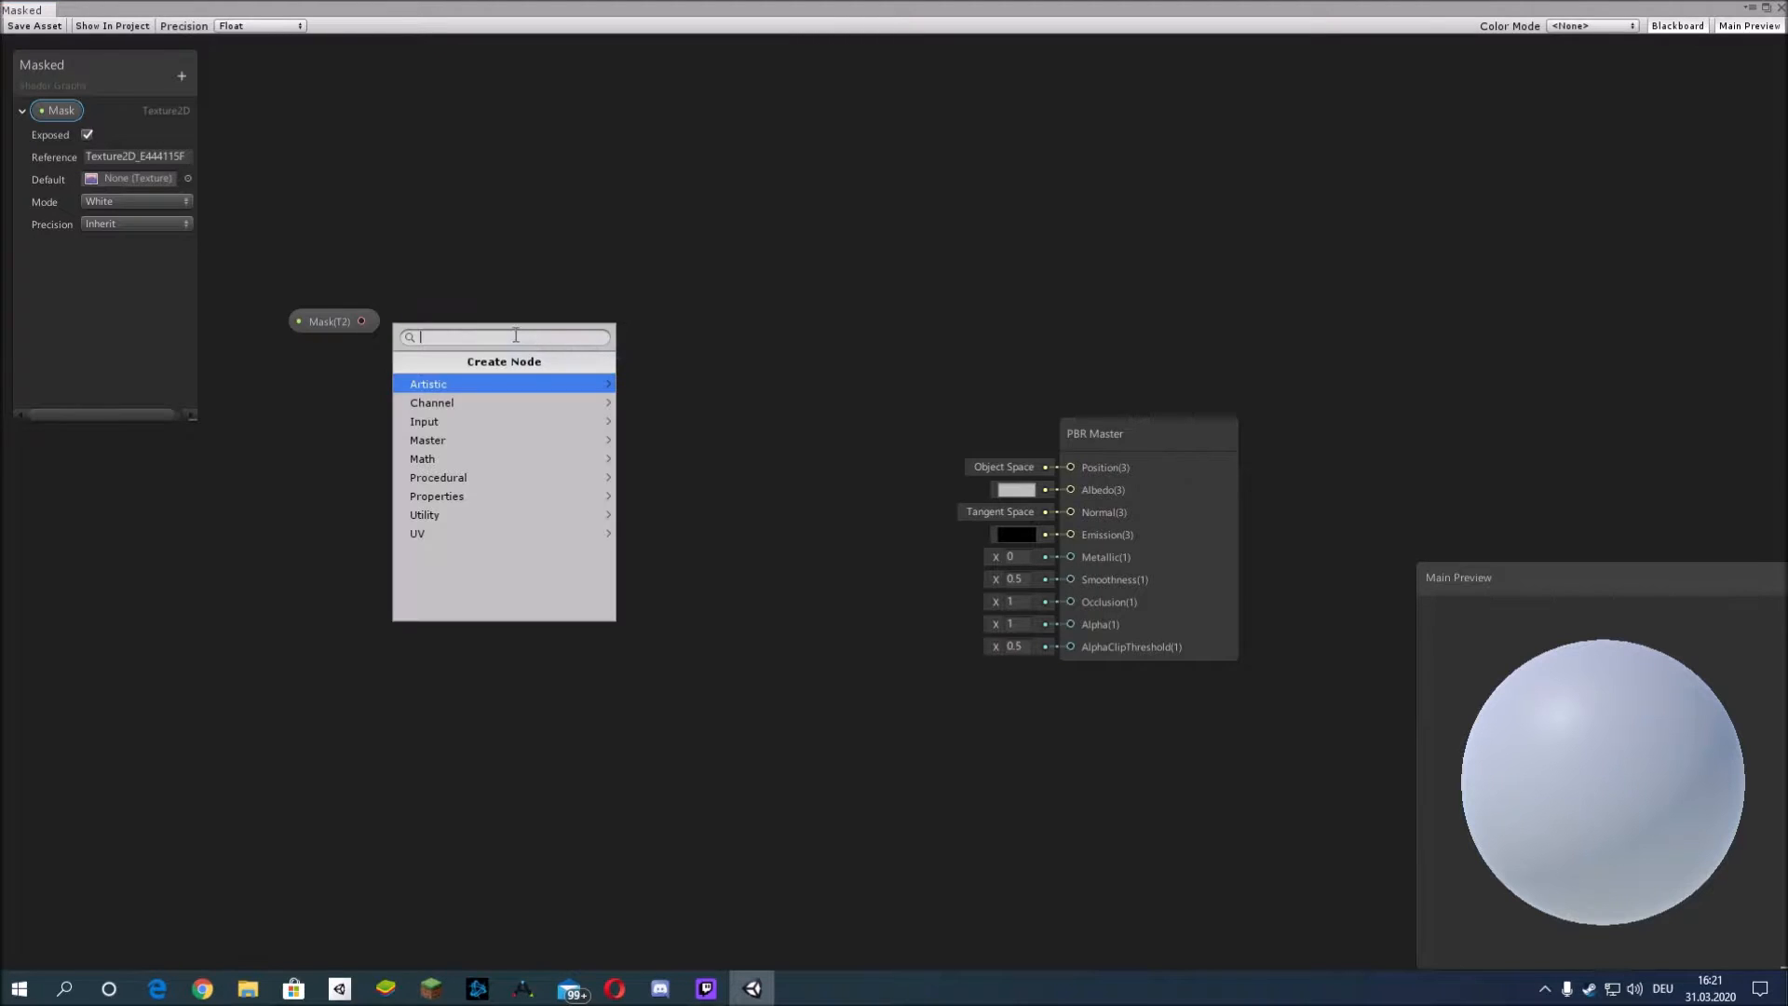
type("textu")
key("Down")
key("Down")
key("Down")
key("Down")
key("Return")
left_click_drag(383, 320, 477, 311)
left_click(566, 384)
left_click_drag(339, 321, 320, 324)
left_click(790, 392)
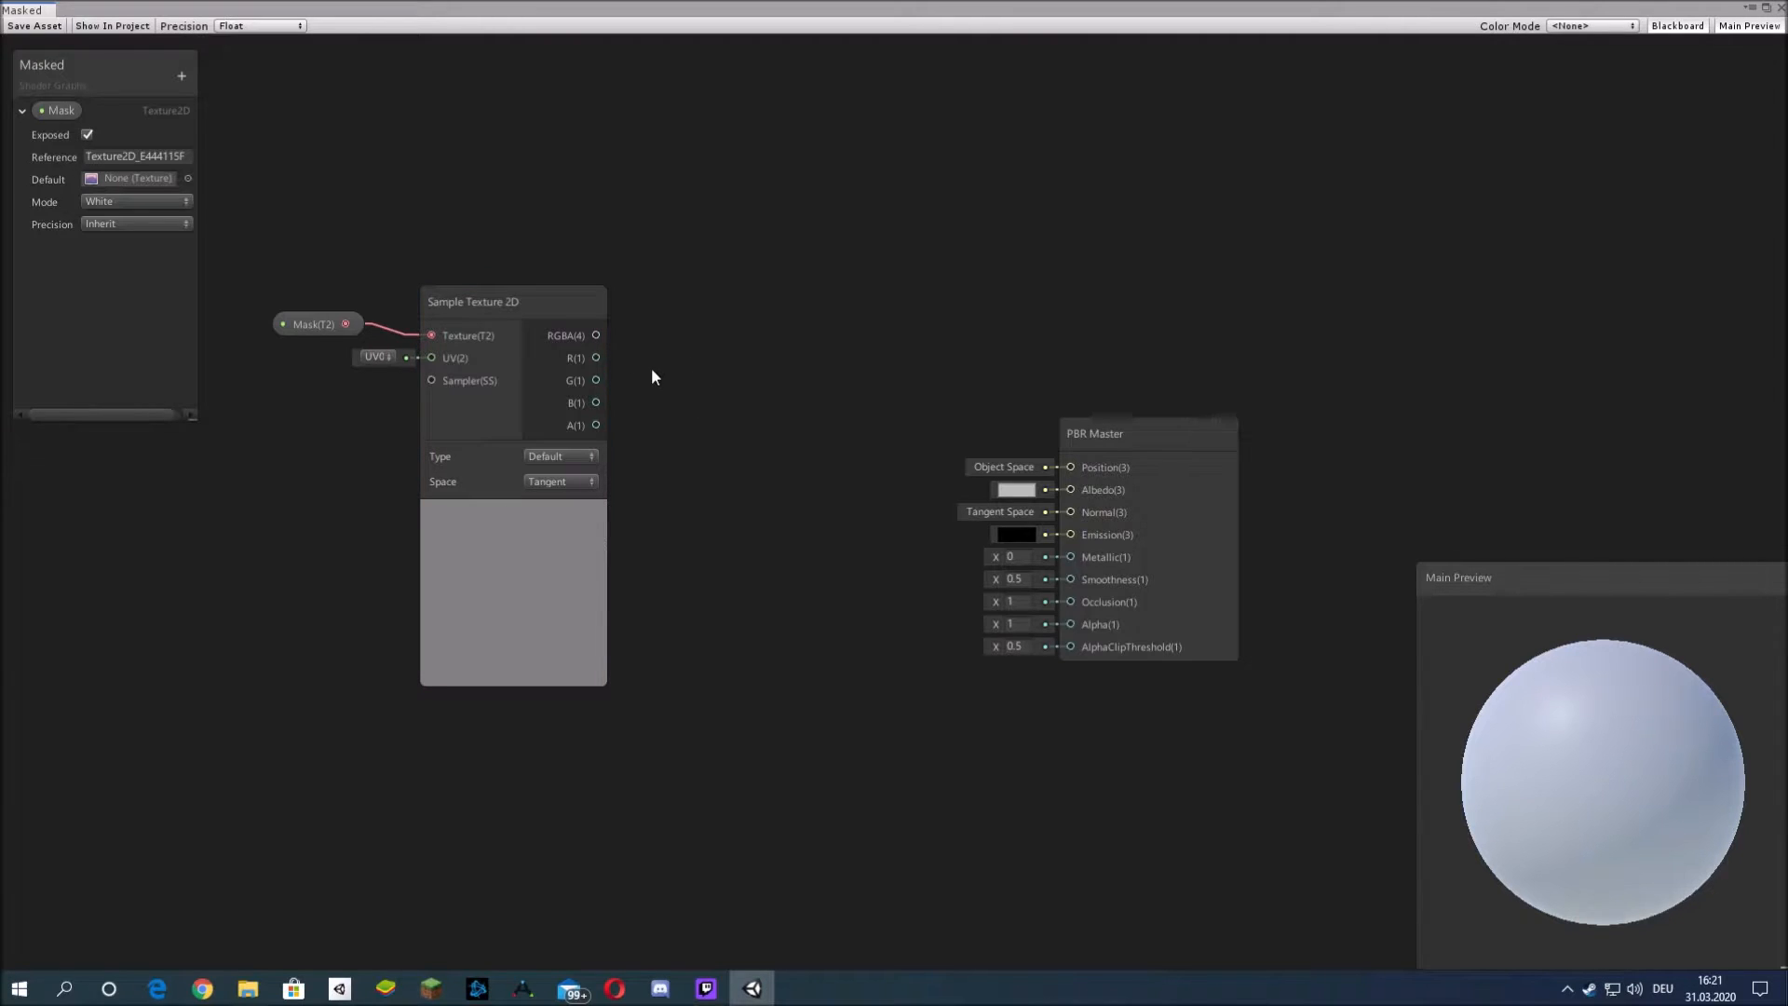
scroll(627, 327, "down", 3)
right_click(633, 344)
left_click(698, 357)
left_click(128, 253)
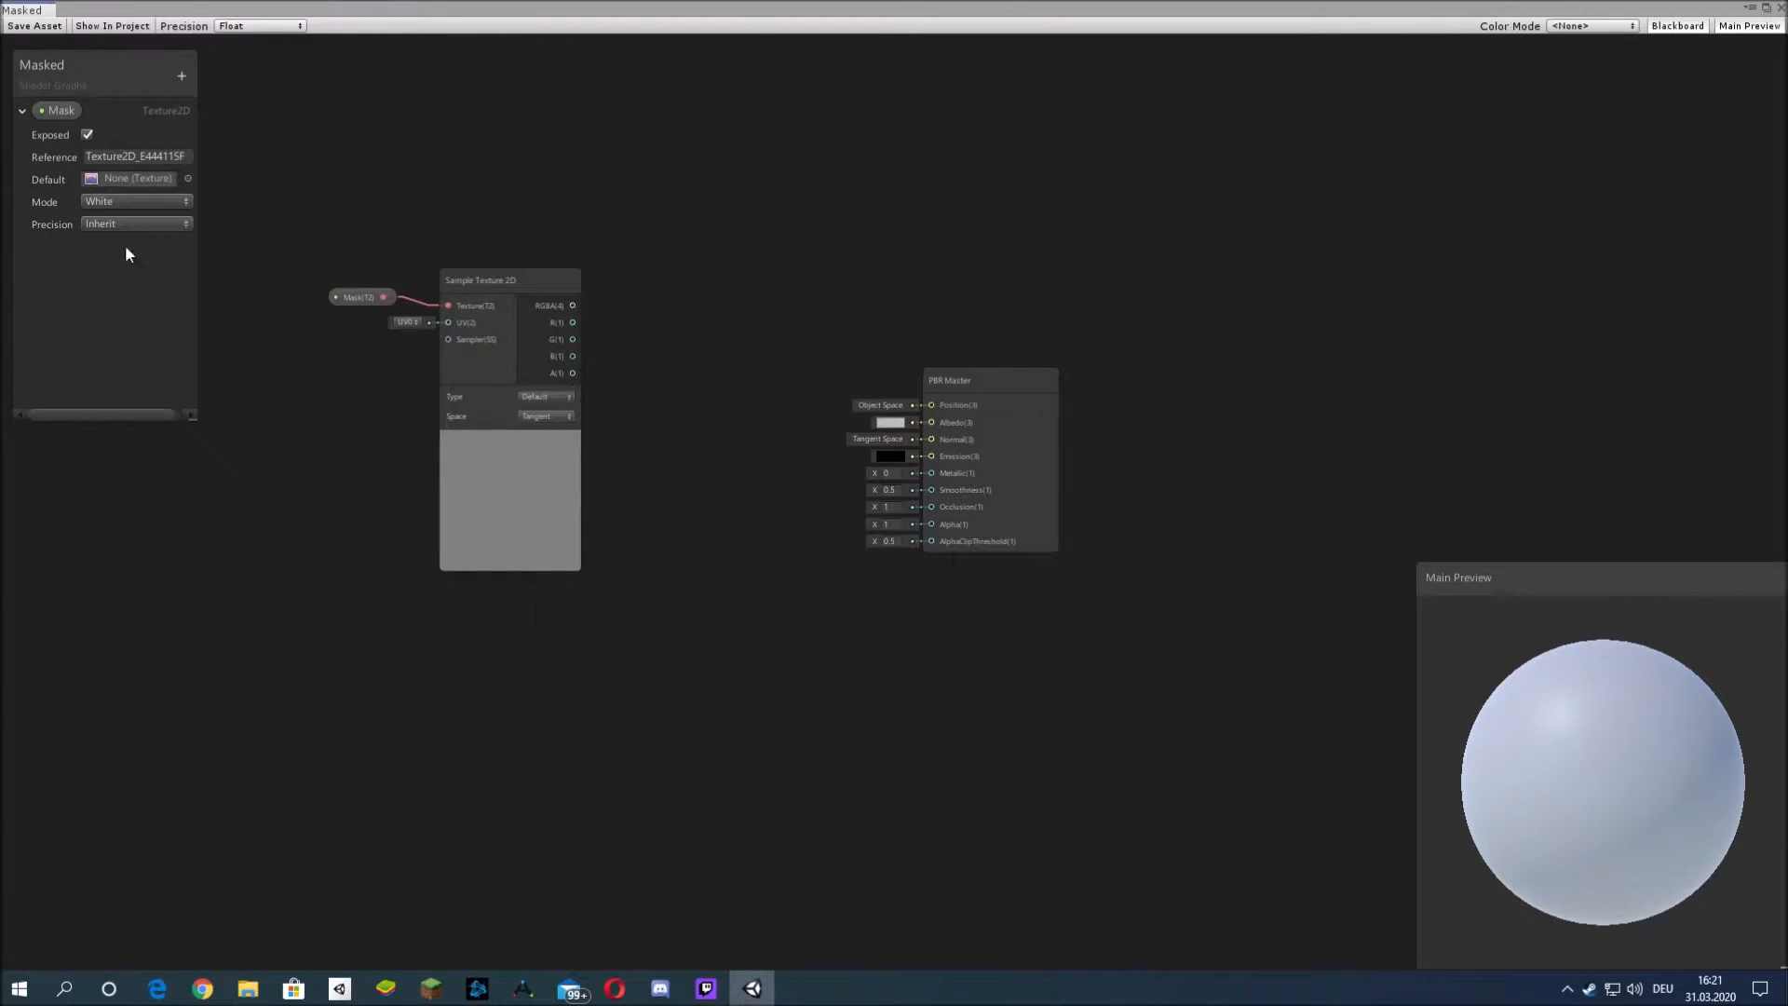
- Add a Texture2D property named Albedo1 to the blackboard, keeping the Mask and Albedo1 entries collapsed
left_click(23, 111)
left_click(181, 76)
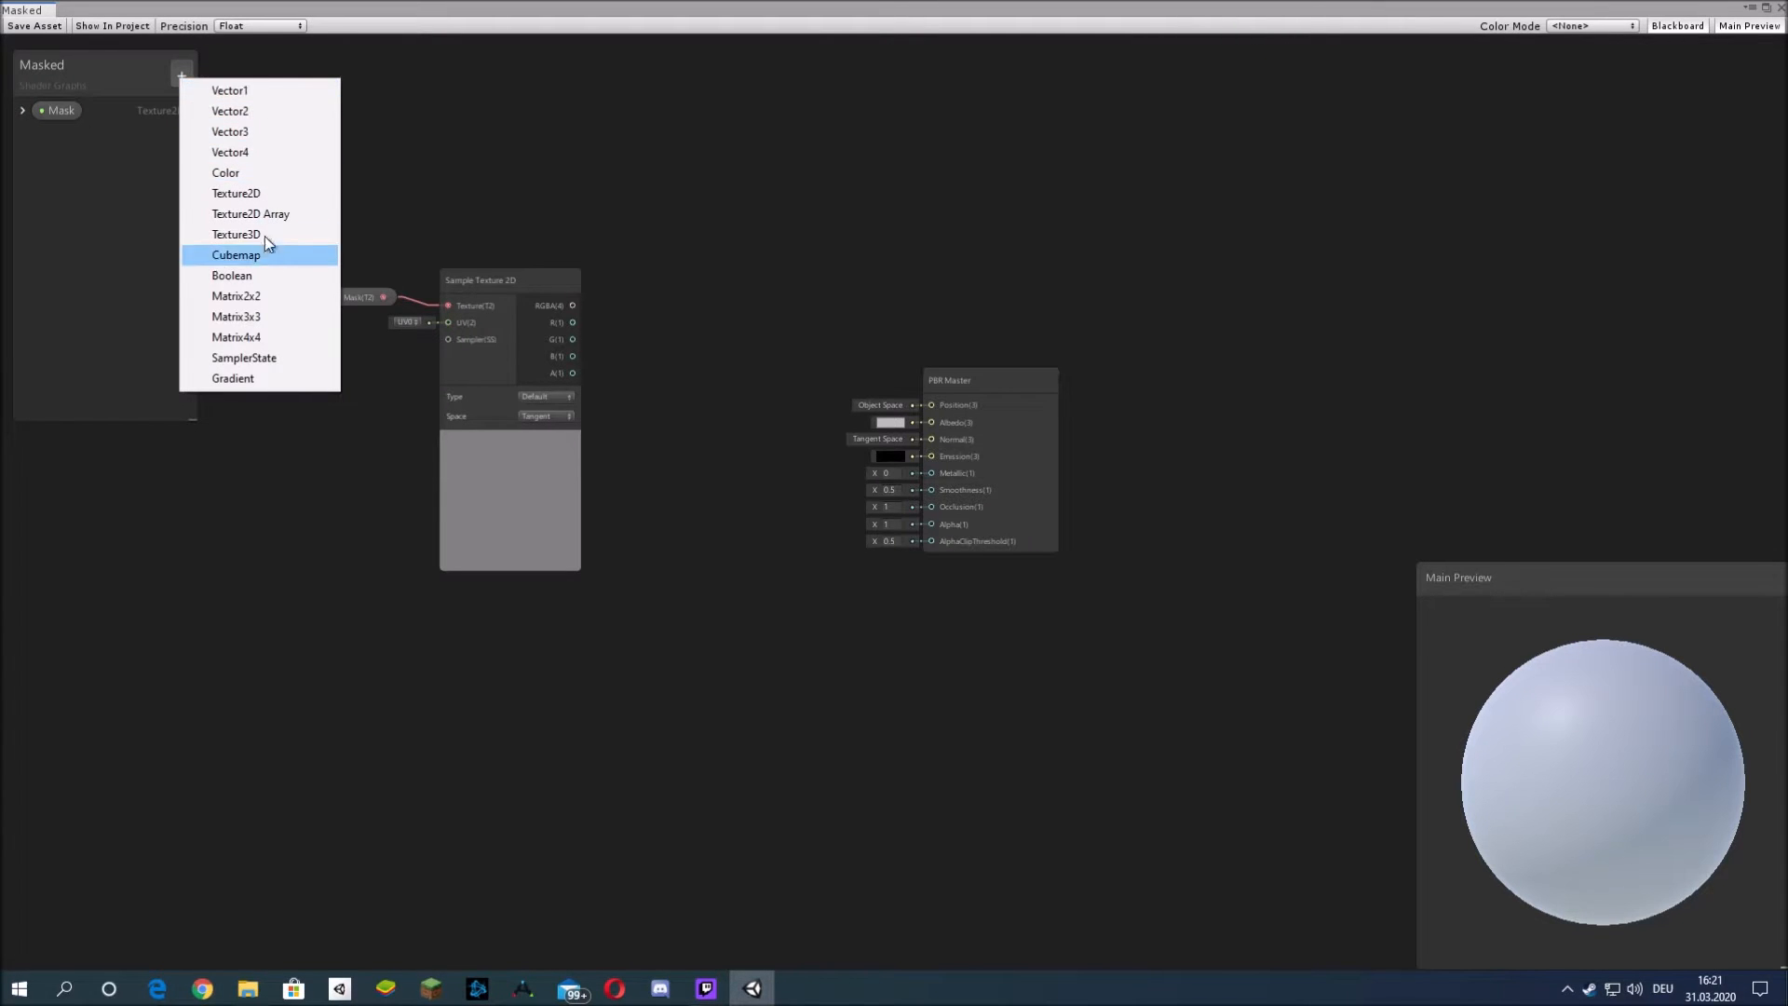
left_click(266, 198)
type("Albedo1")
key("Return")
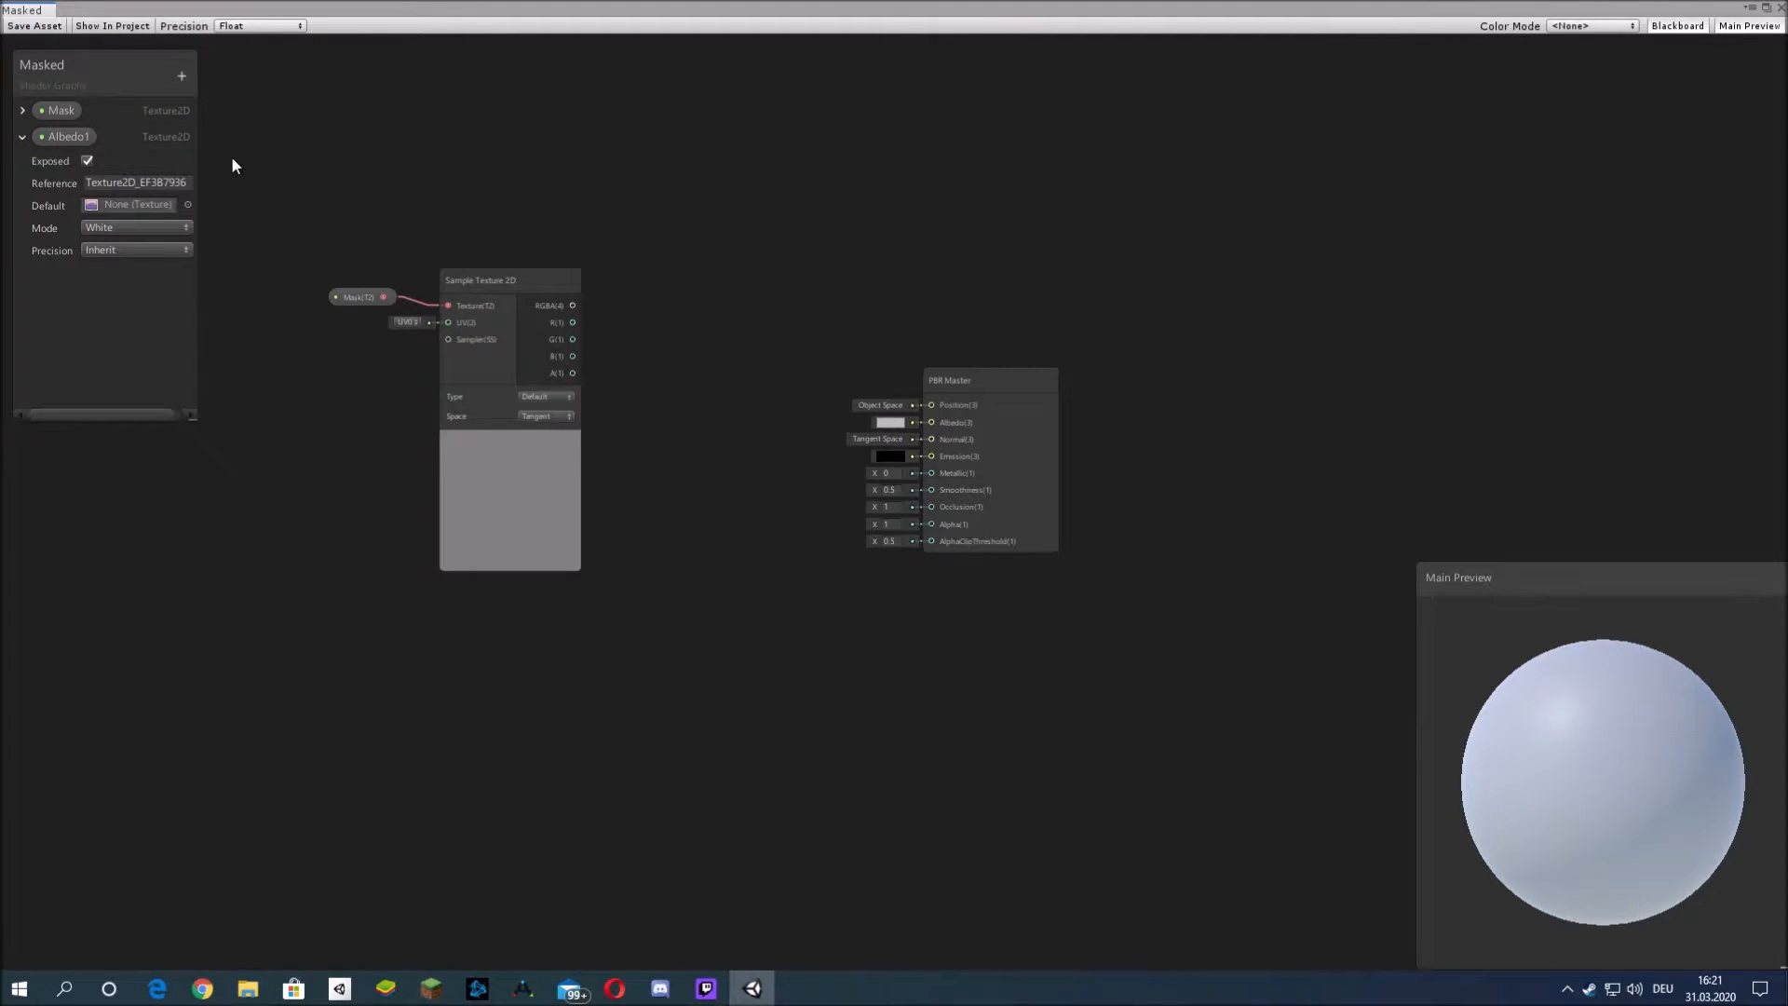
left_click(22, 136)
- Add a Vector1 property named Metallic1 and collapse its settings
left_click(182, 76)
left_click(224, 98)
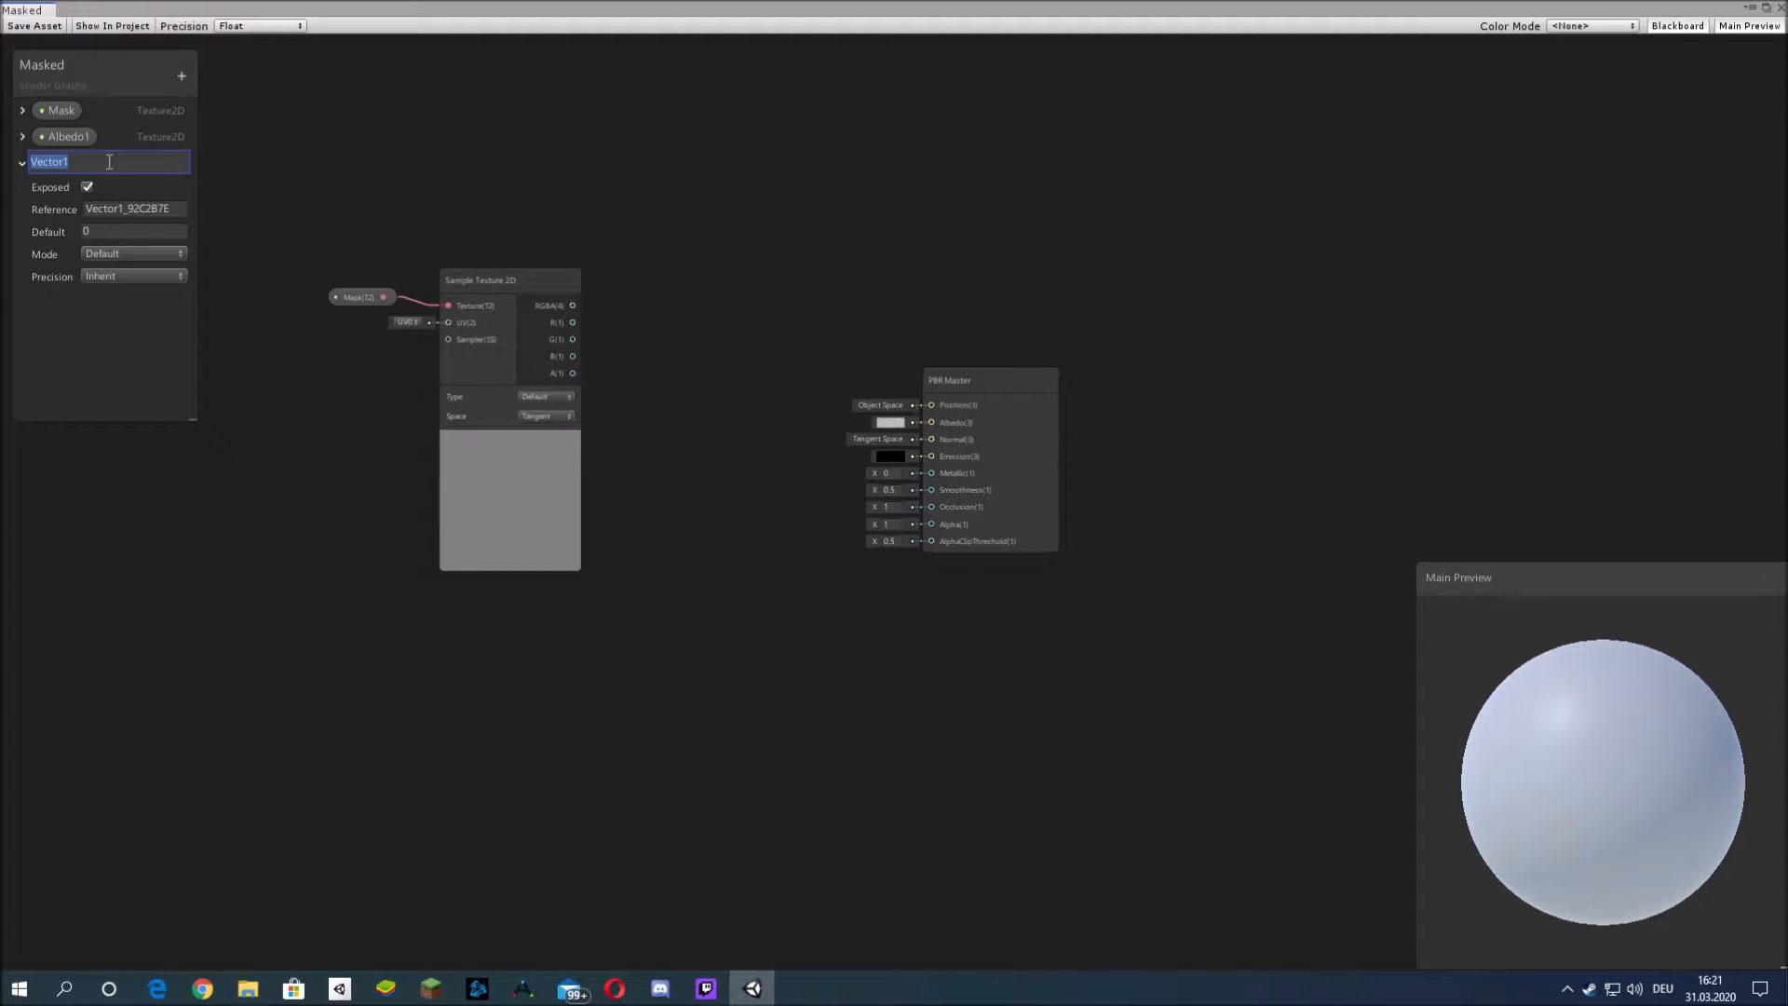
type("Metallic1")
key("Return")
left_click(23, 162)
- Add a Vector1 property named Smoothness1 and collapse its settings
left_click(181, 75)
left_click(210, 76)
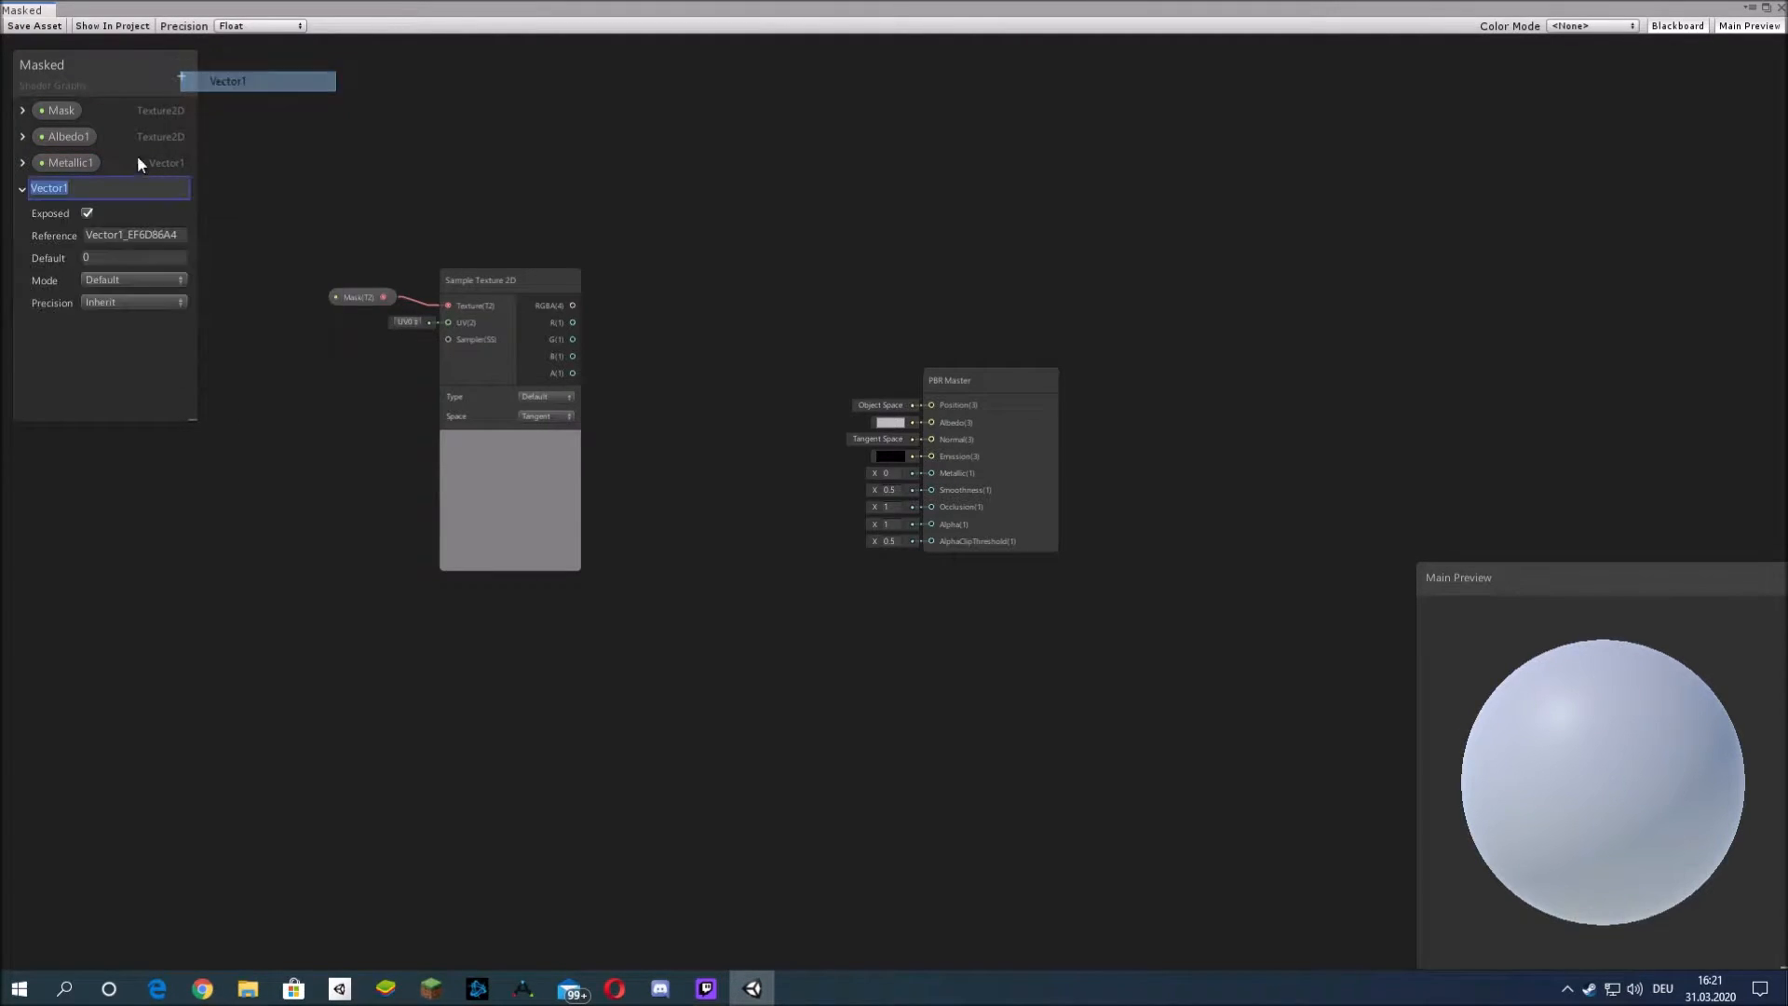
type("Smoothness1")
key("Return")
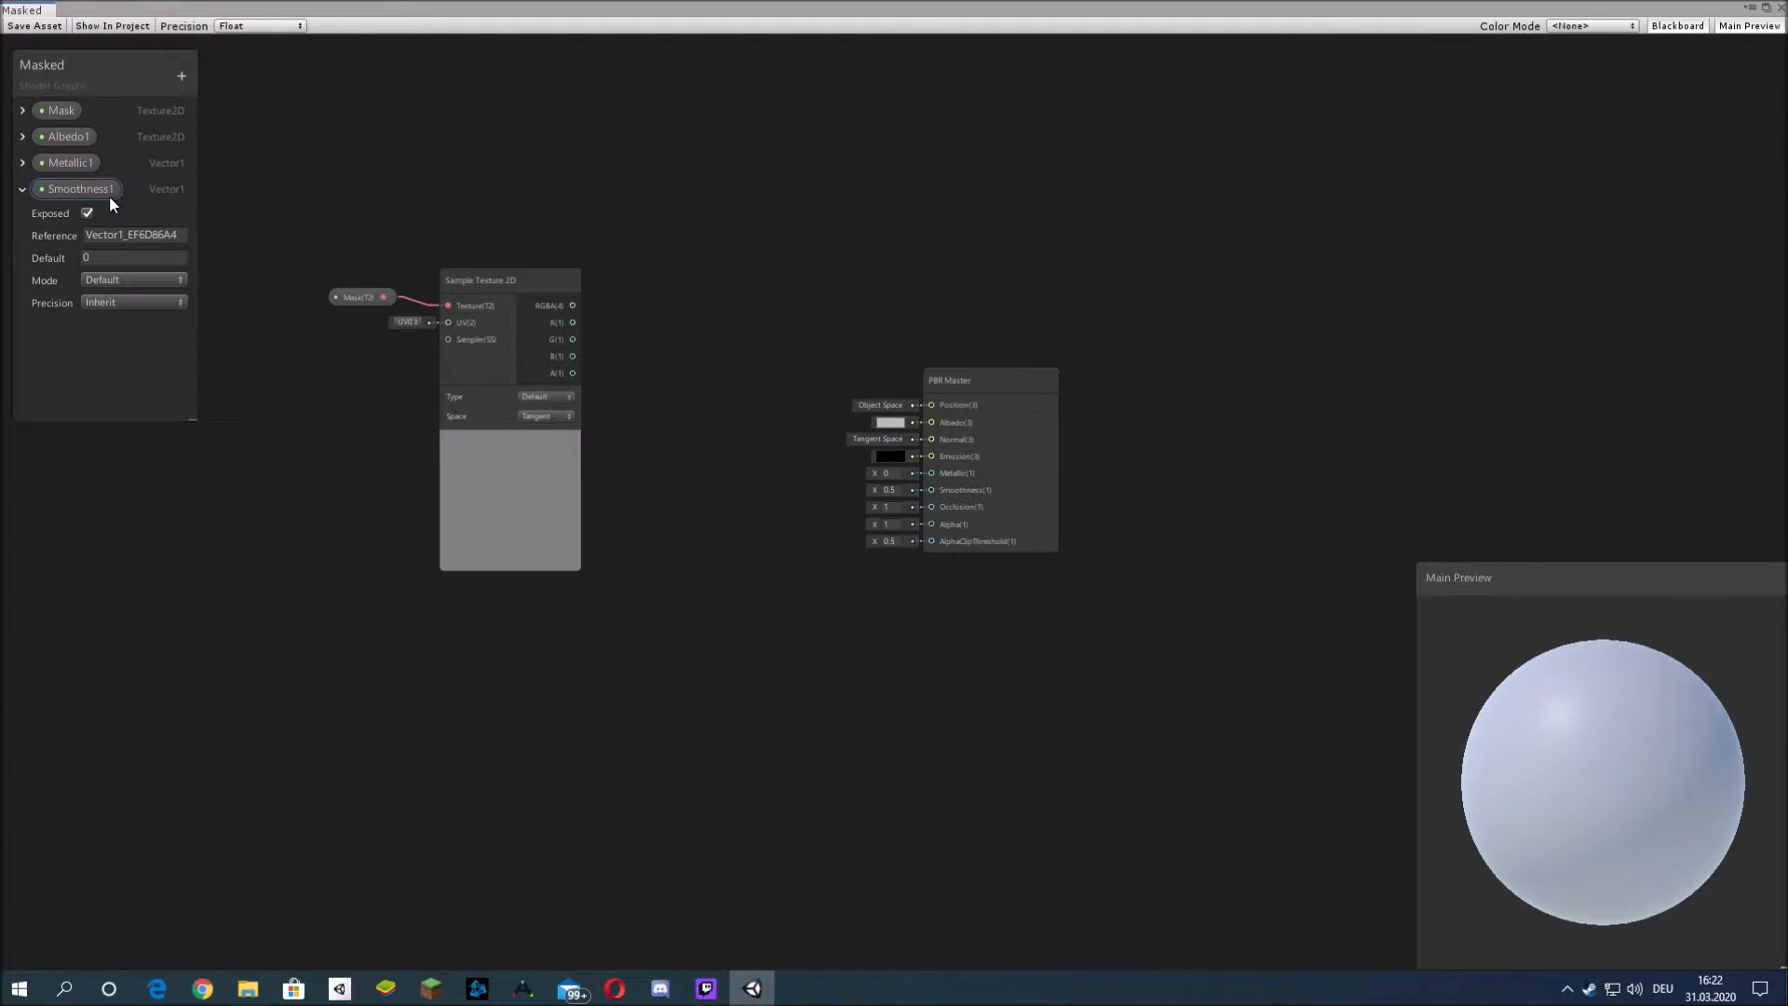
left_click(24, 188)
left_click(181, 74)
left_click(207, 90)
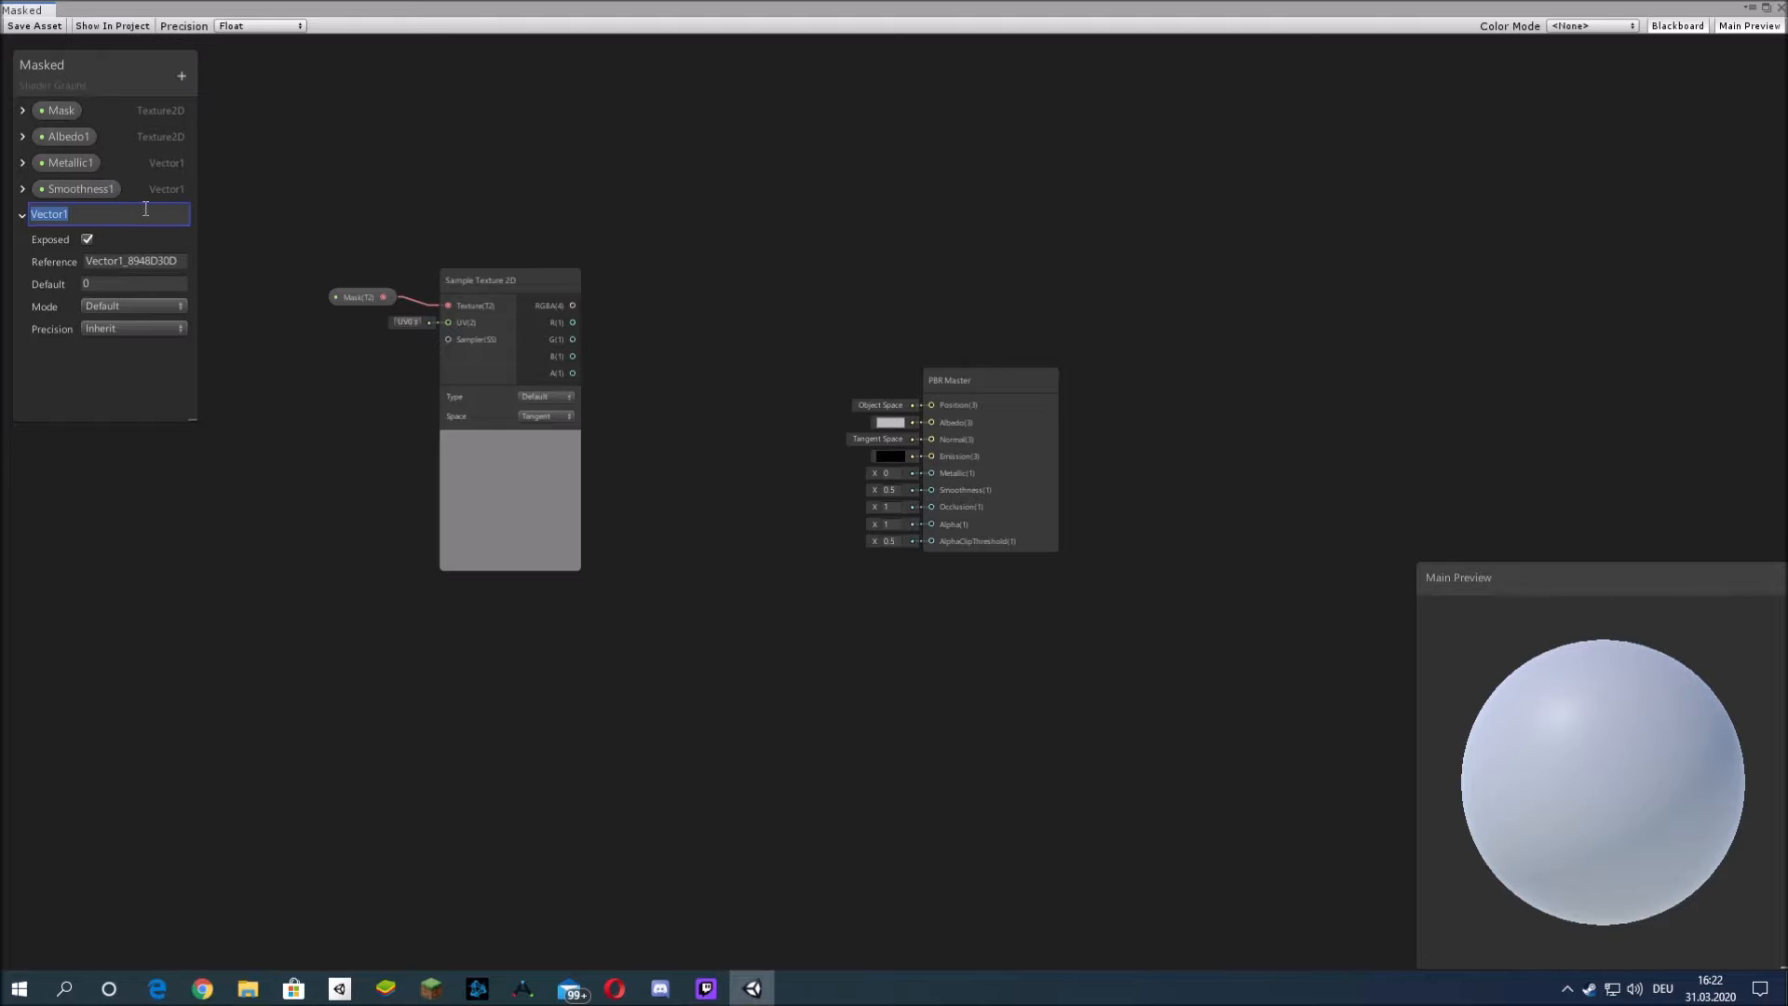
left_click(115, 378)
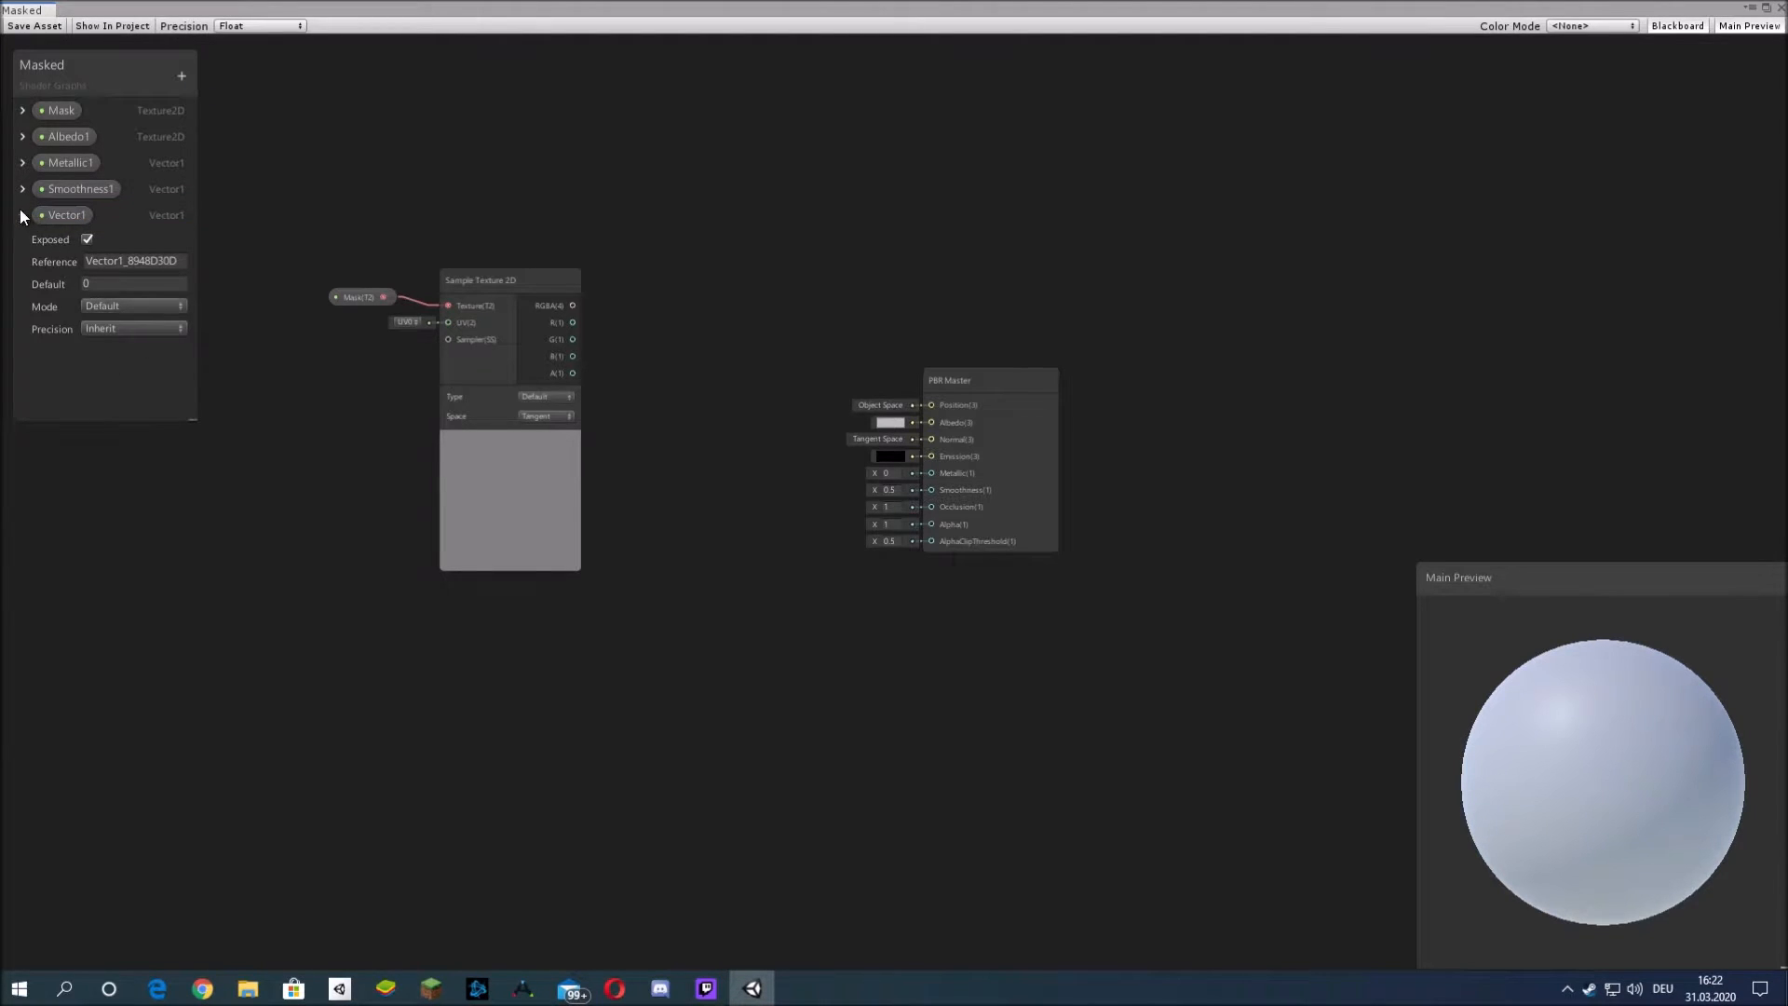
left_click(21, 214)
right_click(45, 213)
left_click(89, 245)
- Add a Texture2D property named NormalMap1 with its mode set to Bump, and collapse its settings
left_click(181, 75)
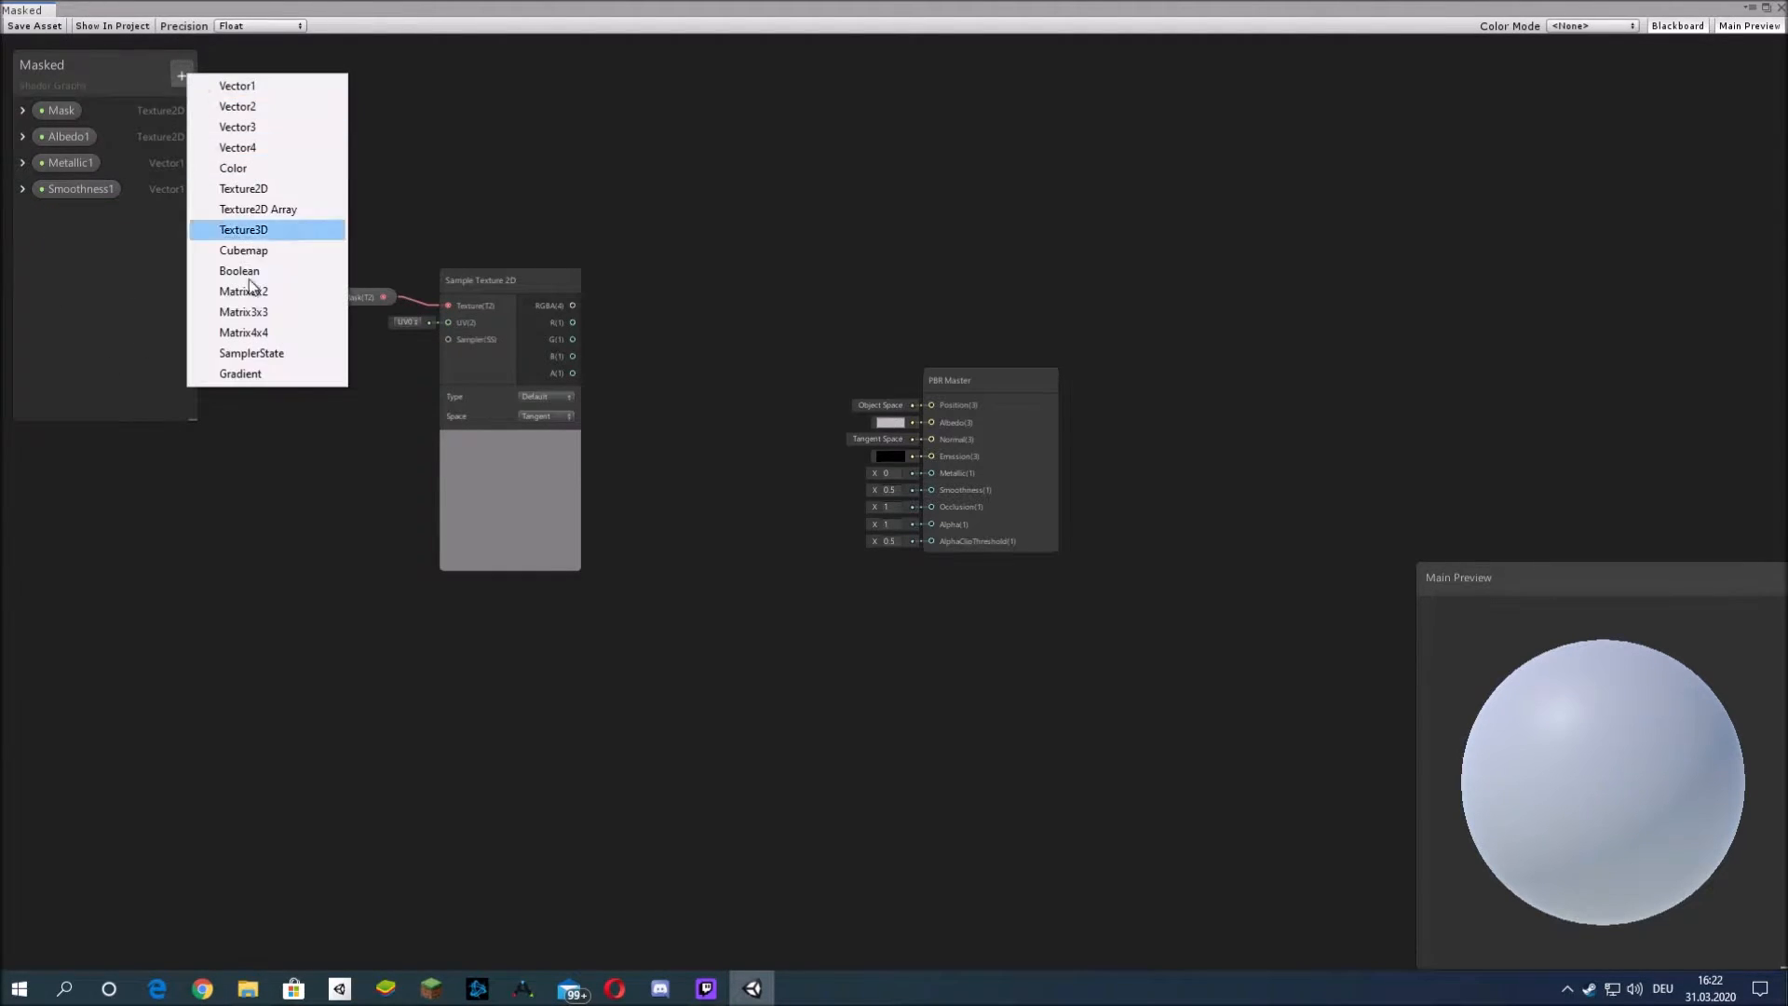
left_click(269, 186)
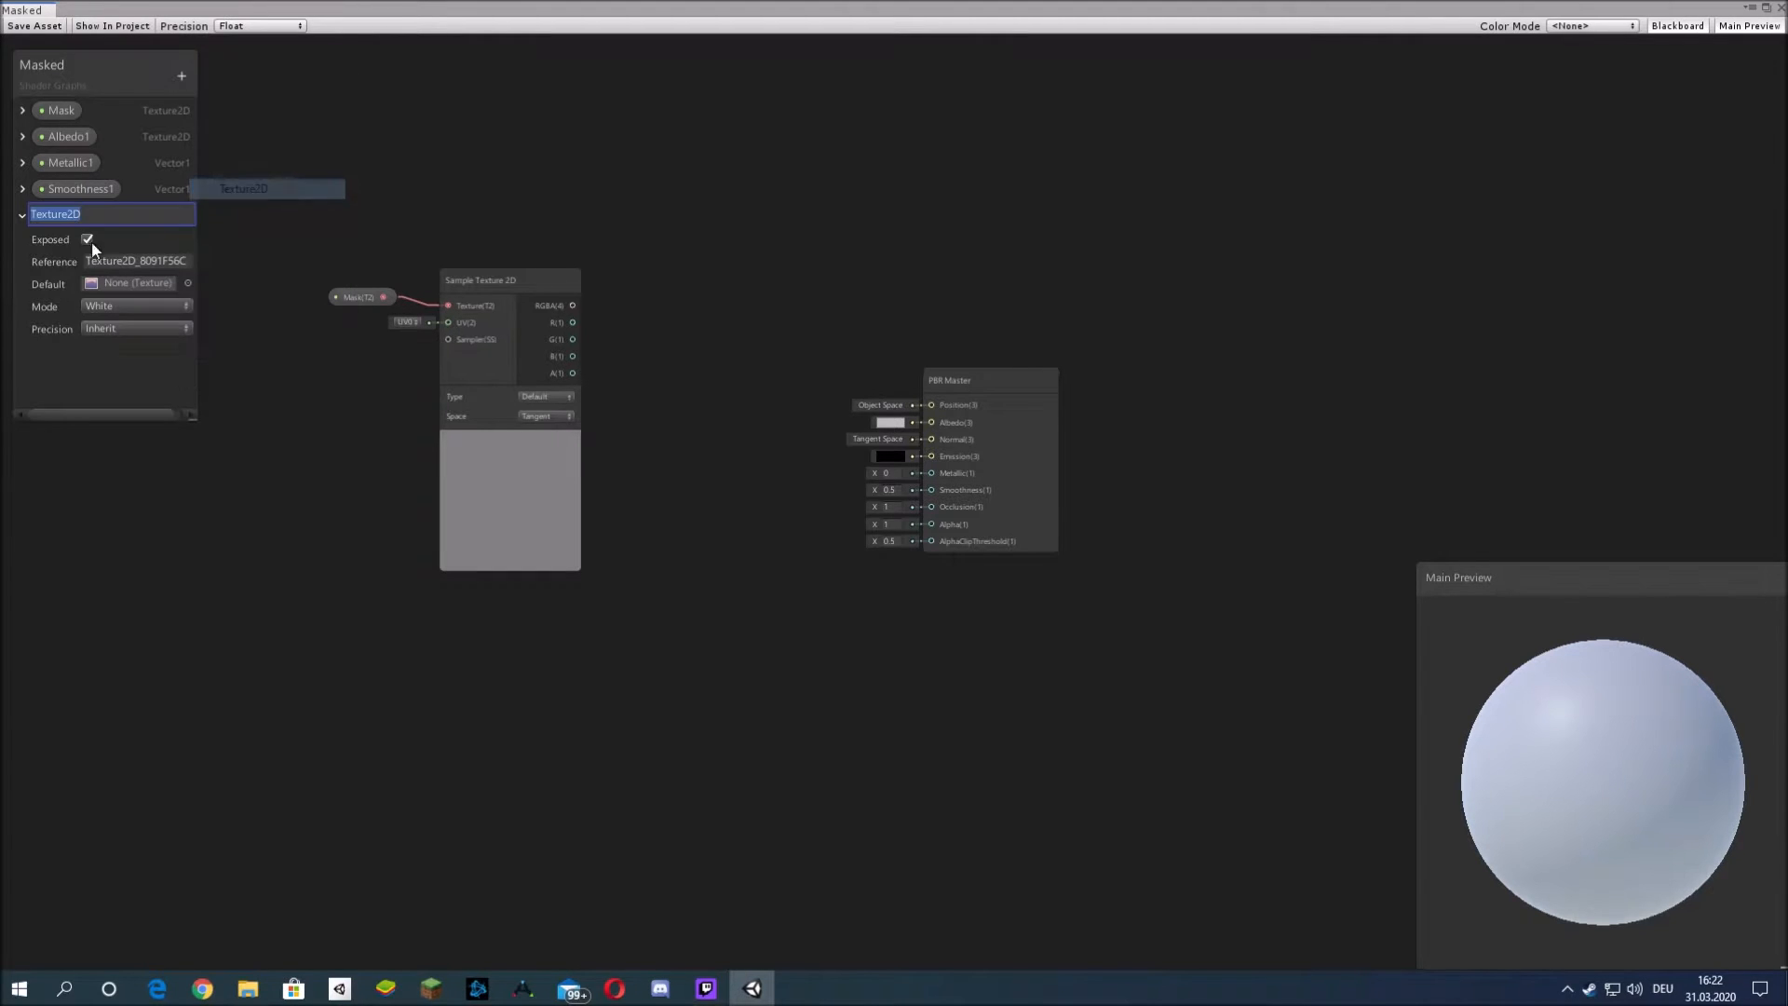
type("NormalMap1")
key("Return")
left_click(149, 306)
left_click(130, 347)
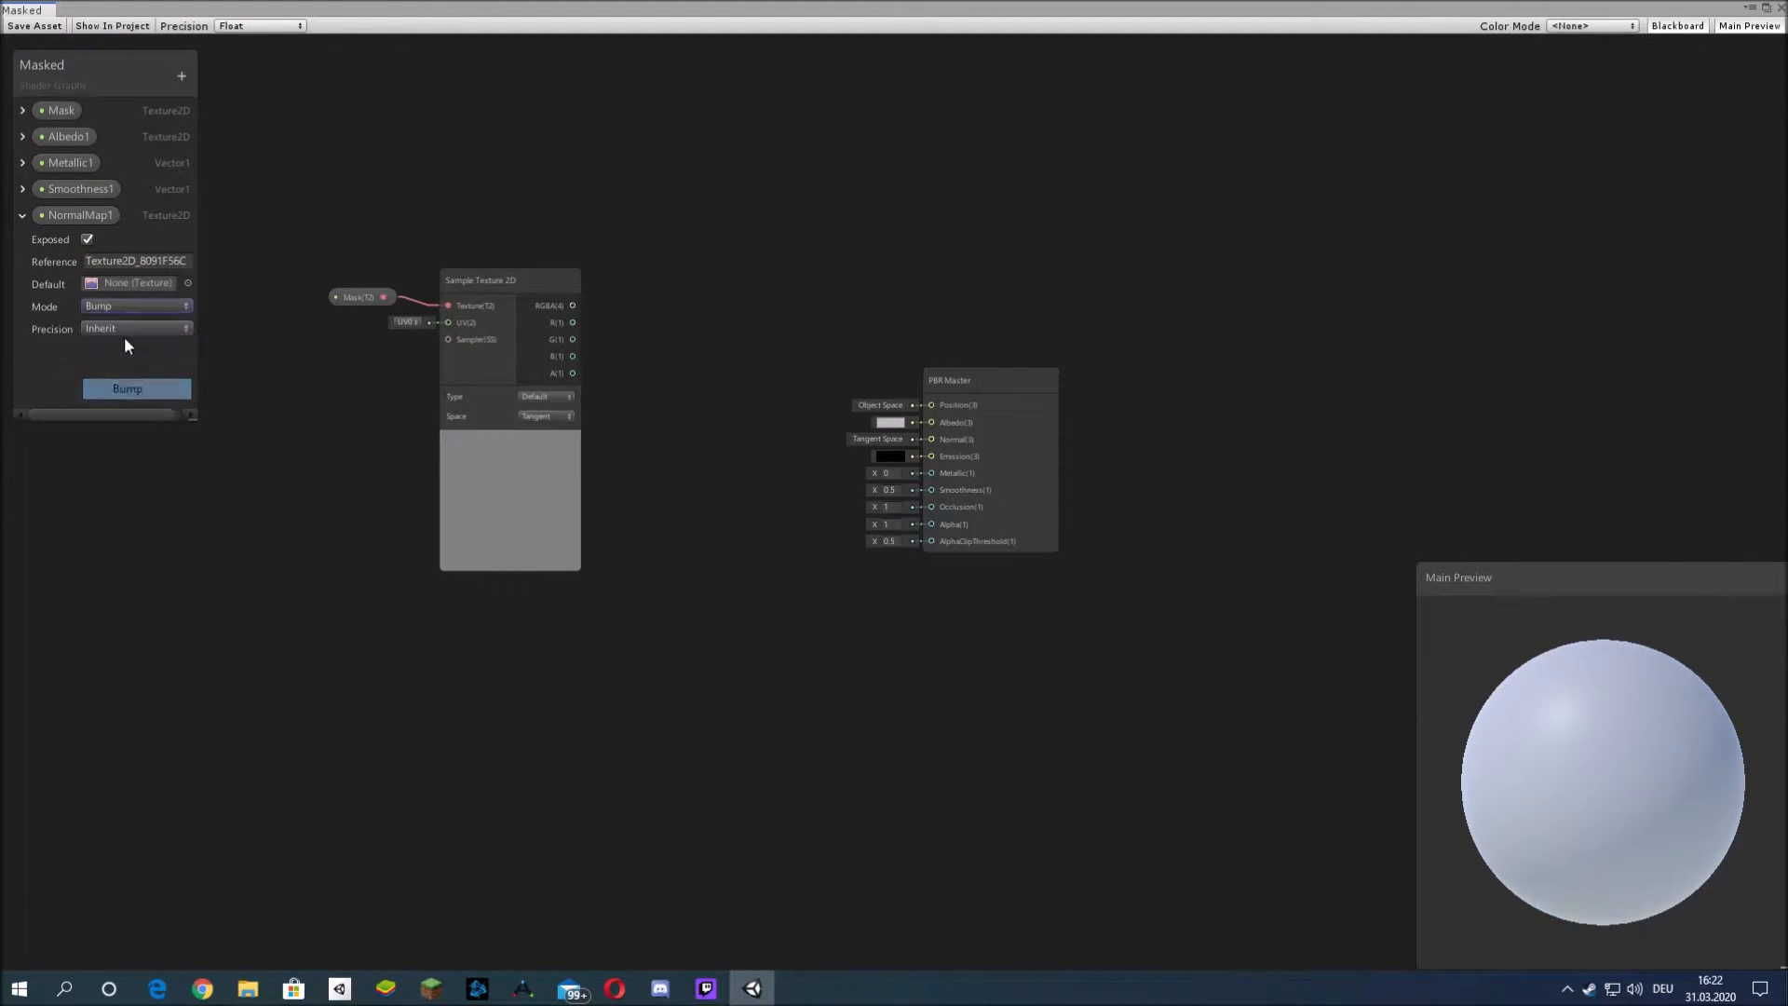
left_click(21, 215)
left_click(67, 215)
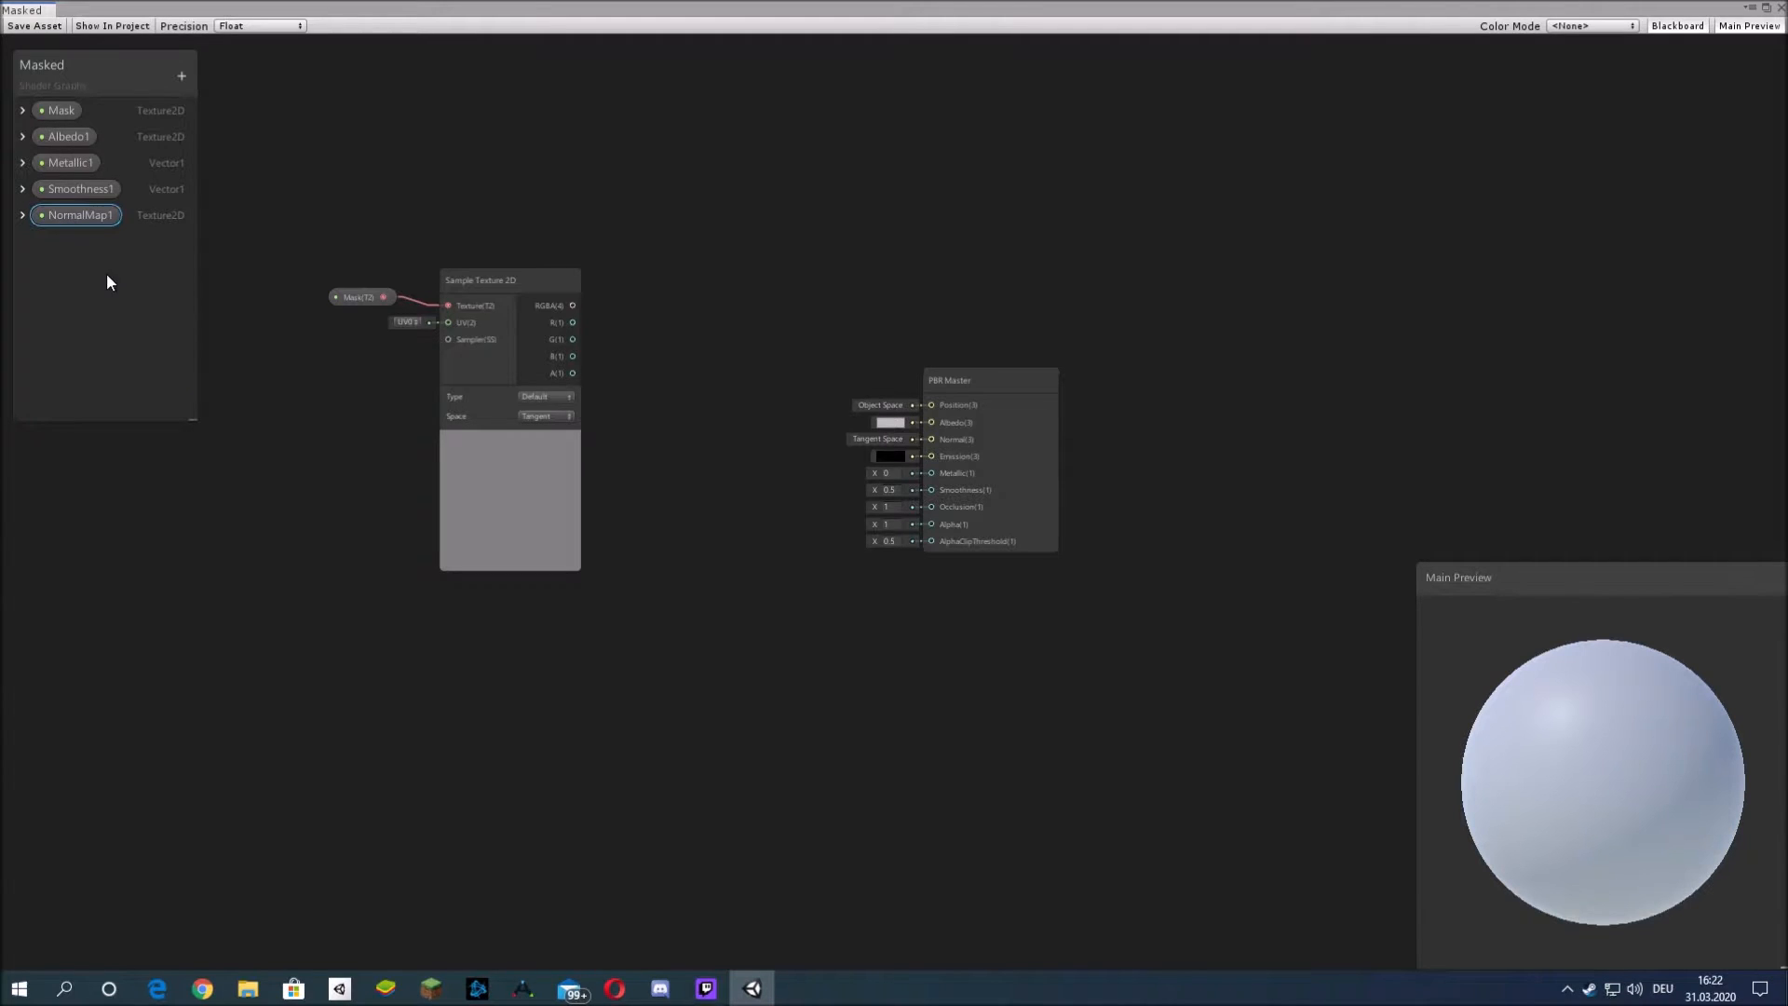
- Add a Texture2D property named Albedo2 and collapse its settings
left_click(181, 80)
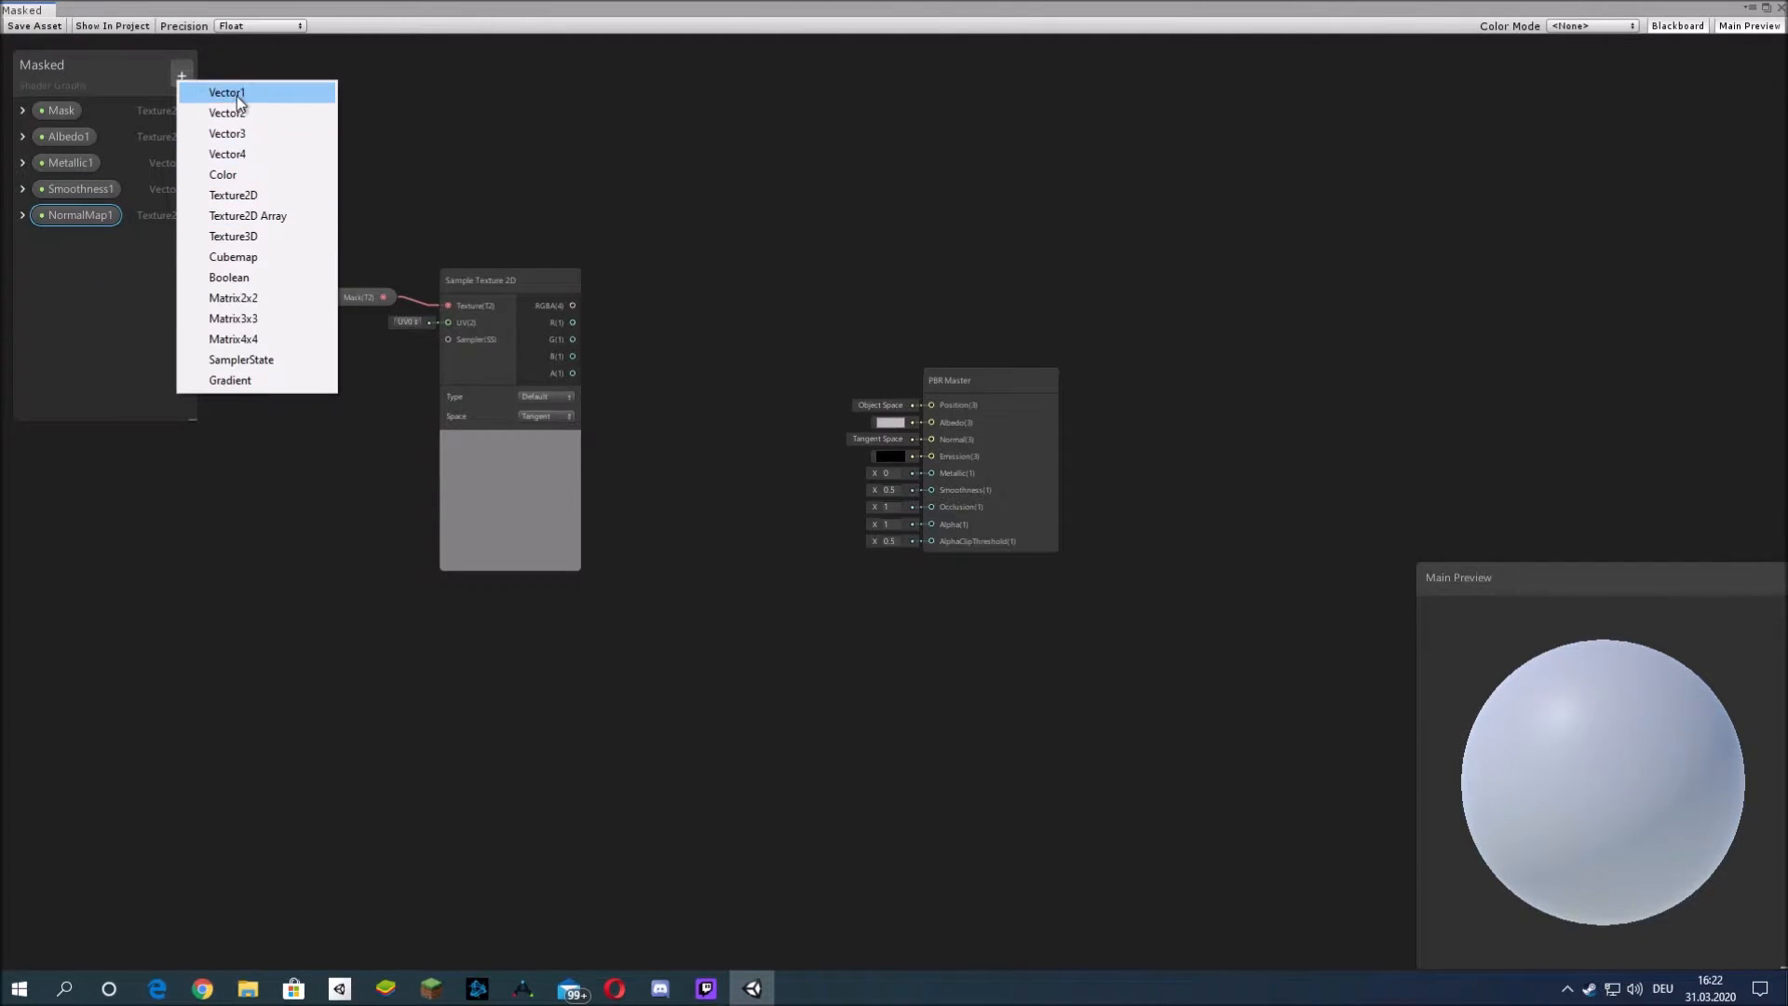
left_click(250, 196)
type("Albedo2")
key("Return")
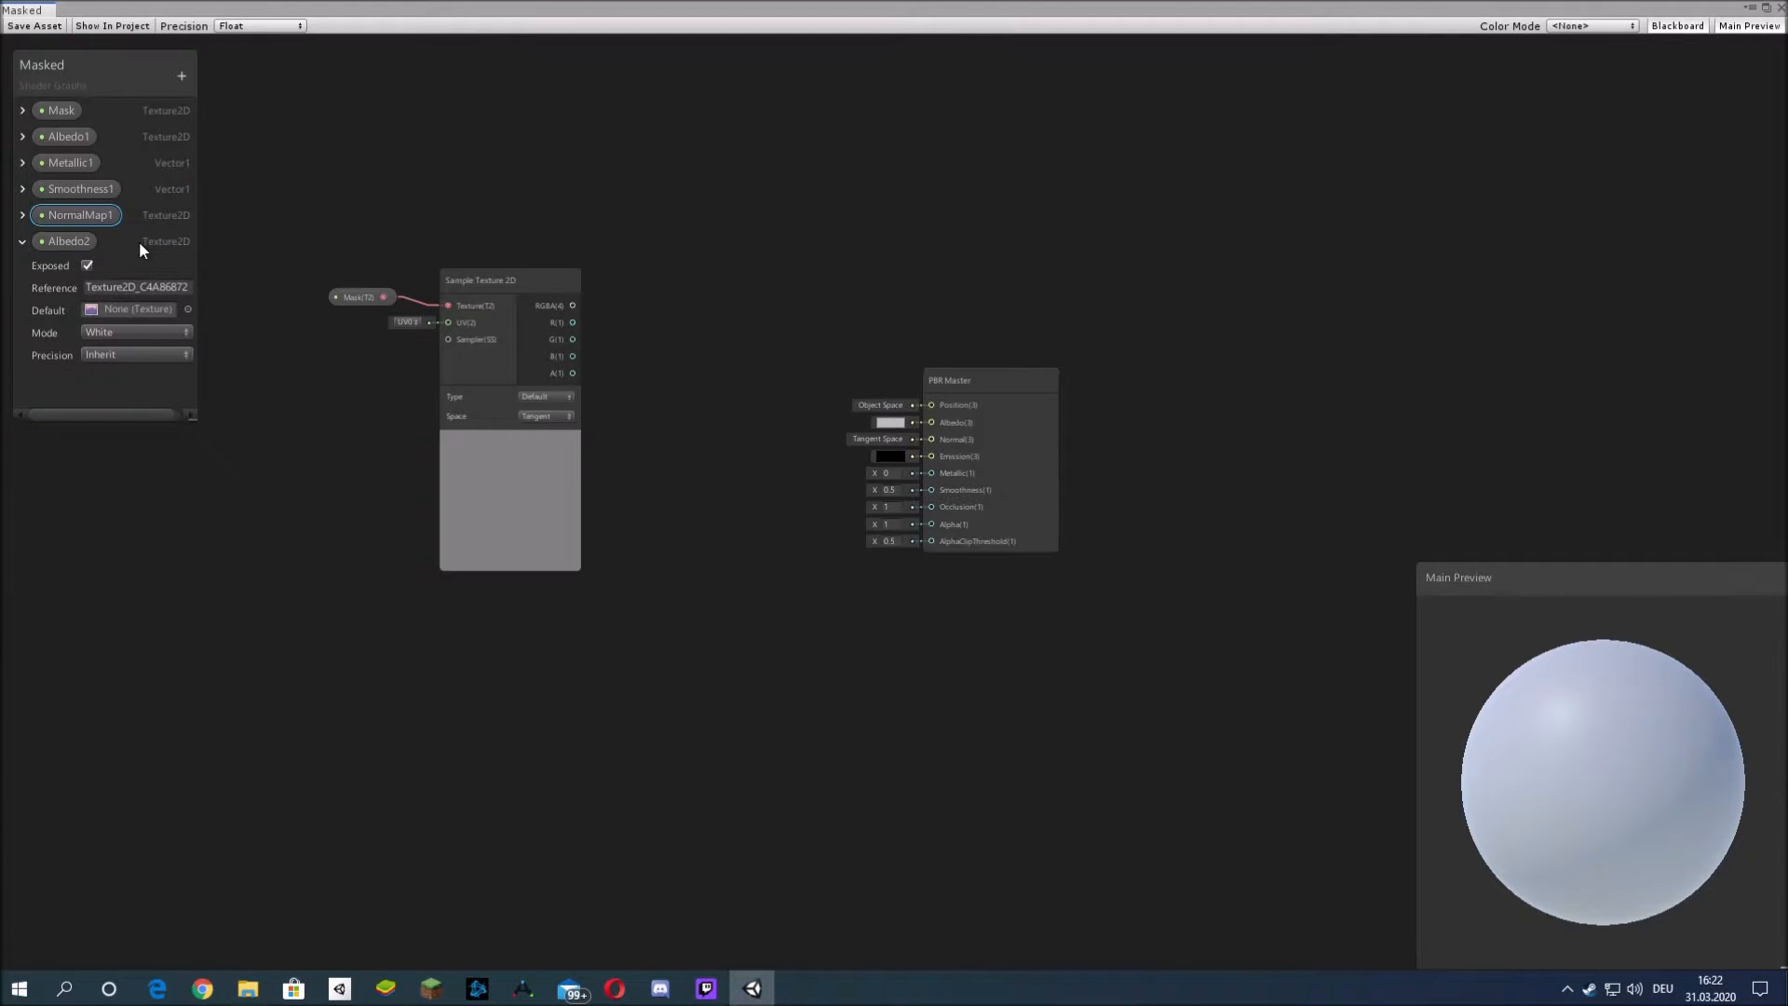
left_click(21, 242)
- Add a Vector1 property named Metallic2 to the blackboard
left_click(182, 77)
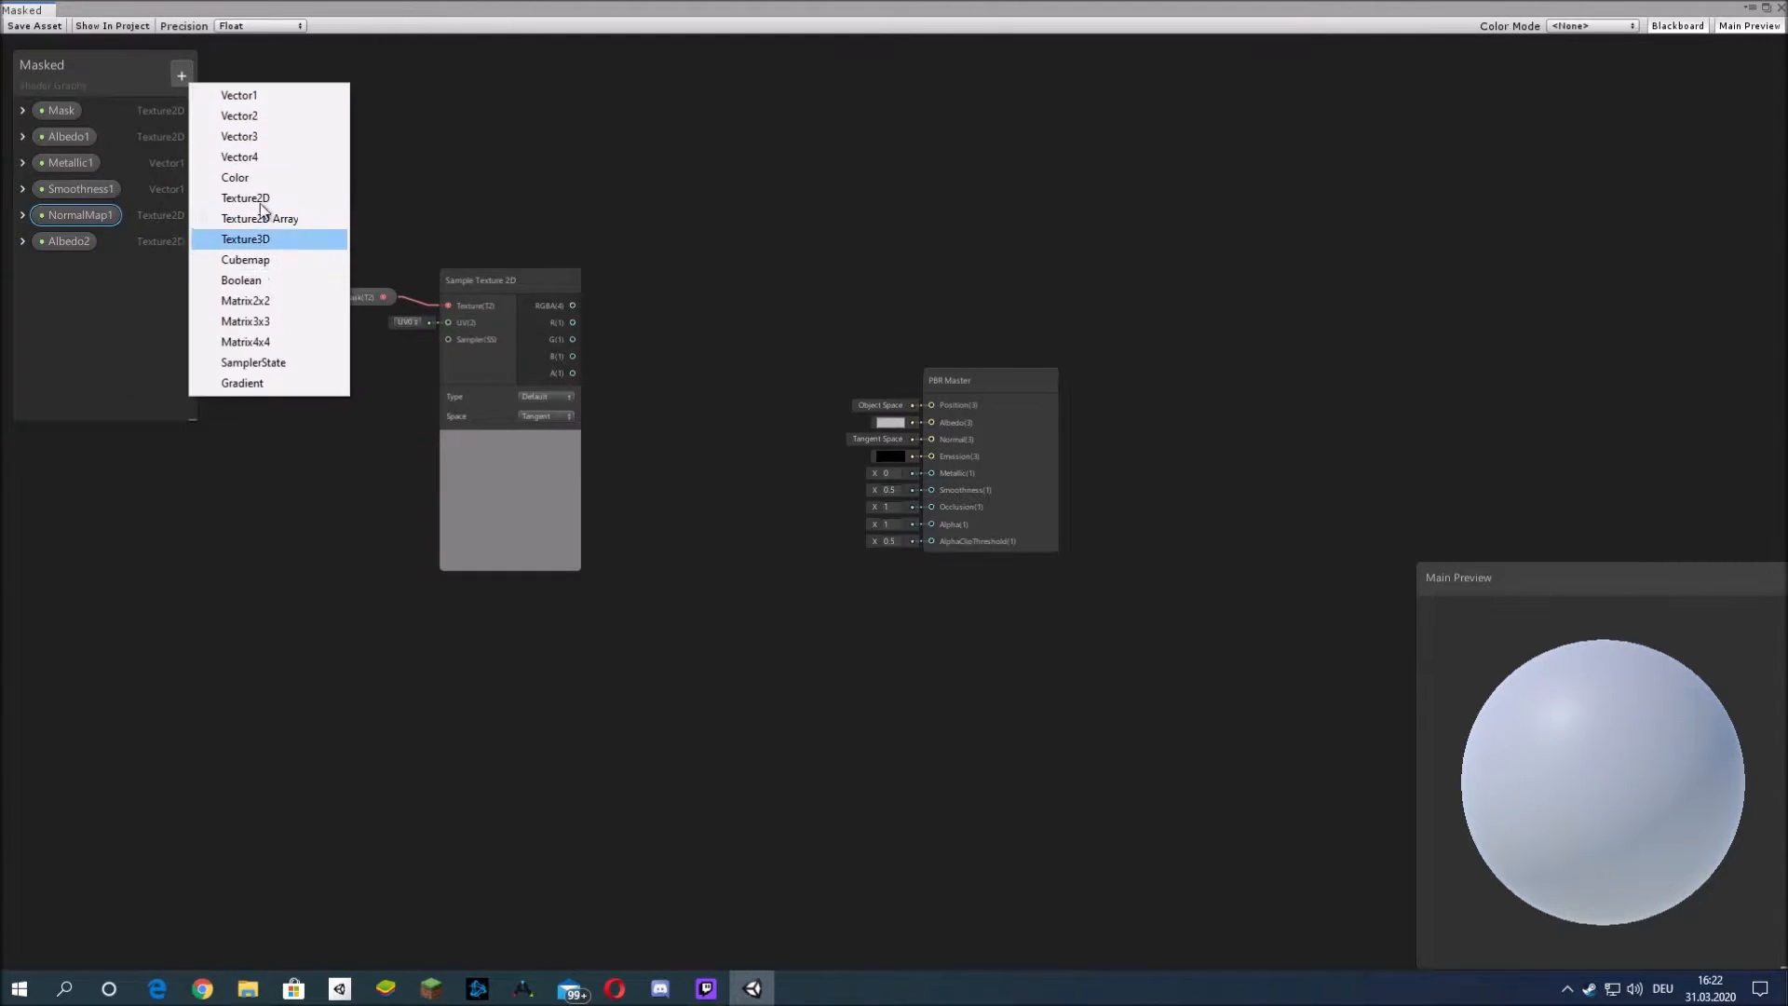
left_click(244, 95)
type("Metallic2")
key("Return")
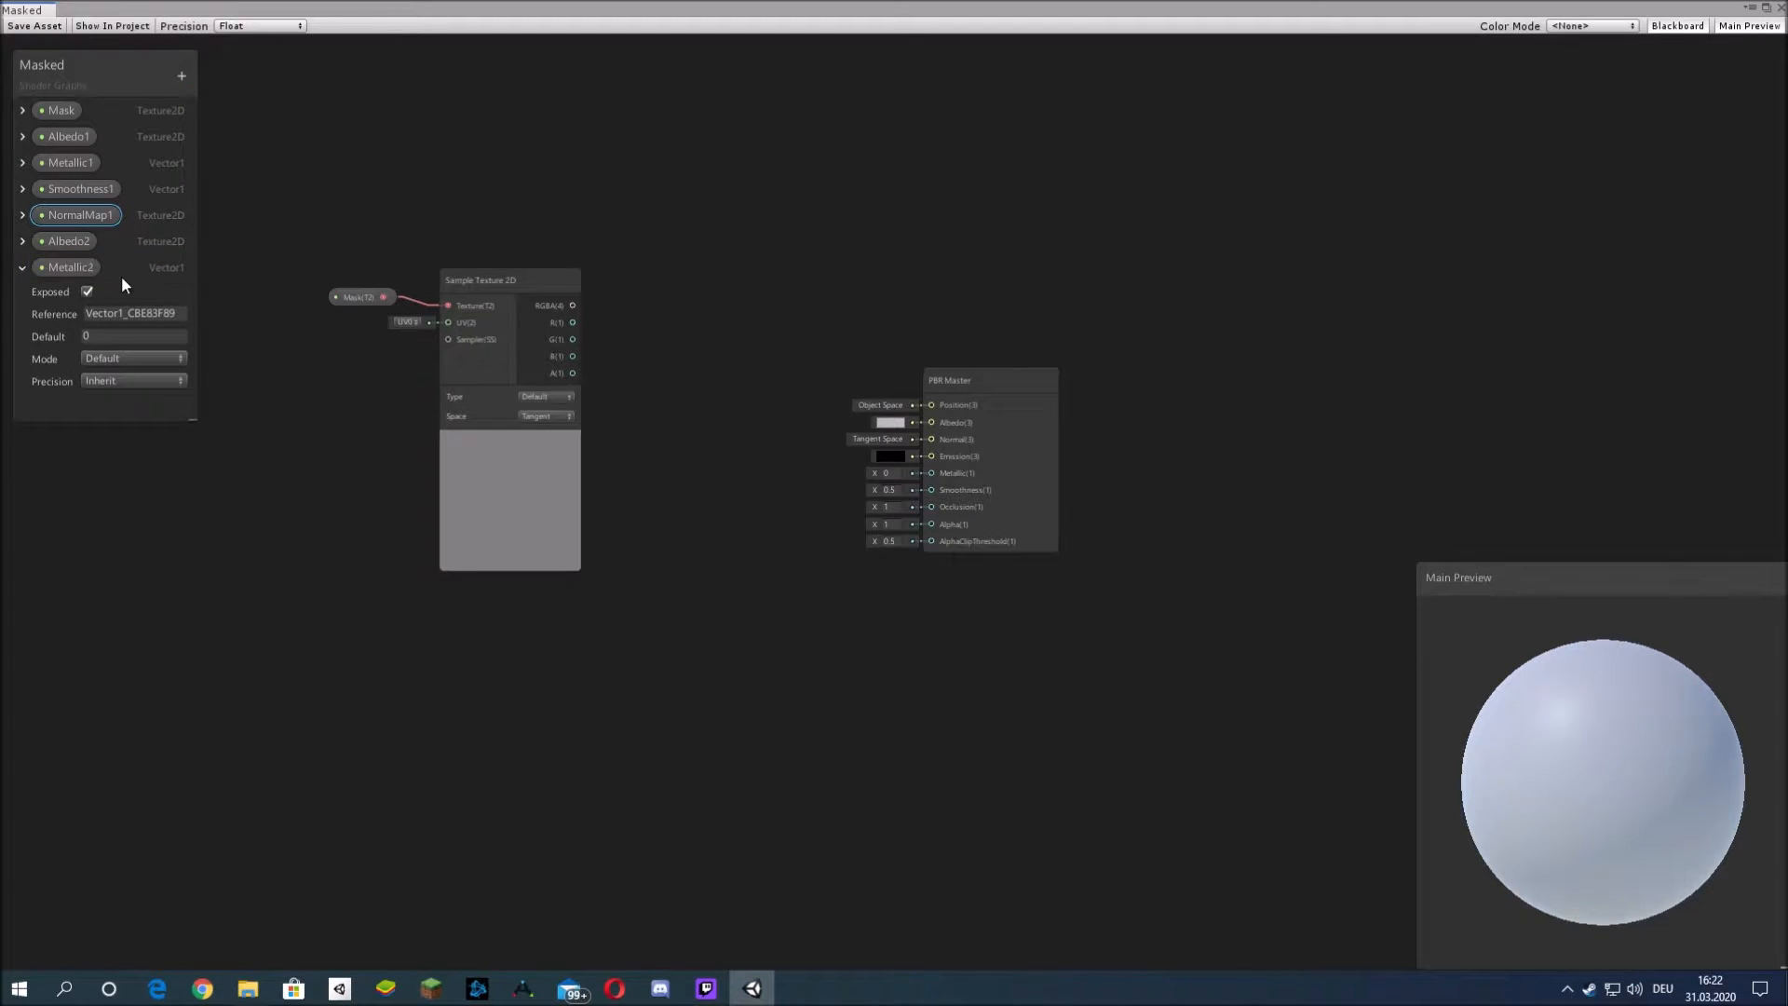
- Add a Vector1 property named Smoothness2 and collapse the Metallic2 settings
left_click(181, 75)
left_click(209, 80)
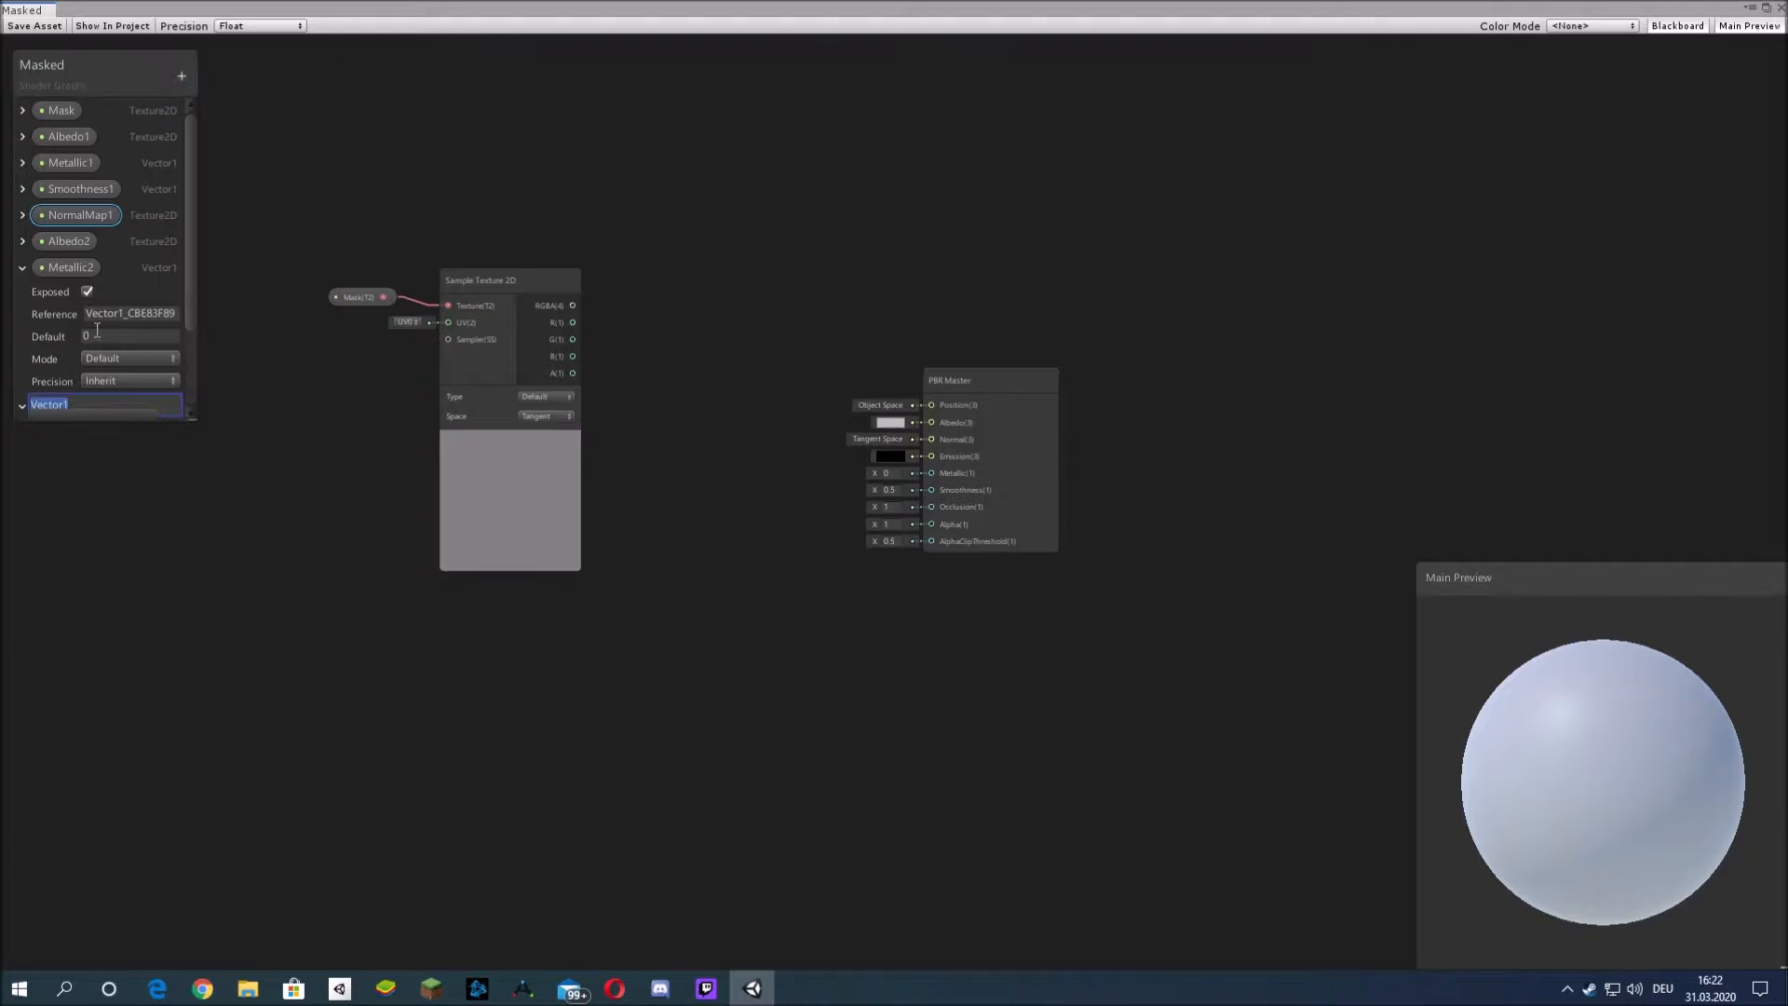
type("Smoothness2")
key("Return")
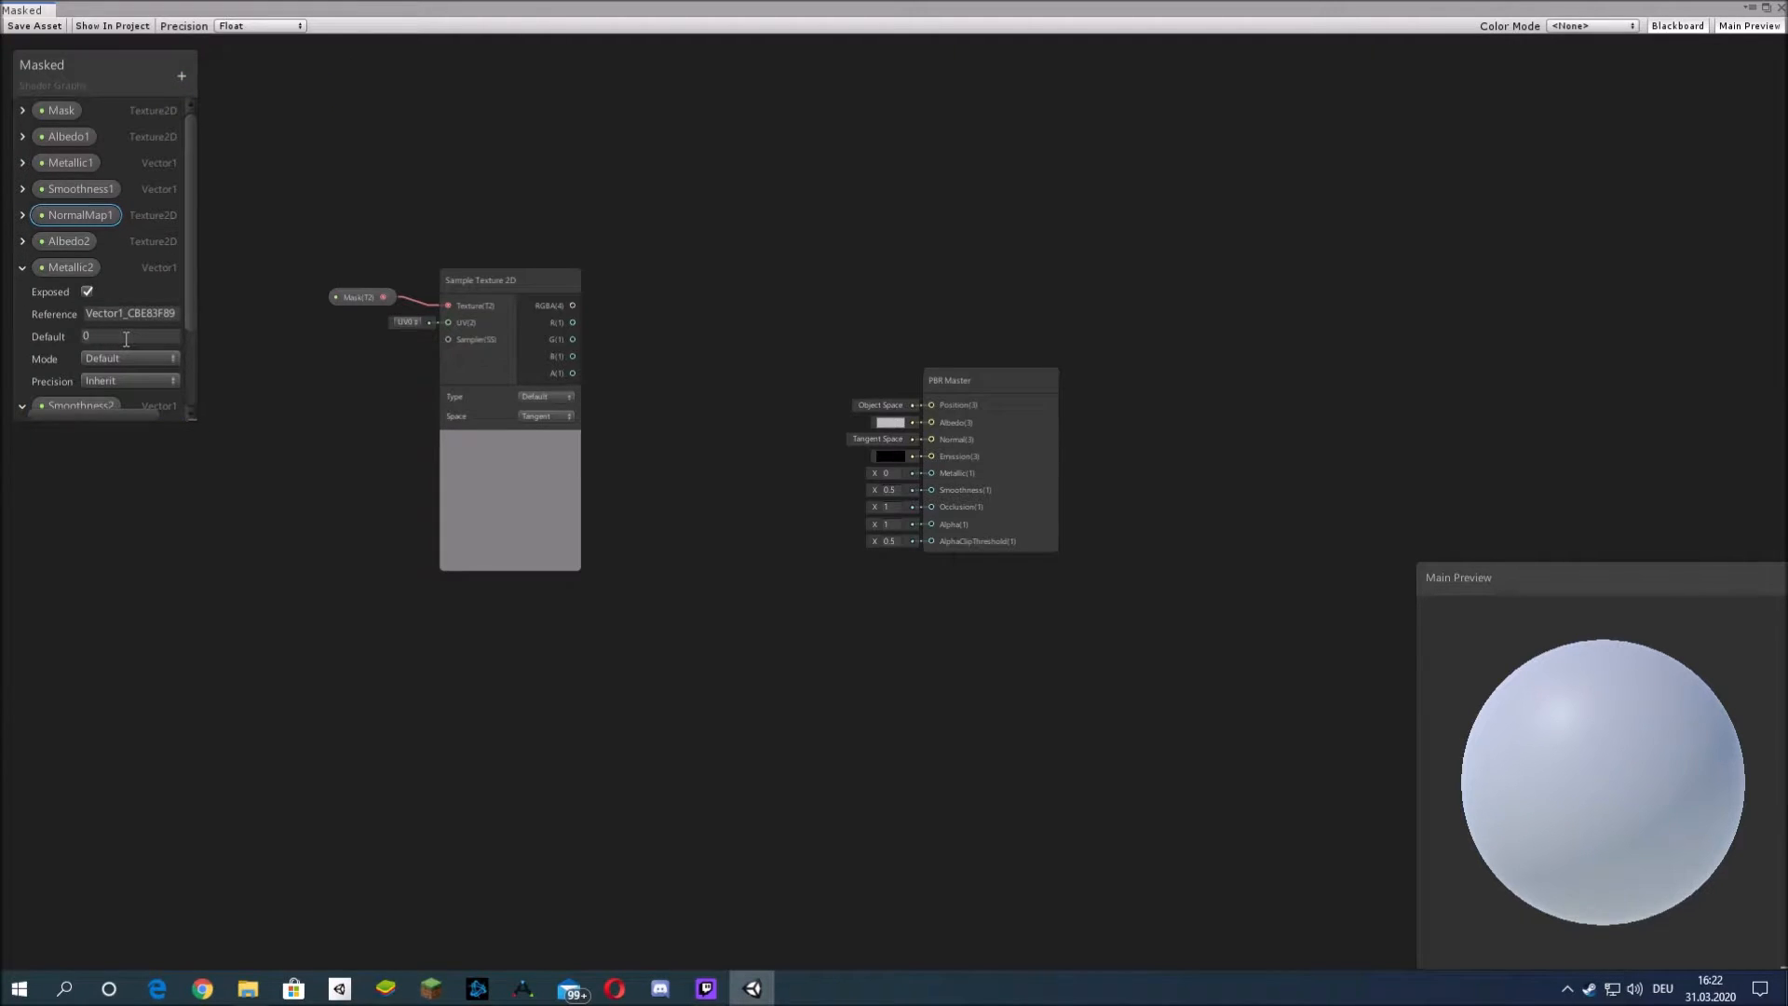
left_click(21, 267)
- Add a Texture2D property named NormalMap2 with its mode set to Bump, and collapse its settings
left_click(181, 75)
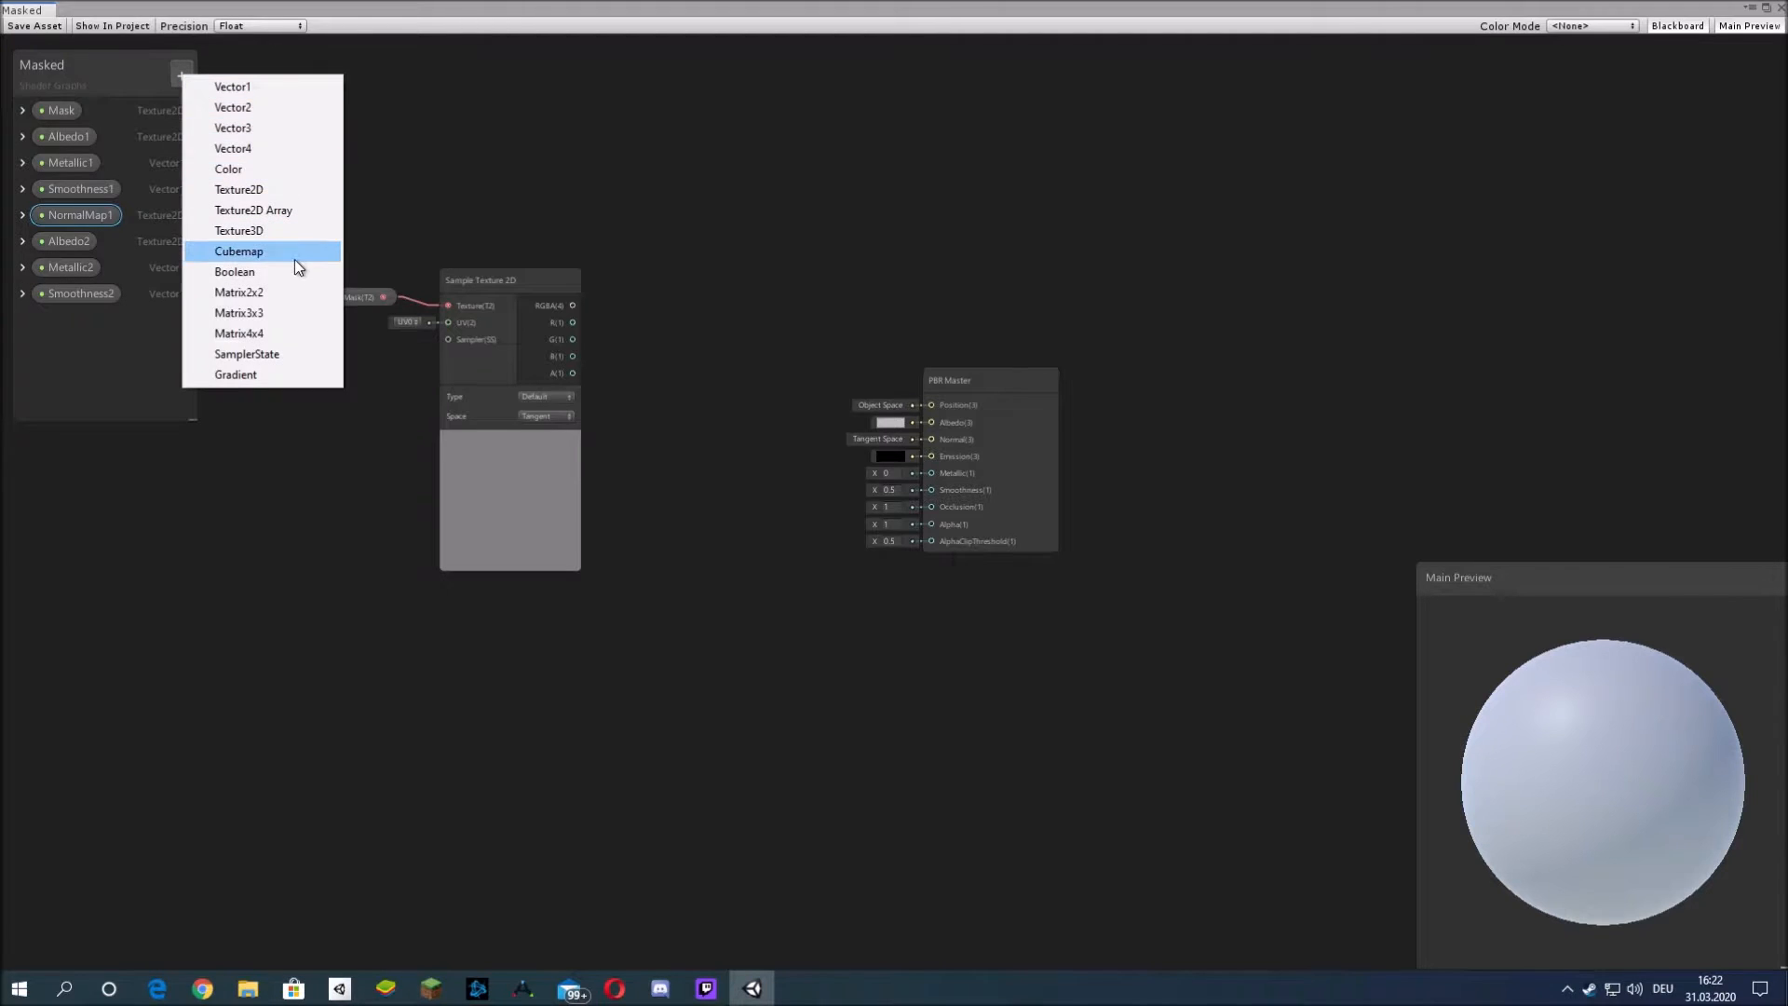
left_click(256, 190)
type("N")
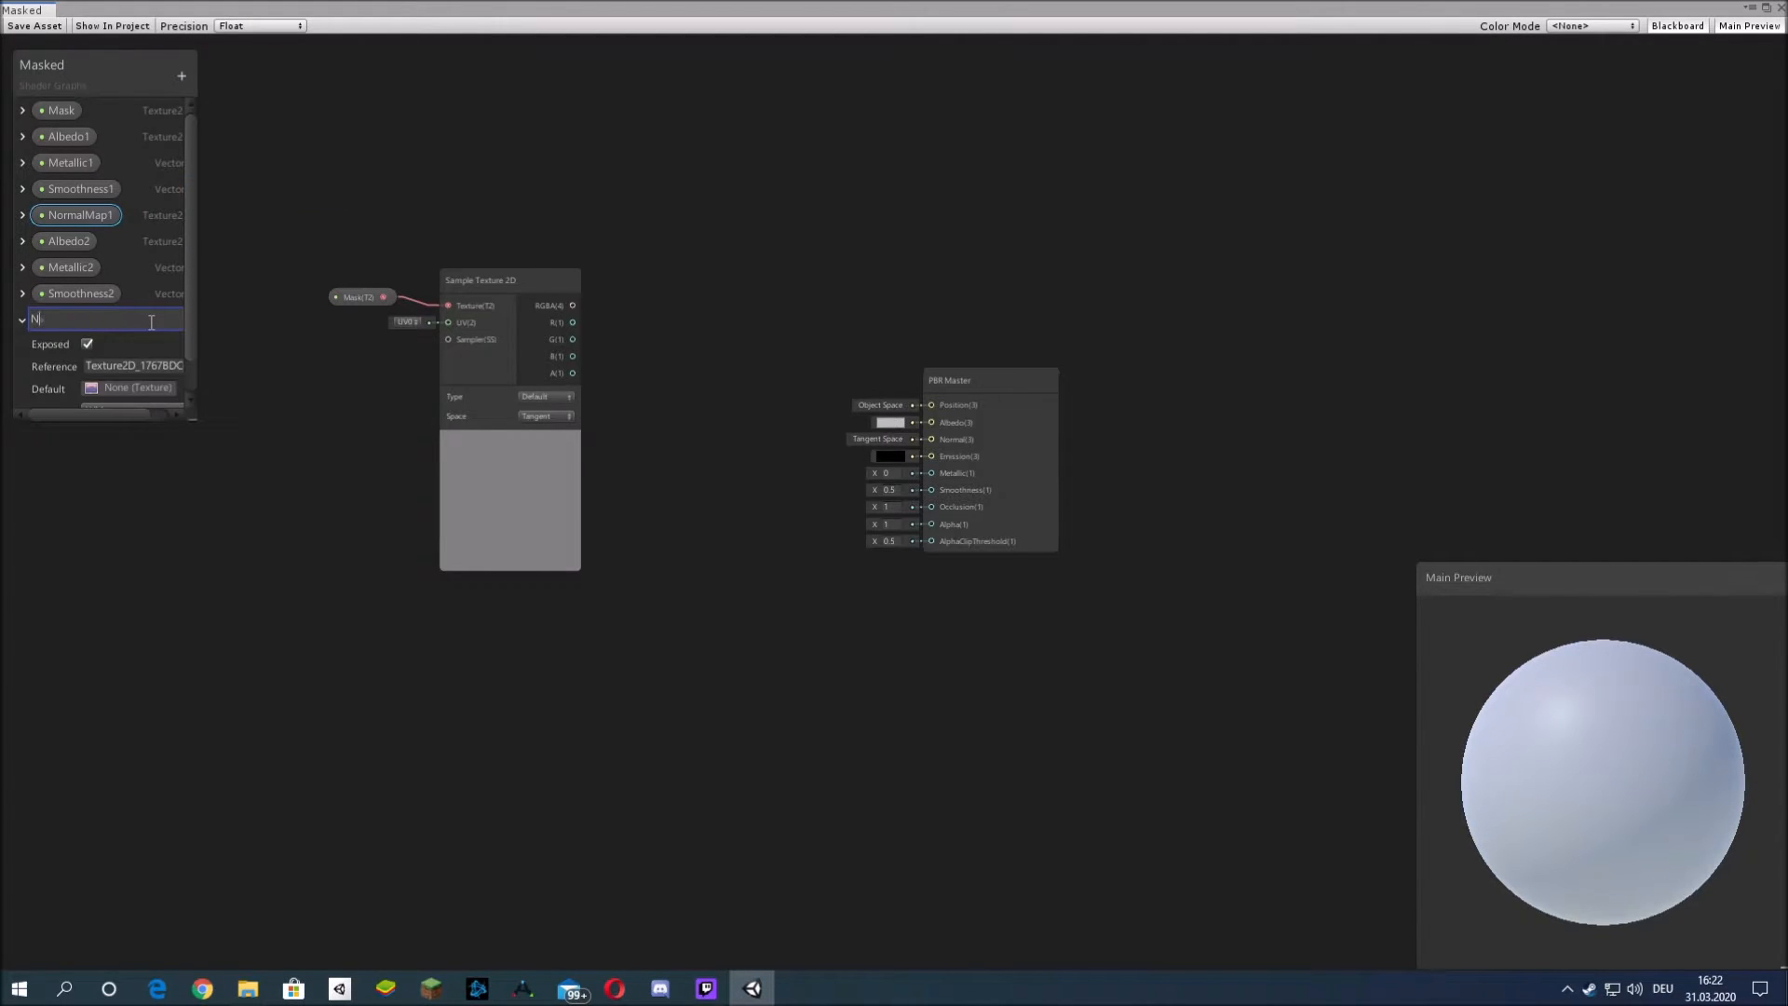
type("ormalMap2")
key("Return")
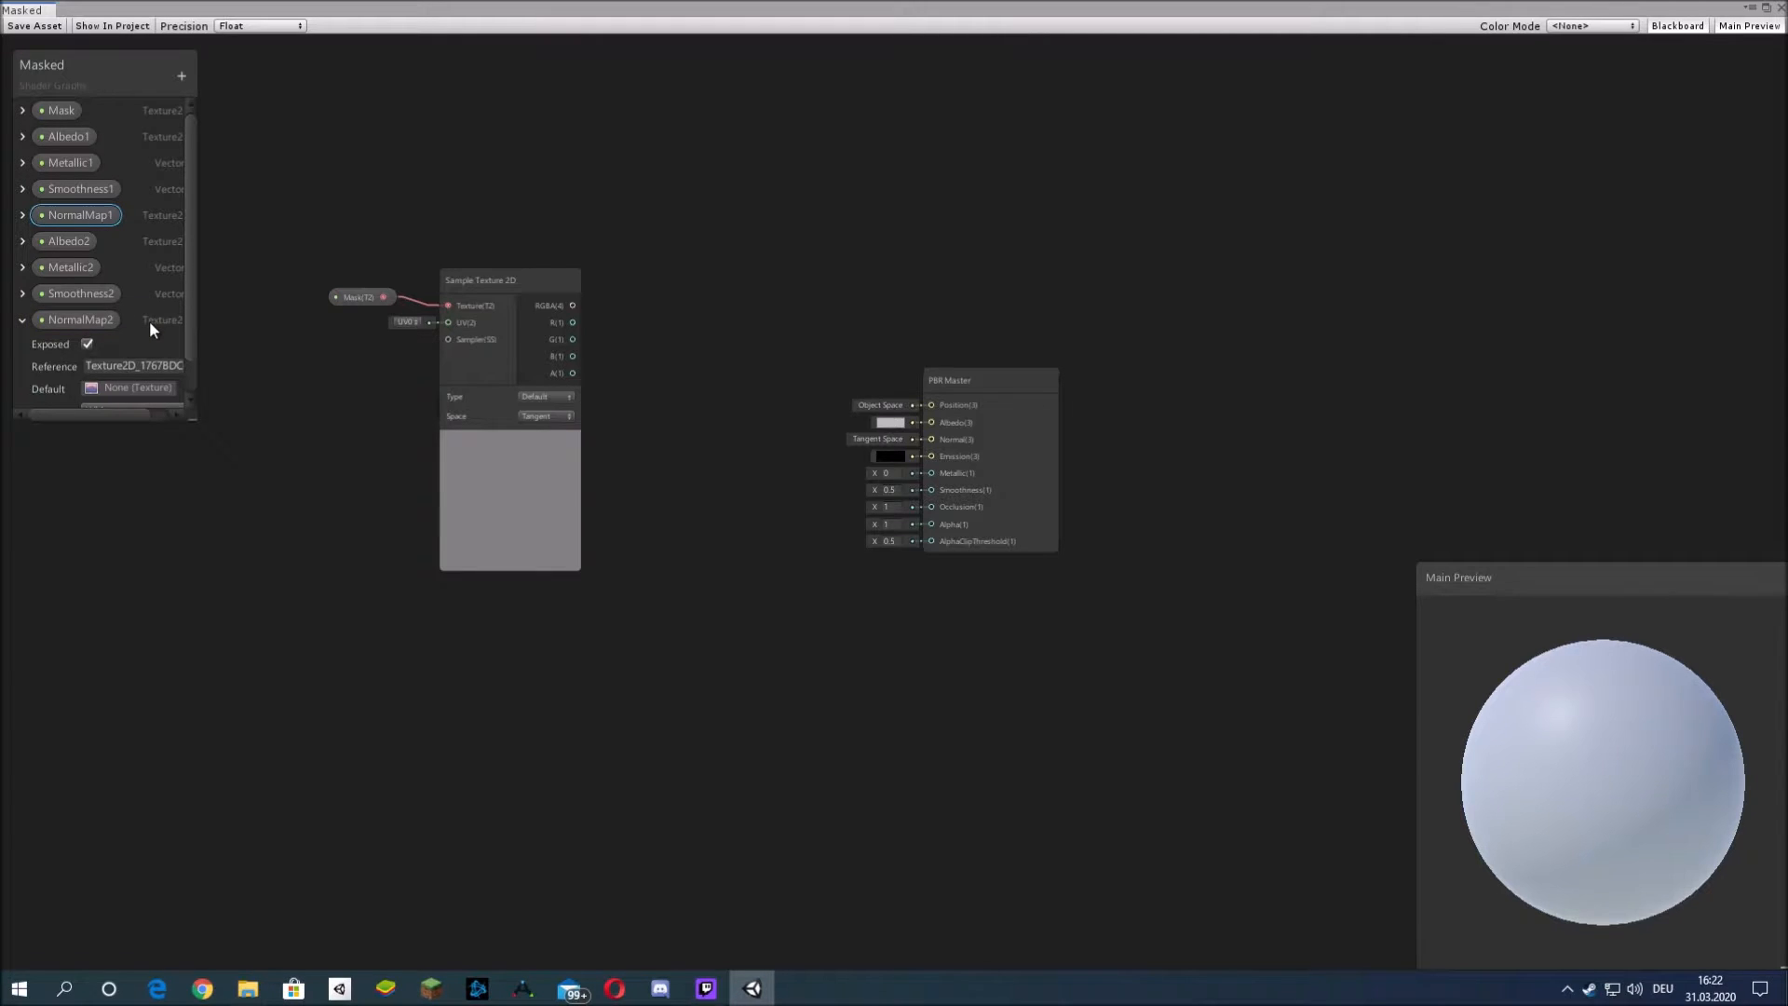
scroll(125, 386, "down", 2)
left_click(115, 374)
left_click(149, 458)
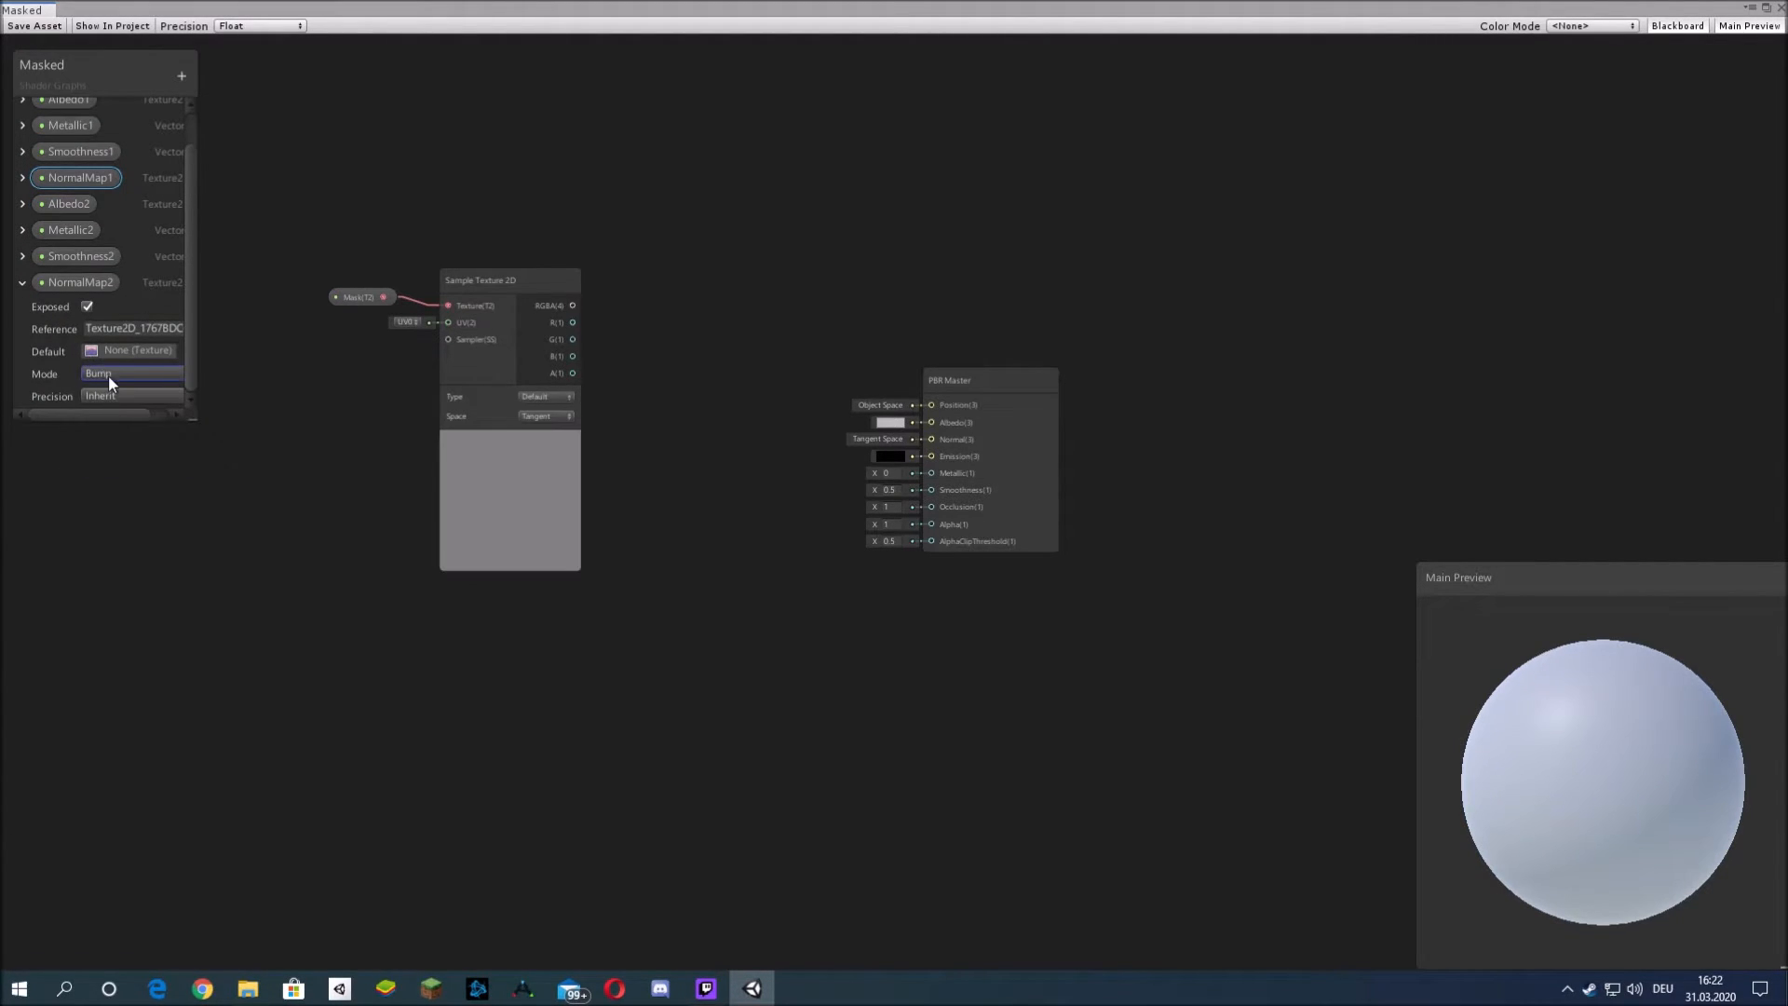
left_click(22, 282)
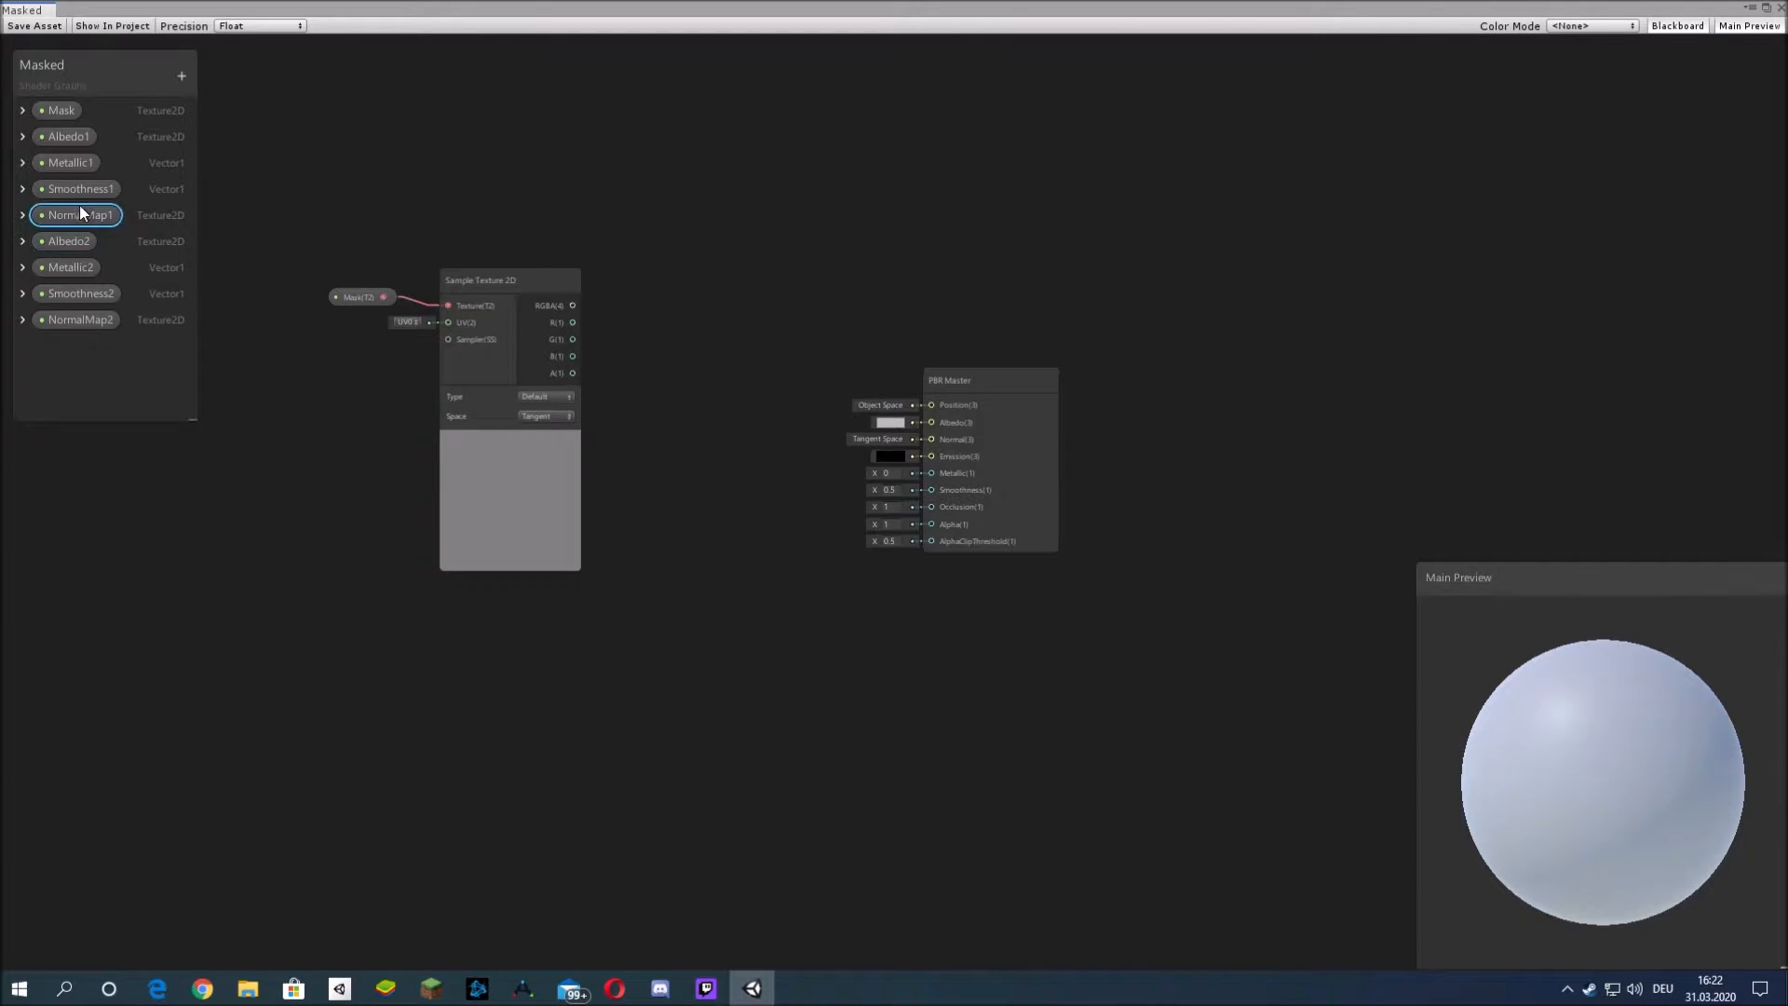
- Set the Mask property's default texture to Noise1, widening the blackboard to reach its texture picker, and collapse its settings
middle_click_drag(668, 365, 797, 359)
scroll(771, 357, "up", 1)
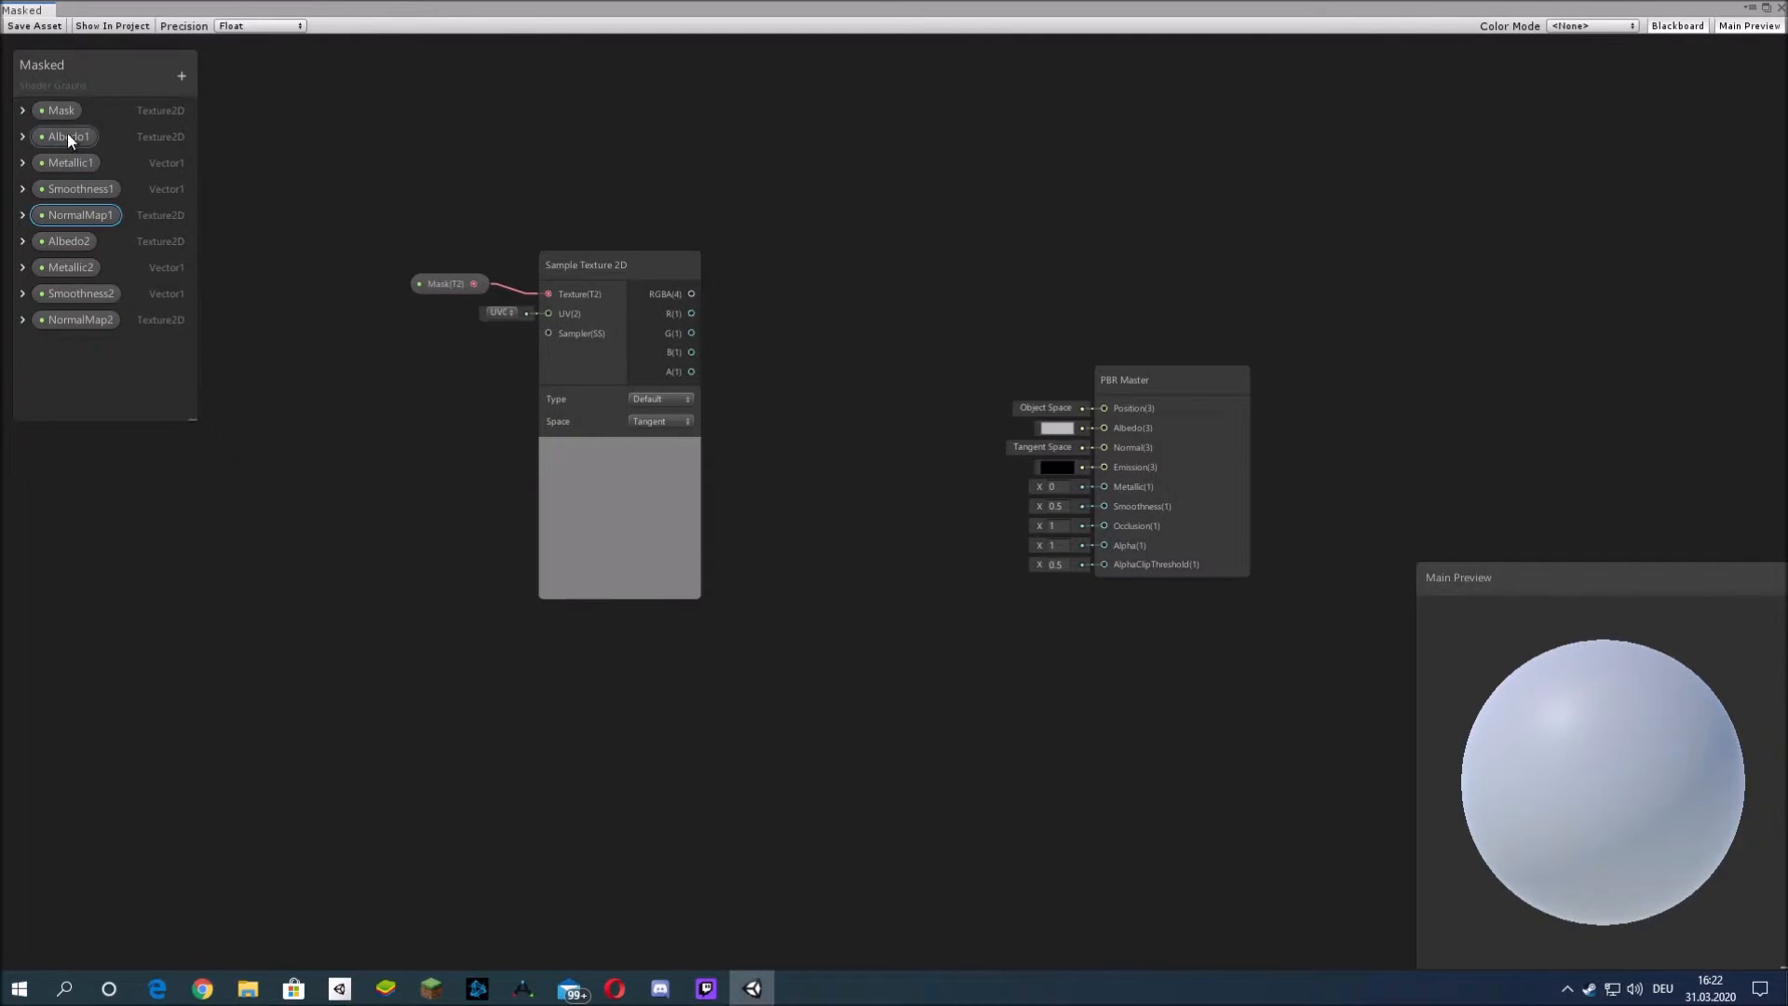
left_click(23, 112)
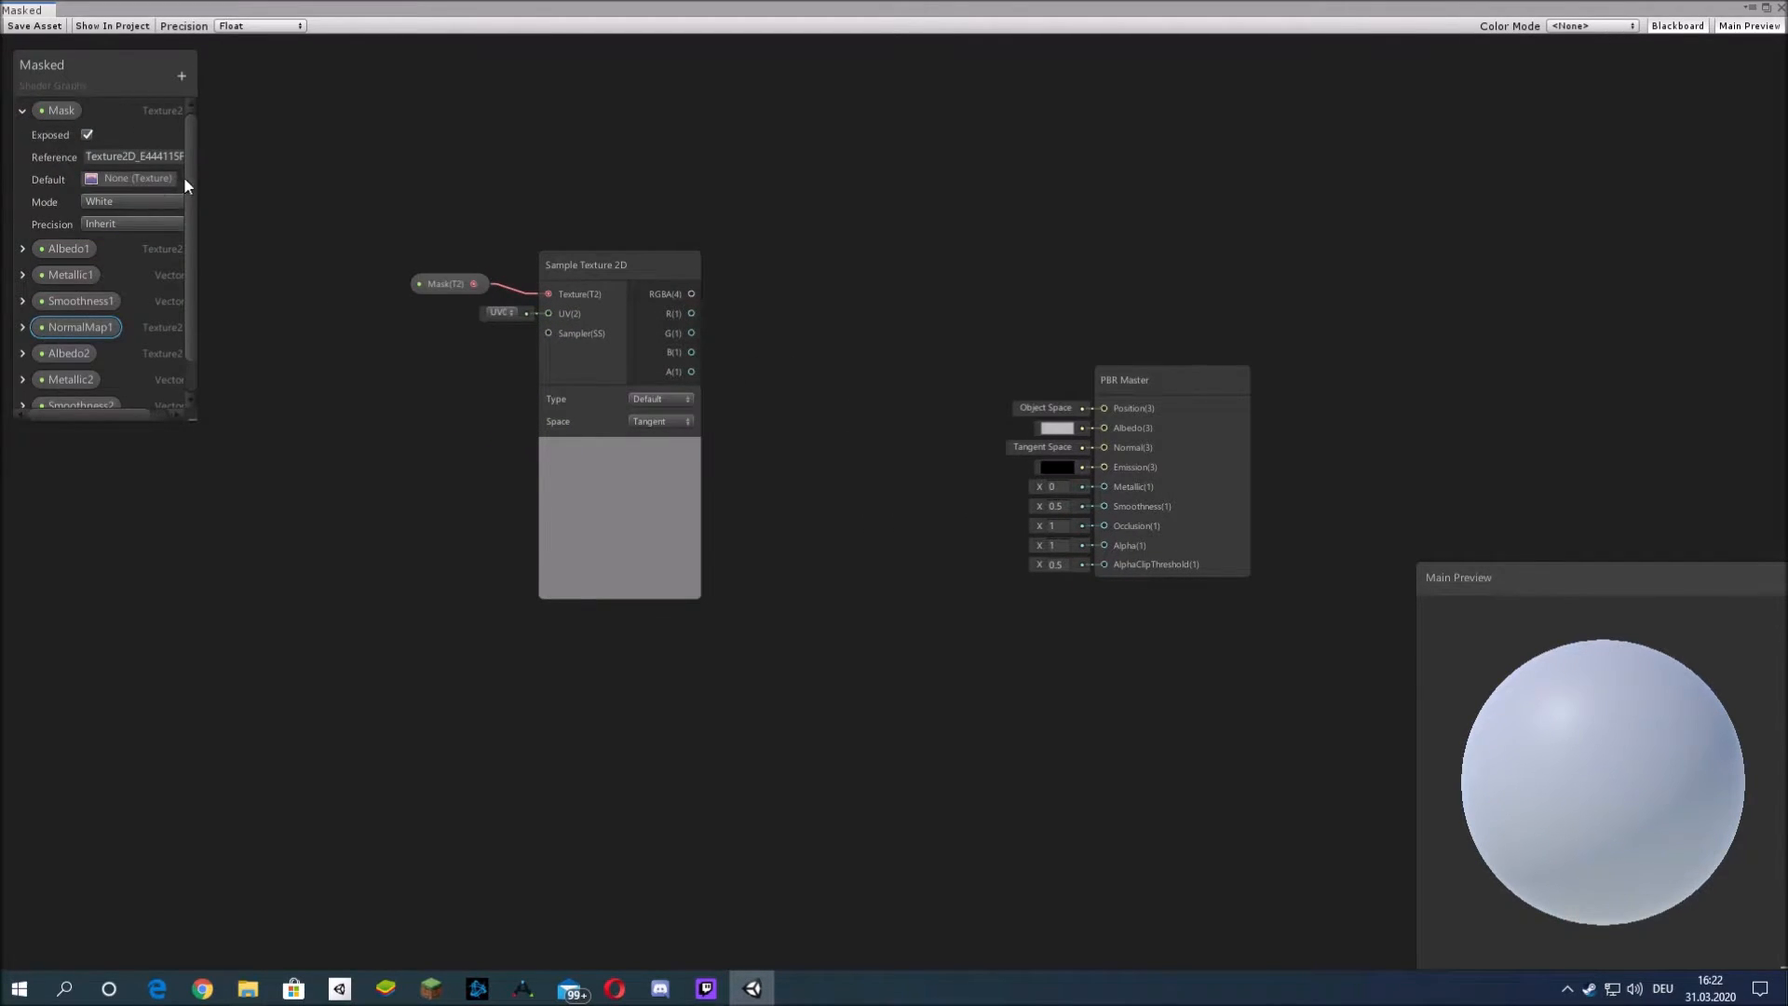
left_click_drag(197, 417, 229, 432)
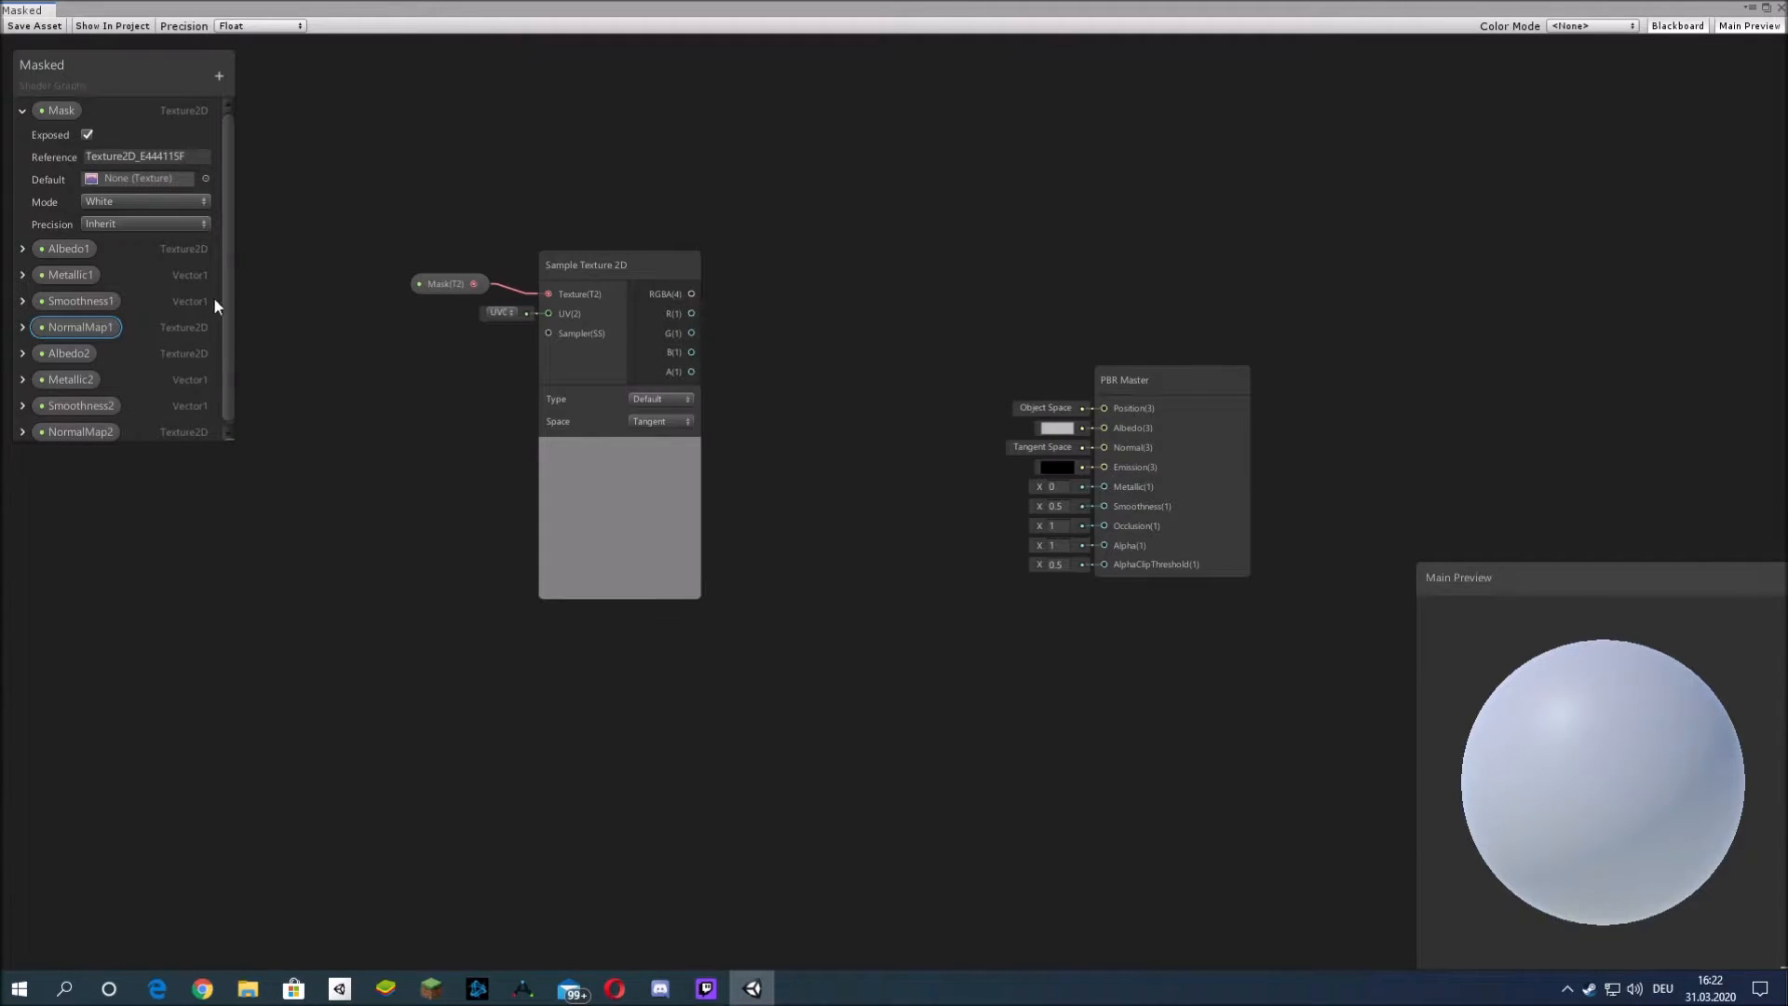
left_click(206, 178)
type("noise")
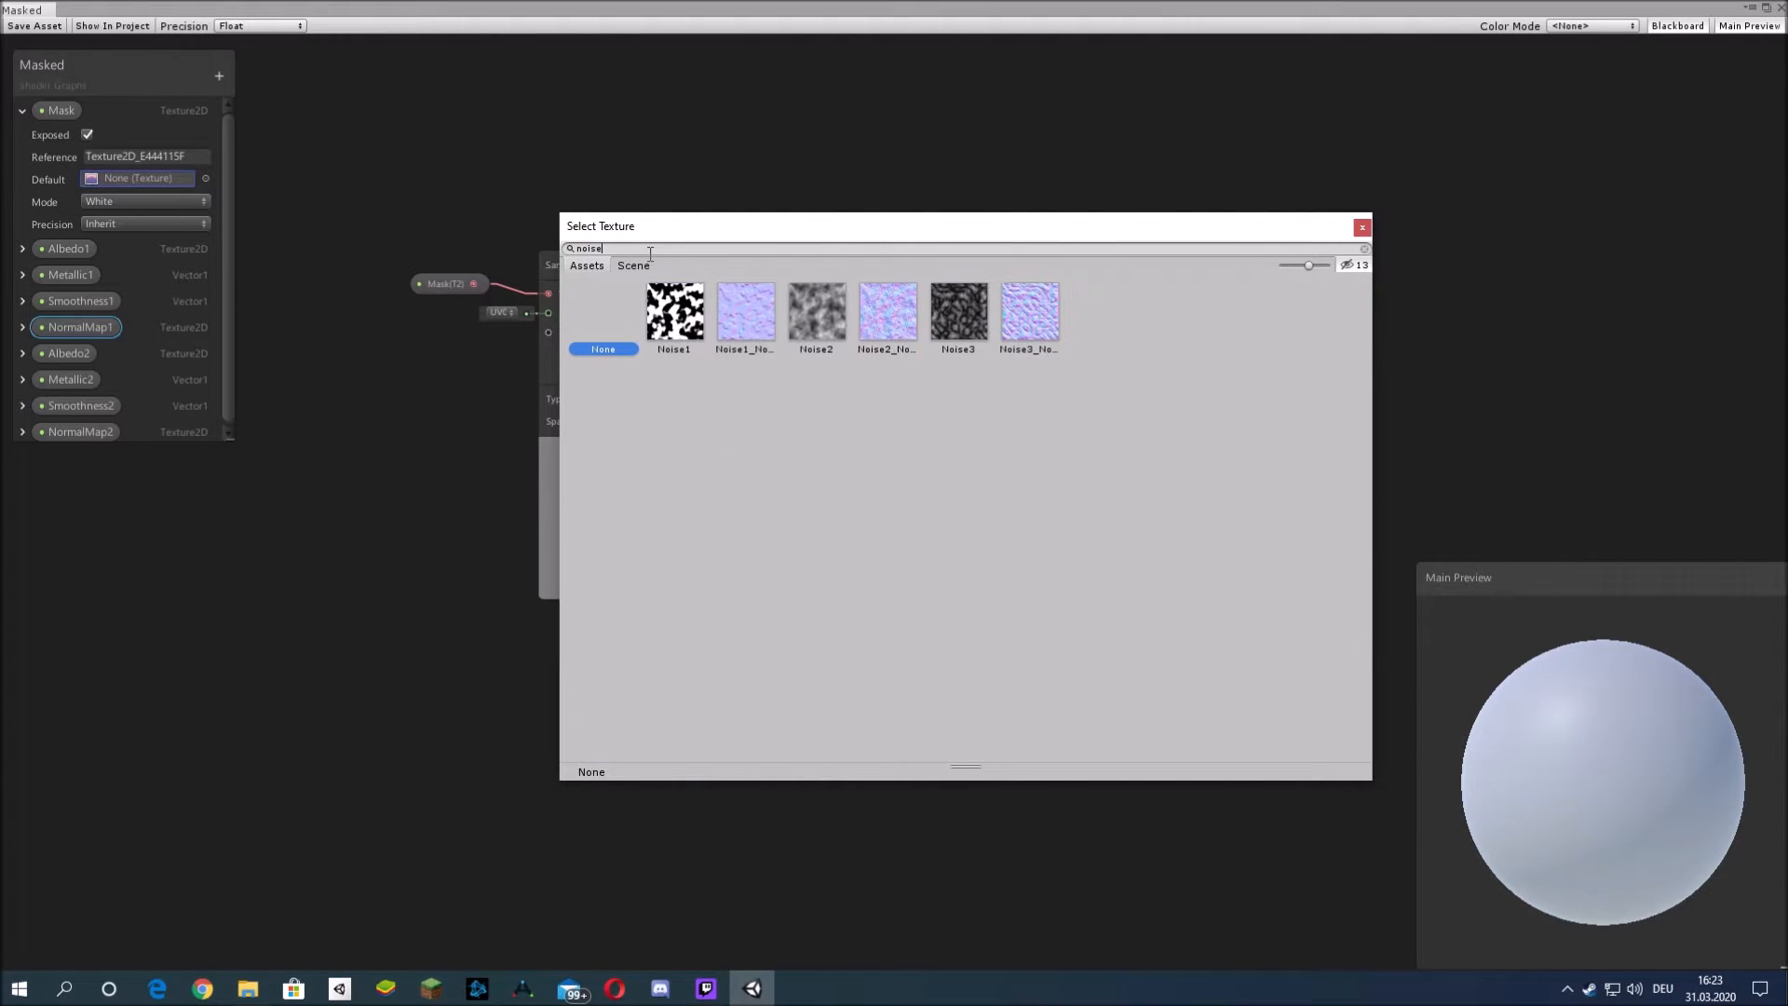
double_click(675, 313)
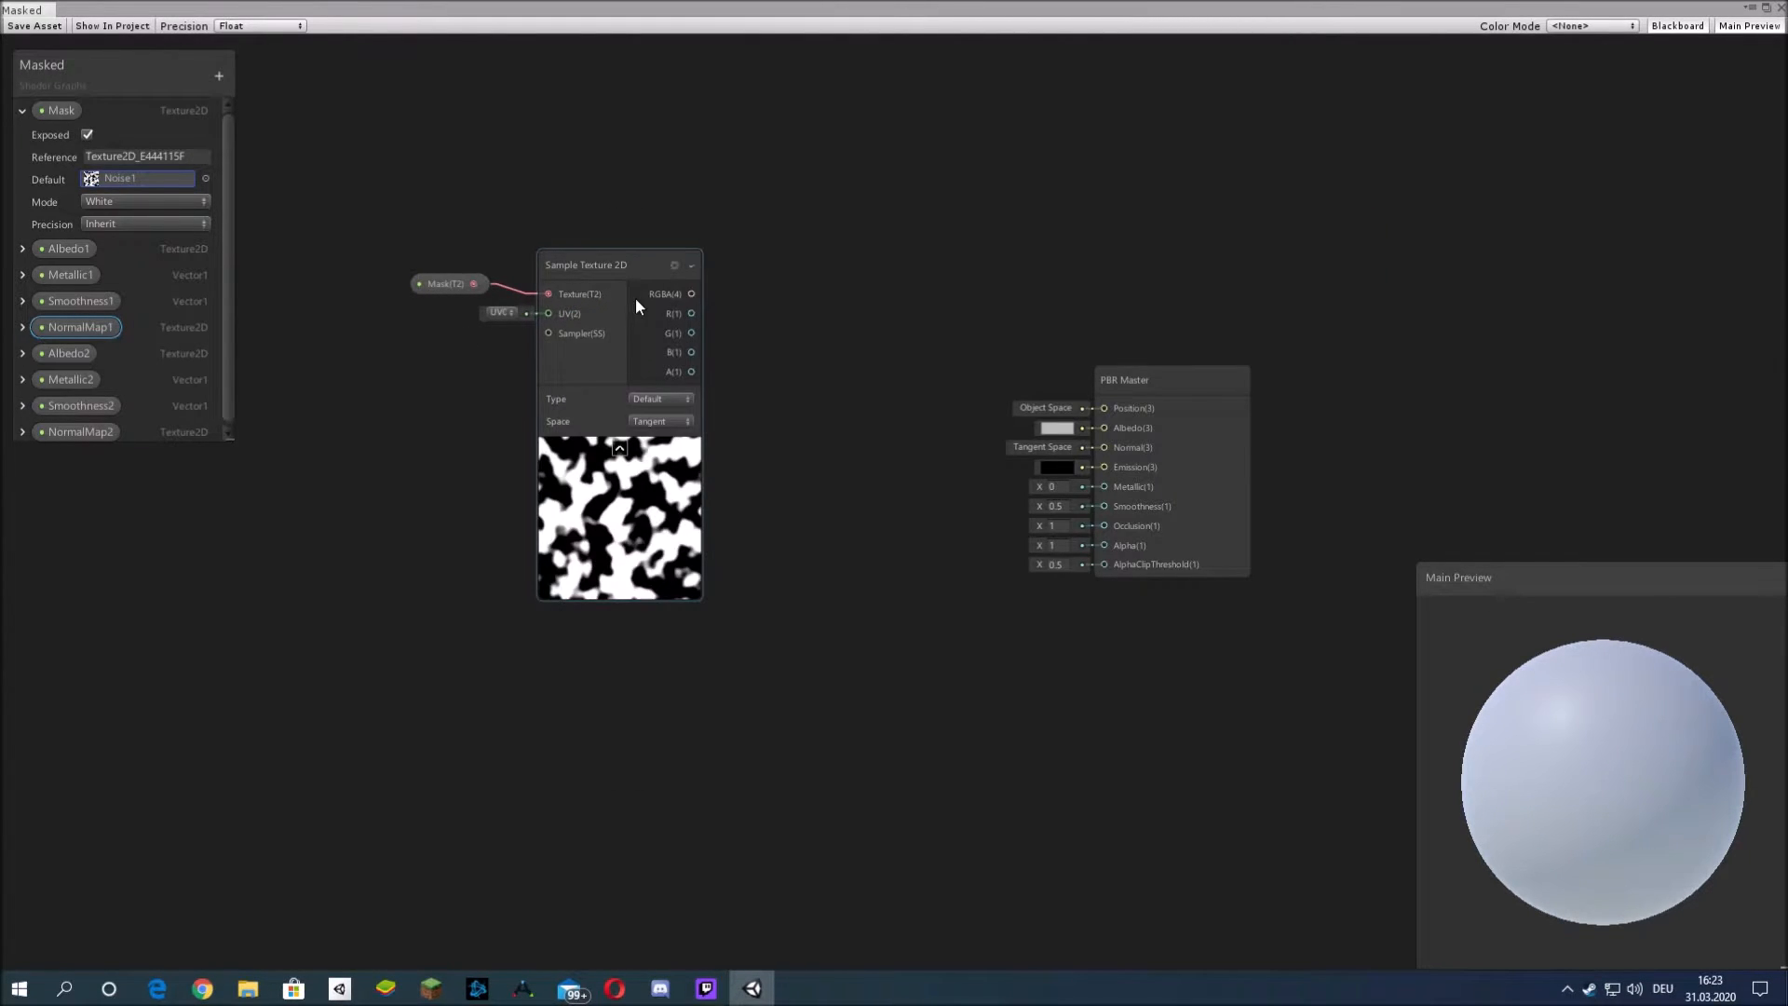
left_click(21, 111)
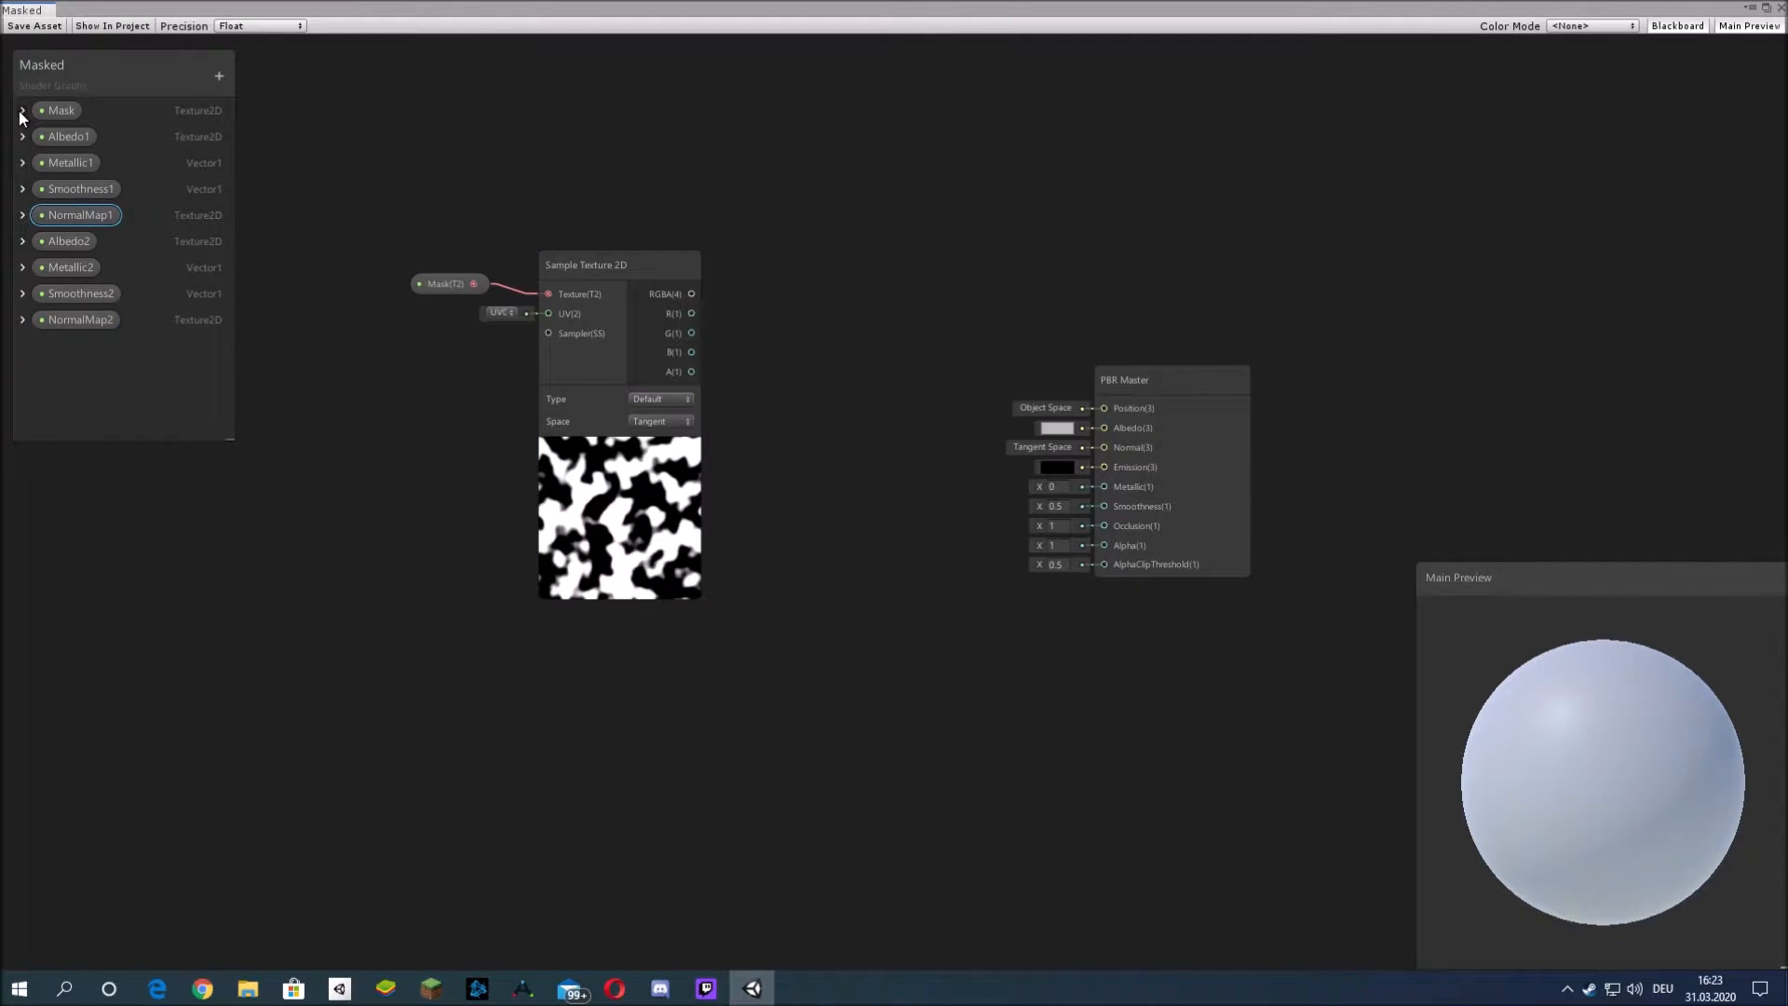
- Add a Color property named Color1, collapse its settings and place it directly below Albedo1 in the blackboard
left_click(217, 75)
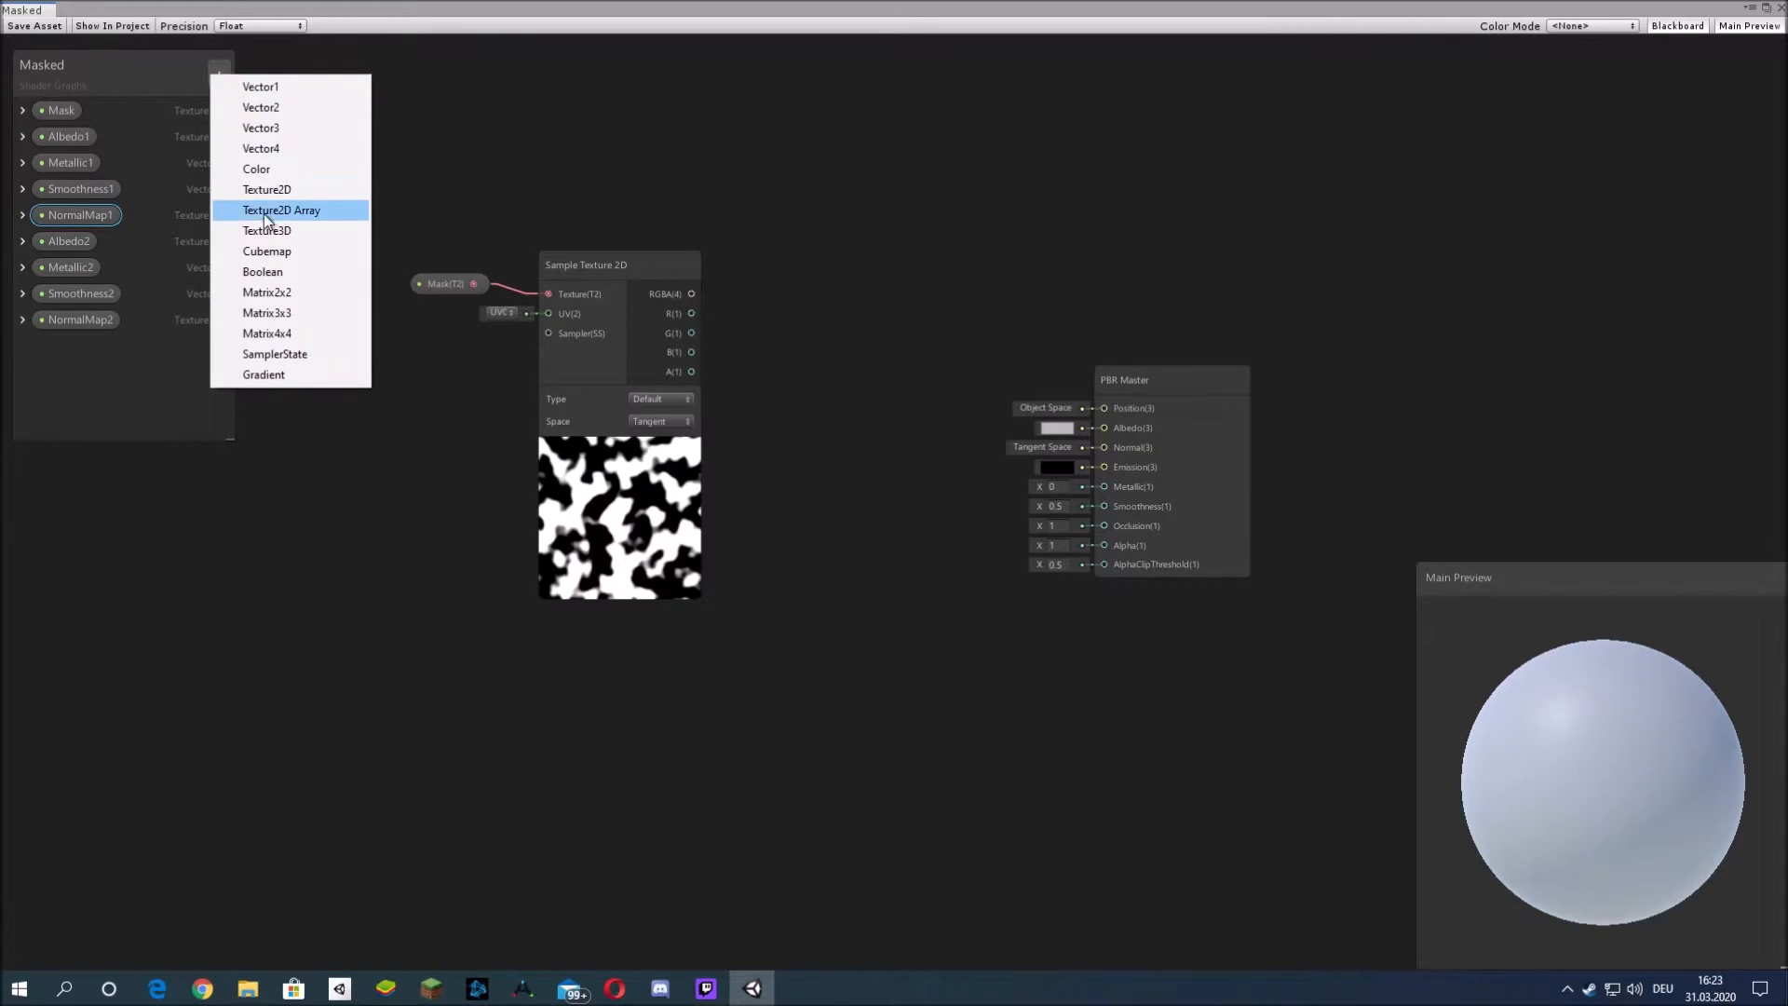
left_click(257, 169)
type("Color1")
key("Return")
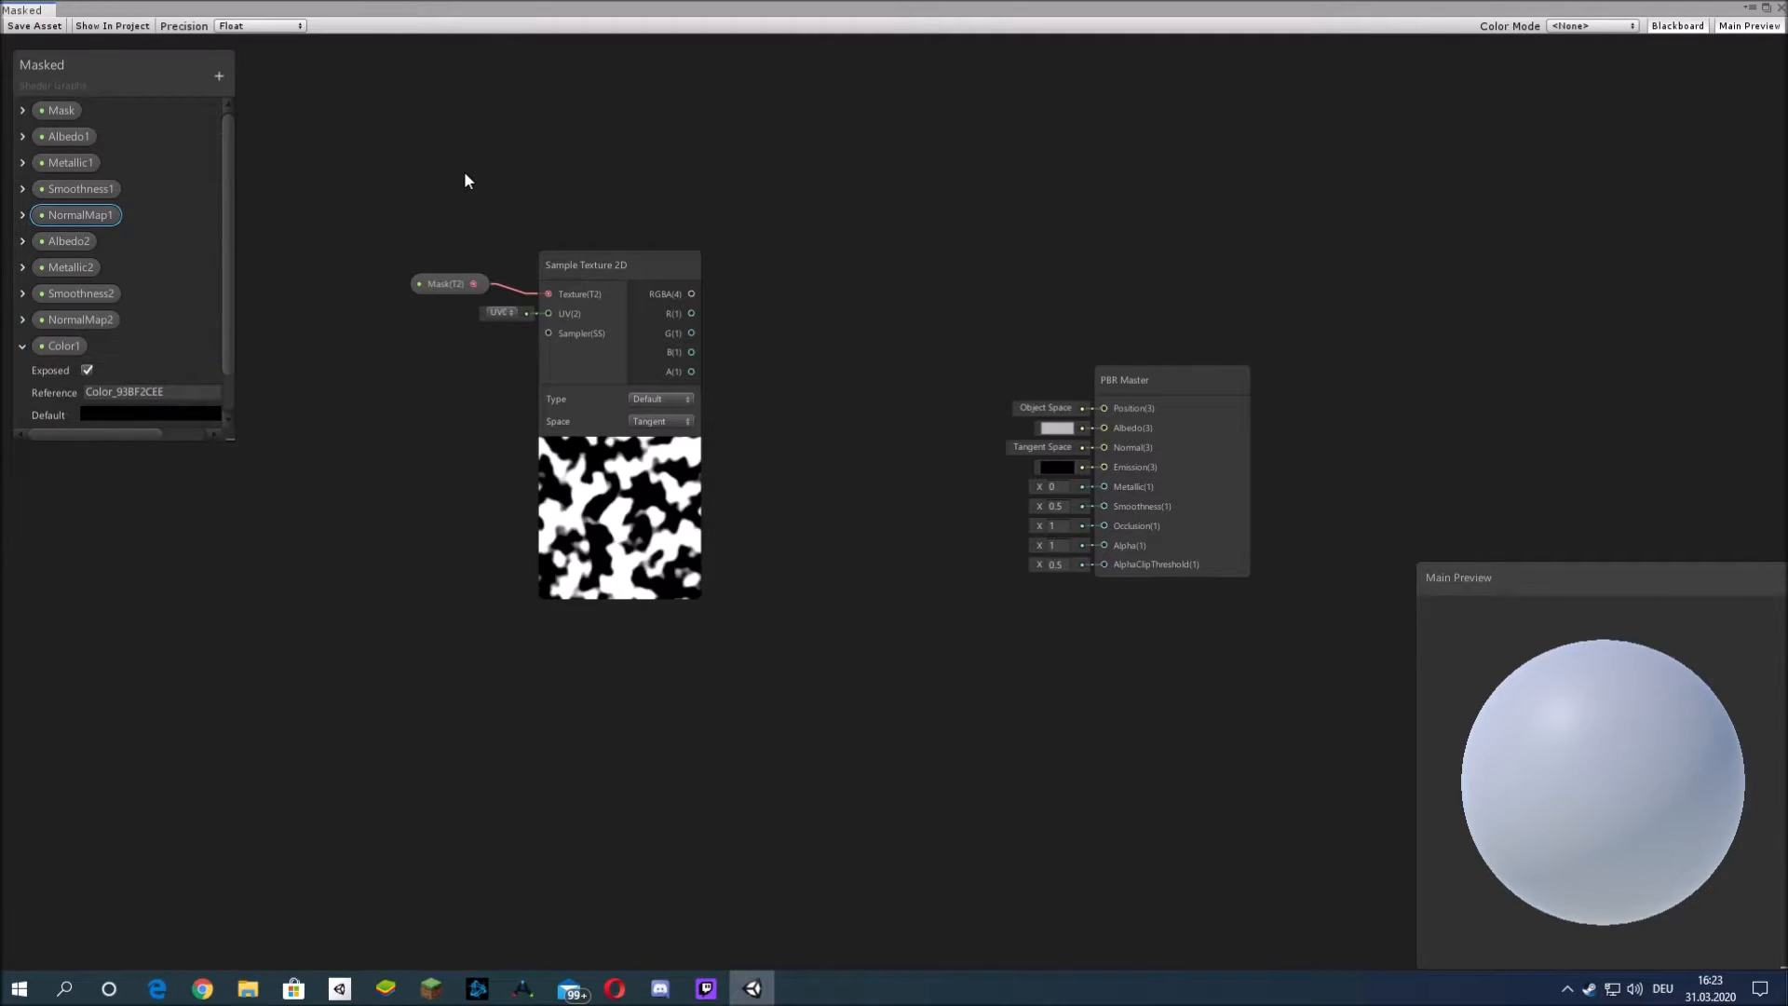
left_click(21, 346)
left_click_drag(64, 344, 77, 151)
- Add a Color property named Color2, collapse its settings and place it directly below Albedo2 in the blackboard
left_click(220, 72)
left_click(288, 166)
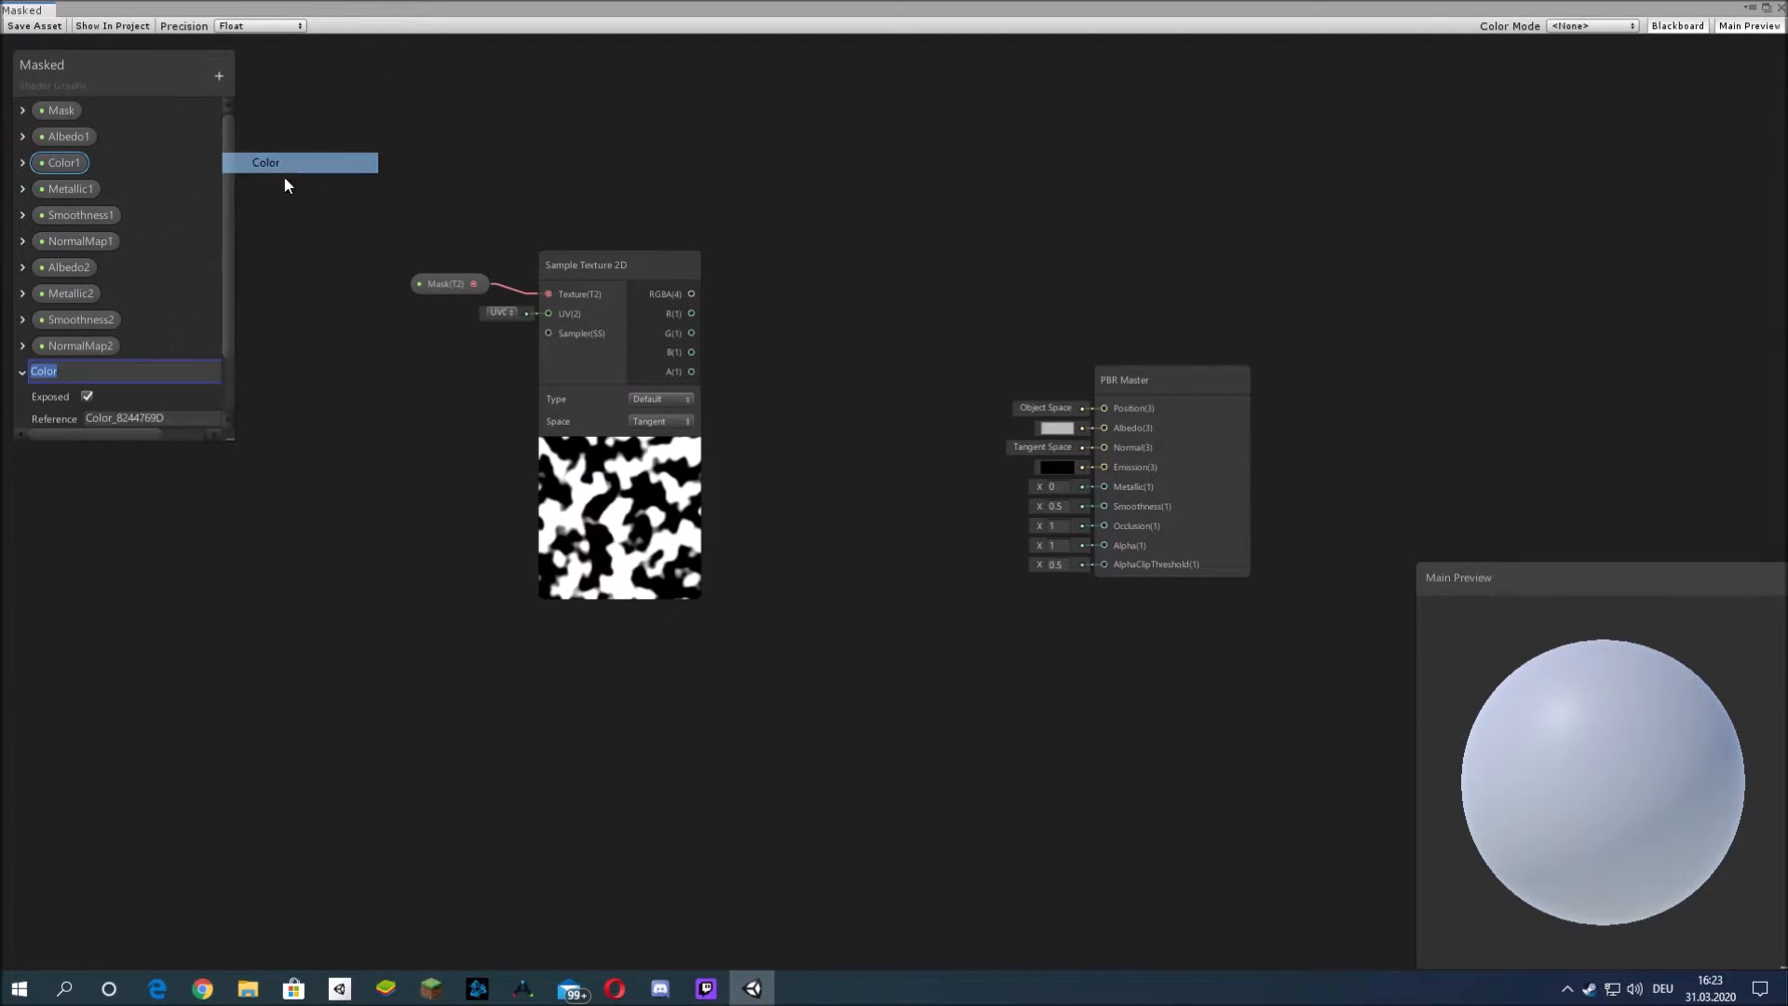
type("Color2")
key("Return")
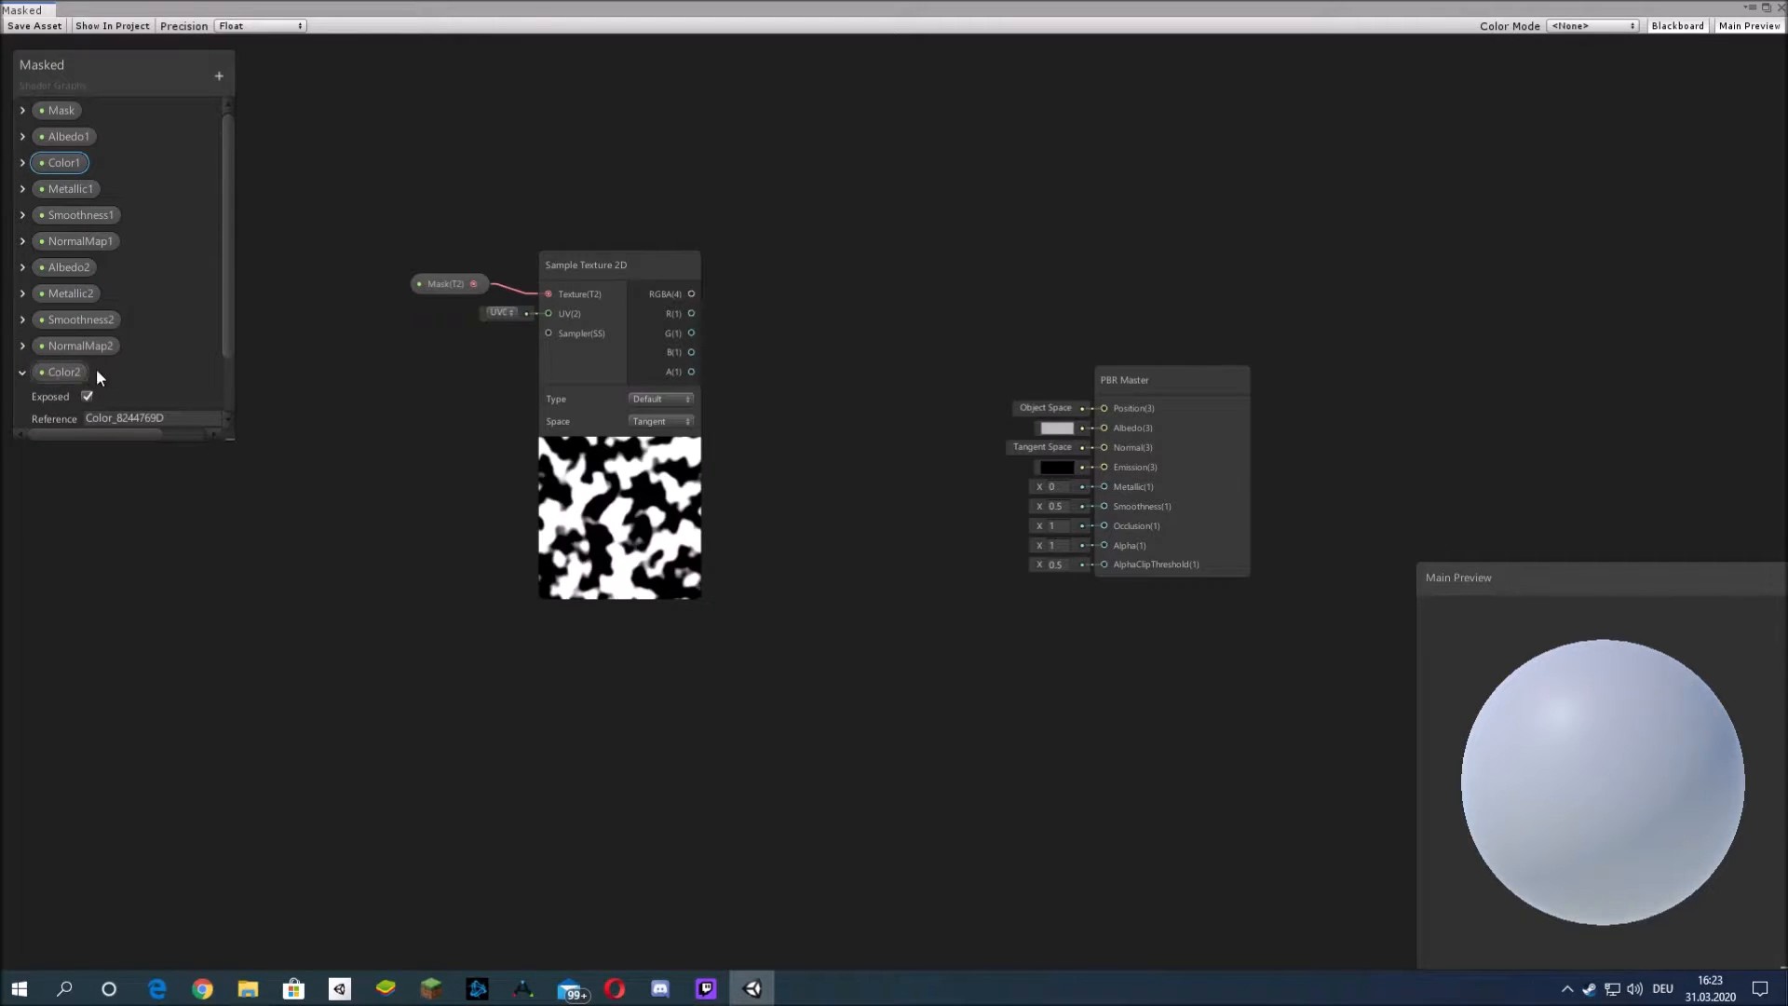
scroll(98, 370, "down", 2)
left_click(25, 301)
left_click_drag(62, 370, 93, 277)
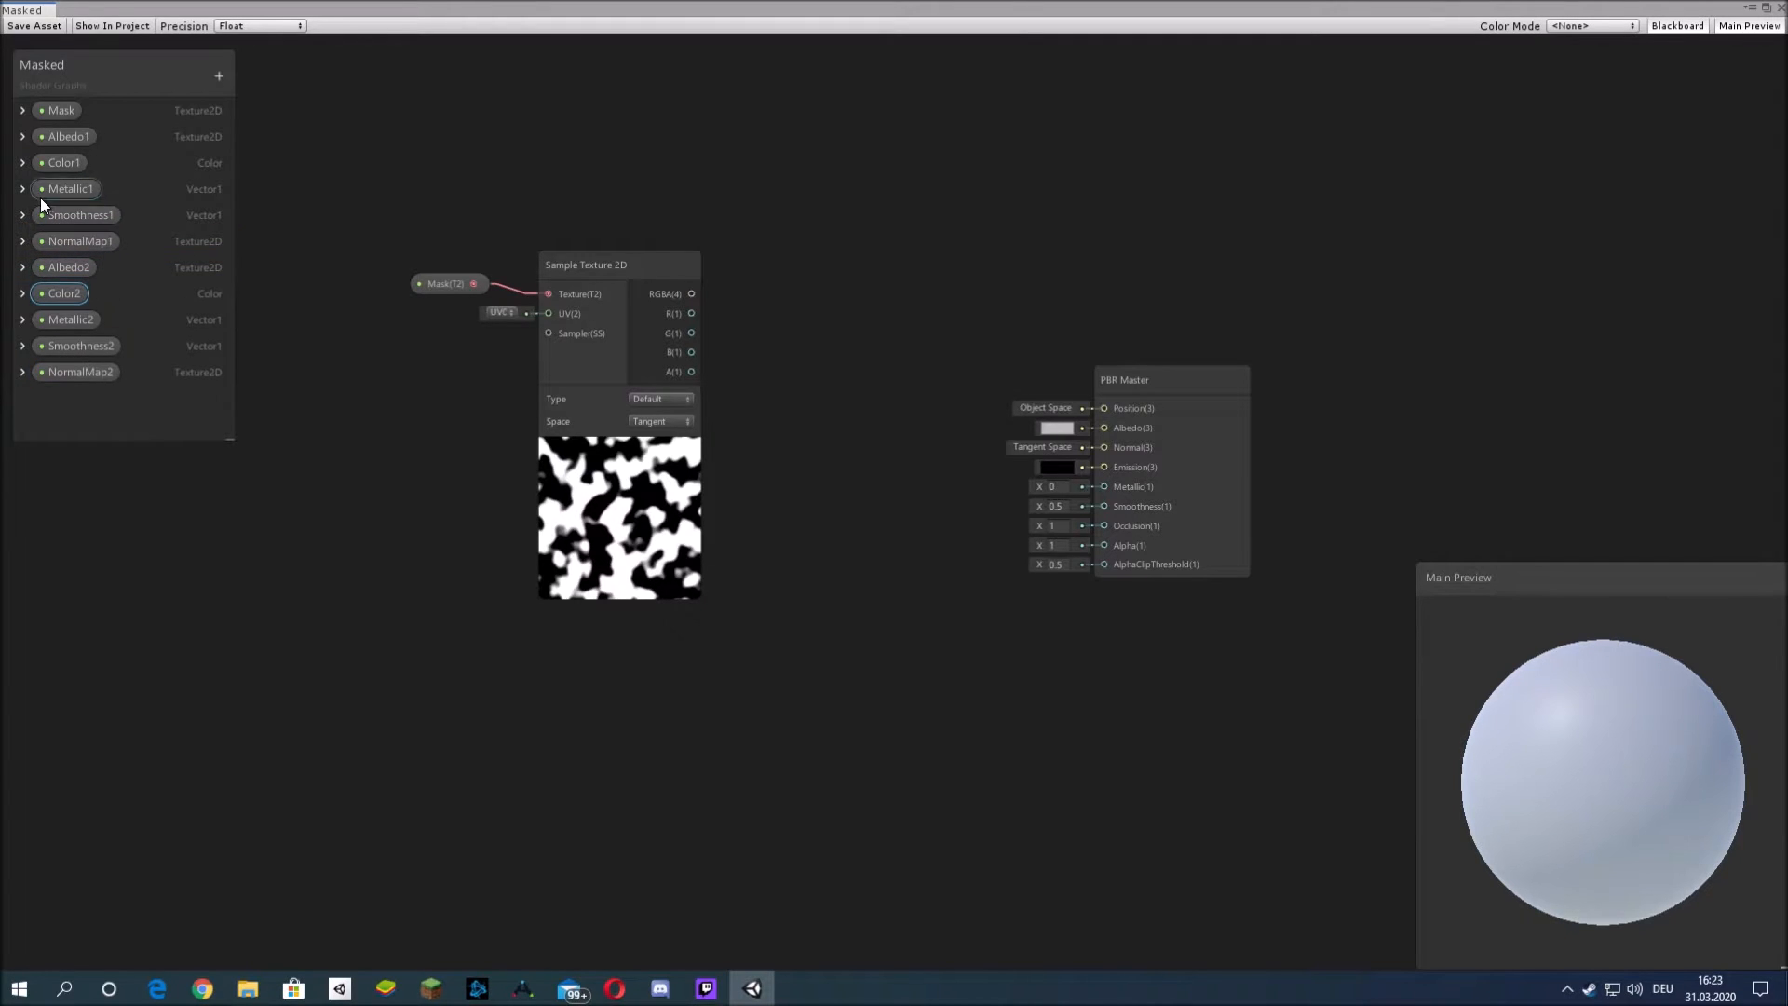
- Set Color1's default to fully opaque white and collapse its settings
left_click(22, 162)
left_click(145, 227)
left_click_drag(136, 166, 2, 91)
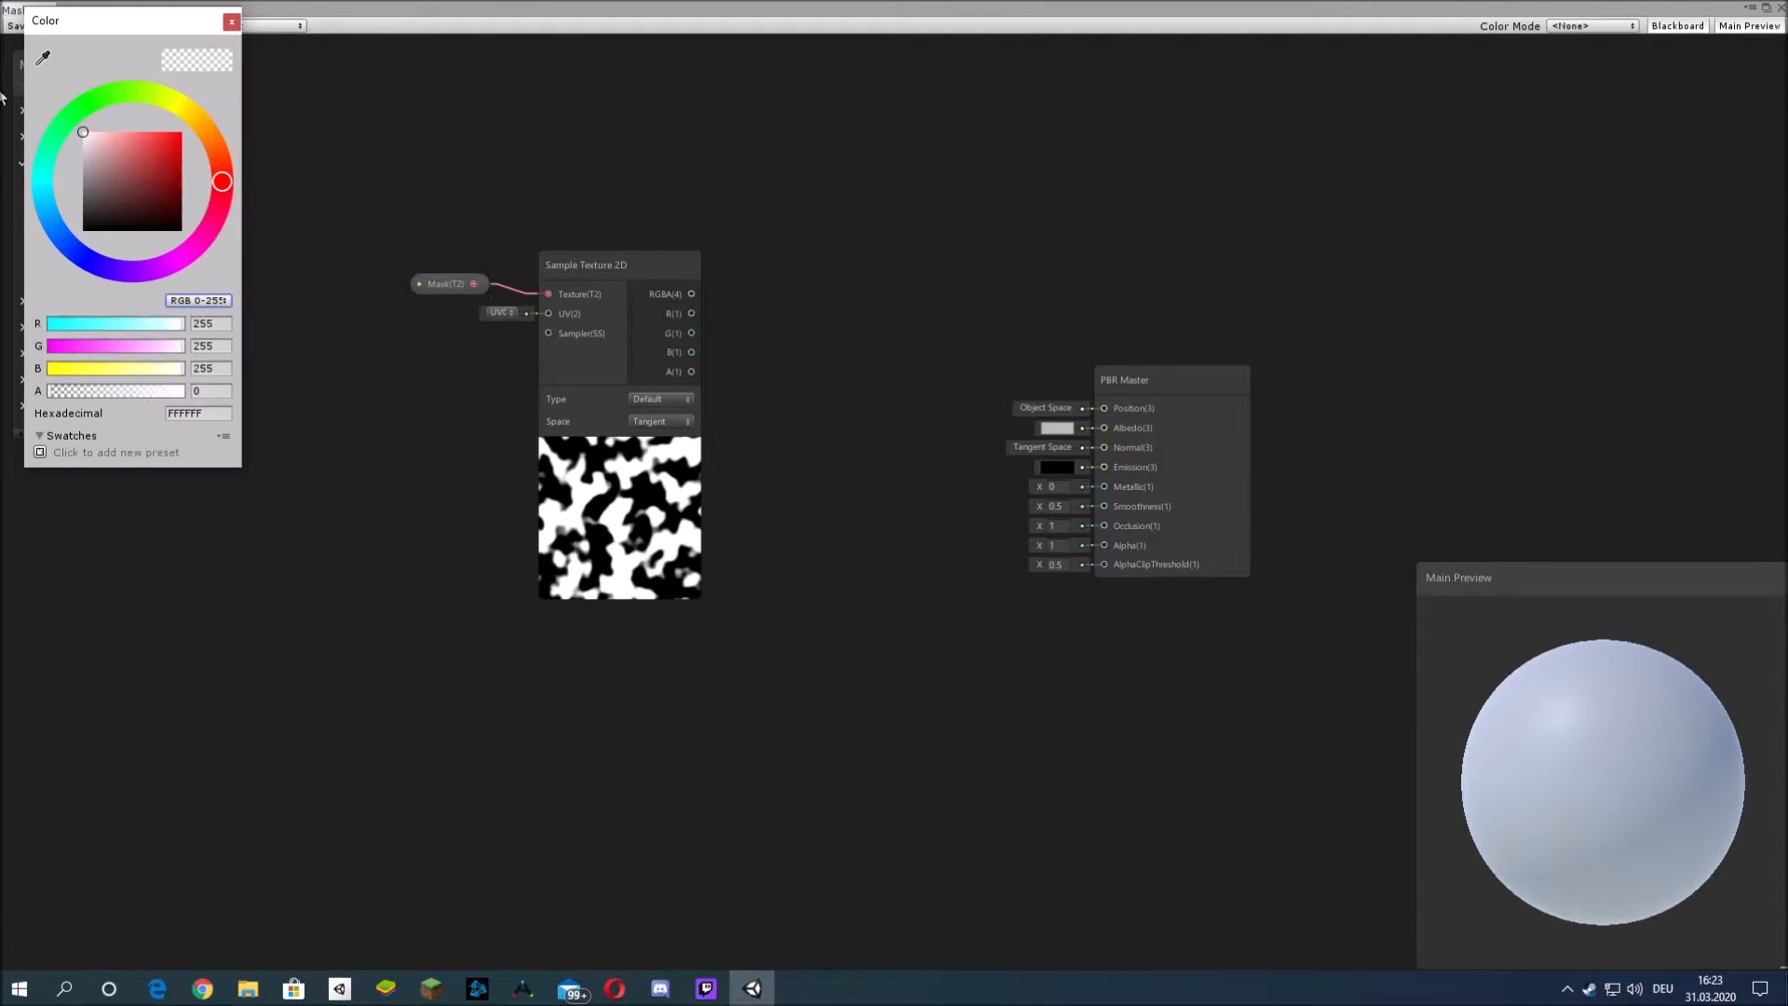
left_click_drag(78, 395, 207, 392)
left_click(232, 20)
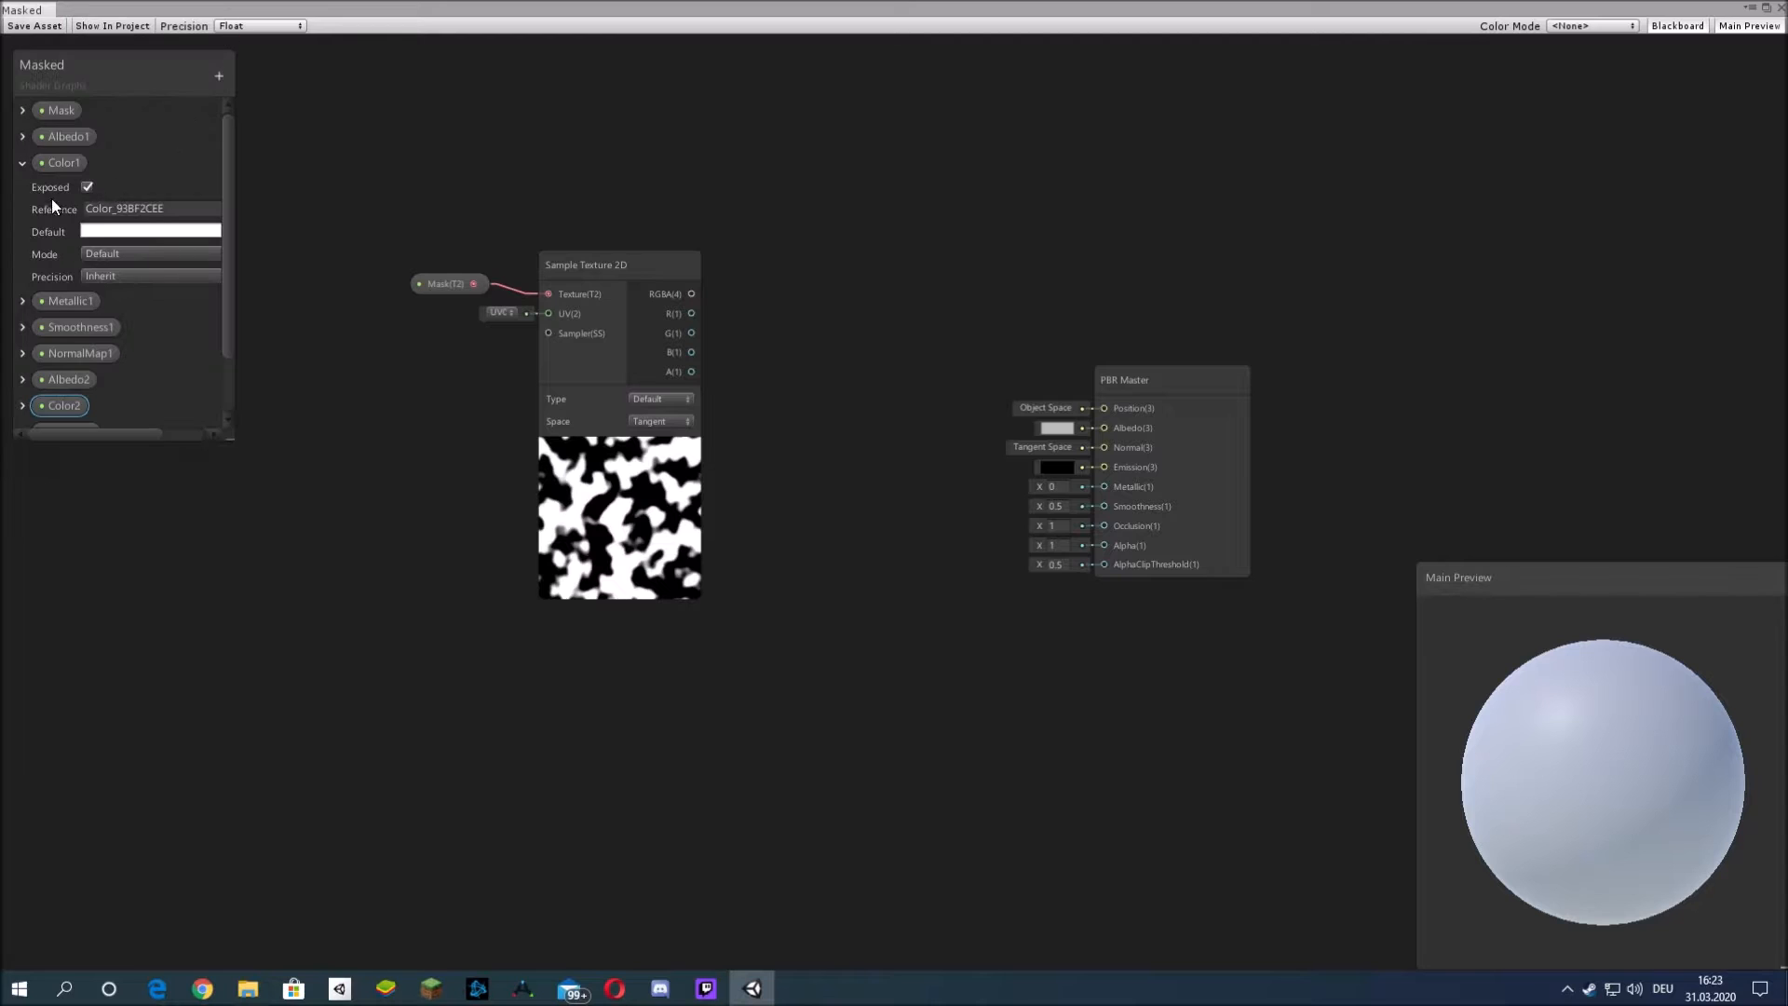
left_click(23, 160)
- Set Color2's default to fully opaque white and collapse its settings
left_click(23, 294)
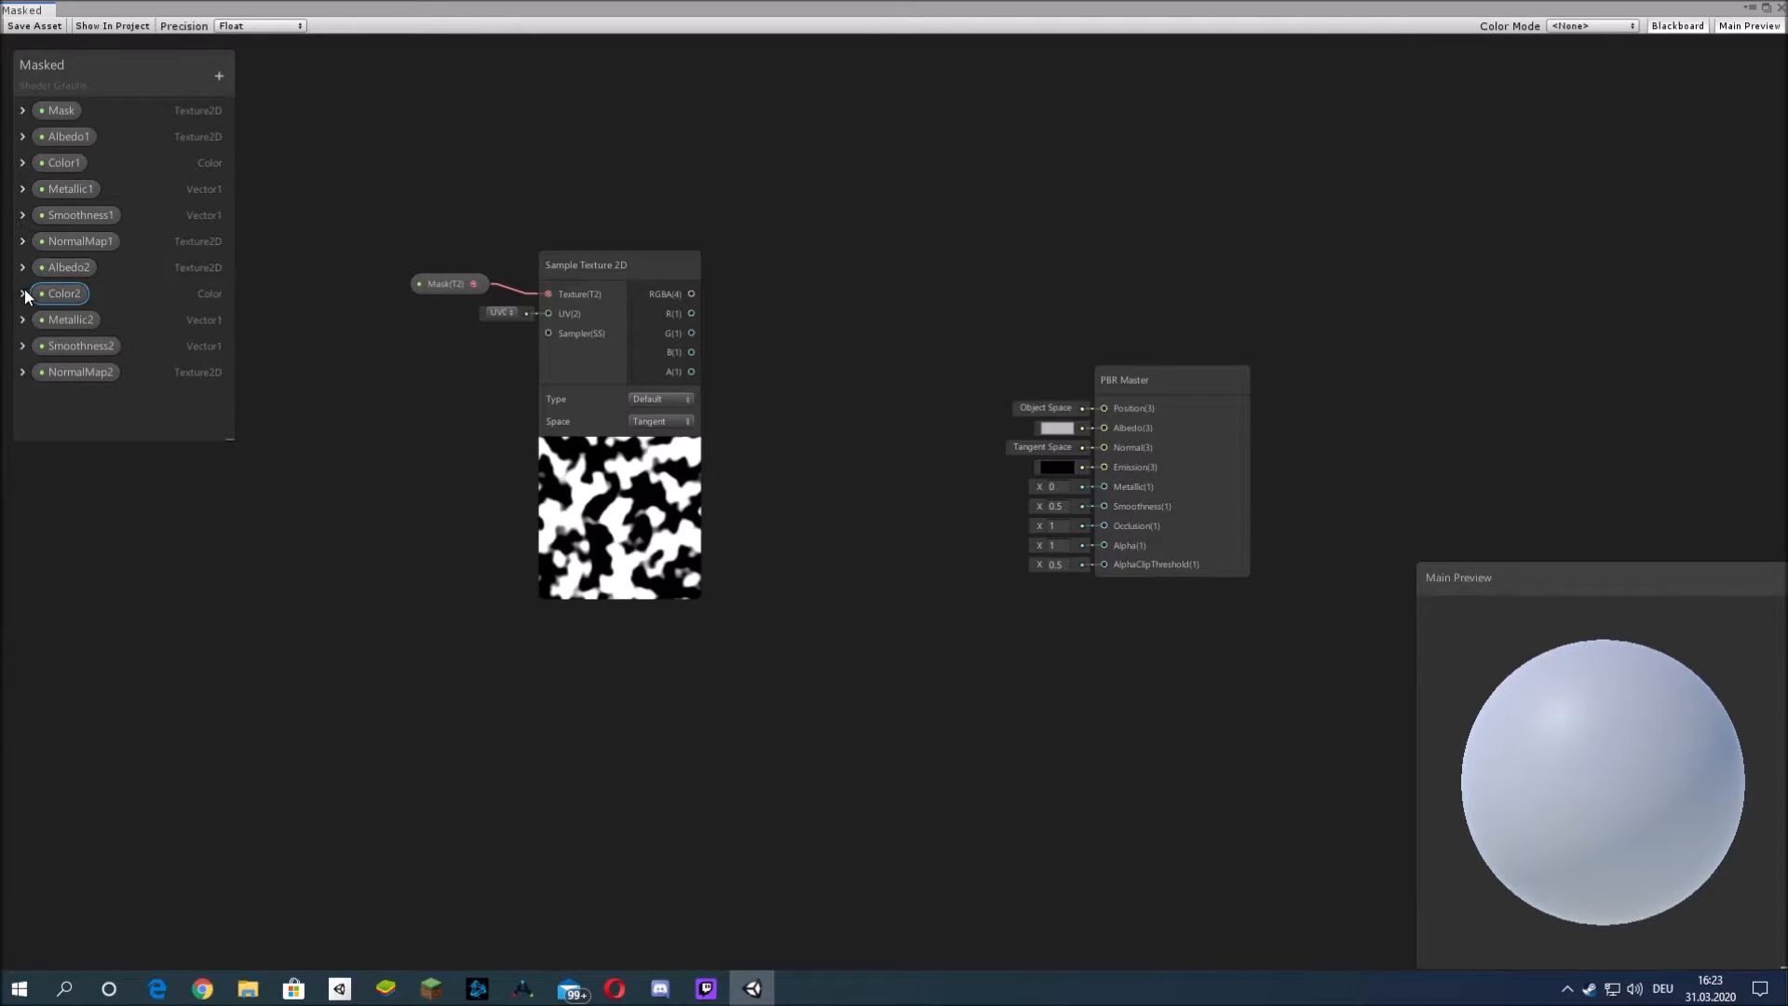
left_click(86, 352)
left_click_drag(86, 391, 296, 396)
left_click(232, 20)
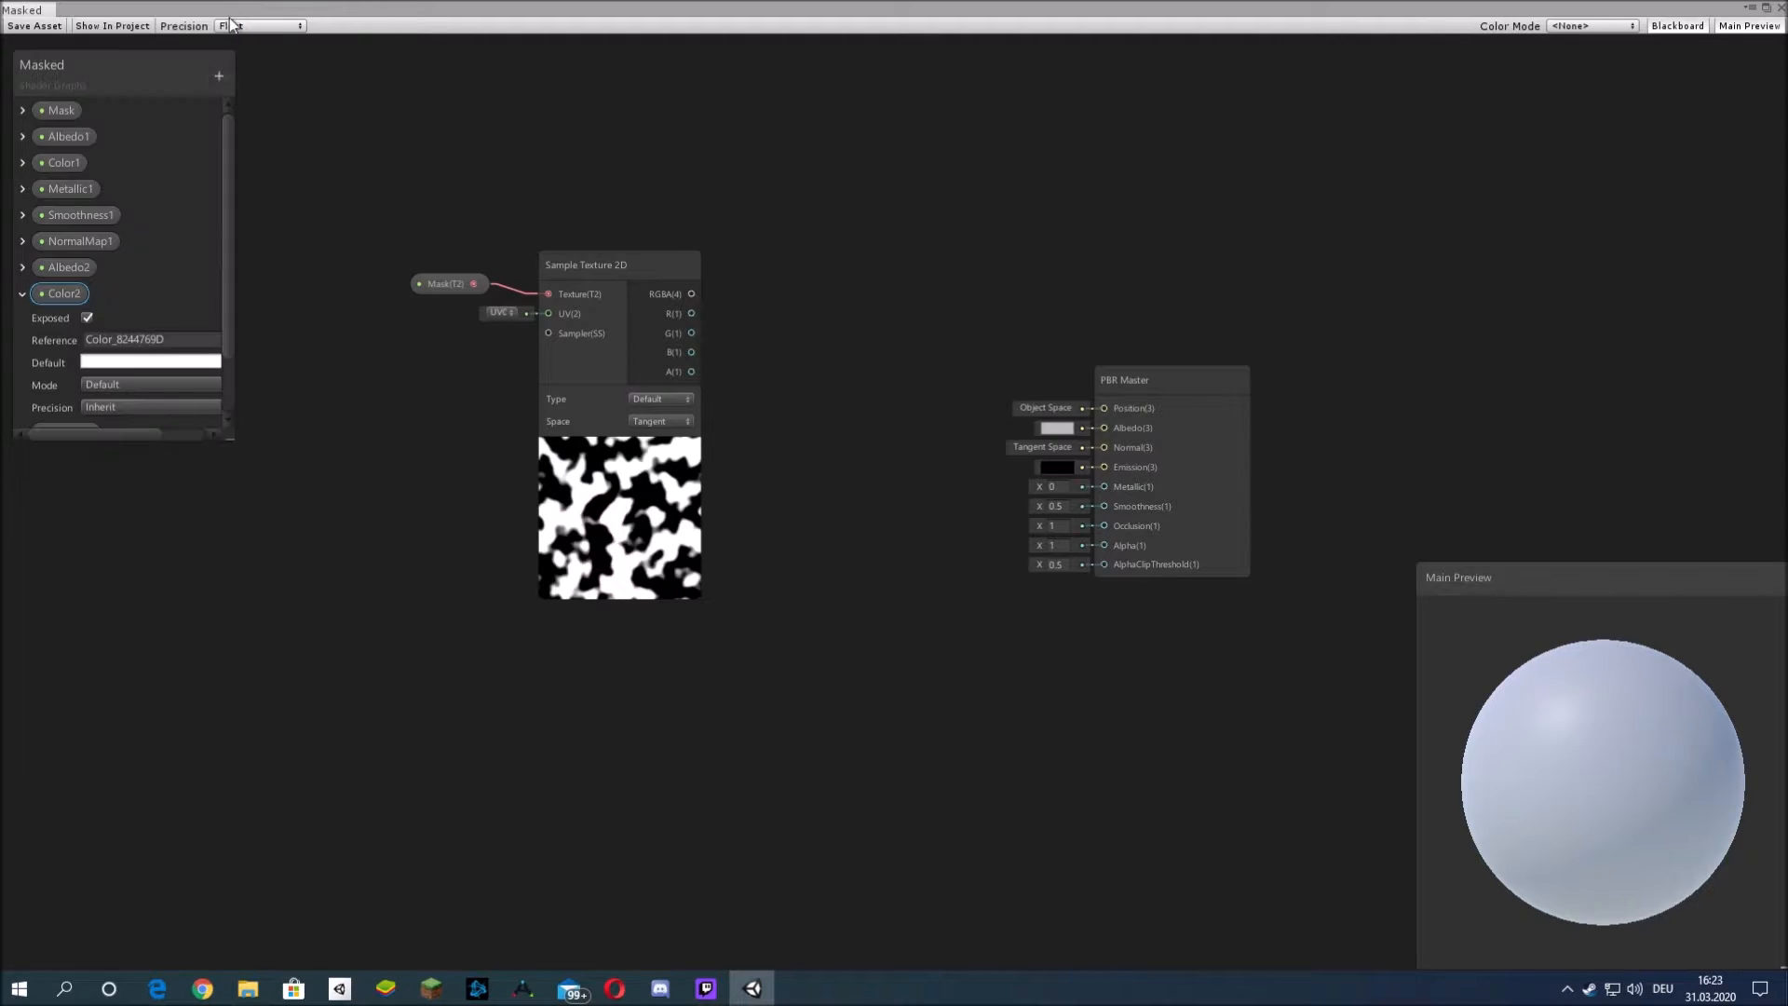
left_click(22, 293)
- Move the Mask node and its Sample Texture 2D node farther away from the PBR Master to make room between them
middle_click_drag(815, 355, 740, 343)
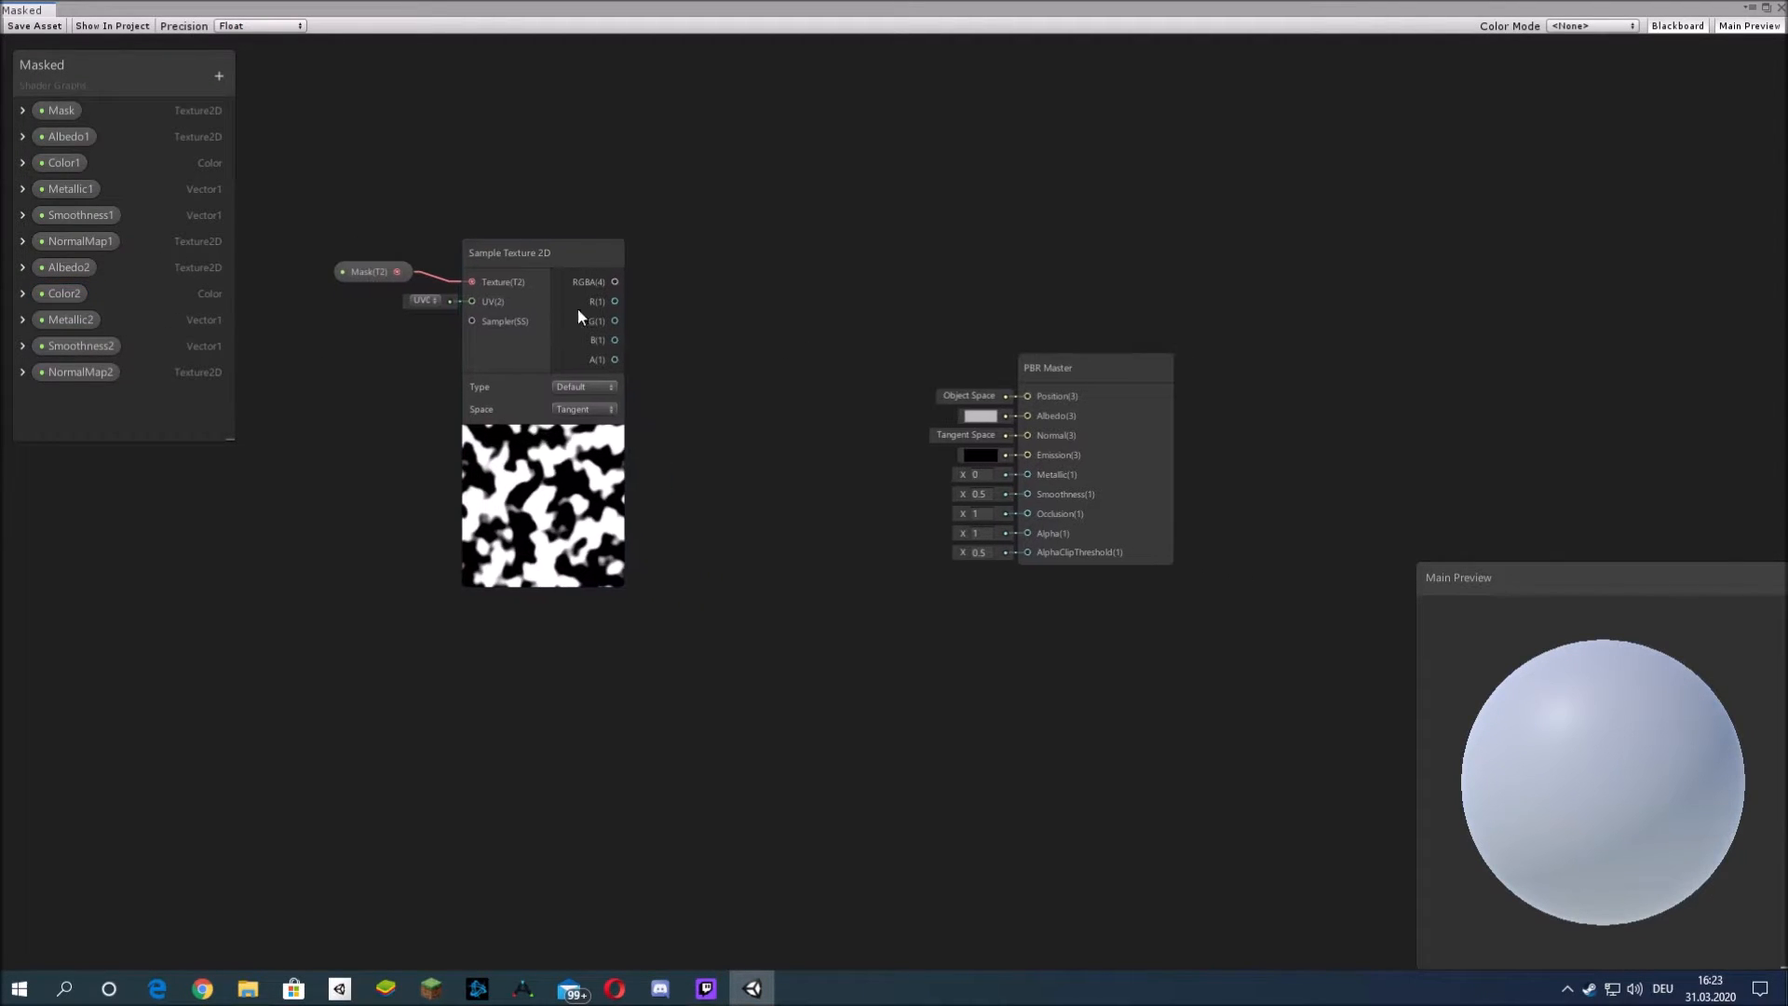
left_click_drag(317, 182, 245, 372)
middle_click_drag(486, 391, 811, 368)
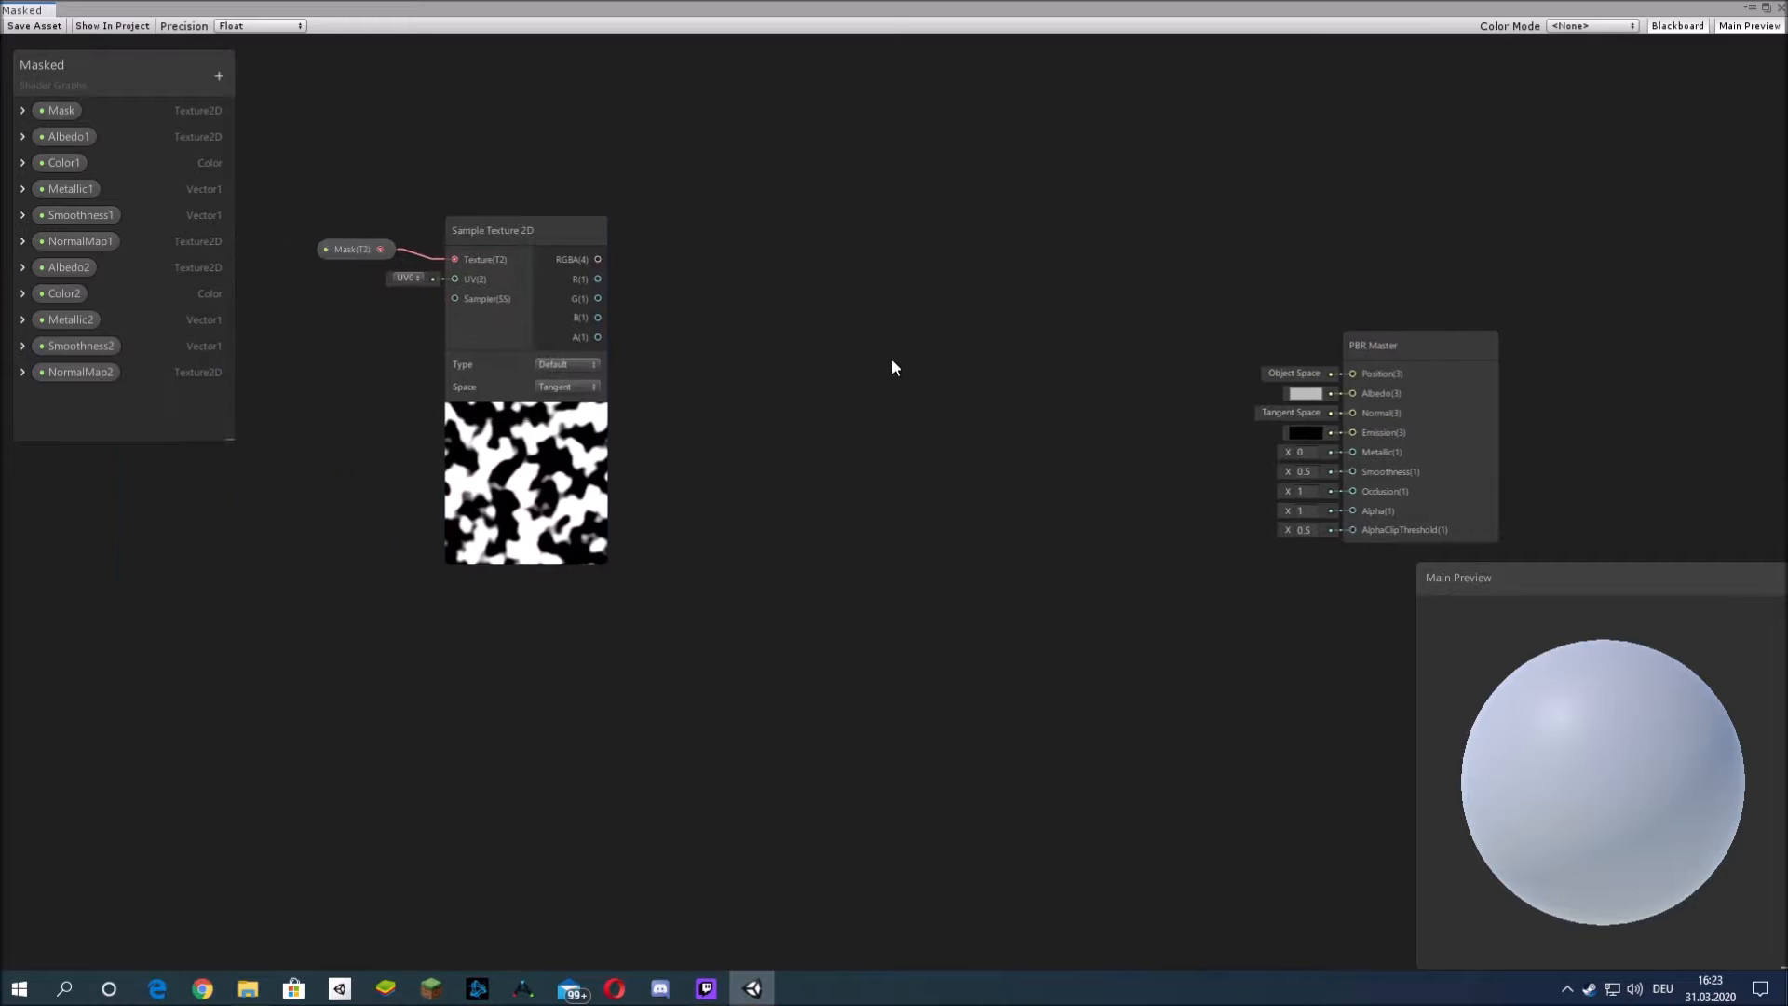
right_click(762, 339)
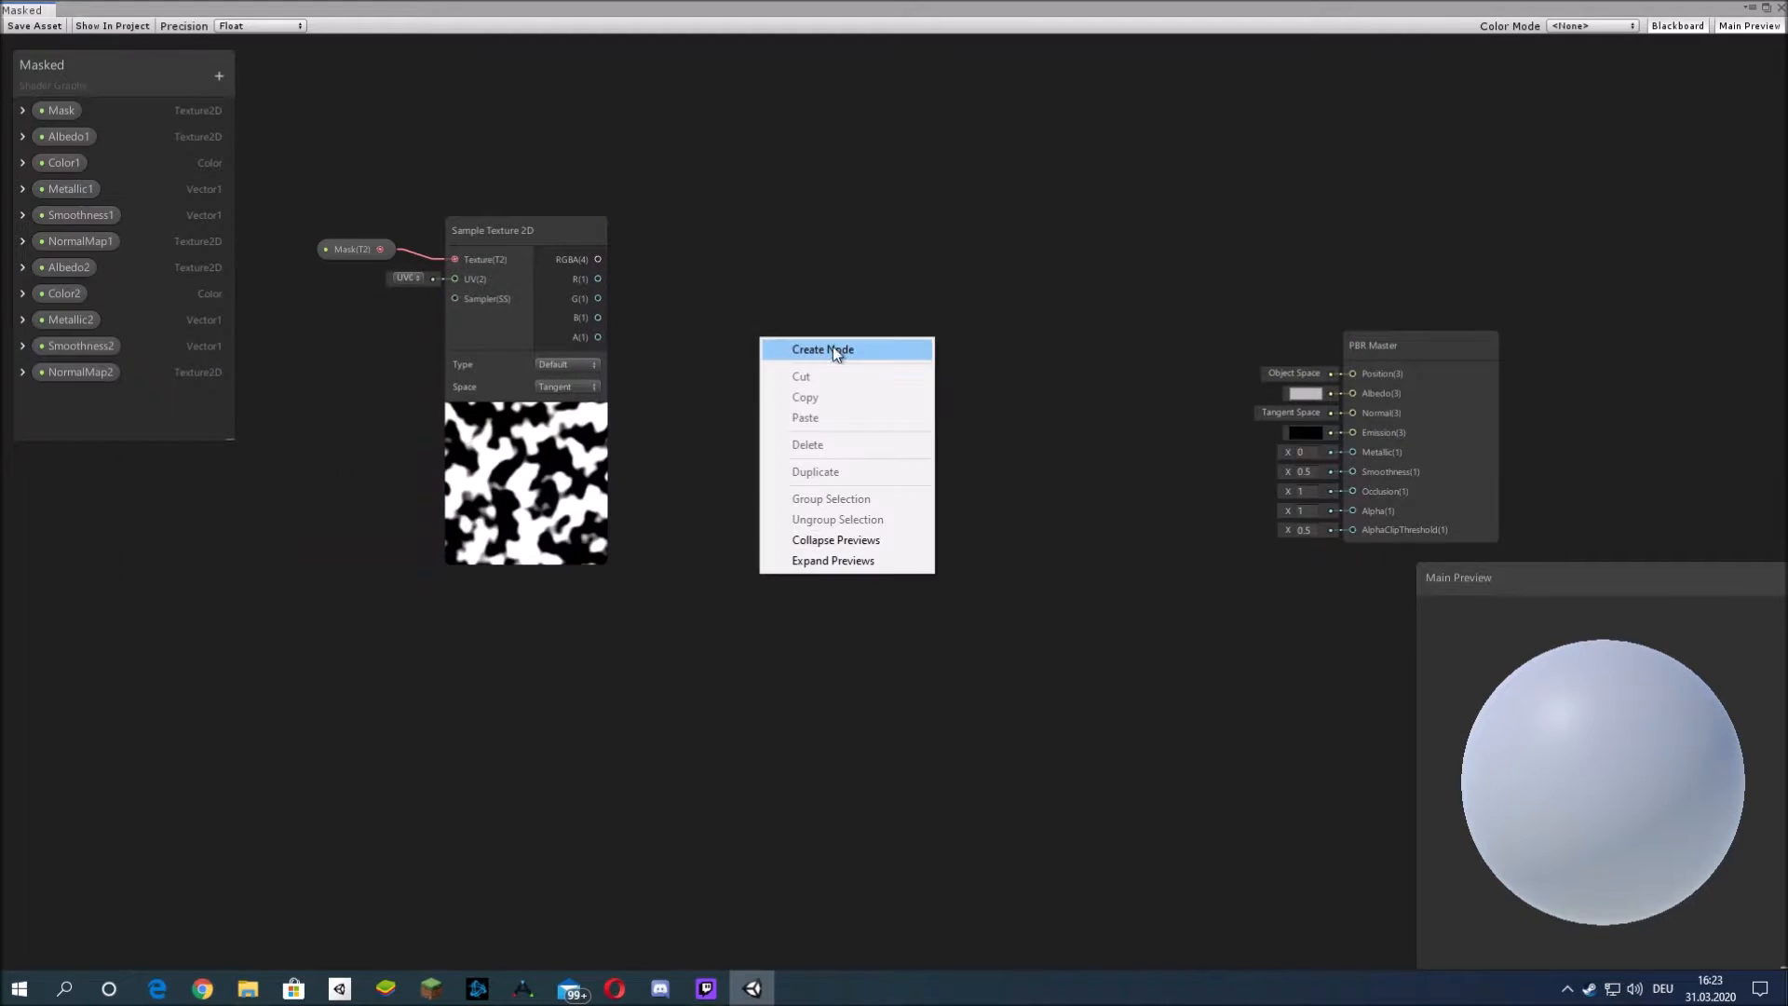
left_click(685, 283)
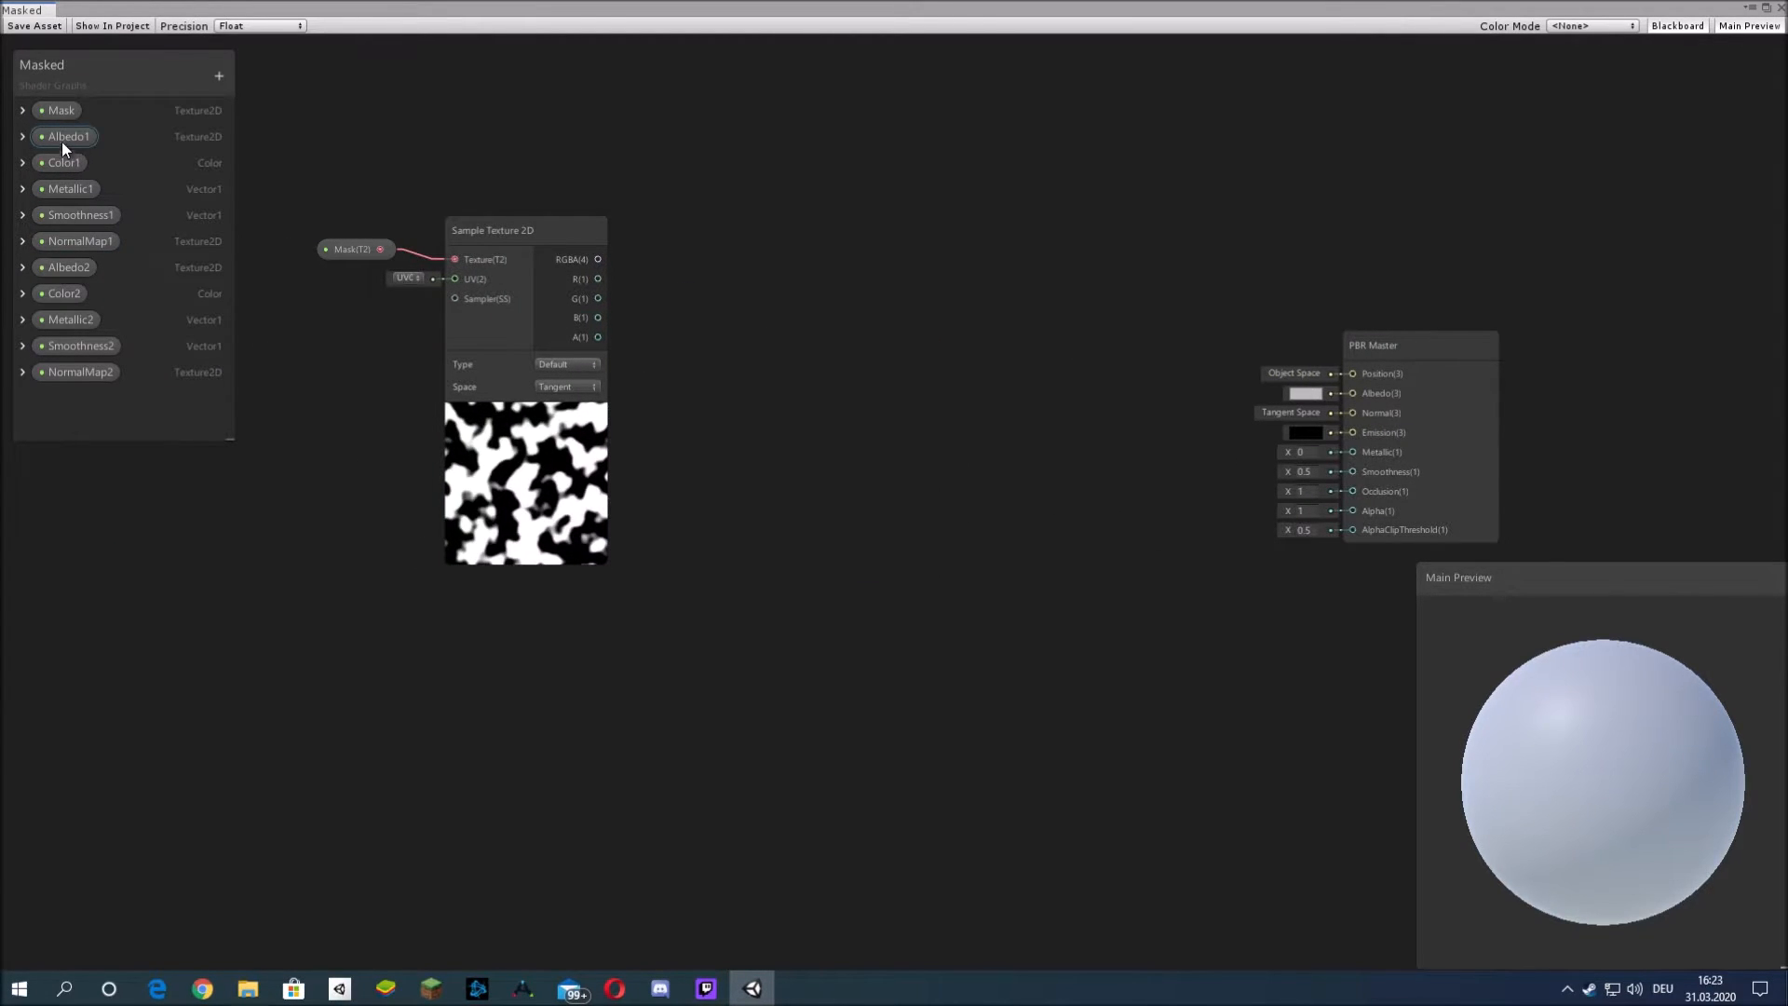
- Place Albedo1 and Color1 nodes in the graph, add a Sample Texture 2D node and connect Albedo1 to its Texture input
left_click_drag(724, 379, 772, 446)
right_click(958, 463)
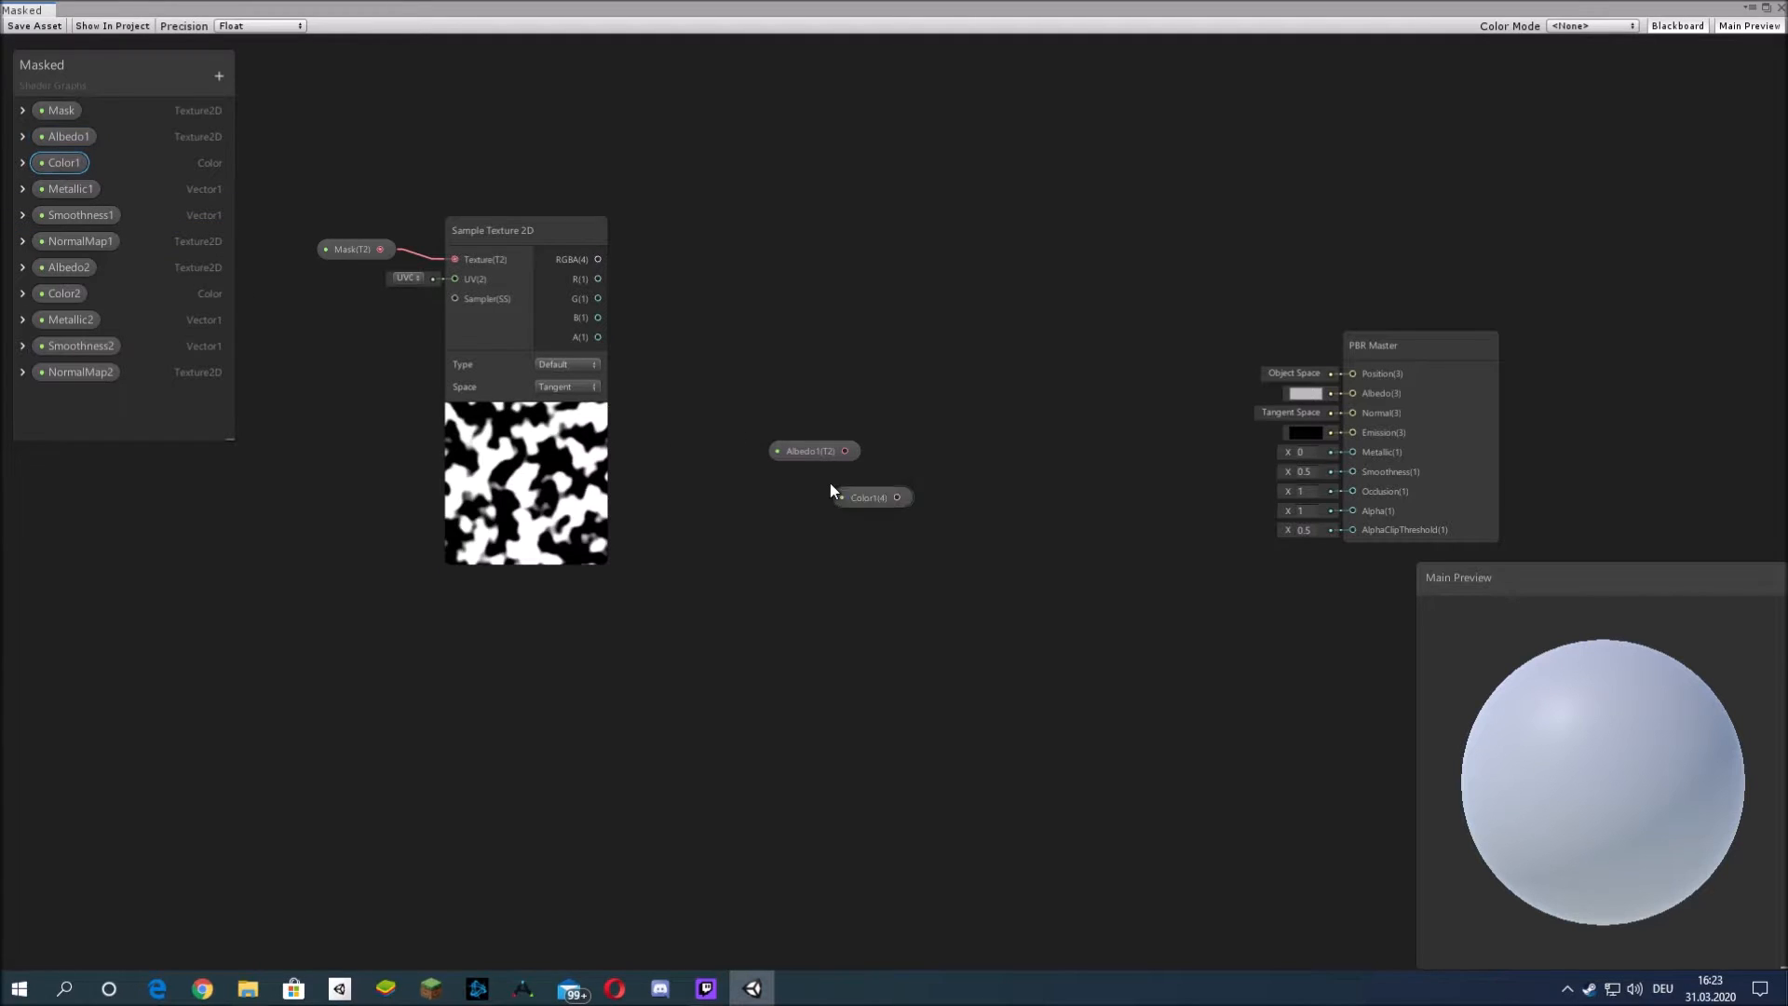
left_click(1018, 471)
type("samp")
left_click(950, 548)
left_click(812, 513)
left_click_drag(812, 522, 768, 526)
left_click_drag(845, 451, 974, 483)
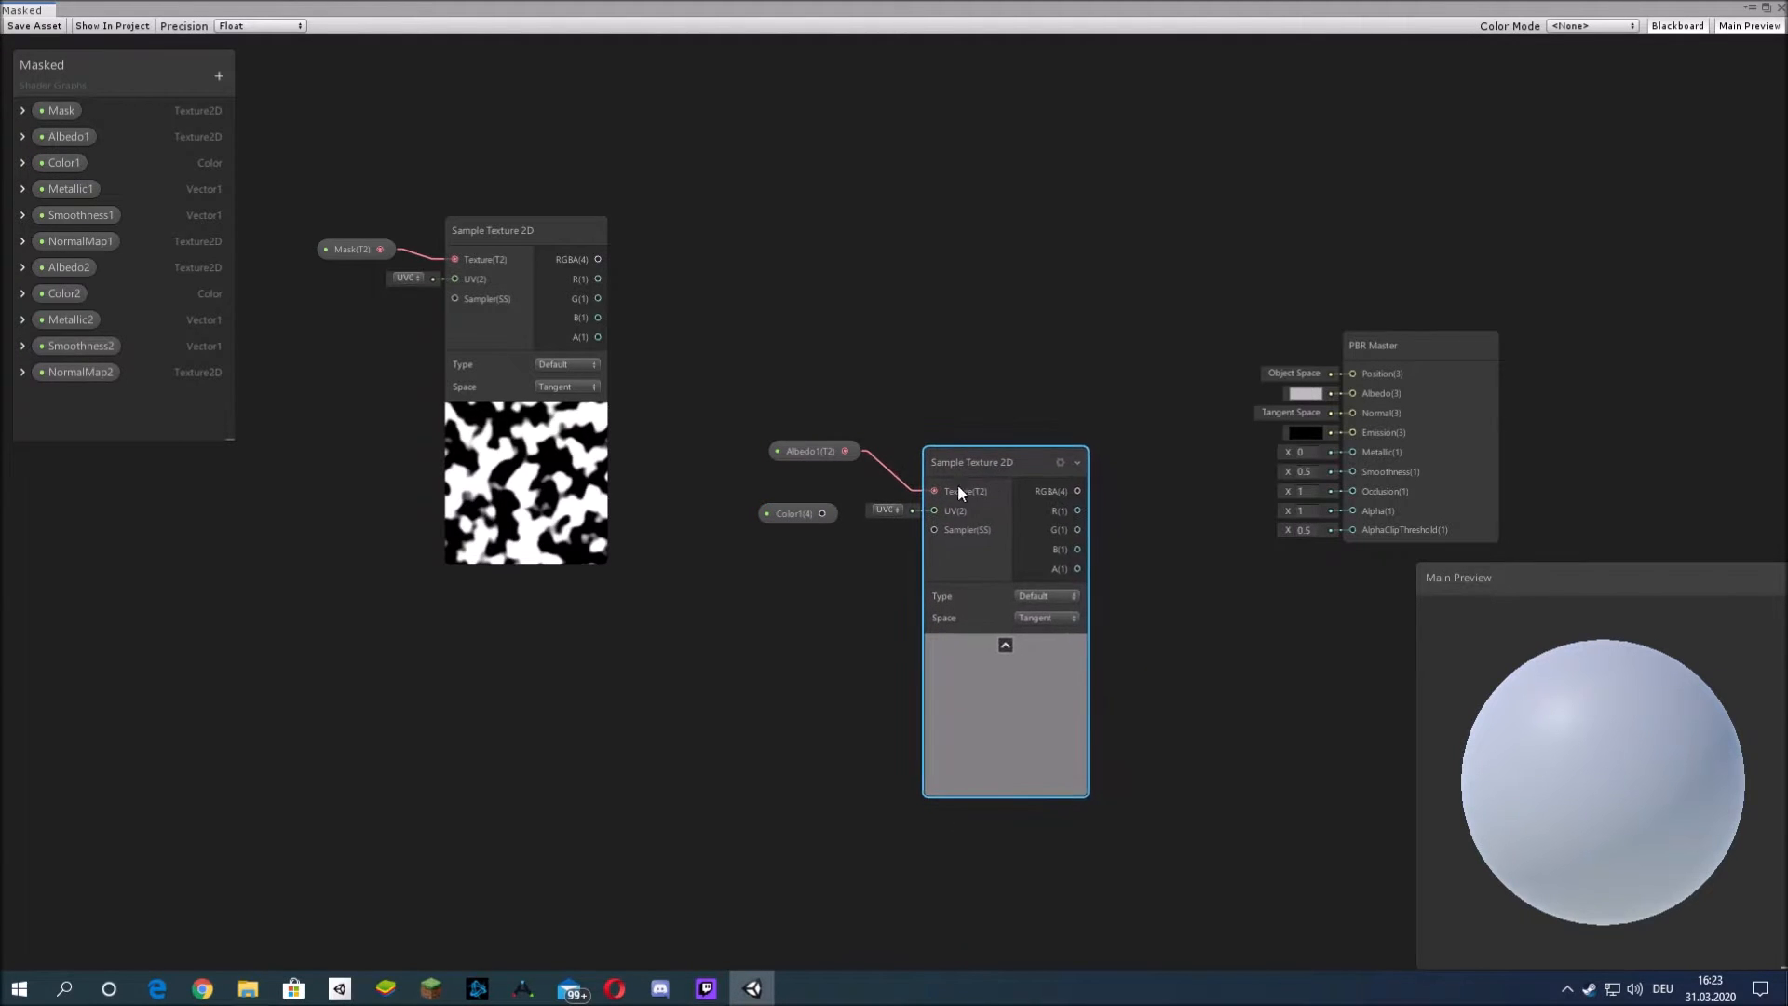
- Move the Albedo1, Color1 and new Sample Texture 2D nodes below the mask's Sample Texture 2D node
left_click_drag(786, 517, 621, 938)
left_click_drag(746, 394, 968, 566)
left_click_drag(964, 477, 471, 650)
left_click(771, 607)
middle_click_drag(775, 606, 739, 436)
left_click_drag(596, 764, 673, 601)
- Add a Multiply node and connect the Albedo1 sample's RGBA output to A and Color1 to B
right_click(702, 529)
left_click(784, 536)
type("mul")
key("Return")
left_click_drag(628, 607, 507, 802)
left_click_drag(548, 476, 722, 596)
left_click_drag(541, 800, 728, 622)
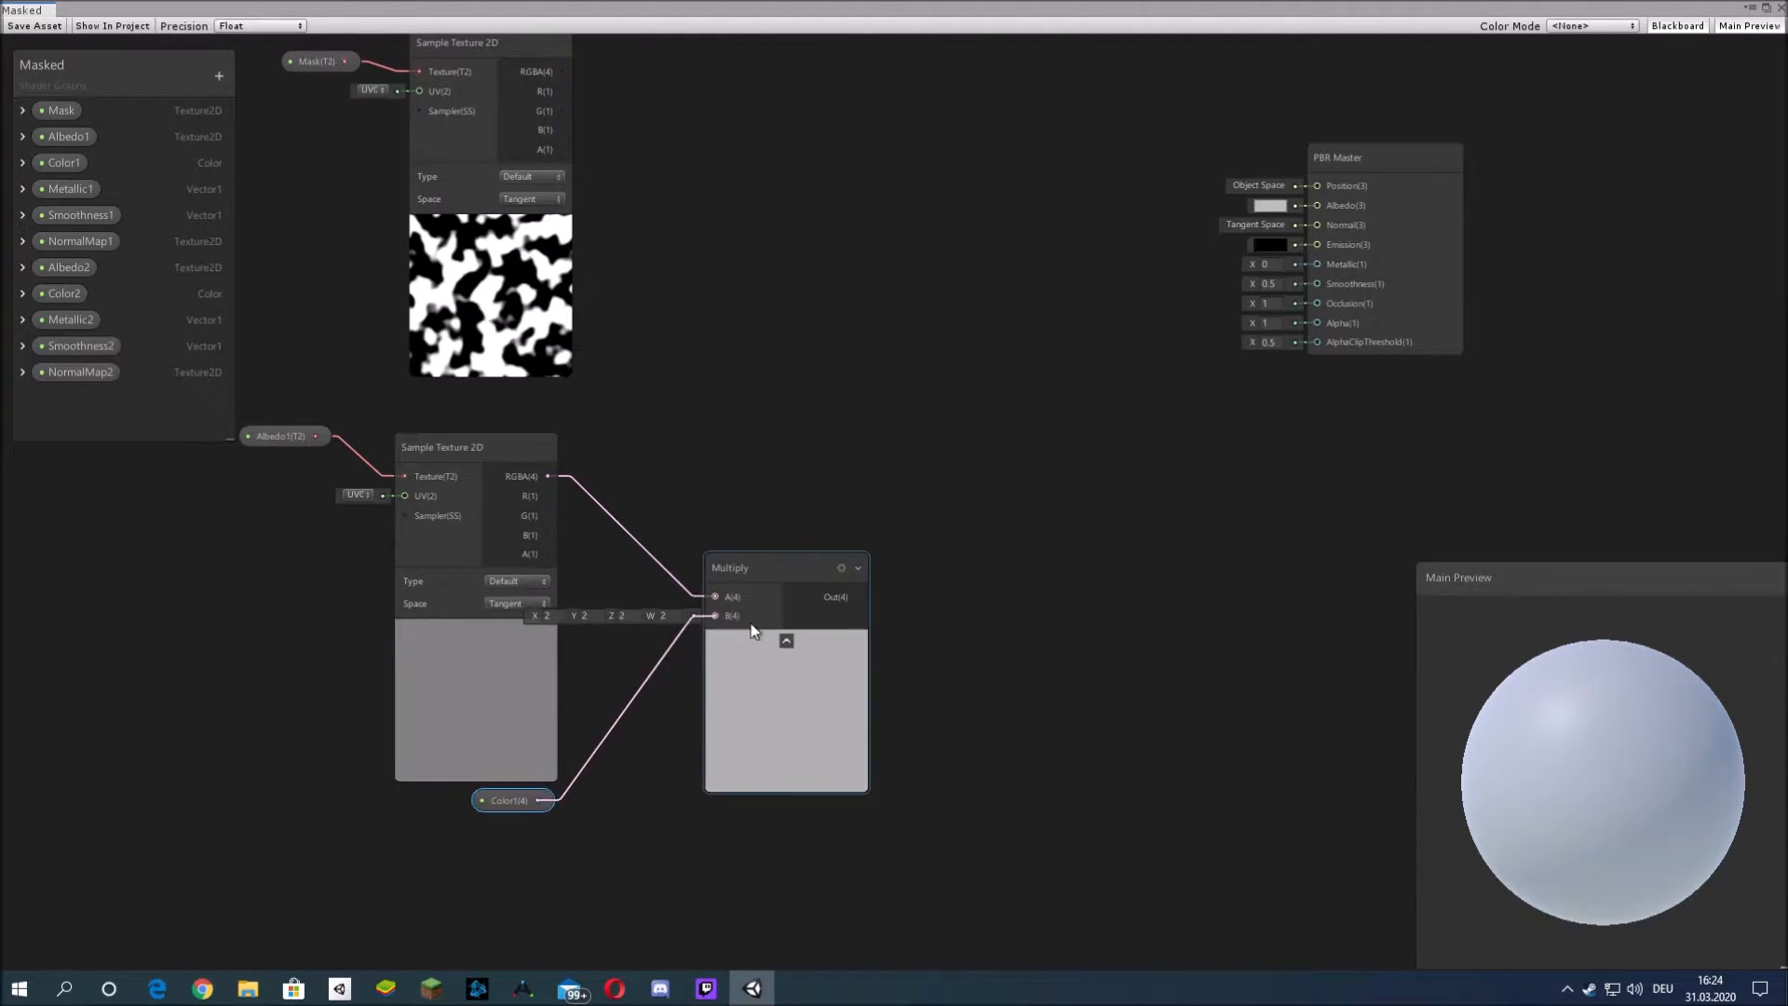
- Place an Albedo2 node and a Sample Texture 2D node below the Albedo1 group, and connect Albedo2 to the Texture input
middle_click_drag(937, 606, 944, 531)
left_click(1060, 522)
middle_click_drag(931, 391, 1113, 119)
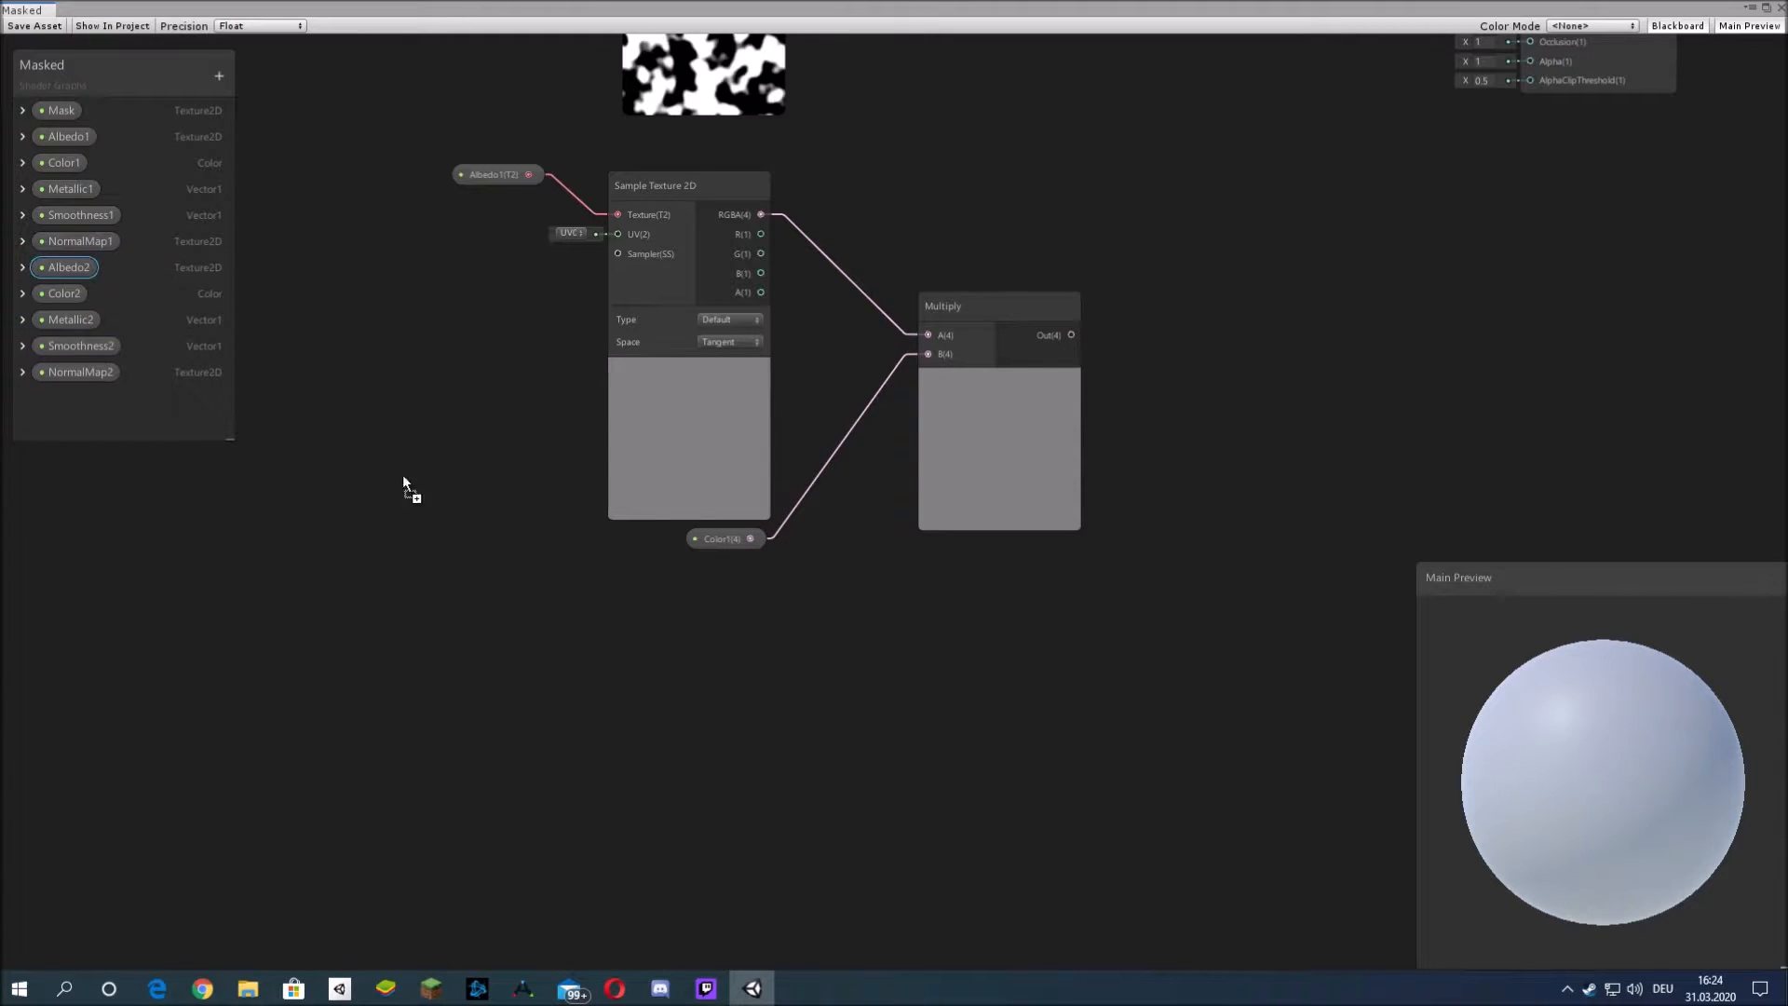
left_click_drag(428, 612, 429, 614)
right_click(654, 634)
left_click(730, 643)
type("sam")
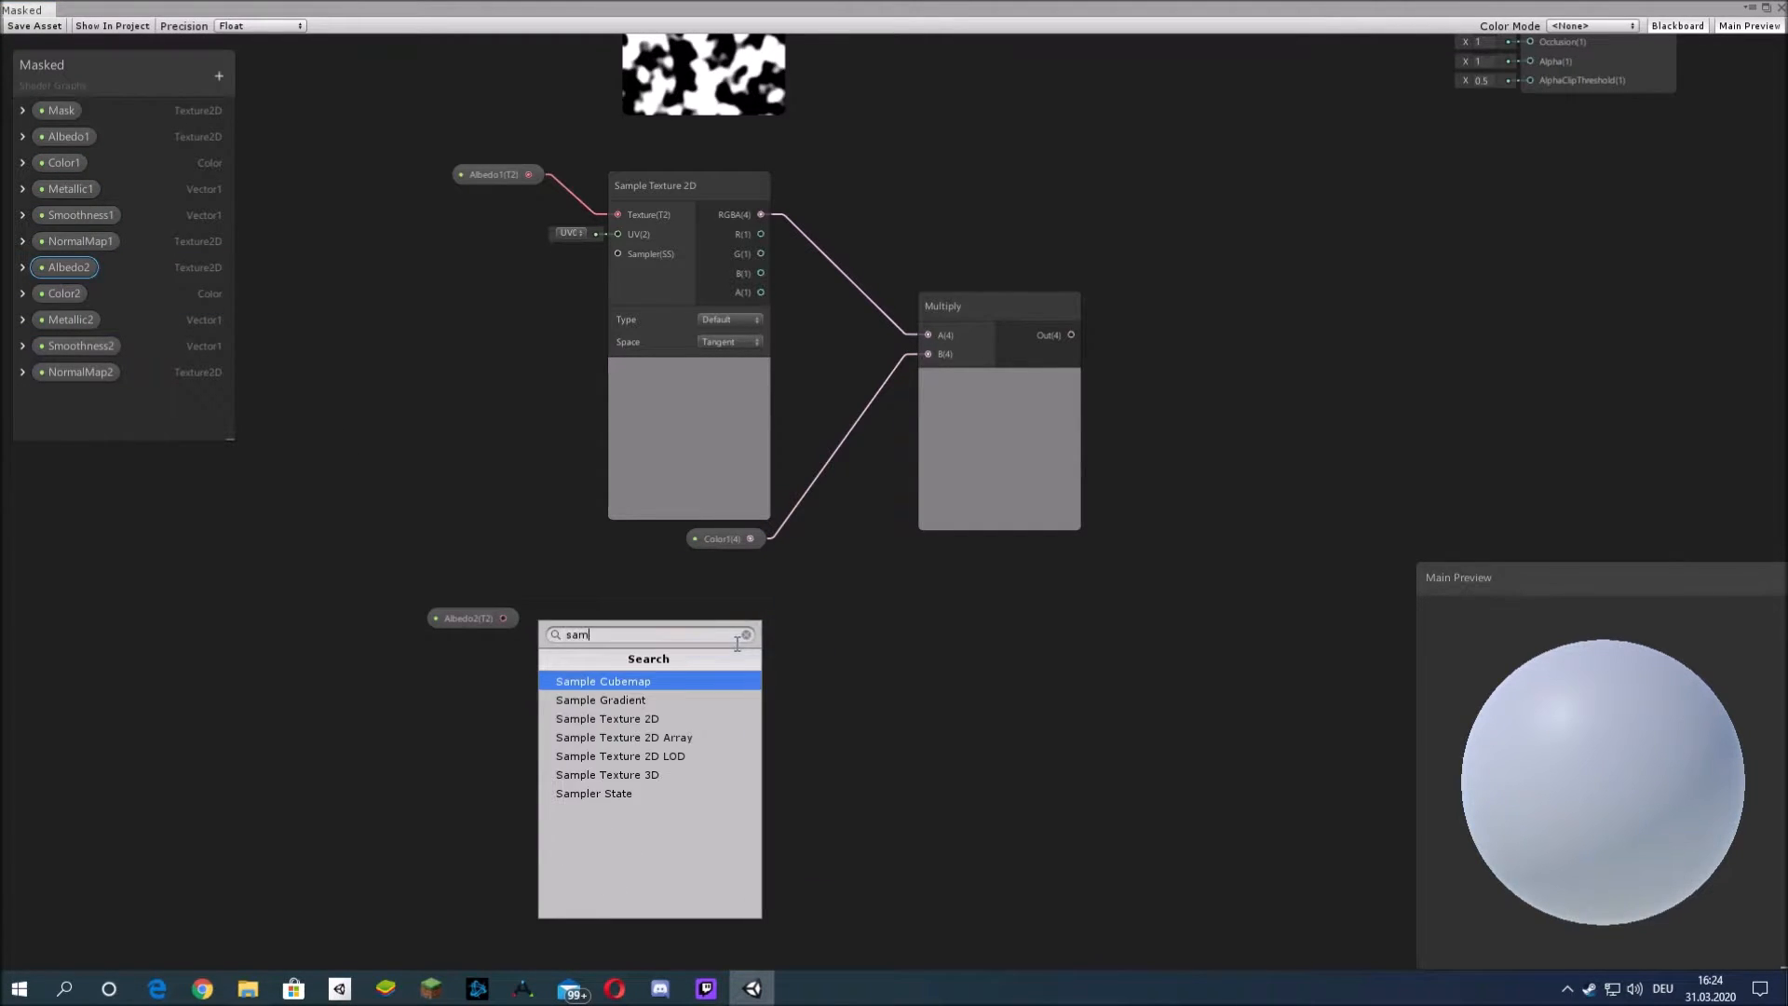
key("Down")
key("Down")
key("Return")
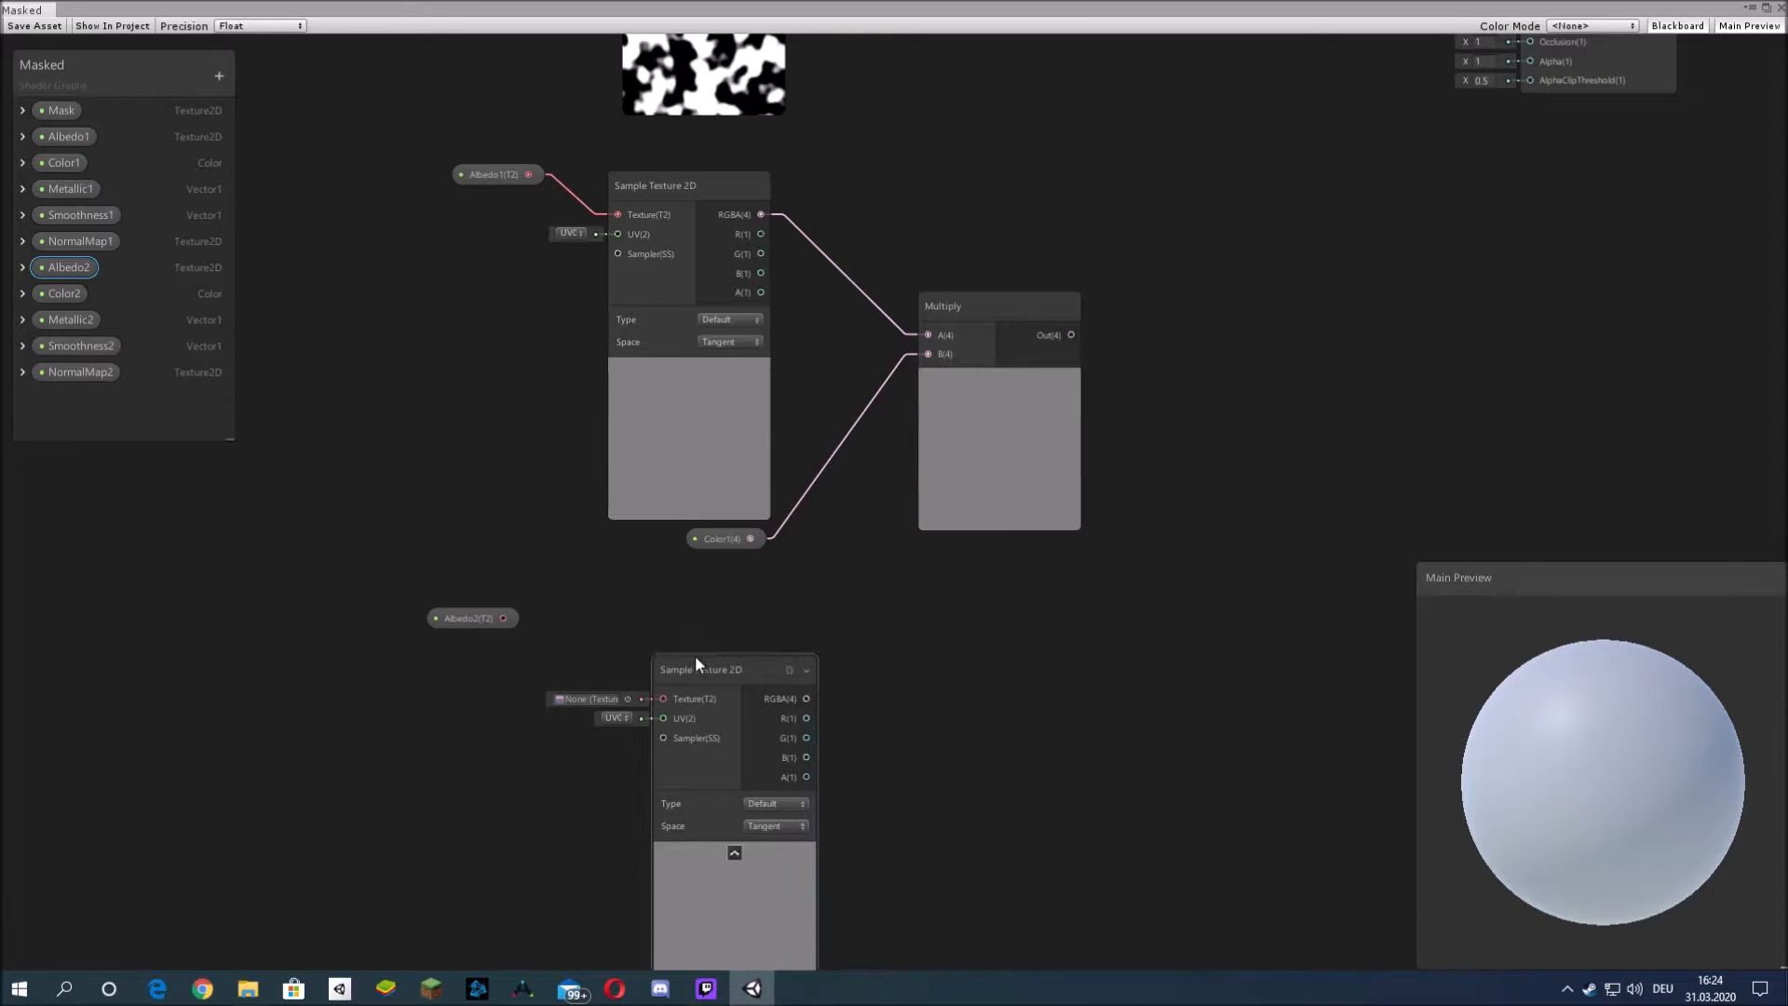
left_click_drag(504, 618, 661, 699)
left_click_drag(700, 683, 652, 642)
- Add a Multiply node beside the Albedo2 Sample Texture 2D node
left_click(875, 635)
right_click(875, 635)
left_click(935, 645)
type("multiply")
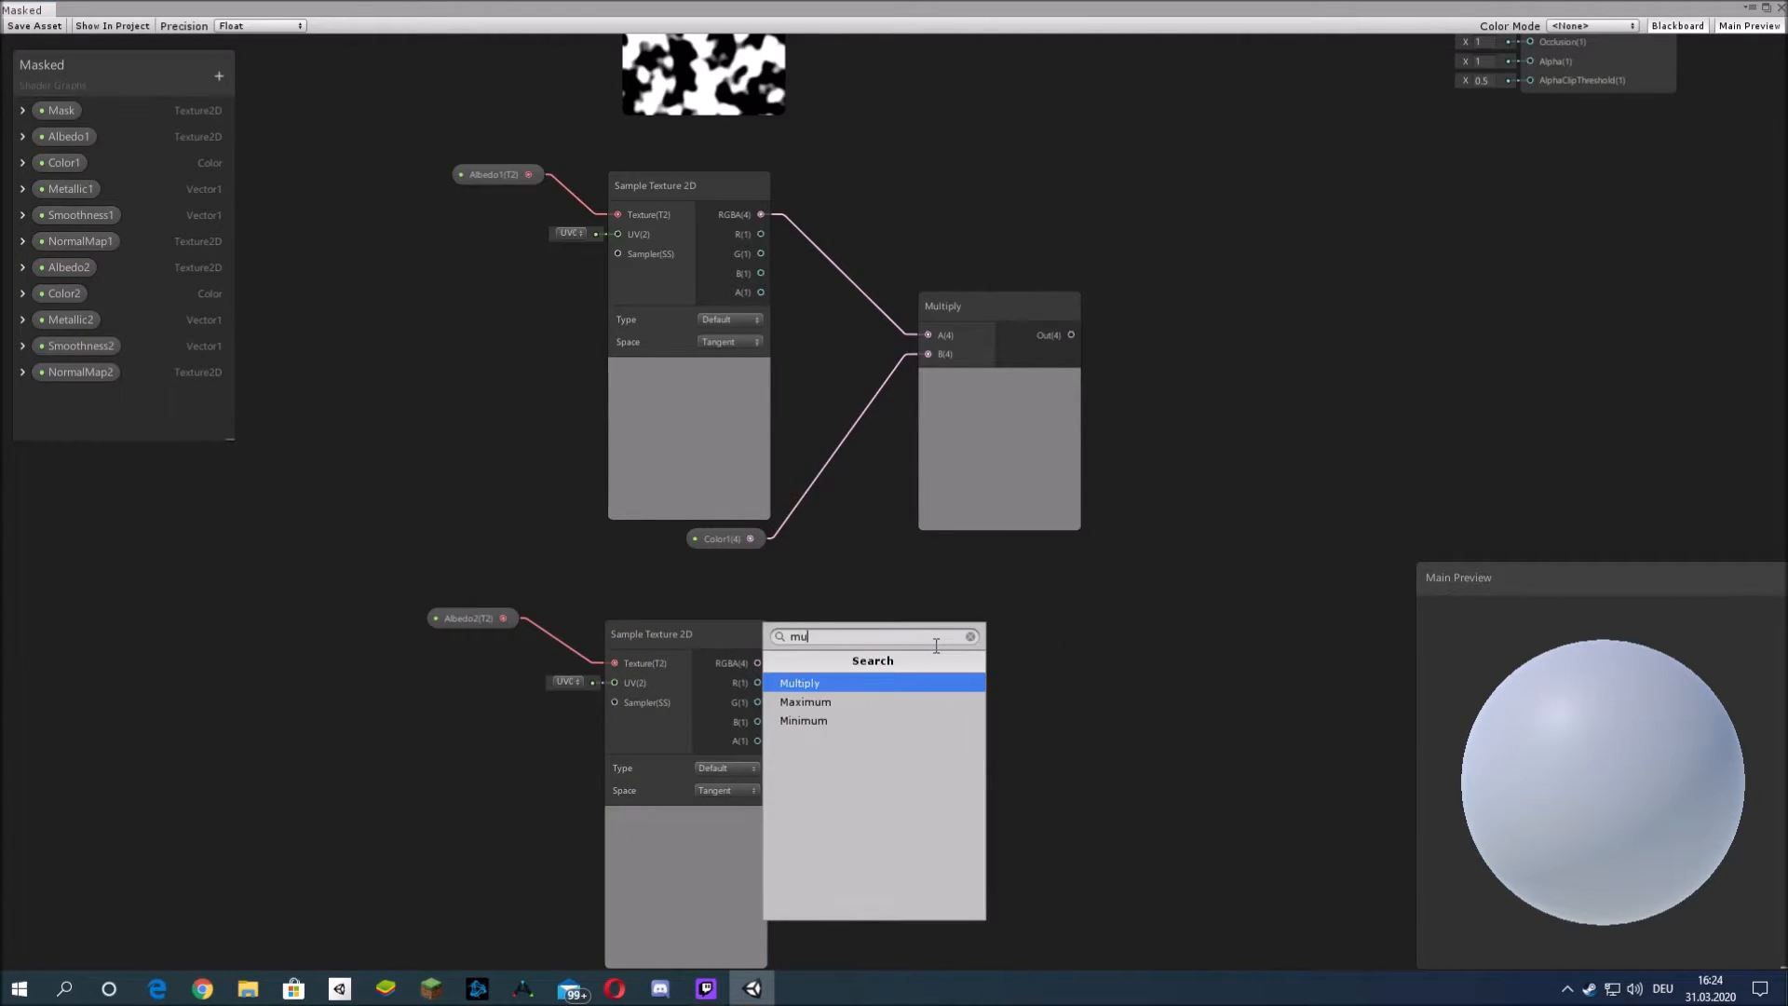
key("Return")
middle_click_drag(864, 572, 826, 428)
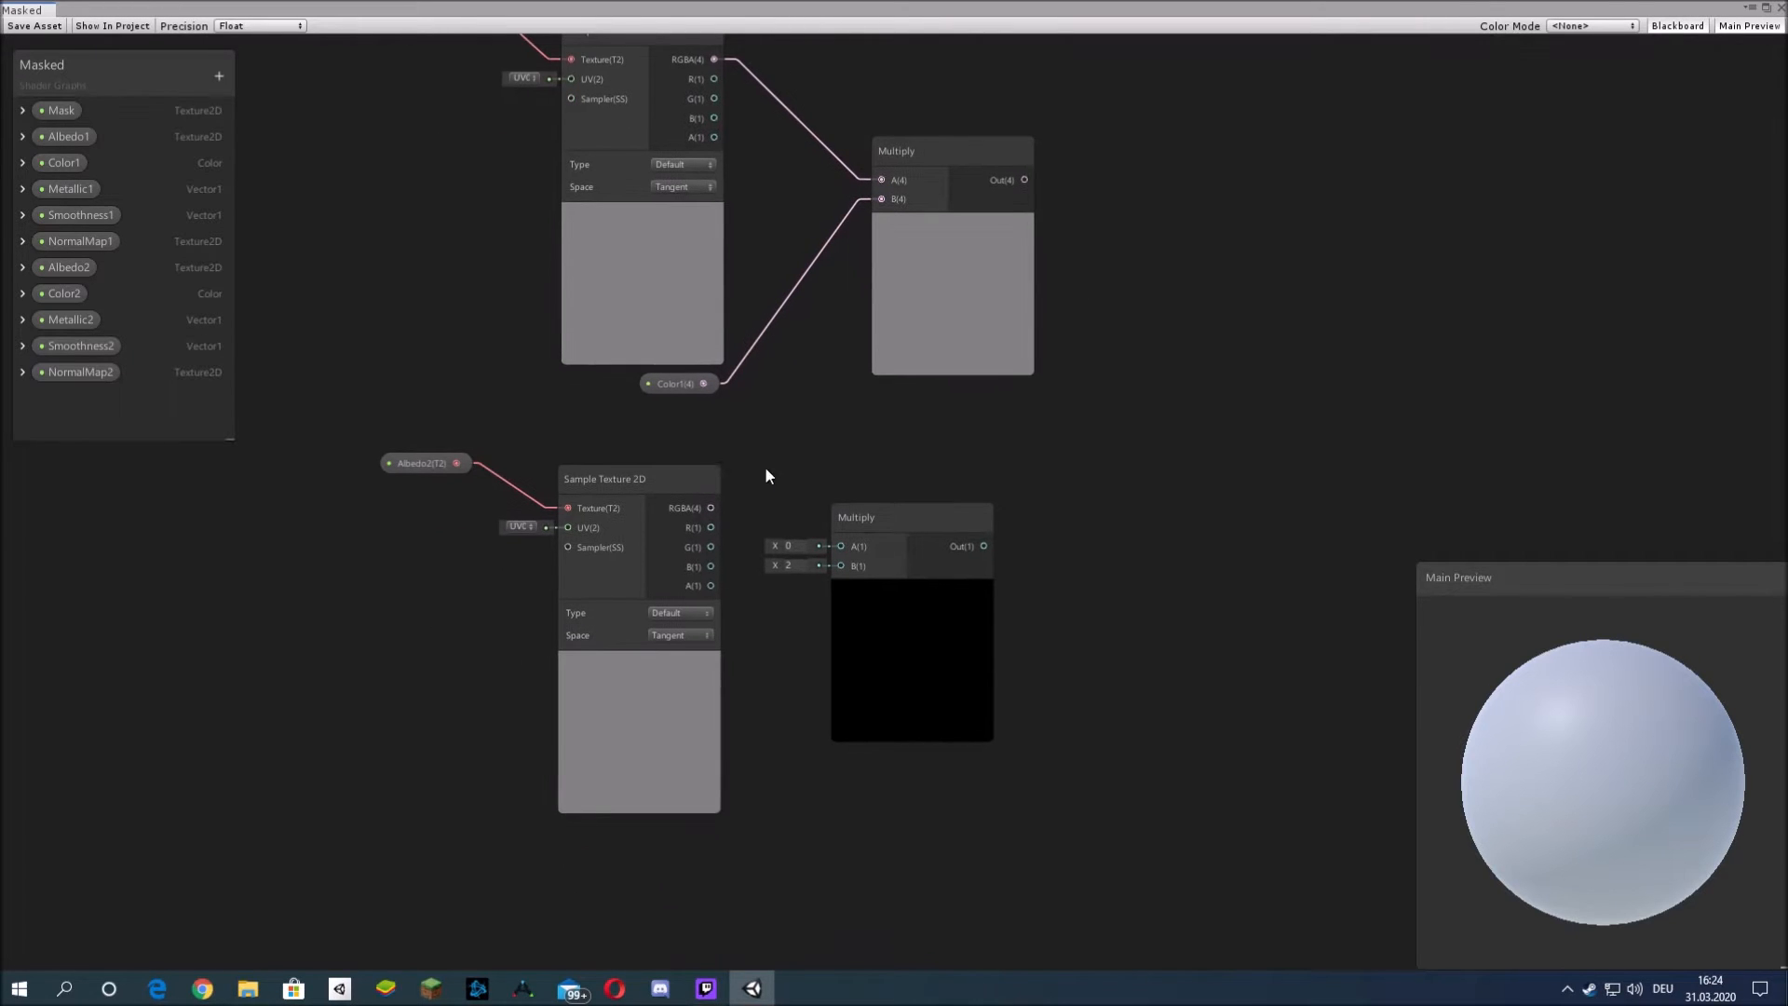
- Collapse the previews of the Albedo1 and Albedo2 Sample Texture 2D nodes and of both Multiply nodes
left_click(710, 478)
left_click(711, 477)
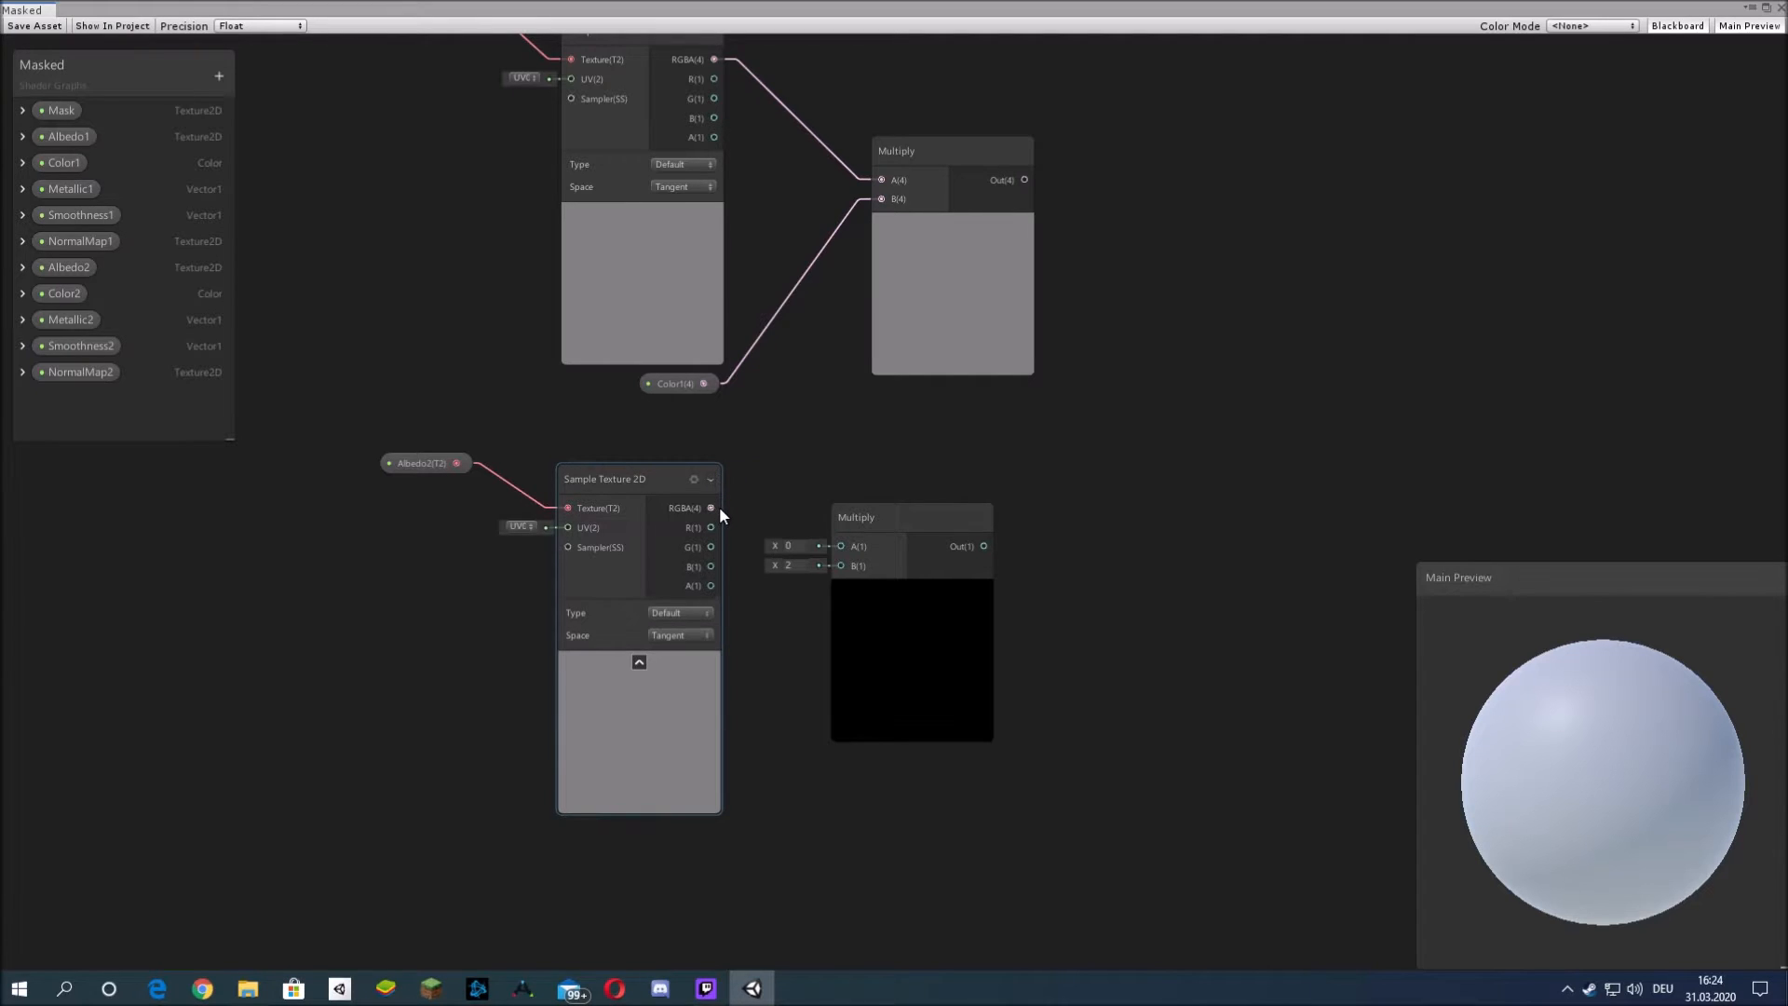
left_click(639, 662)
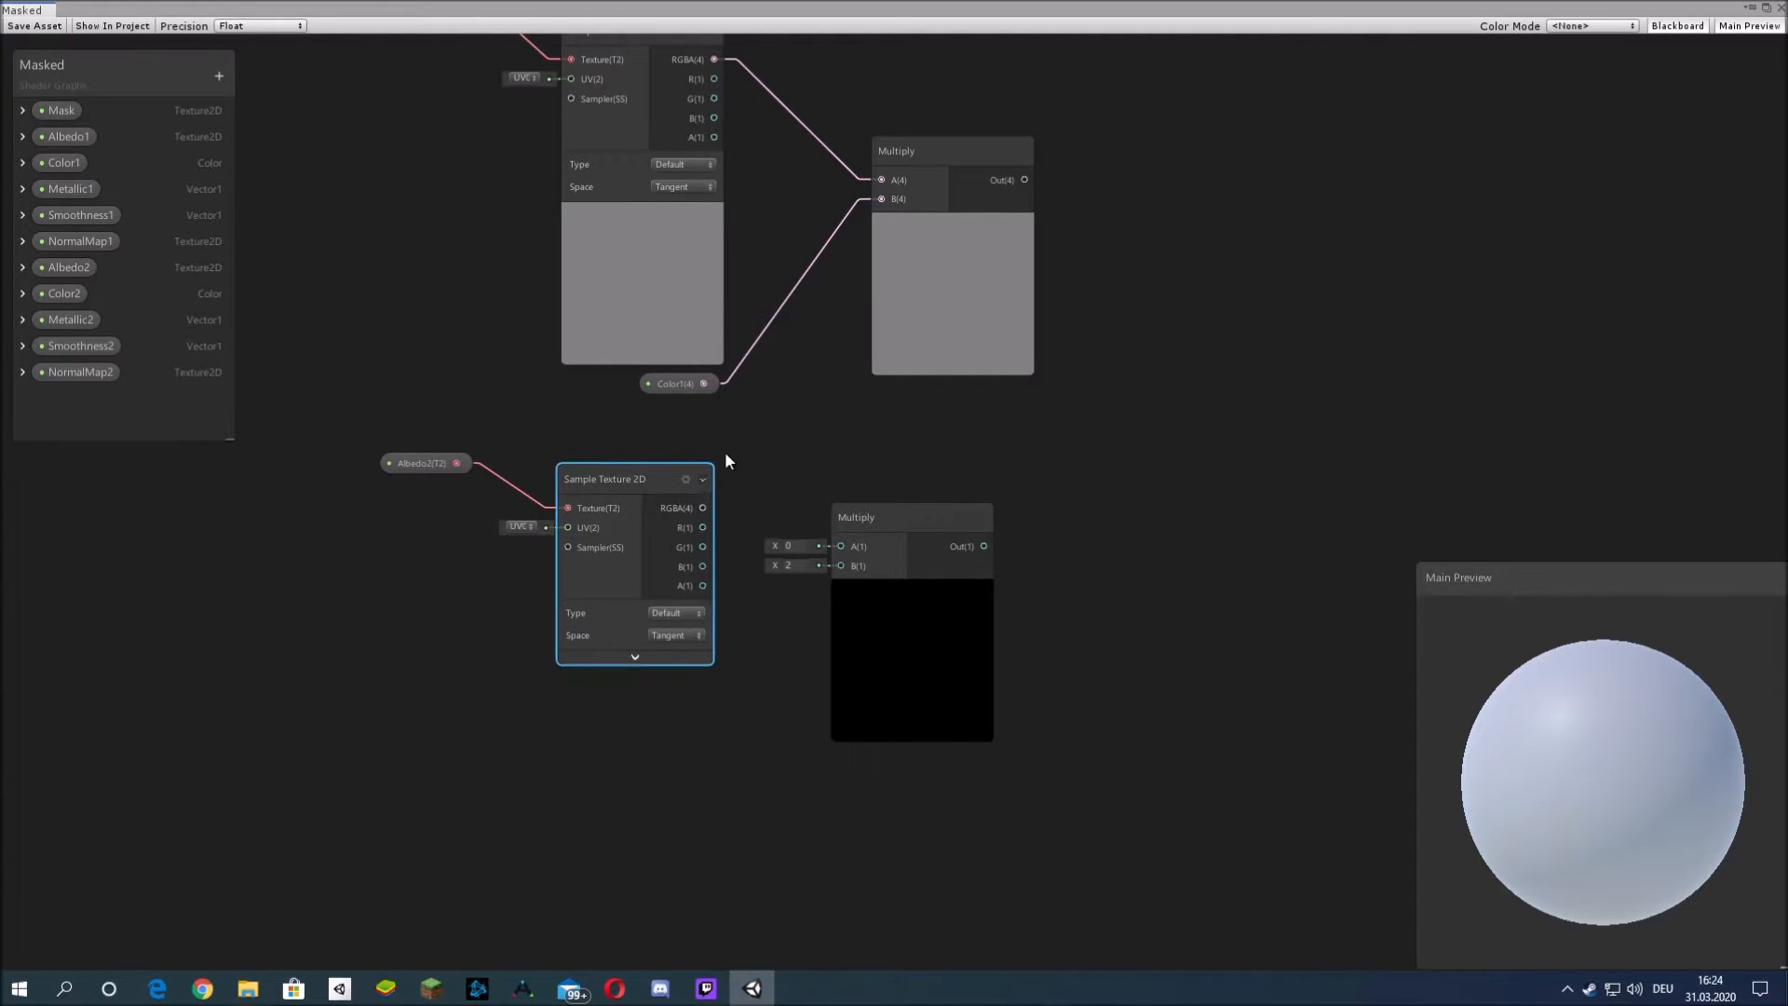
middle_click_drag(715, 465, 732, 583)
left_click(658, 332)
left_click(970, 336)
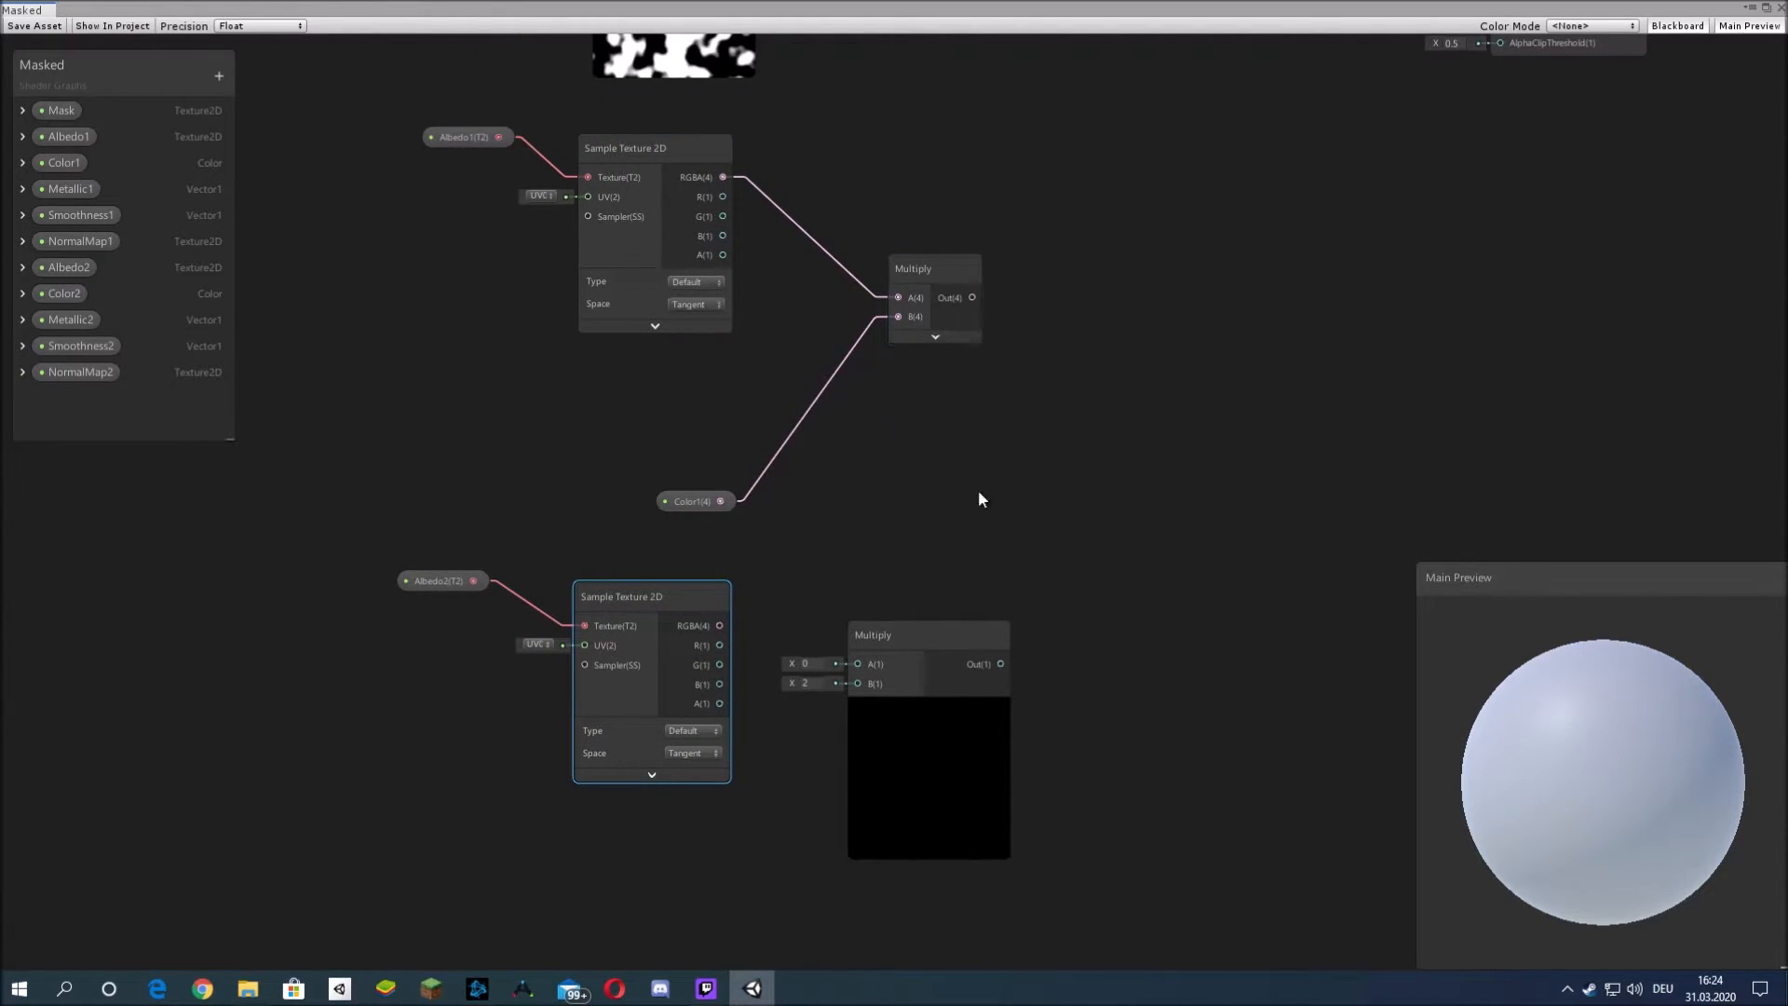
left_click(928, 703)
- Connect the Albedo2 sample's RGBA output to the second Multiply node's A input, and place Color2 and connect it to B
middle_click_drag(1102, 601, 1050, 441)
left_click_drag(668, 466, 807, 503)
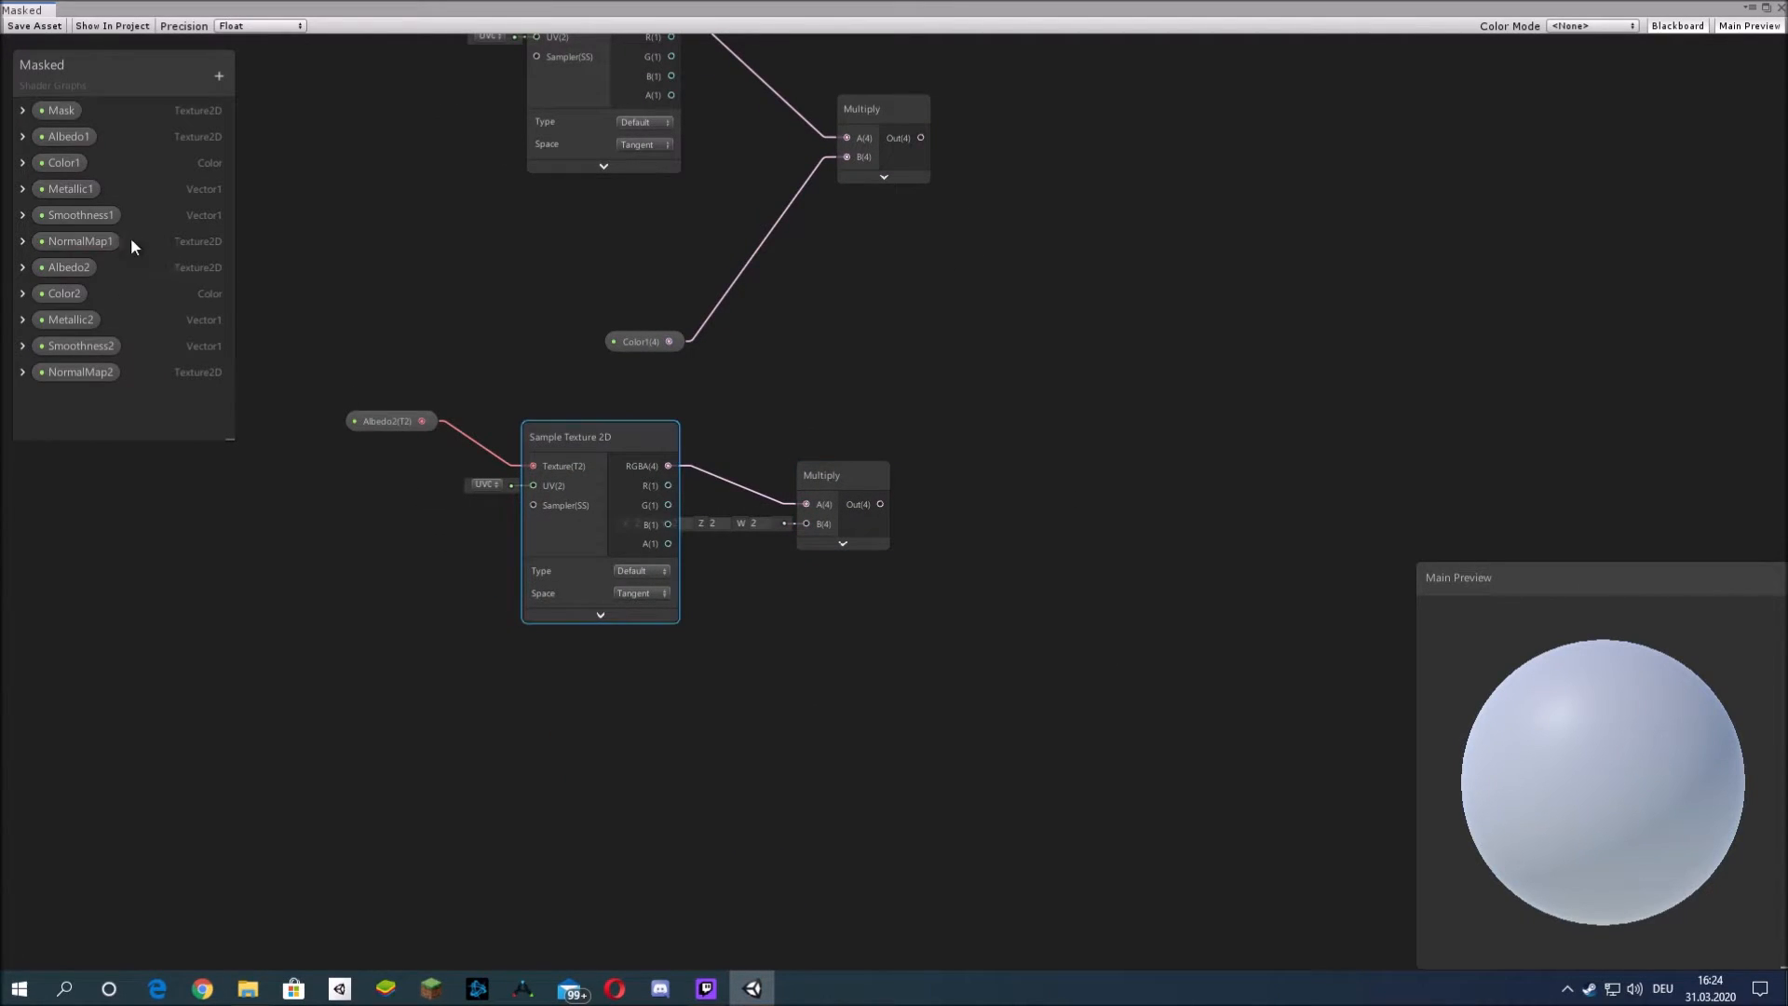
left_click_drag(66, 294, 786, 551)
left_click_drag(591, 673, 738, 531)
- Tidy the layout by moving Color1 and its Multiply node closer to the Albedo1 sample, and Albedo2 closer to its sample
middle_click_drag(823, 309, 766, 589)
left_click_drag(599, 618, 700, 427)
left_click_drag(835, 421, 803, 353)
left_click_drag(694, 436, 678, 403)
left_click(781, 461)
middle_click_drag(788, 465, 979, 503)
left_click_drag(534, 745, 569, 780)
left_click(663, 633)
- Add a Multiply node next to the Multiply node that combines the Albedo1 sample with Color1
scroll(757, 570, "down", 5)
middle_click_drag(758, 570, 740, 567)
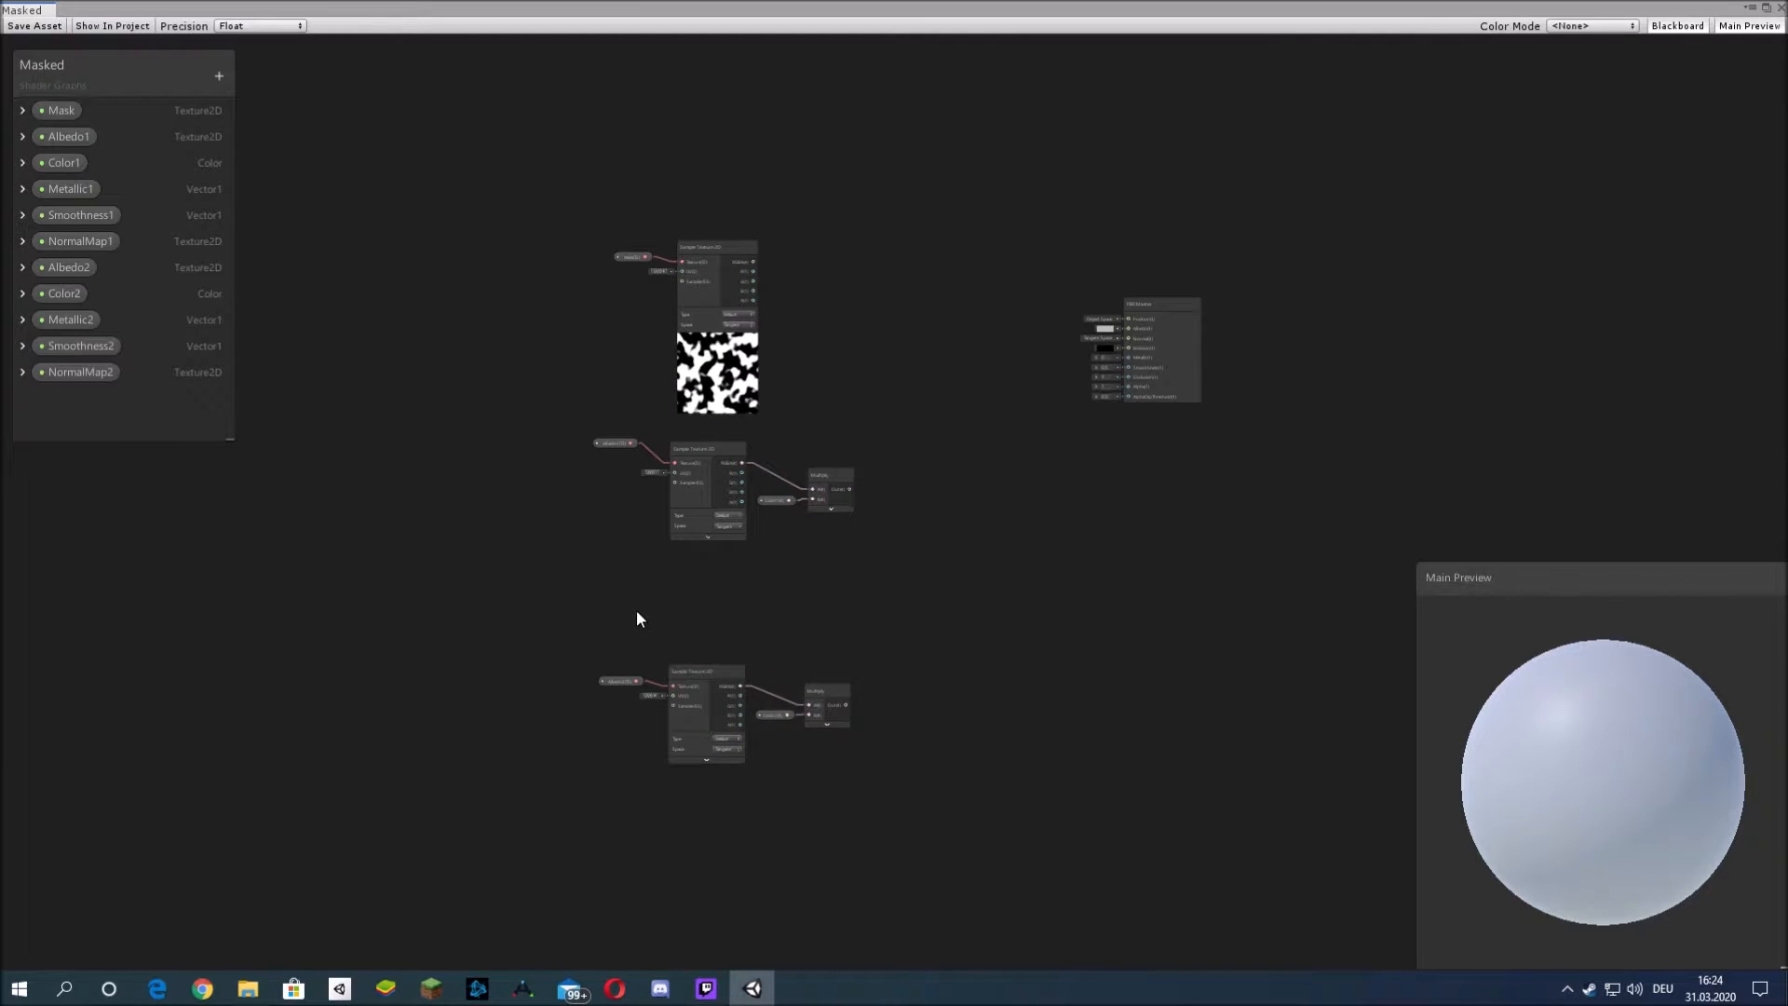
scroll(627, 618, "up", 2)
middle_click_drag(854, 518, 699, 521)
scroll(699, 520, "up", 1)
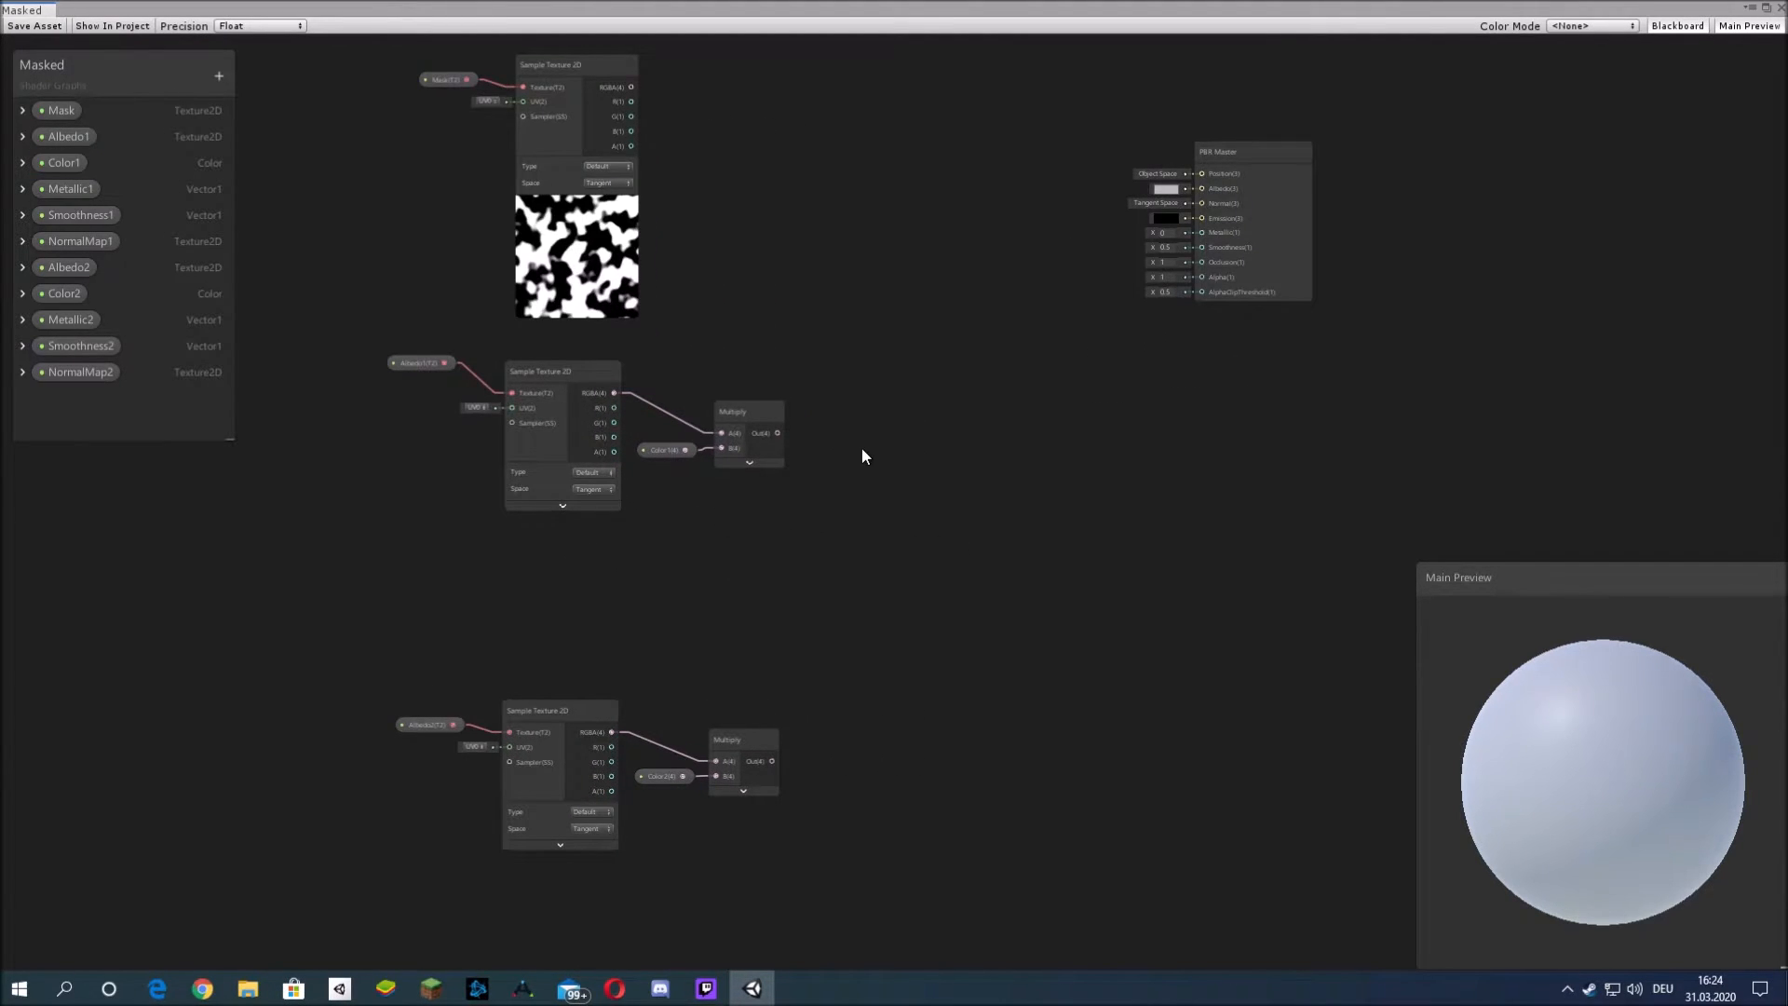
right_click(841, 372)
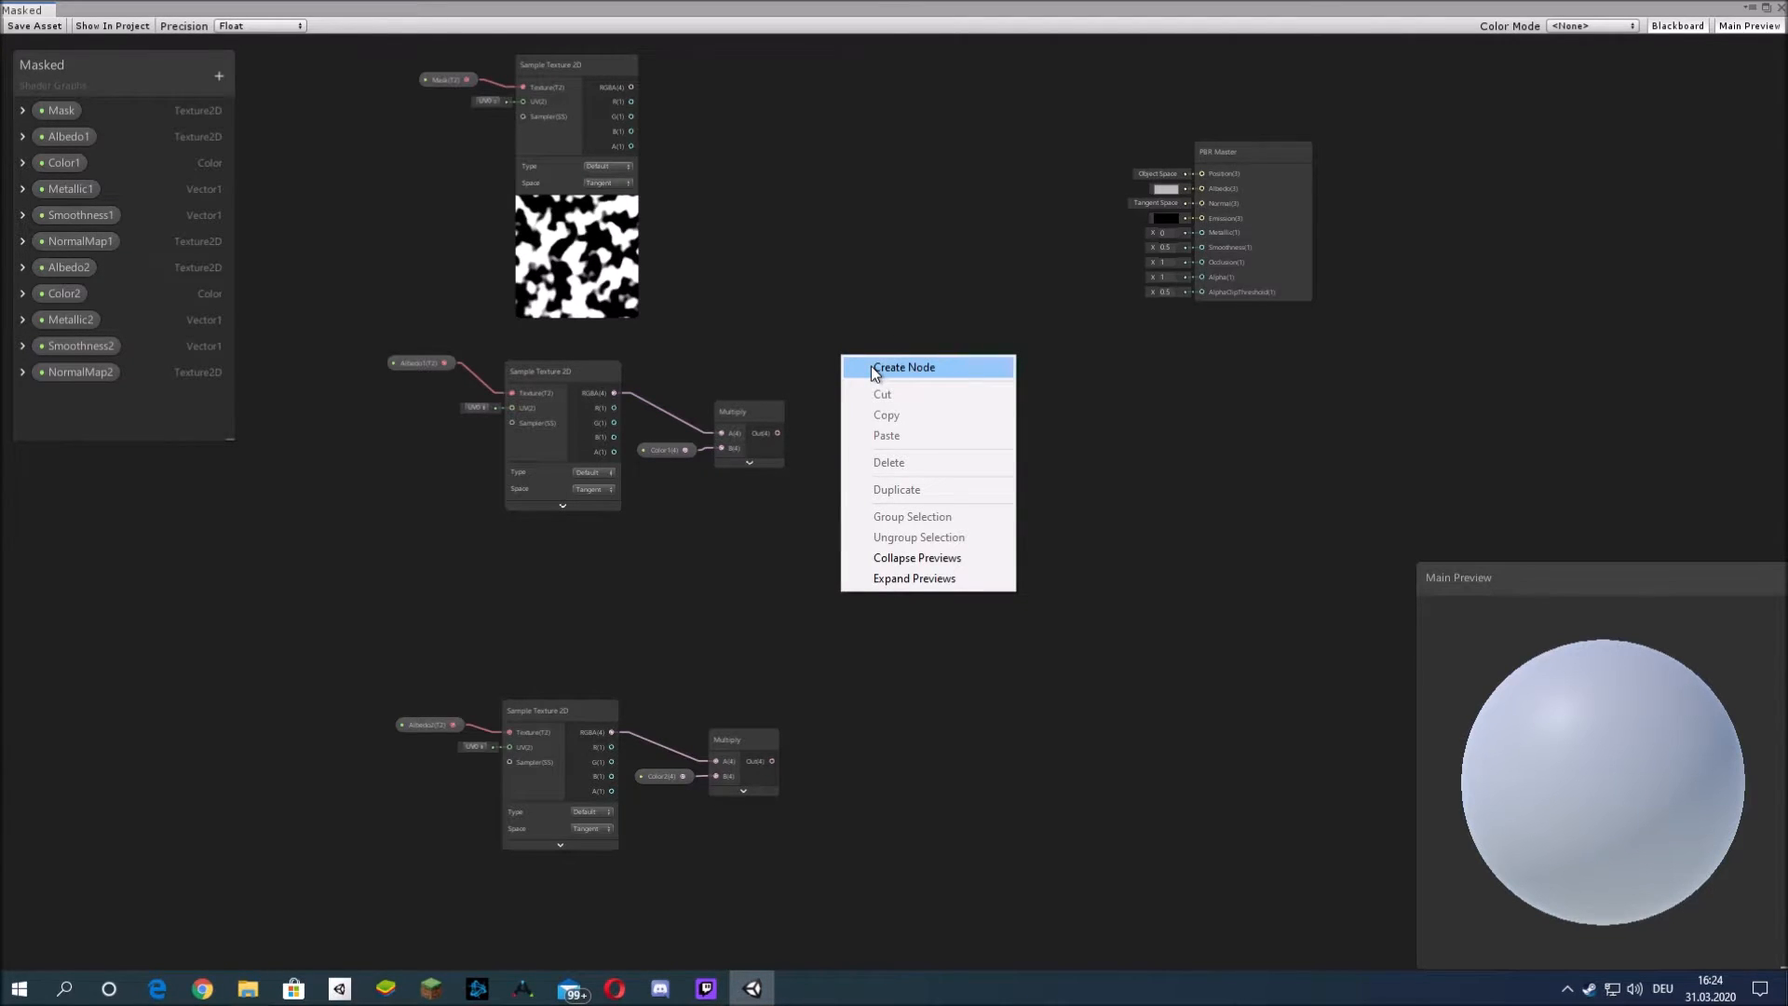
left_click(894, 368)
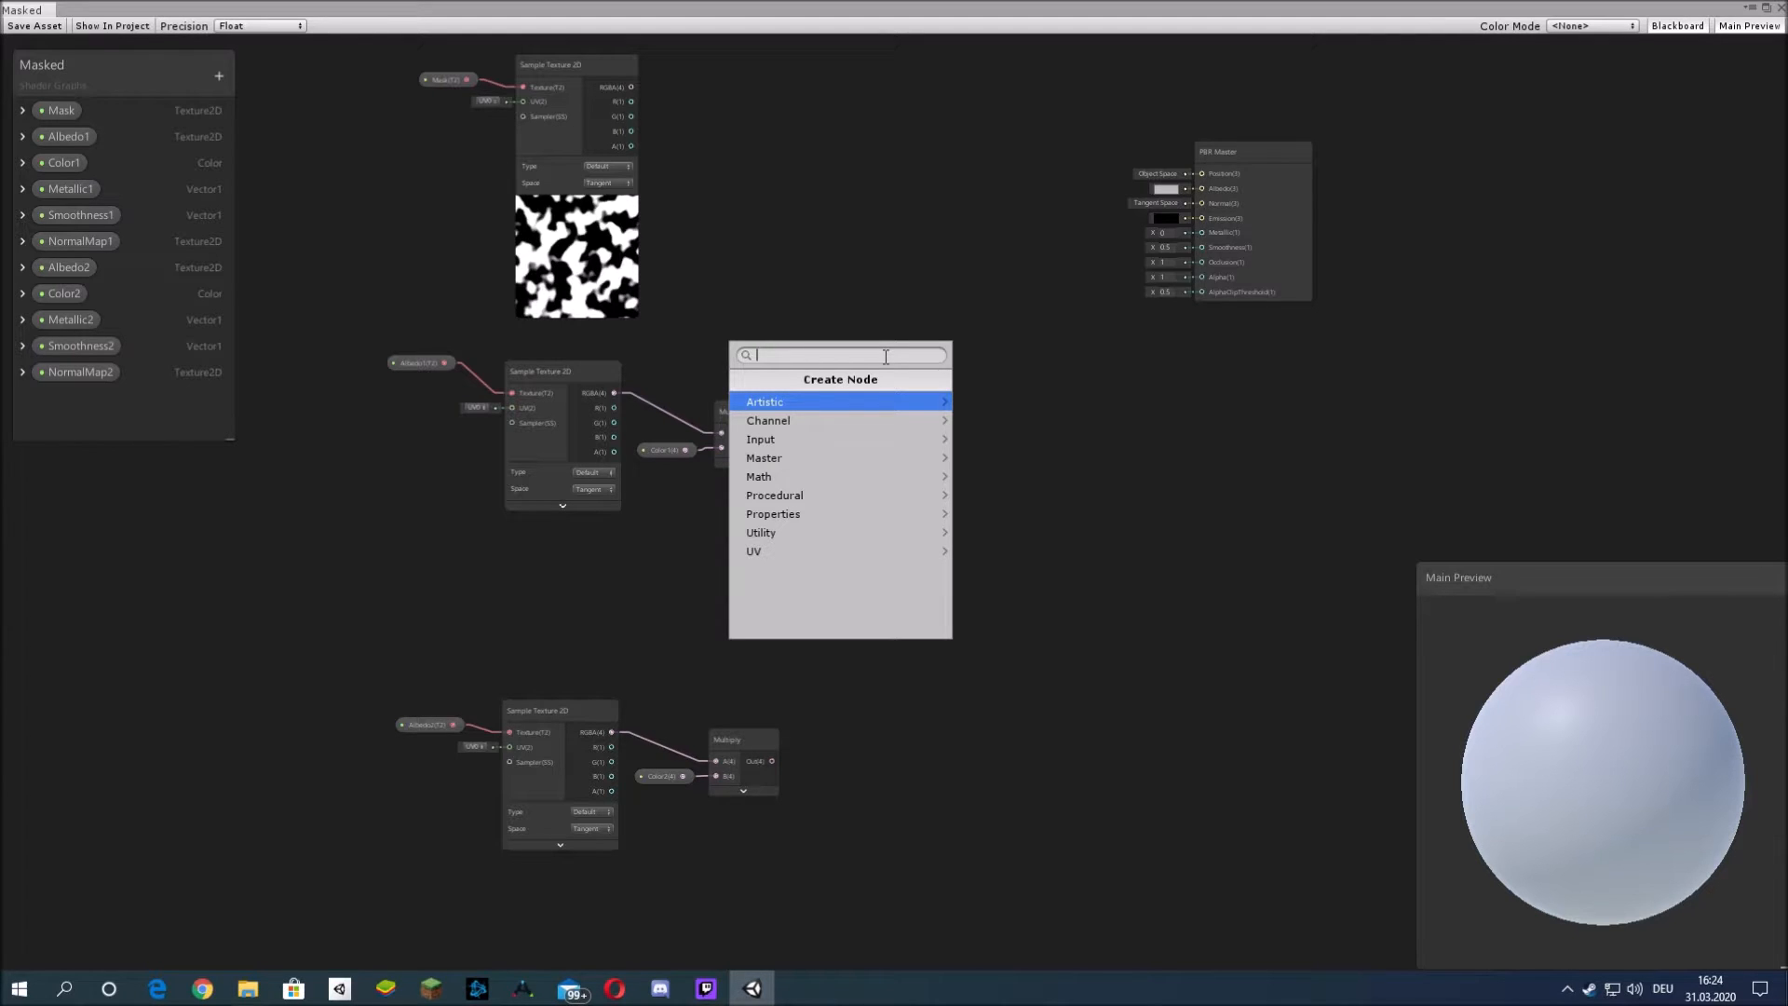
type("multiply")
key("Return")
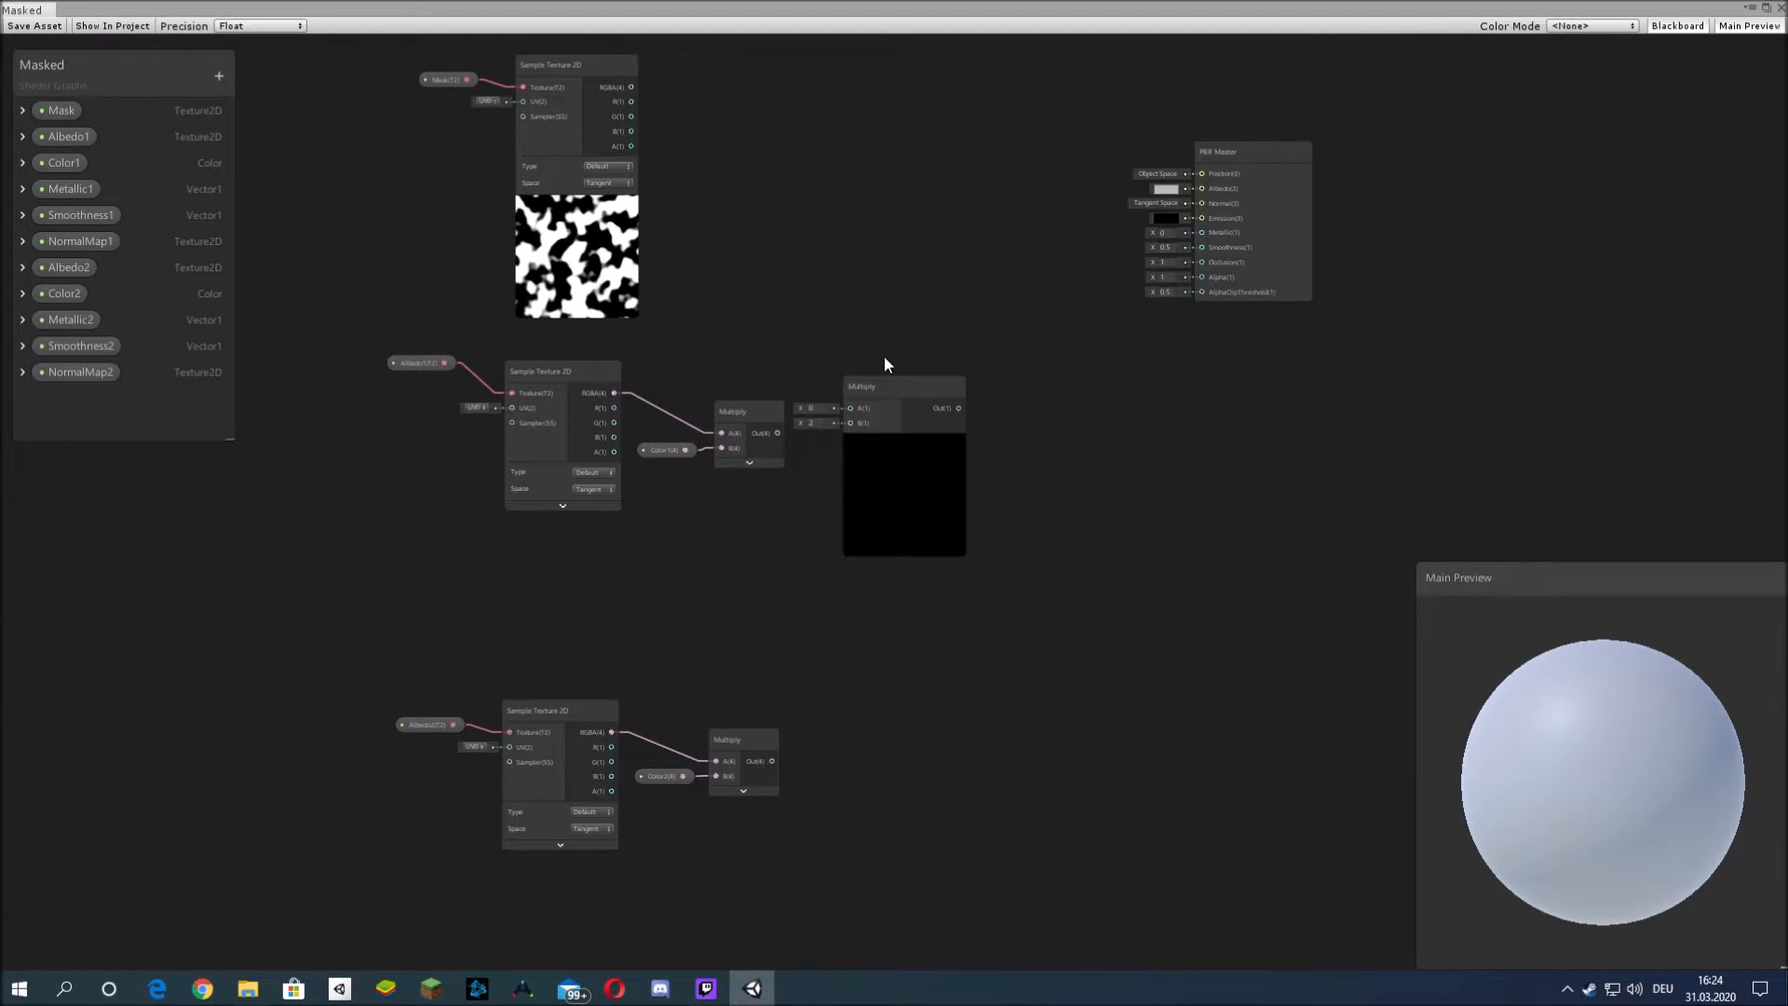
- Connect the Mask sample's RGBA output to the new Multiply's A and the Albedo1–Color1 Multiply's output to B, and move the node up
middle_click_drag(700, 232, 680, 299)
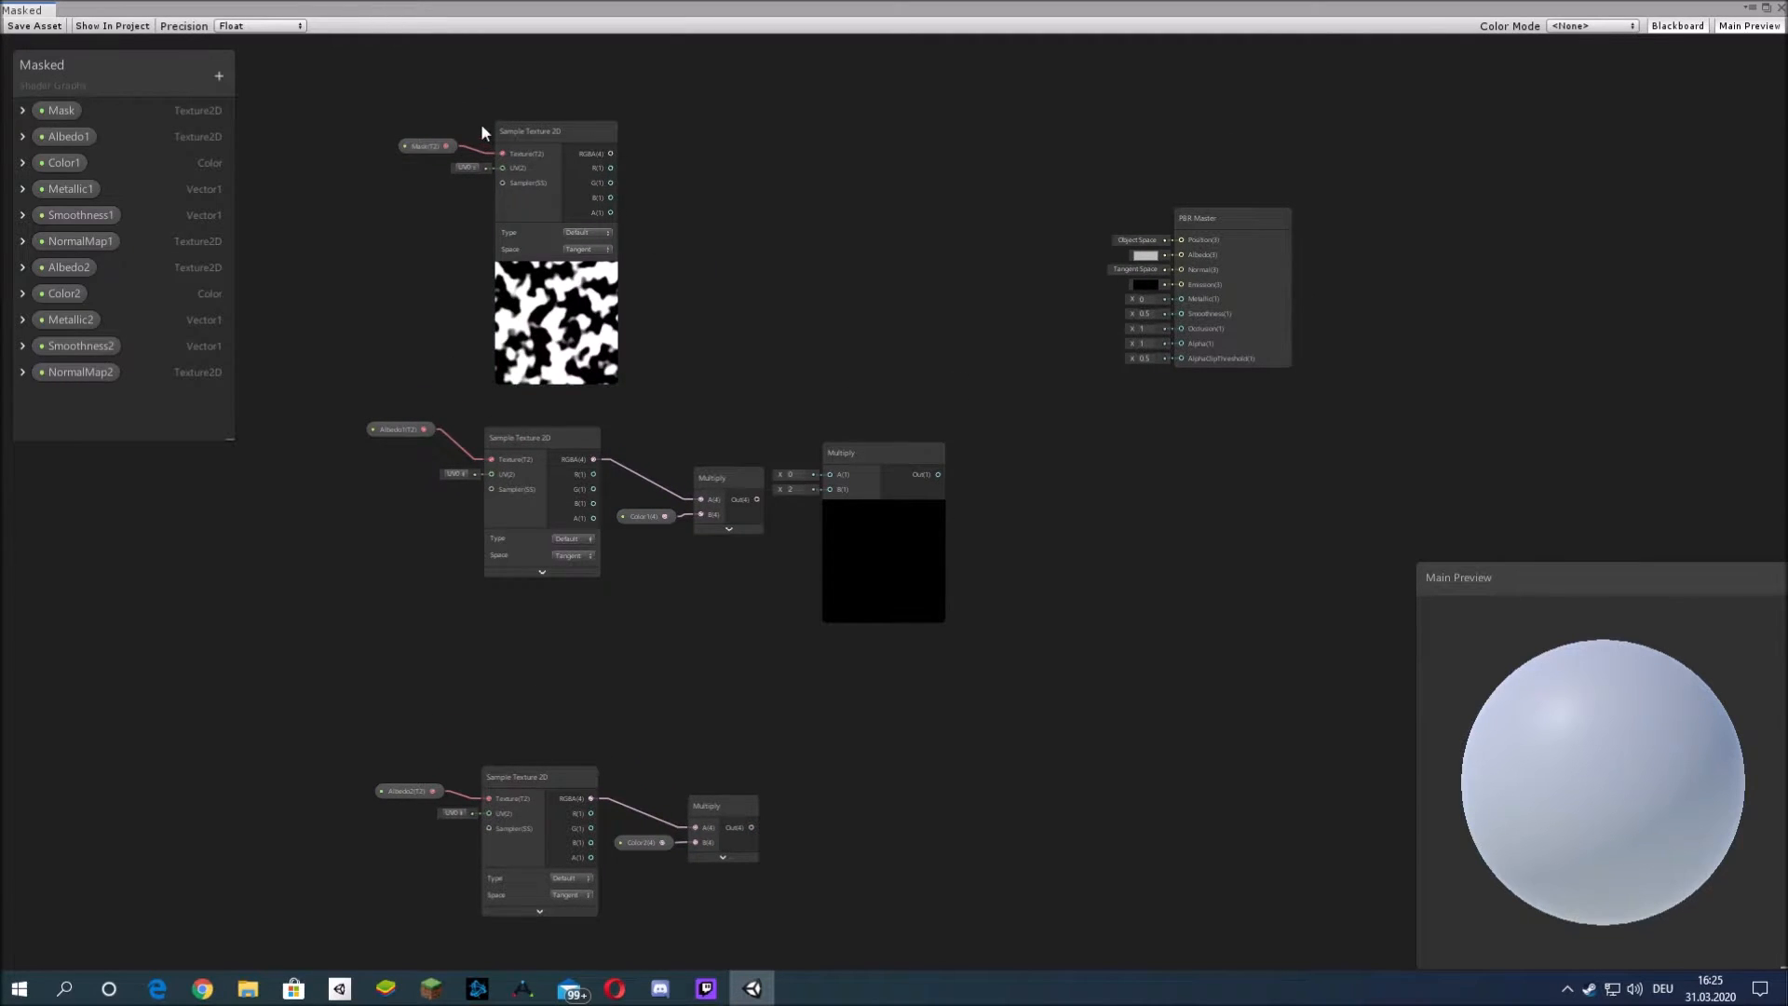
left_click_drag(611, 154, 829, 489)
middle_click_drag(1134, 433, 1048, 382)
left_click_drag(1085, 321, 1424, 381)
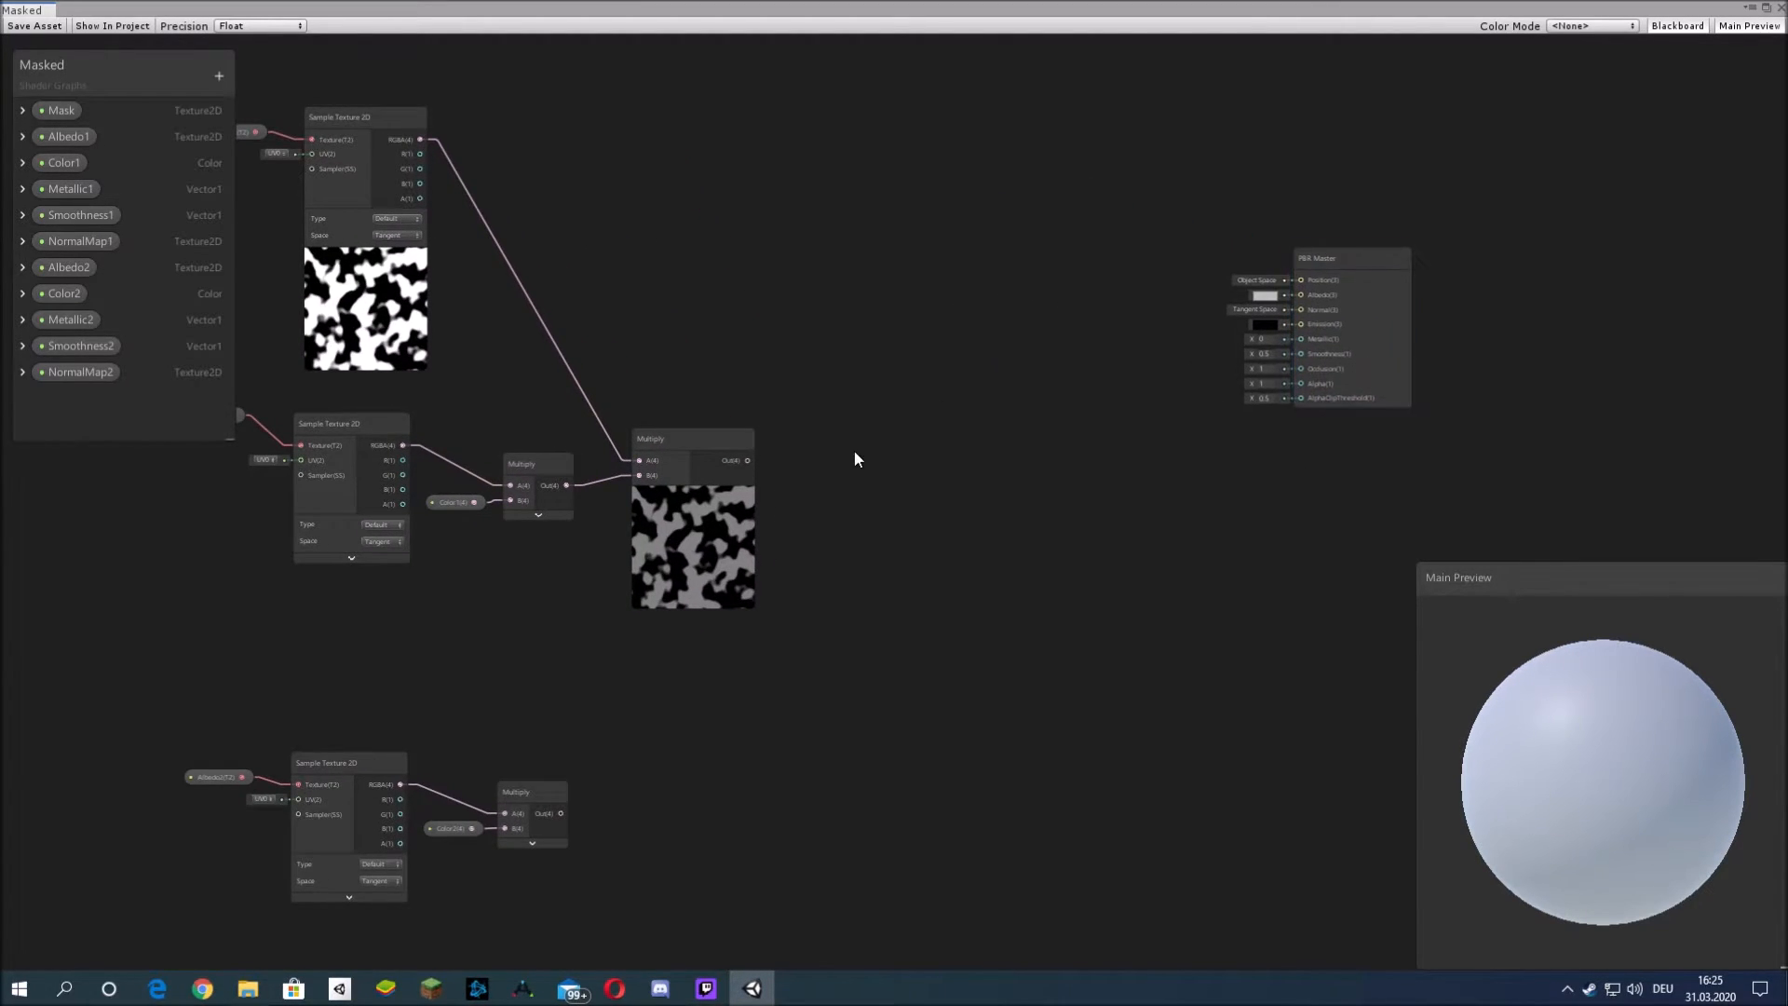
middle_click_drag(853, 451, 970, 456)
left_click_drag(866, 501, 885, 381)
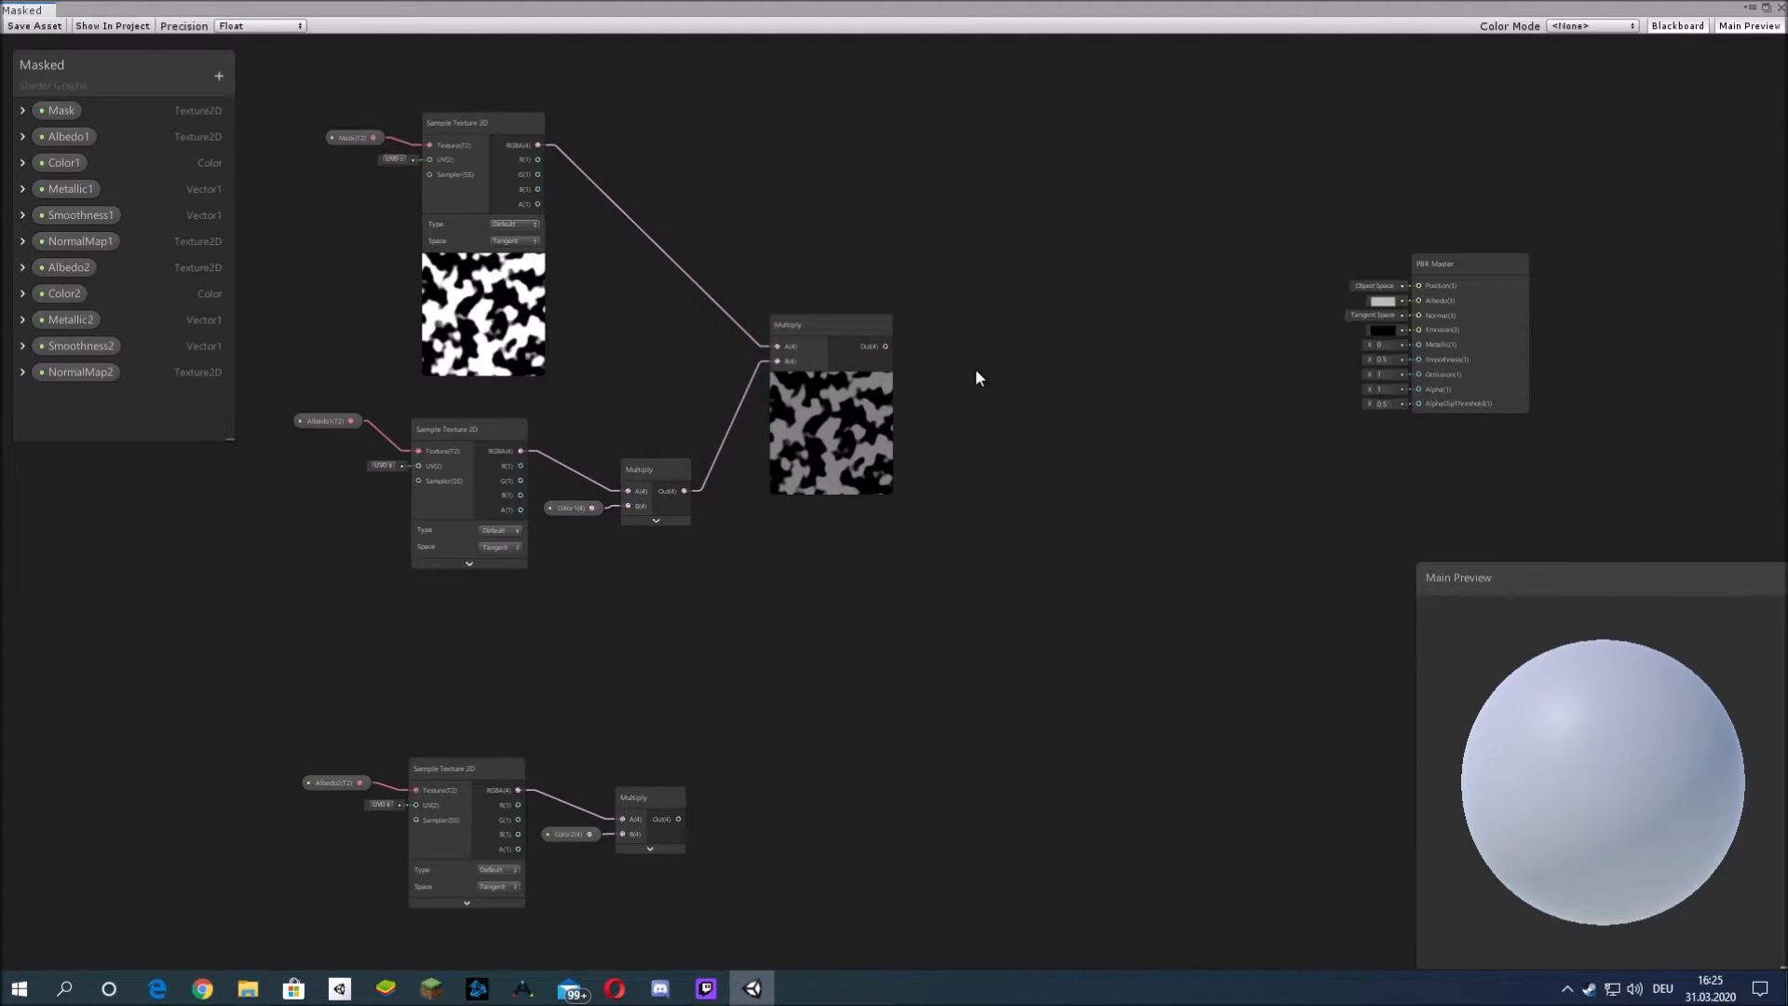
- Place an Add node beside the masked Multiply node and connect that Multiply's output to the Add node's A input
right_click(946, 375)
left_click(988, 379)
type("add")
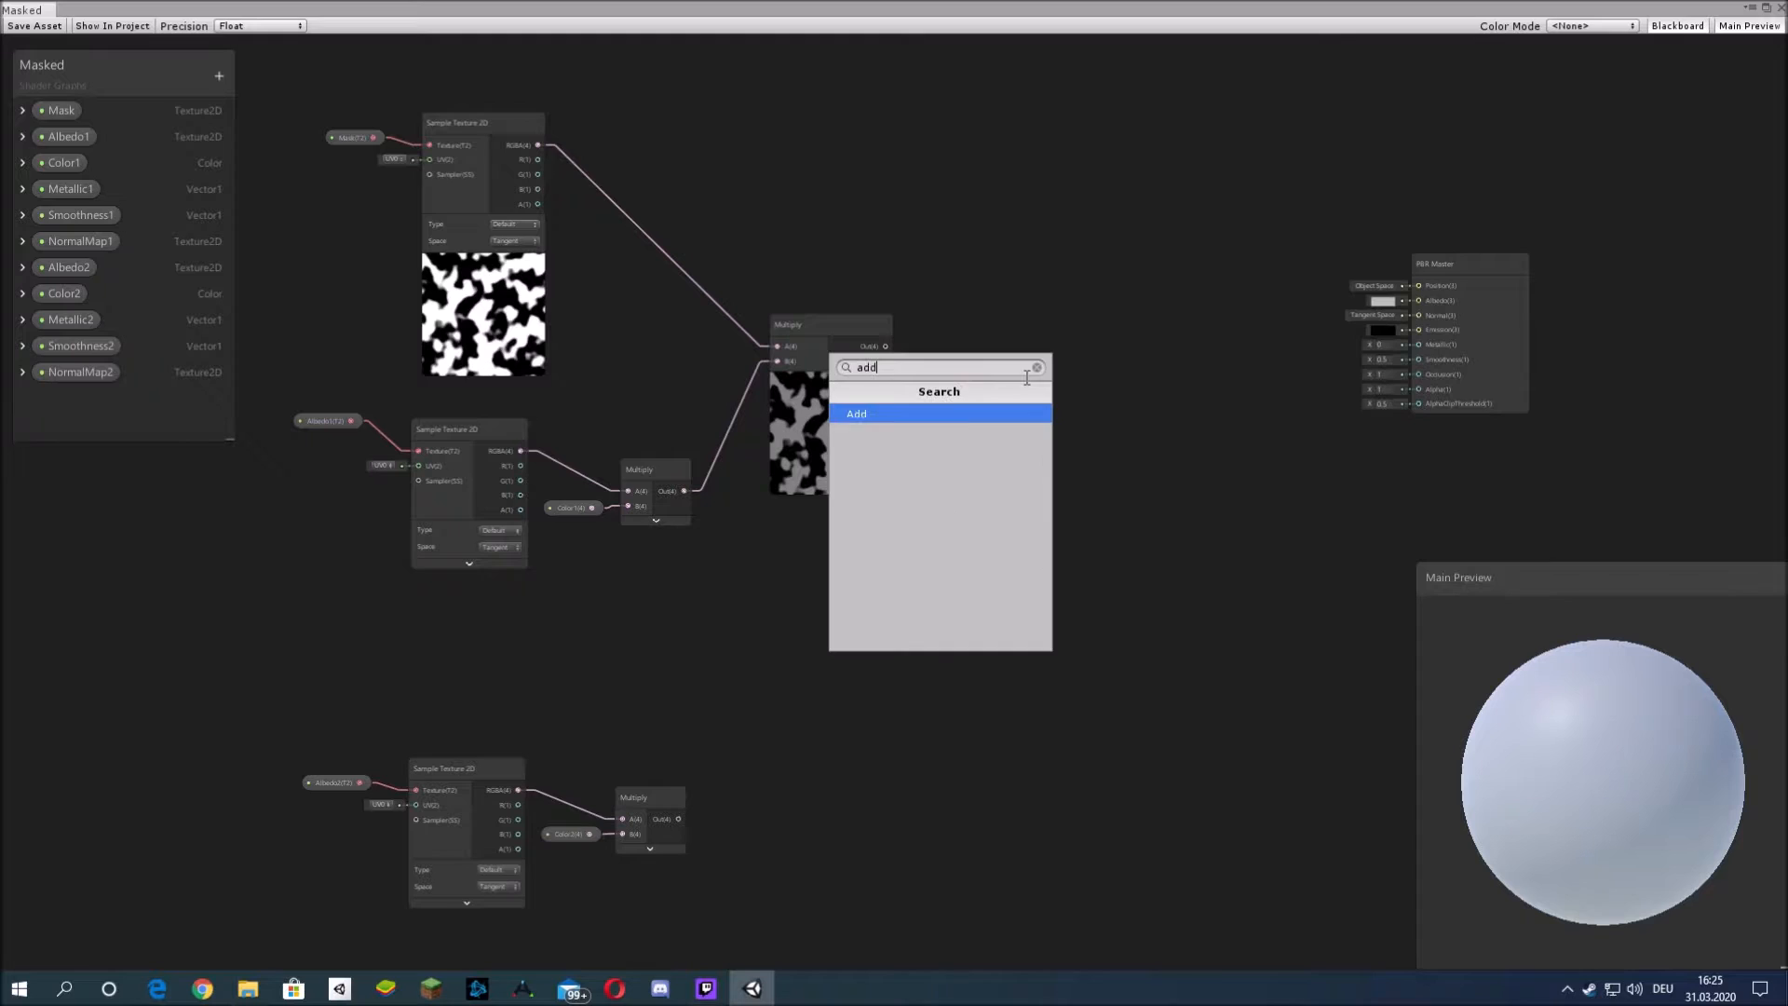
key("Return")
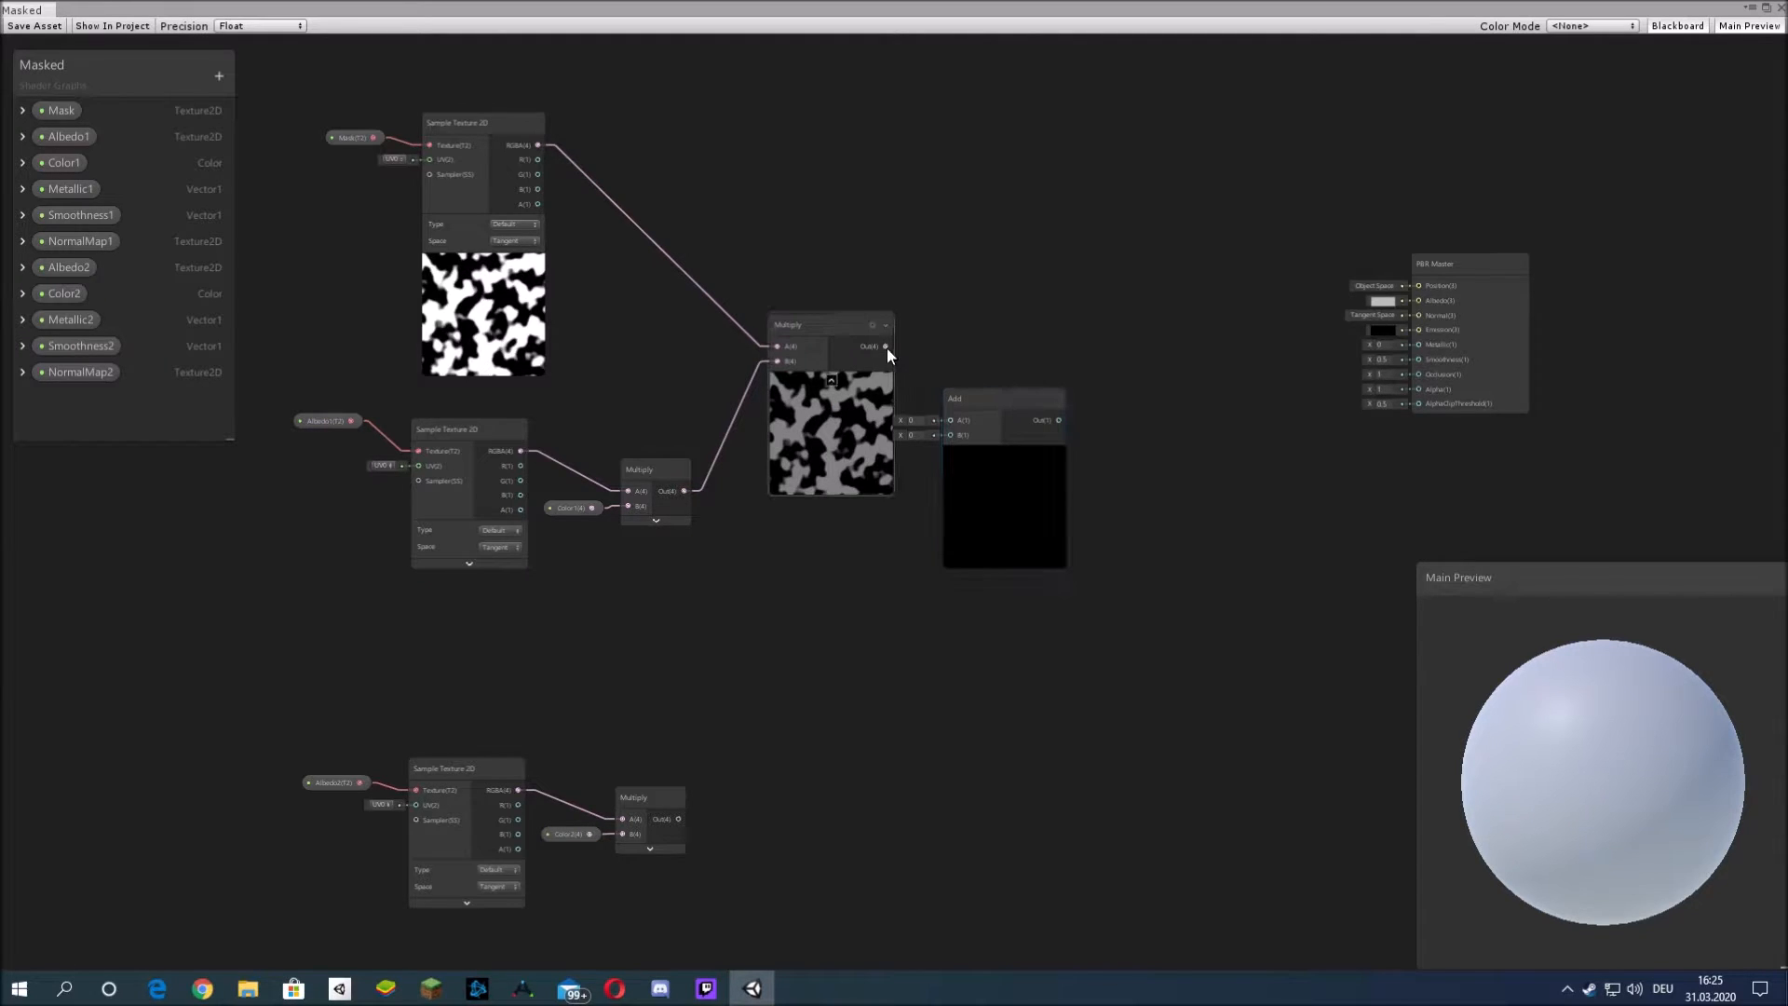
left_click_drag(886, 346, 950, 422)
middle_click_drag(1109, 457, 1123, 393)
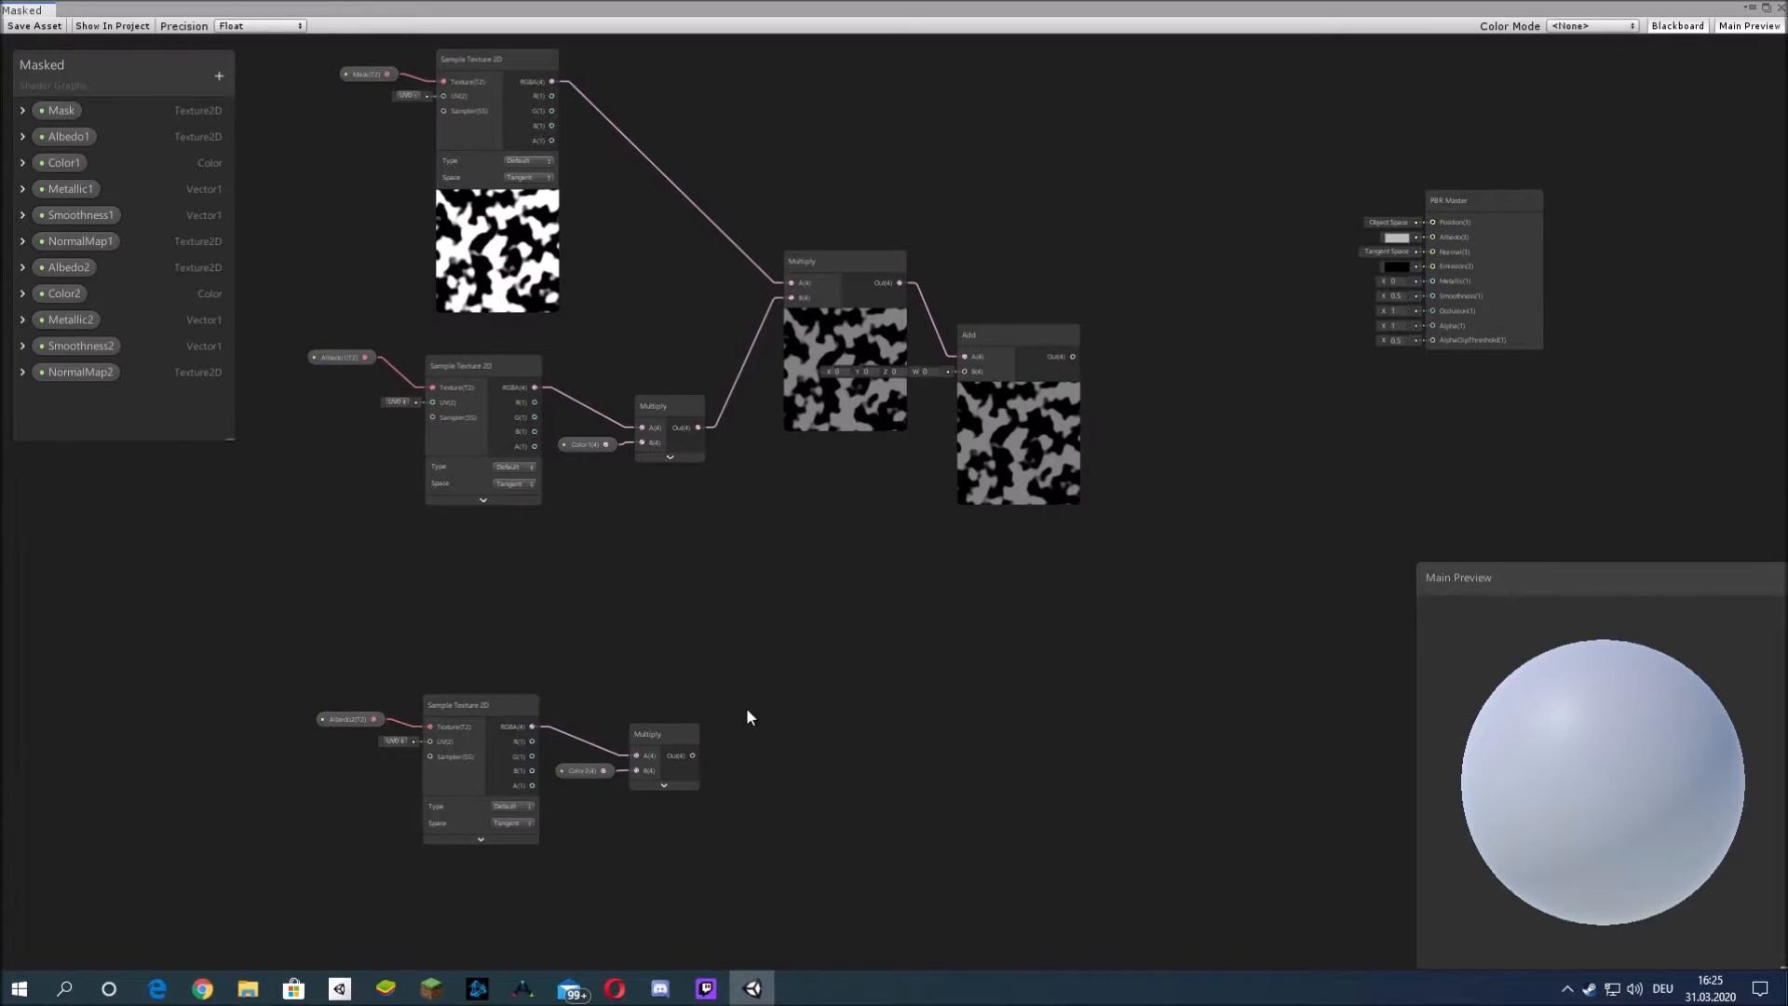
- Create a Multiply node after the Albedo2–Color2 Multiply, feeding that Multiply's output only into the new node's B input
left_click_drag(695, 754, 808, 676)
type("mul")
key("Return")
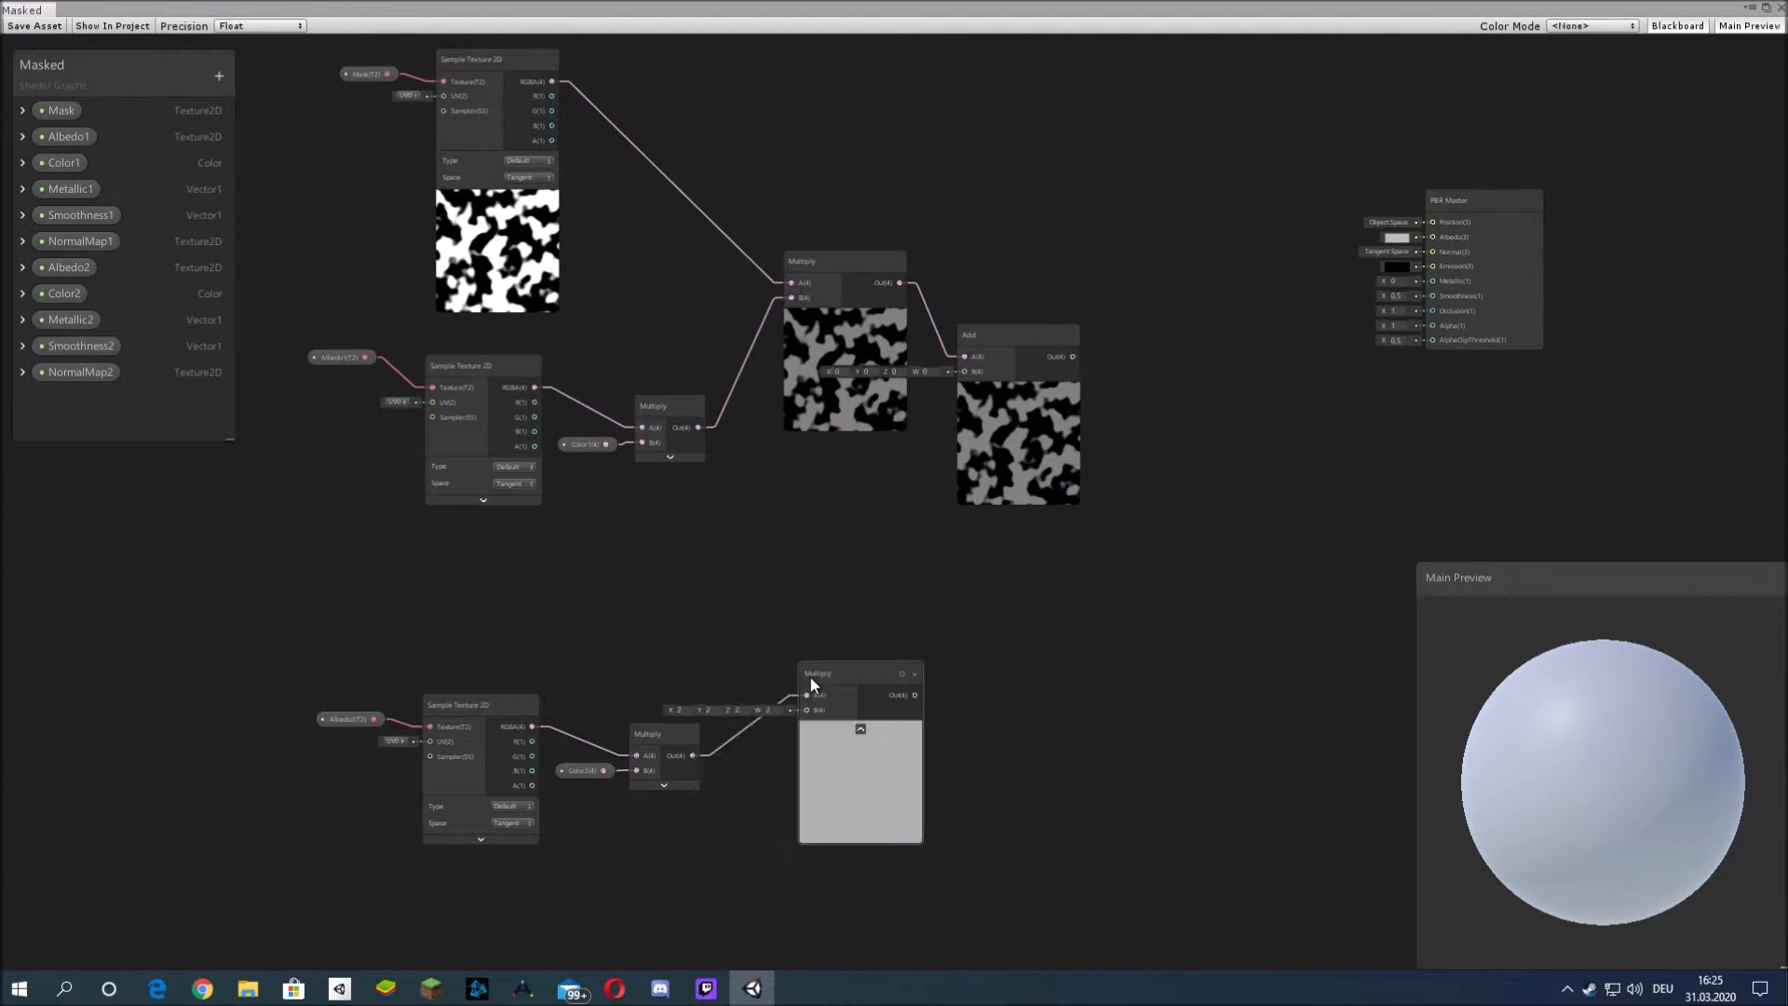
left_click_drag(693, 755, 807, 710)
right_click(781, 698)
left_click(780, 699)
right_click(781, 699)
left_click(794, 711)
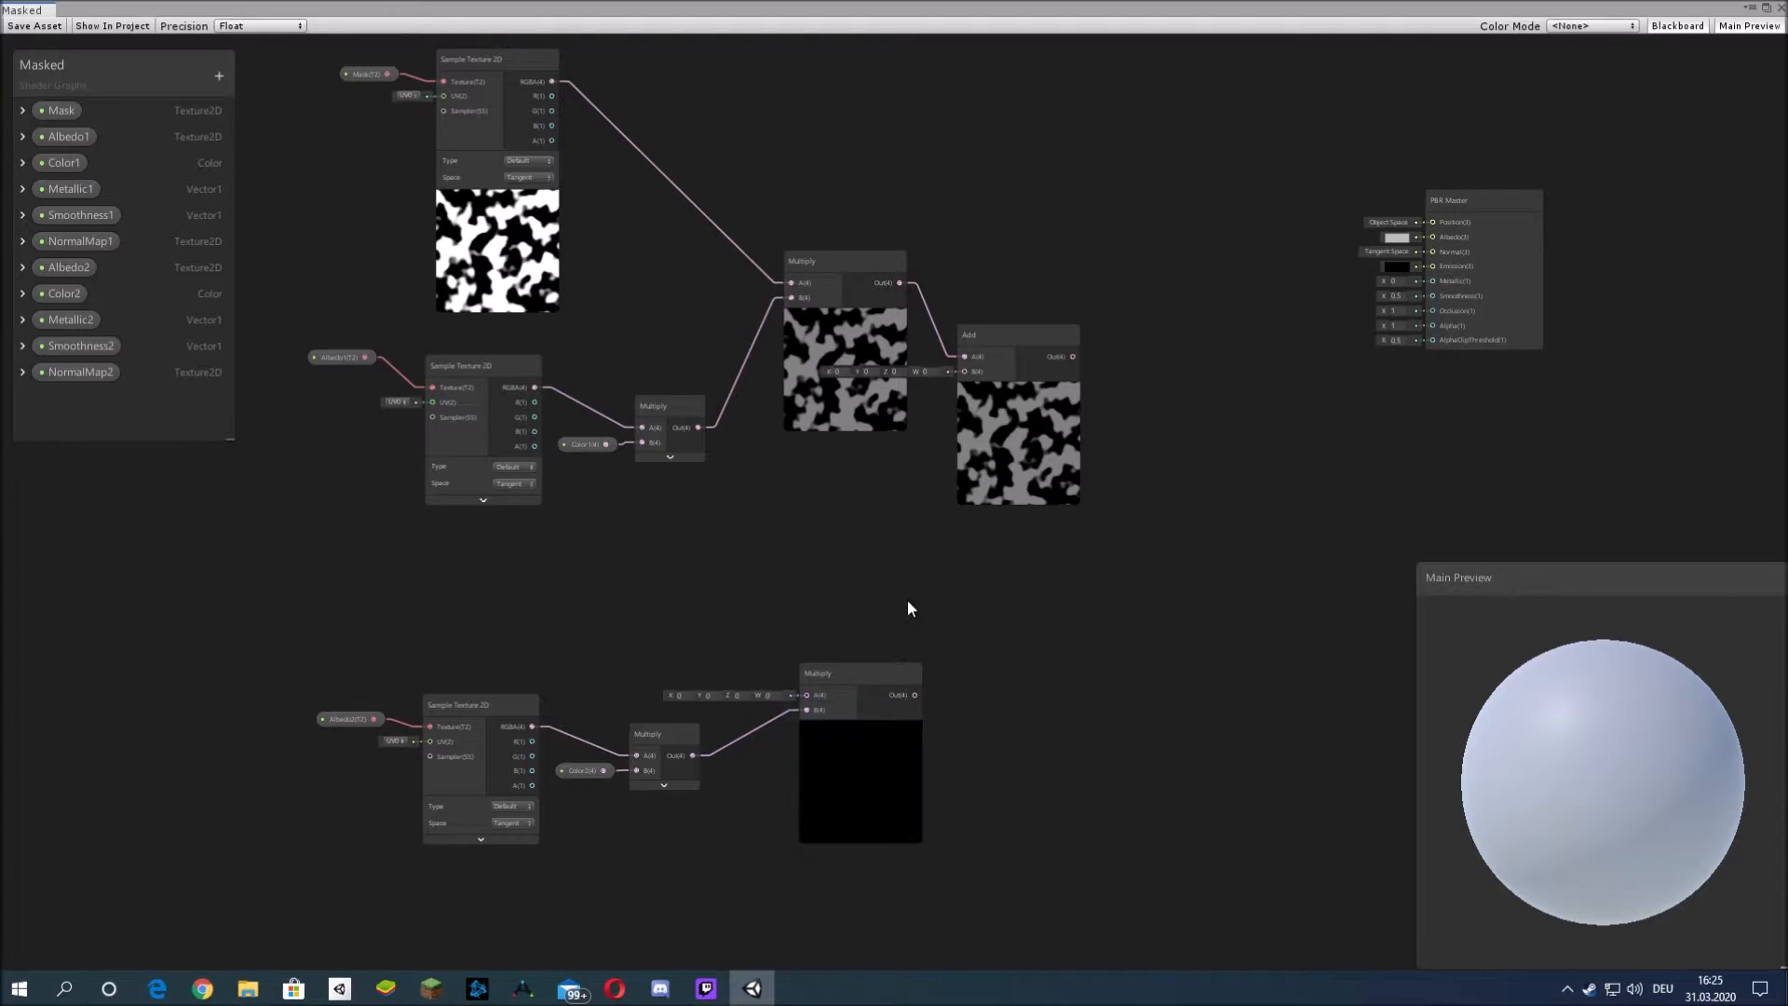
- Connect the Mask sample's RGBA output to the lower Multiply's A and that Multiply's output to the Add node's B, moving Add farther right
middle_click_drag(902, 615, 947, 702)
left_click_drag(598, 170, 976, 714)
middle_click_drag(1129, 623, 756, 573)
left_click(683, 535)
left_click_drag(683, 535, 788, 533)
left_click_drag(671, 687, 744, 412)
scroll(896, 516, "down", 1)
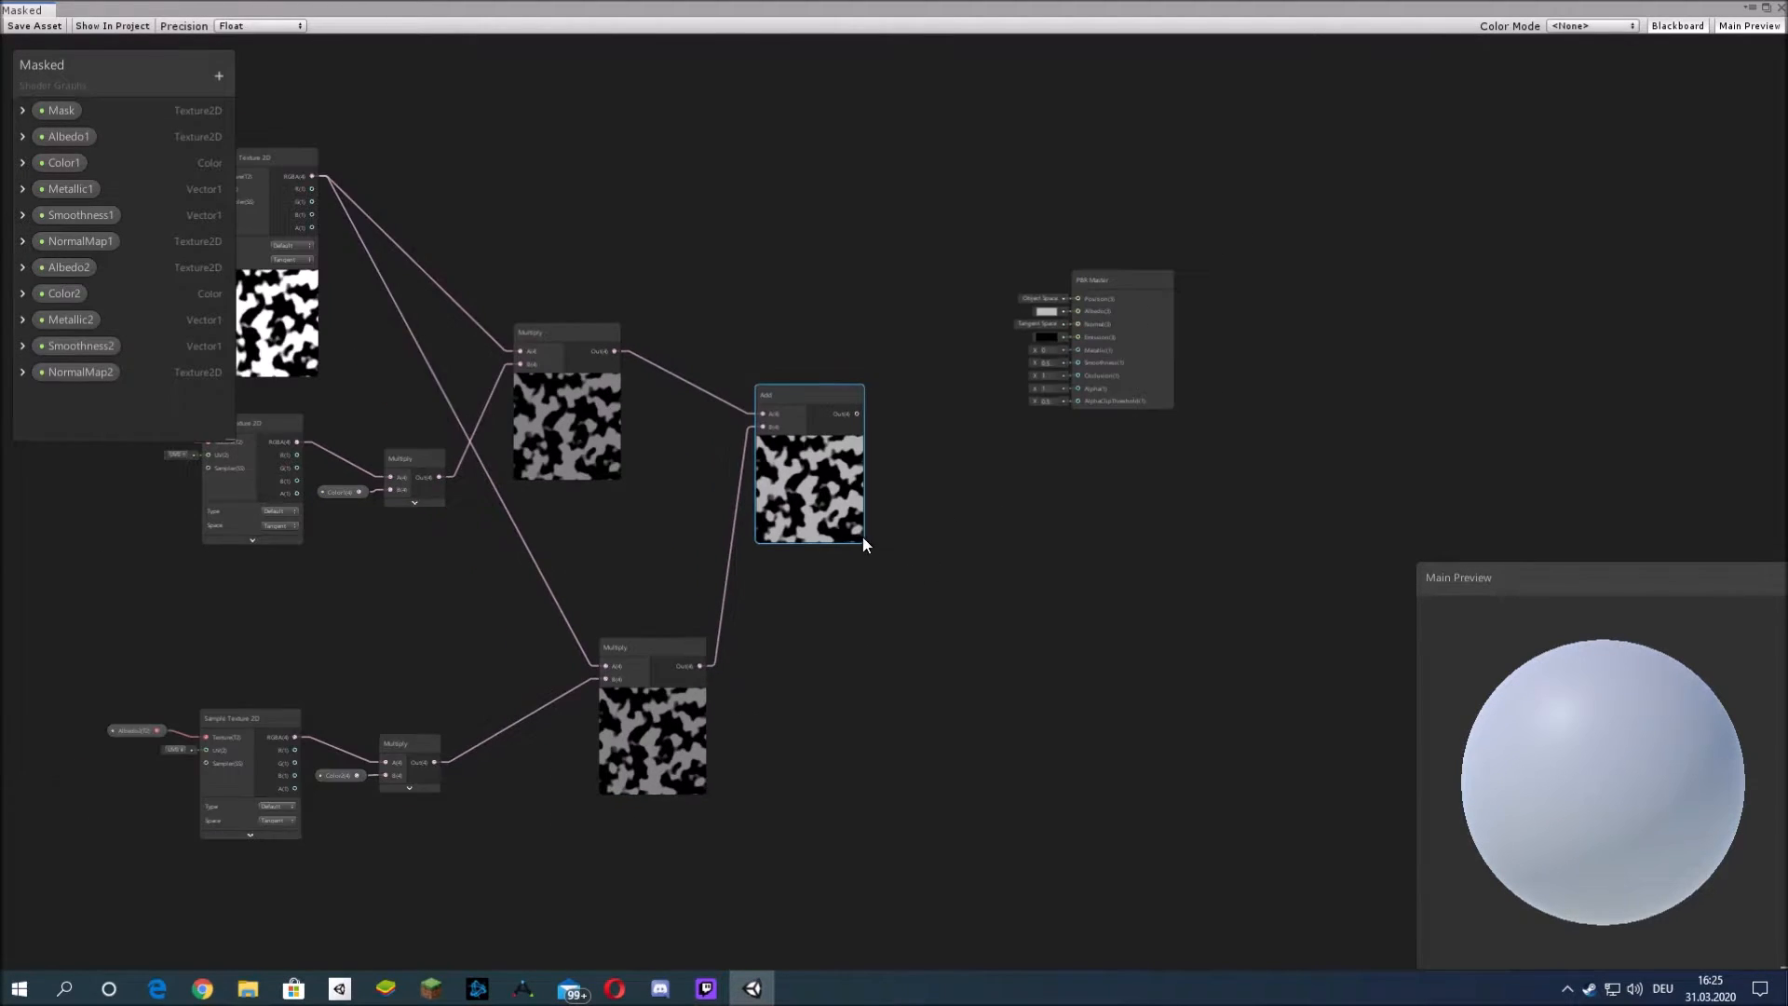
- Create a One Minus node and position it below the Add node
middle_click_drag(863, 529, 957, 455)
scroll(841, 621, "up", 2)
right_click(874, 604)
left_click(920, 615)
type("one")
key("Return")
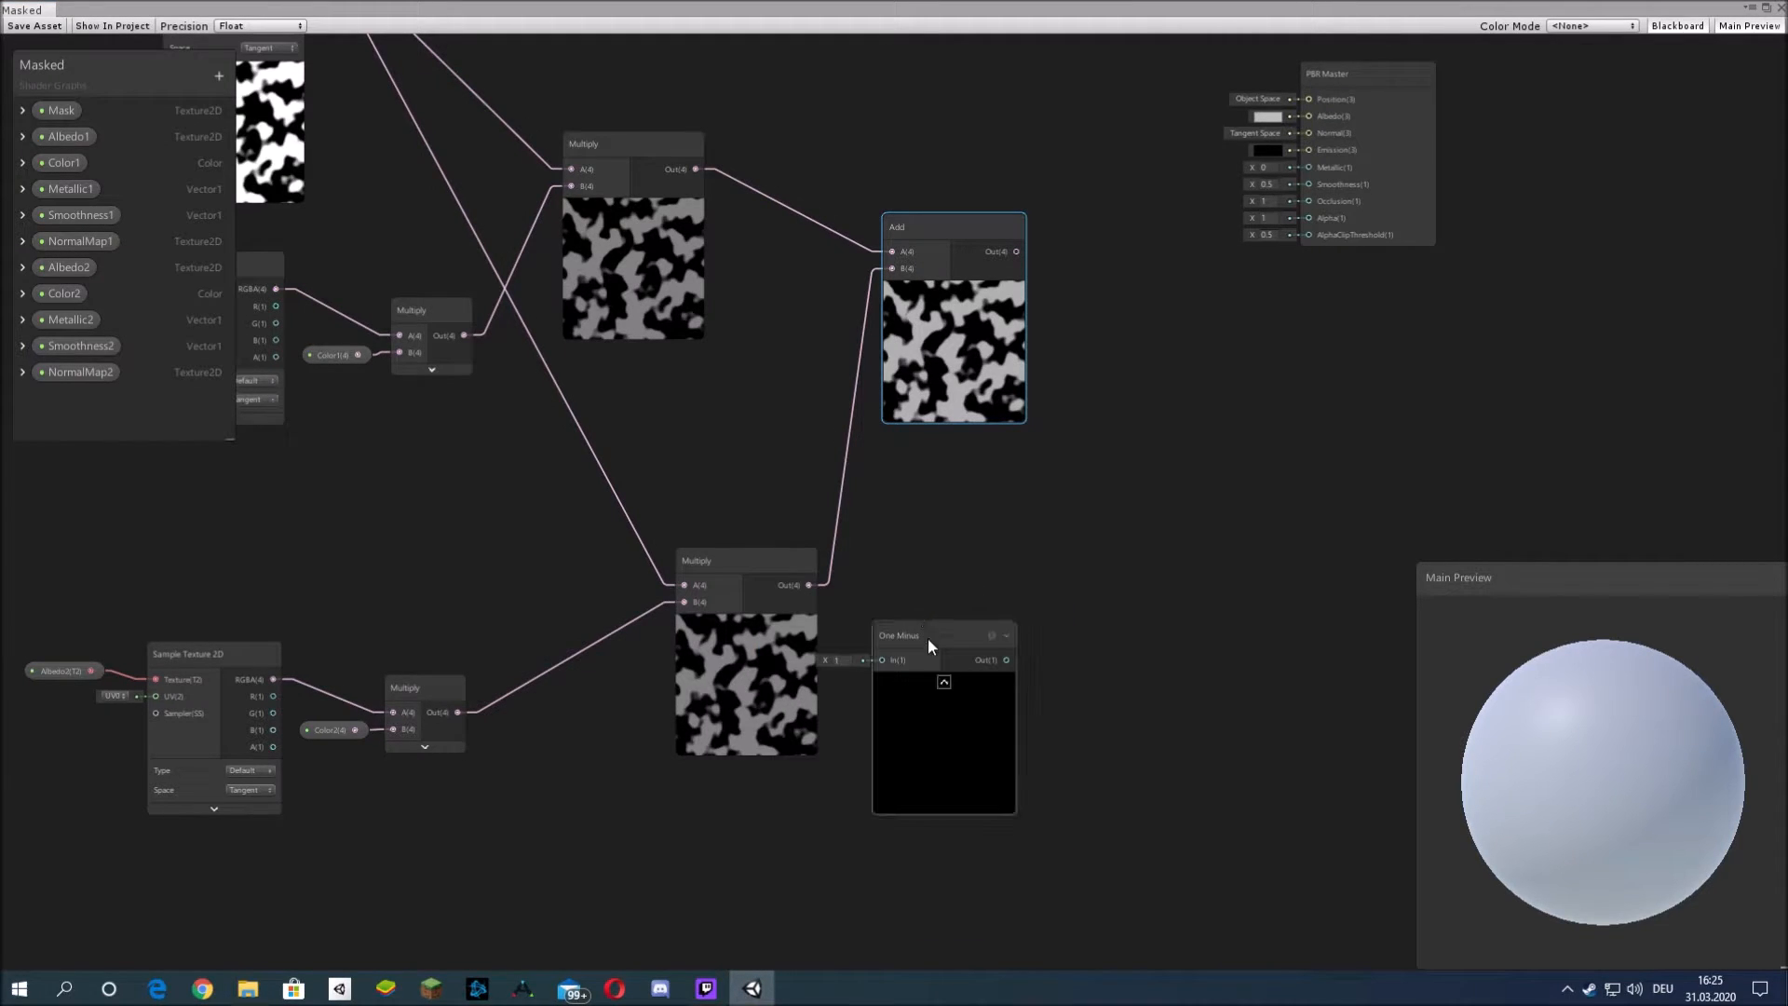
left_click_drag(927, 637, 891, 486)
left_click_drag(717, 565, 846, 508)
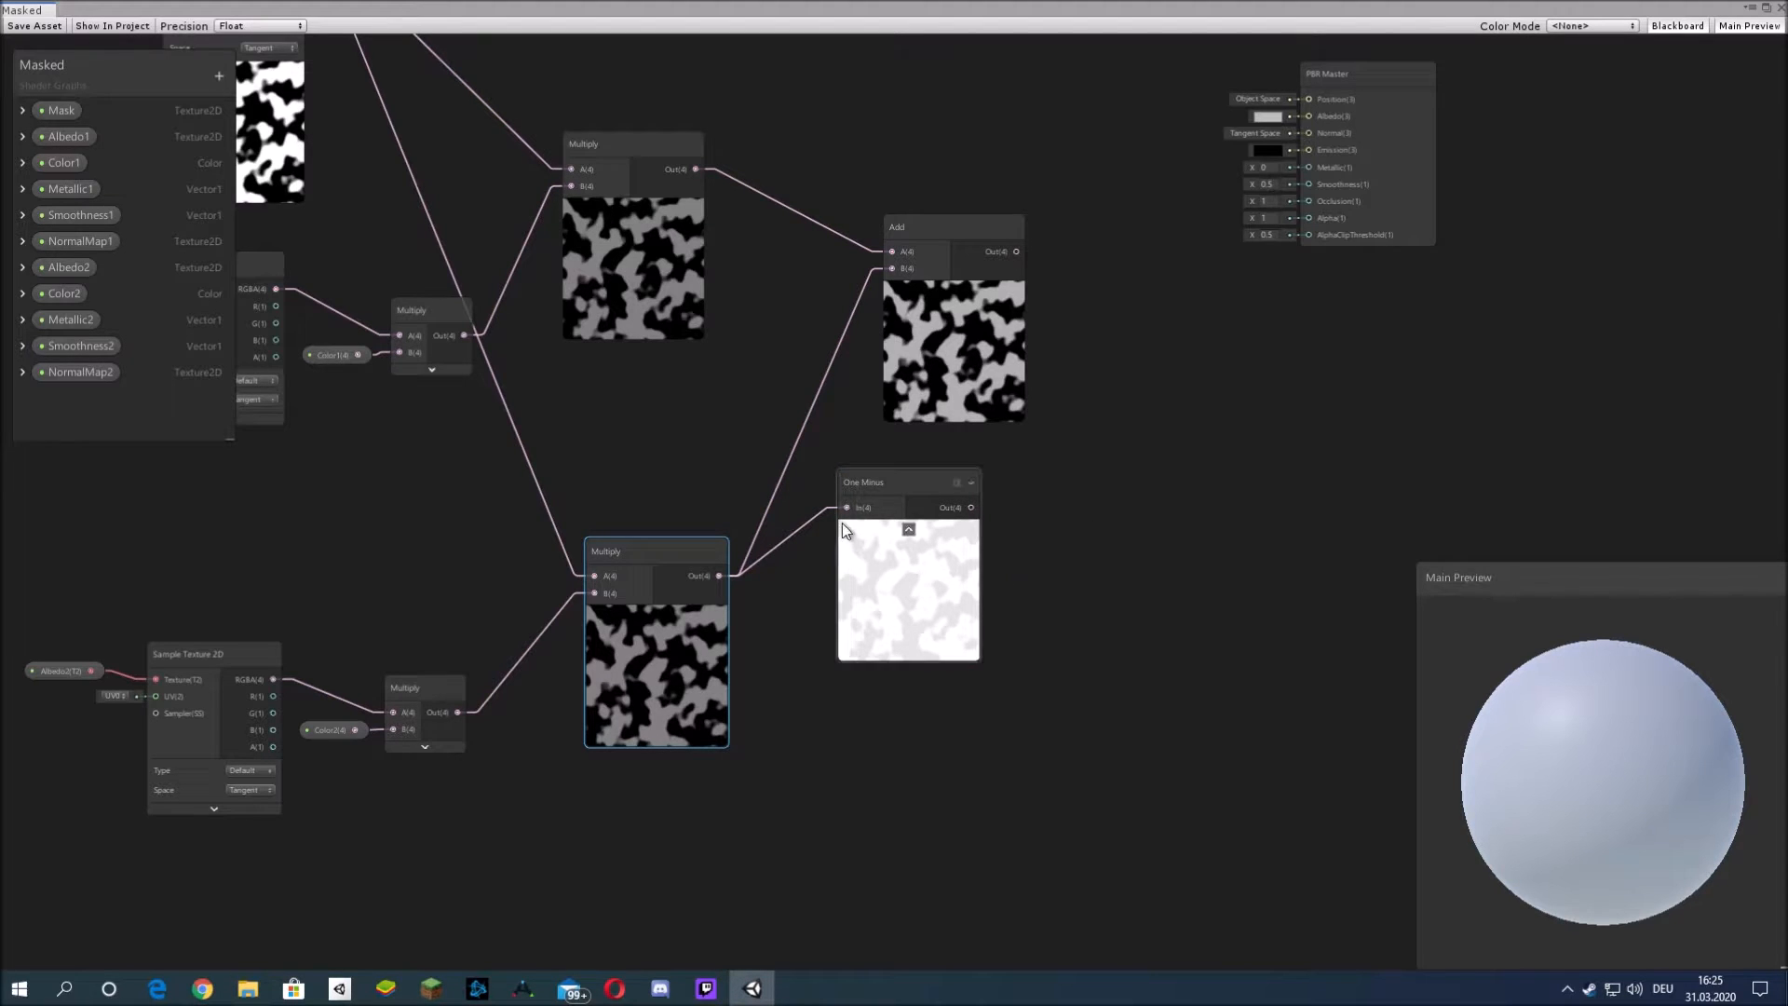
right_click(792, 536)
left_click(829, 548)
- Insert the One Minus node between the Mask sample's RGBA output and the lower Multiply's A input, repositioning both nodes to fit
left_click_drag(867, 544, 456, 422)
middle_click_drag(705, 476, 887, 553)
left_click_drag(835, 647, 945, 653)
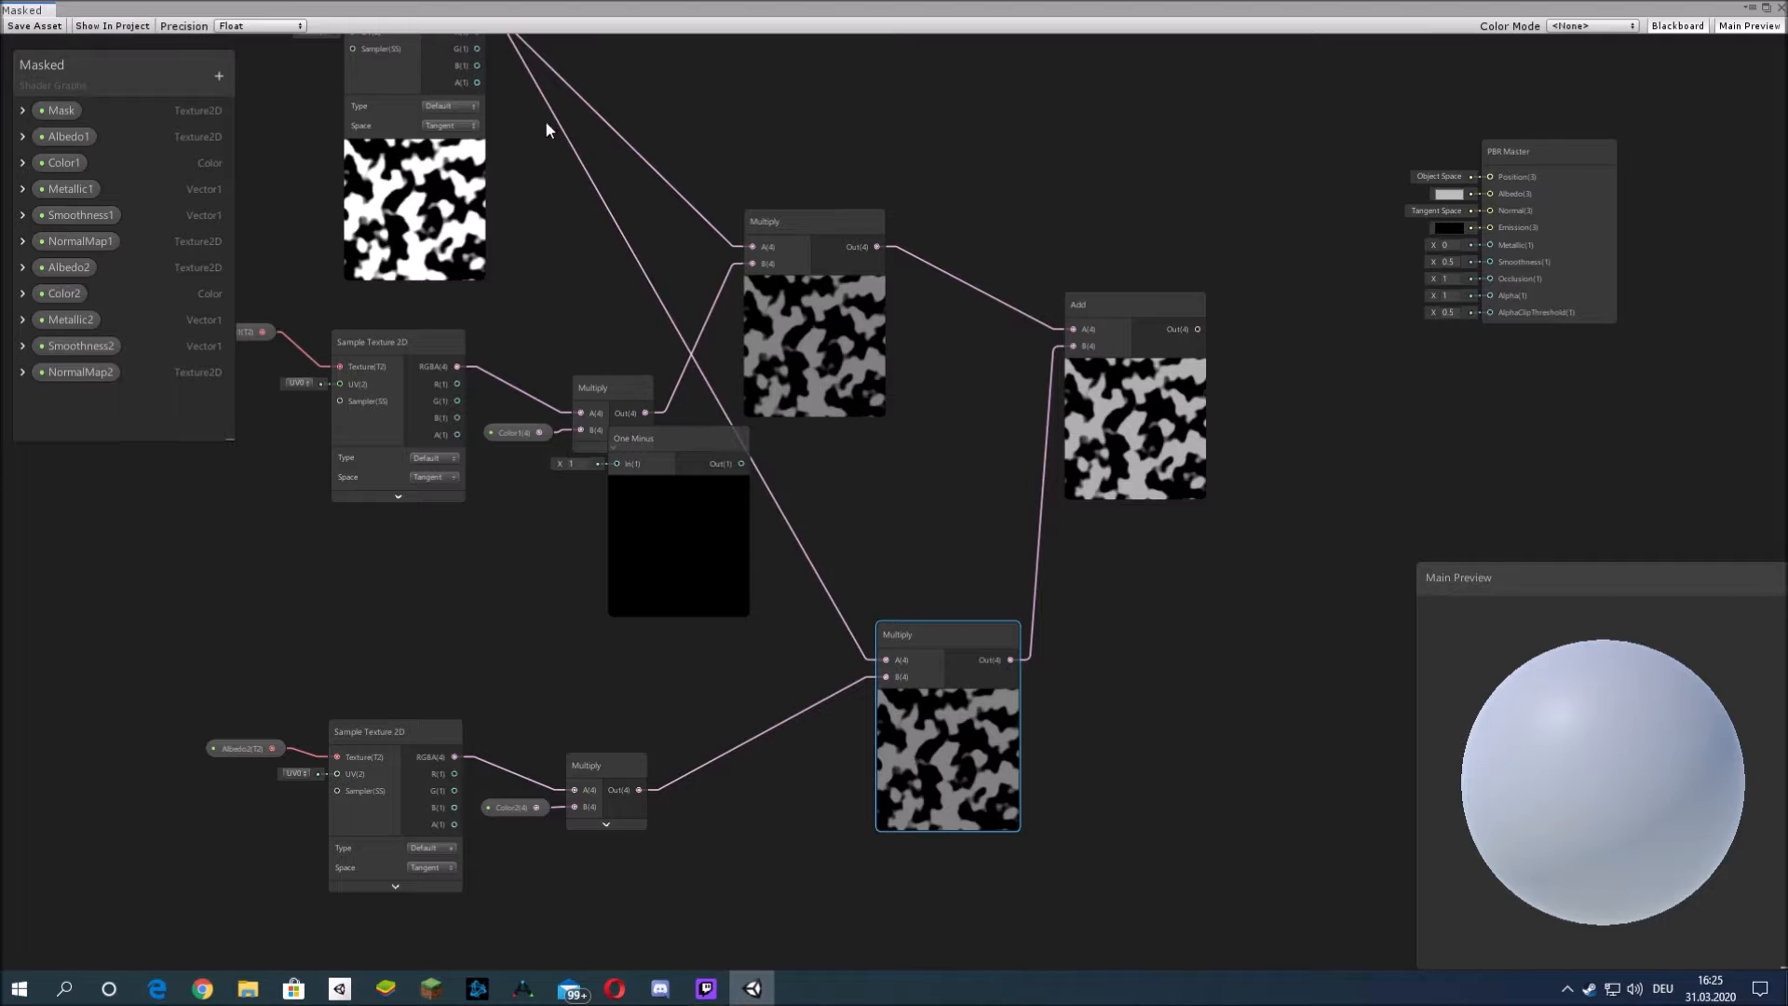
middle_click_drag(544, 124, 519, 319)
left_click_drag(452, 210, 591, 658)
left_click_drag(715, 658, 859, 854)
left_click_drag(709, 693, 798, 715)
left_click(880, 661)
- Connect the Add node's output to the PBR Master's Albedo input, and save and close the shader graph
scroll(898, 648, "up", 1)
middle_click_drag(898, 649, 757, 520)
scroll(968, 673, "down", 1)
middle_click_drag(852, 623, 734, 444)
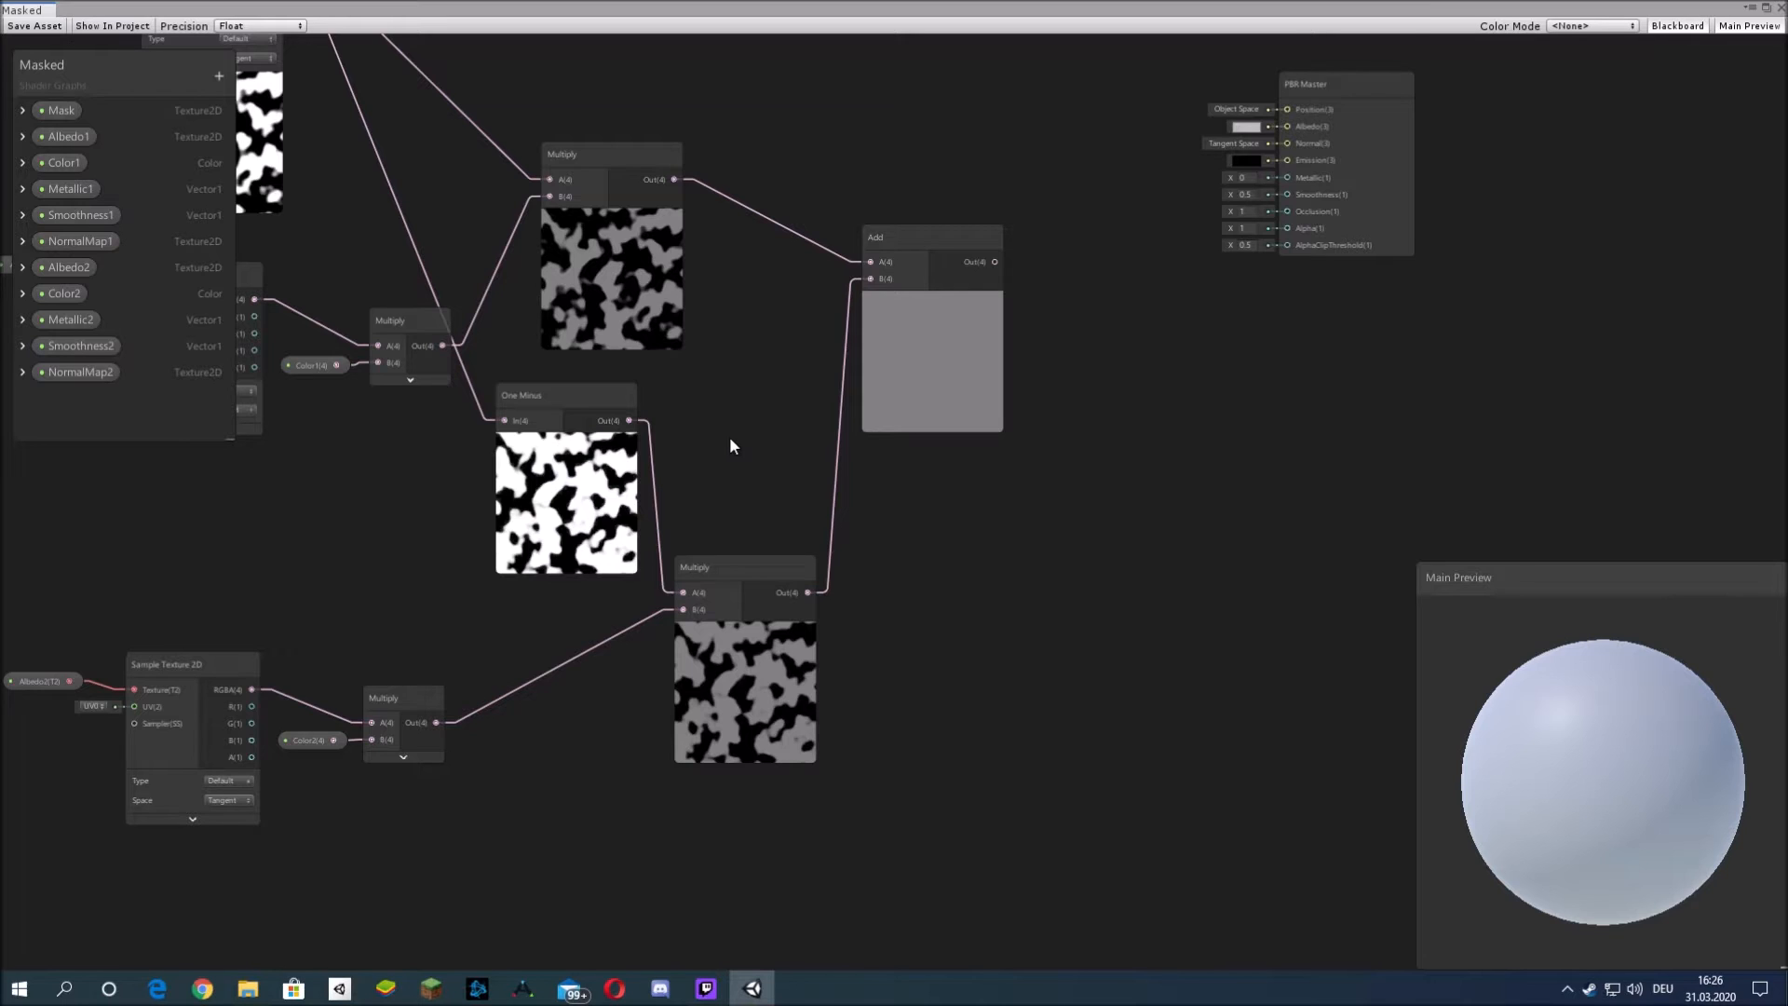
scroll(906, 559, "up", 2)
scroll(842, 519, "down", 3)
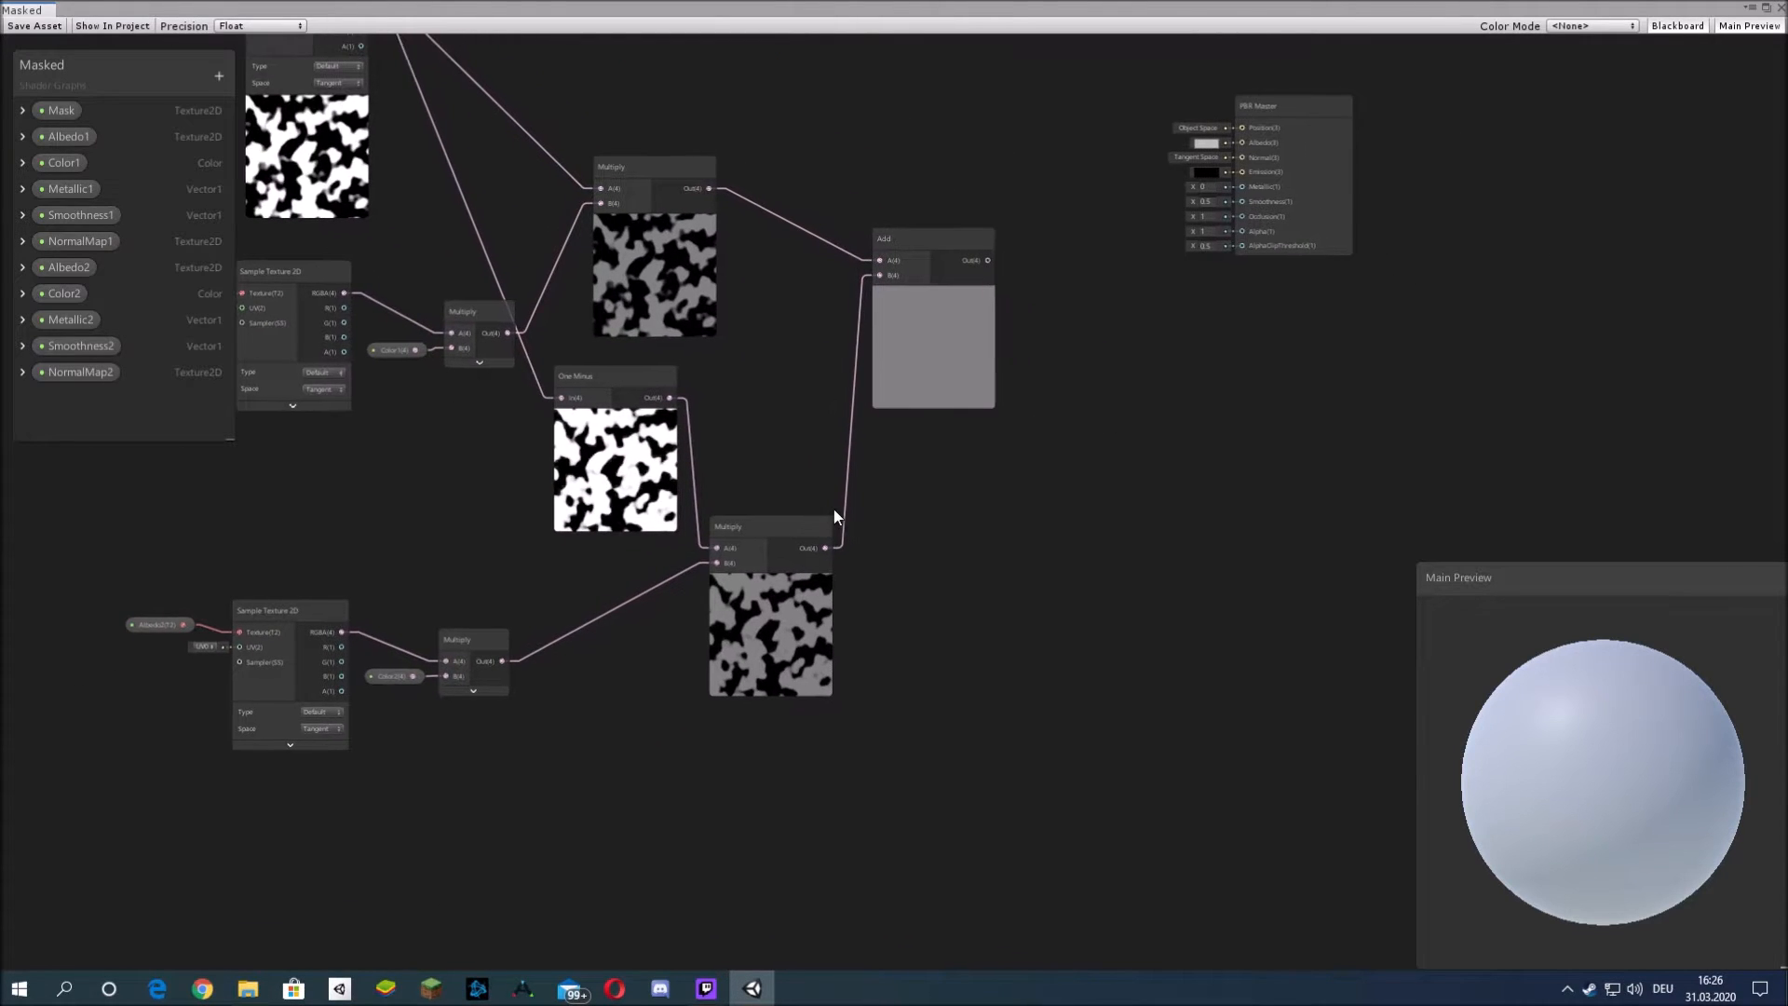
middle_click_drag(1041, 487, 830, 618)
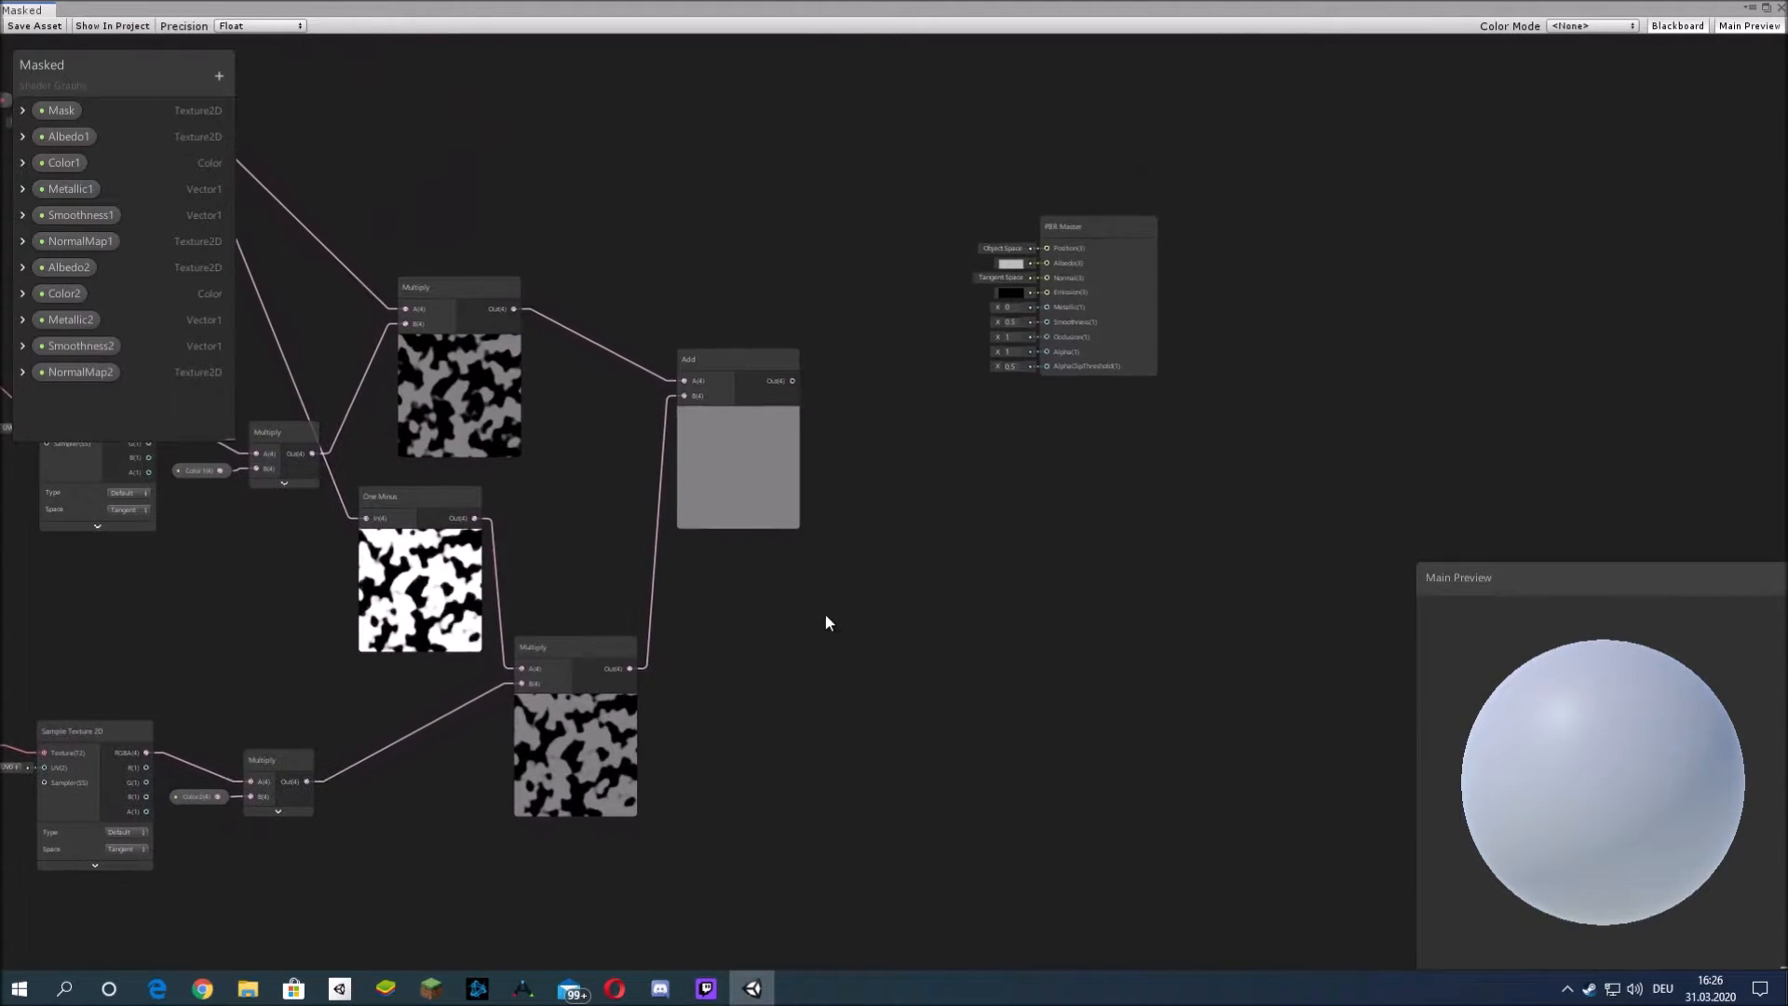
left_click_drag(793, 380, 1058, 267)
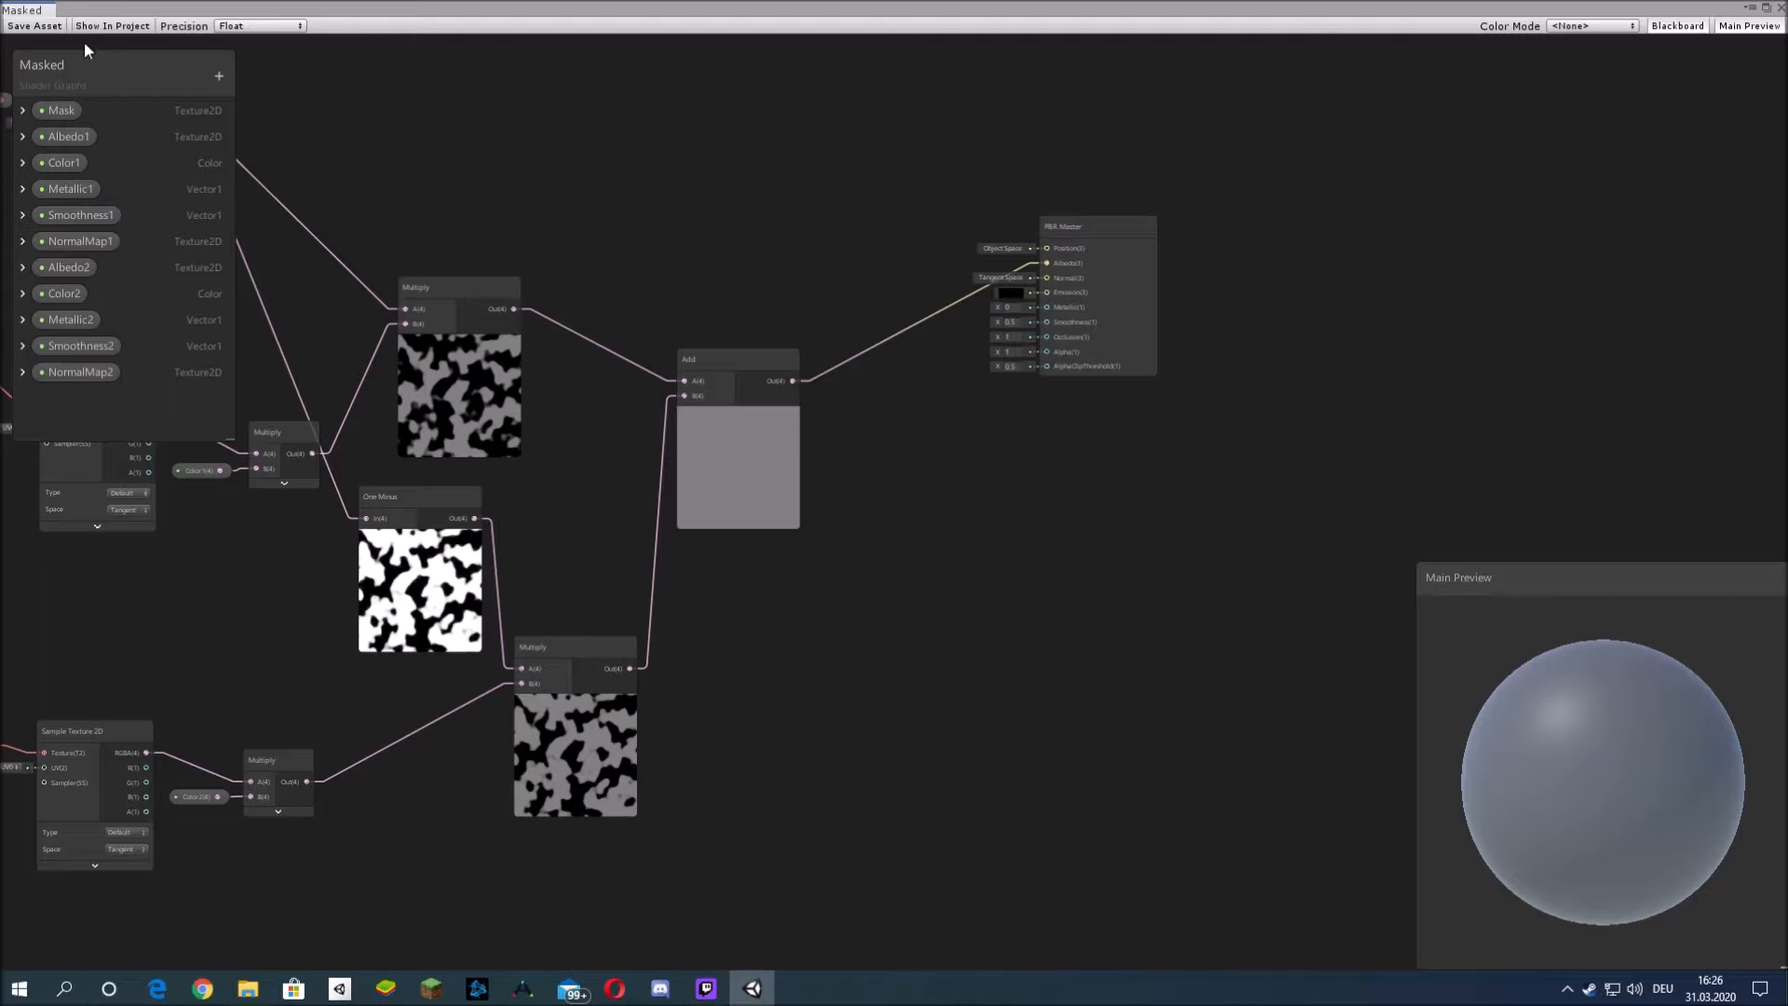
left_click_drag(1710, 8, 1687, 41)
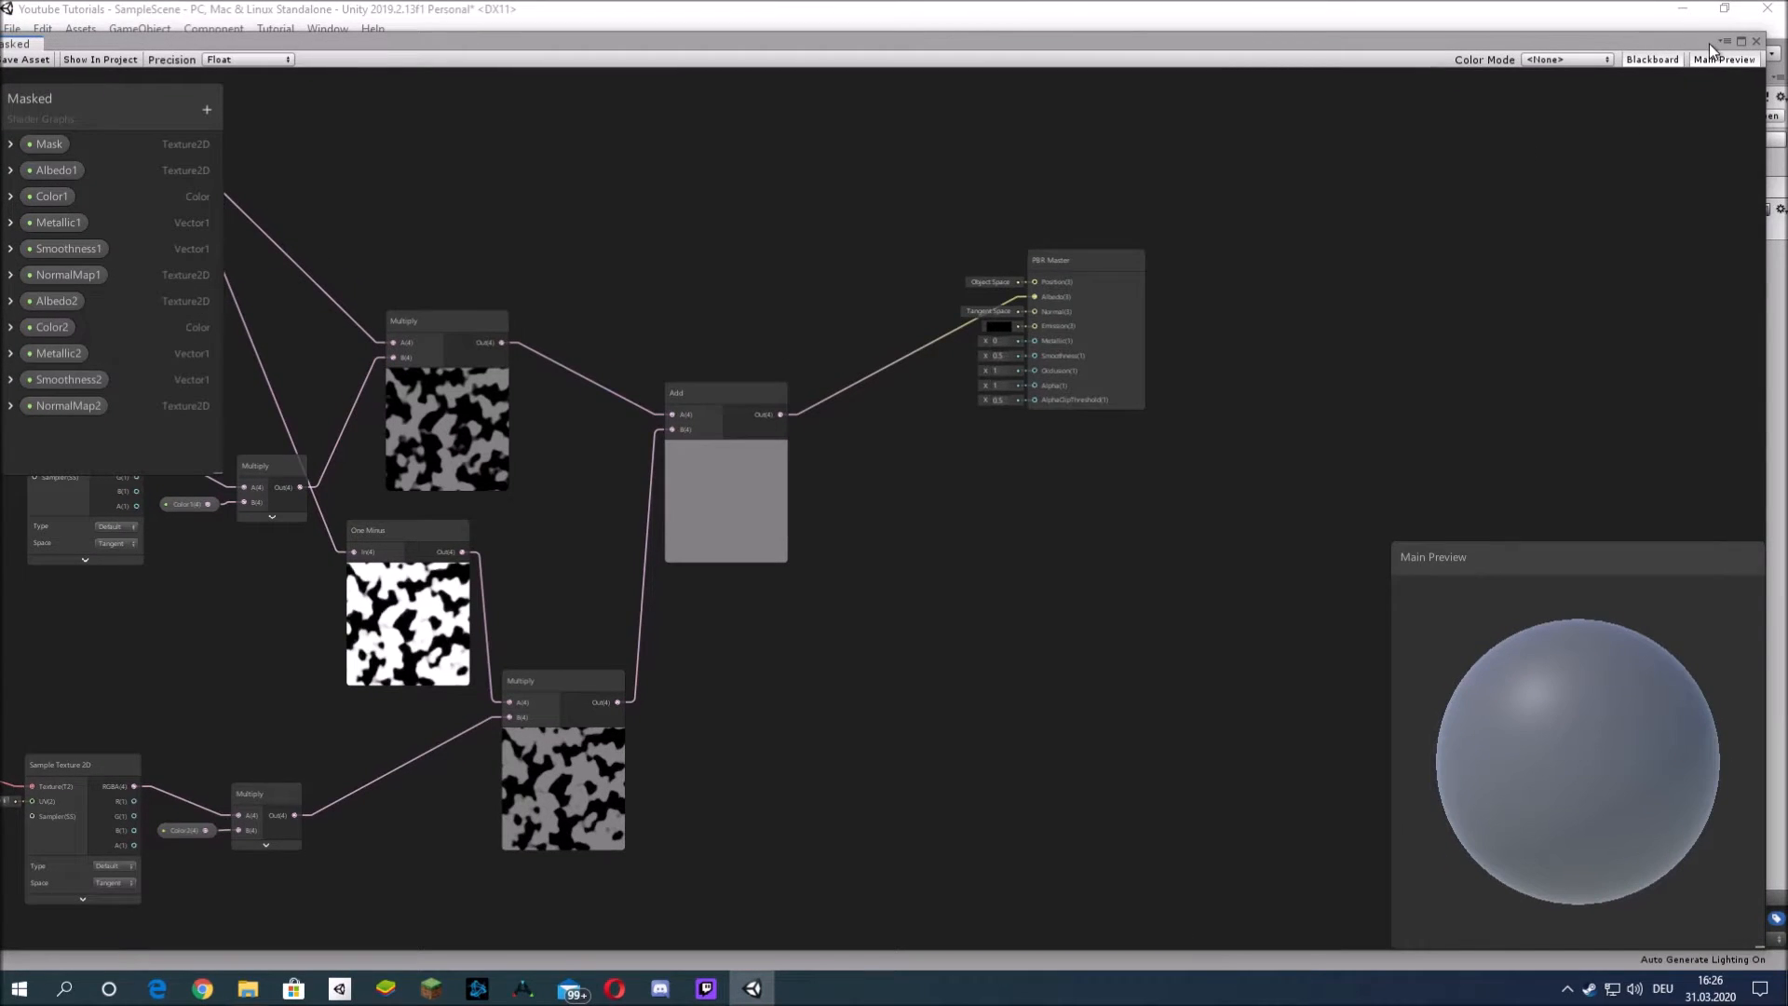
left_click(1757, 41)
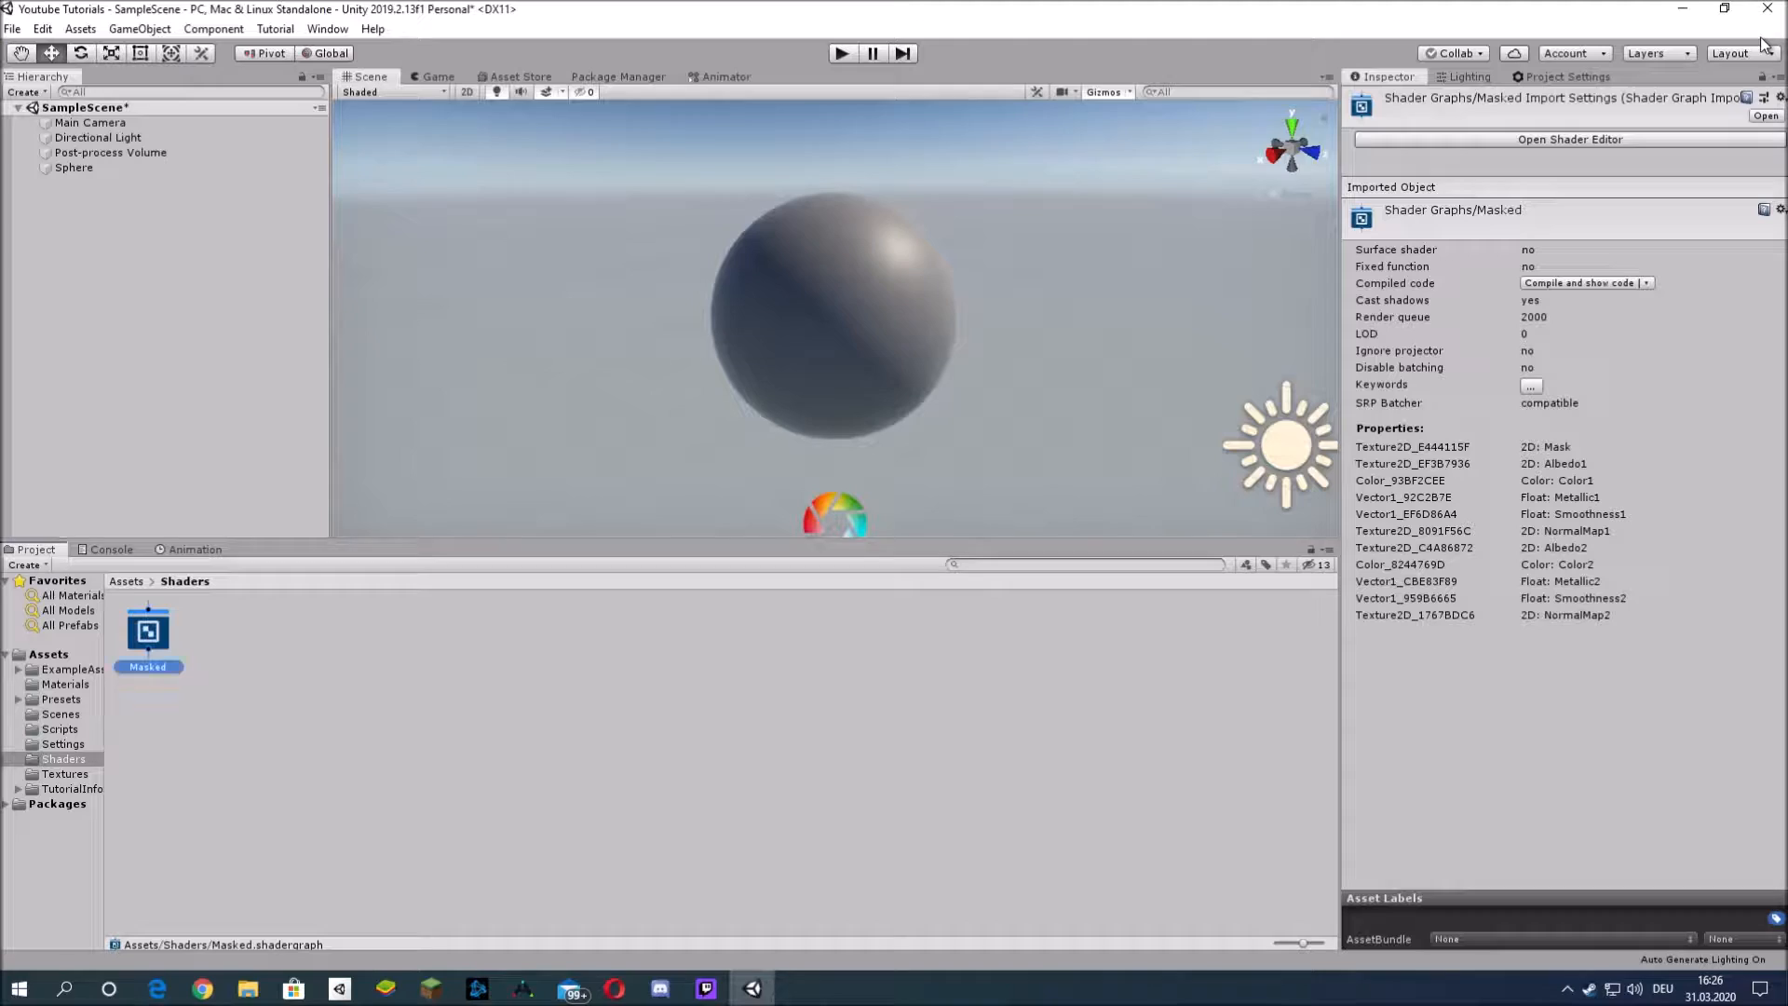
- Create a material named SphereMasked in the Materials folder
left_click(66, 684)
right_click(66, 683)
mouse_move(478, 276)
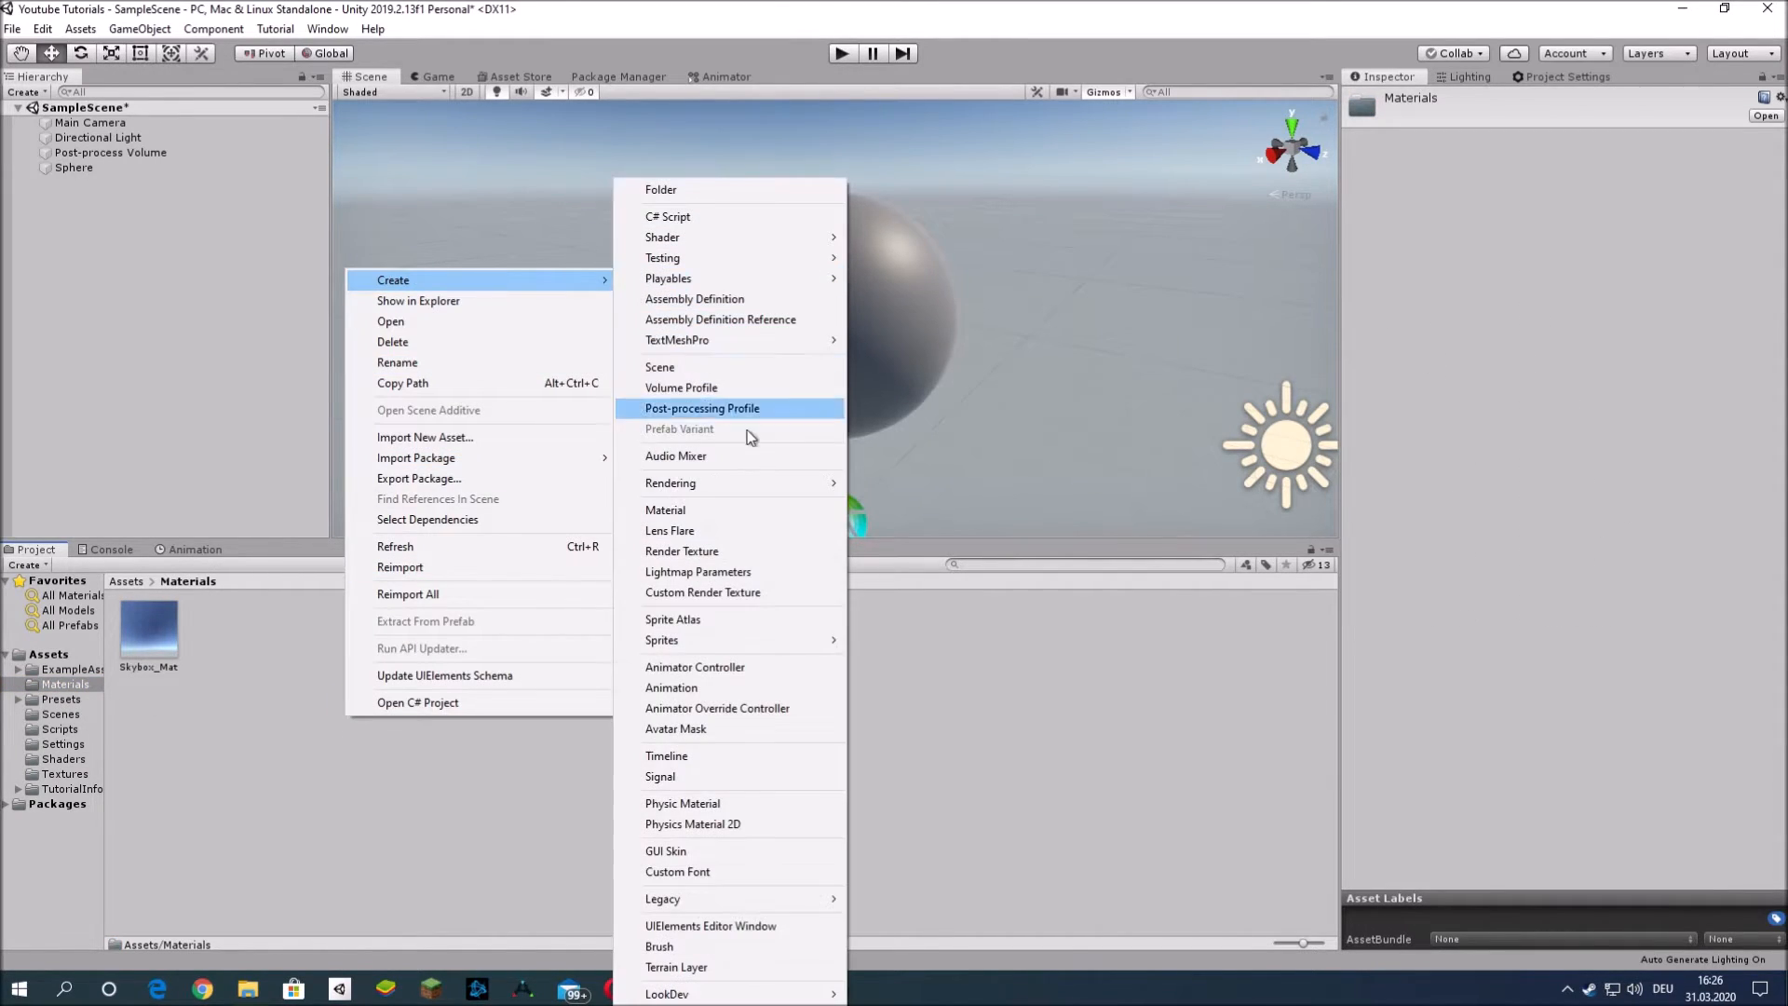
left_click(756, 509)
type("SphereM")
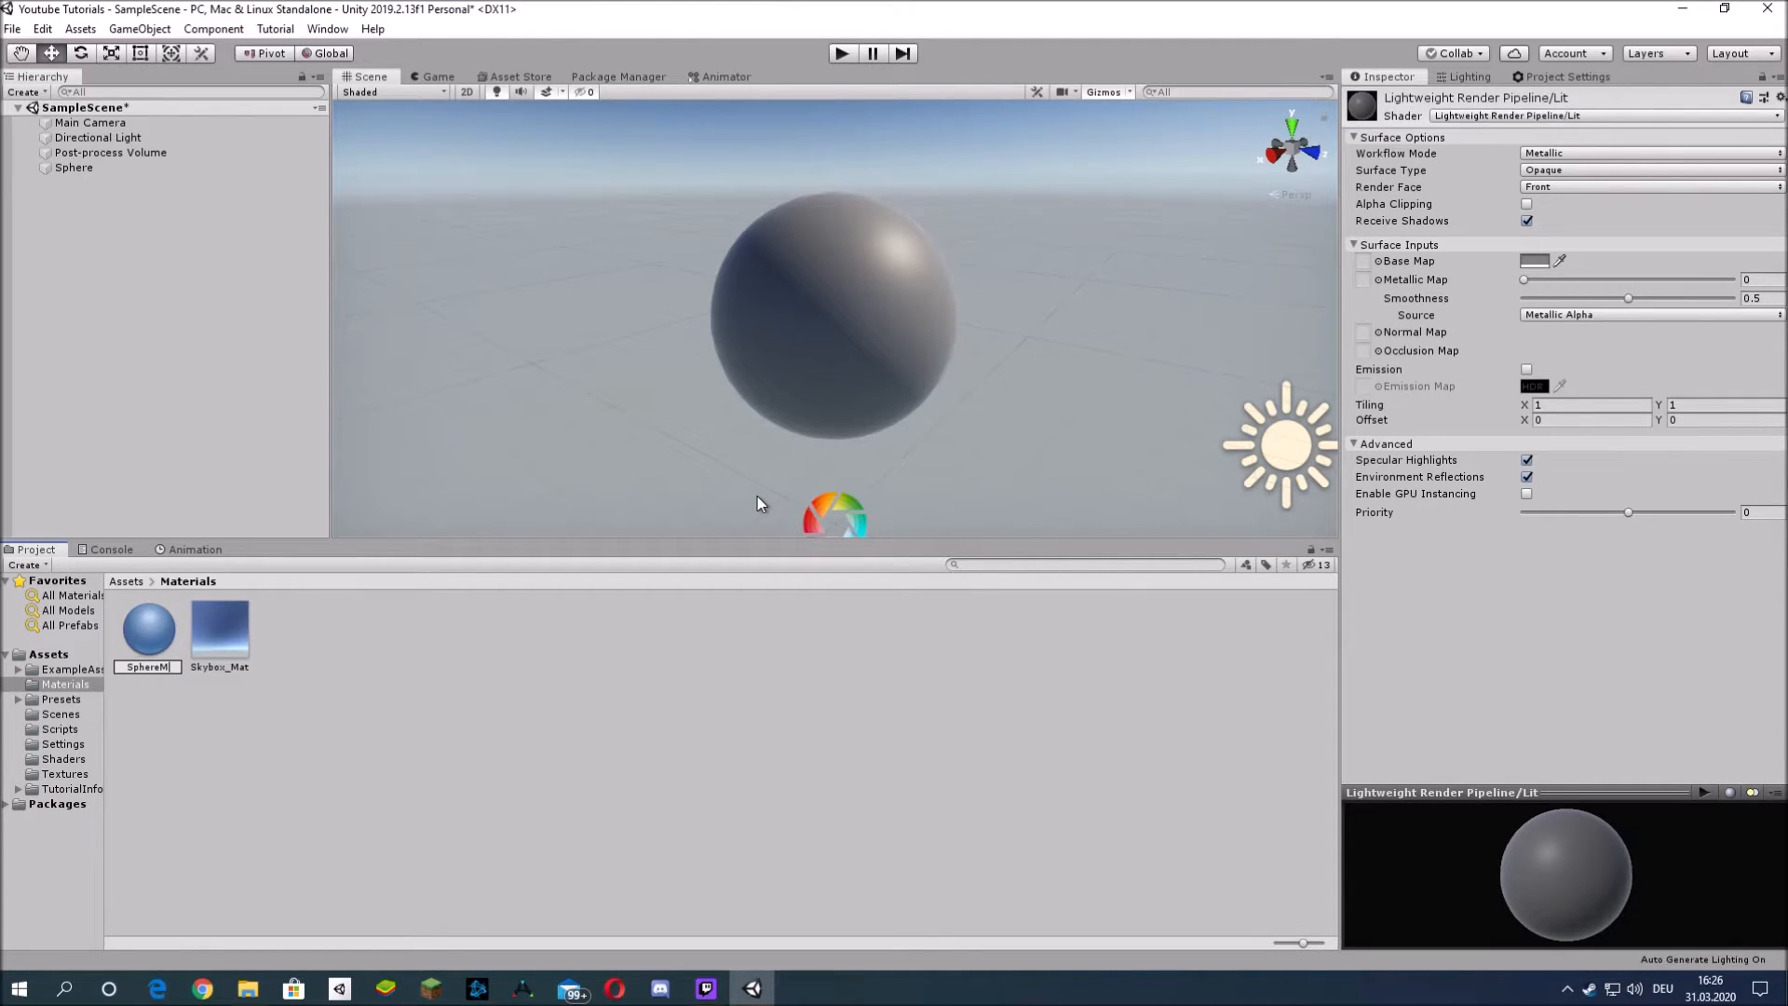
type("asked")
key("Return")
- Assign the SphereMasked material to the Sphere and set the material's shader to Shader Graphs/Masked
left_click(74, 167)
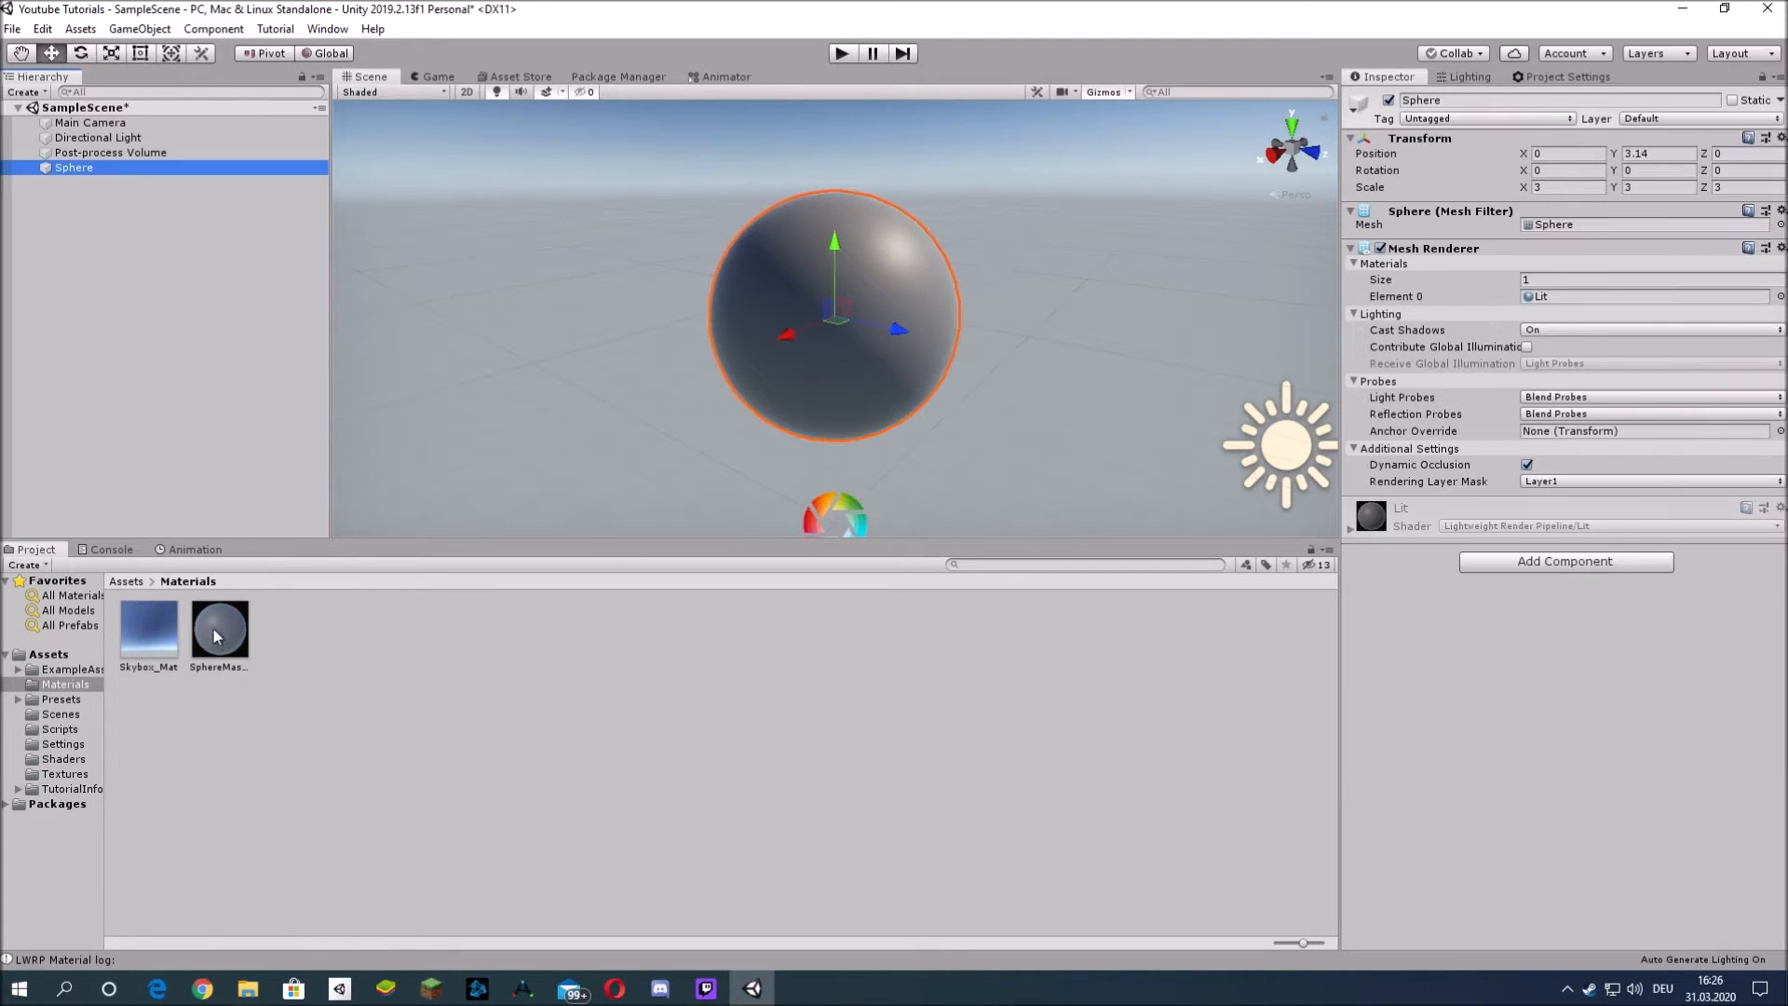
left_click_drag(230, 646, 1440, 690)
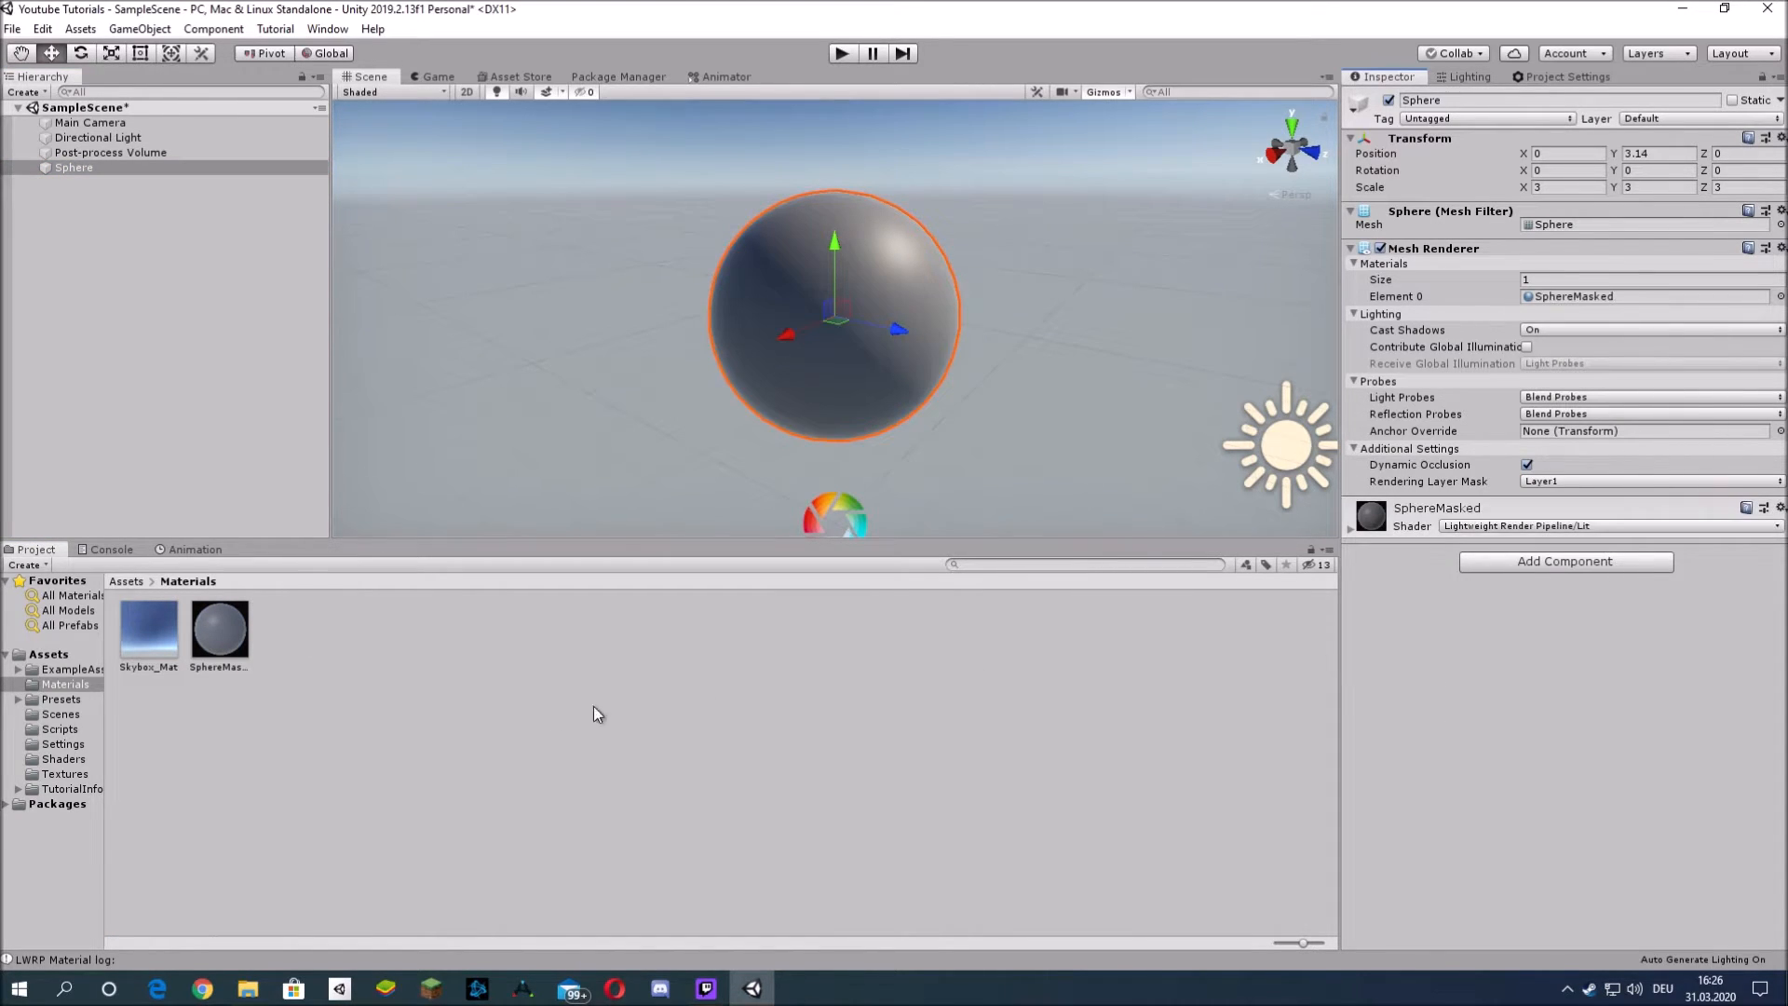
left_click(214, 667)
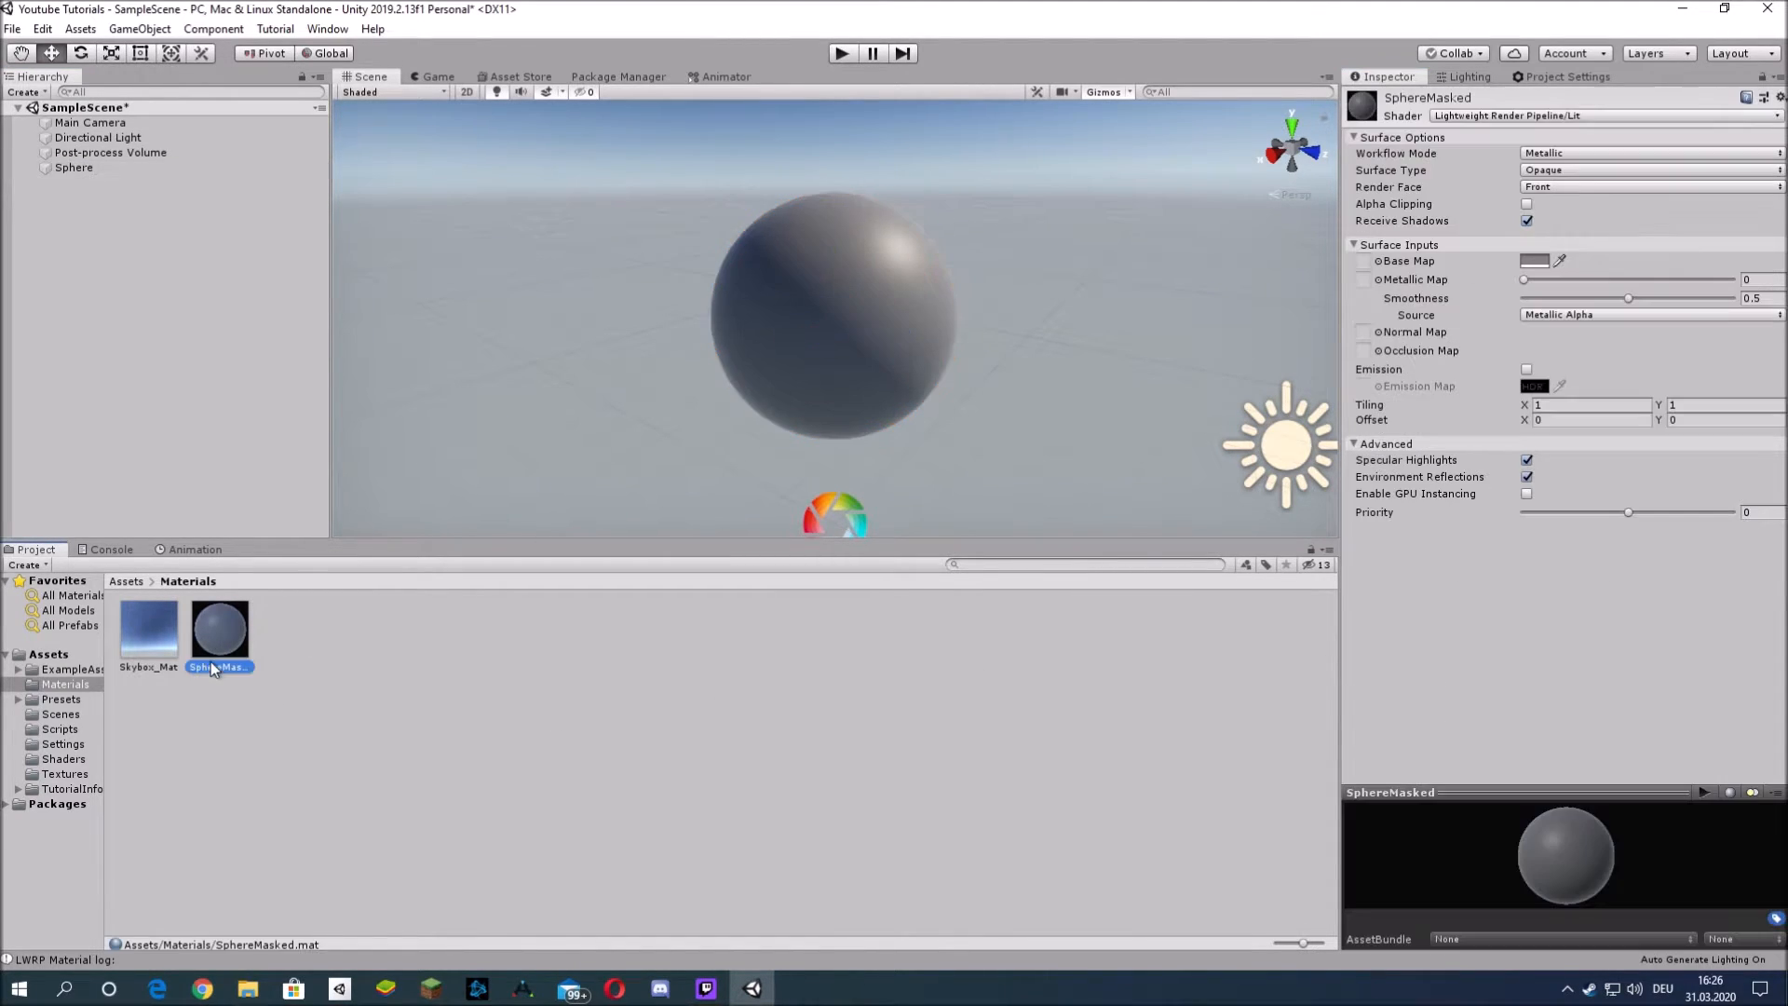
left_click(1509, 117)
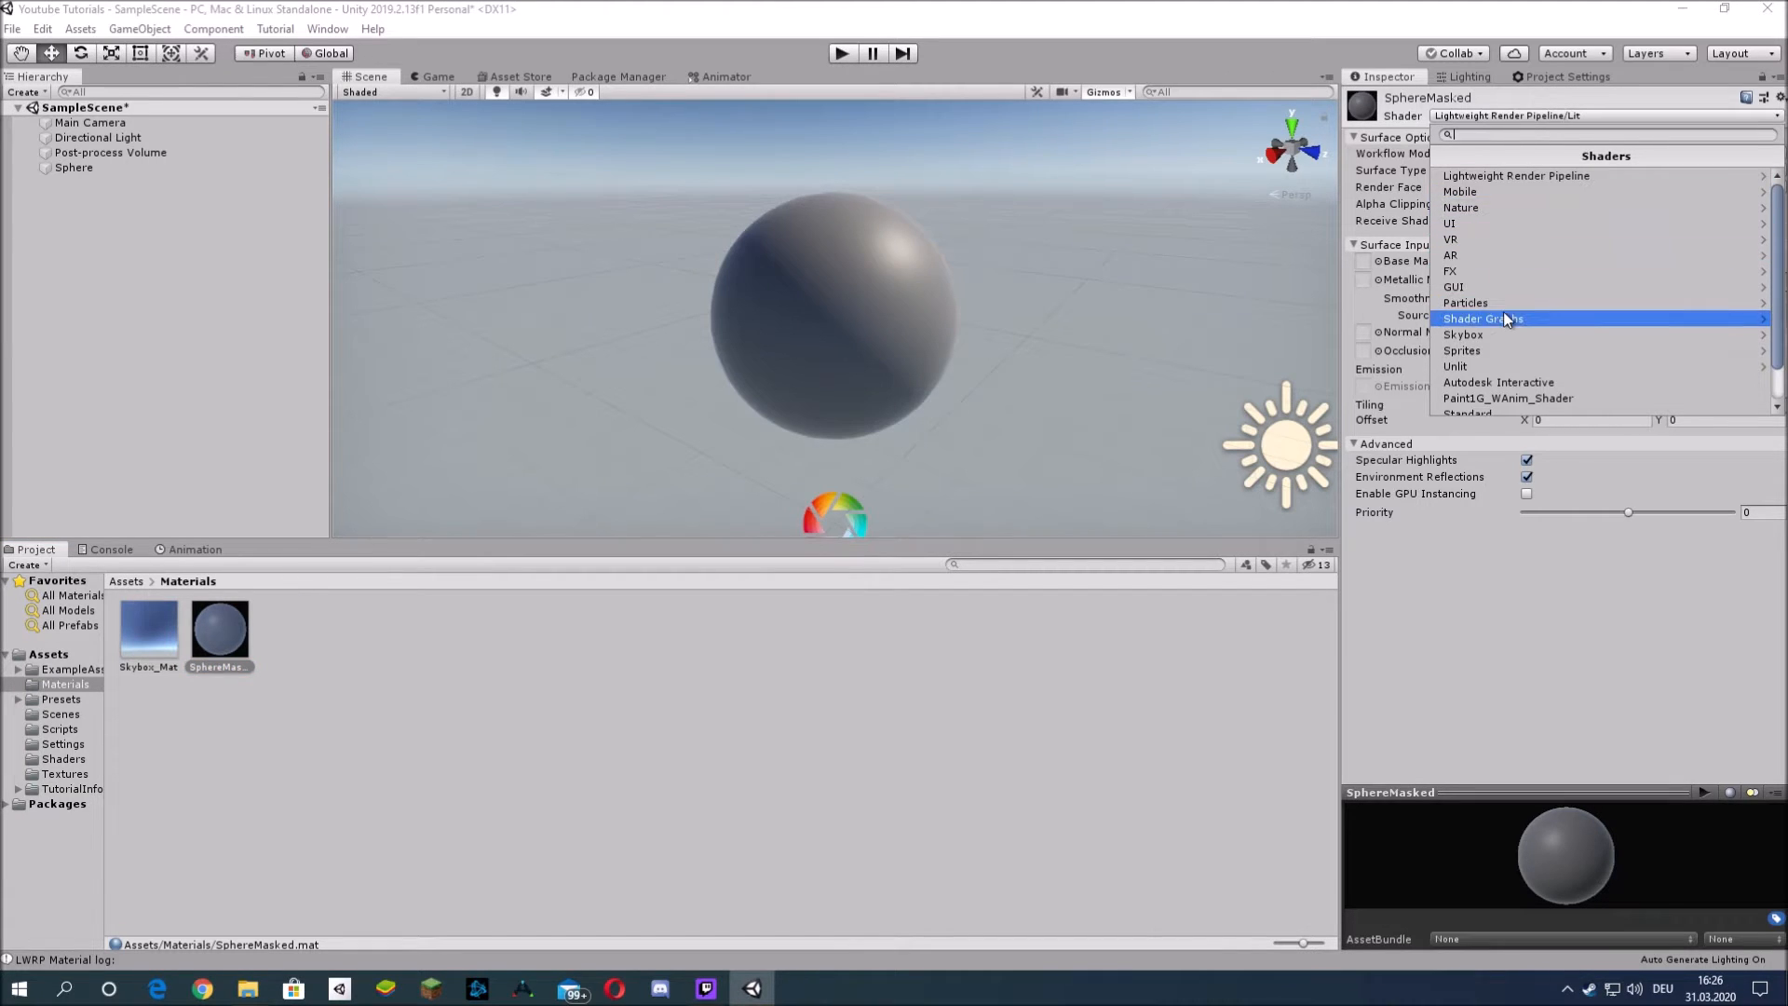
left_click(1503, 313)
left_click(1489, 181)
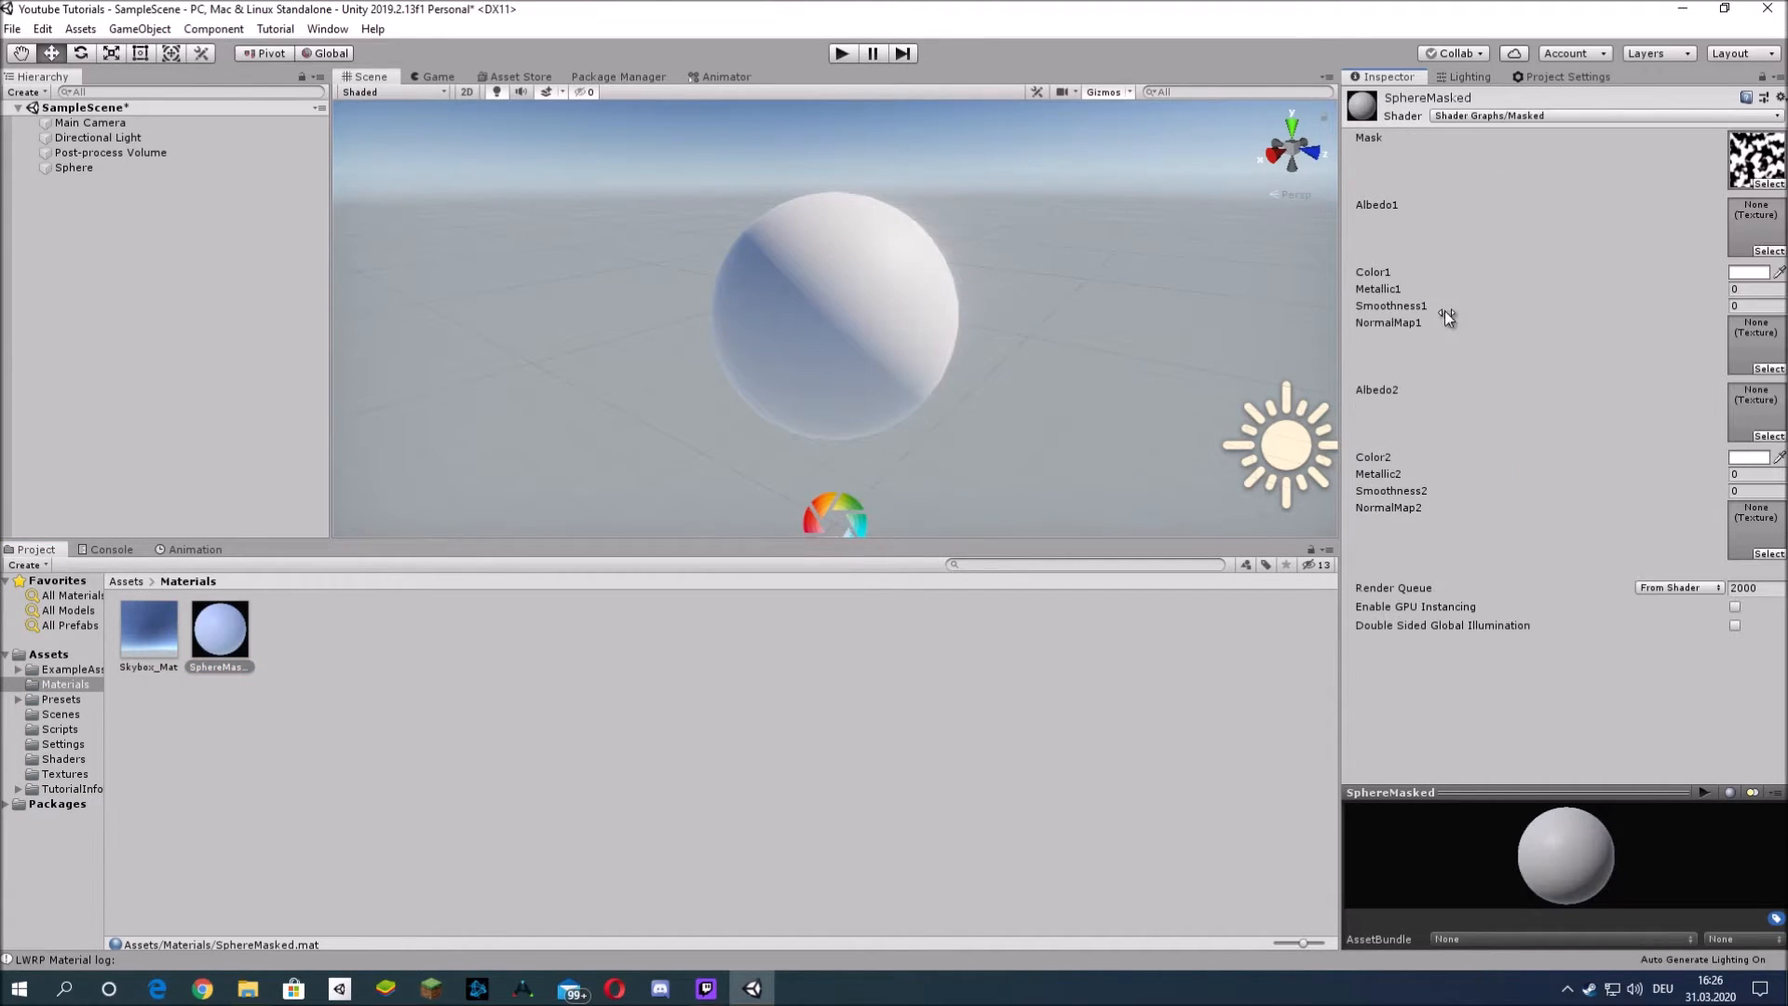
- Set the material's Color1 to red FF0000 and its Color2 to light blue 00D1FF
left_click(1750, 273)
left_click_drag(149, 154, 220, 75)
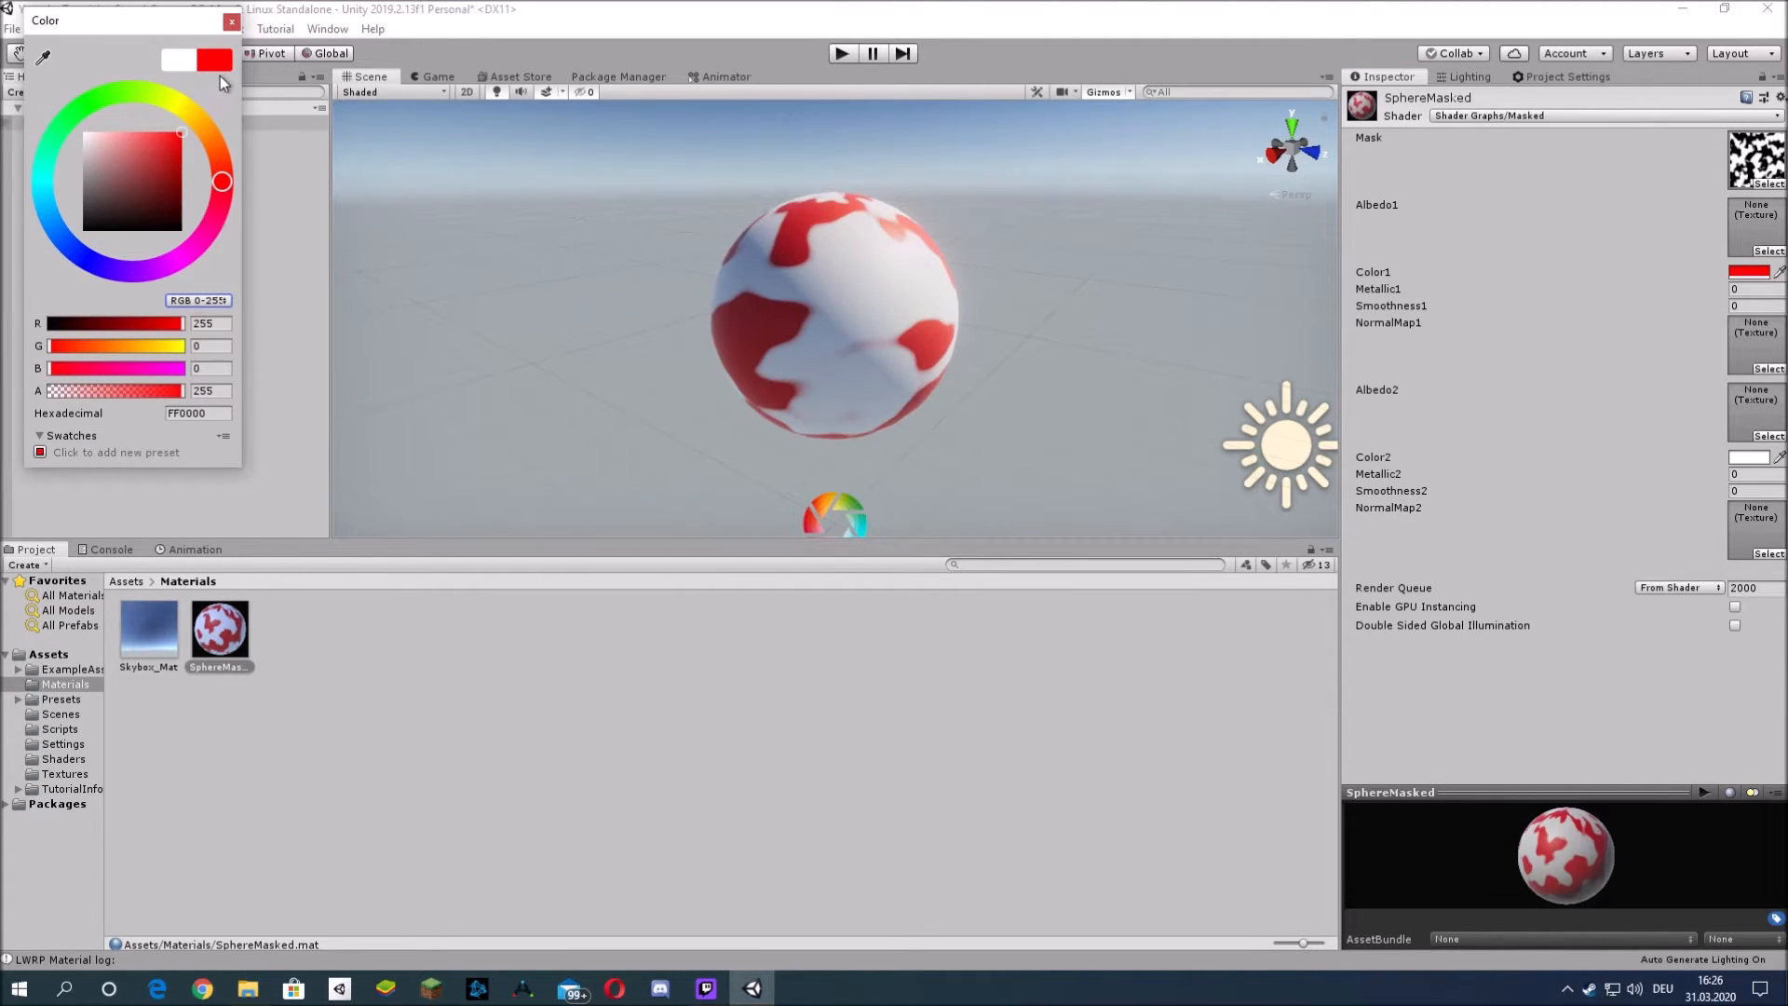
left_click(231, 20)
left_click(1761, 454)
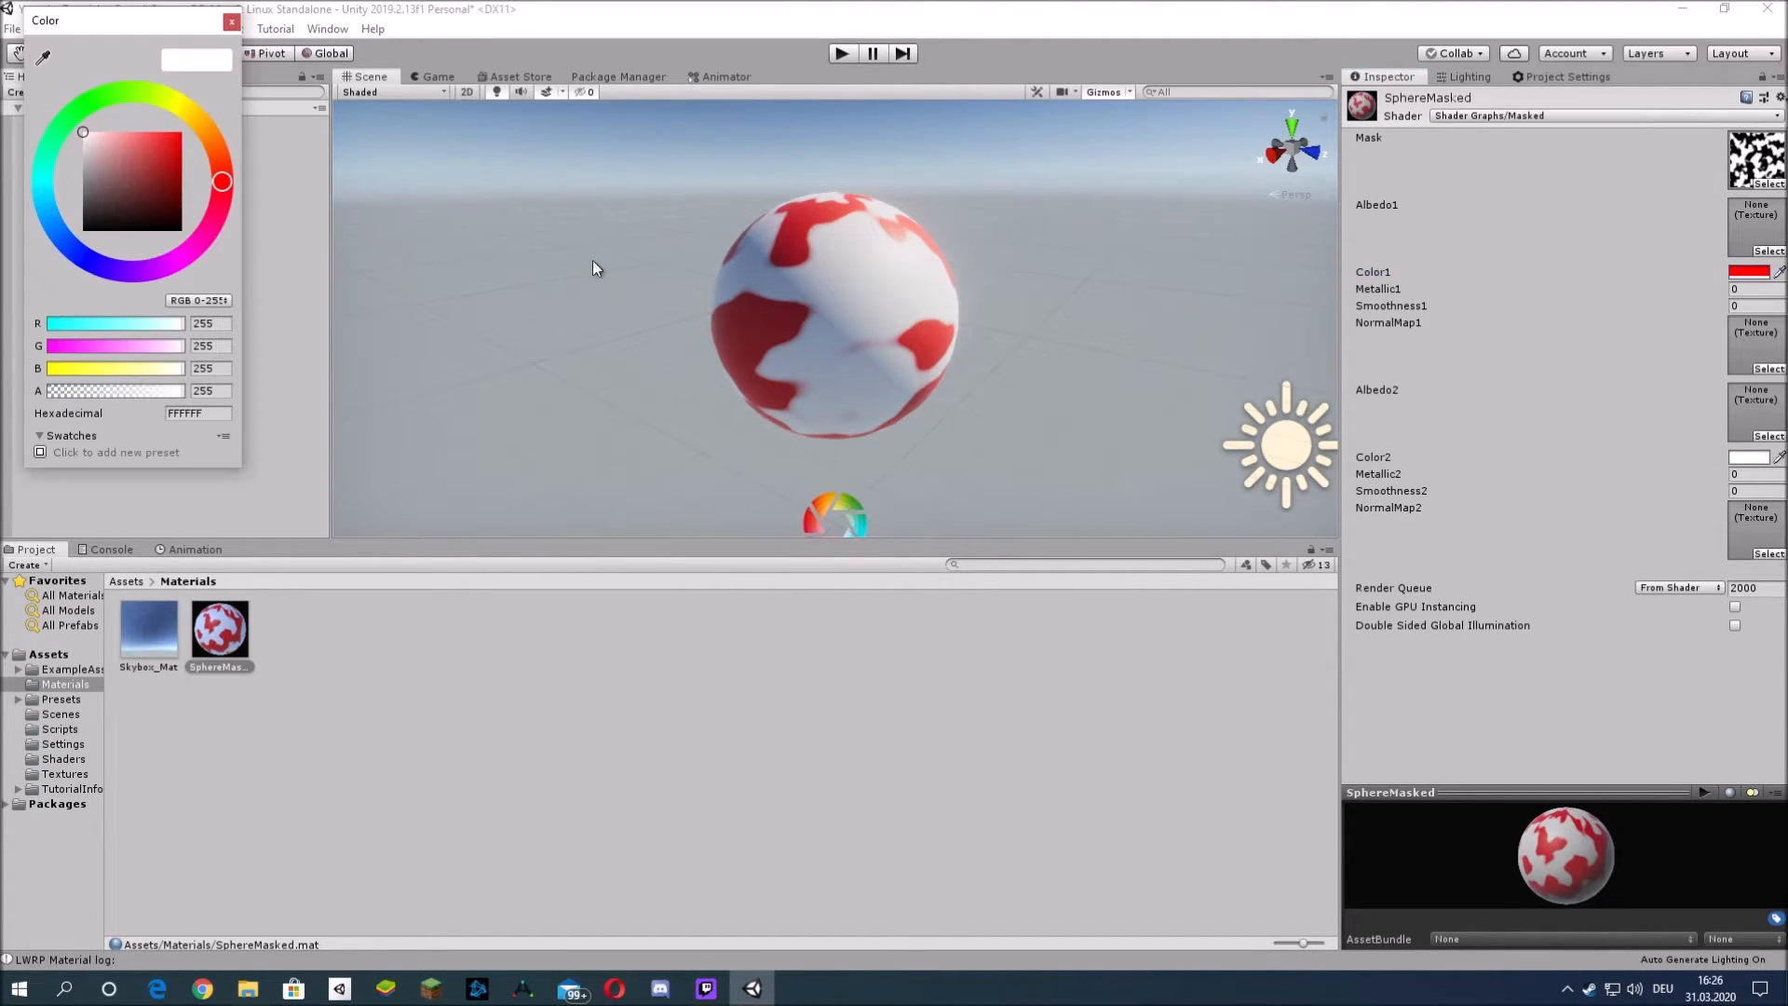
mouse_move(94, 101)
left_mouse_down()
mouse_move(46, 199)
mouse_move(186, 130)
left_mouse_up()
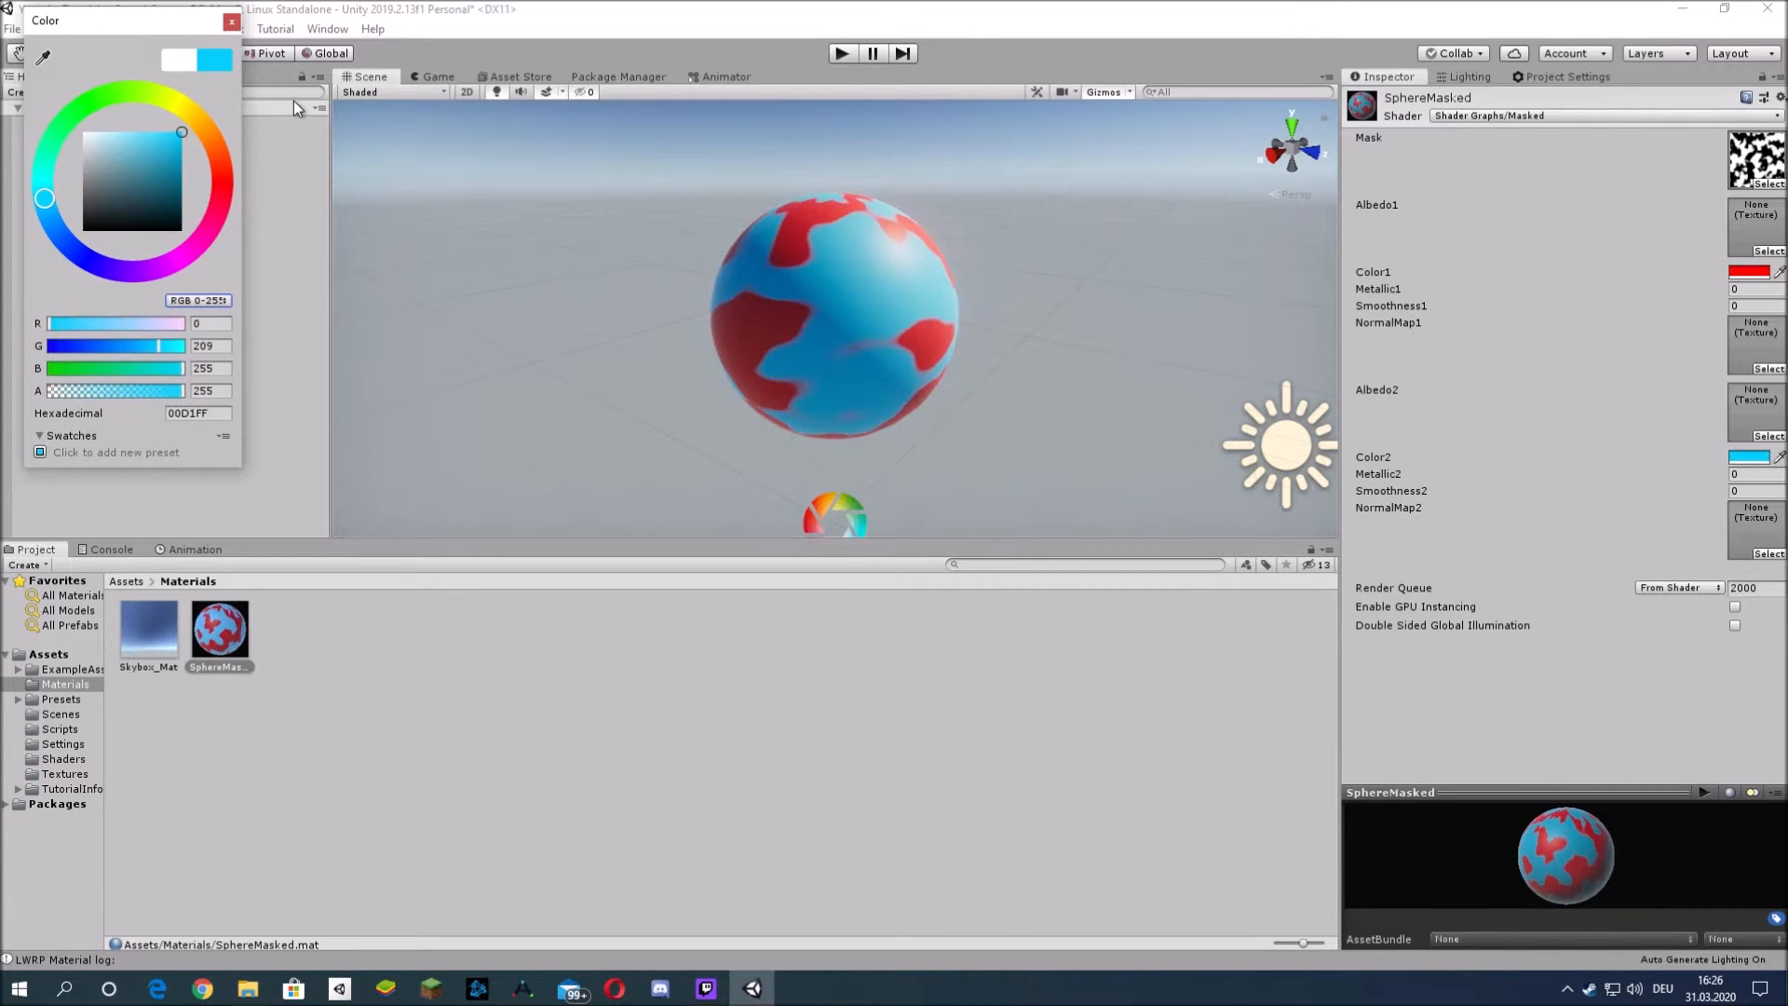
left_click(231, 20)
- Examine how the two colors follow the mask around the sphere, and look at the Mask texture selection
left_click_drag(925, 296, 473, 301, "alt")
key("a")
right_click_drag(473, 301, 853, 296)
key("s")
key("w")
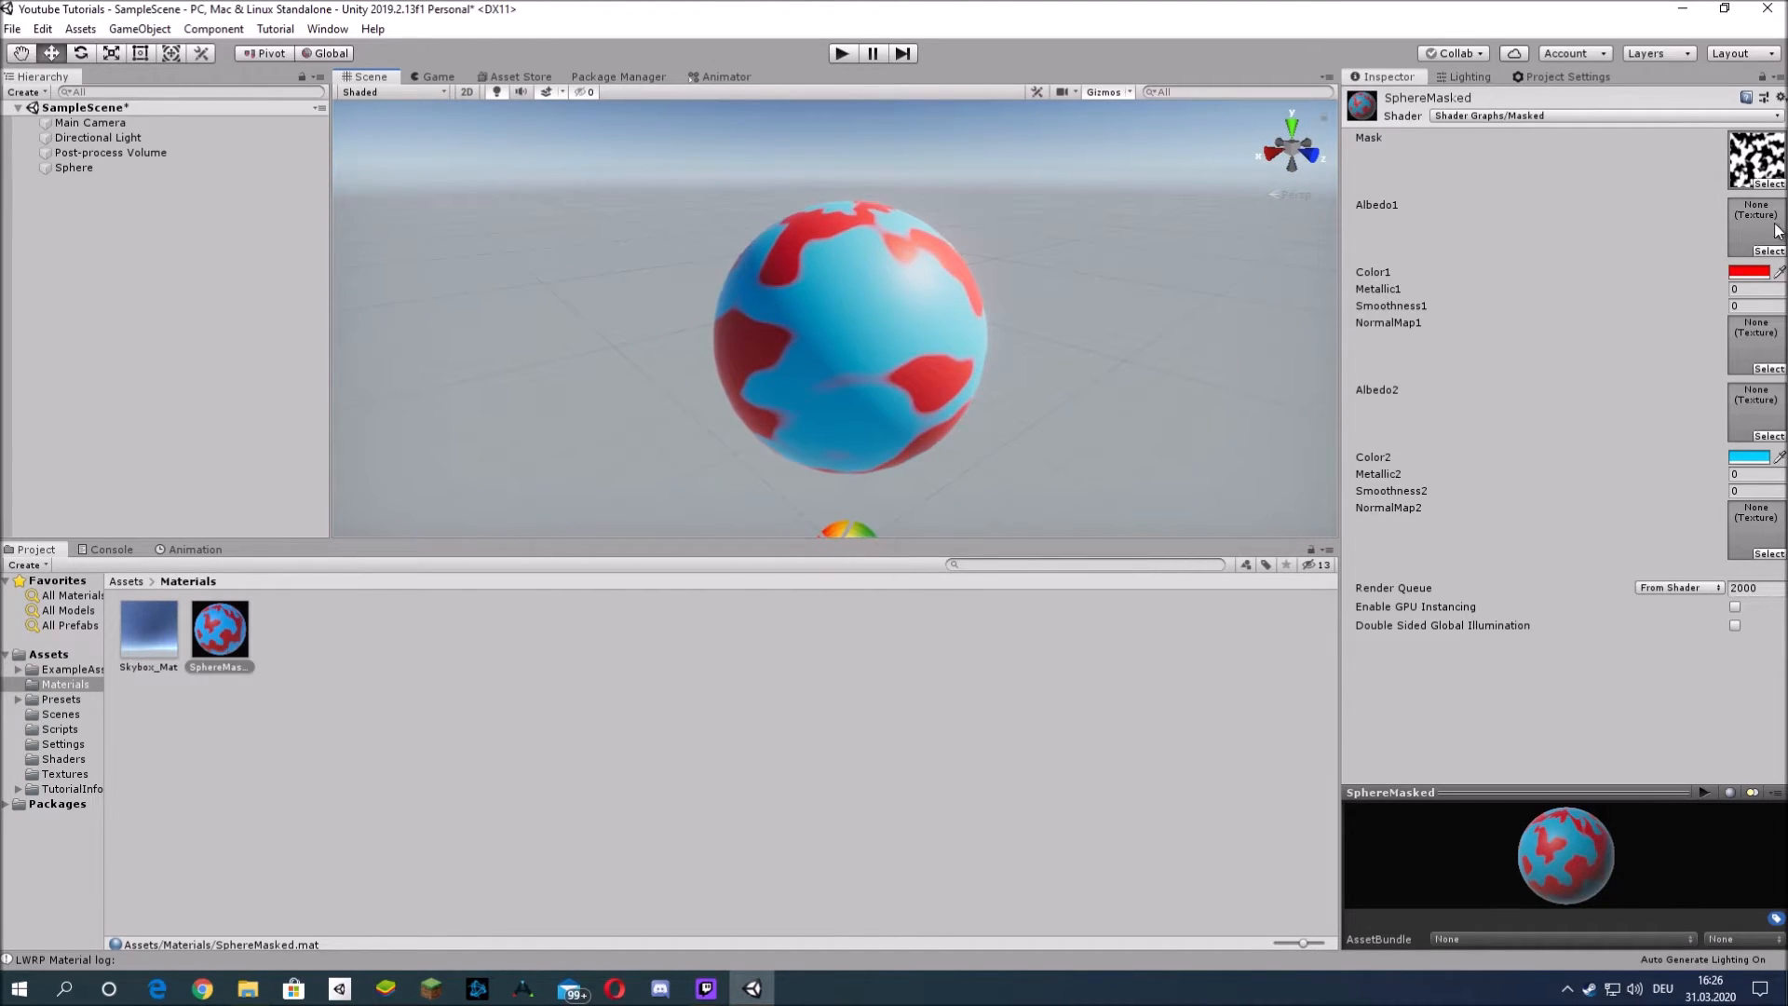
left_click(1770, 183)
left_click(1360, 228)
left_click(1181, 718)
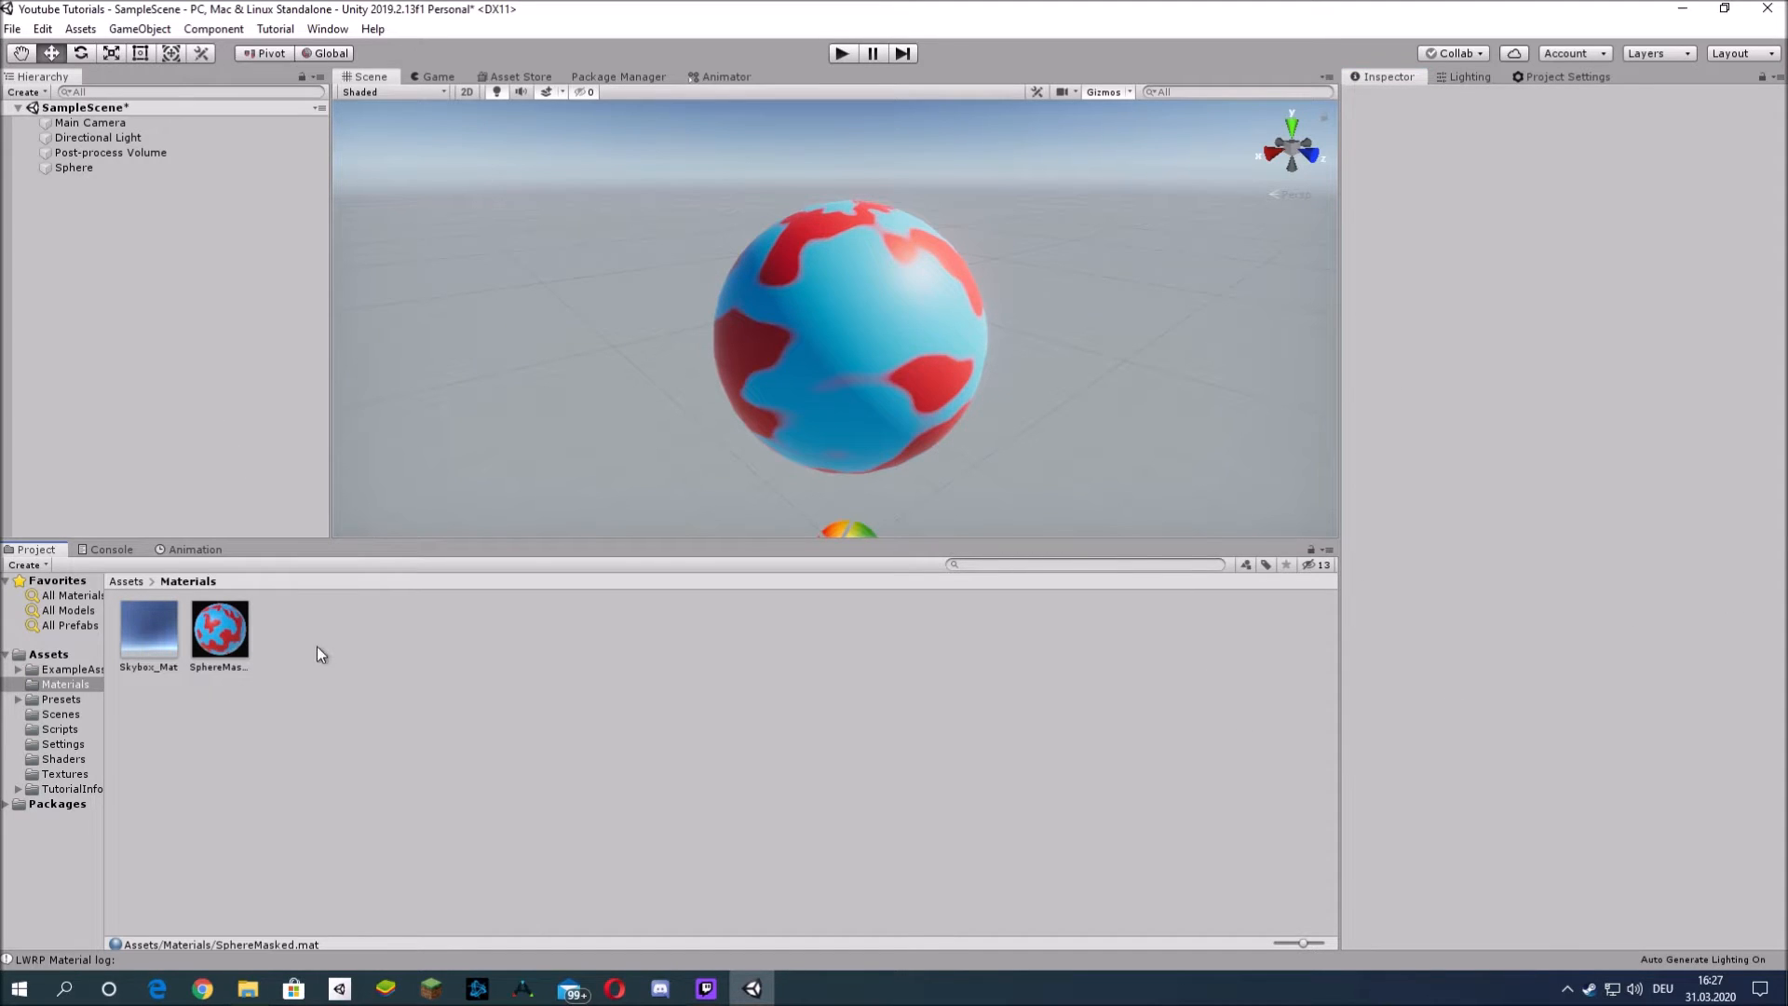
- Open the Masked shader graph in a maximized window and move the PBR Master node farther away from the albedo Add node
left_click(233, 631)
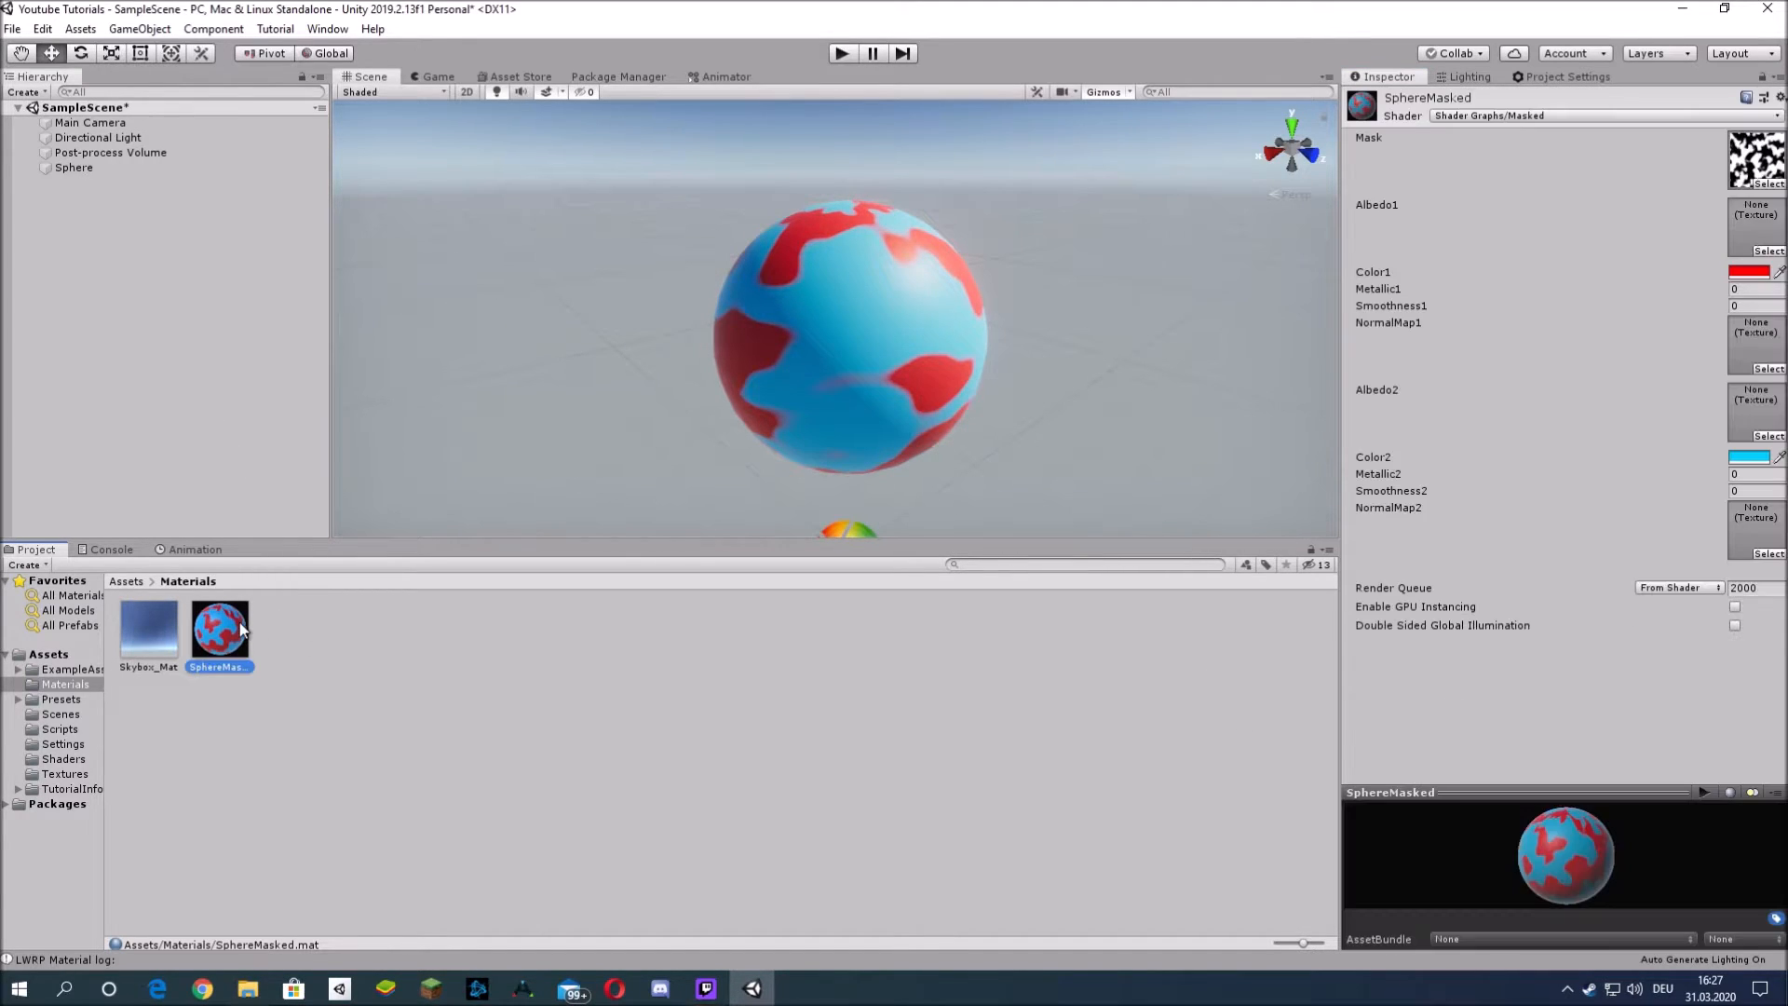
left_click(65, 759)
double_click(147, 634)
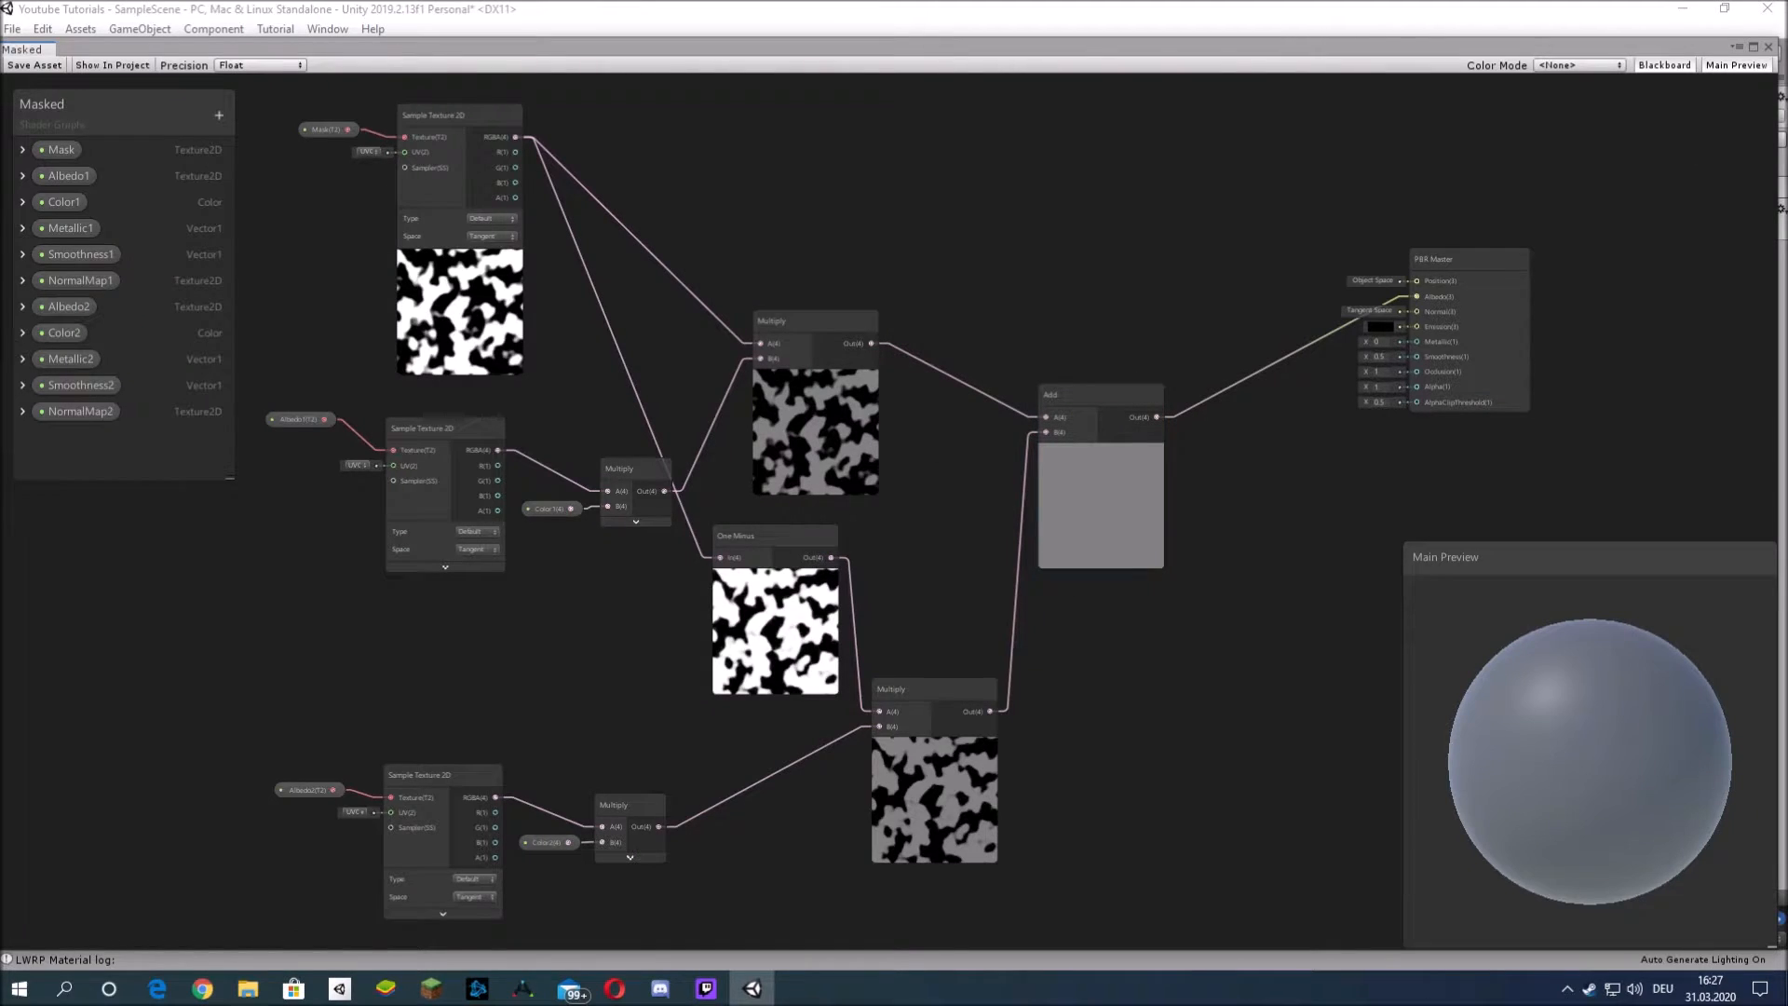
left_click(1754, 46)
scroll(1058, 320, "down", 4)
middle_click_drag(1021, 377, 1018, 377)
left_click_drag(1054, 251, 1193, 261)
scroll(970, 393, "up", 1)
middle_click_drag(1056, 334, 864, 458)
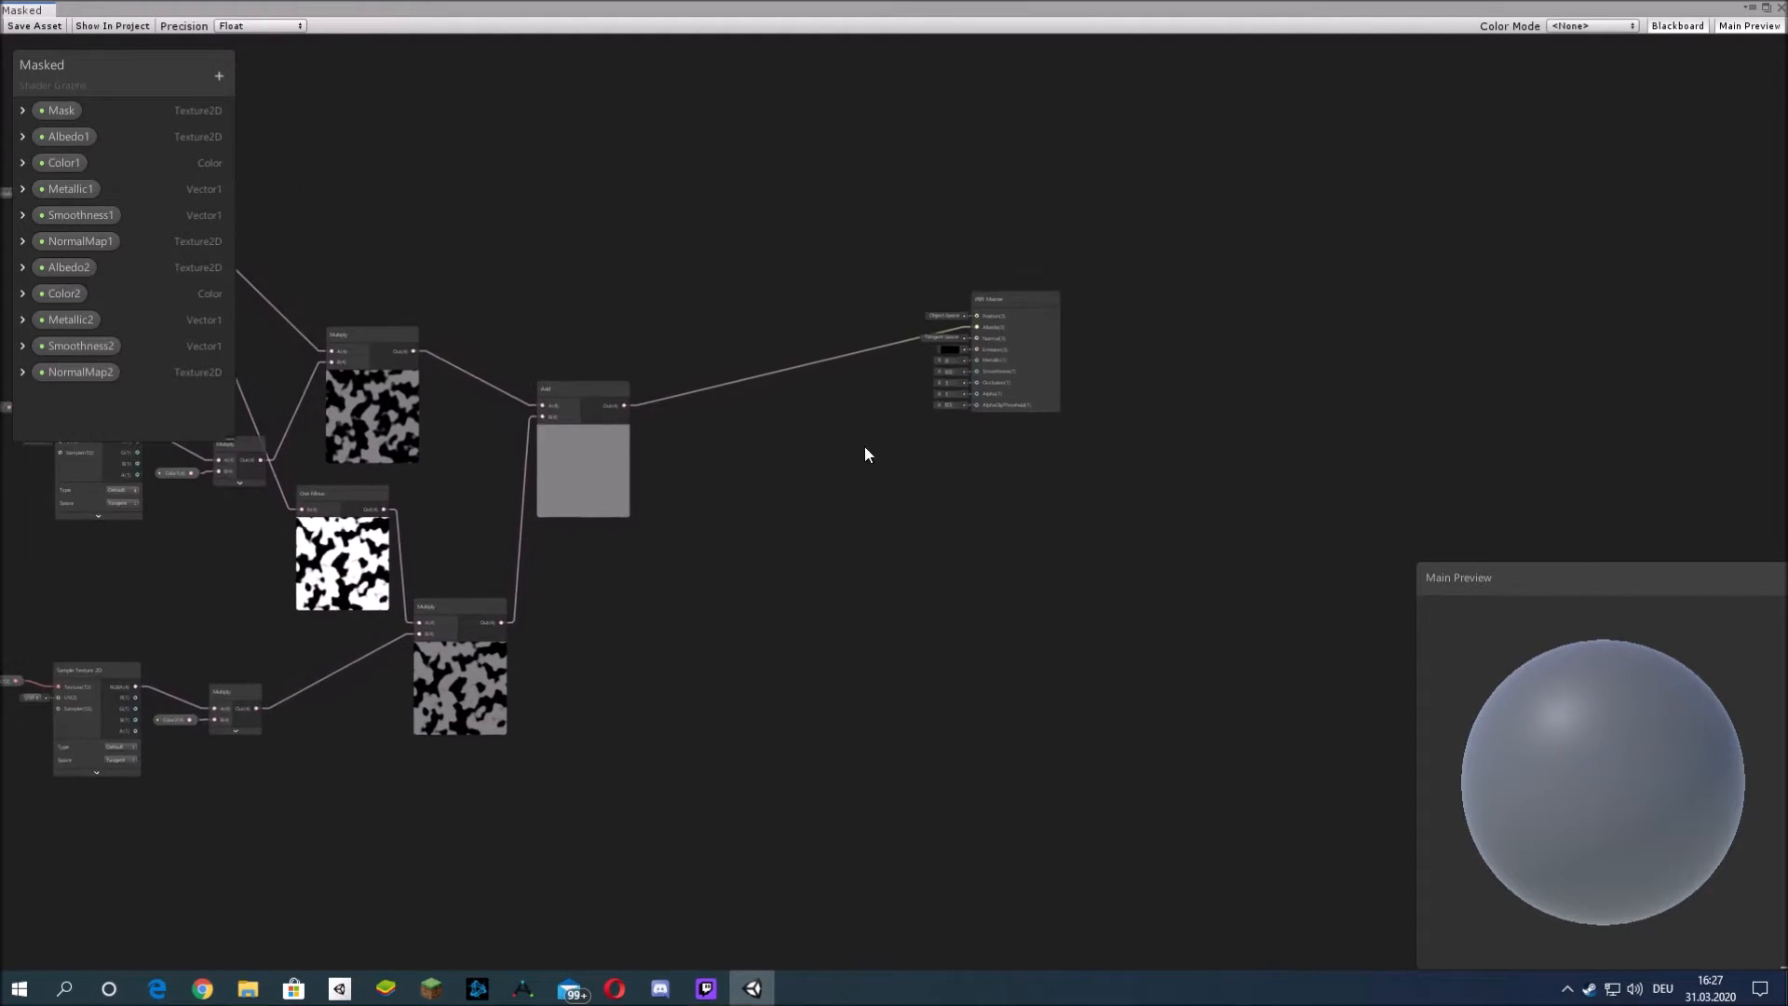
- Create a Multiply node fed by the mask texture's RGBA output and connect the Metallic1 property to its B input
scroll(851, 431, "up", 2)
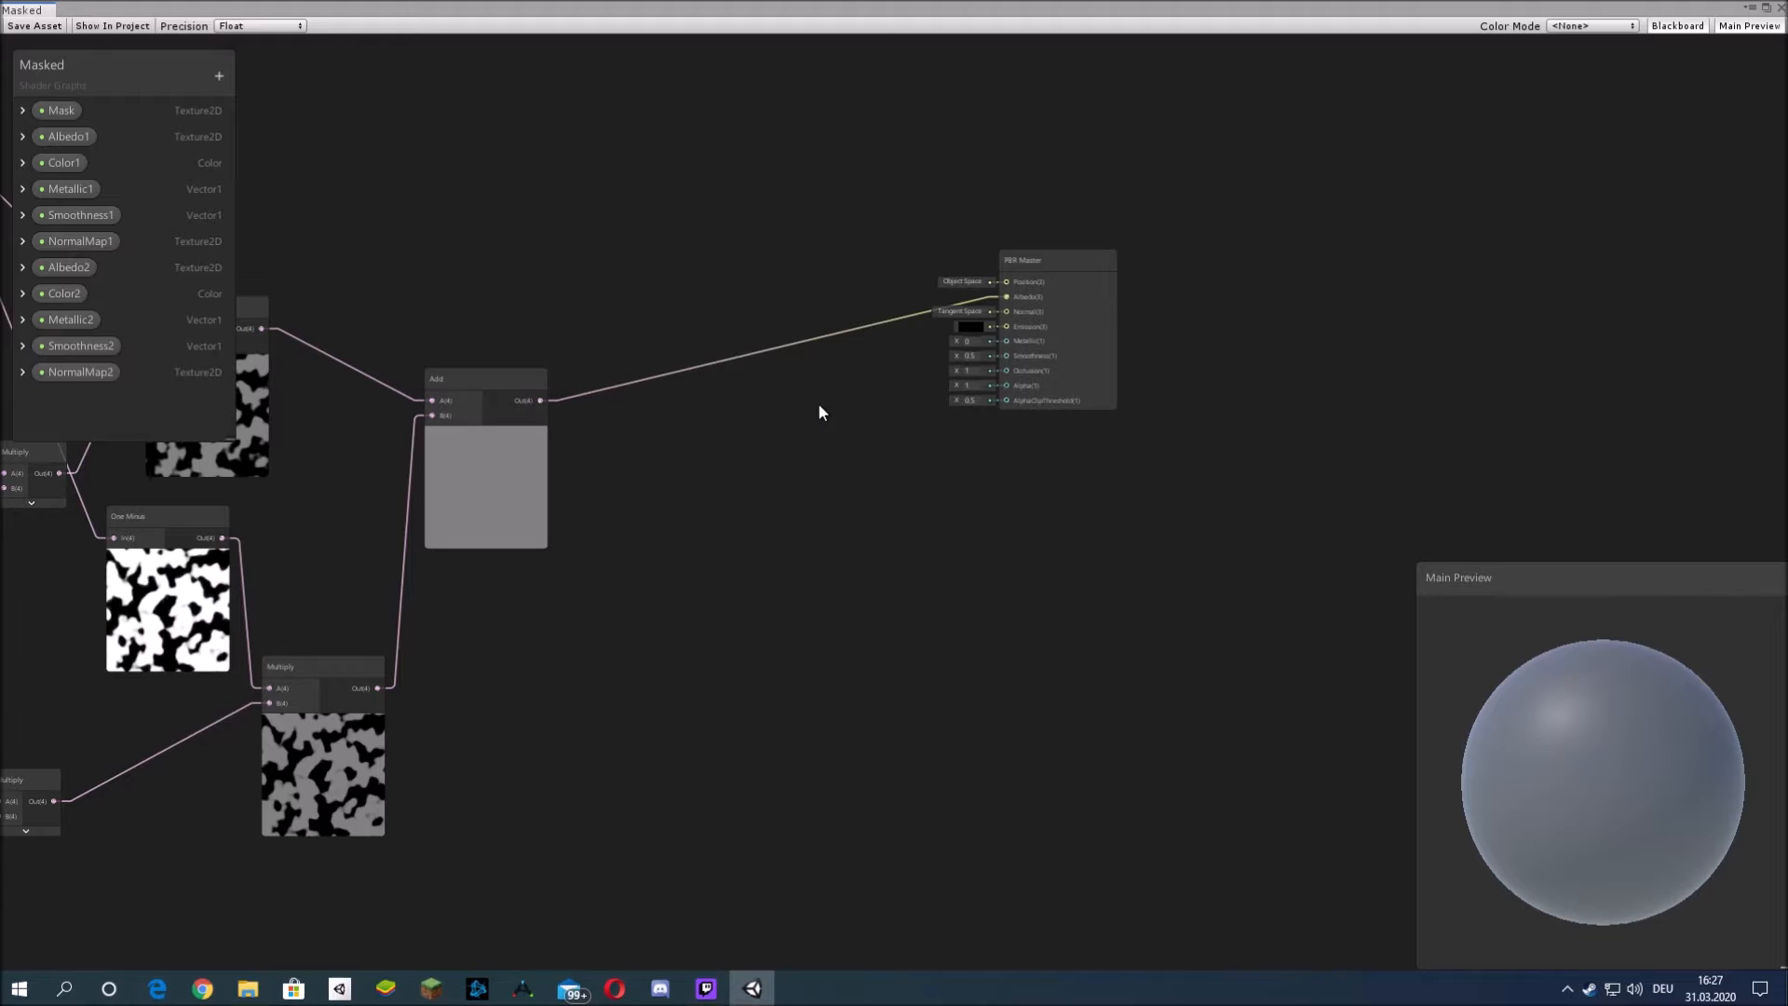
middle_click_drag(782, 415, 1065, 430)
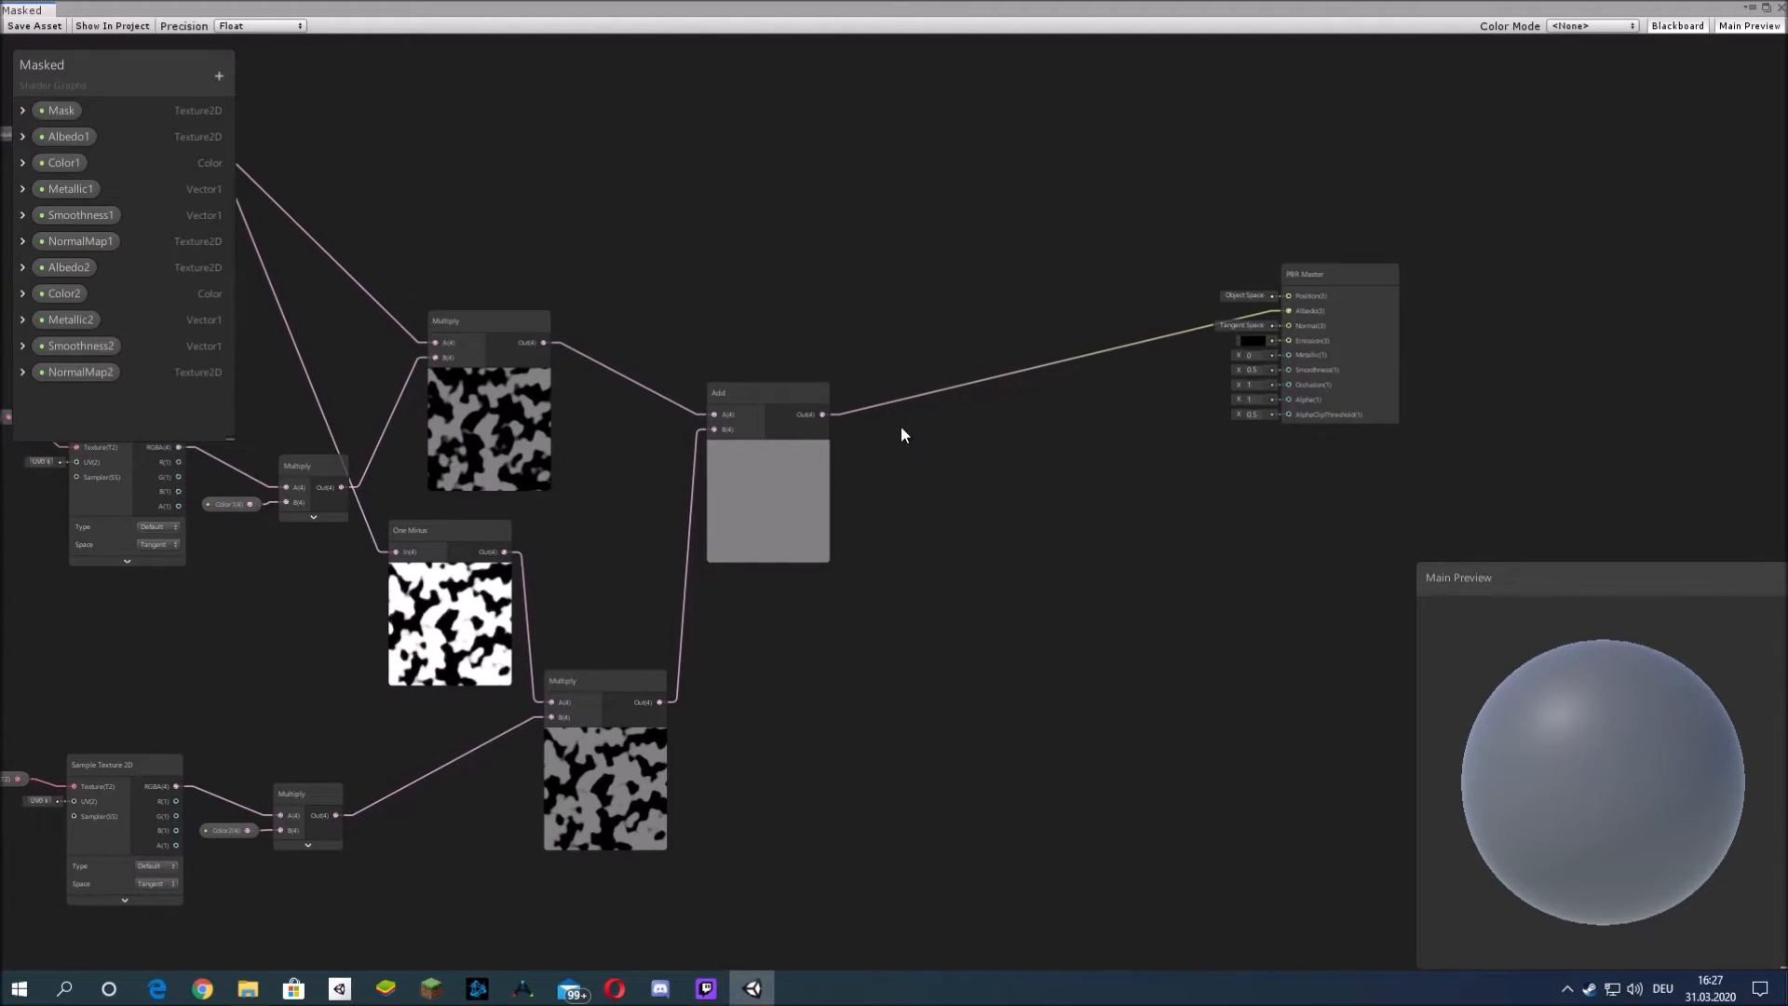
middle_click_drag(954, 426, 1146, 441)
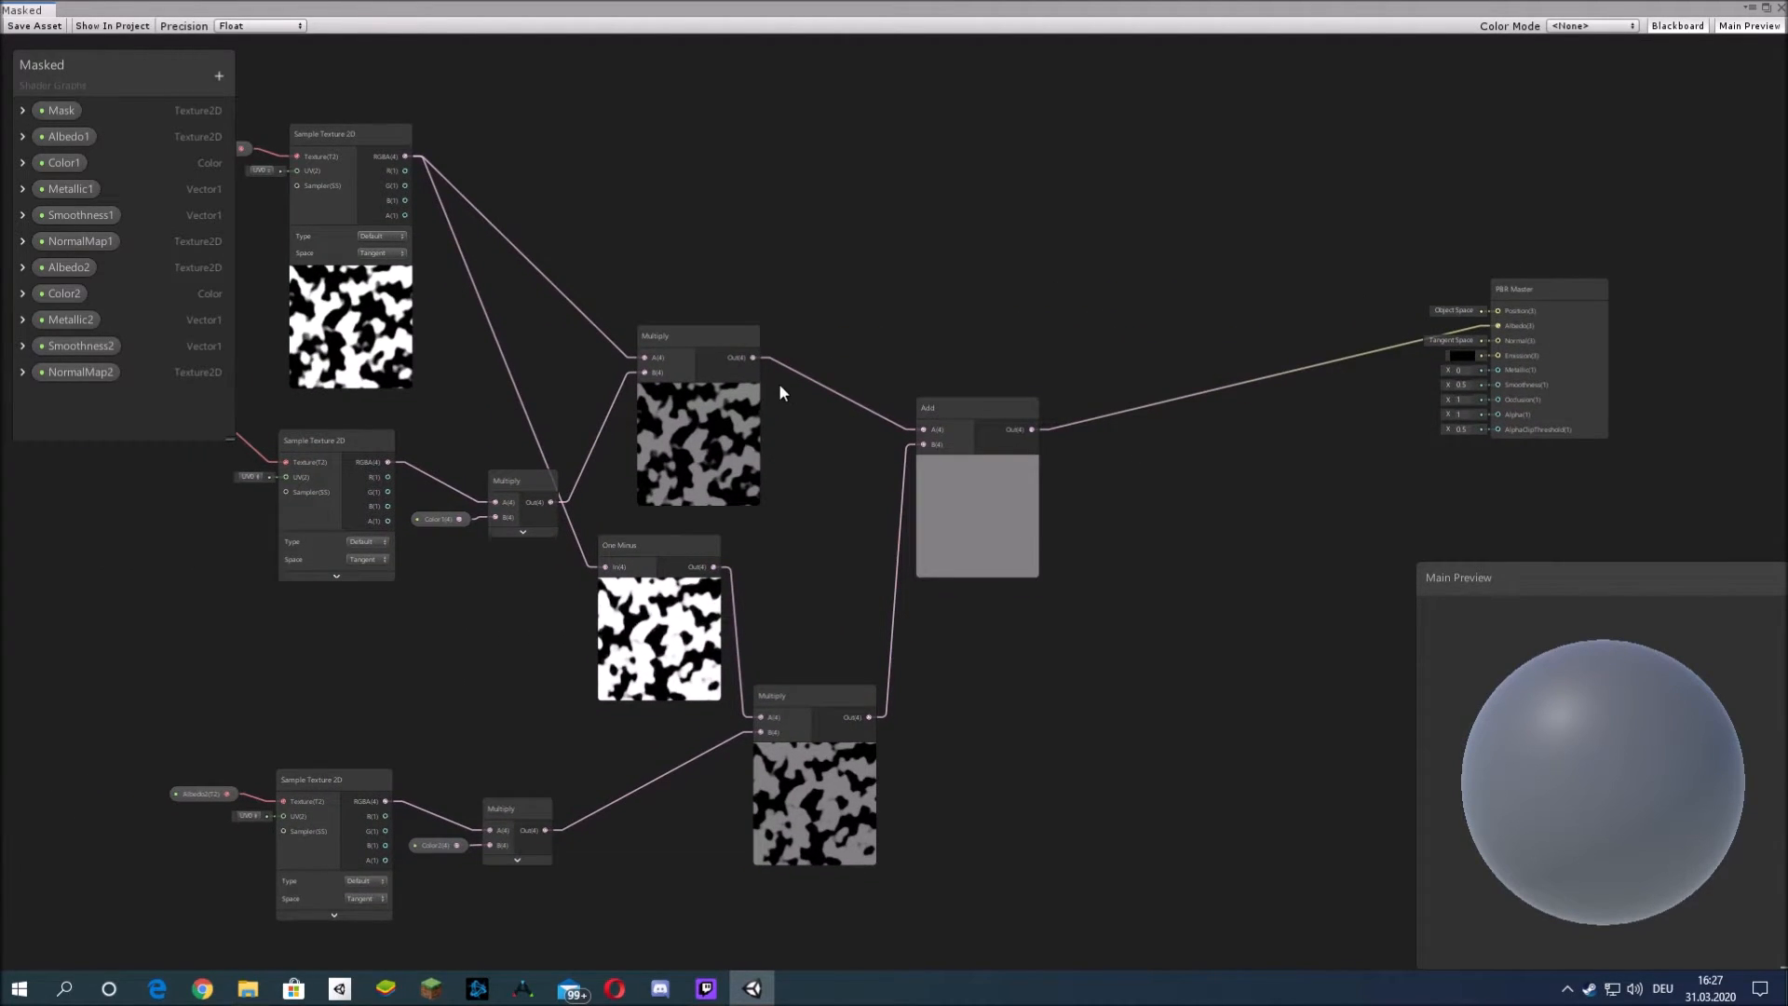
middle_click_drag(857, 328, 803, 327)
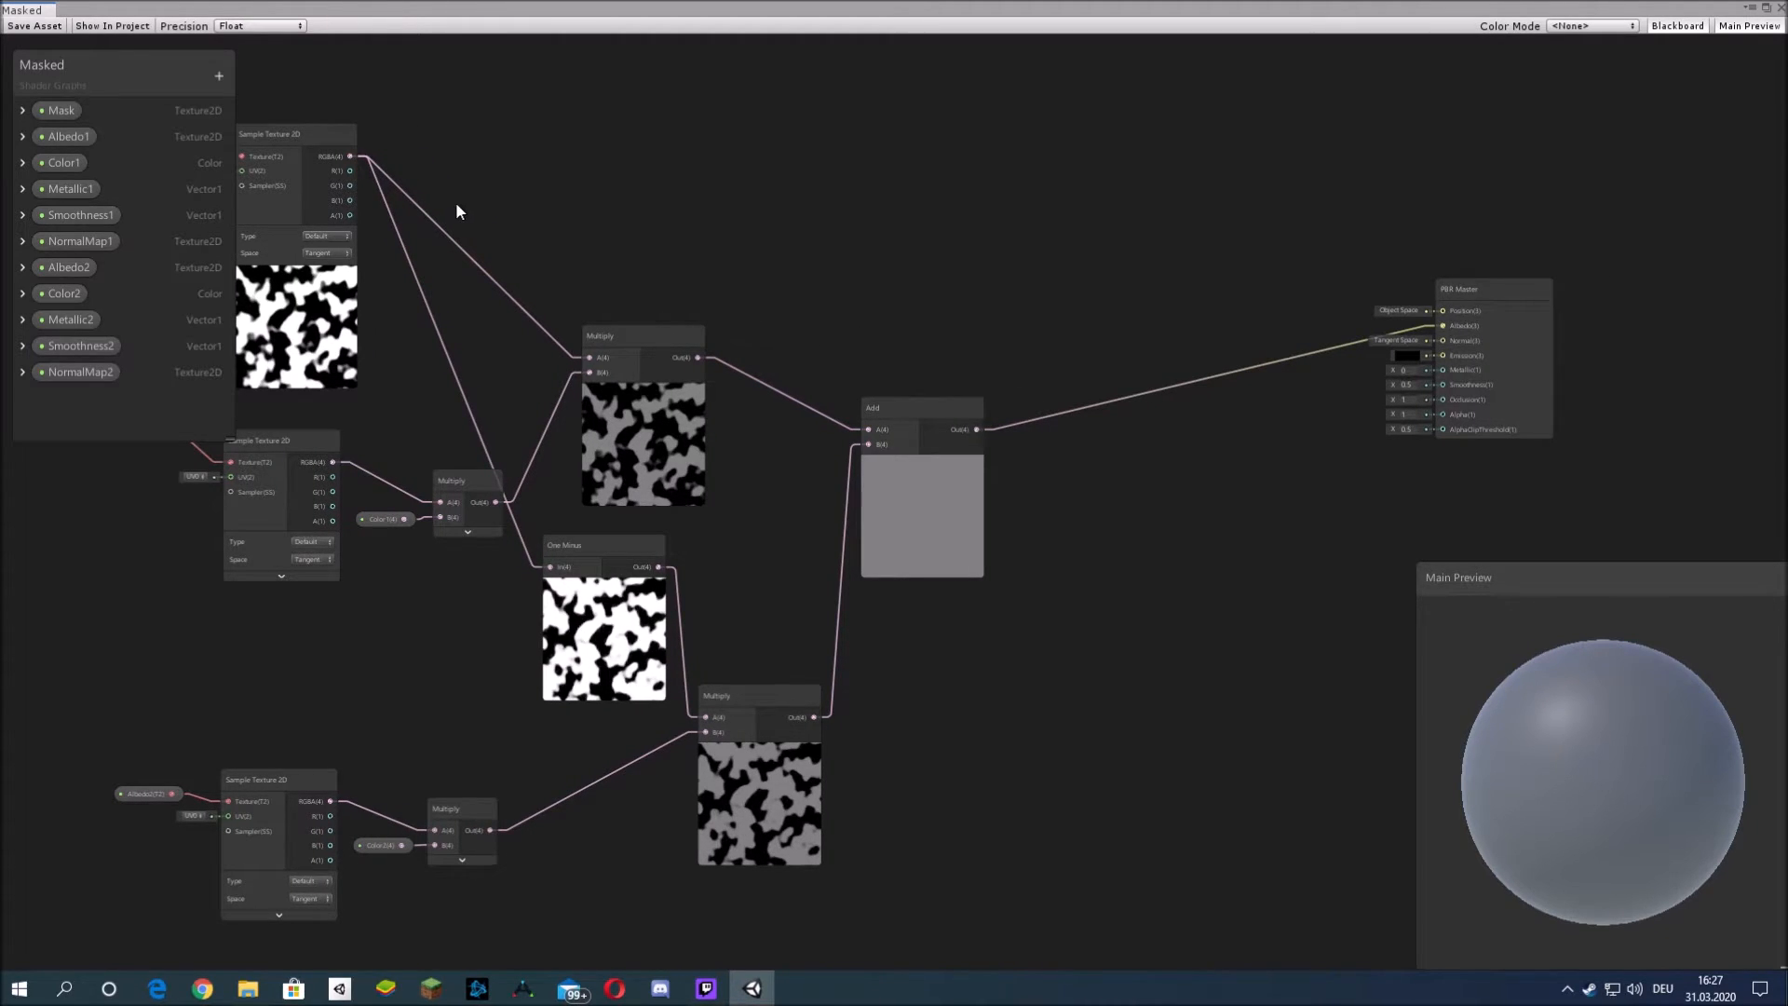
left_click_drag(350, 155, 833, 170)
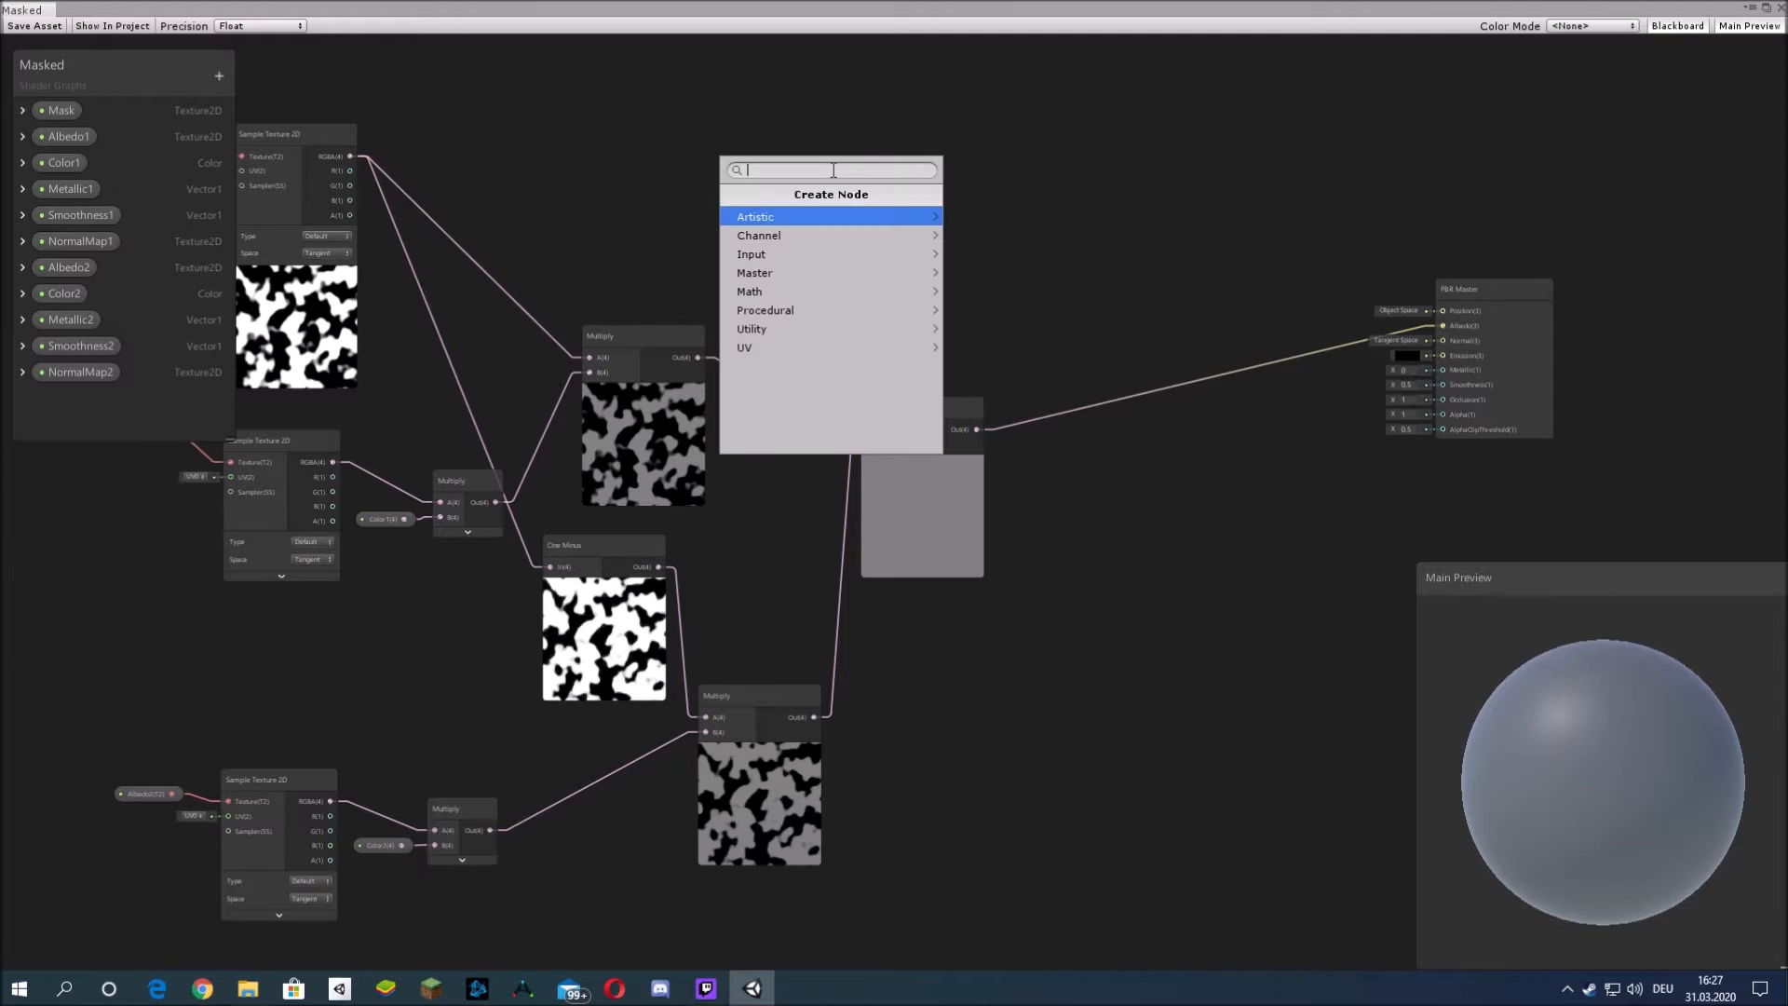
type("mult")
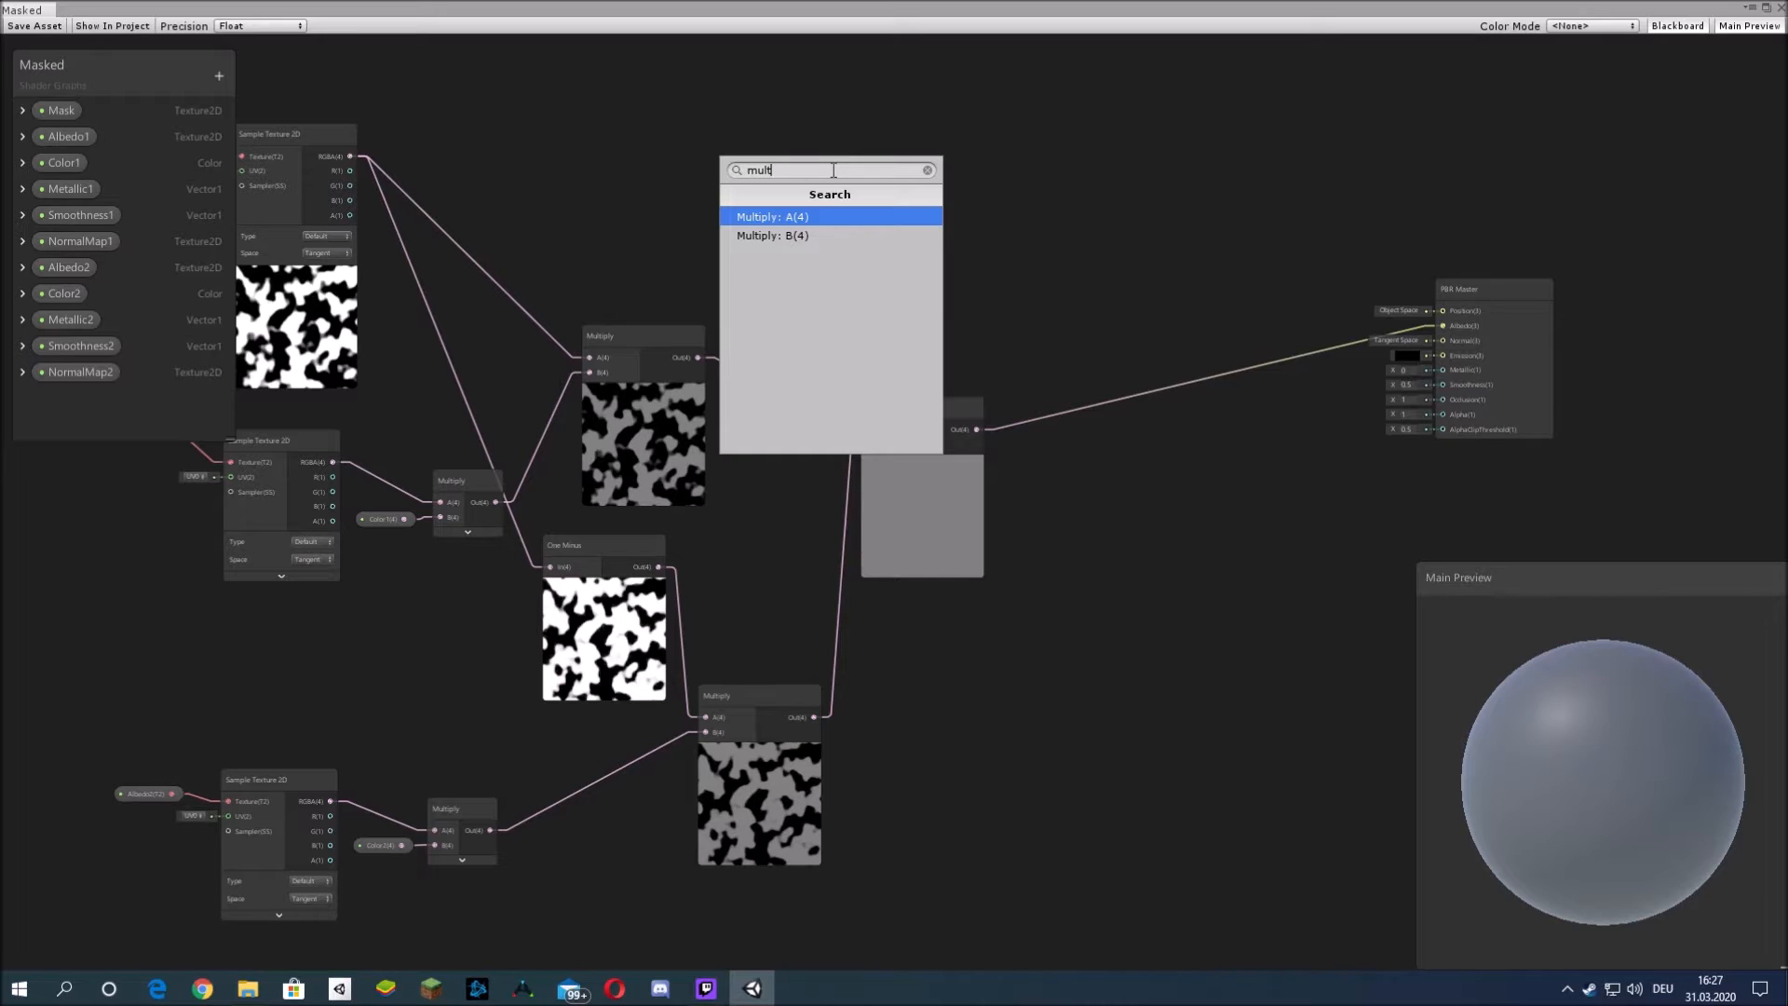
key("Return")
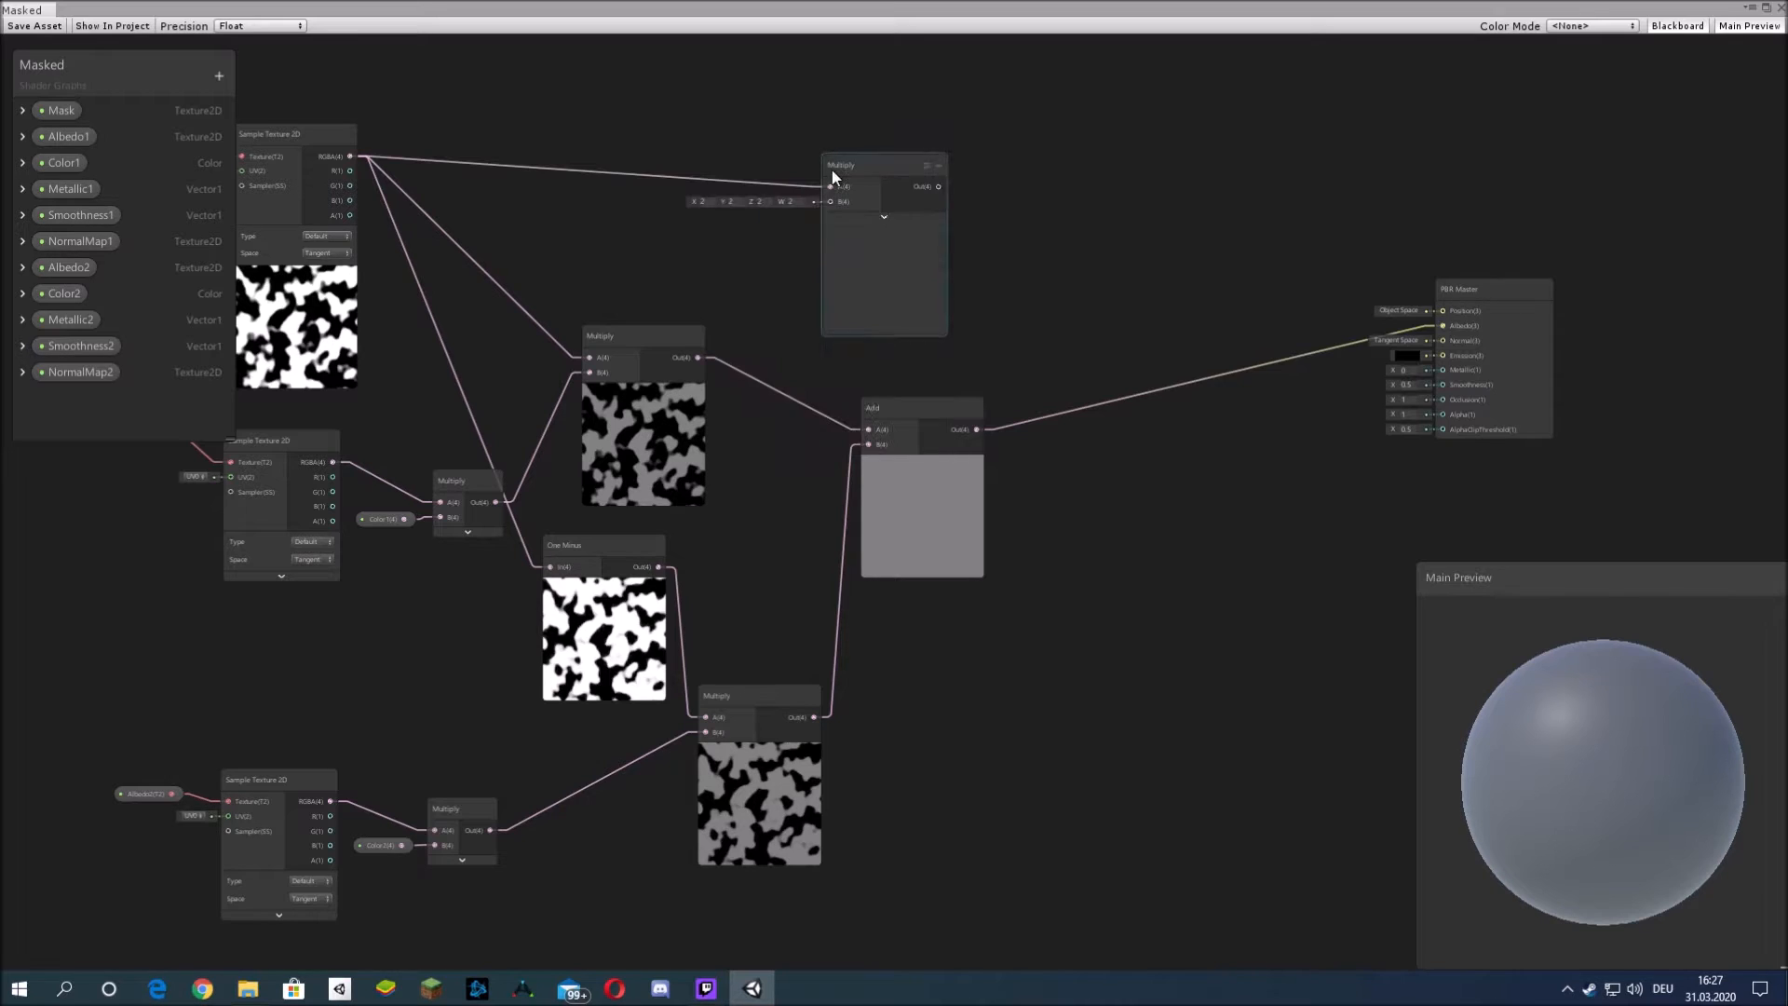
left_click_drag(56, 191, 830, 201)
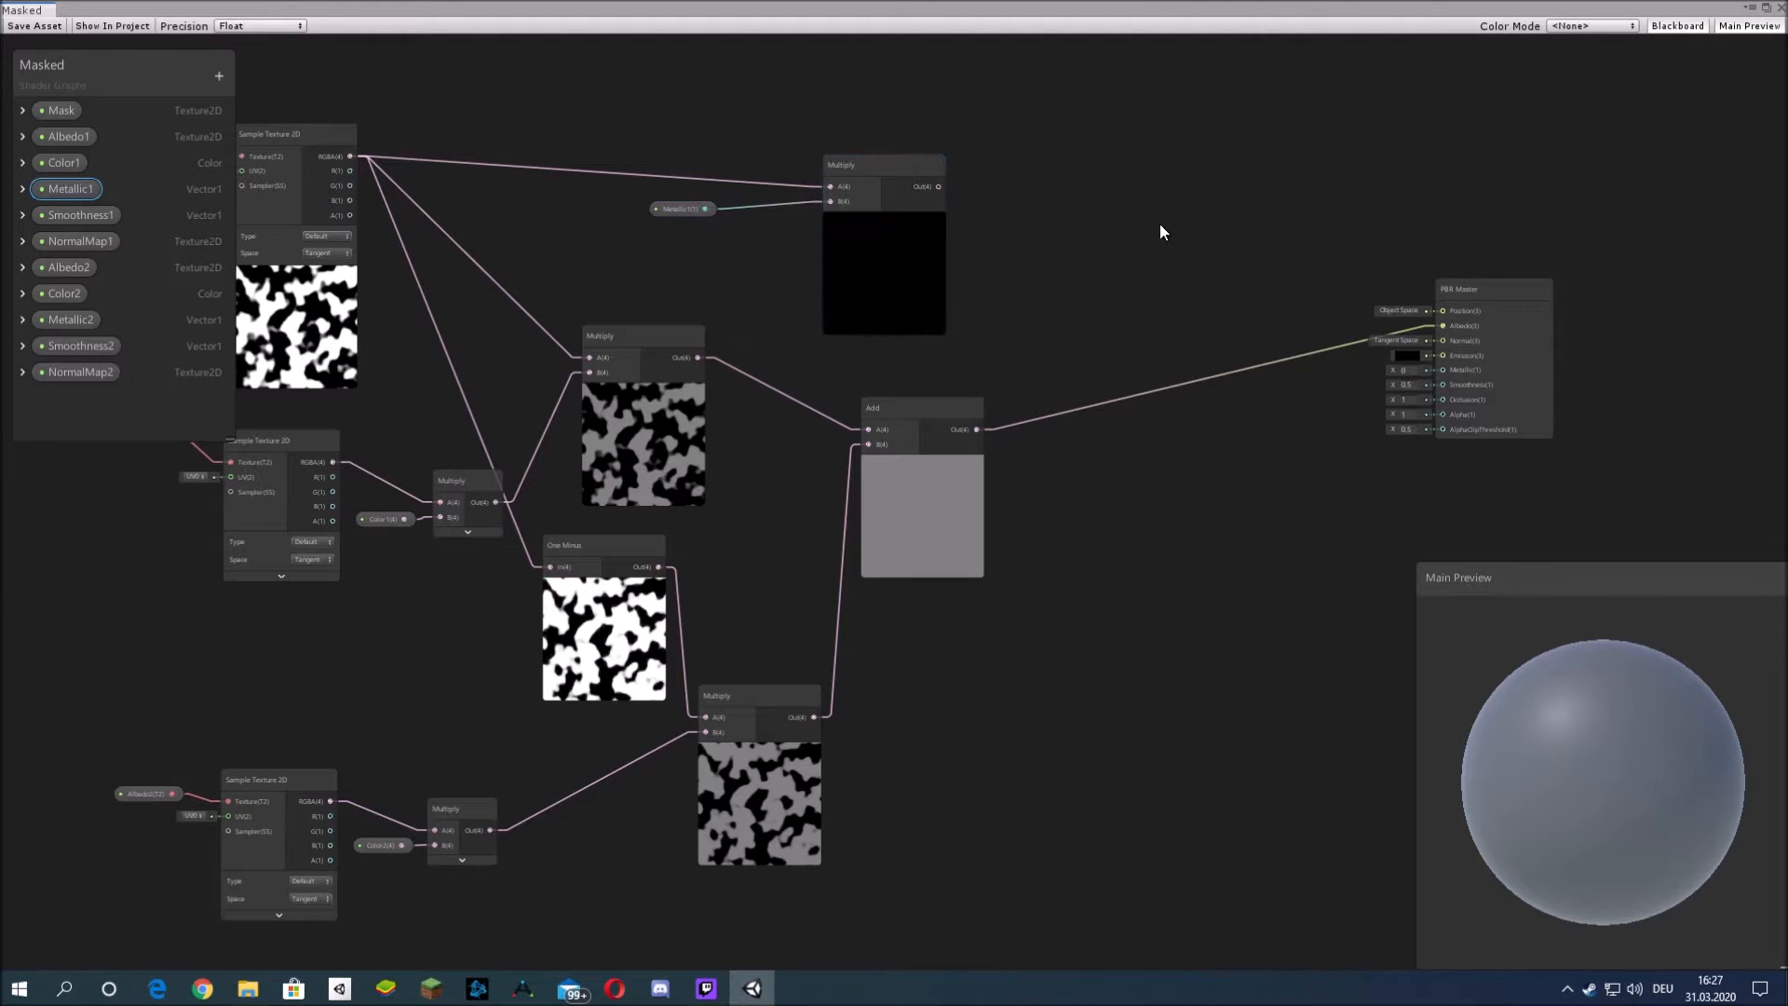
- Create an Add node with the Metallic1 Multiply output connected to its A input
middle_click_drag(1161, 227, 830, 235)
left_click_drag(658, 187, 830, 291)
type("add")
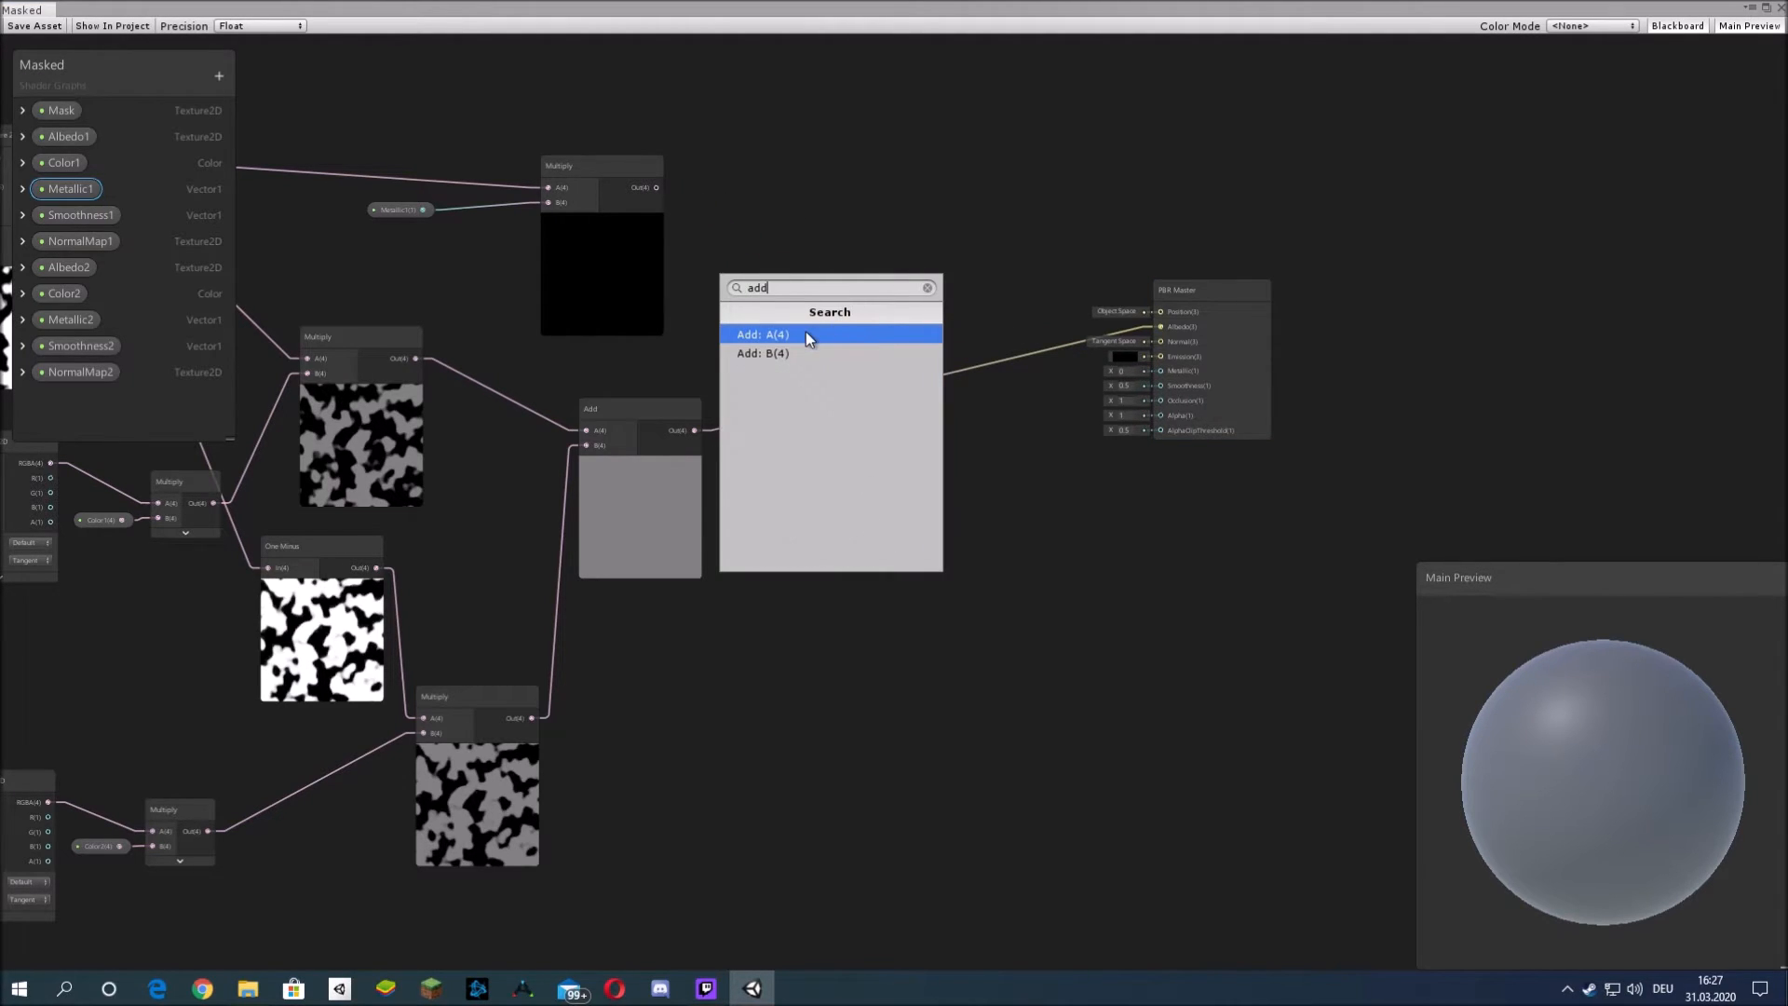
left_click(807, 334)
- Create a Multiply node from the One Minus output, arrange it below the Metallic1 Multiply, and connect Metallic2 to its B input
middle_click_drag(935, 552, 1034, 568)
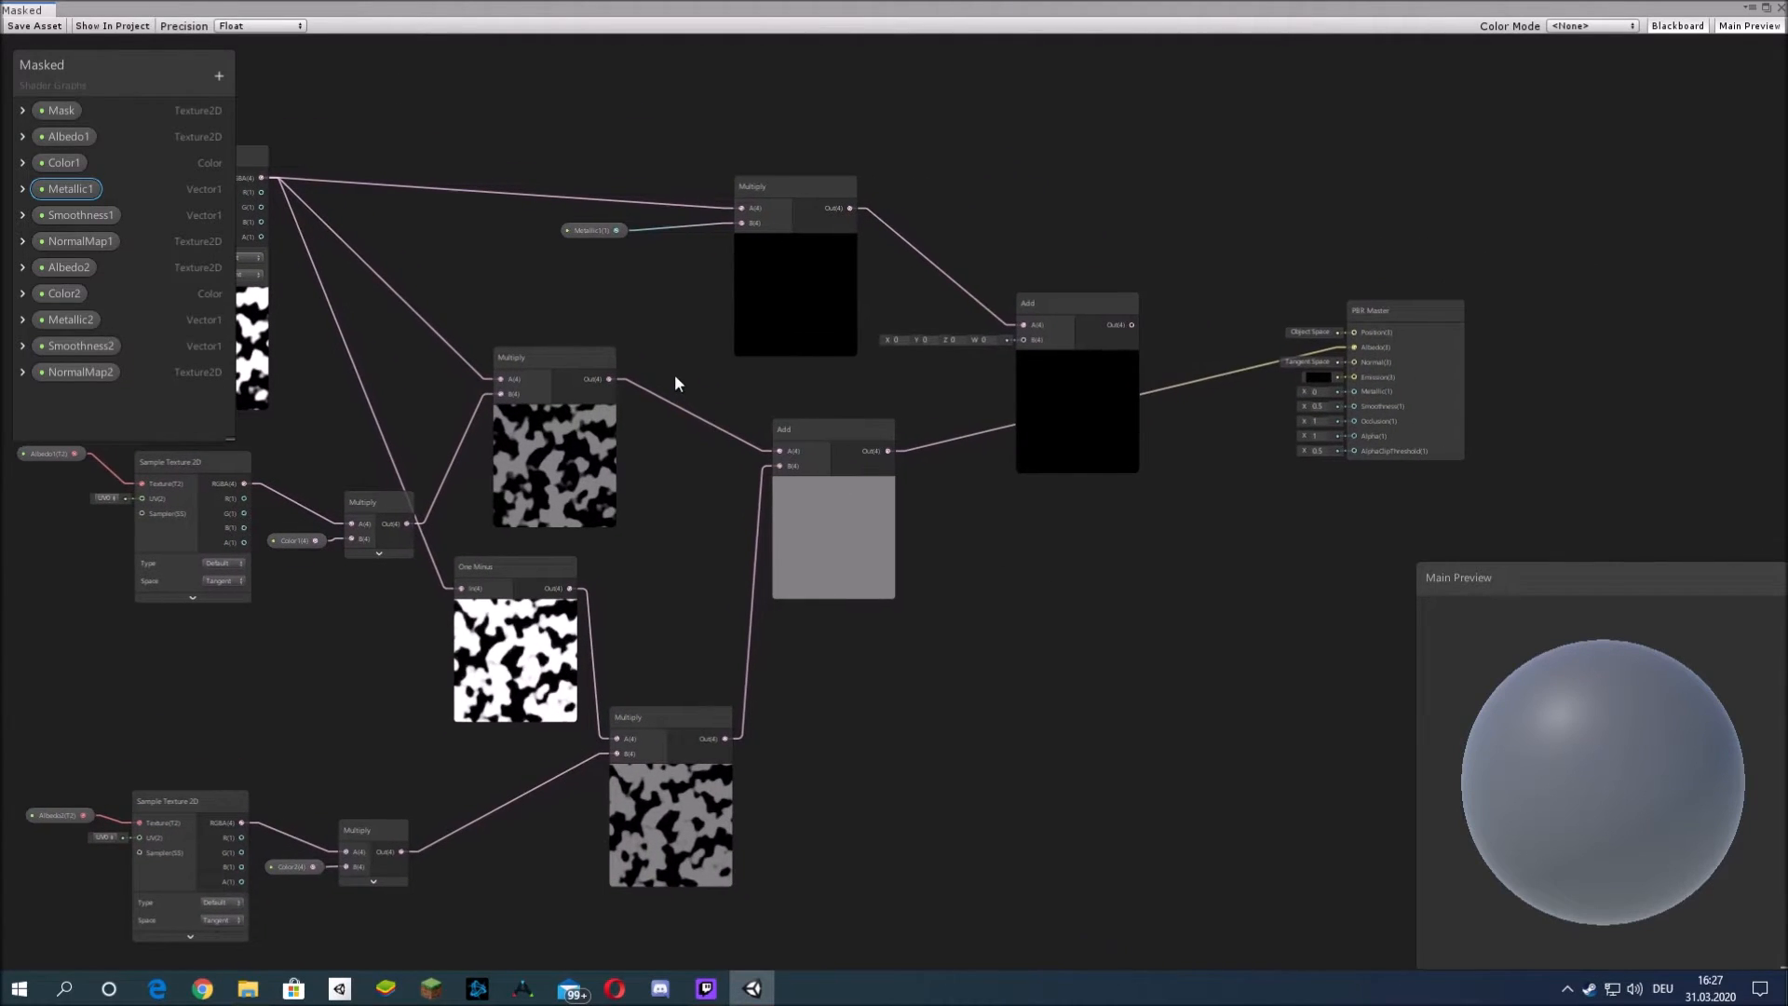
middle_click_drag(677, 376, 911, 384)
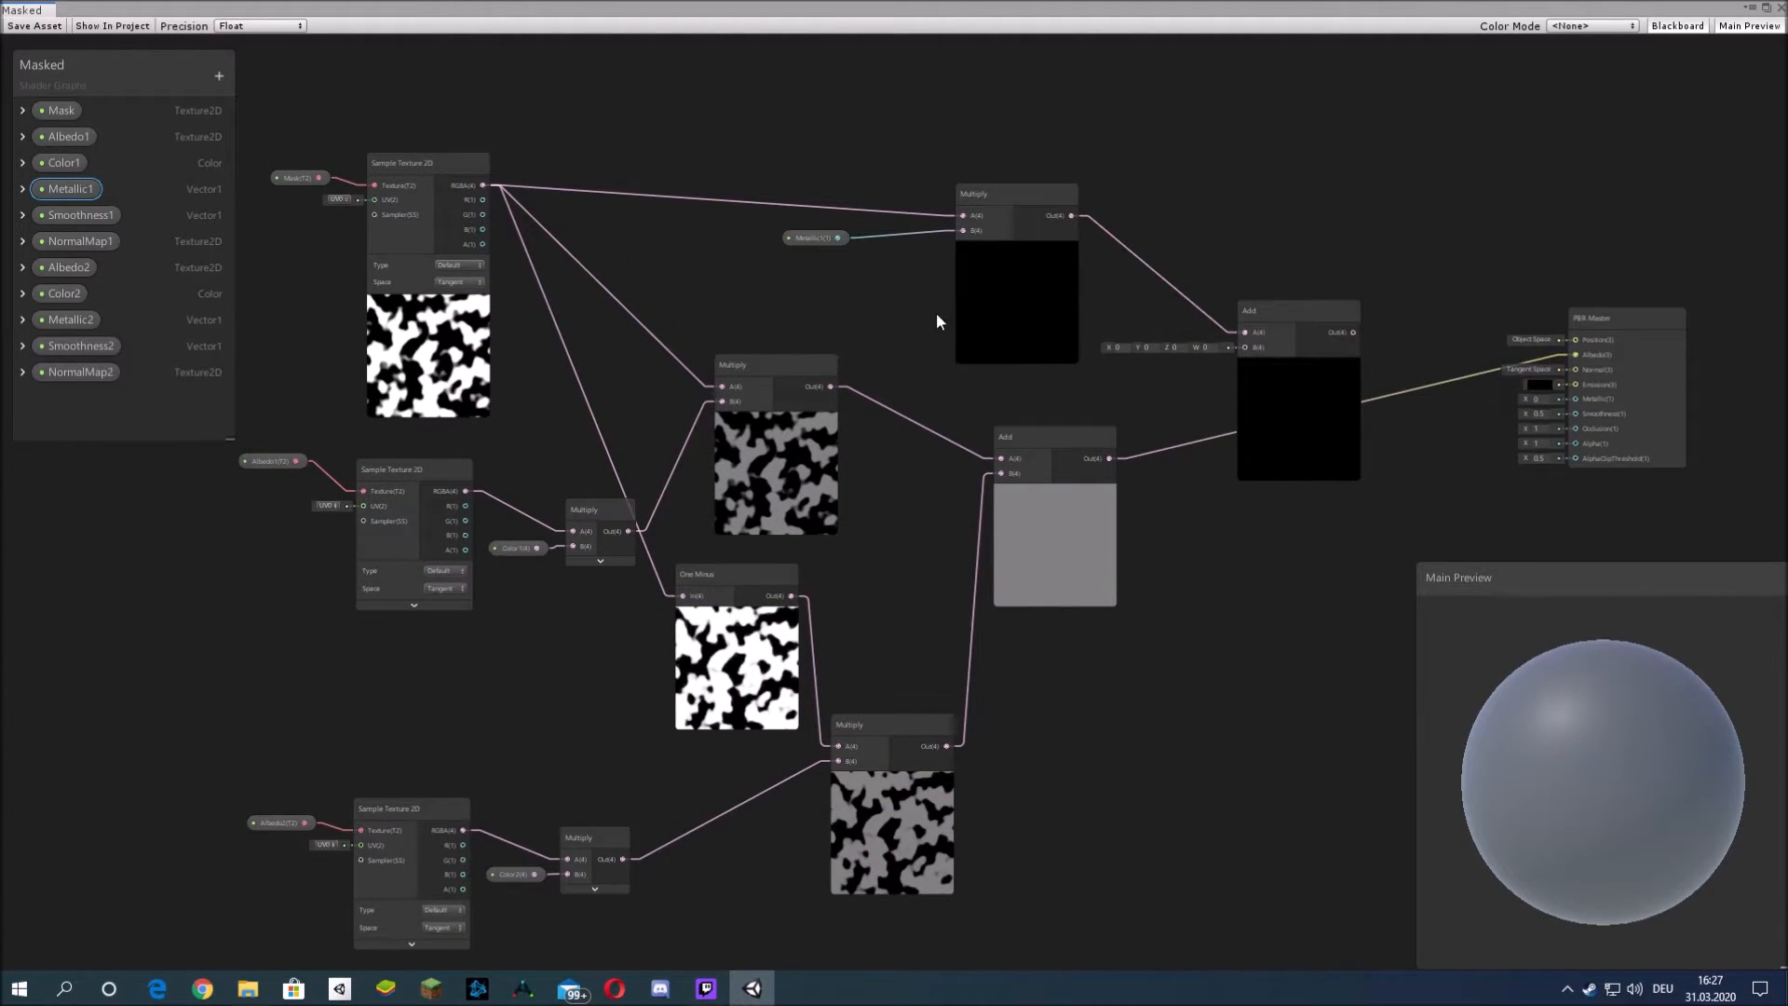
left_click_drag(792, 595, 963, 402)
type("mul")
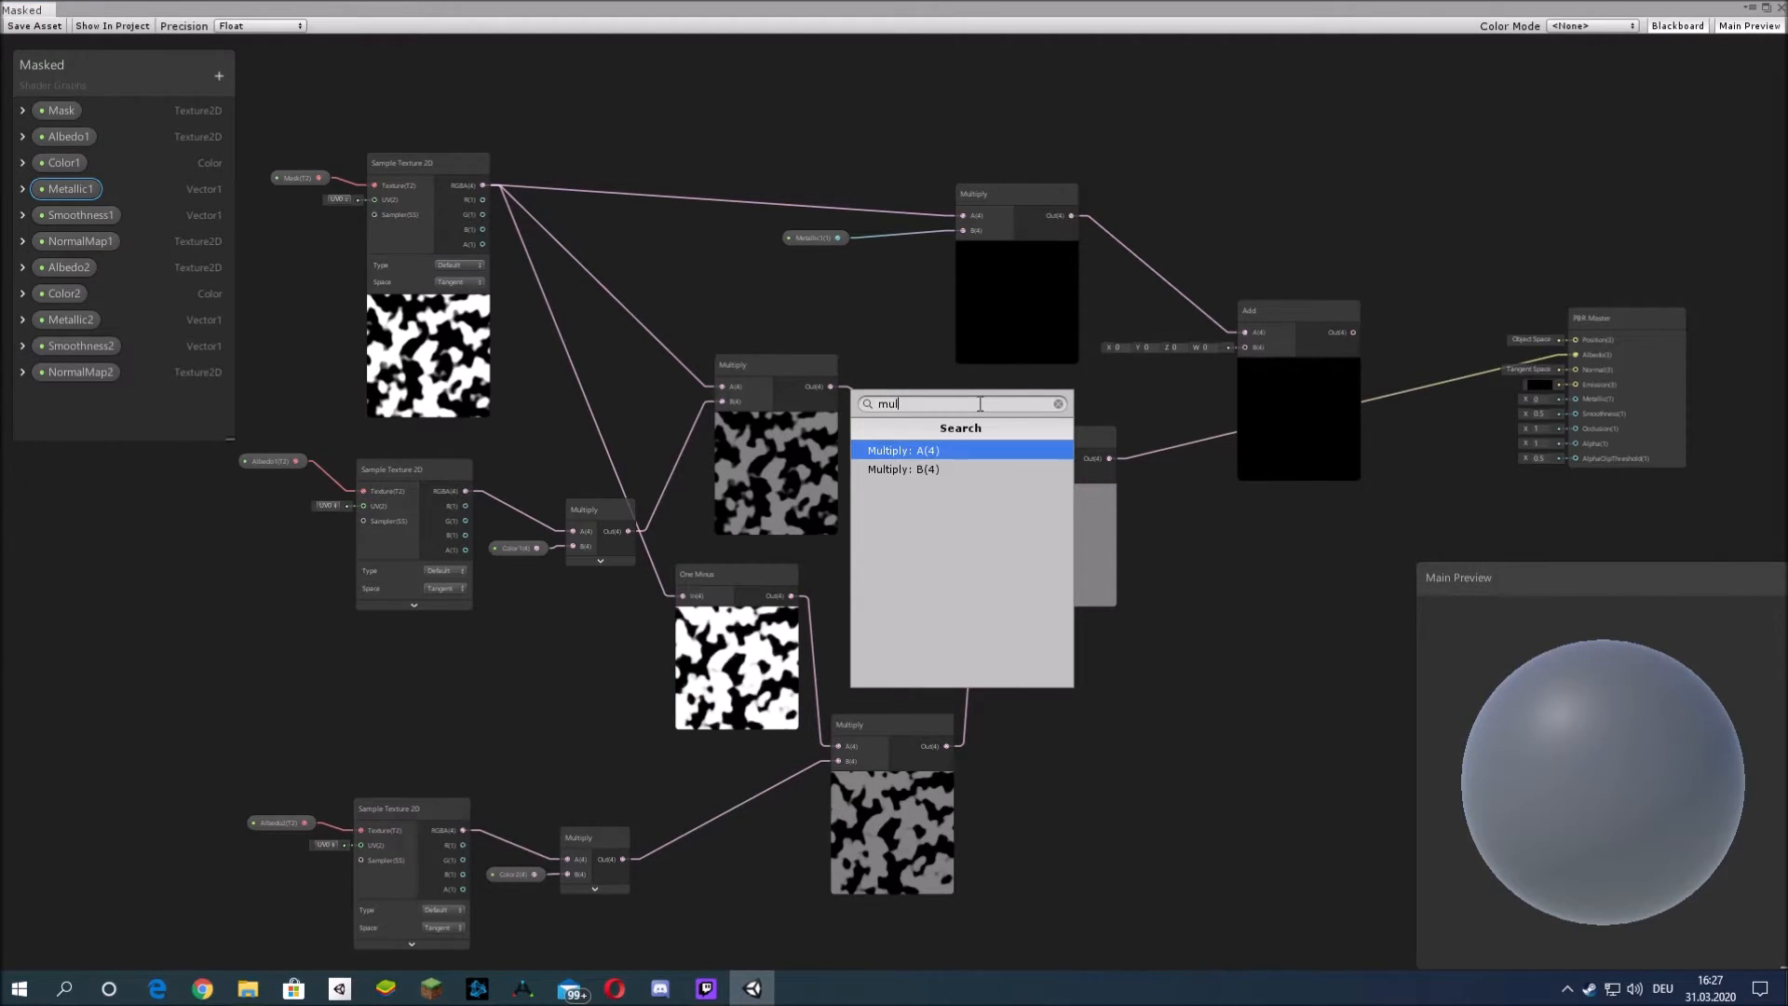
key("Return")
left_click_drag(1069, 242, 1024, 75)
left_click_drag(816, 269, 830, 128)
left_click_drag(974, 434, 969, 246)
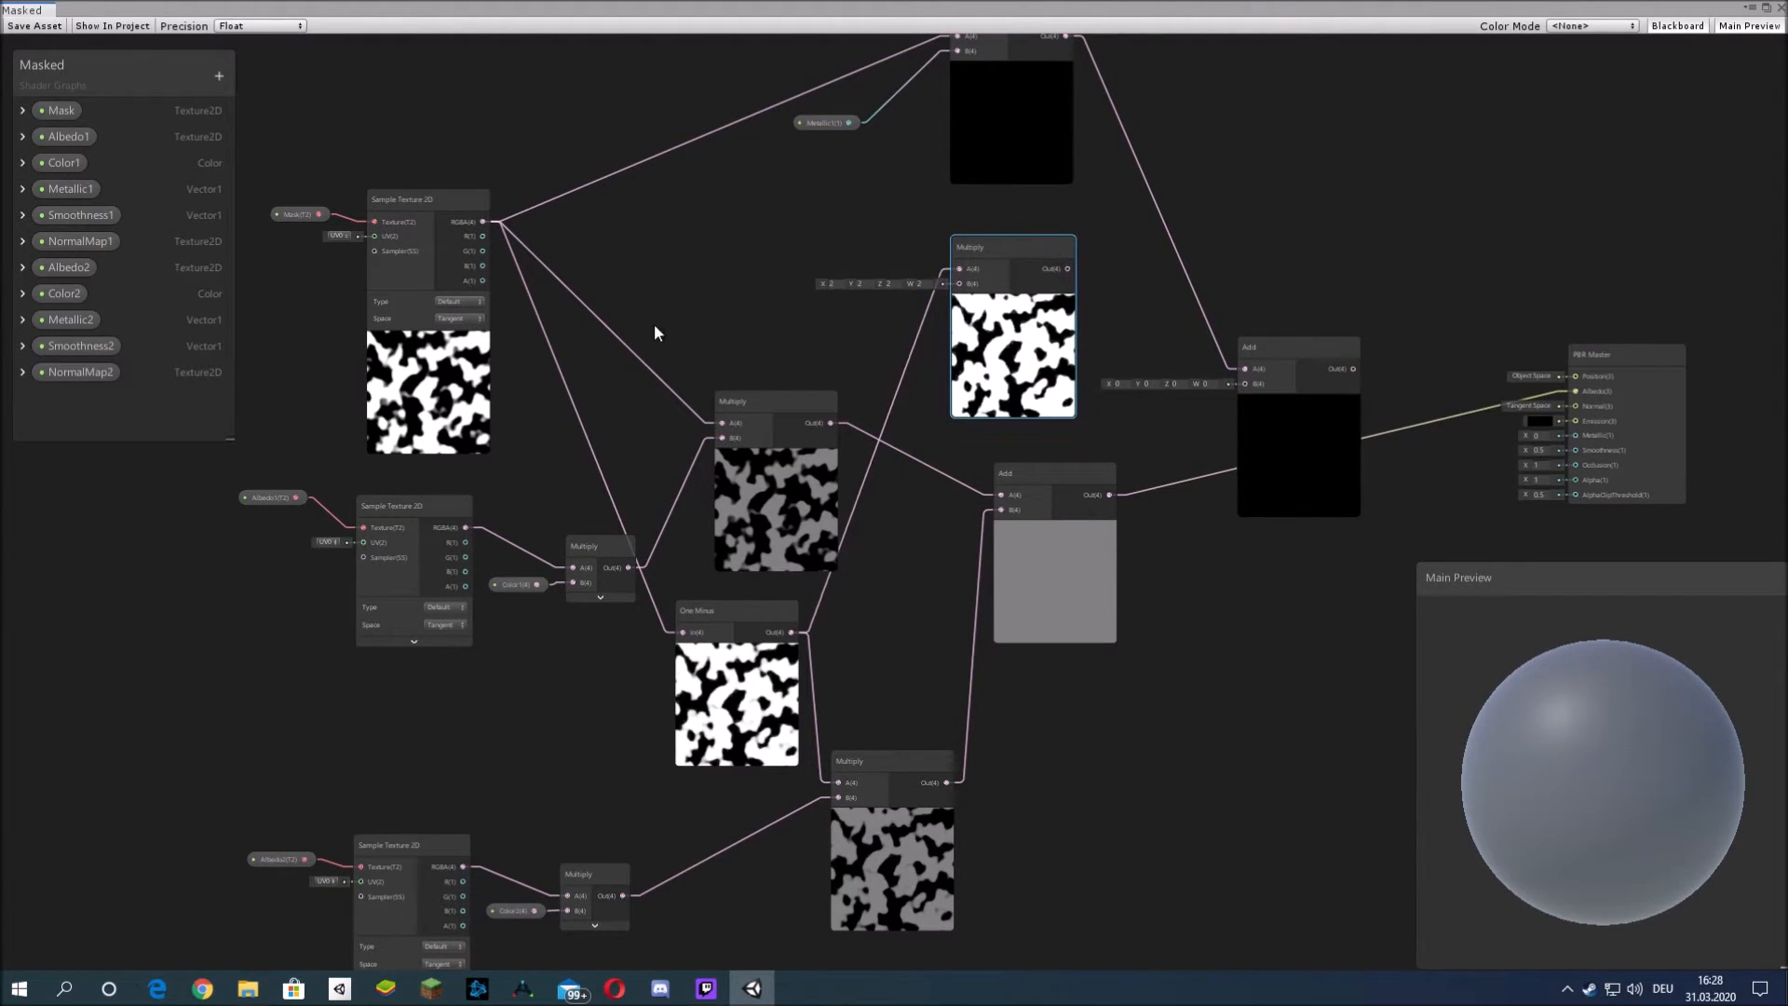
left_click_drag(69, 319, 960, 283)
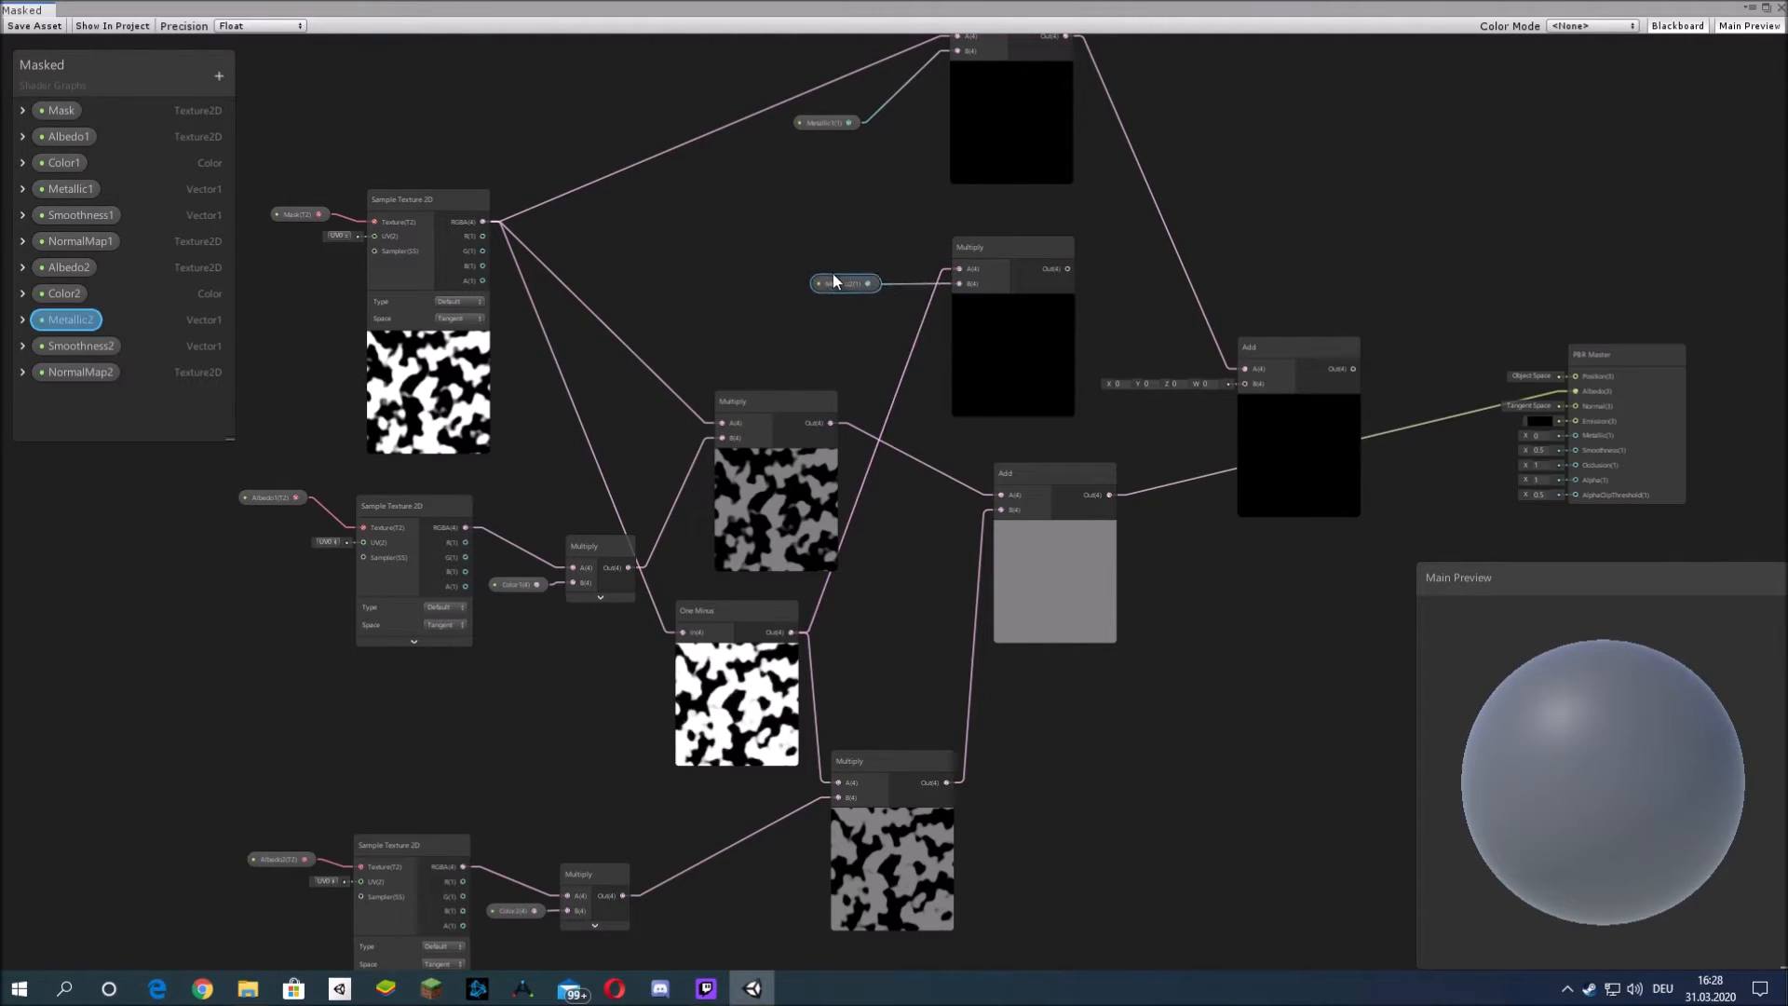
- Connect the Metallic2 Multiply to the new Add node's B input and the Add output to the PBR Master's Metallic input
left_click(1127, 279)
middle_click_drag(1127, 279, 599, 255)
left_click_drag(808, 373, 810, 373)
left_click_drag(939, 358, 1155, 425)
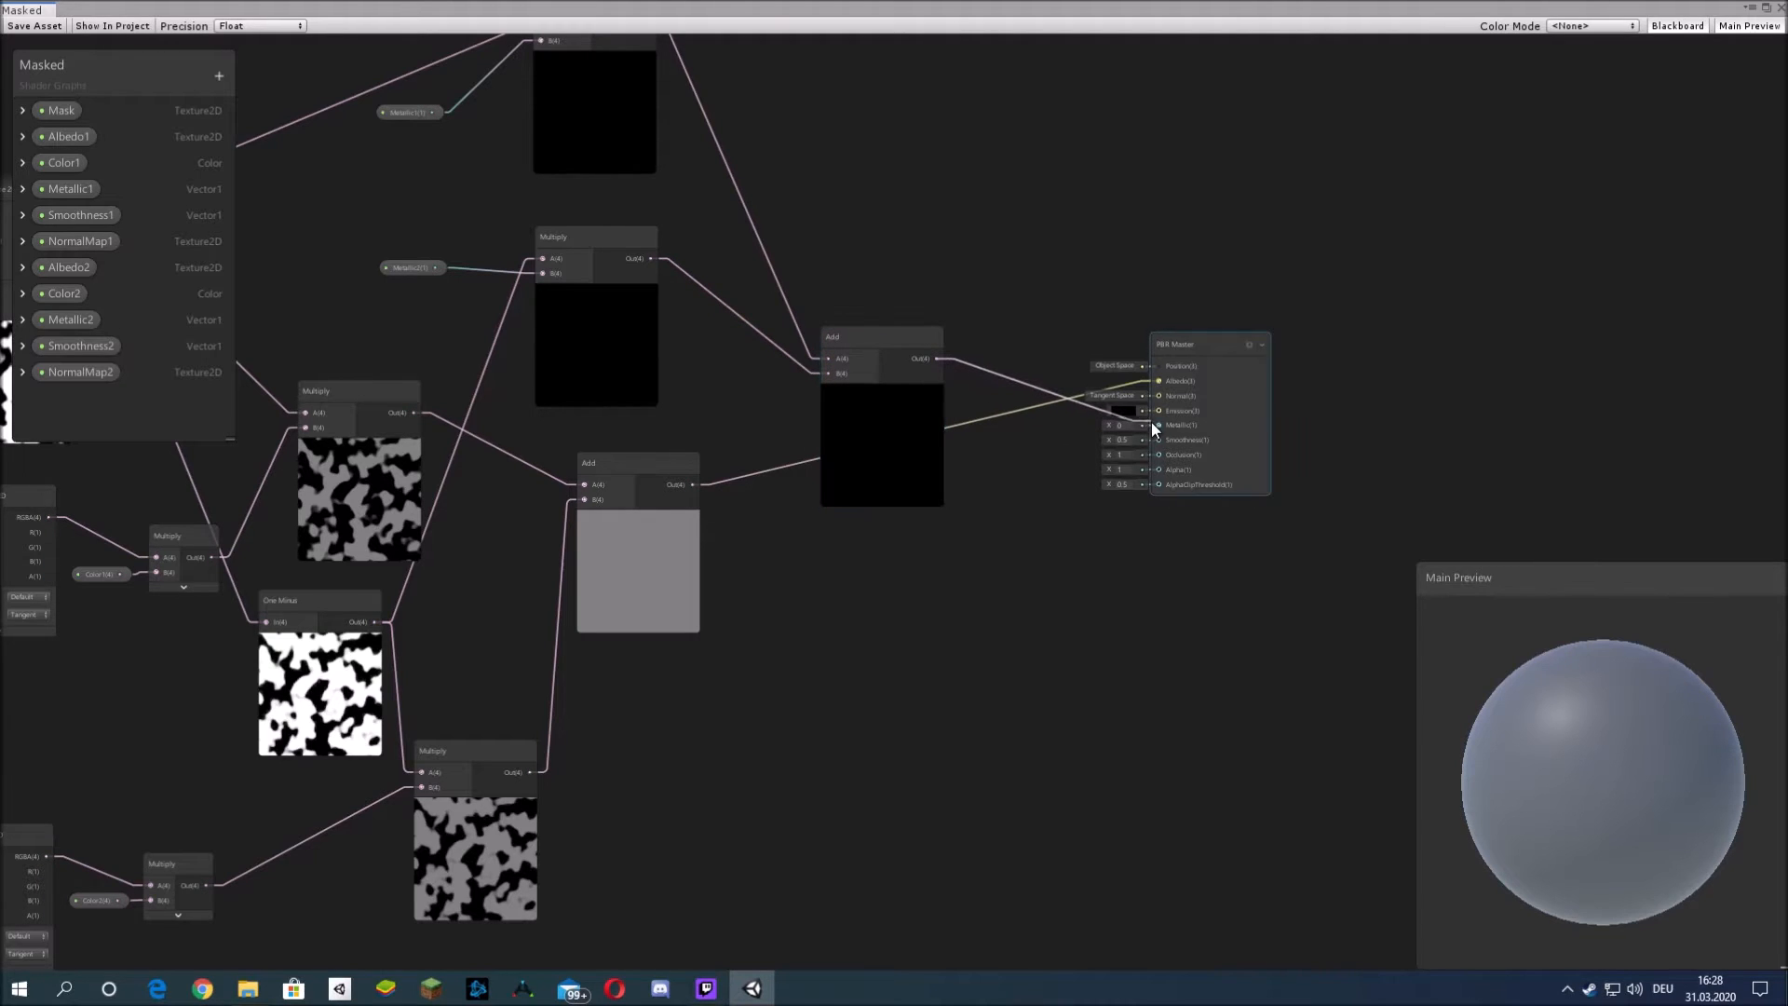
- Set the default value of Metallic1 to 0.5 and of Metallic2 to 0.3
middle_click_drag(941, 280, 1198, 283)
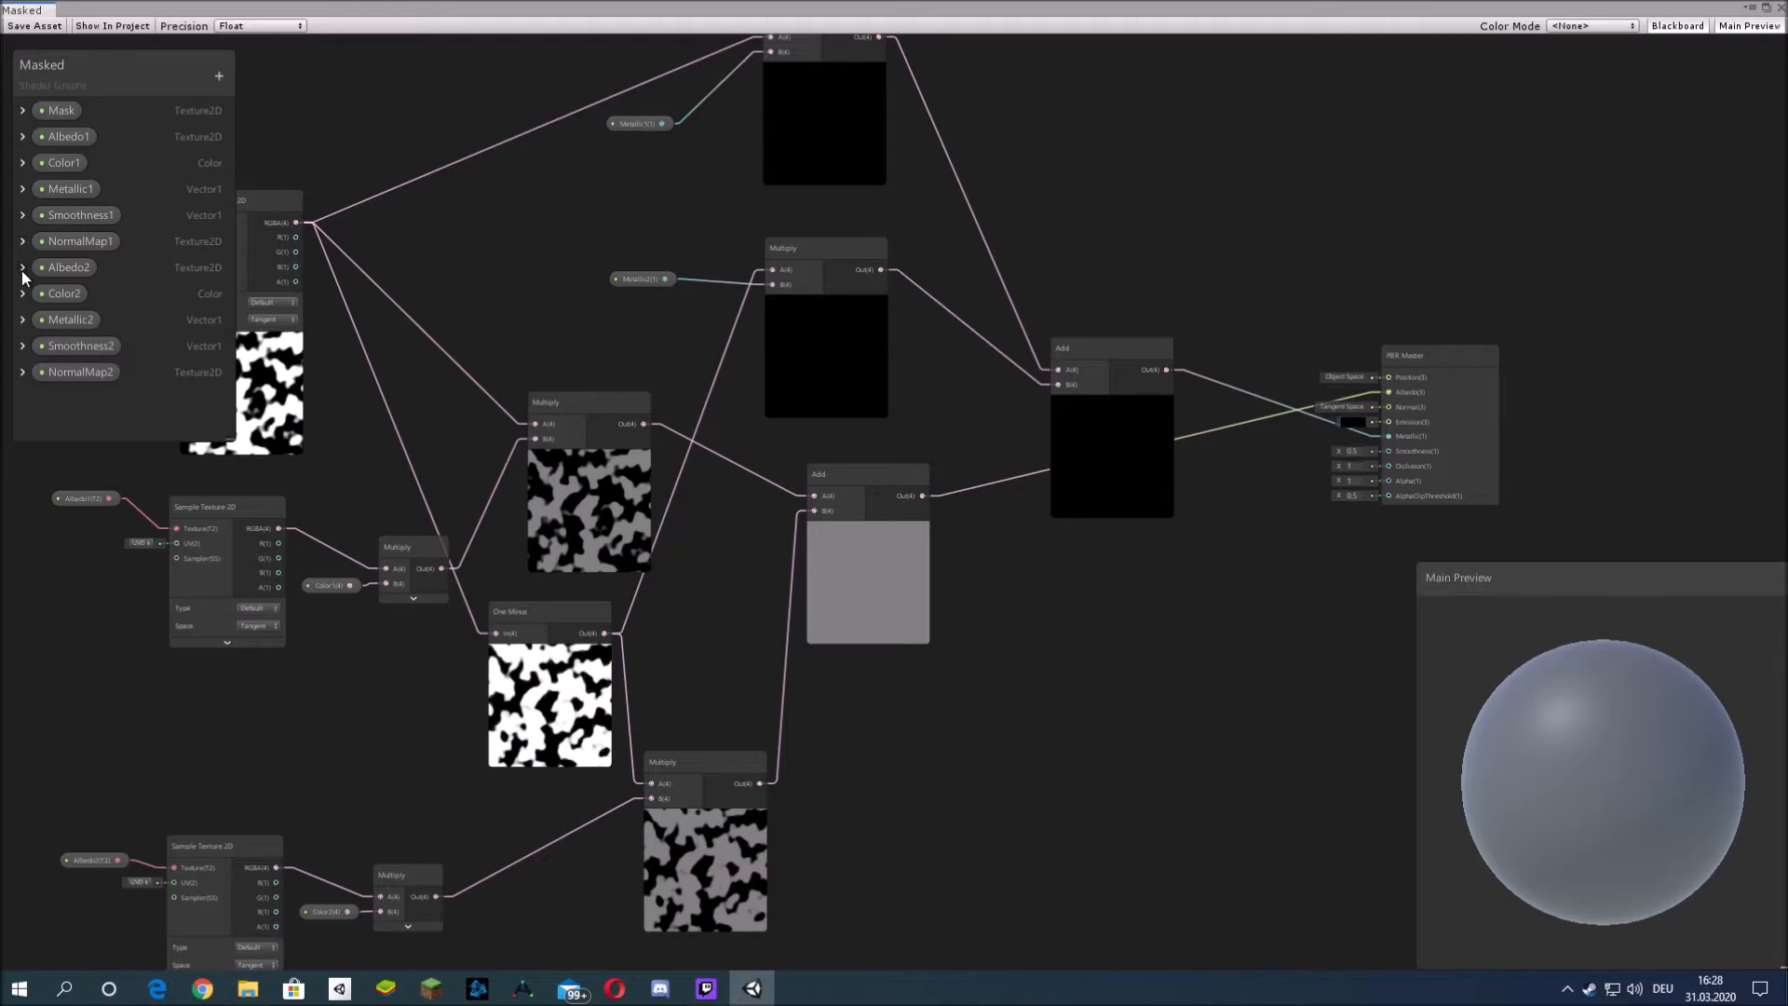
left_click(22, 188)
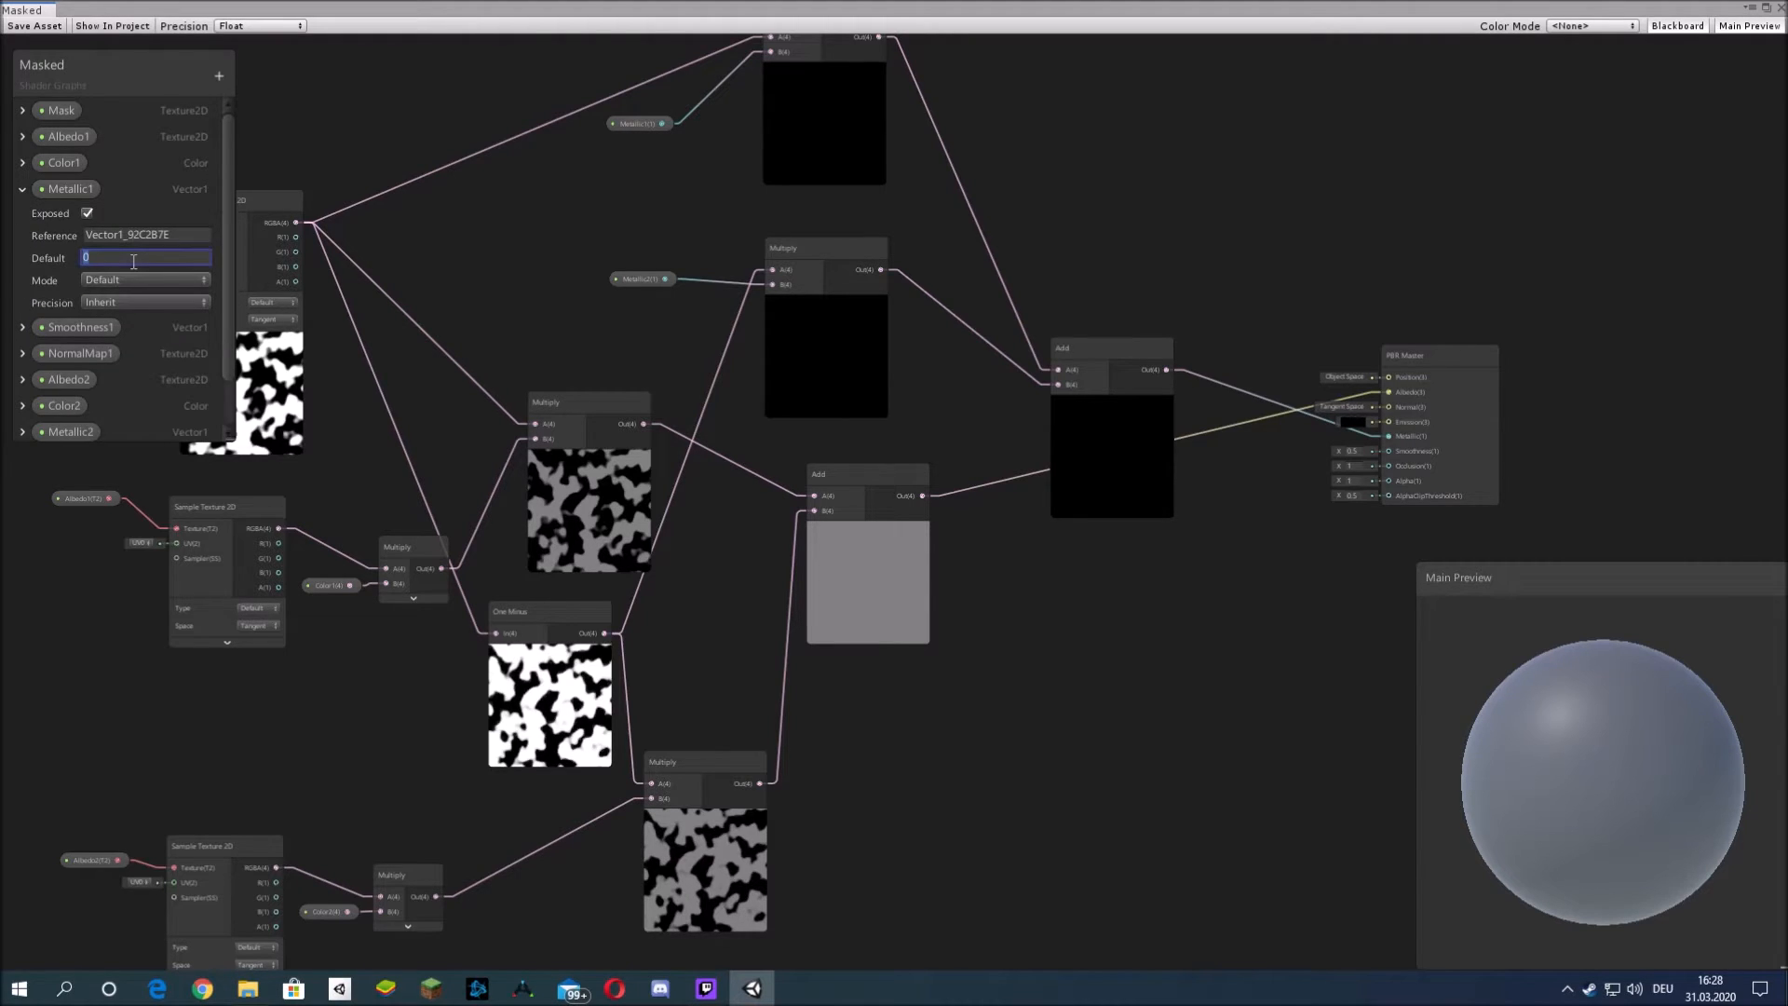
type("0.5")
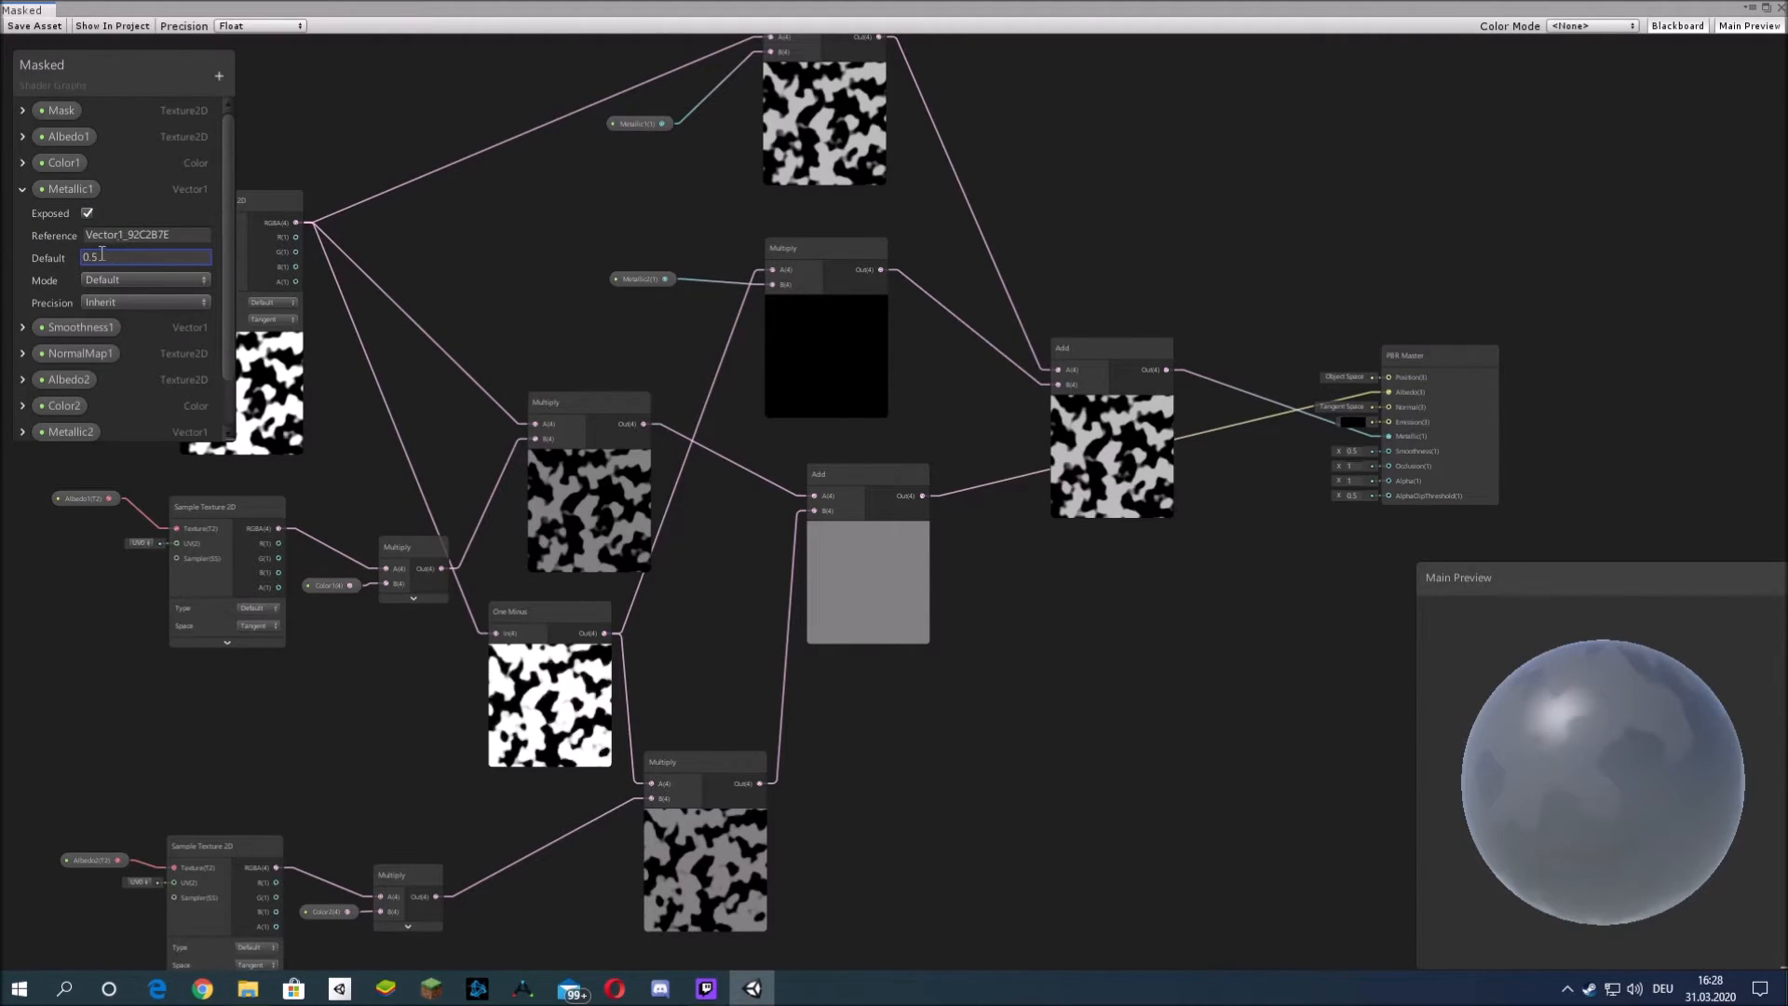
left_click(19, 191)
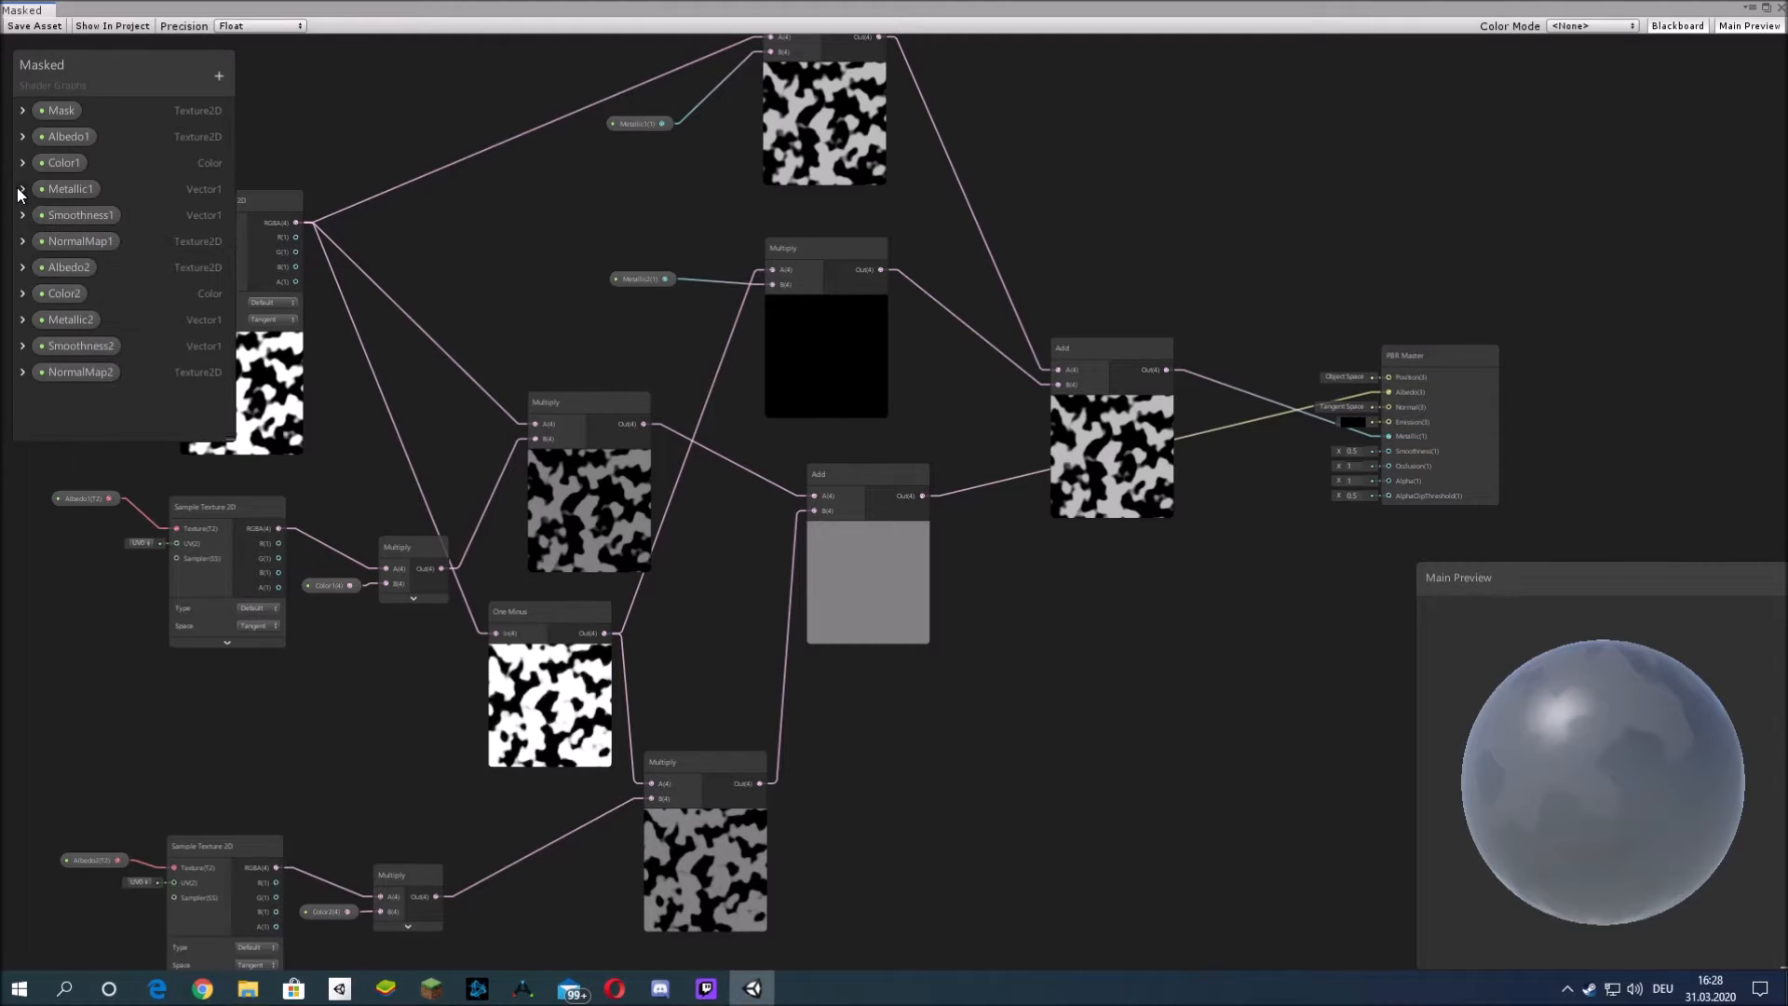
left_click(23, 319)
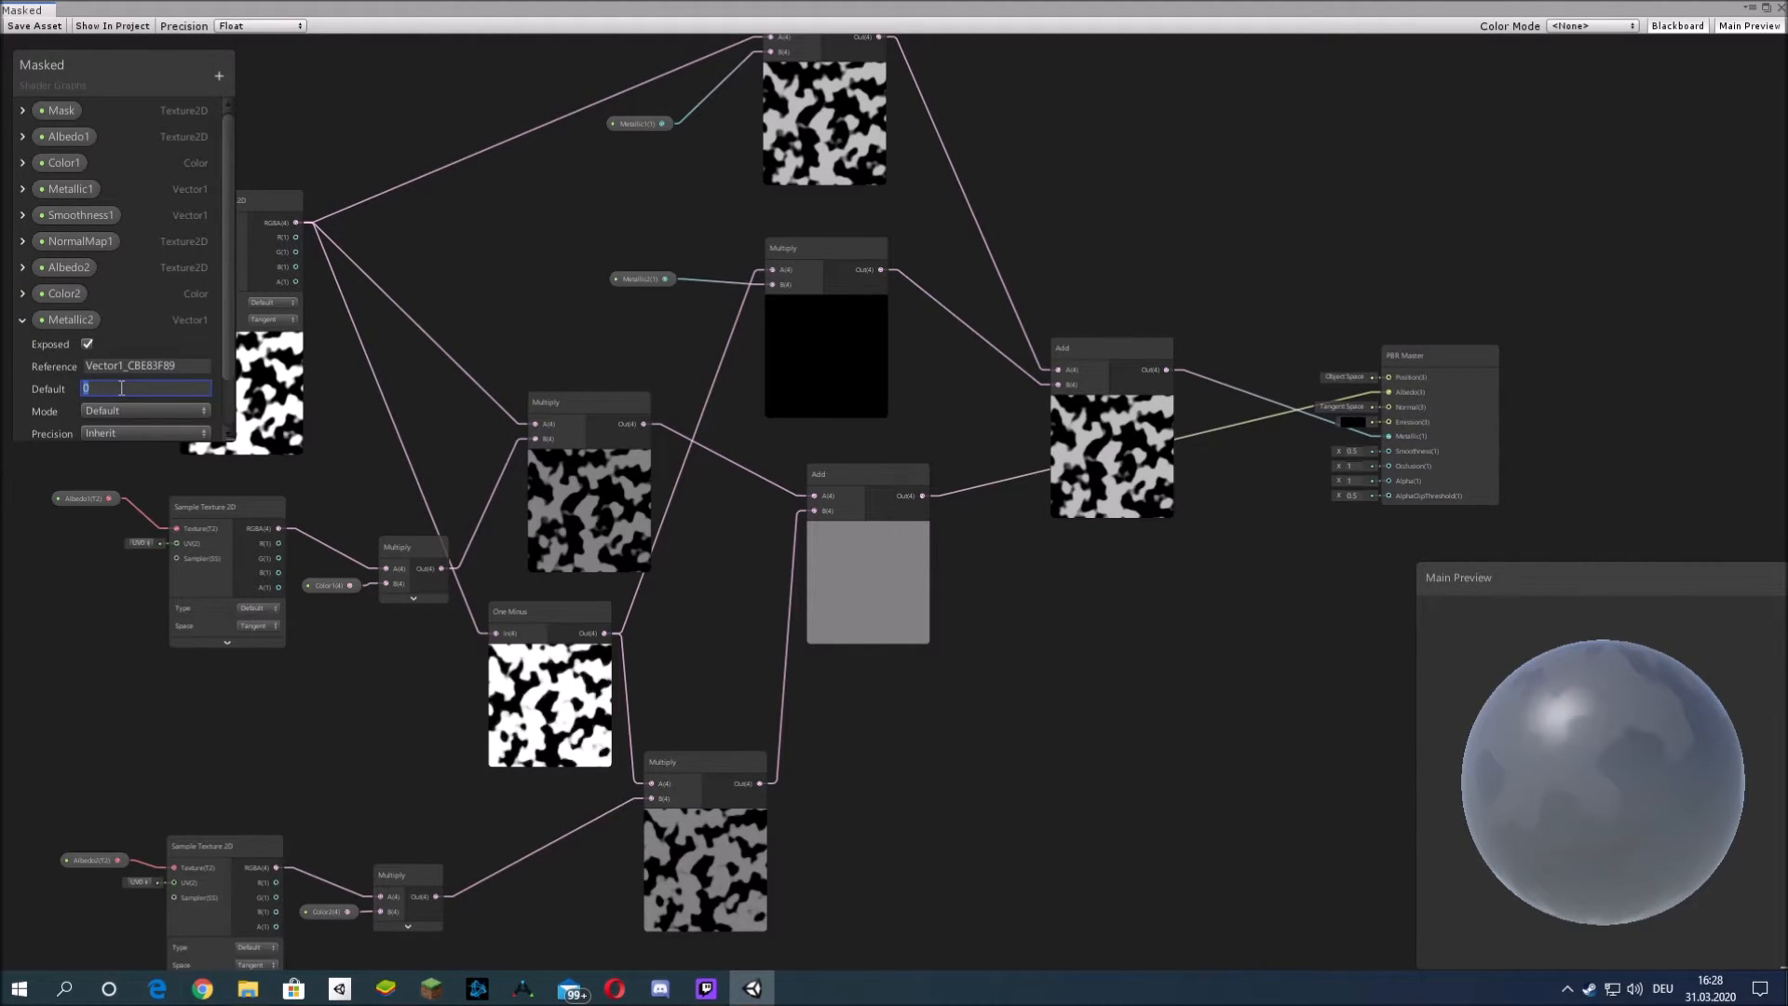
type("0.3")
middle_click_drag(1182, 567, 952, 567)
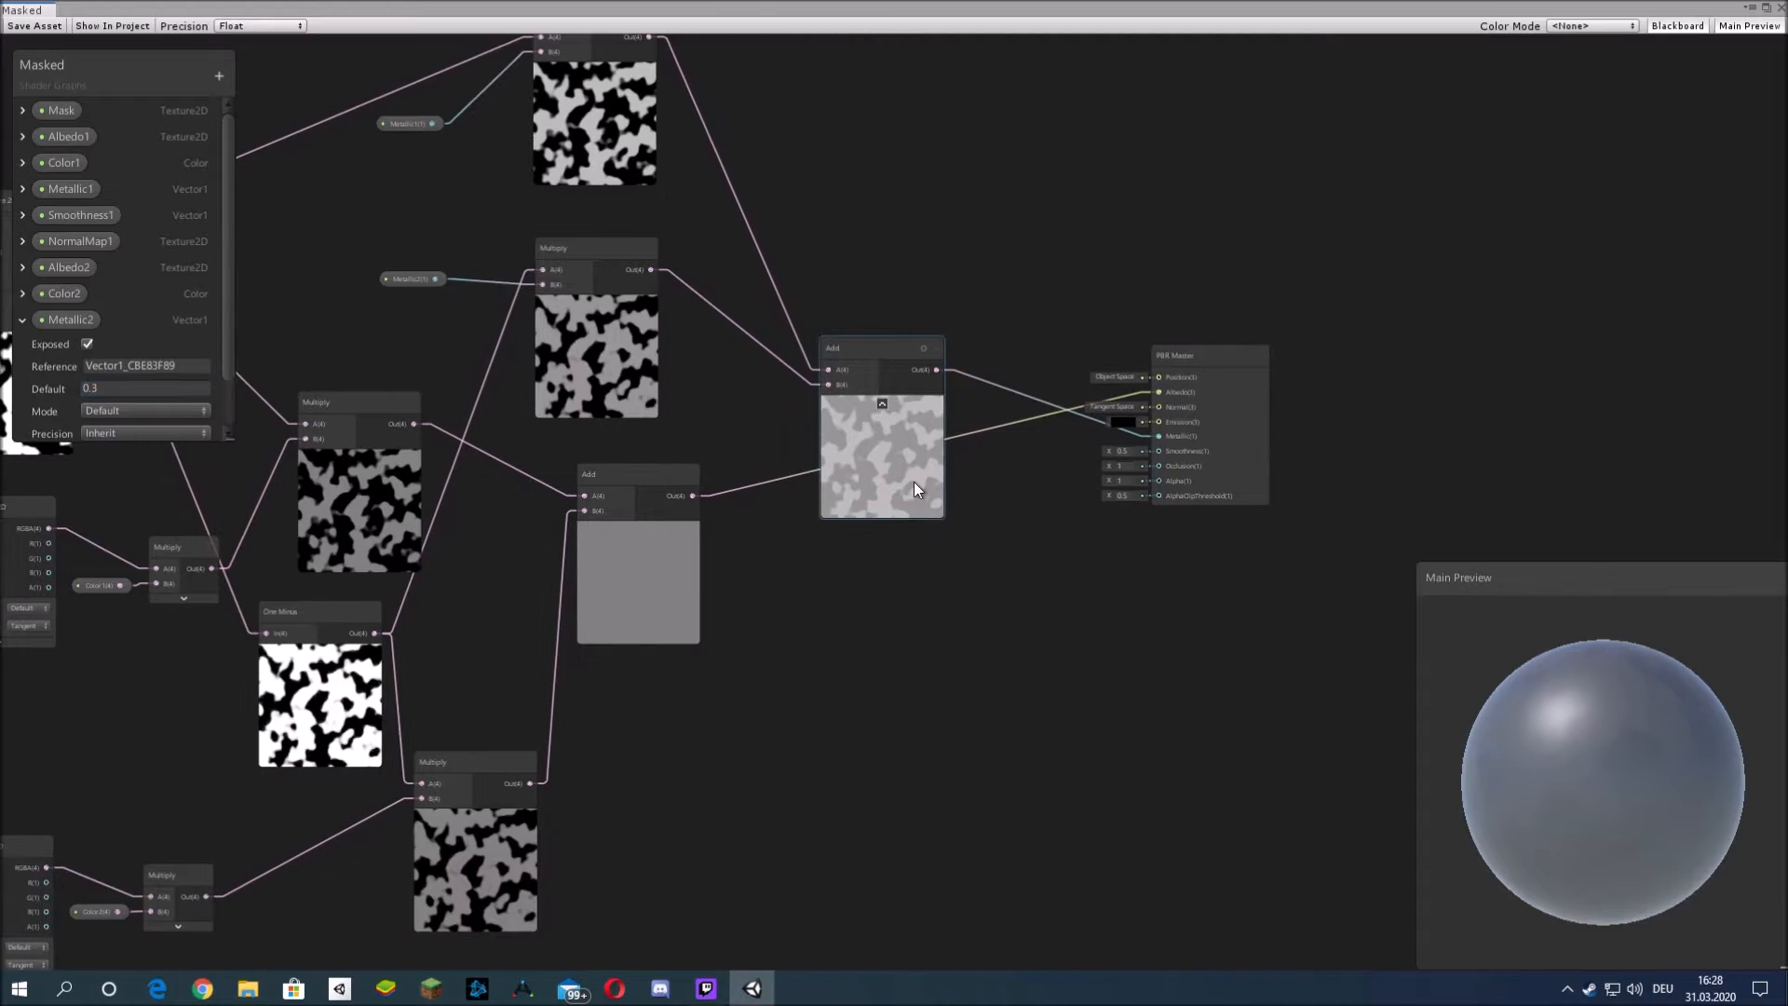
left_click(20, 323)
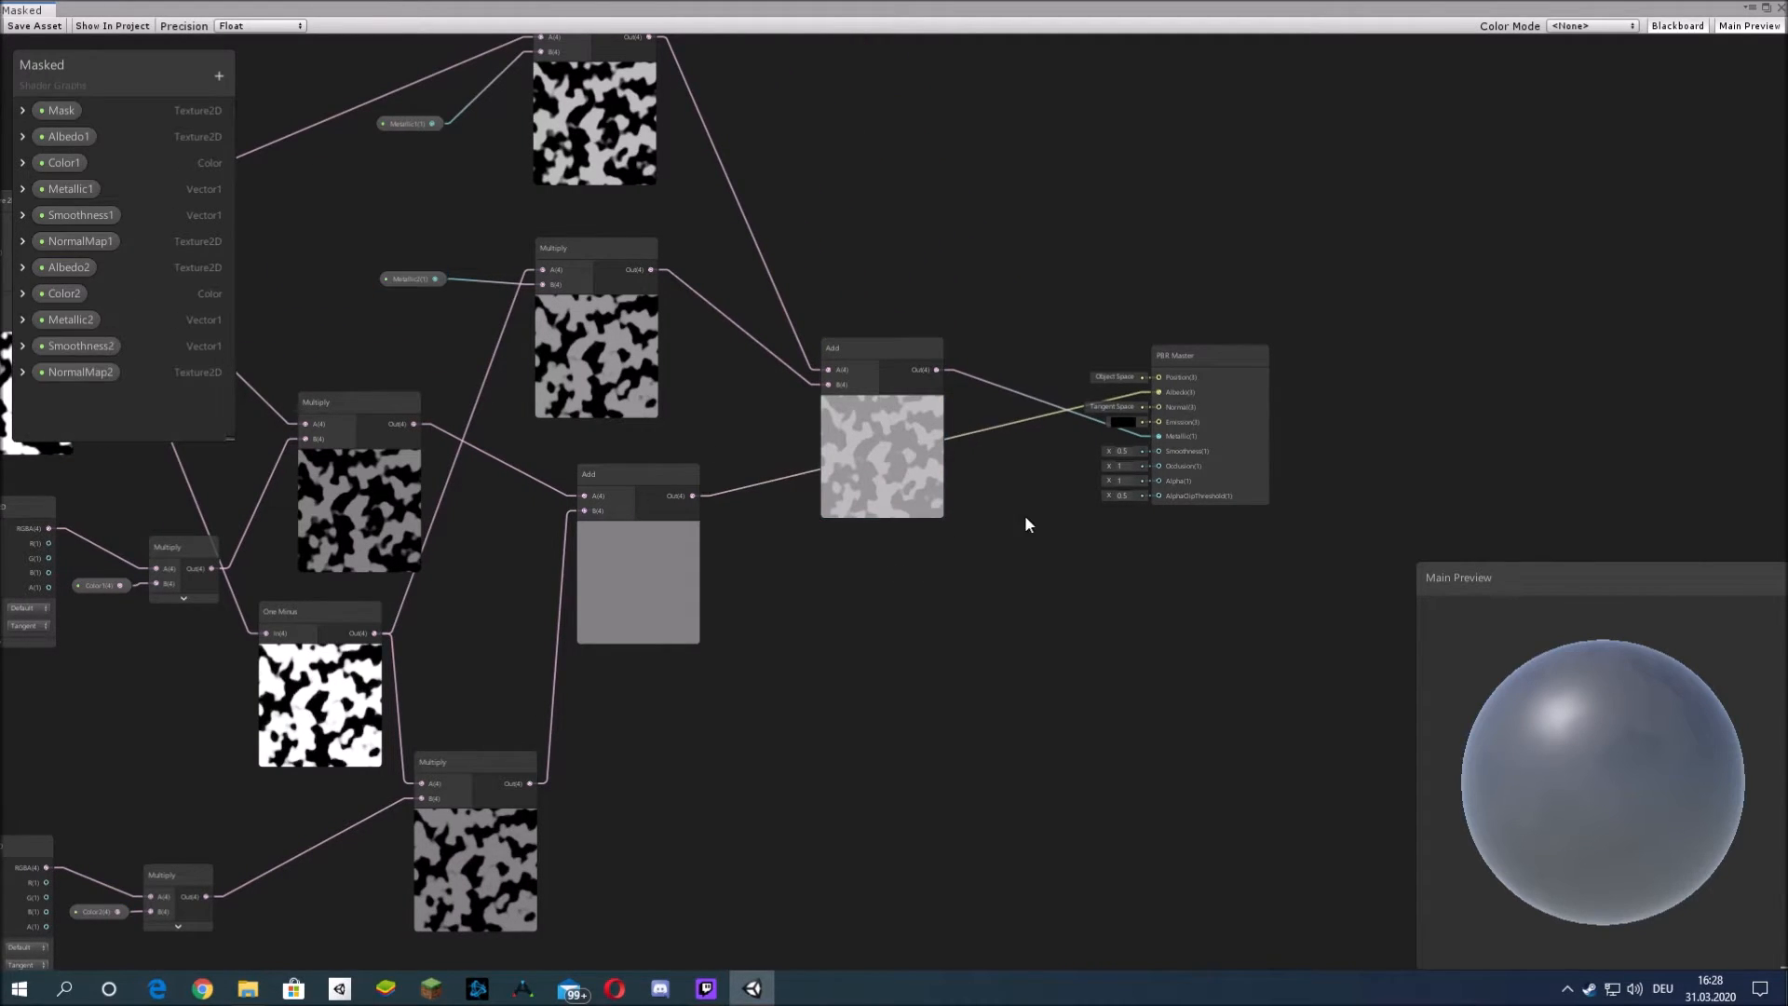
- Move the PBR Master node farther away from the metallic Add node to make room for the smoothness nodes
middle_click_drag(1022, 519, 887, 455)
scroll(887, 454, "up", 1)
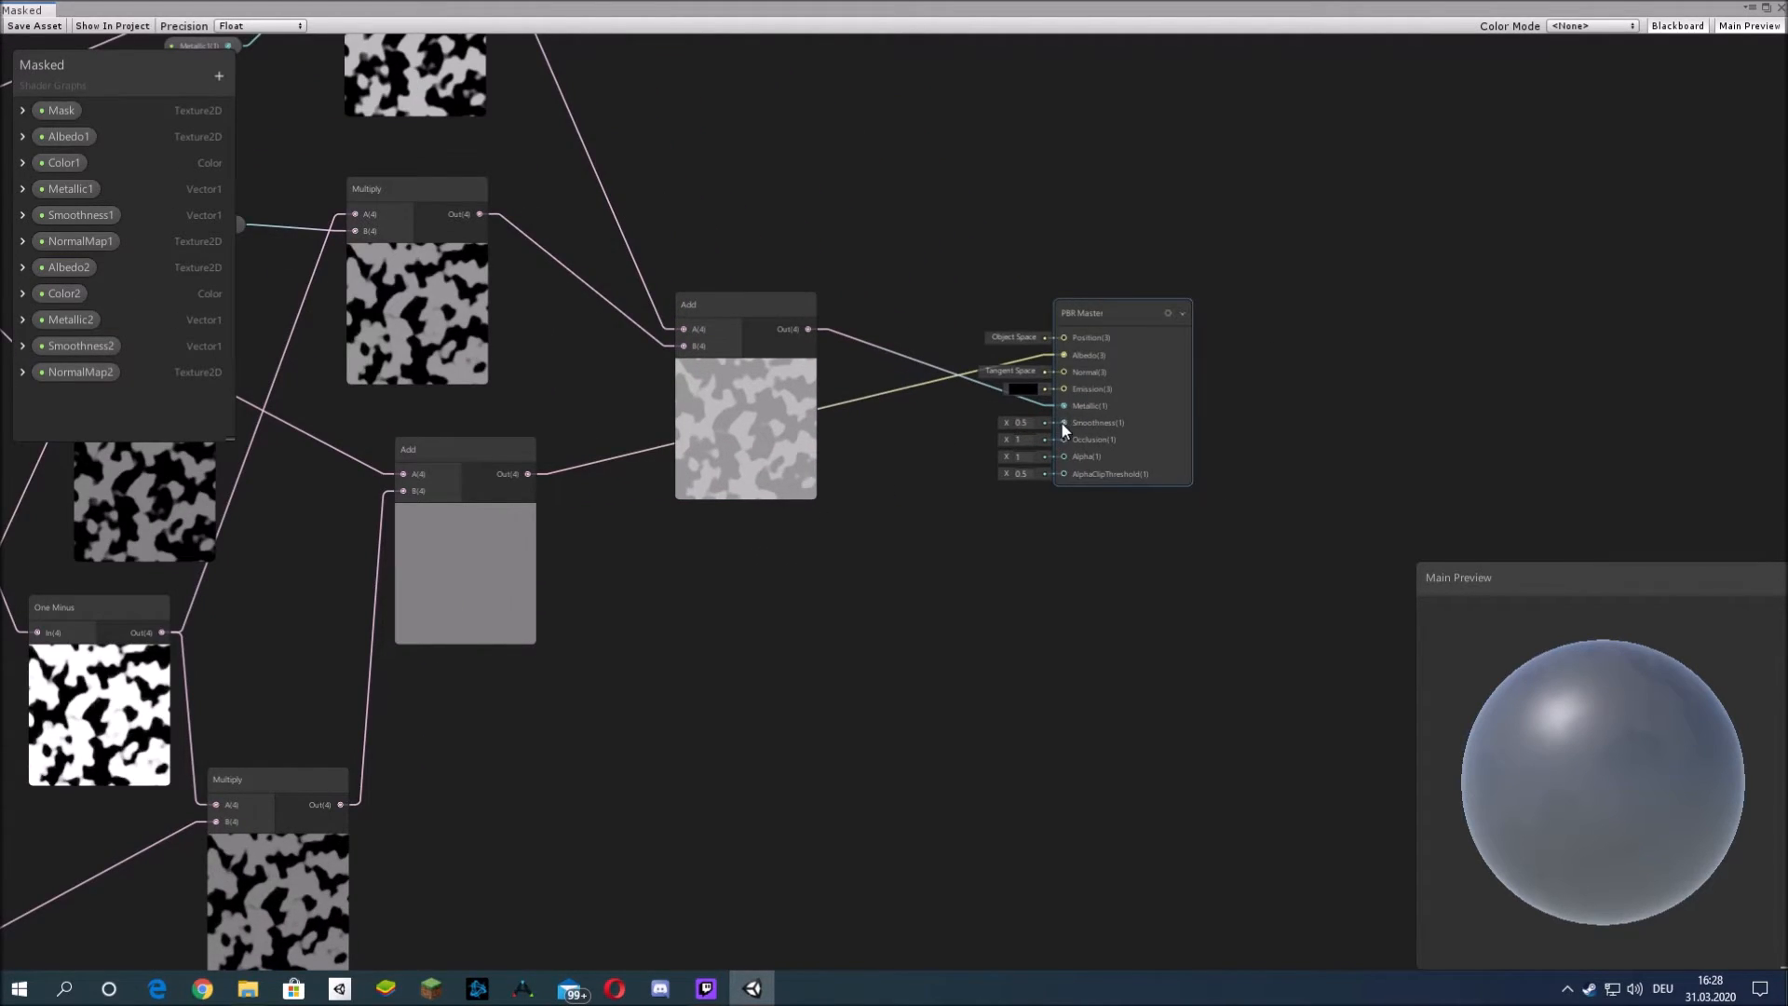
left_click_drag(1155, 445, 1360, 447)
scroll(1086, 447, "down", 2)
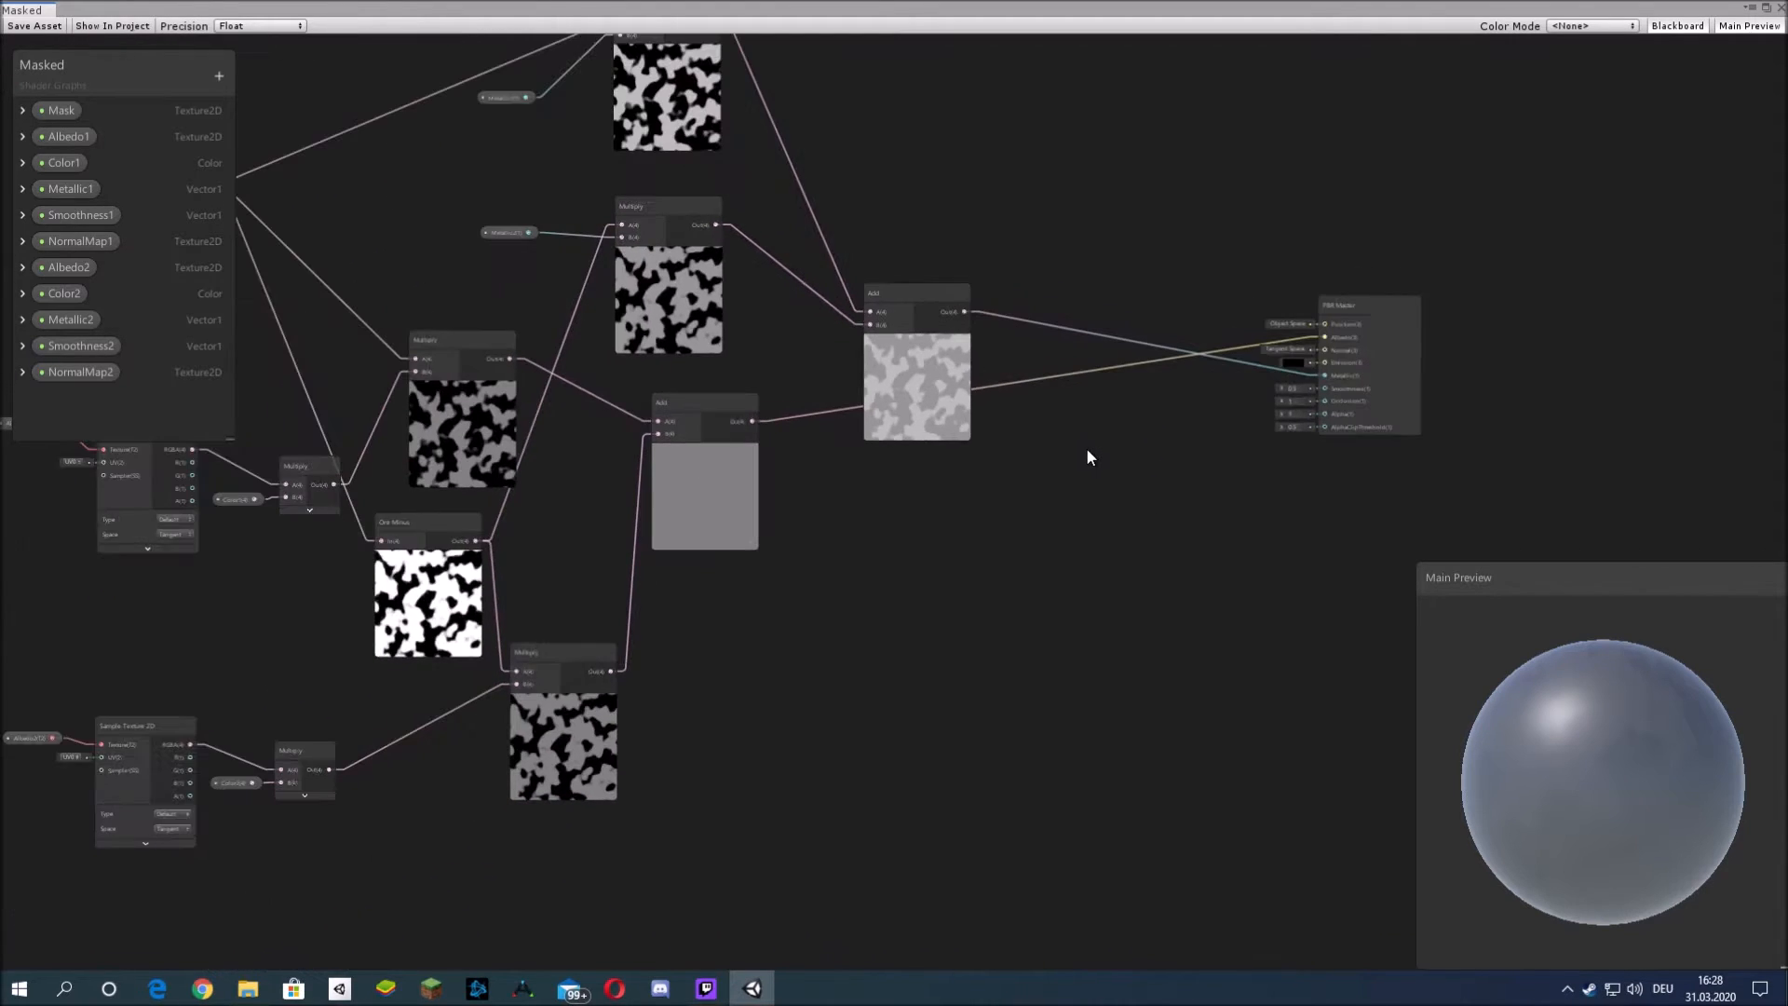
- Duplicate the Metallic1 Multiply node with its property node above the originals, and delete the copied Metallic1 property node
middle_click_drag(1022, 419, 1053, 629)
middle_click_drag(759, 243, 806, 344)
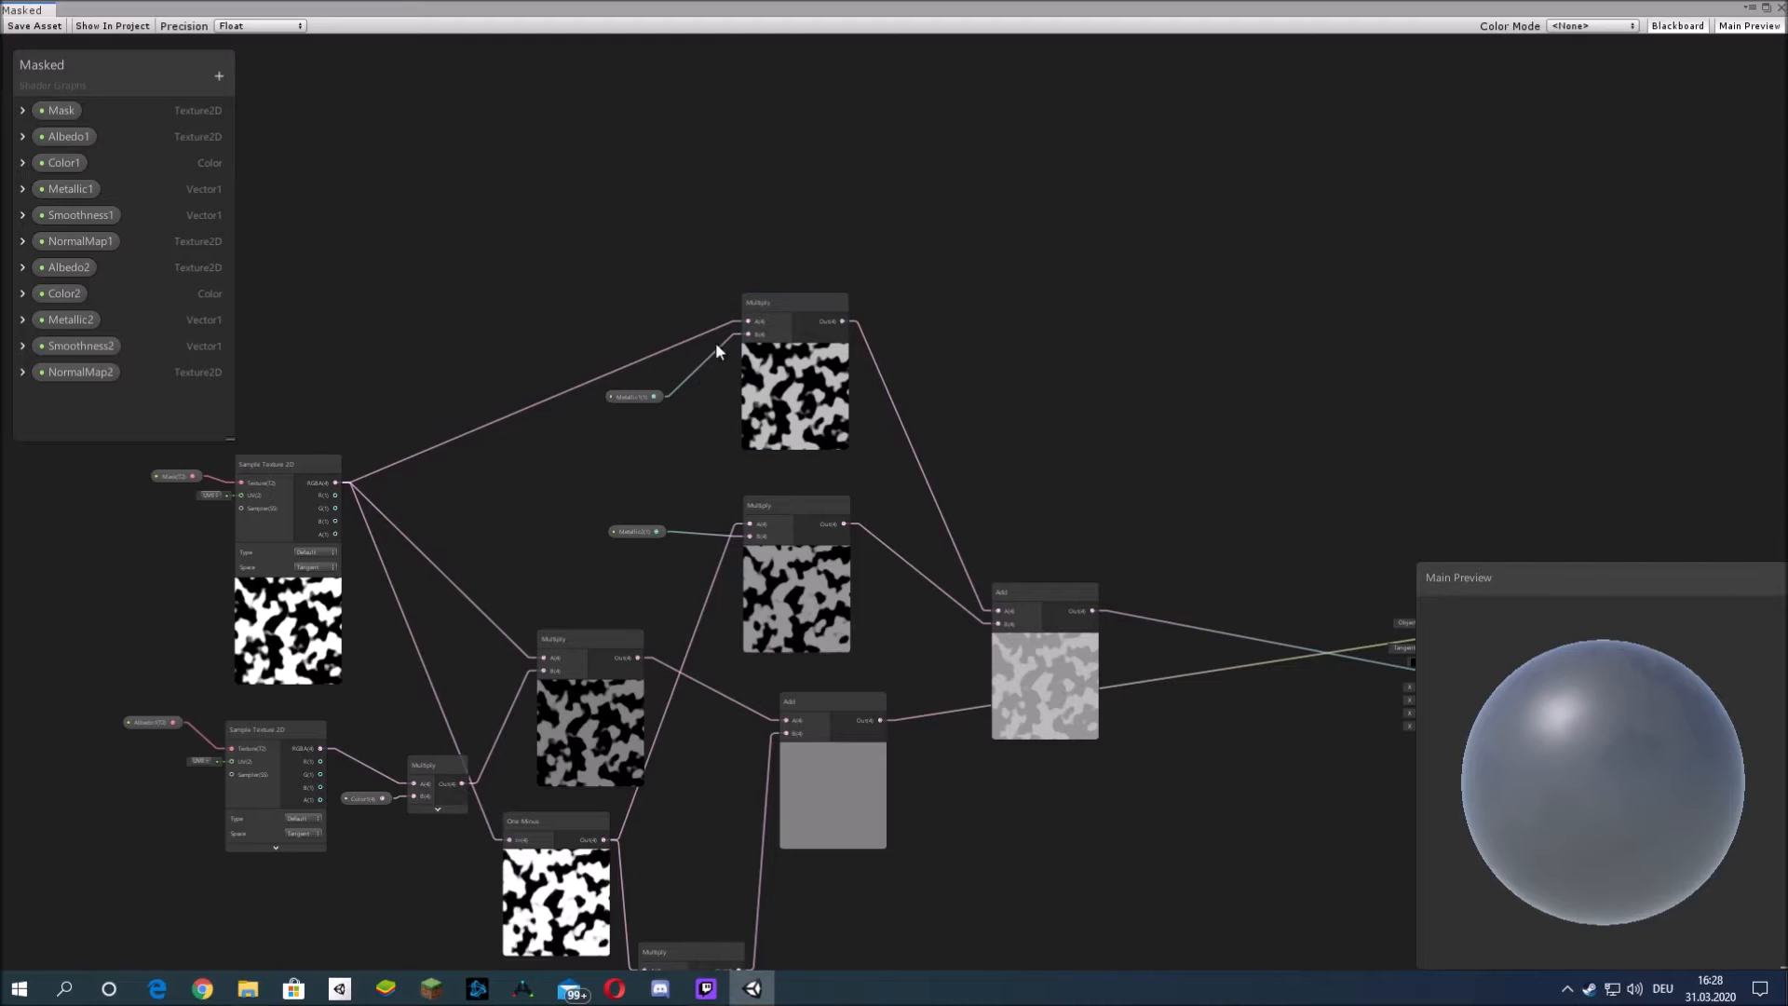
left_click_drag(745, 355, 811, 209)
key("ctrl+d")
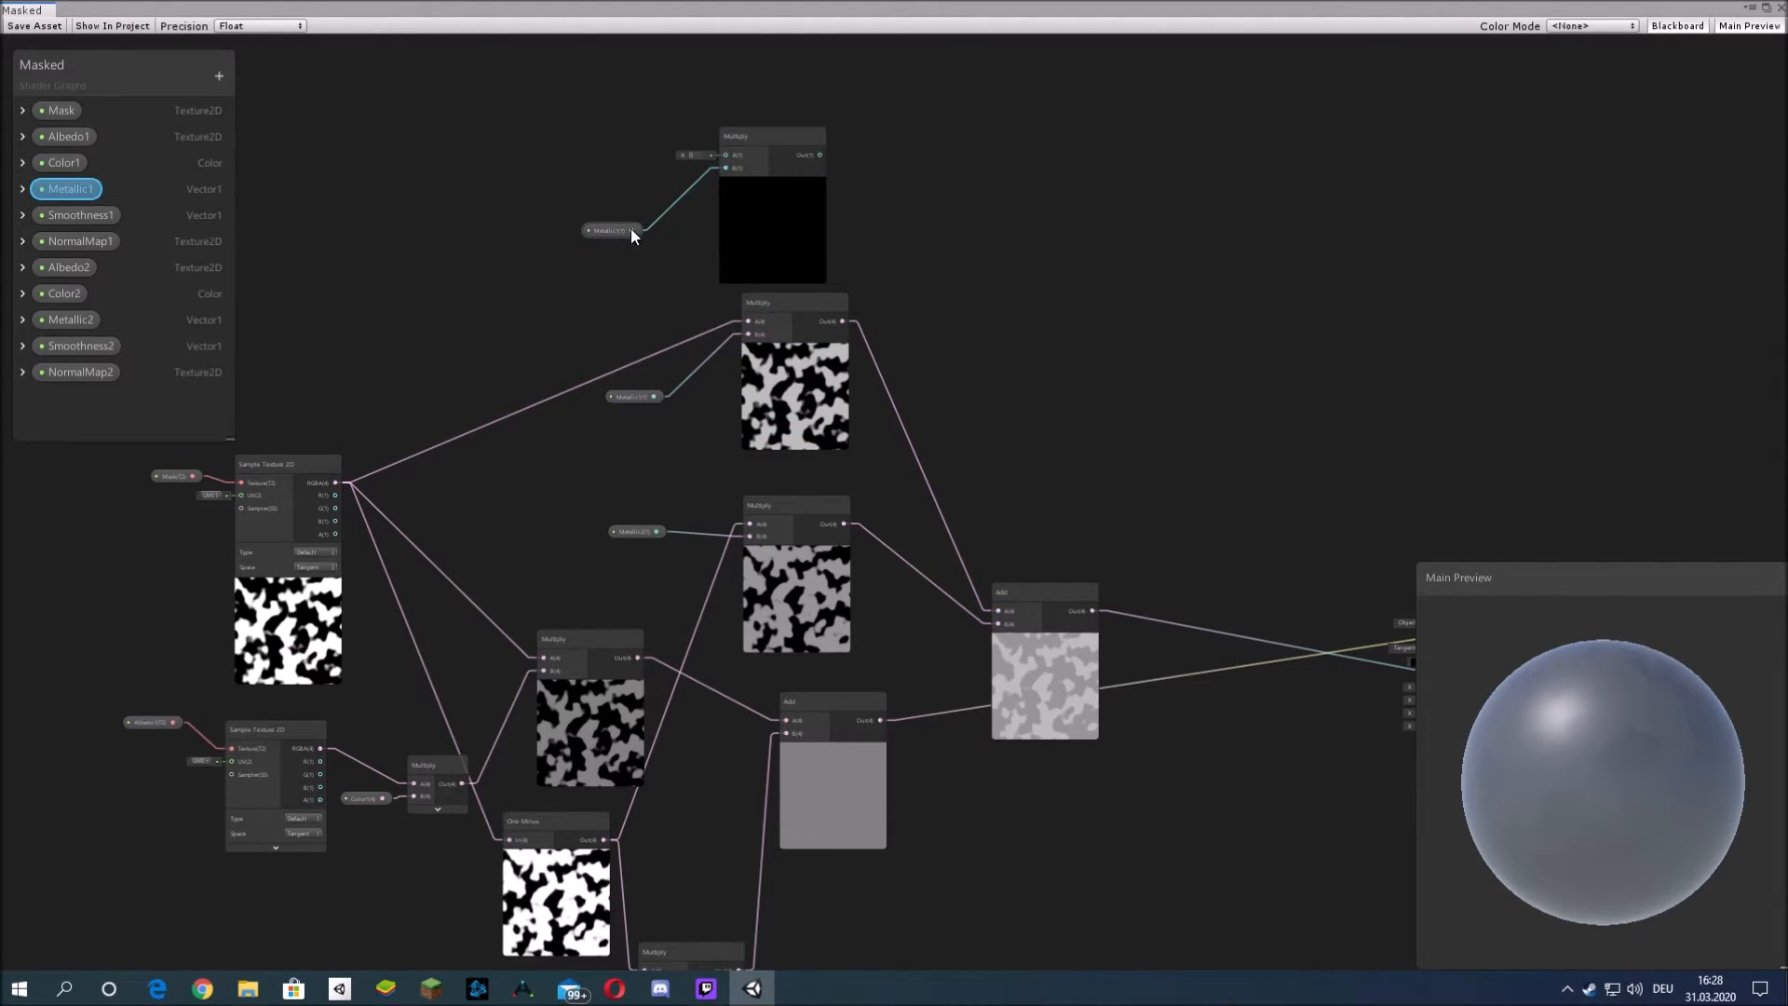
right_click(630, 227)
left_click(678, 316)
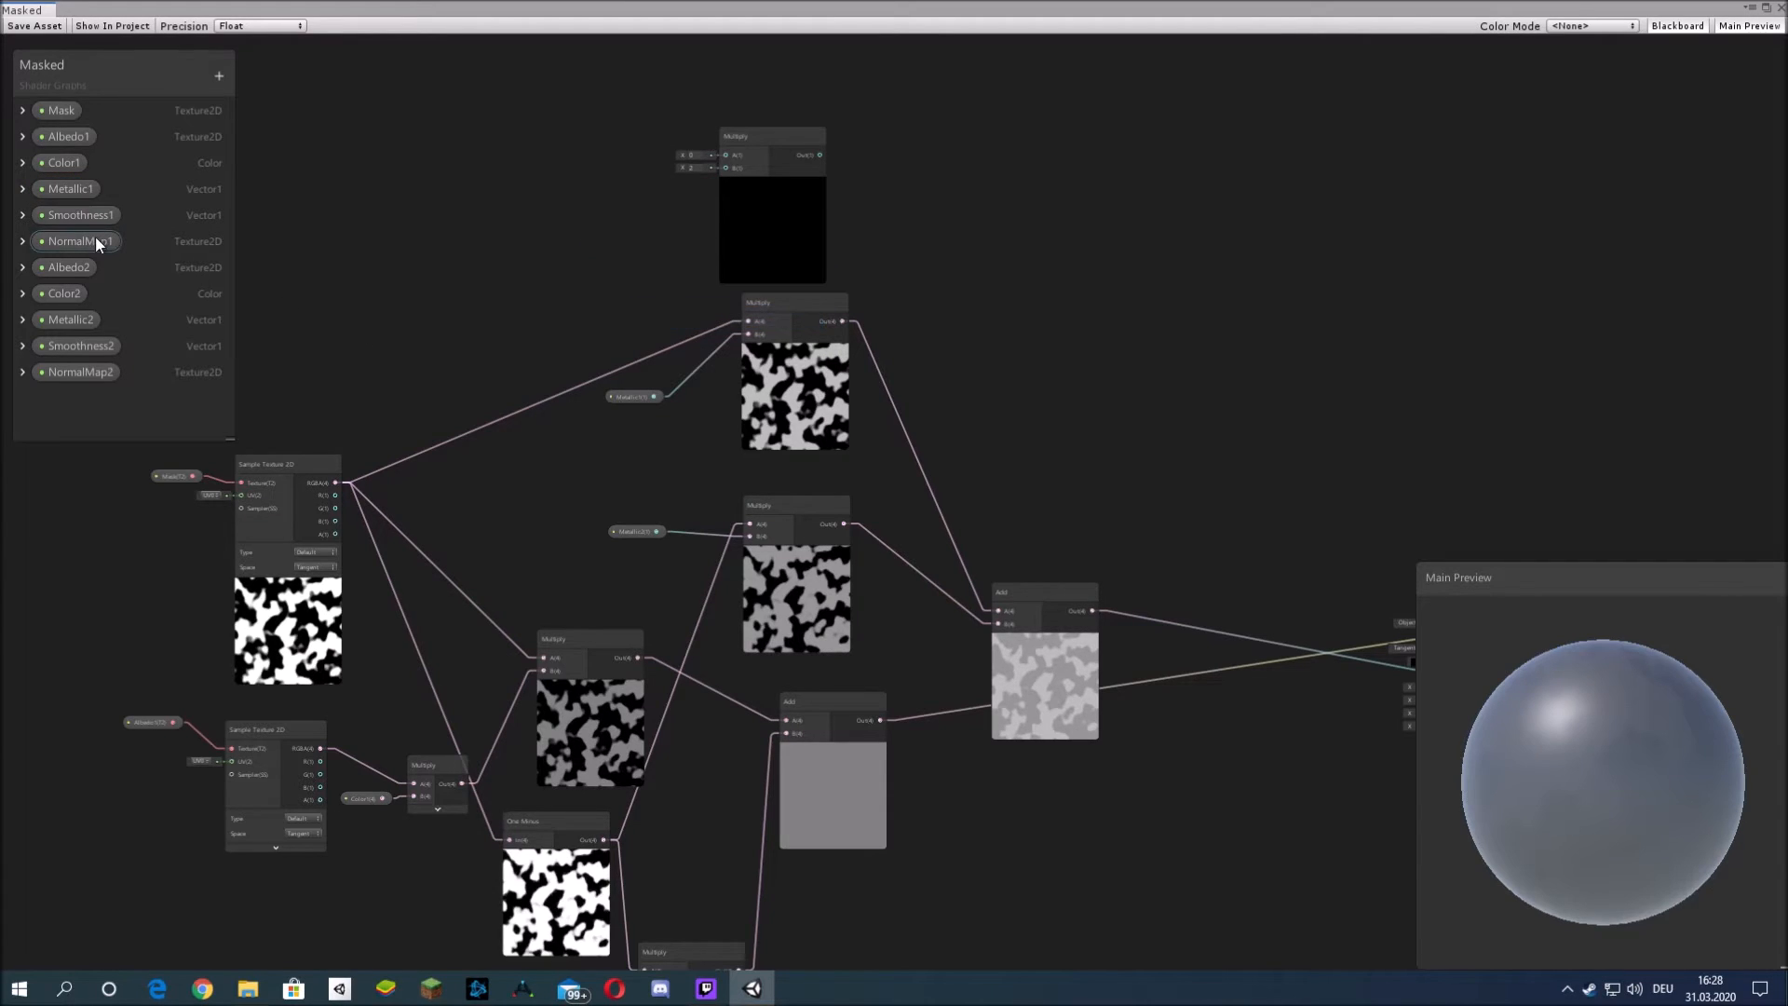
- Connect Smoothness1 and the mask texture's RGBA output to the duplicated Multiply node, and move the Smoothness1 node slightly lower
left_click_drag(92, 221, 725, 168)
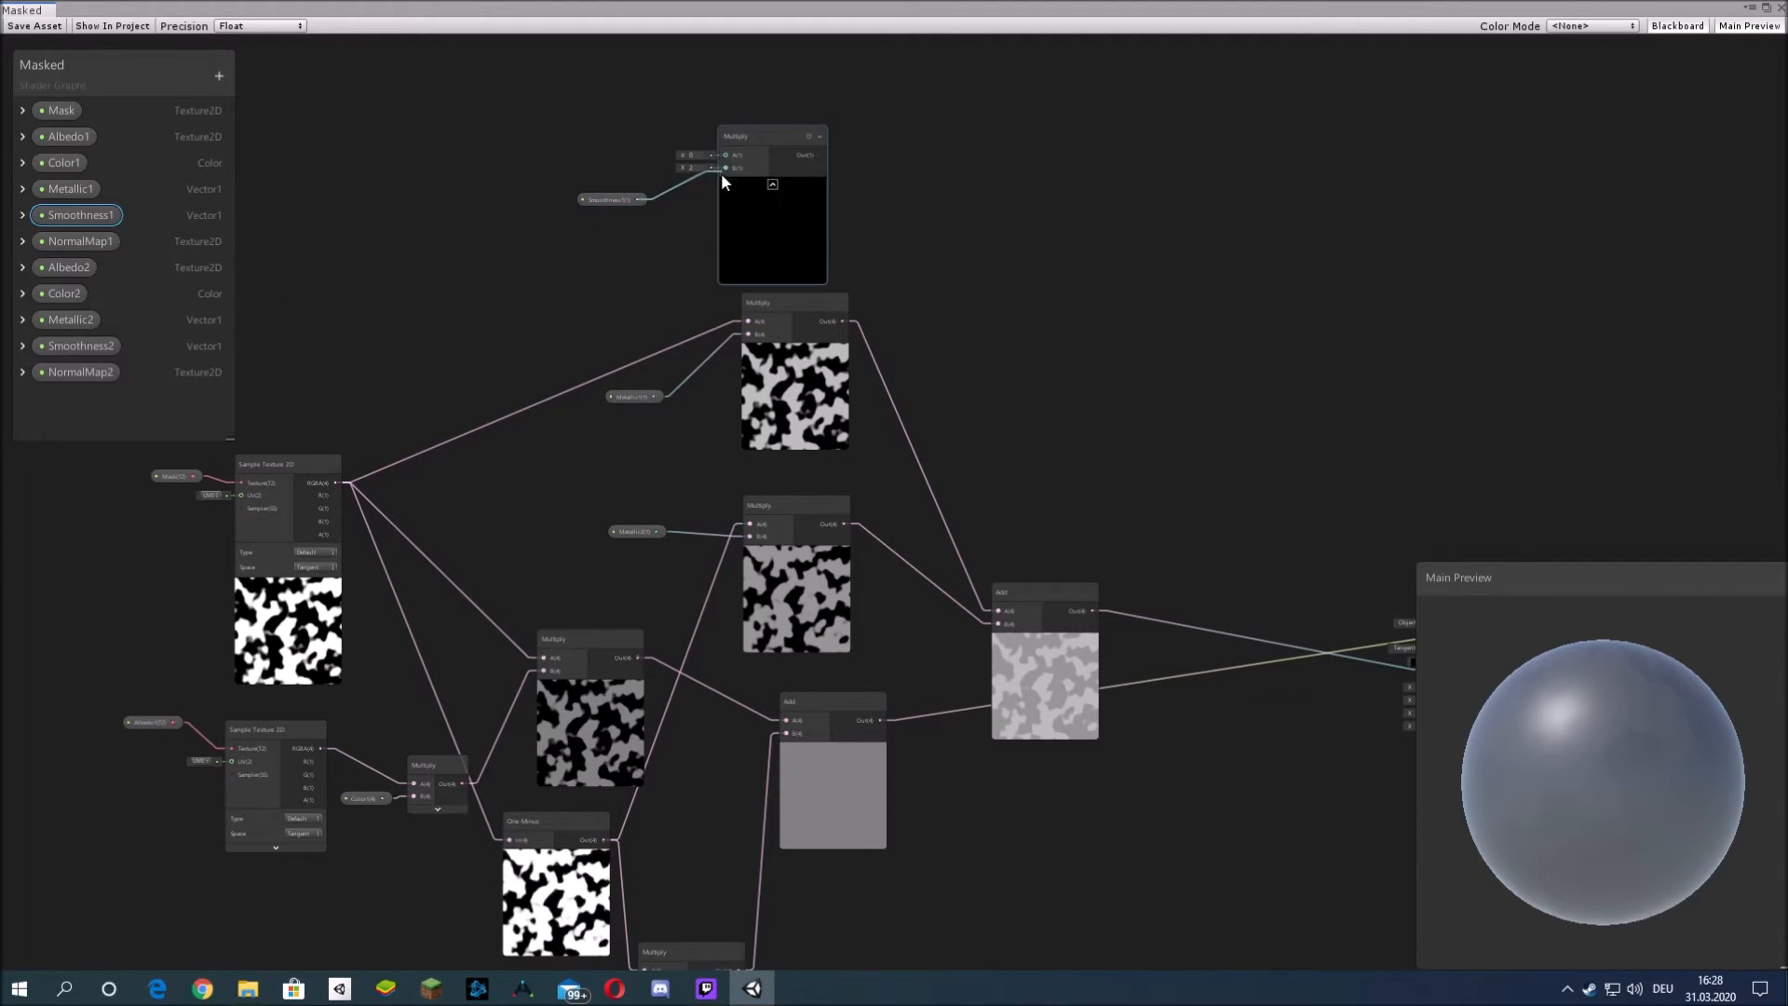
left_click_drag(322, 485, 725, 190)
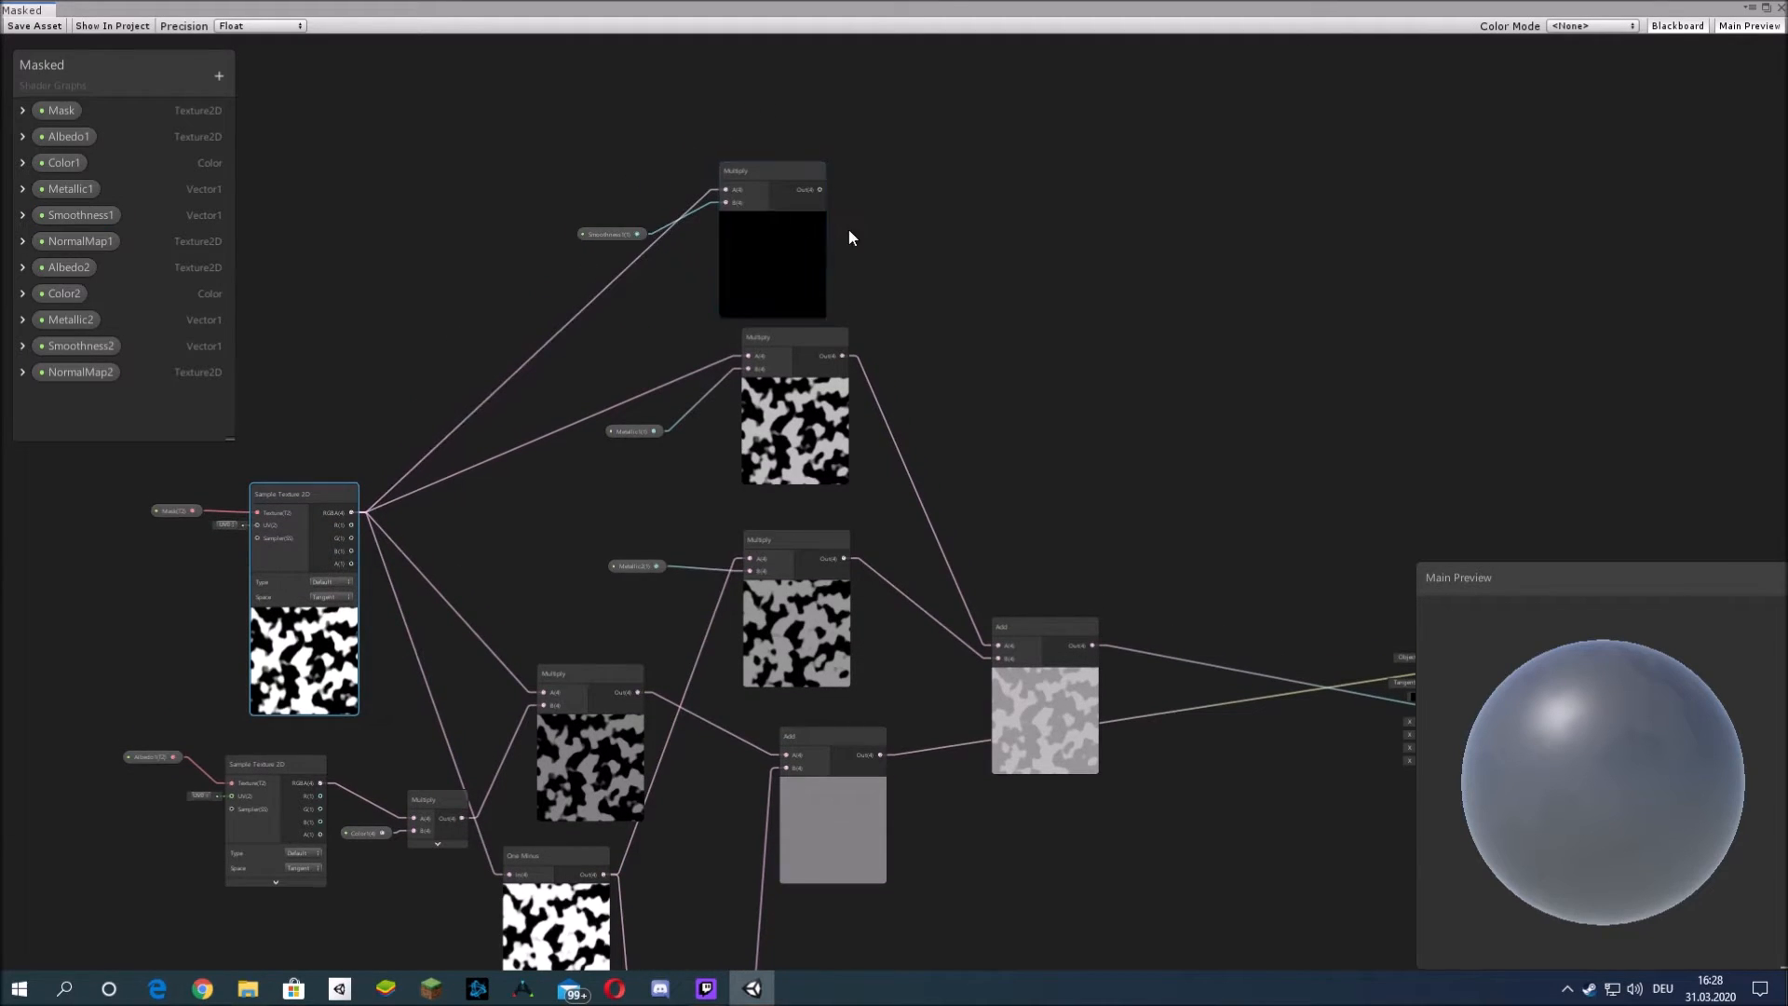
left_click_drag(616, 232, 659, 285)
left_click(995, 277)
- Create an Add node with the Smoothness1 Multiply output connected to its A input
middle_click_drag(959, 267, 816, 193)
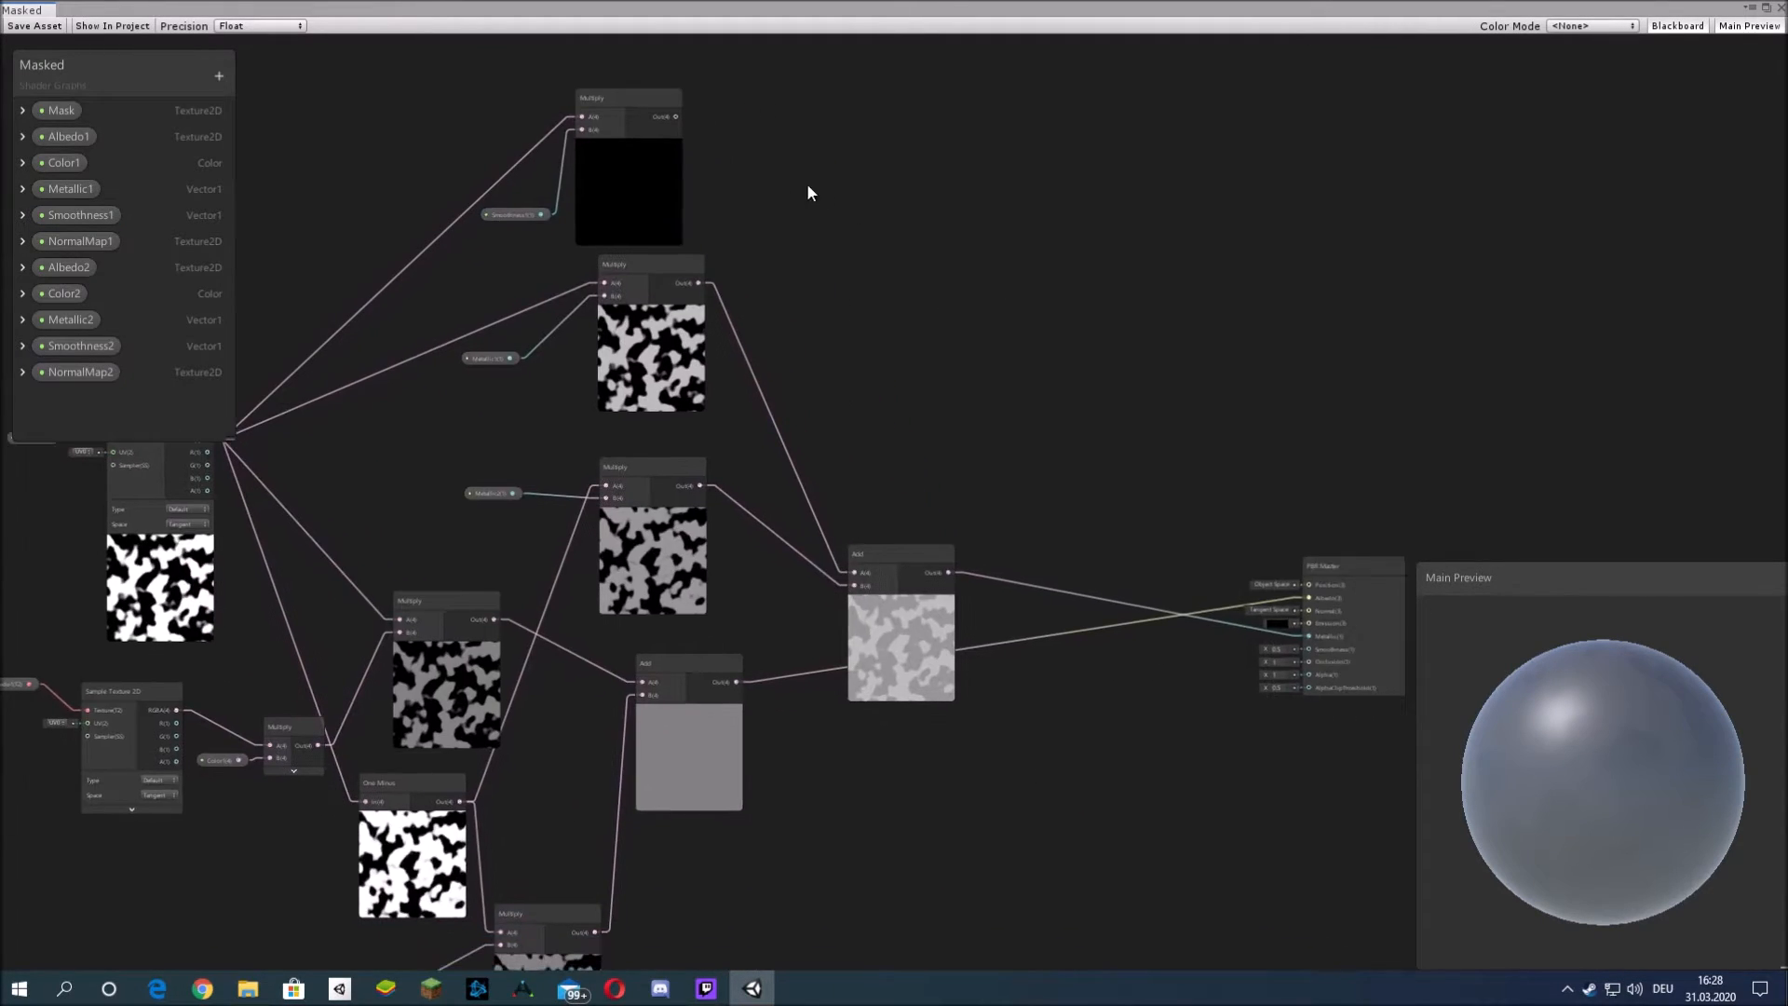
key("space")
type("Add")
key("Return")
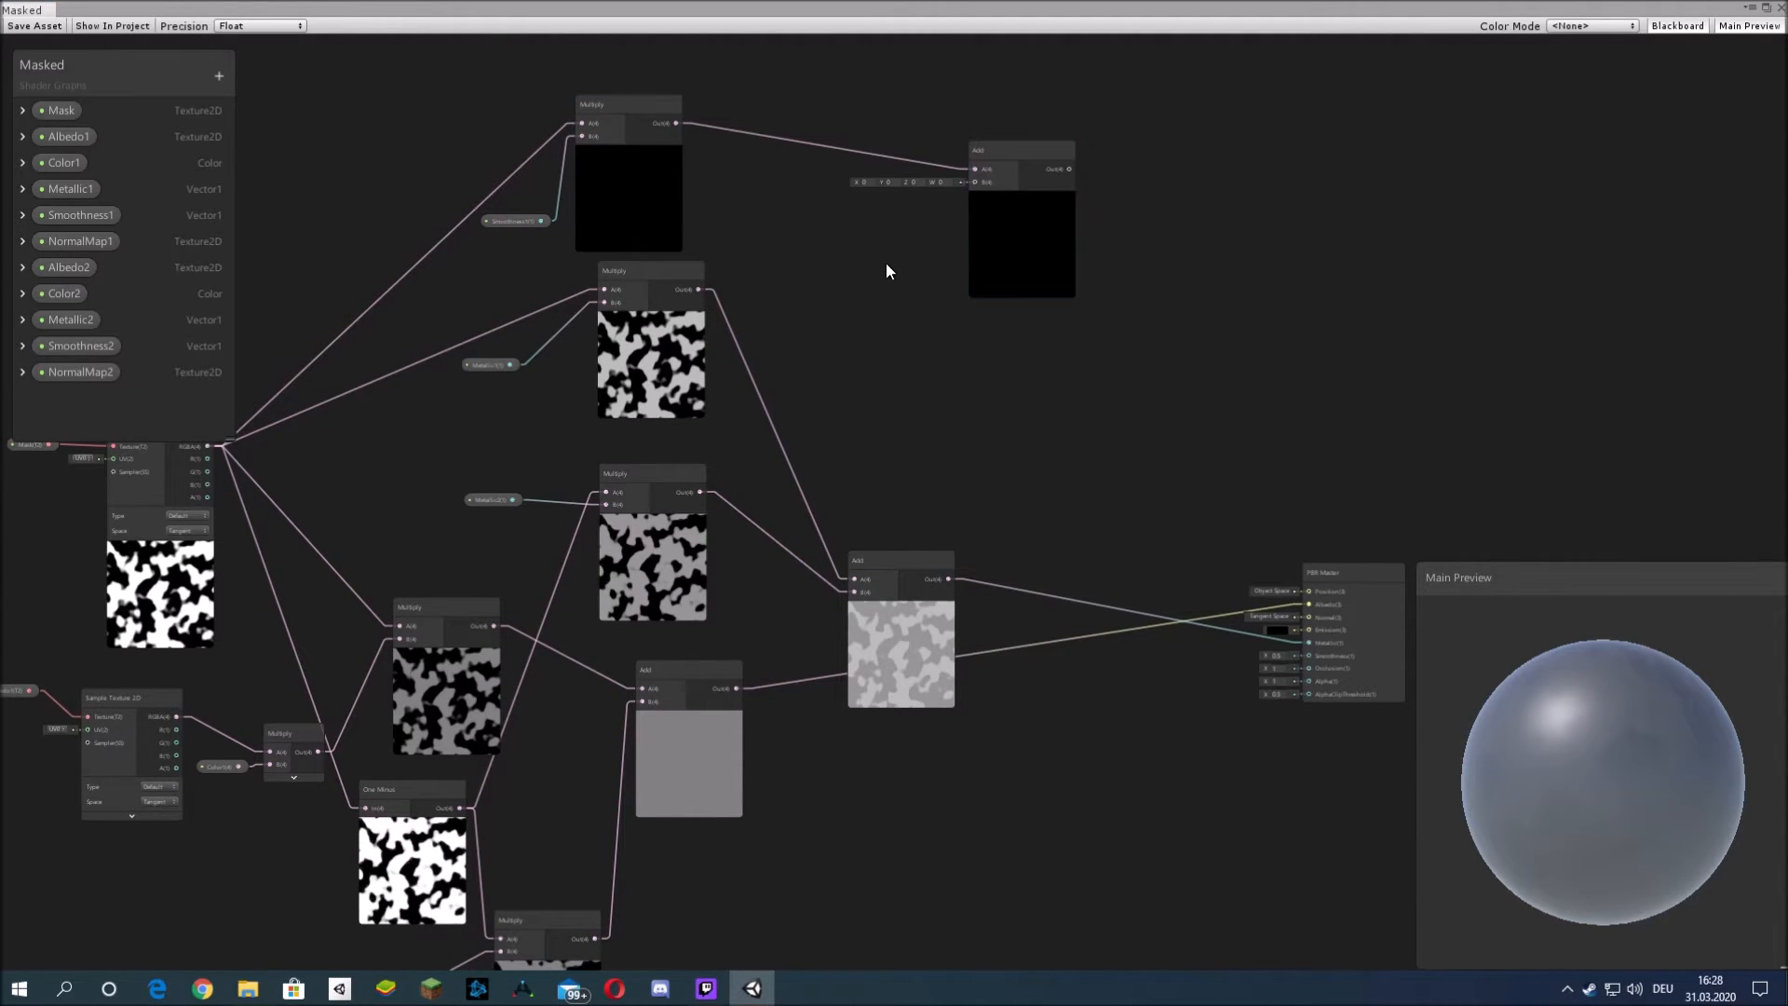
- Move the Smoothness1 Multiply node and its property node higher, leaving free space above the Metallic1 Multiply
middle_click_drag(865, 255, 1140, 387)
mouse_move(646, 152)
left_mouse_down()
mouse_move(774, 218)
mouse_move(880, 326)
left_mouse_up()
mouse_move(880, 335)
left_mouse_down()
mouse_move(853, 268)
mouse_move(873, 110)
left_mouse_up()
left_click_drag(775, 354, 779, 160)
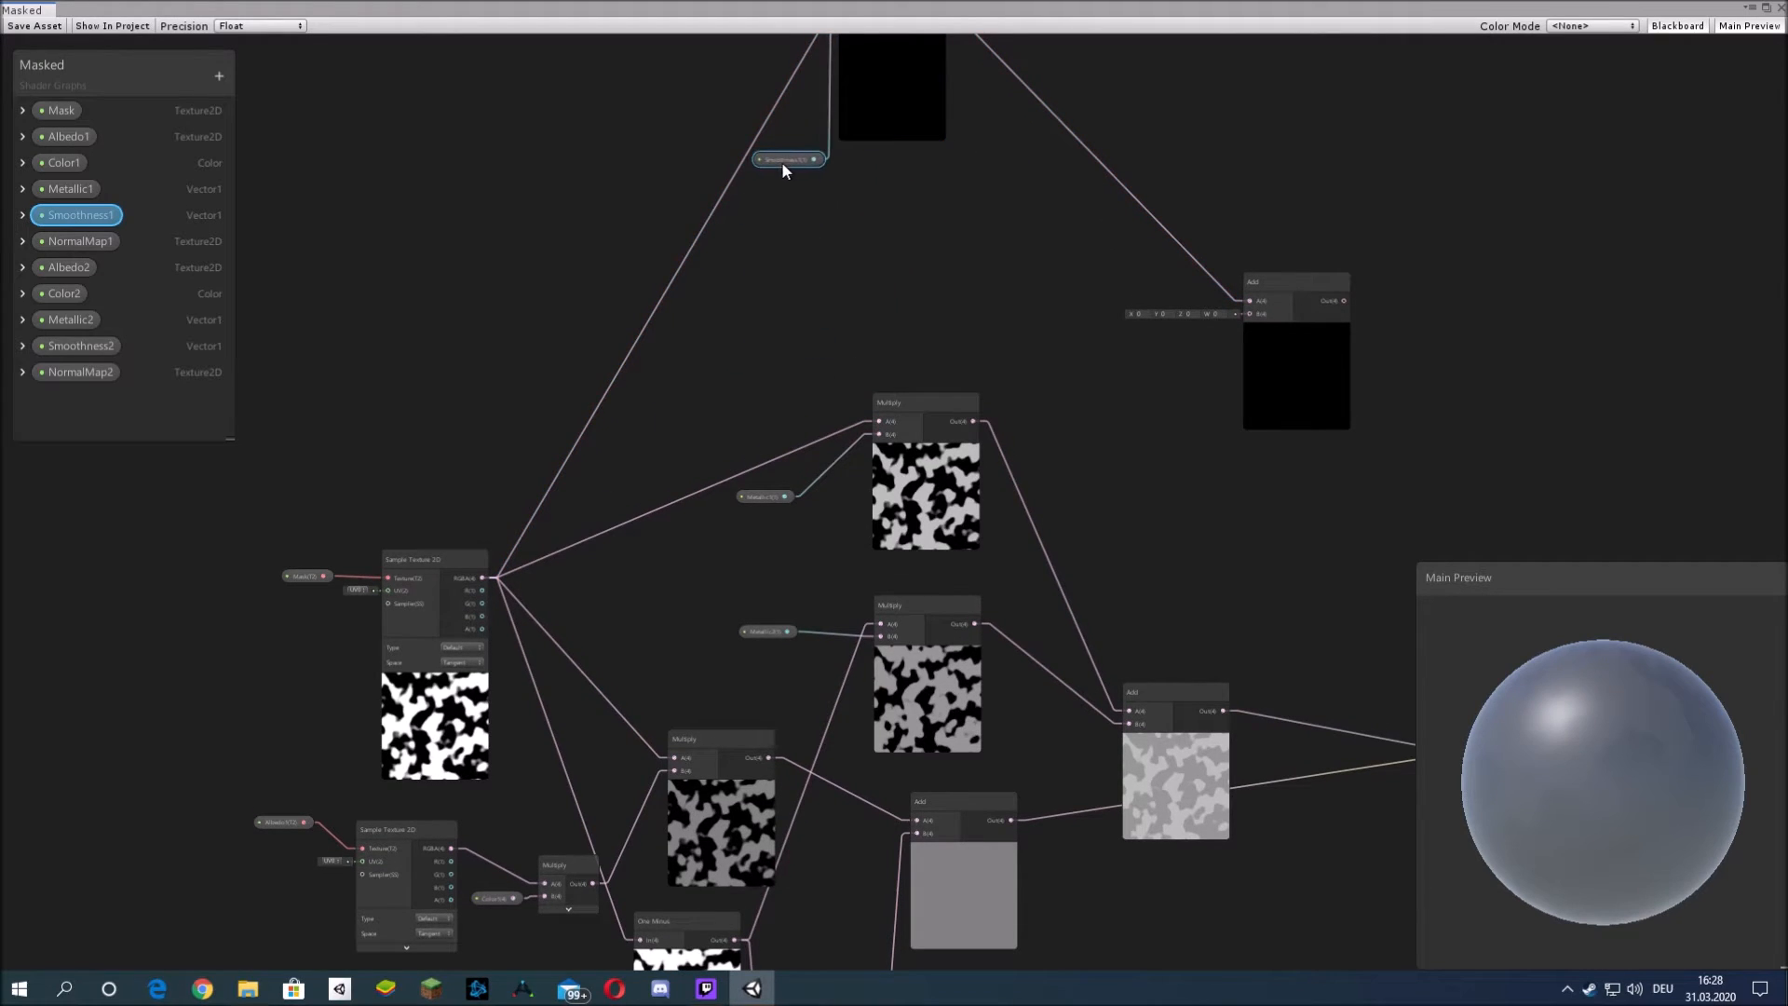
- Move the Smoothness1 Multiply node and its property node farther left, and shift the unfinished Add node slightly higher
left_click(987, 221)
middle_click_drag(1016, 331, 988, 432)
left_click_drag(869, 200, 586, 195)
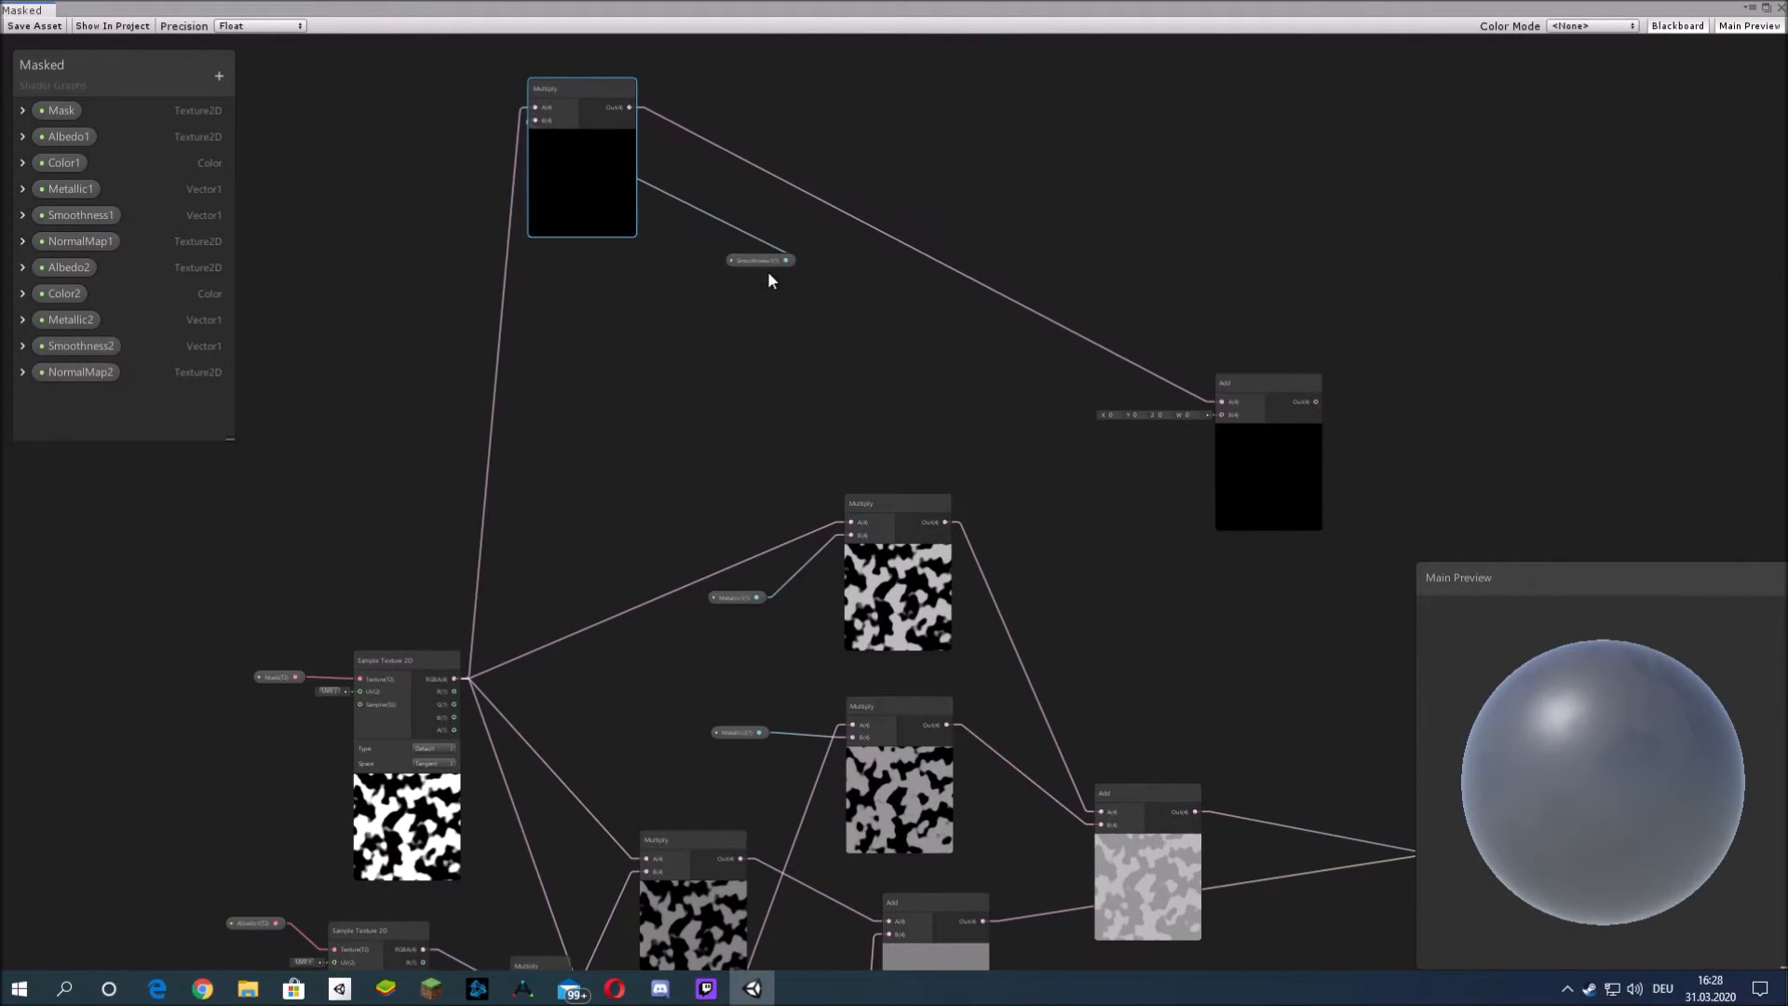
left_click_drag(760, 261, 579, 281)
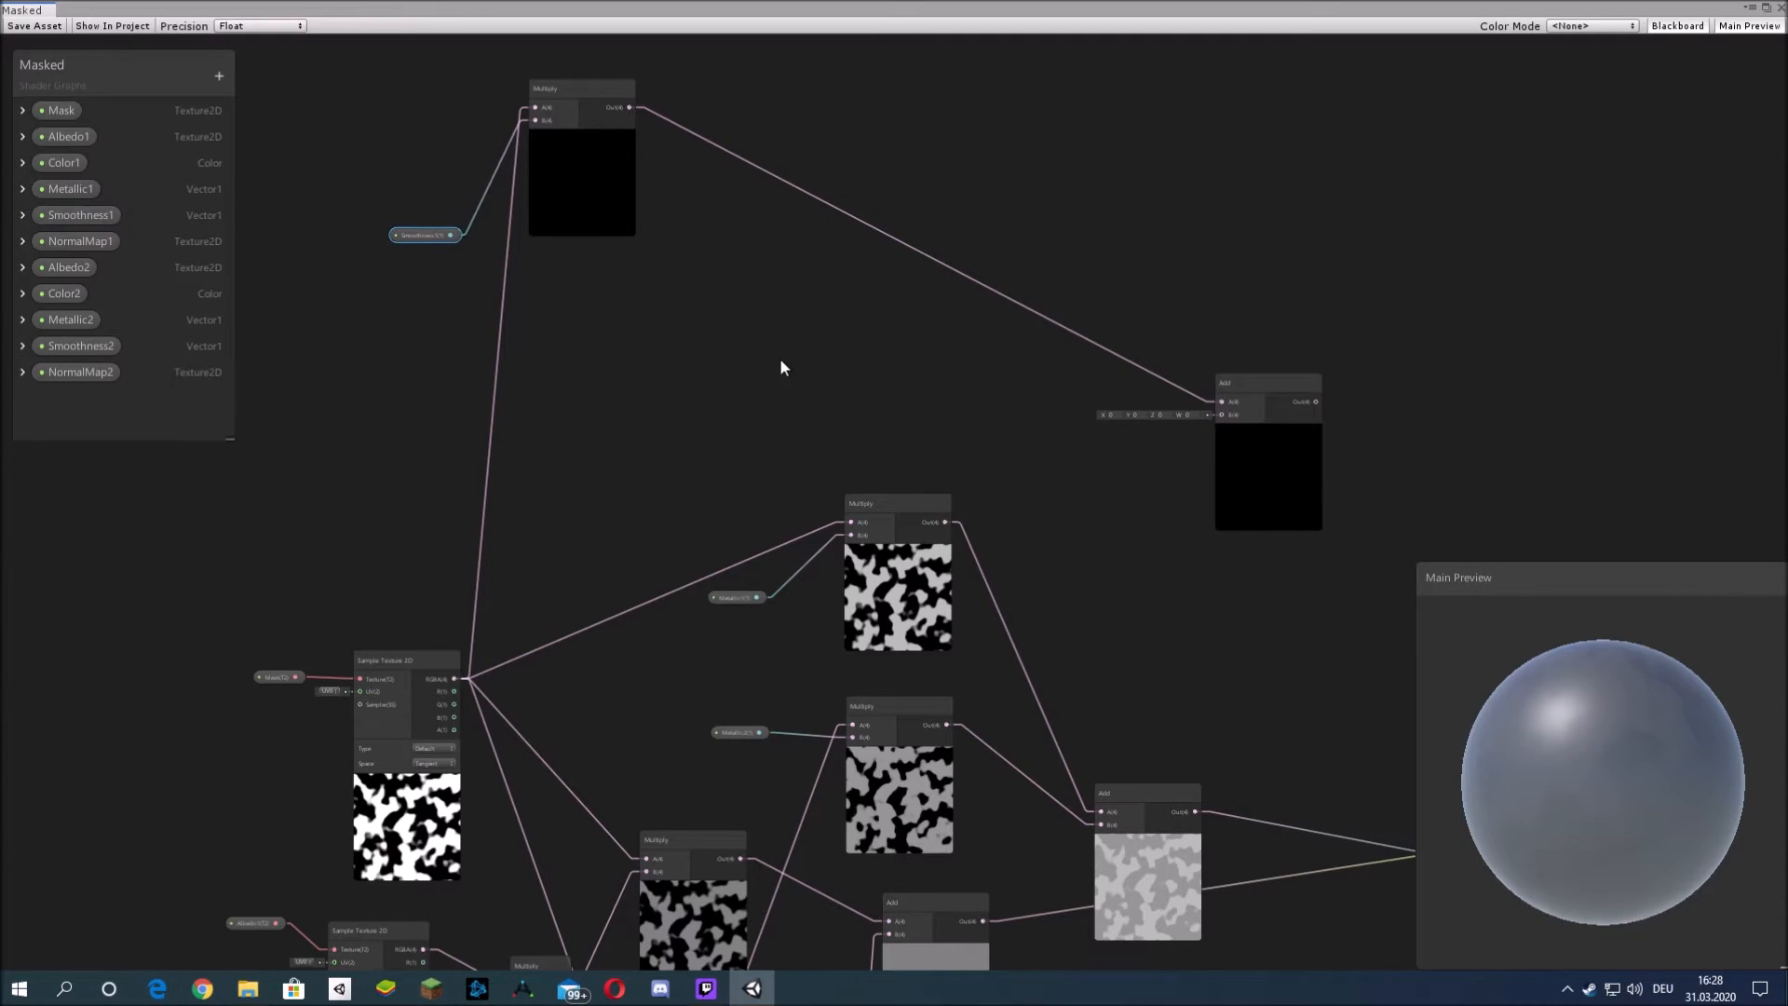
middle_click_drag(810, 434, 730, 309)
left_click_drag(1179, 333, 1149, 176)
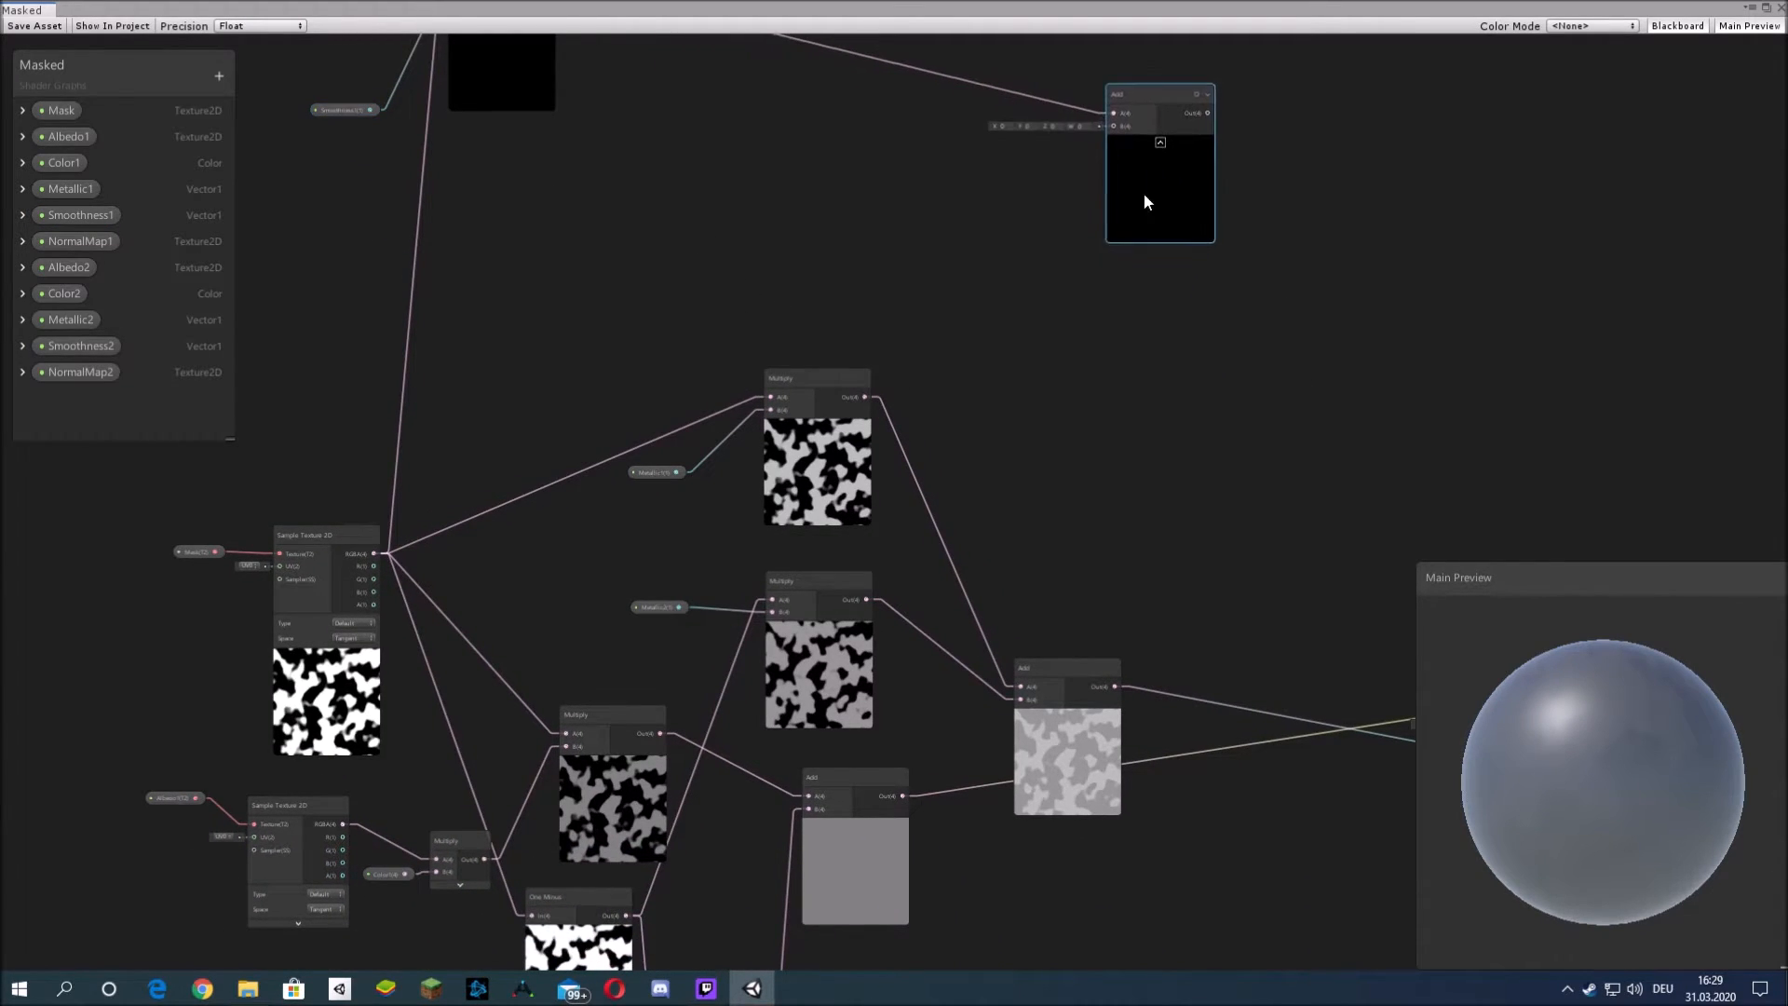
- Create a Multiply node with the One Minus output connected to its A input, placed above the Metallic1 Multiply
middle_click_drag(779, 313, 823, 272)
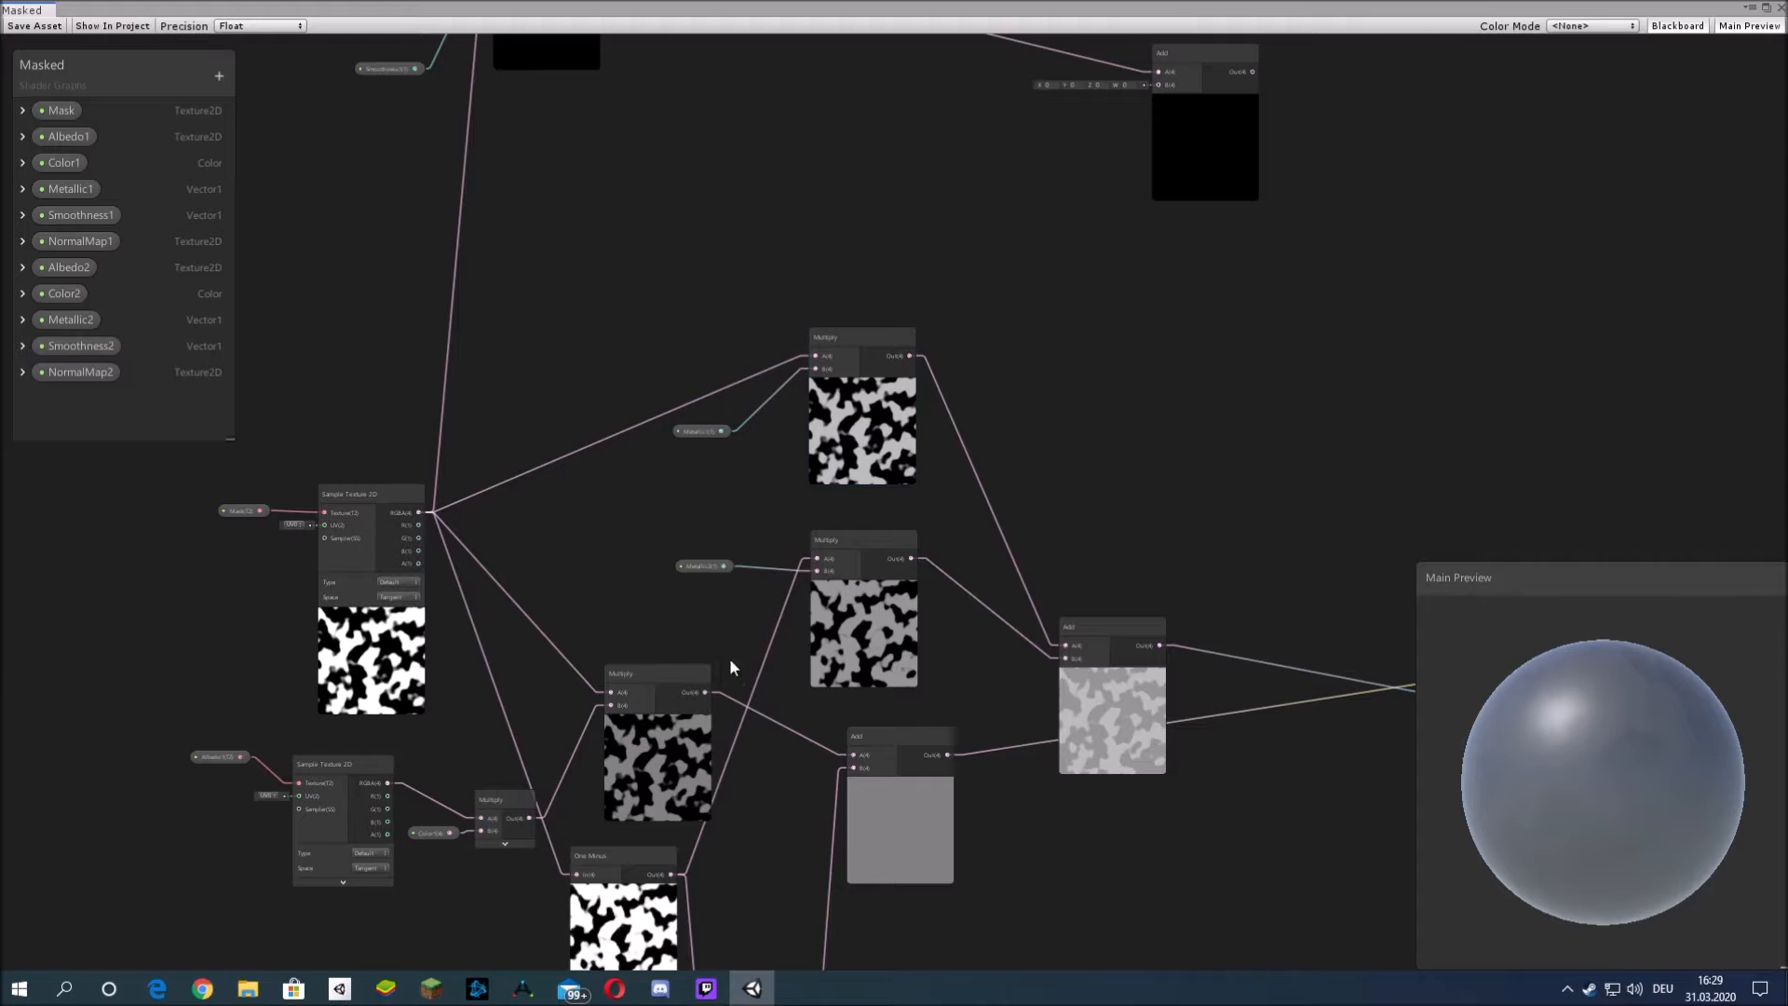
left_click_drag(673, 877, 726, 185)
type("mu")
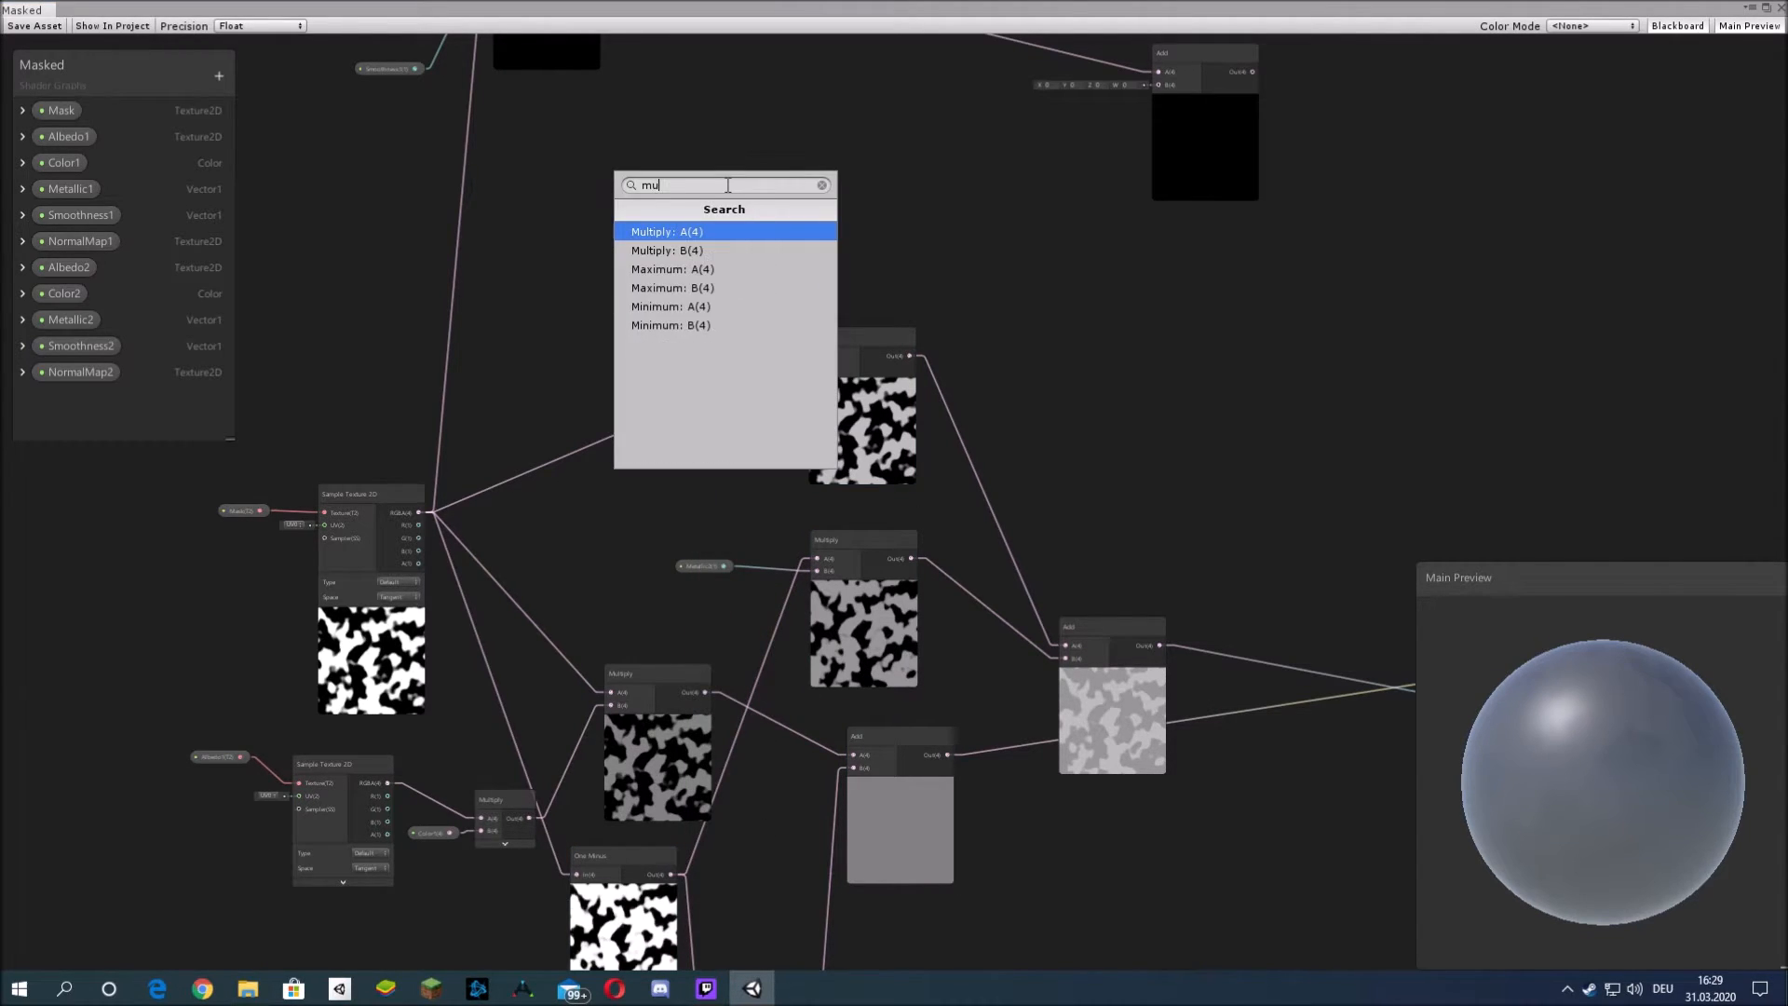
key("Return")
middle_click_drag(893, 199, 866, 375)
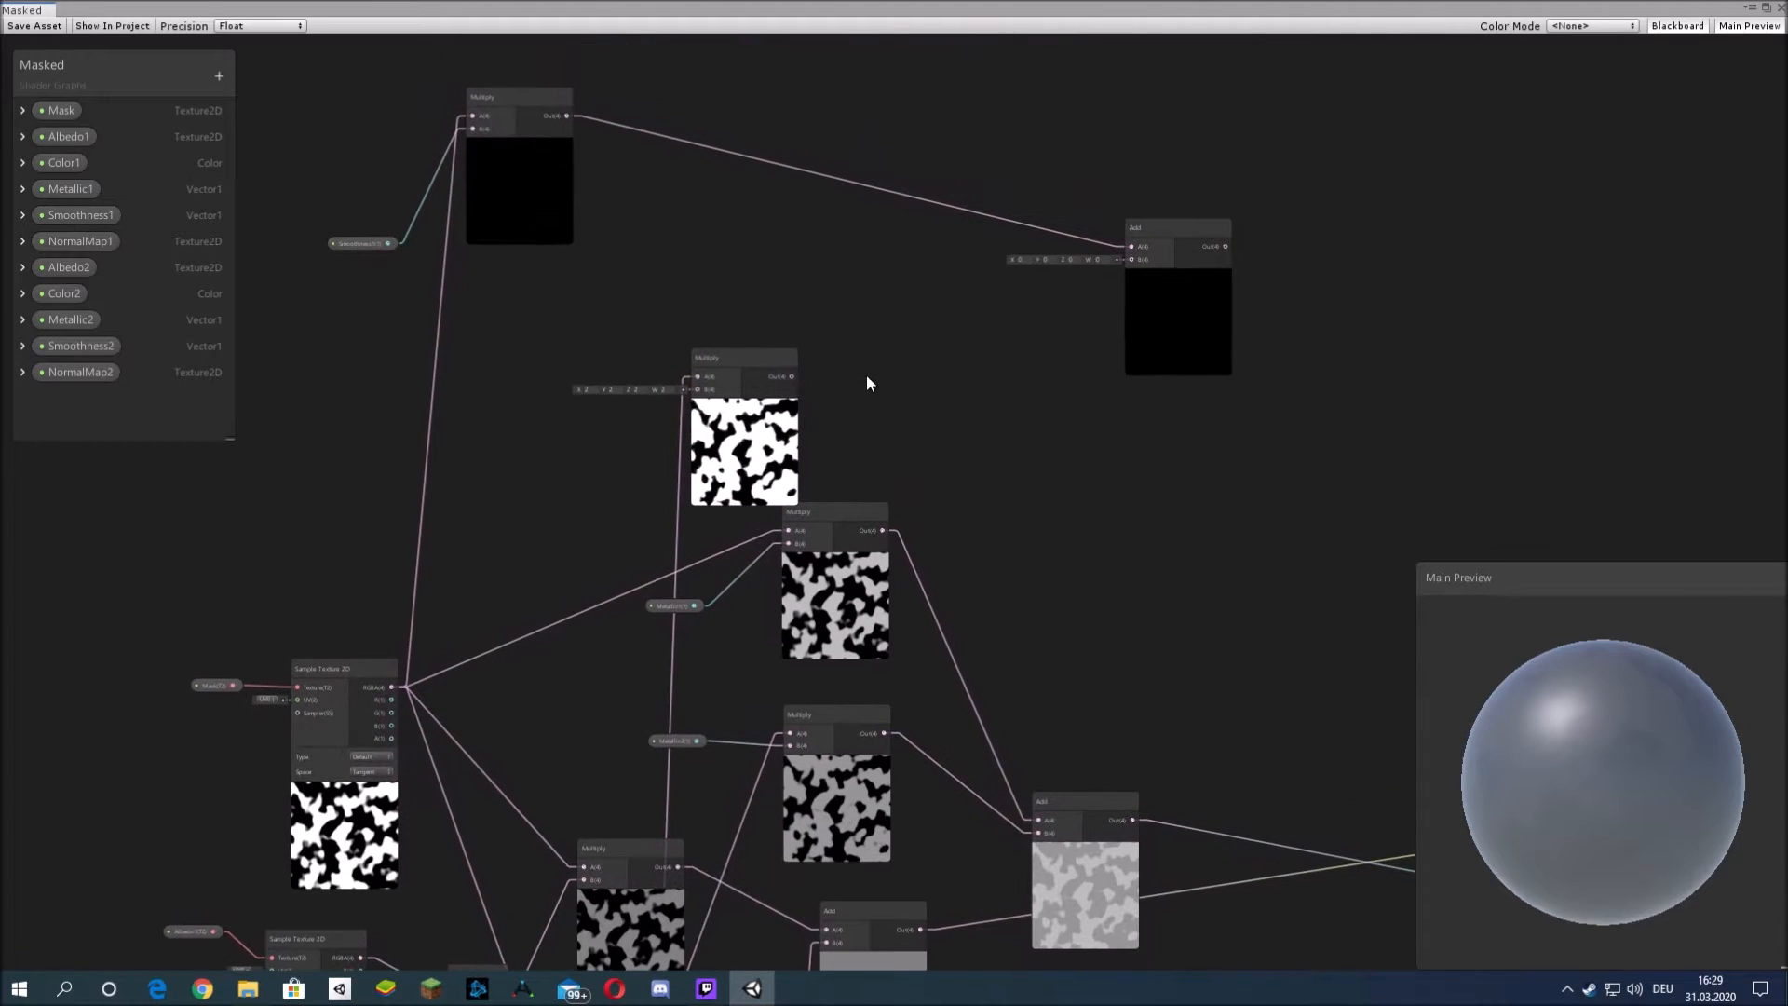
left_click_drag(743, 366, 785, 345)
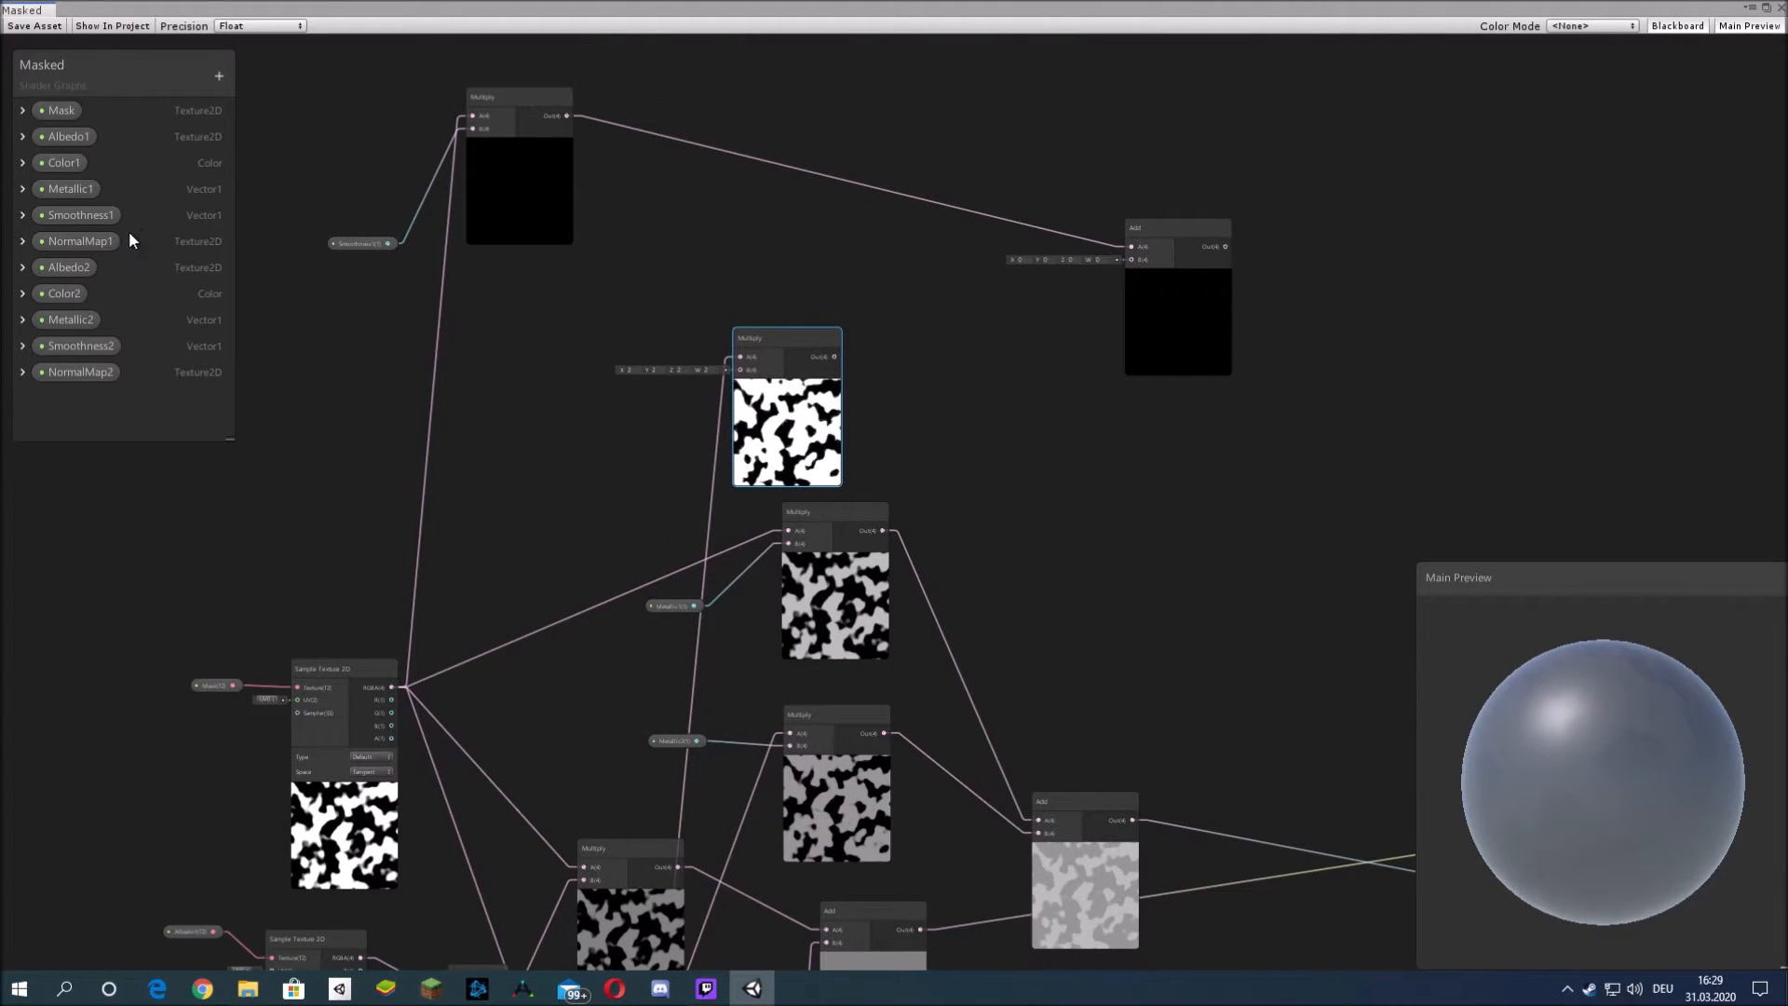
- Connect a Smoothness2 property node to the new Multiply's B input, and feed that Multiply into the smoothness Add node's B input
left_click_drag(82, 346, 760, 371)
middle_click_drag(991, 324, 849, 265)
left_click_drag(705, 296, 890, 267)
left_click_drag(982, 219, 978, 221)
left_click_drag(692, 299, 991, 202)
middle_click_drag(1189, 301, 845, 225)
left_click_drag(708, 221, 514, 244)
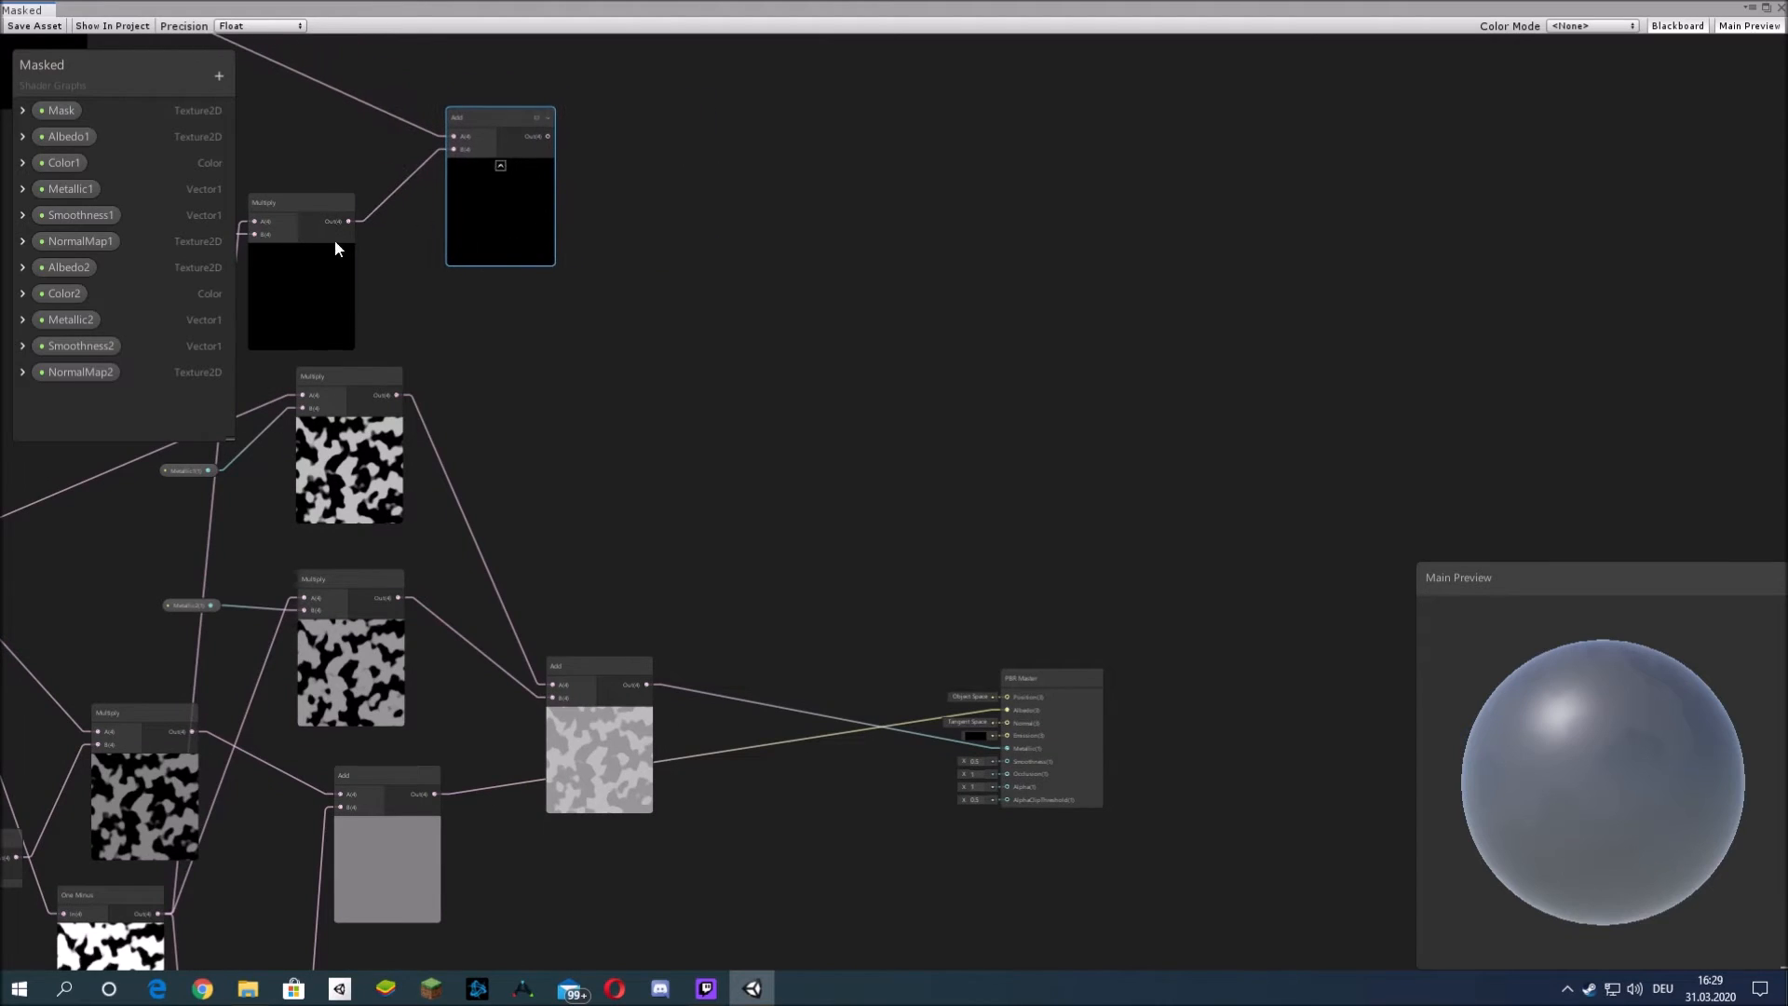
- Set the default value of Smoothness1 to 0.5 and of Smoothness2 to 0.3
left_click(41, 215)
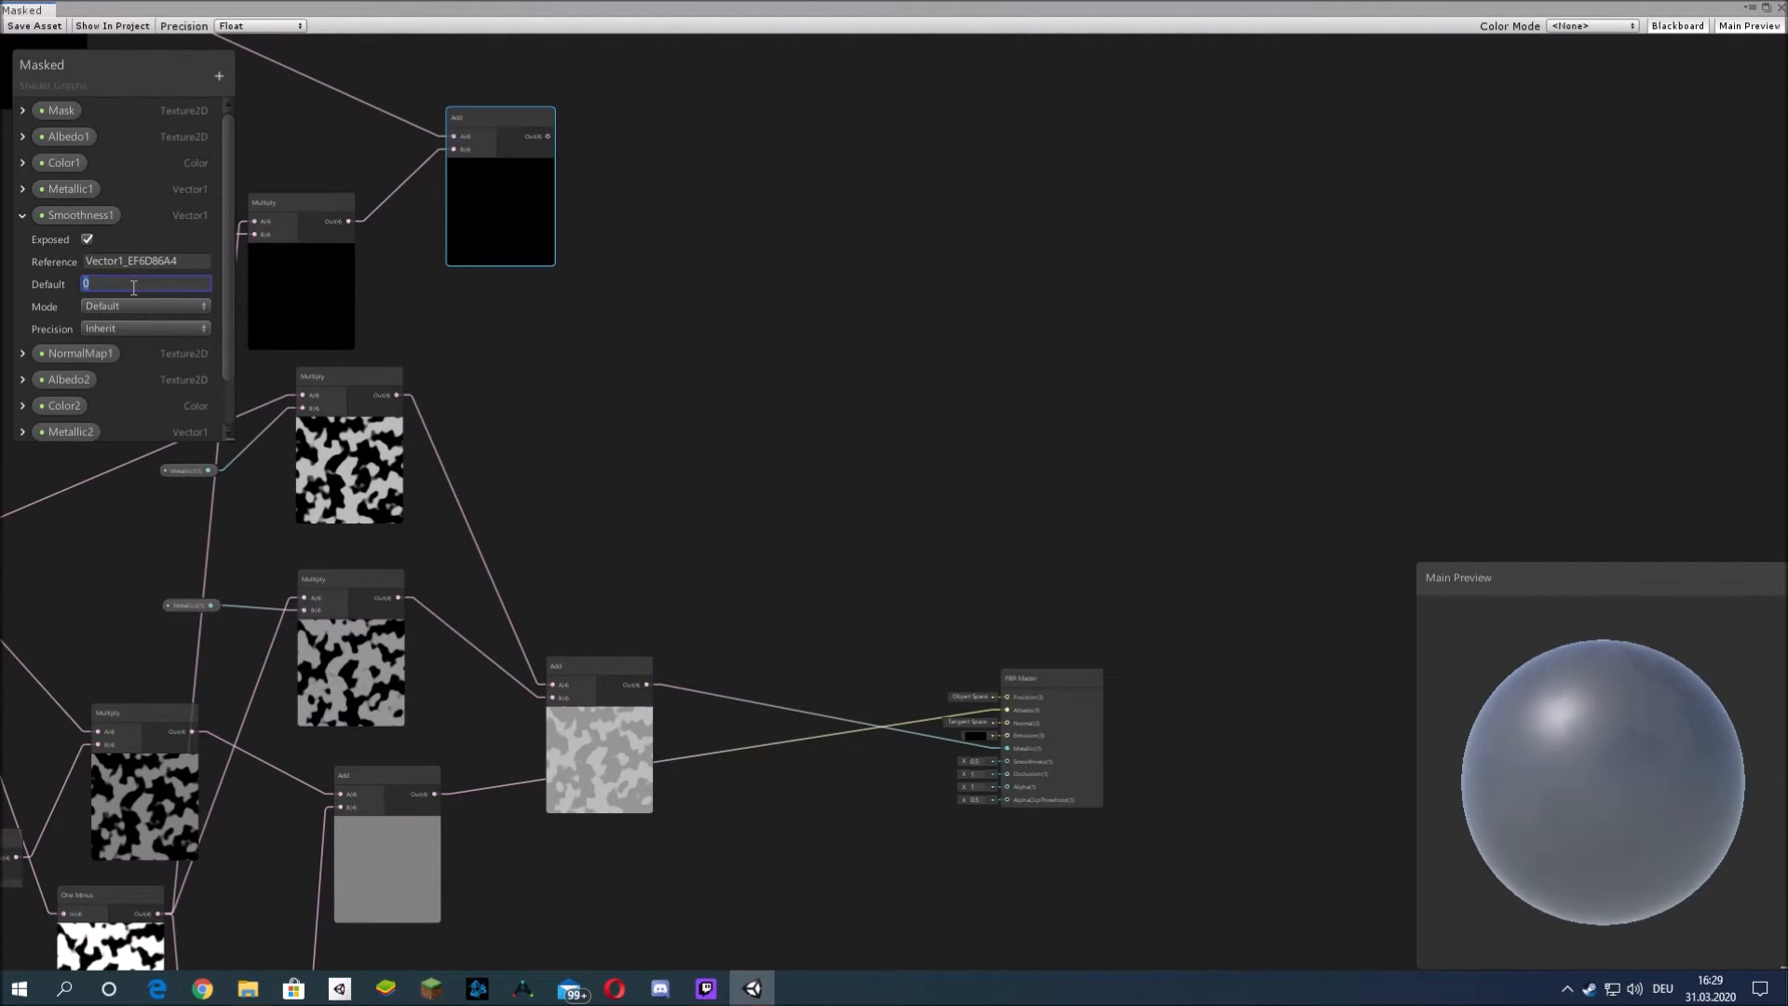
type("0.5")
left_click(21, 215)
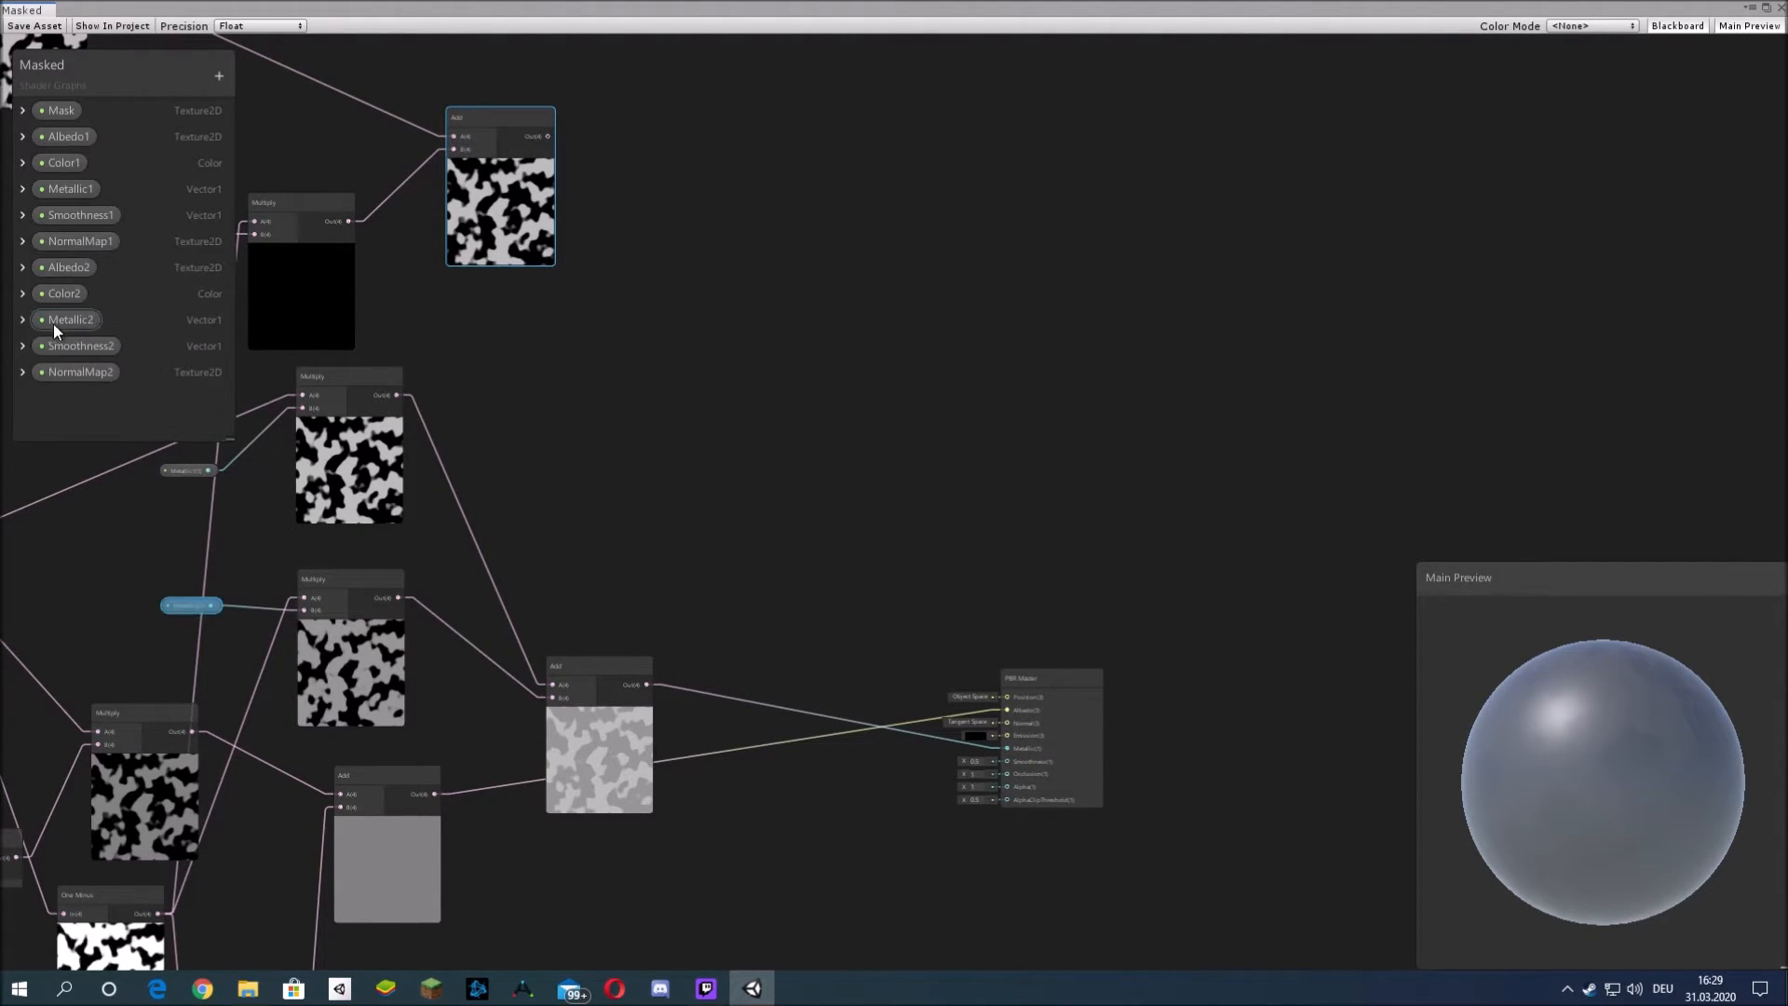
left_click(22, 345)
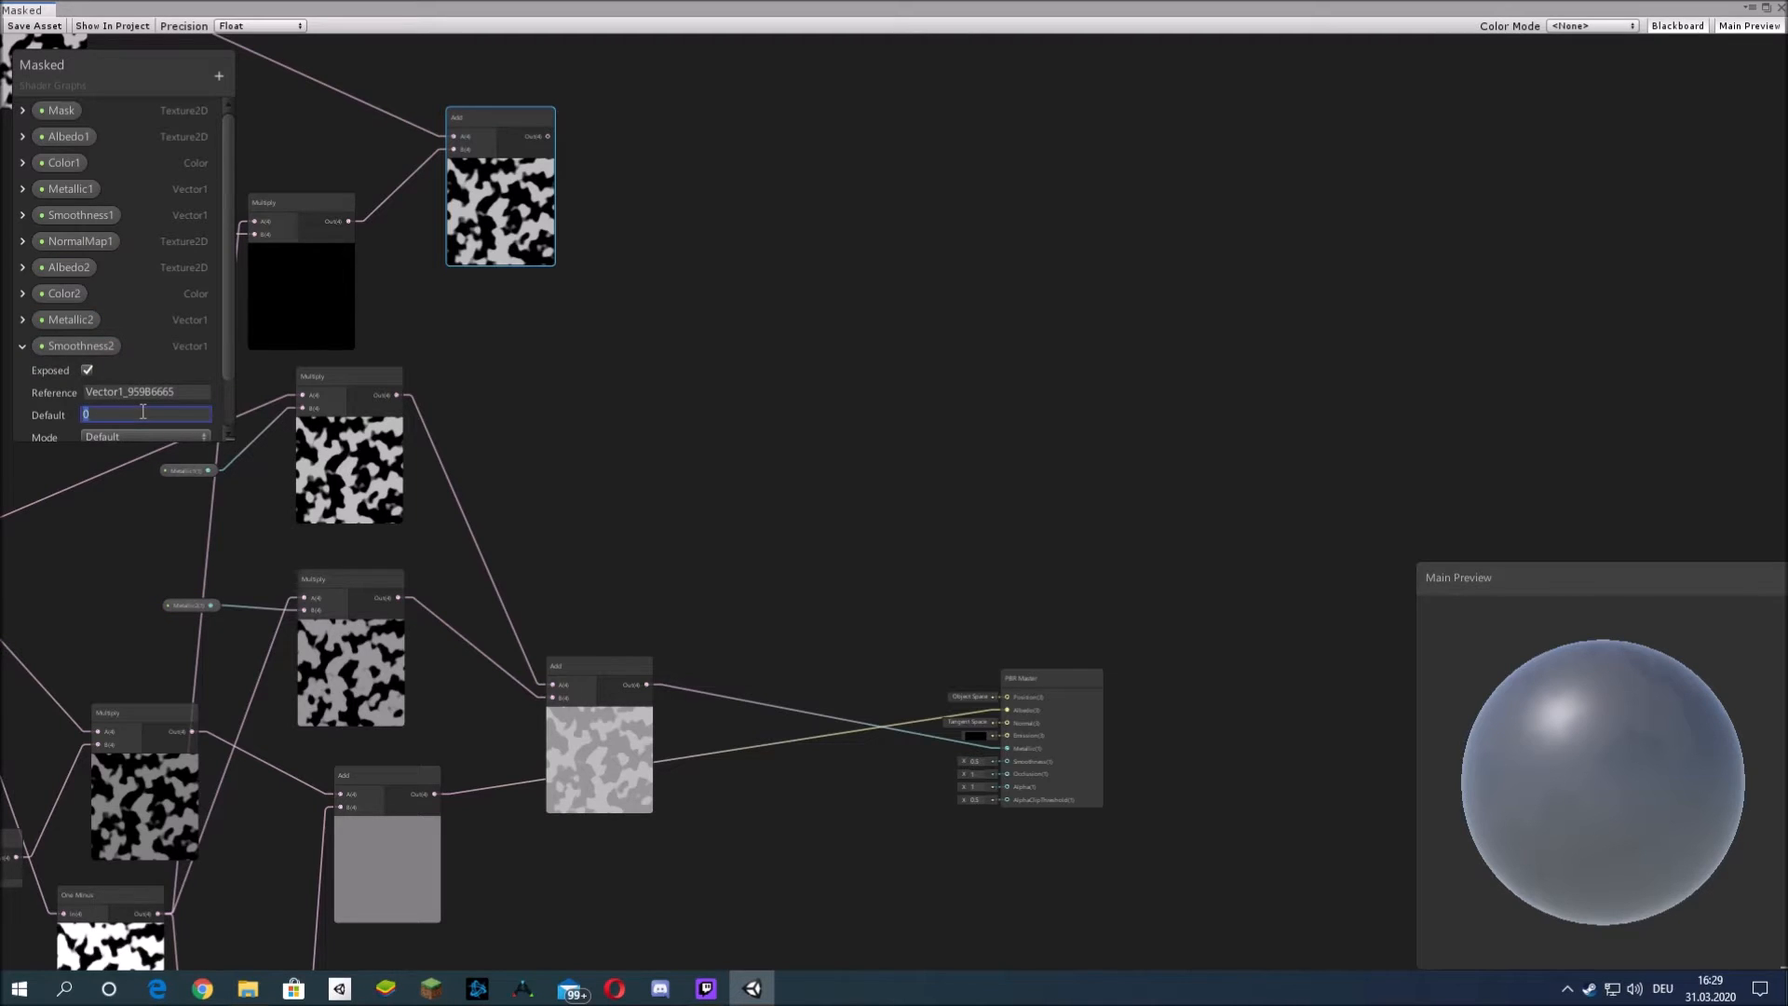
type("0.3")
middle_click_drag(634, 273, 953, 284)
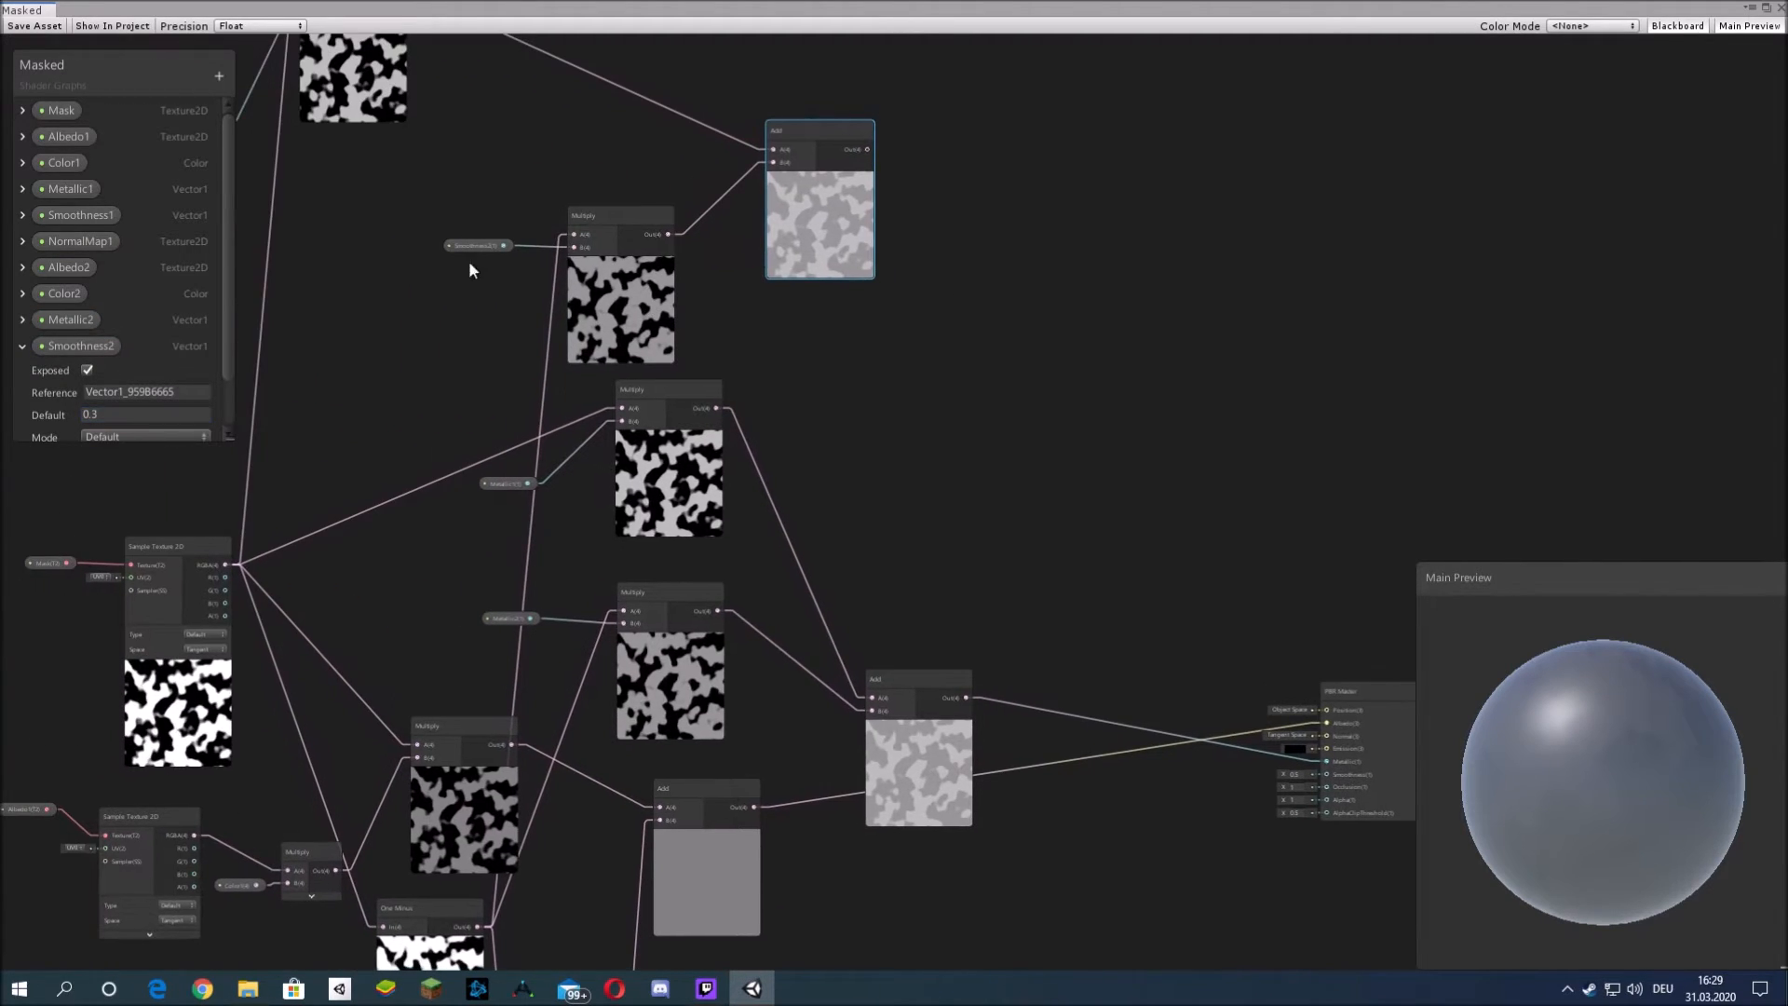
left_click(23, 346)
- Connect the smoothness Add output to the PBR Master's Smoothness input, then save and close the shader graph
middle_click_drag(869, 211, 738, 161)
left_click_drag(735, 98, 1196, 723)
middle_click_drag(1291, 472, 1209, 452)
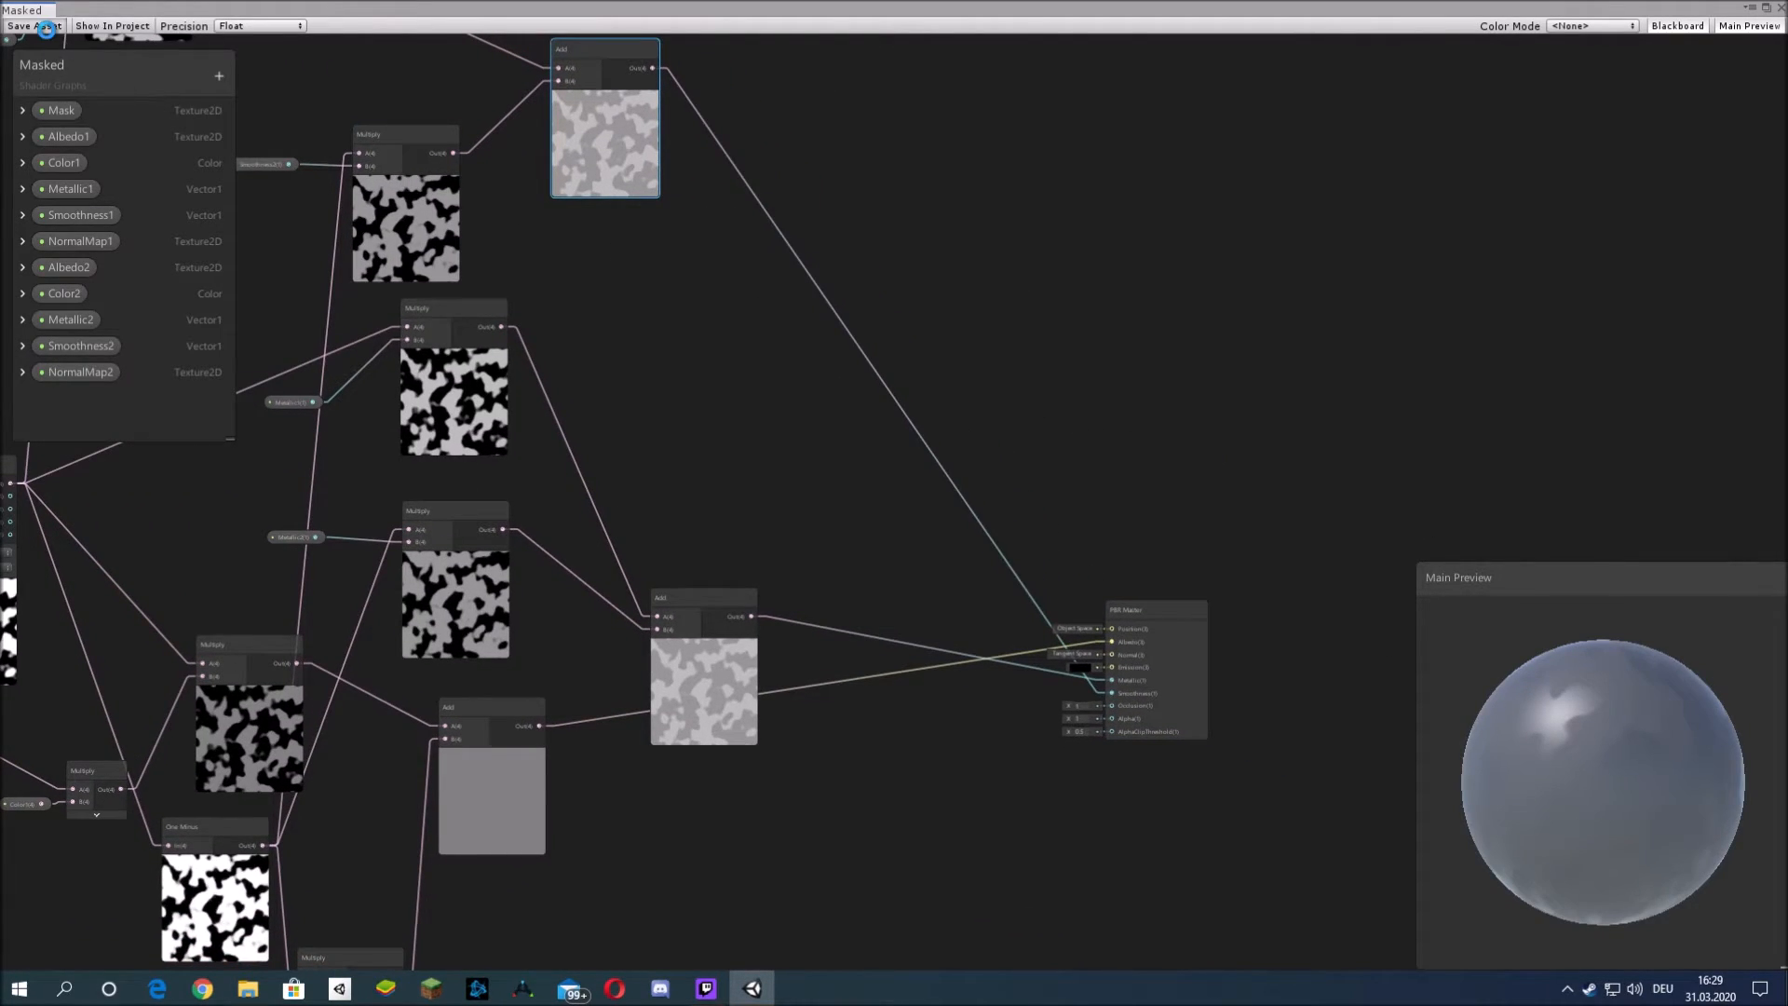
left_click(1781, 8)
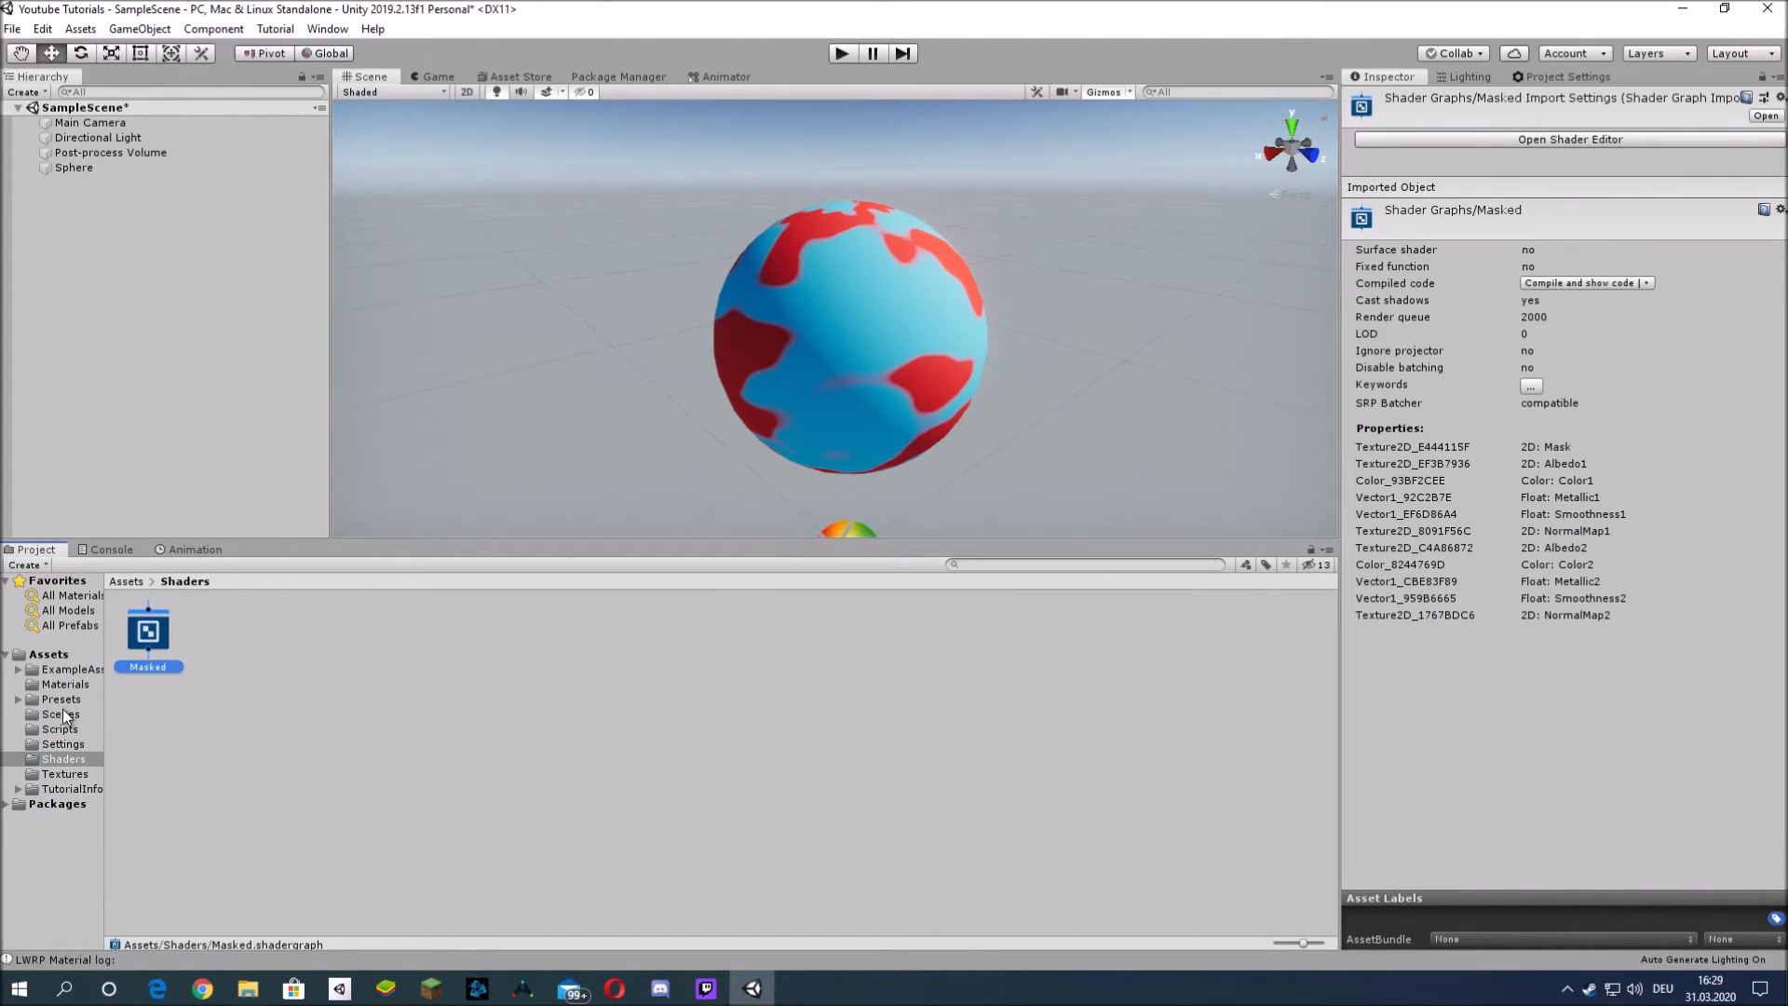
- Set Smoothness1 of the SphereMasked material in the Materials folder to 1.5
left_click(65, 684)
left_click(220, 630)
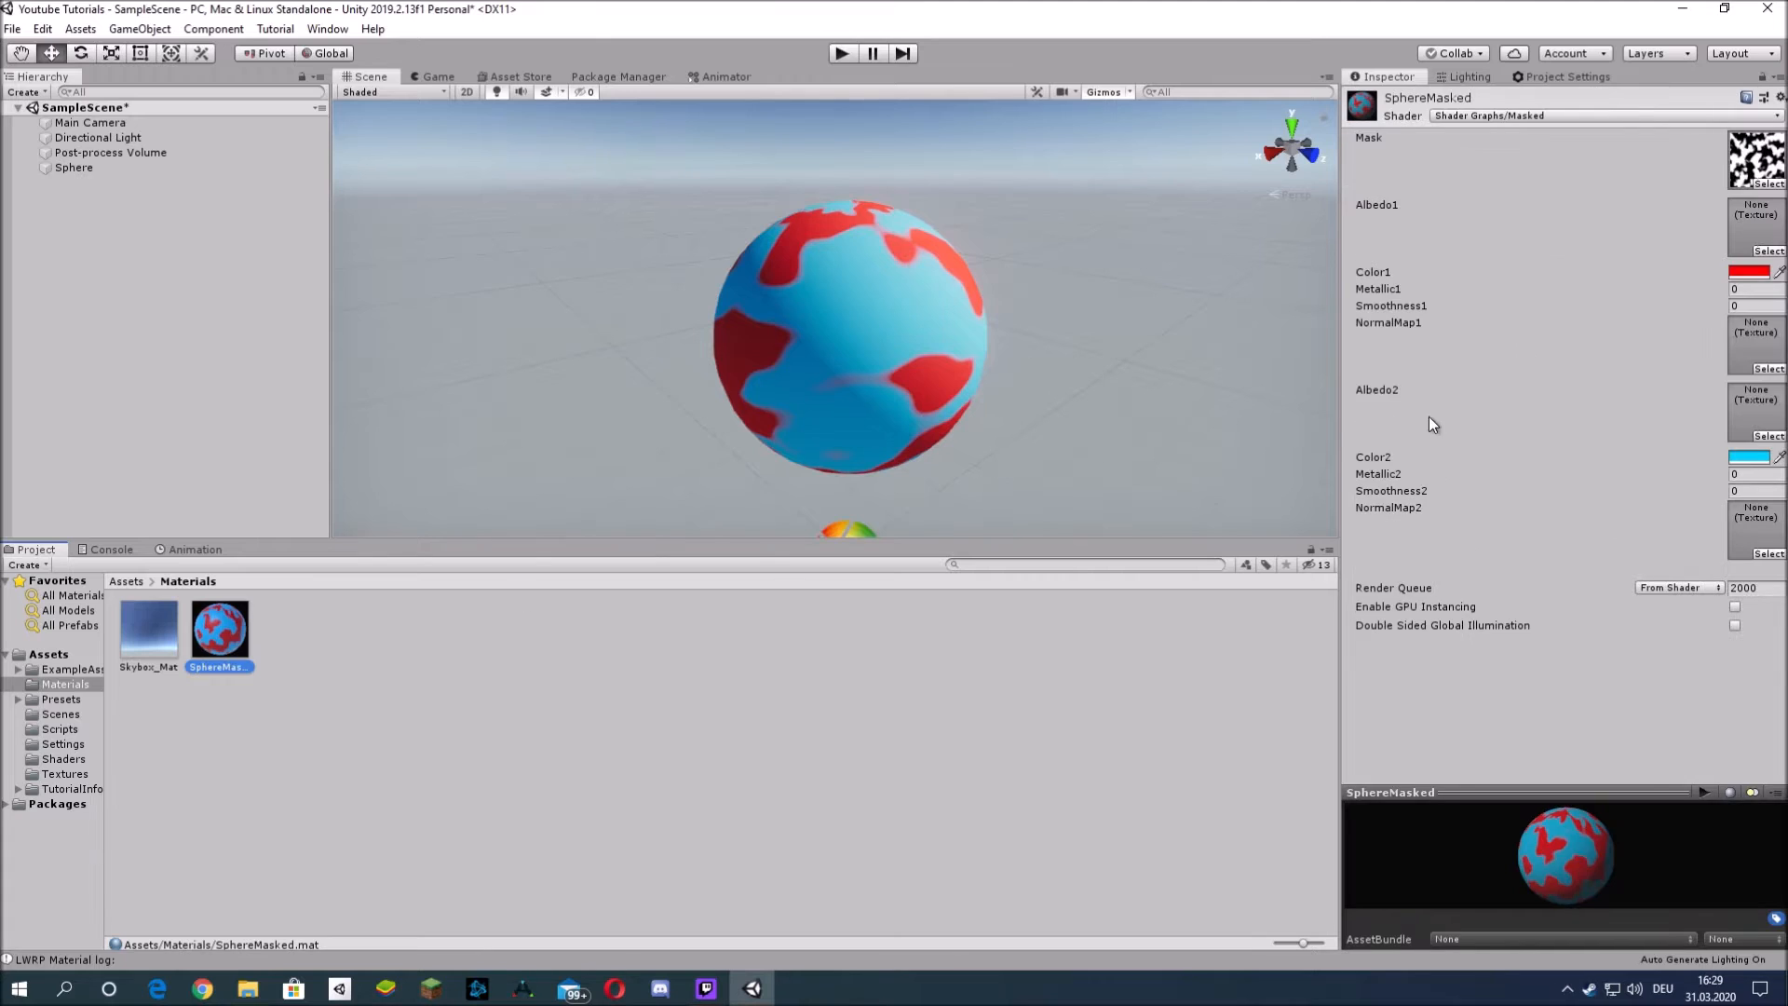
left_click_drag(1725, 303, 1770, 318)
- Add a Reflection Probe as a child of the Sphere and set its type to Realtime
left_click(73, 167)
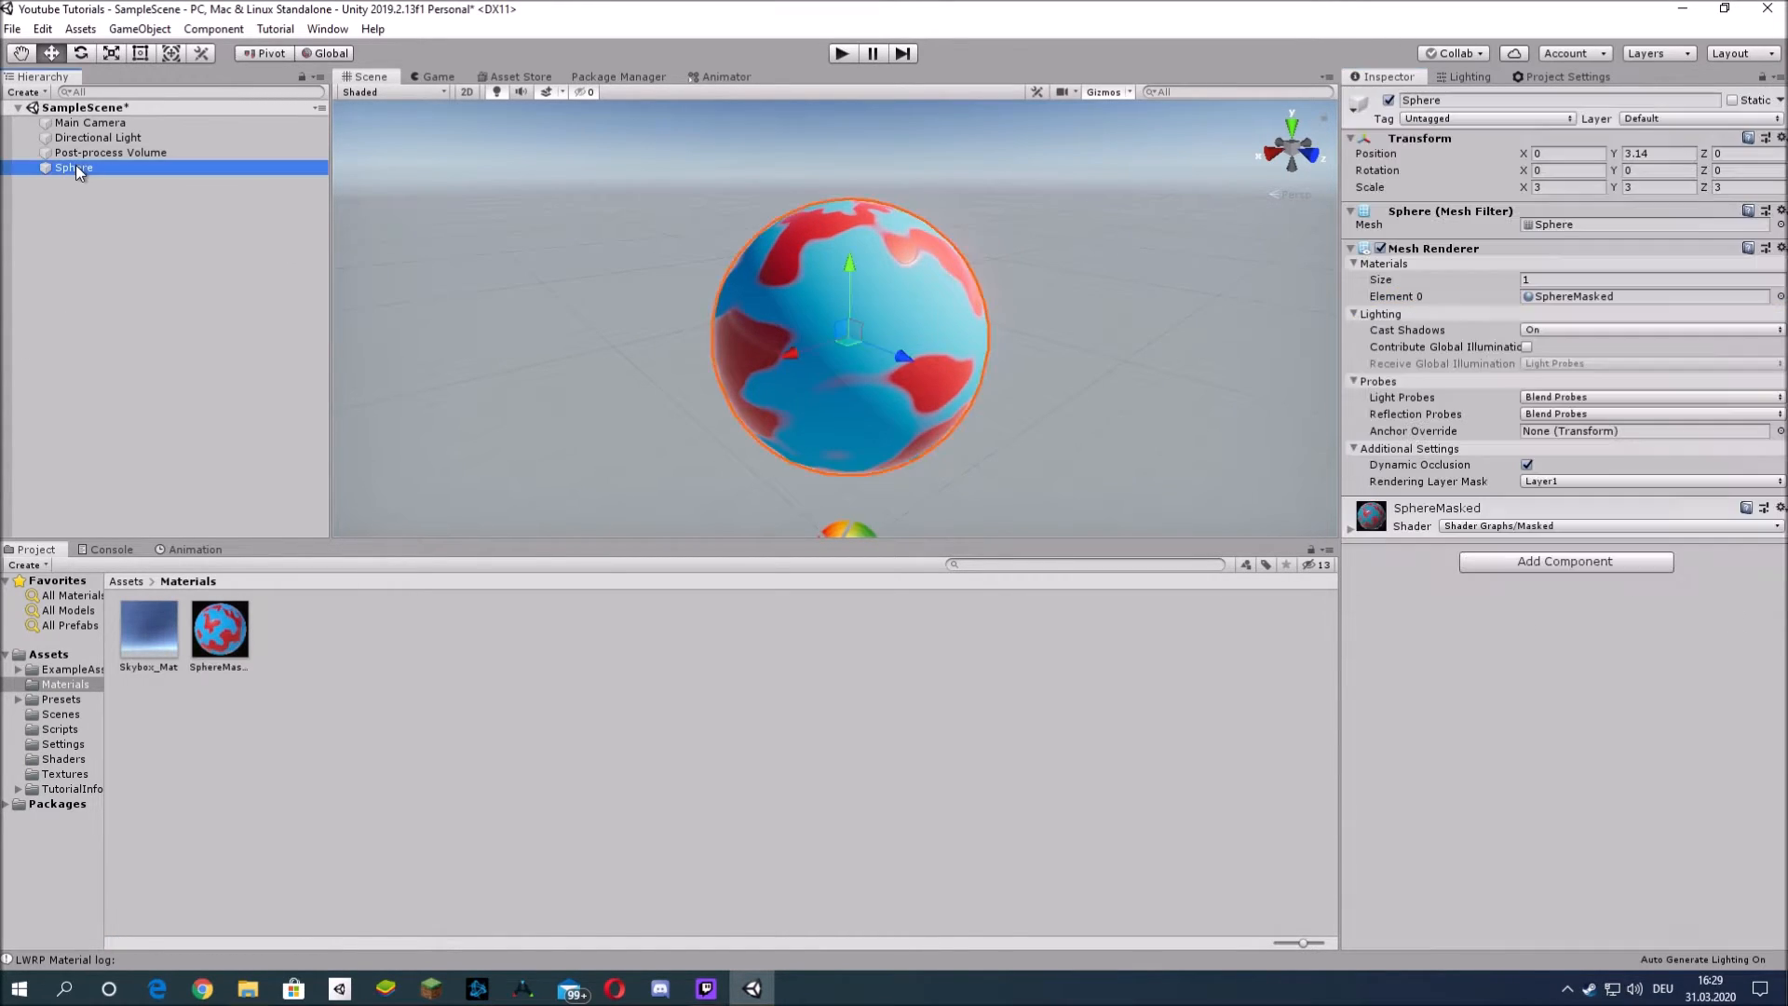
right_click(74, 168)
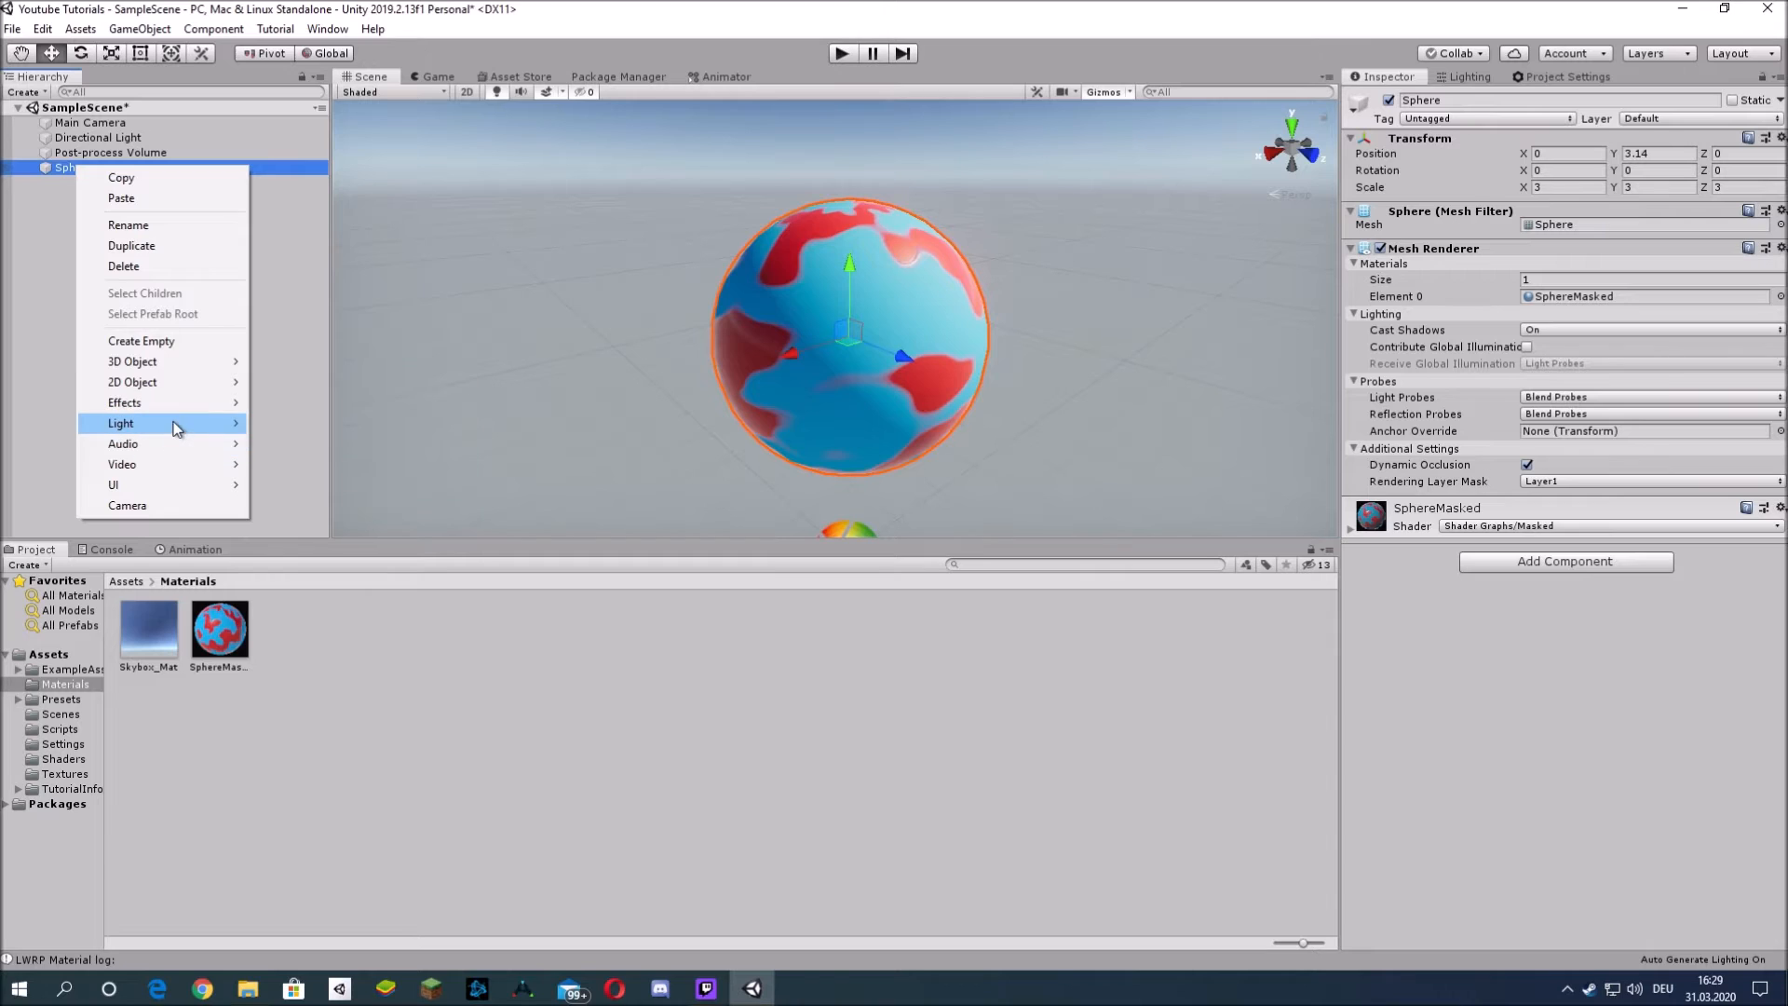
mouse_move(177, 425)
left_click(317, 526)
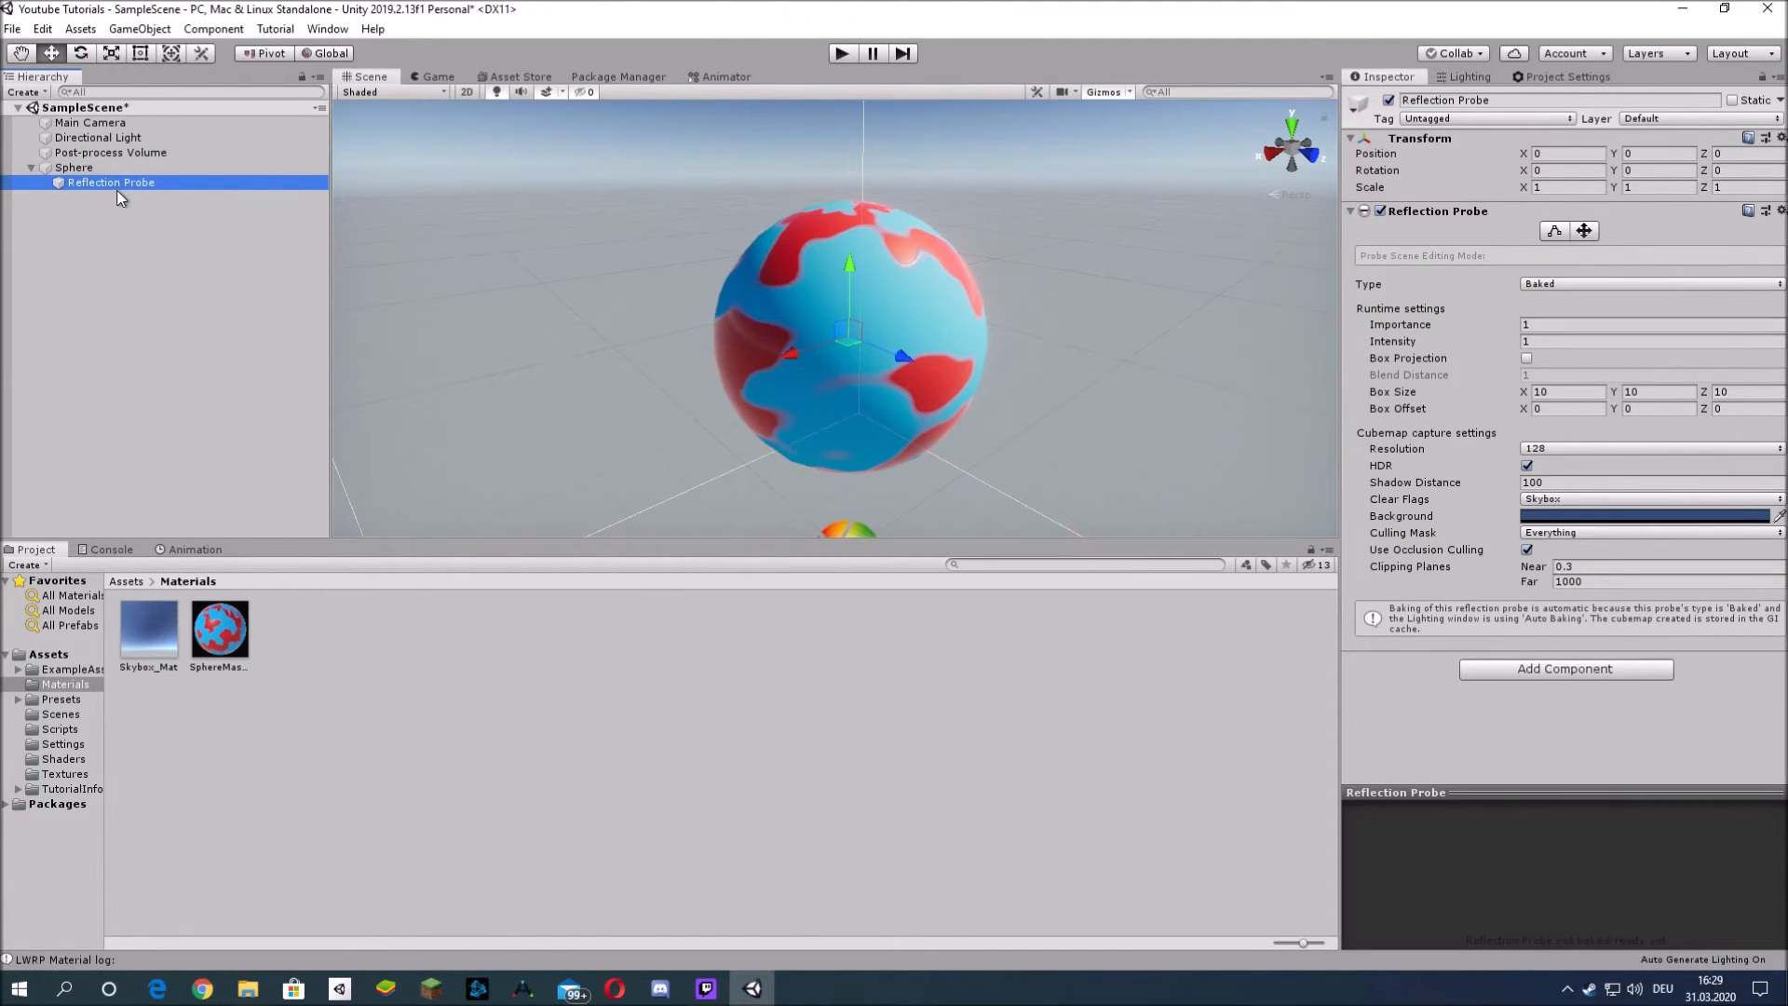
left_click(1636, 282)
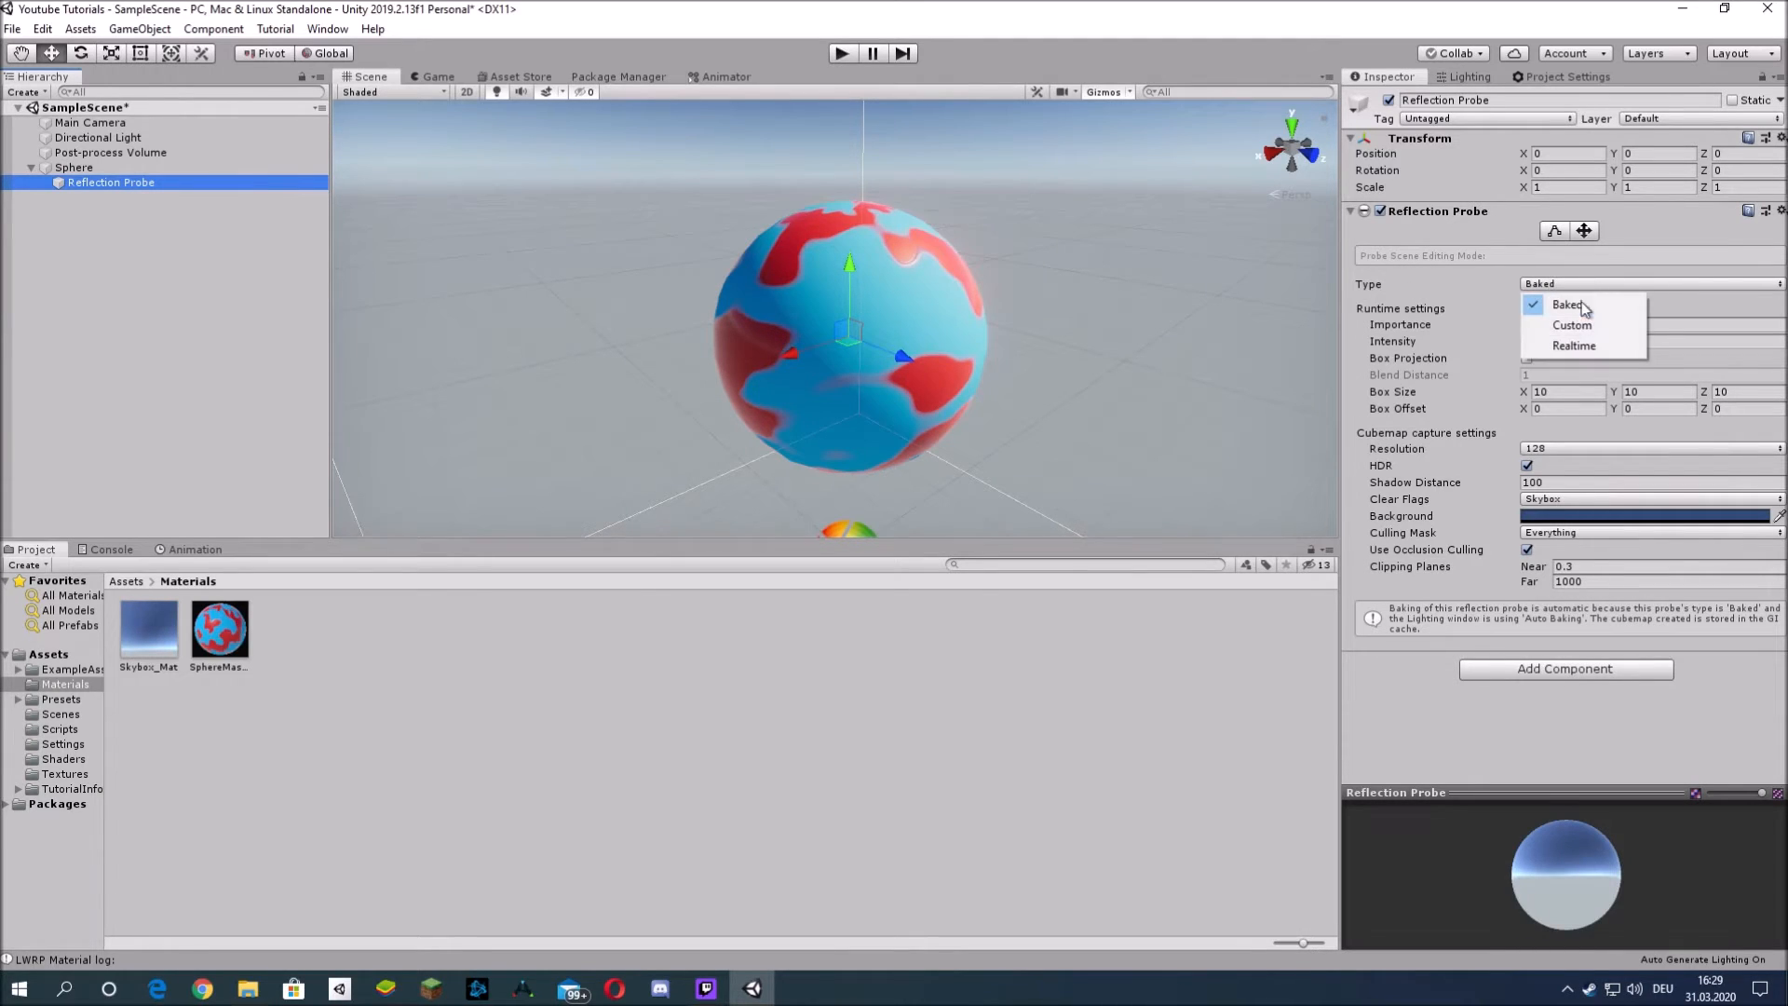
left_click(1579, 344)
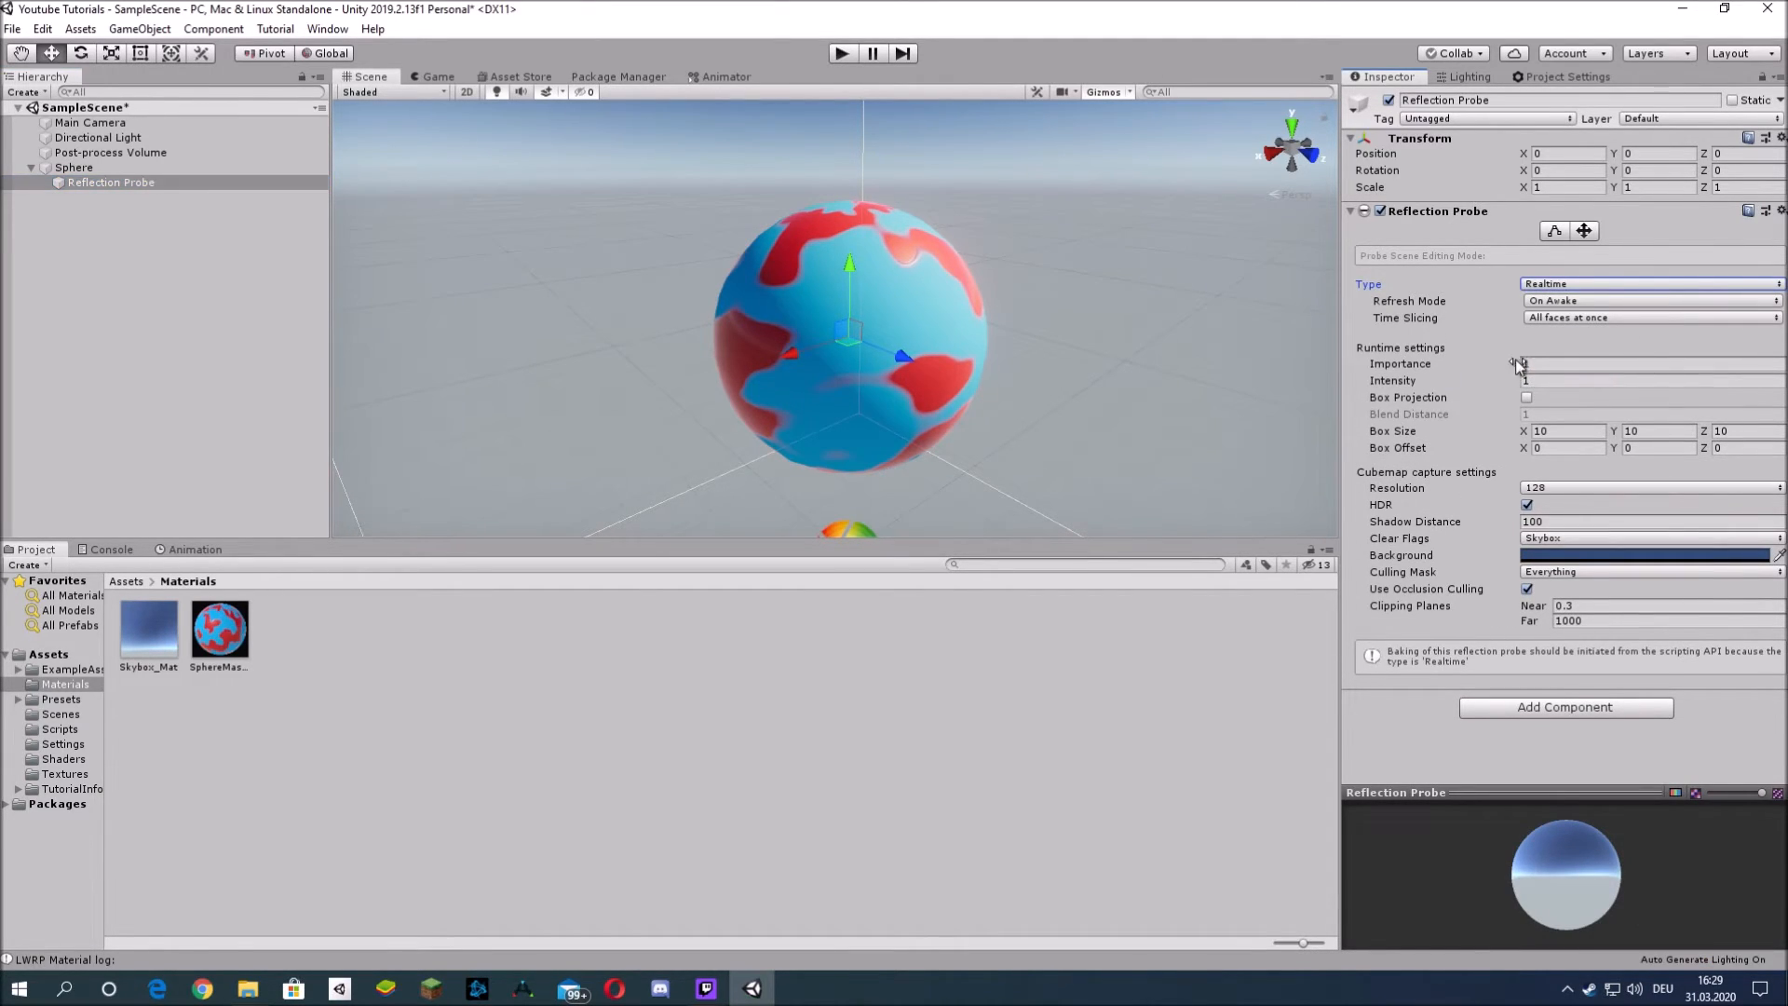
- Set the reflection probe's box size to 1 on X, Y and Z
left_click(1572, 431)
type("1")
key("Tab")
type("1")
key("Tab")
type("1")
- Set the reflection probe's box size to 3 on X, Y and Z, and check its bounds around the sphere
left_click(1581, 433)
type("3")
left_click(1651, 433)
type("3")
left_click(1766, 428)
type("3")
mouse_move(932, 367)
left_mouse_down("alt")
mouse_move(969, 369)
mouse_move(945, 367)
left_mouse_up("alt")
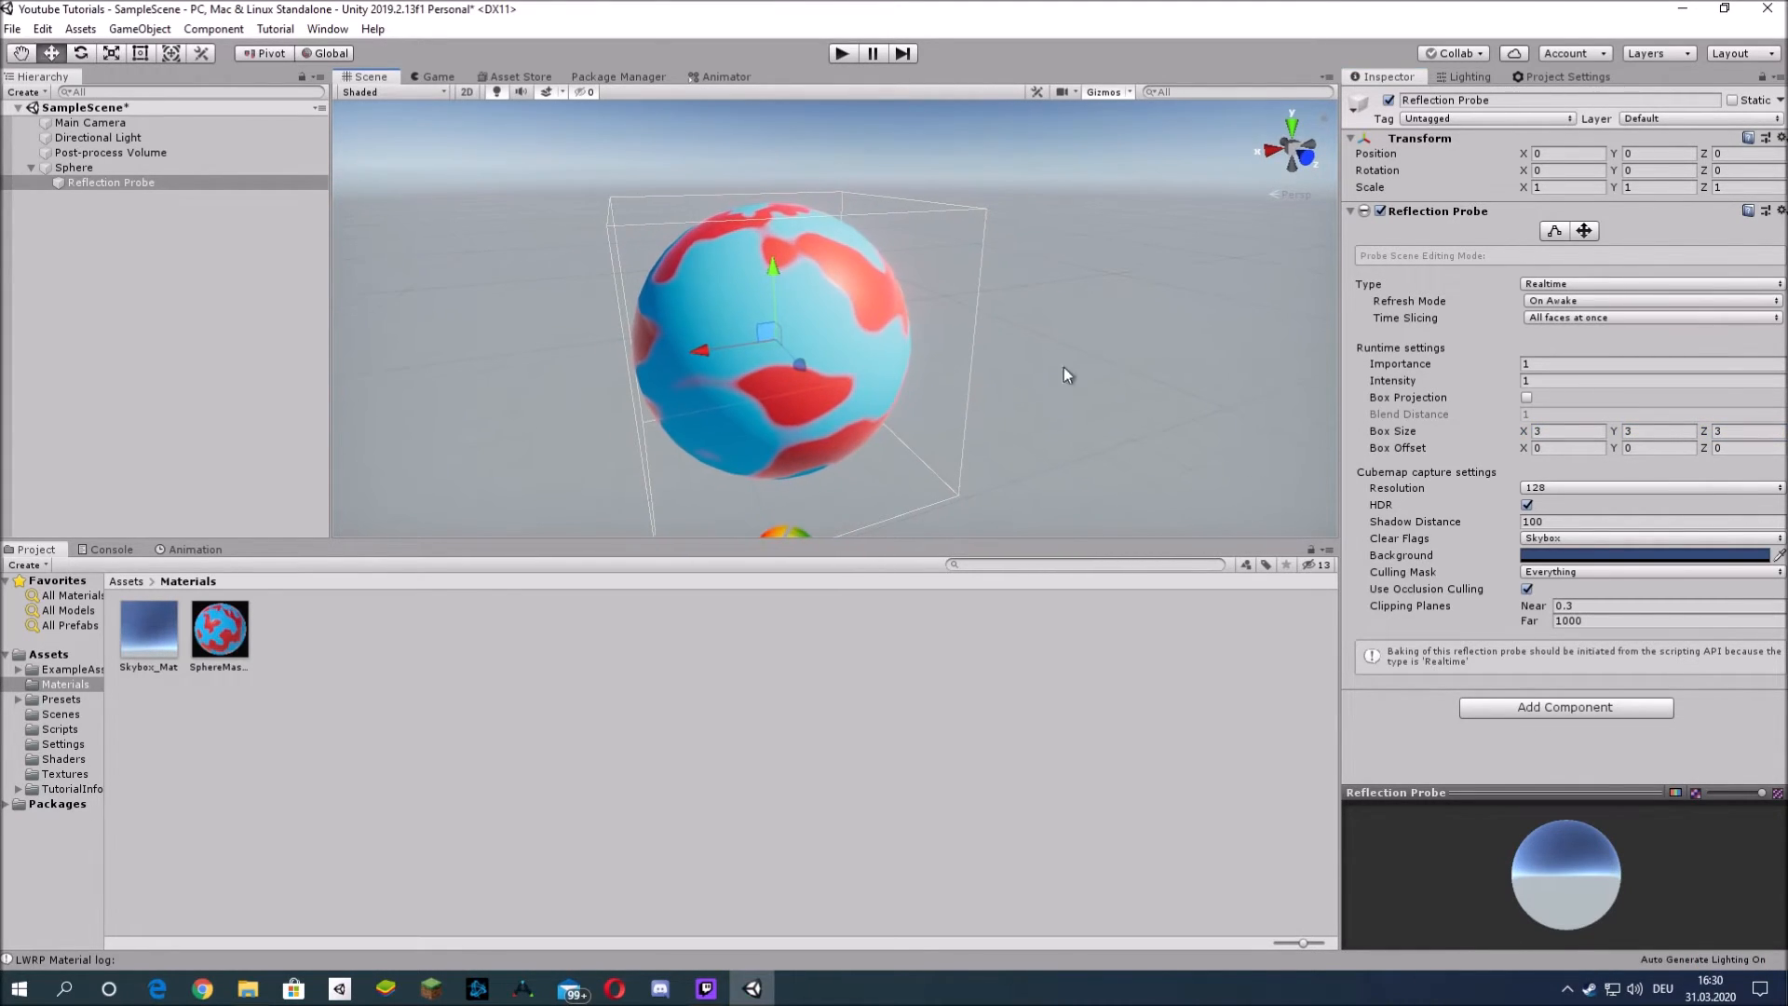
scroll(1103, 367, "up", 3)
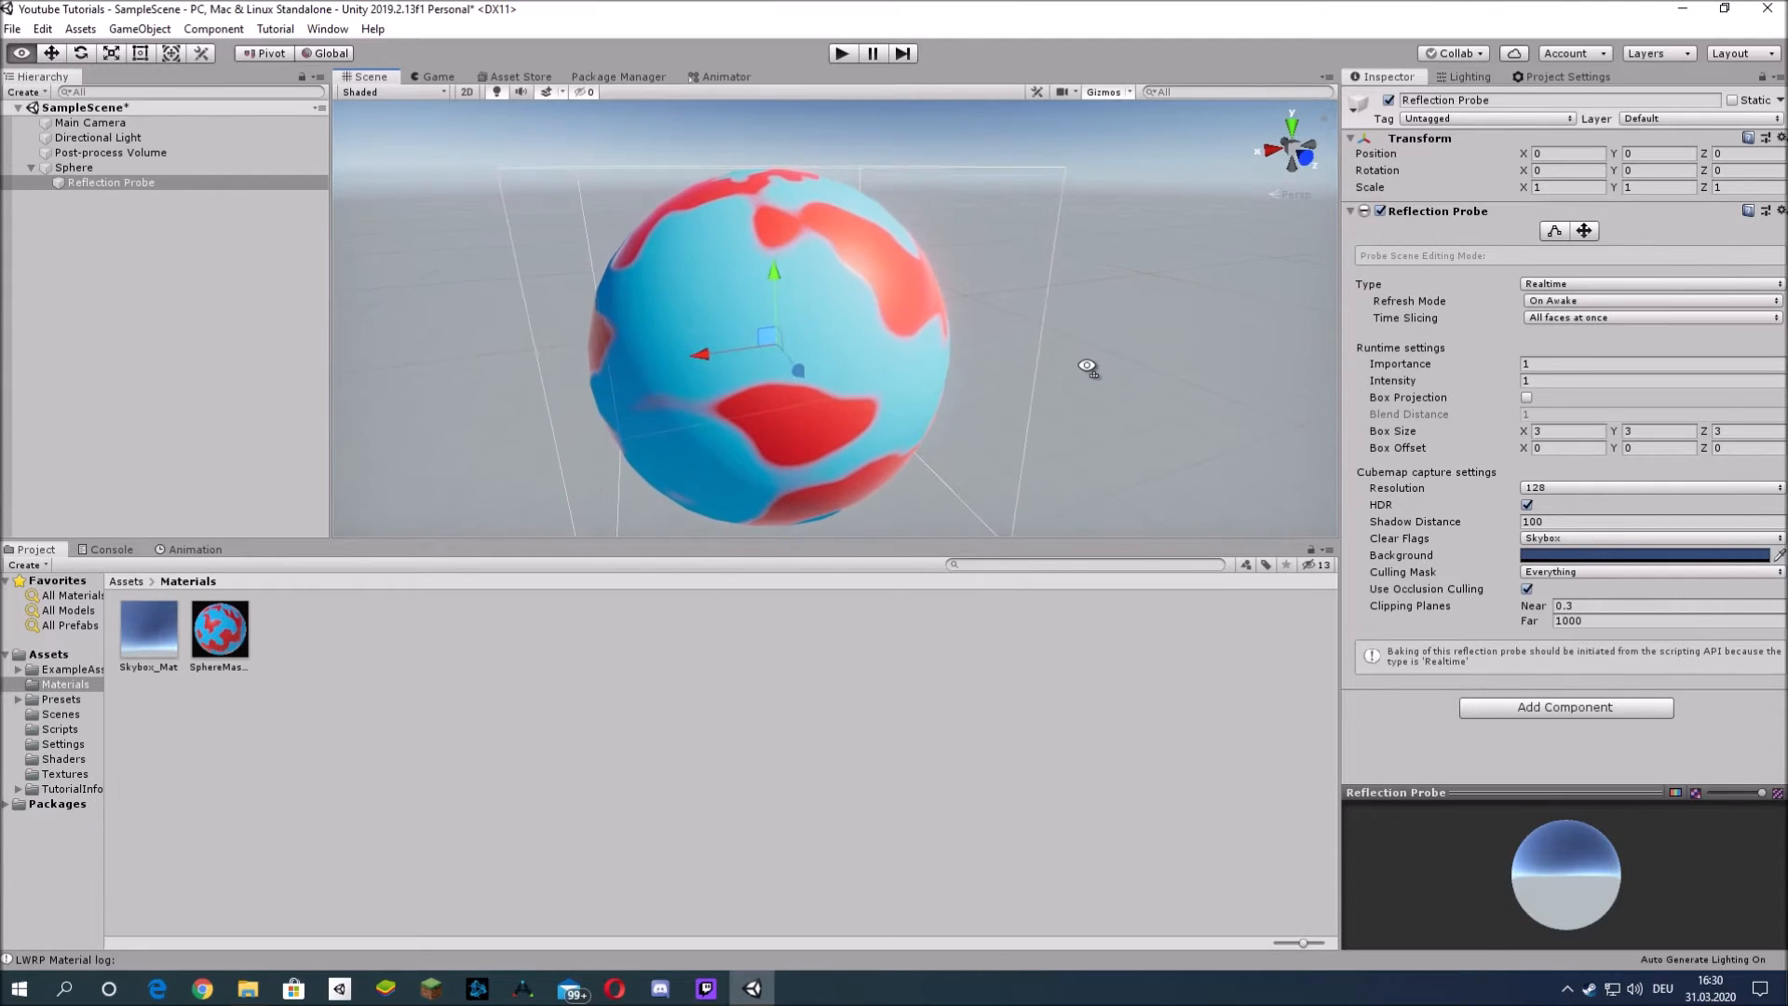
- Set the reflection probe's cubemap resolution to 512 and inspect the sphere with the SphereMasked material selected
left_click(1588, 487)
left_click(1588, 609)
left_click_drag(1045, 367, 770, 351, "alt")
scroll(775, 357, "up", 4)
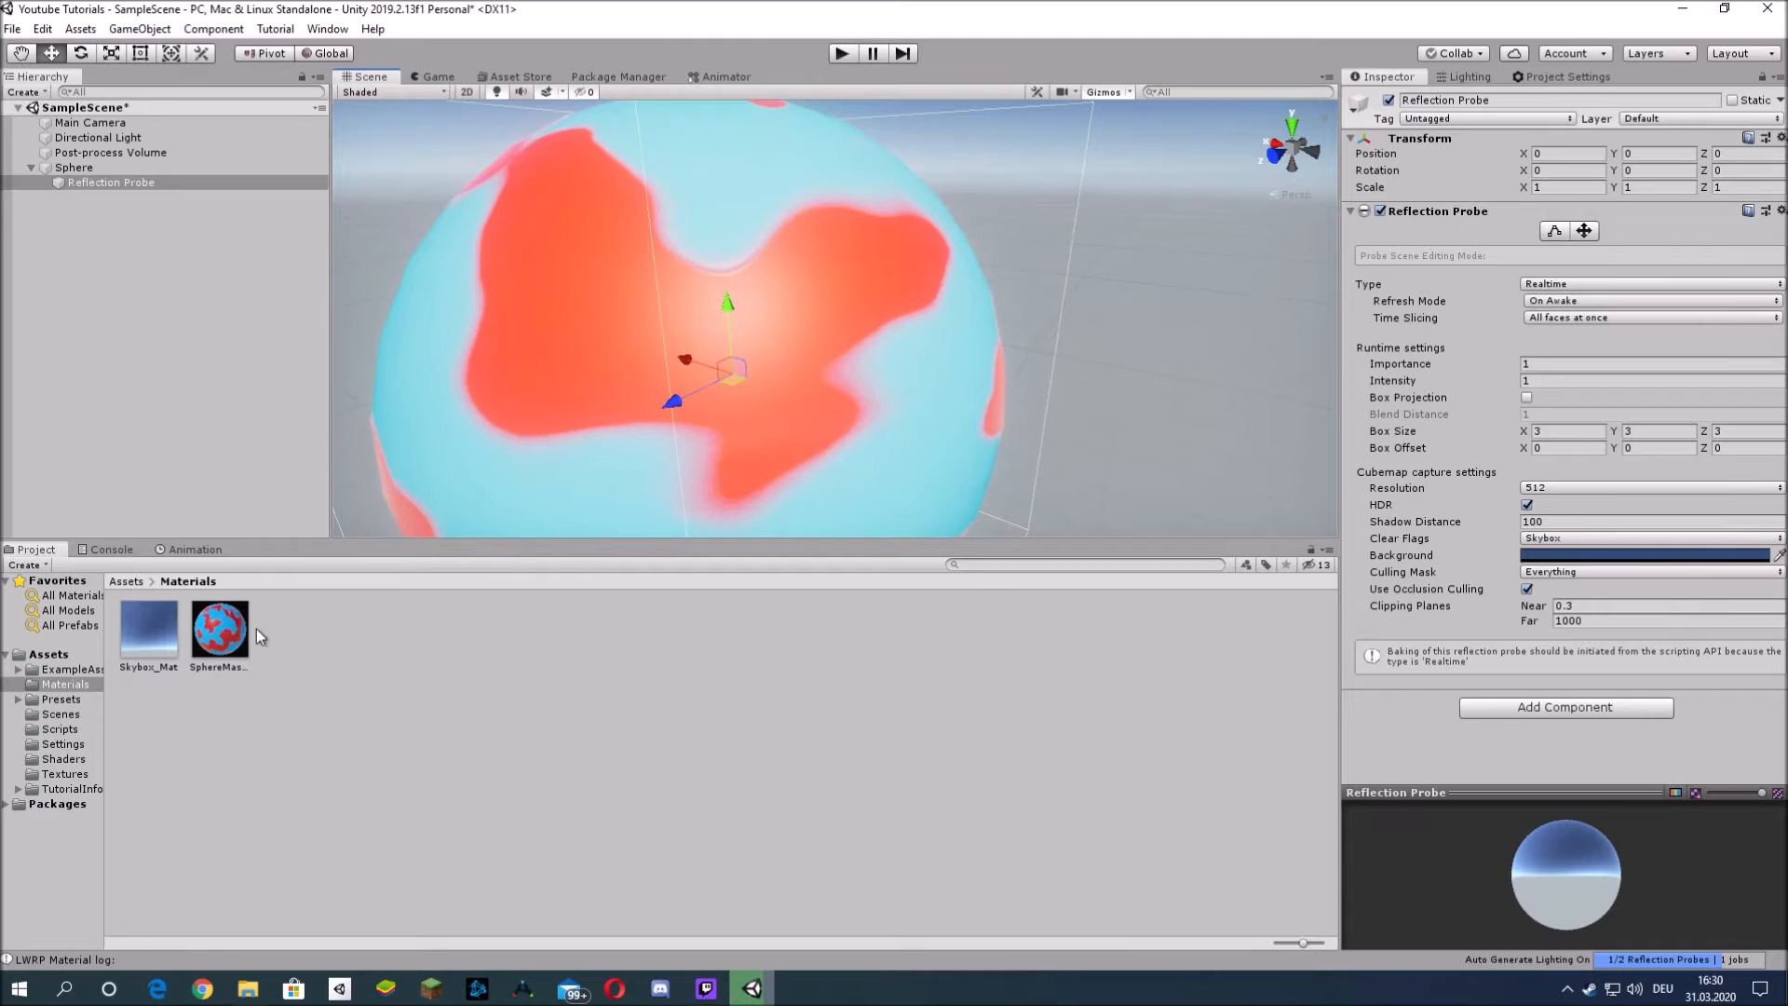
left_click(222, 630)
key("s")
right_click_drag(845, 351, 558, 560)
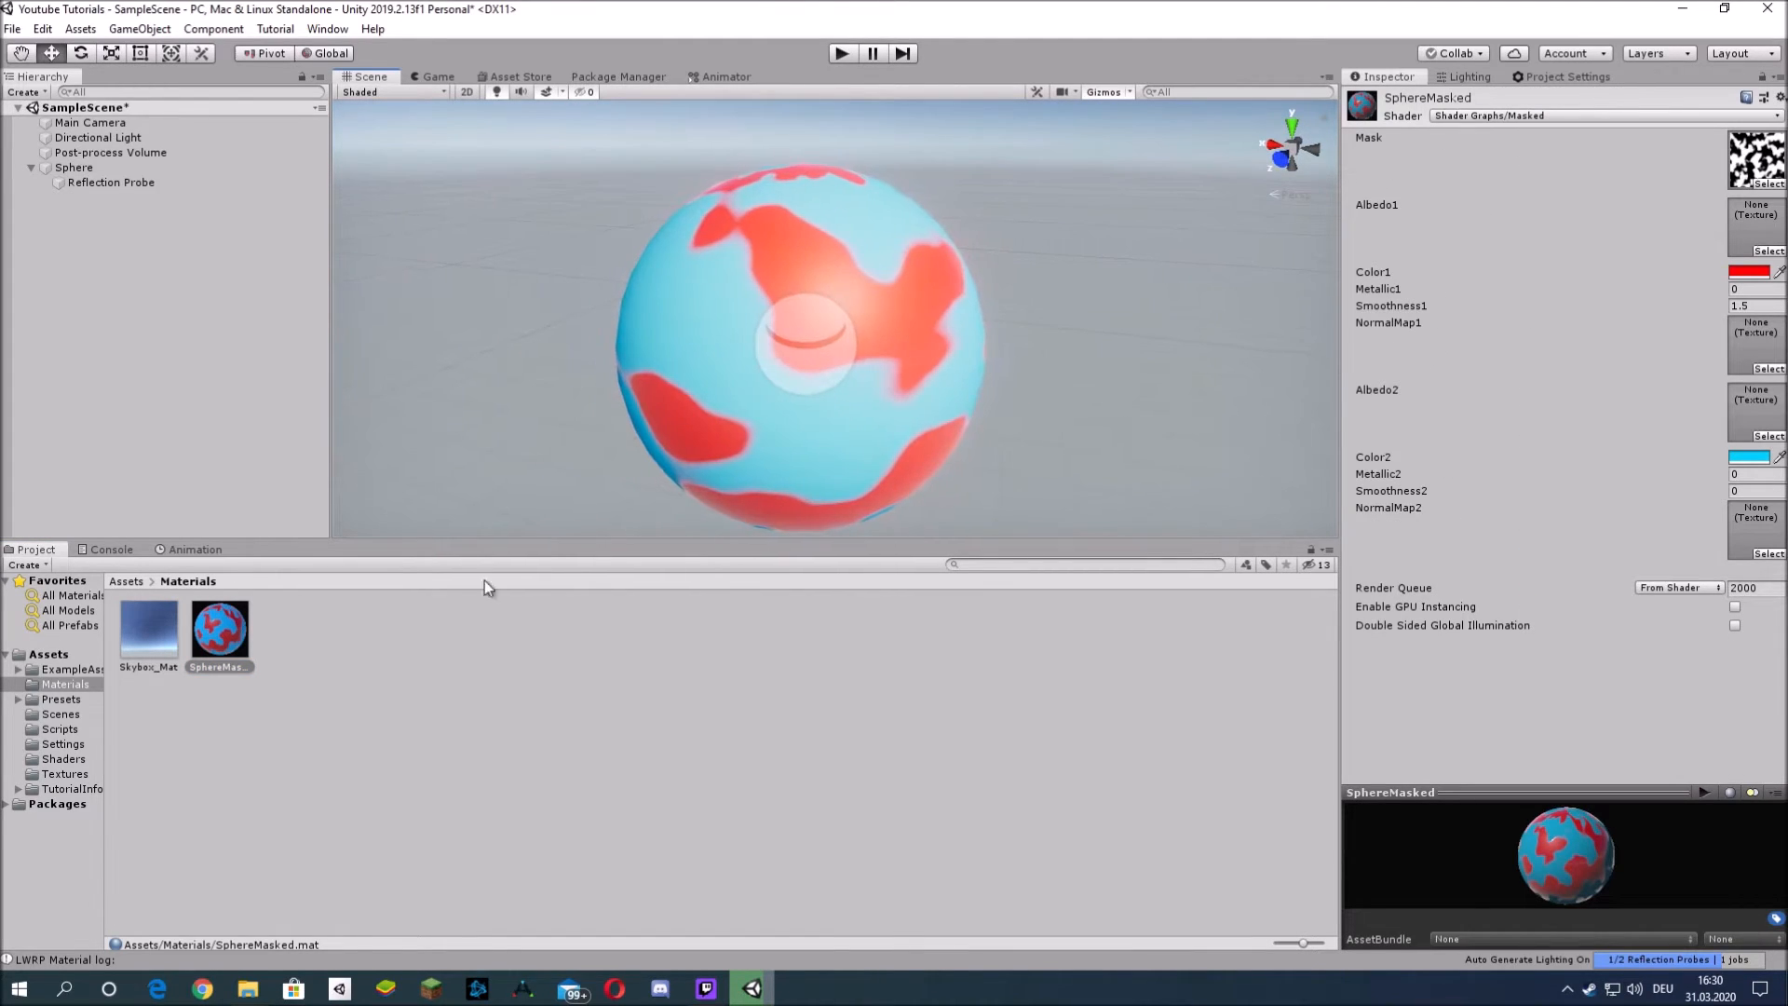
- Set the reflection probe's cubemap resolution back to 128
left_click(108, 184)
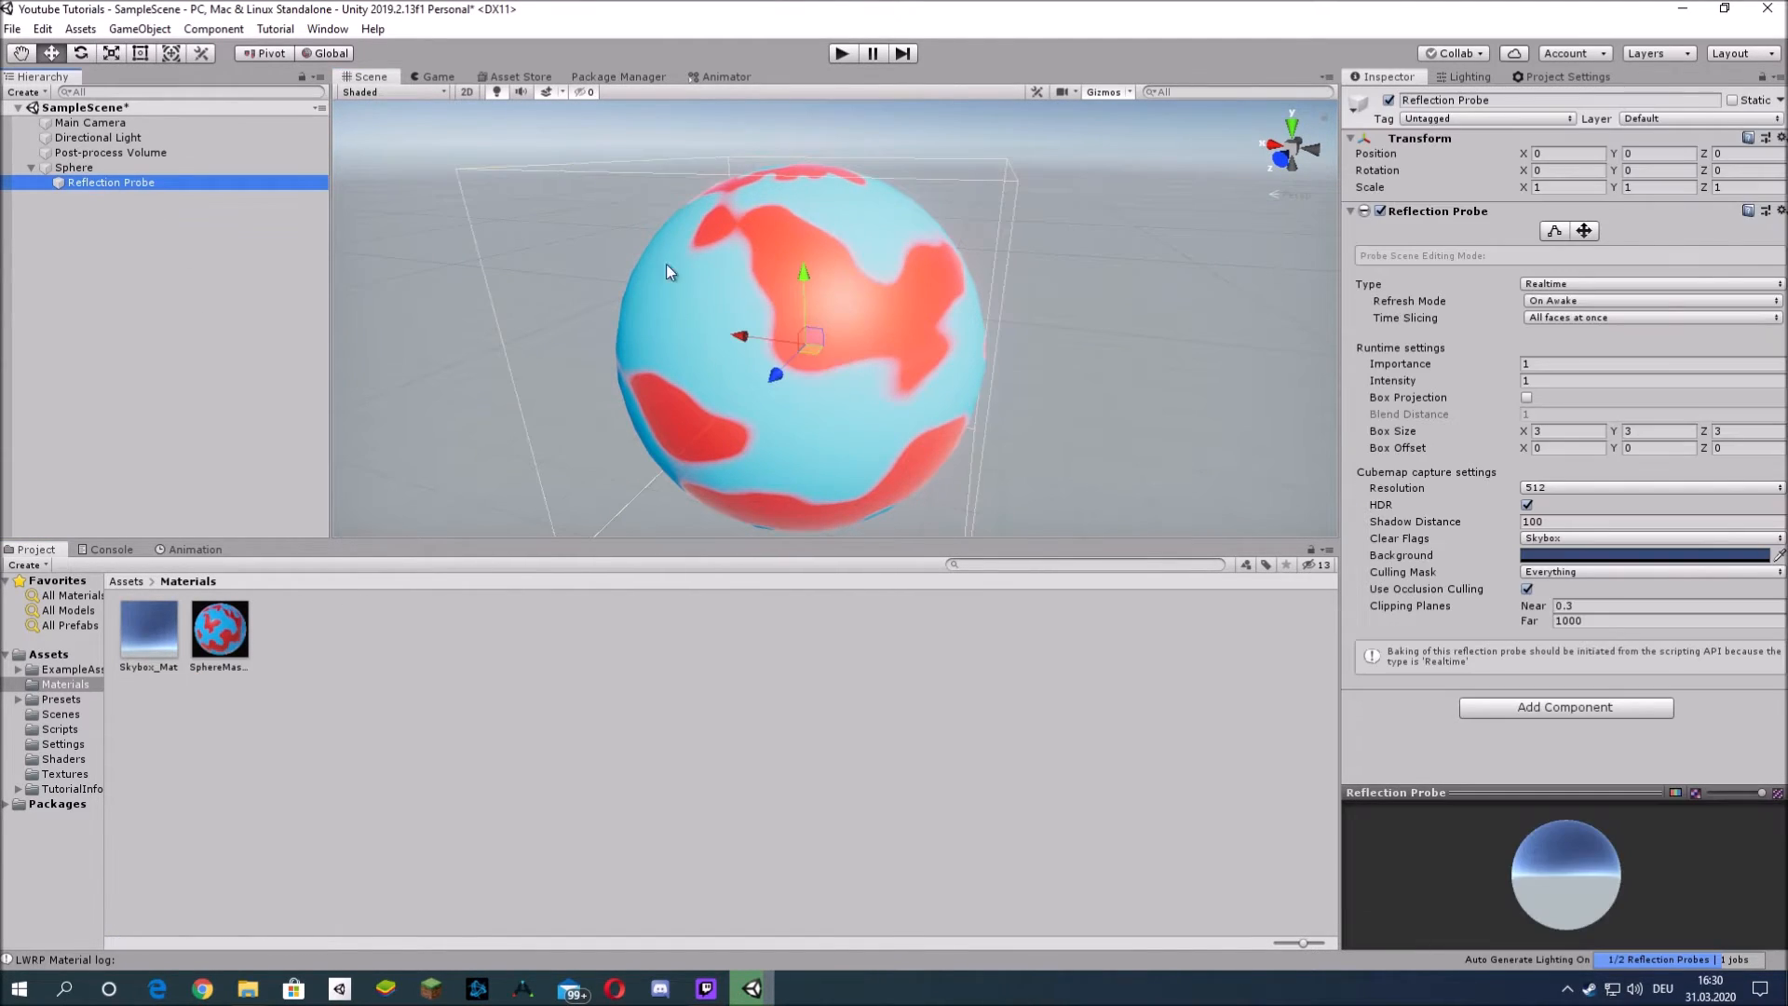
left_click(1559, 488)
left_click(1568, 571)
right_click_drag(1010, 264, 1175, 275)
- Set Smoothness1 of the SphereMasked material to 1 and inspect the highlights on the sphere from close up
left_click(244, 630)
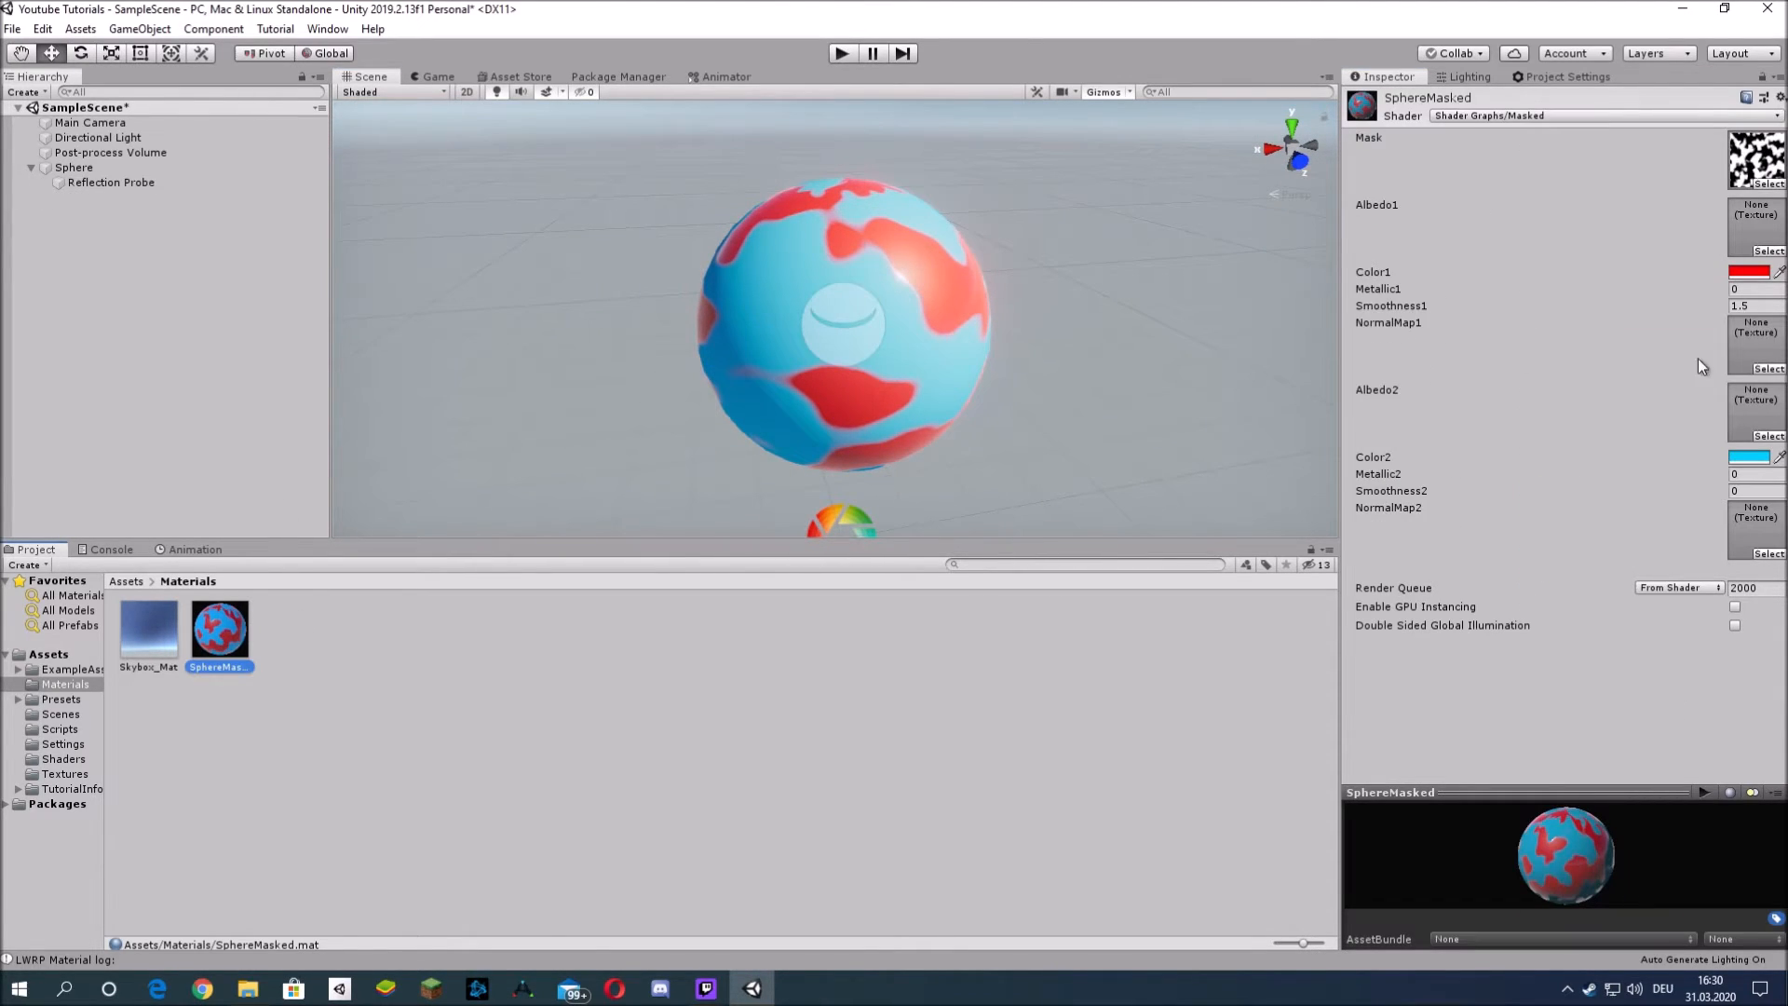
left_click_drag(1722, 304, 1776, 317)
left_click(1775, 318)
left_click(1770, 308)
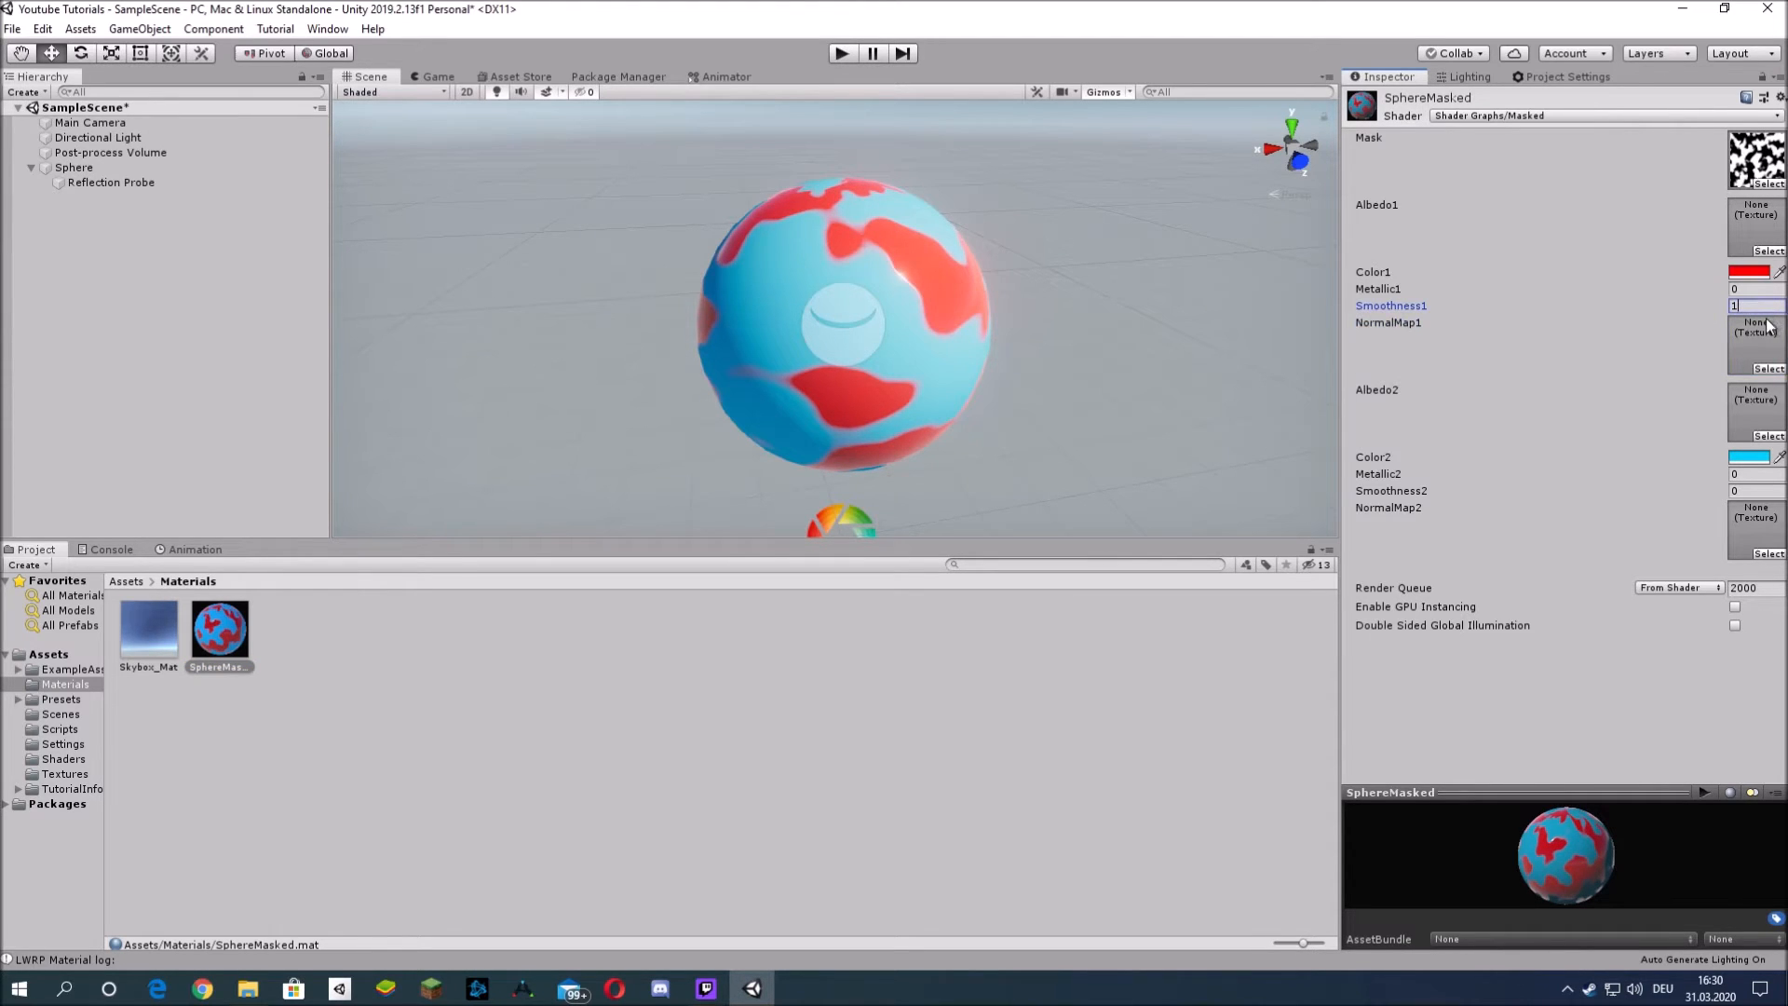
key("w")
right_click_drag(1112, 317, 722, 322)
key("s")
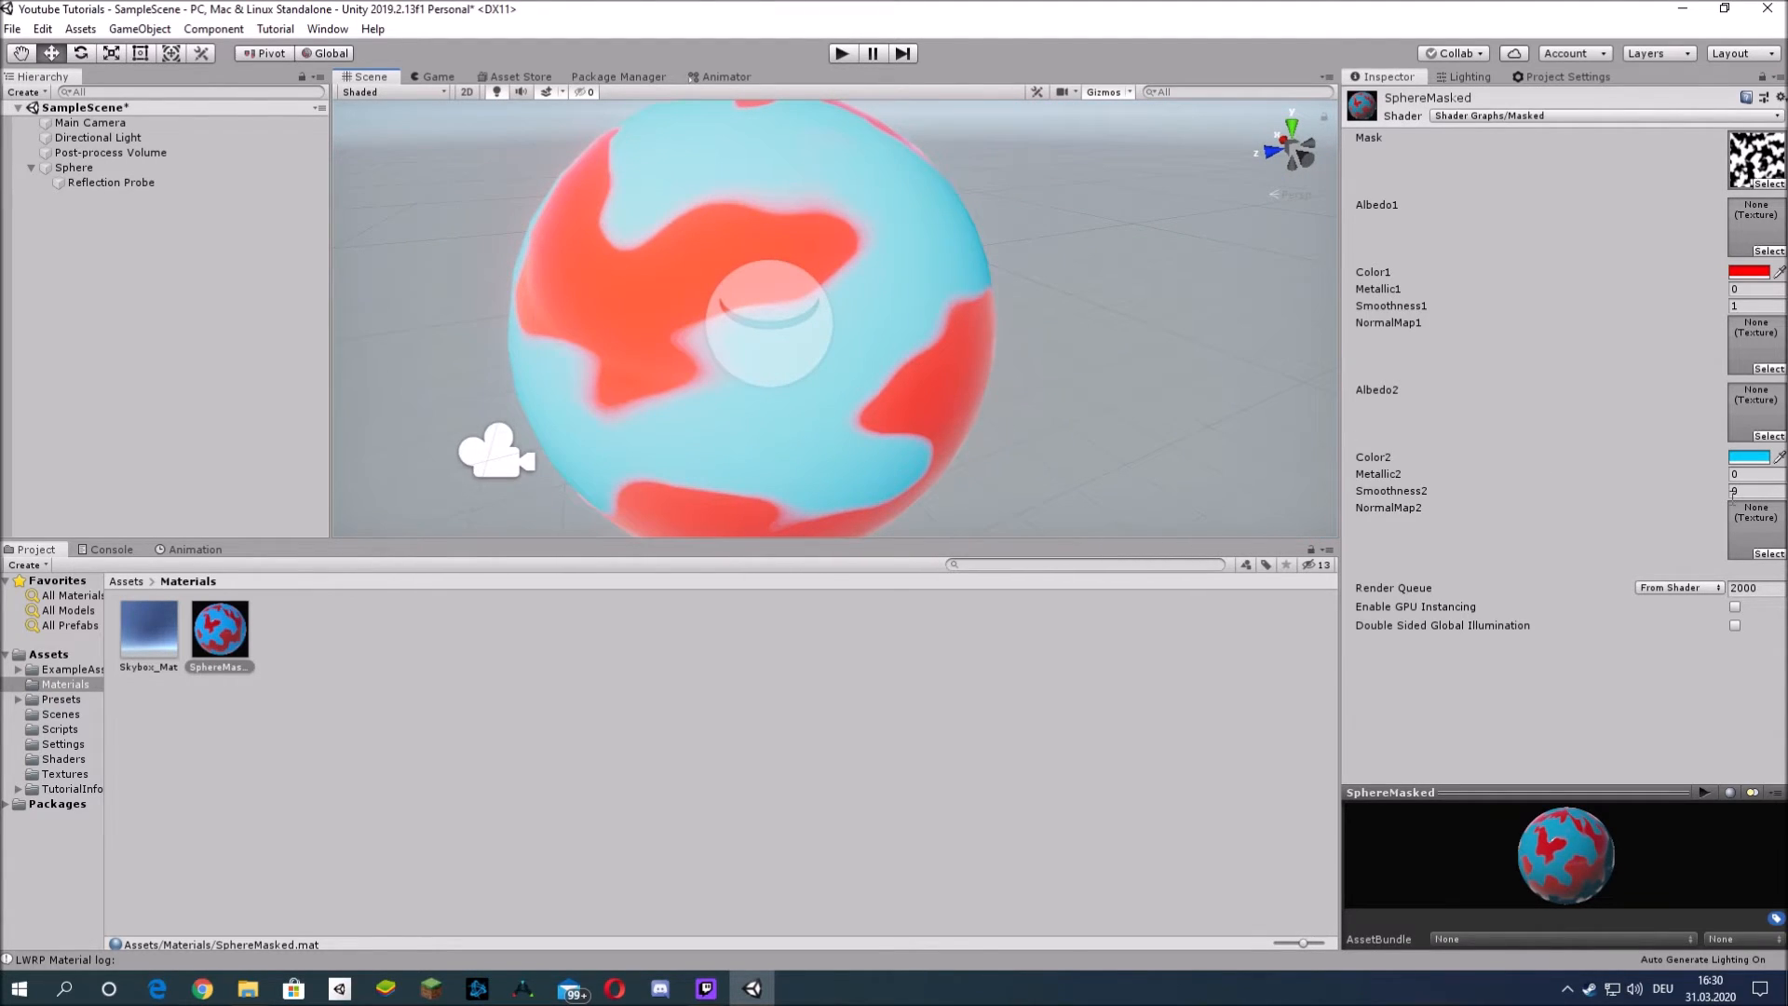
- Set Metallic1 of the SphereMasked material to 1 and view the sphere from another side
left_click_drag(1718, 298, 1764, 294)
type("1")
left_click_drag(871, 440, 1664, 313, "alt")
- Change Color1 of the SphereMasked material to white (FFFFFF) and raise Smoothness2 to 0.39
left_click(1741, 272)
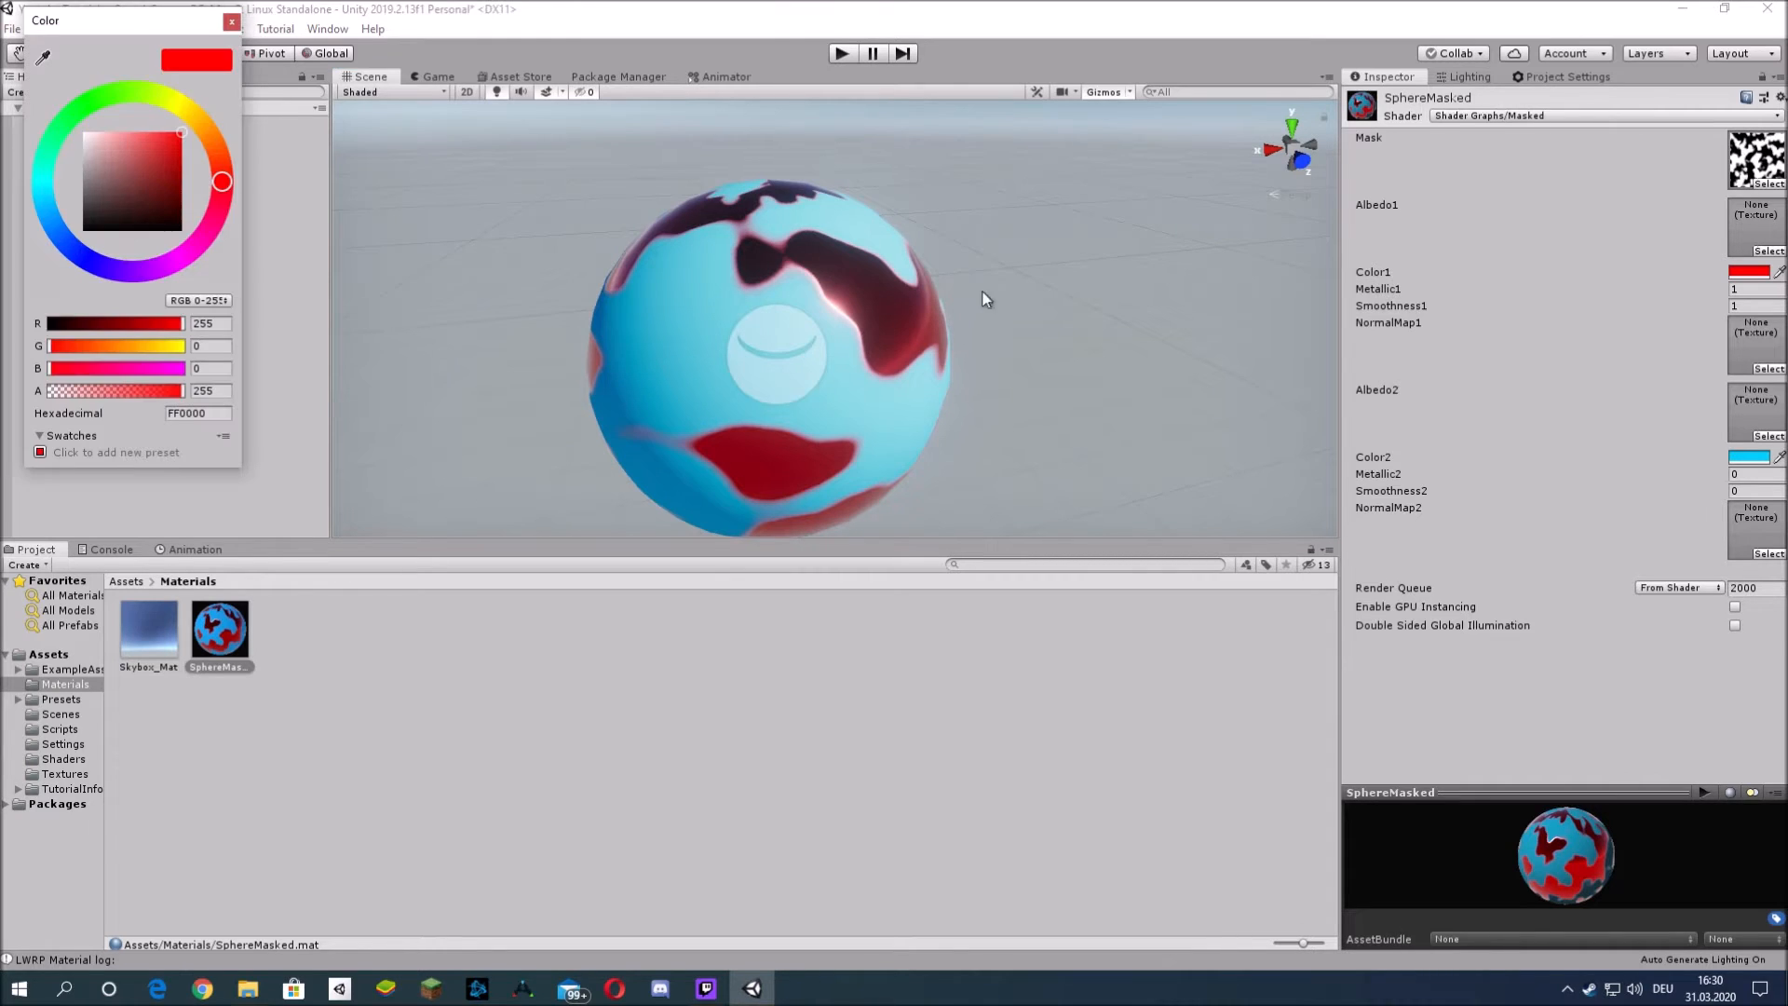
left_click_drag(154, 164, 3, 75)
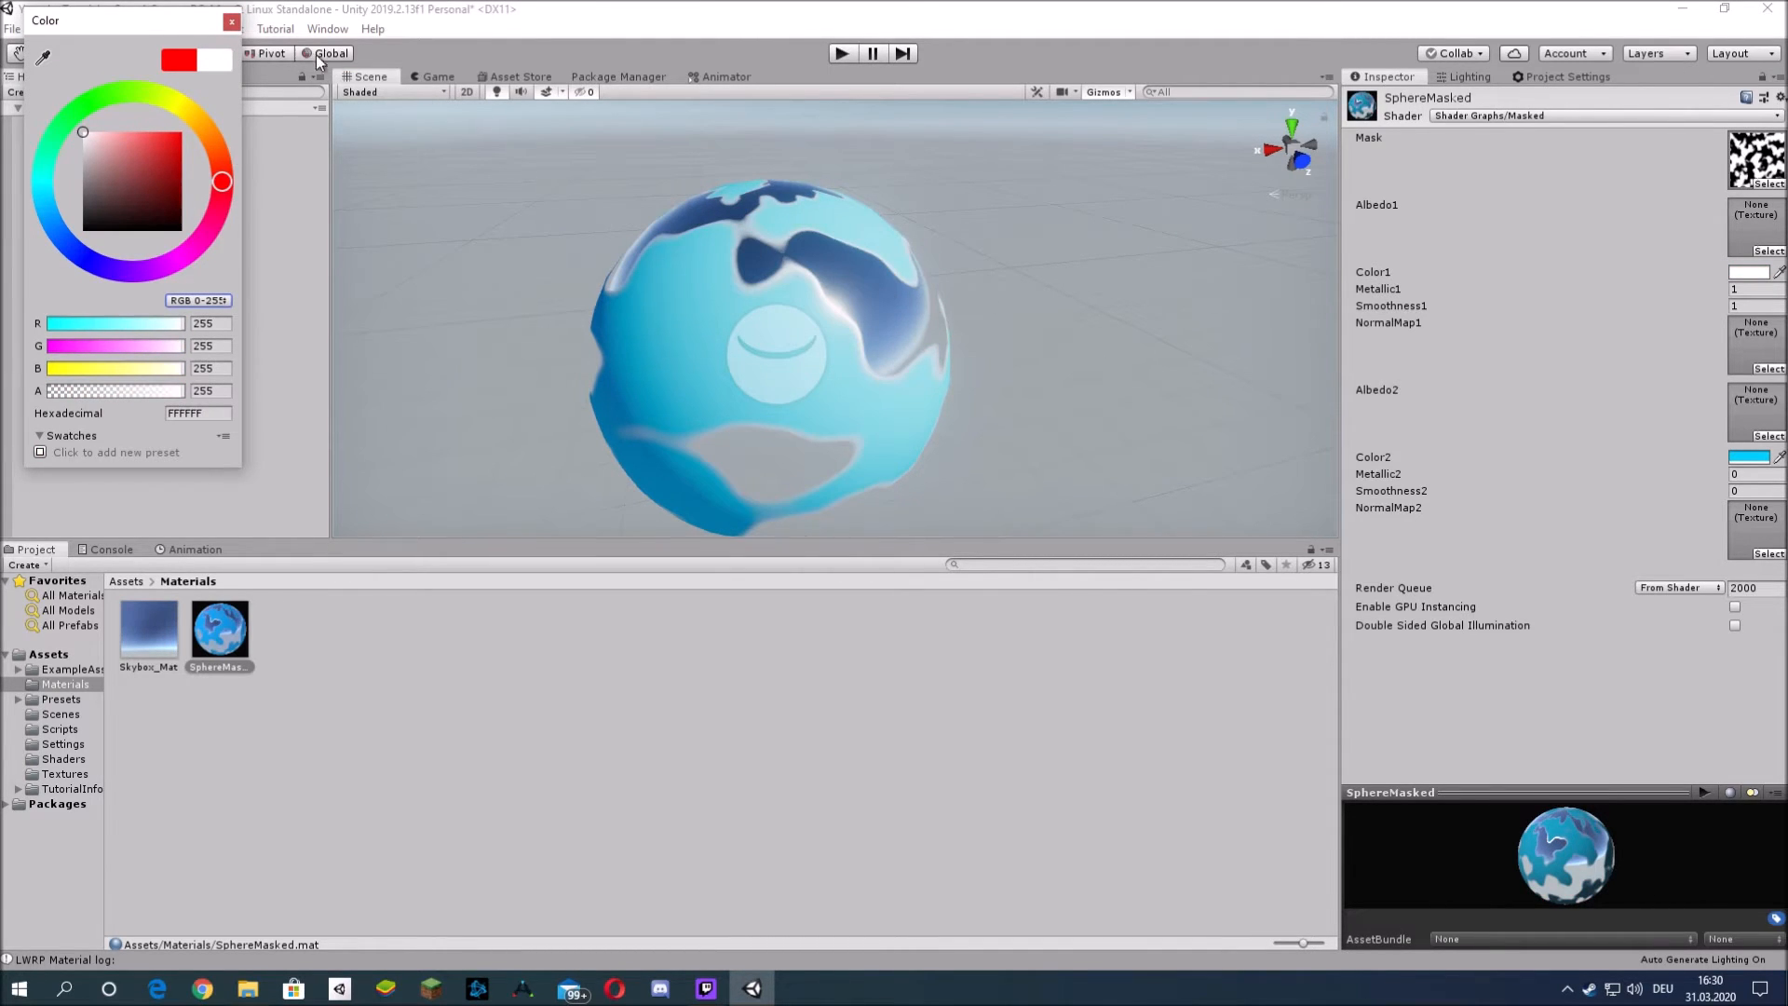
left_click(232, 26)
right_click_drag(1052, 326, 1643, 402)
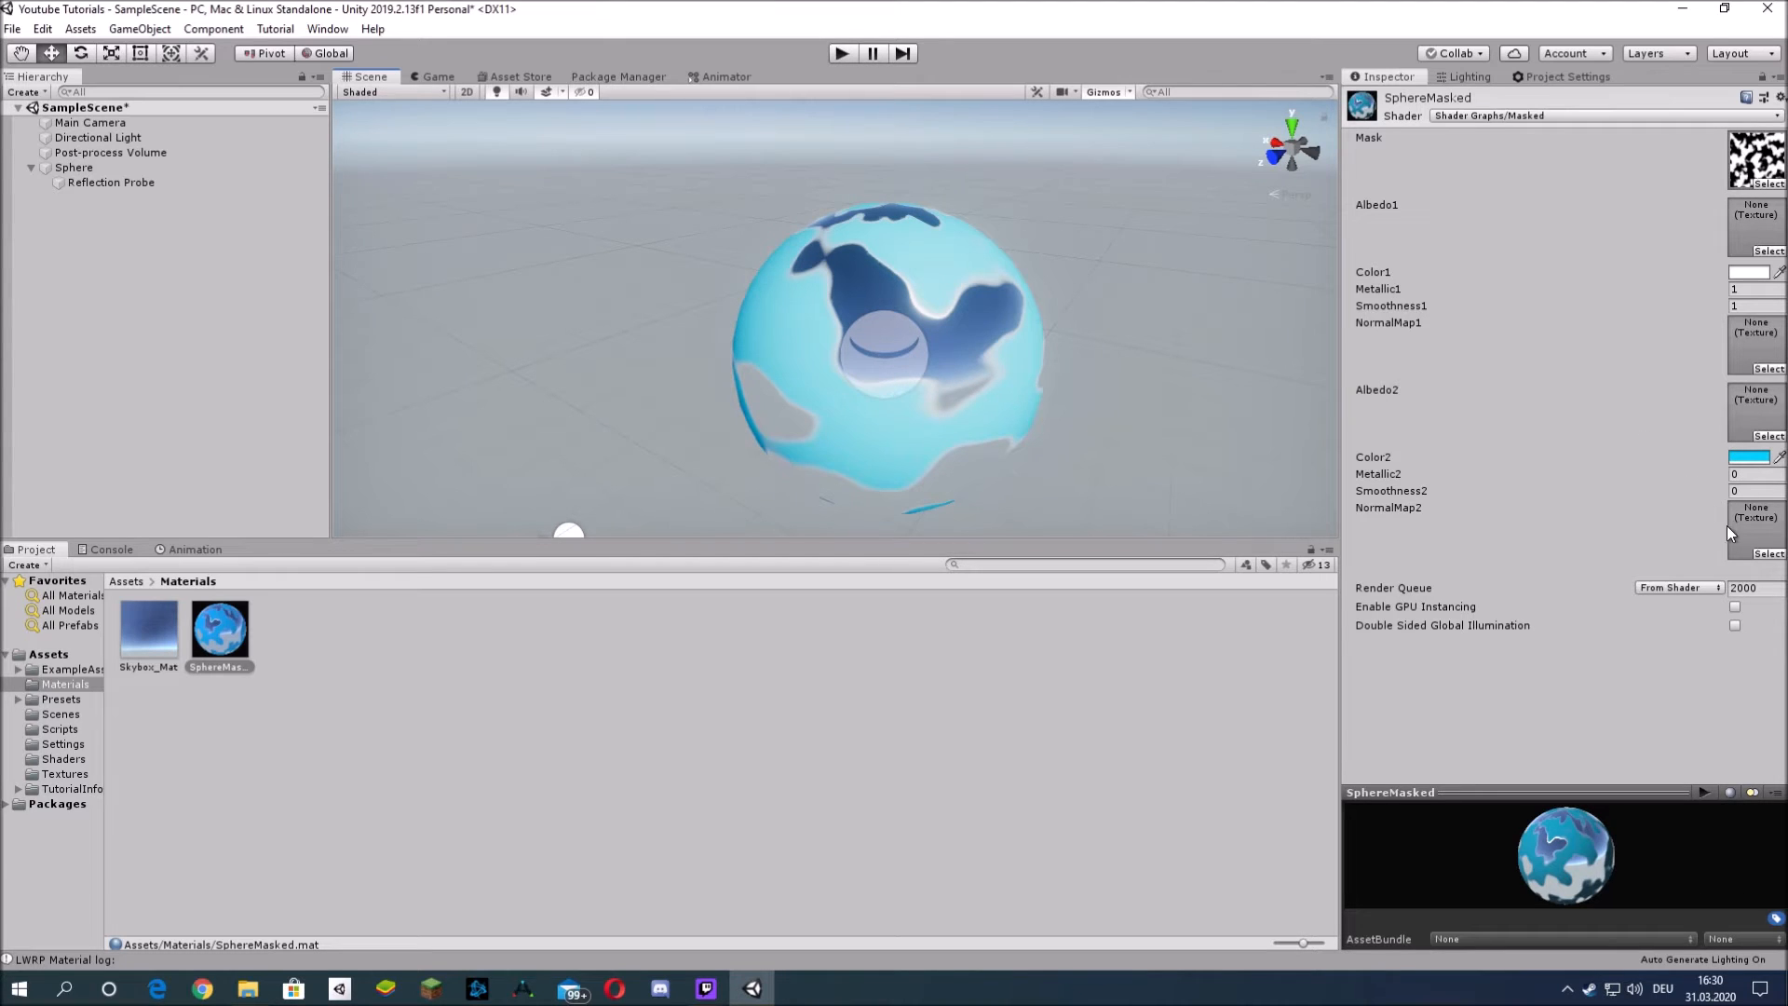
left_click_drag(1716, 491, 1734, 488)
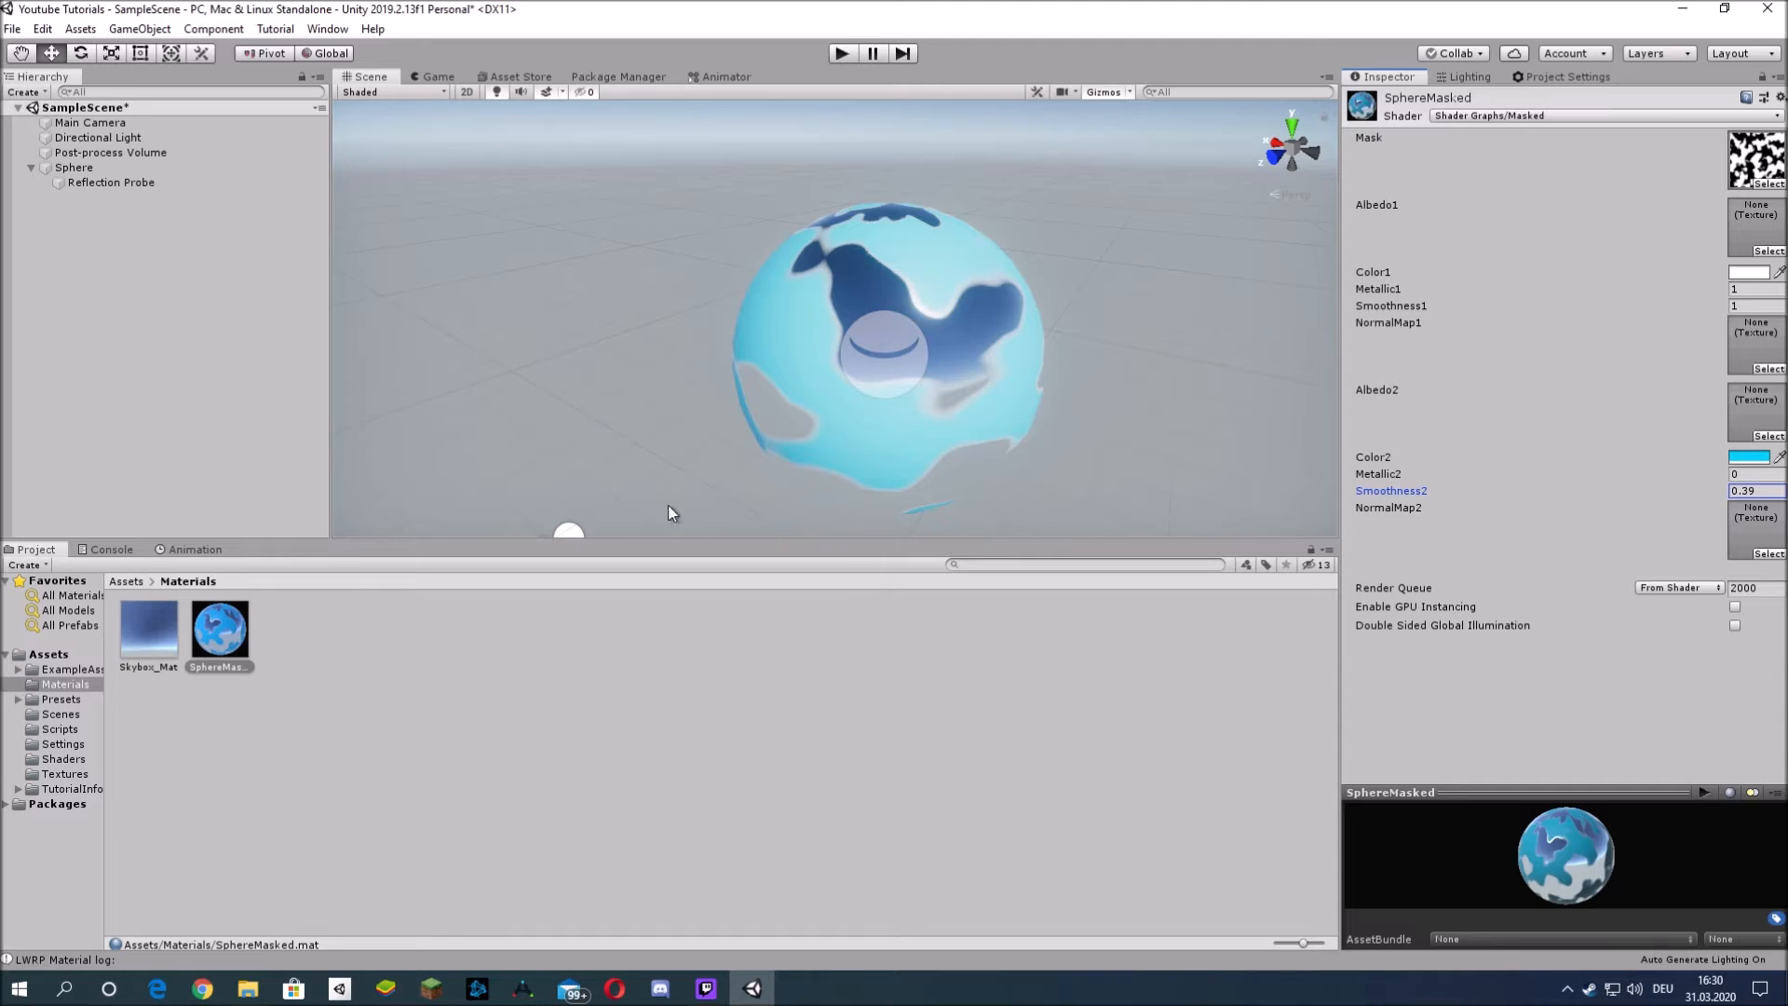
- Reopen the Masked shader graph from the Shaders folder and set the Metallic1 property's mode to Slider
left_click(63, 758)
double_click(144, 639)
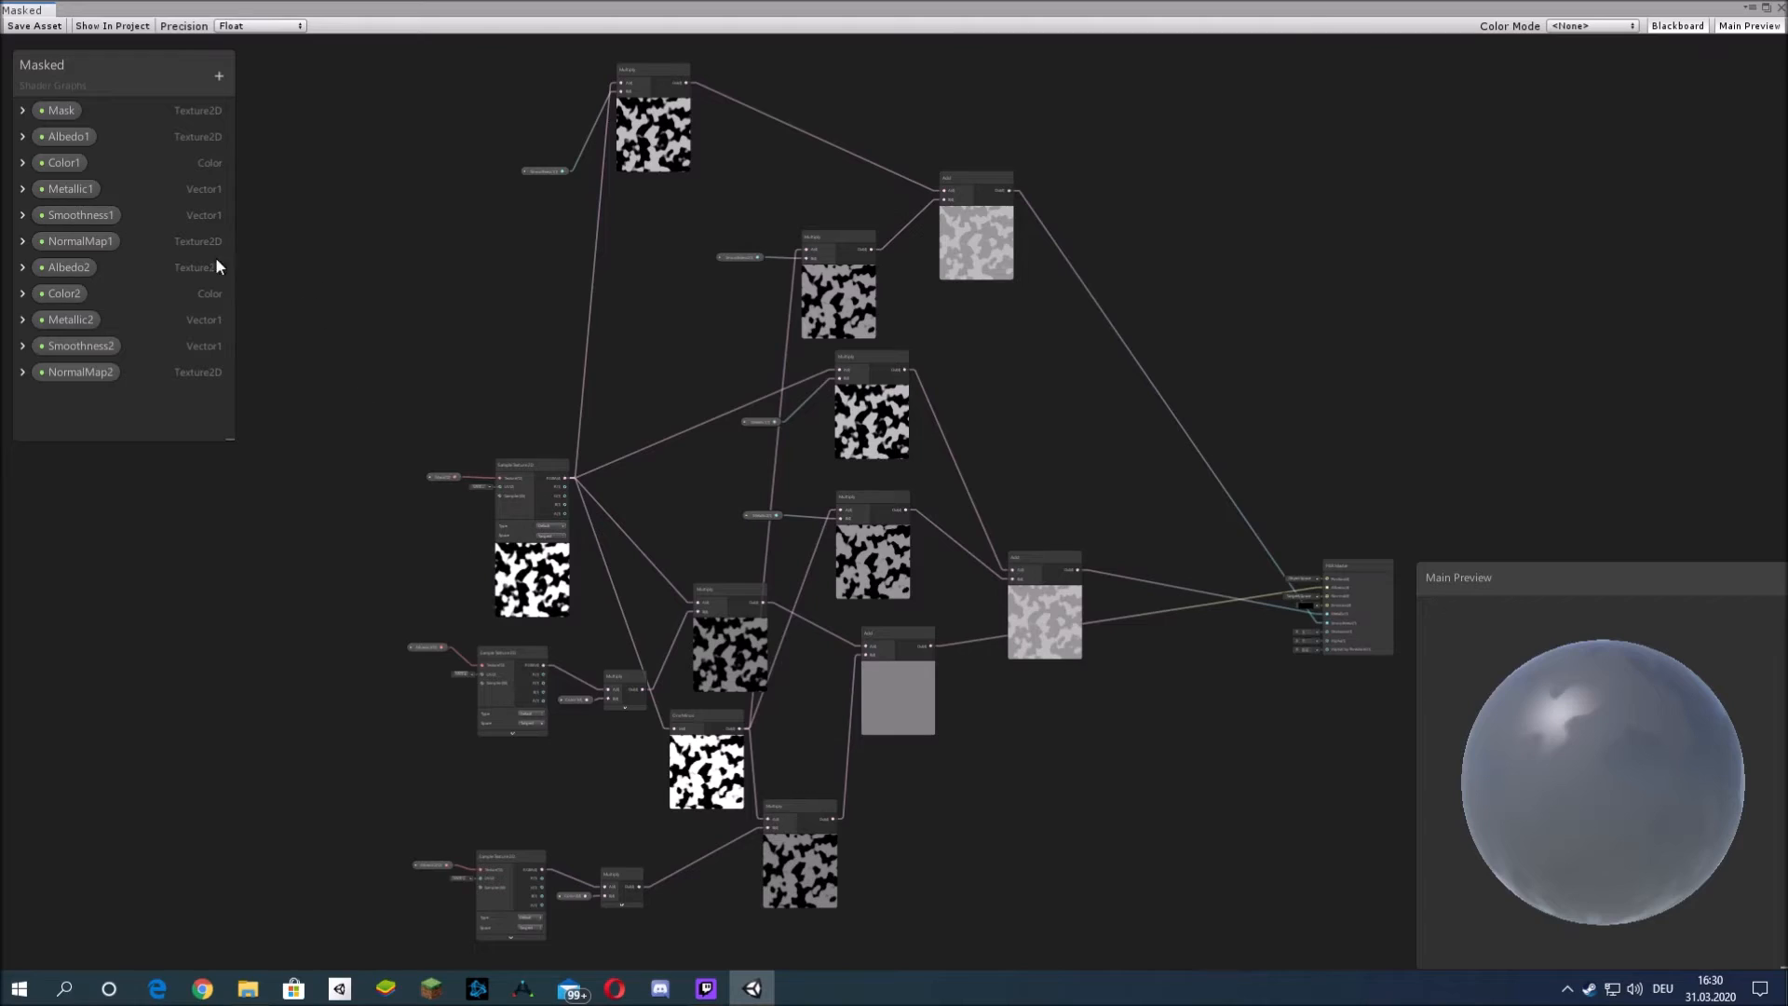
left_click(22, 189)
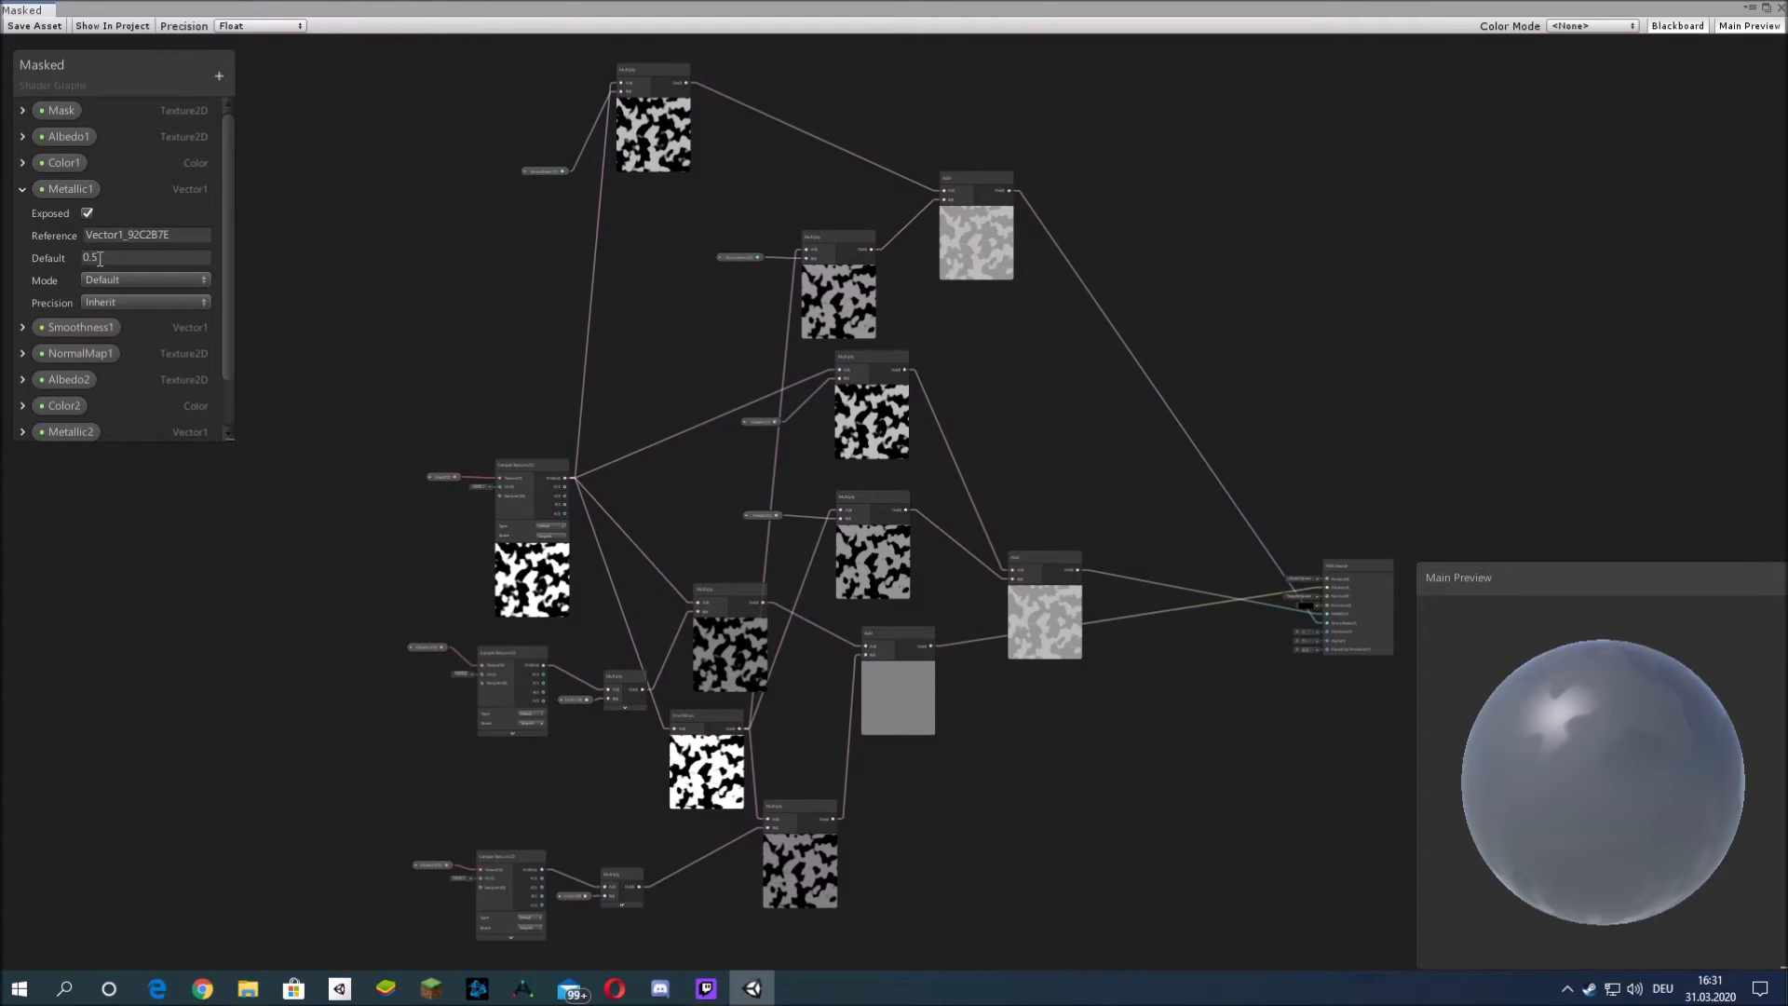
left_click(119, 279)
left_click(123, 318)
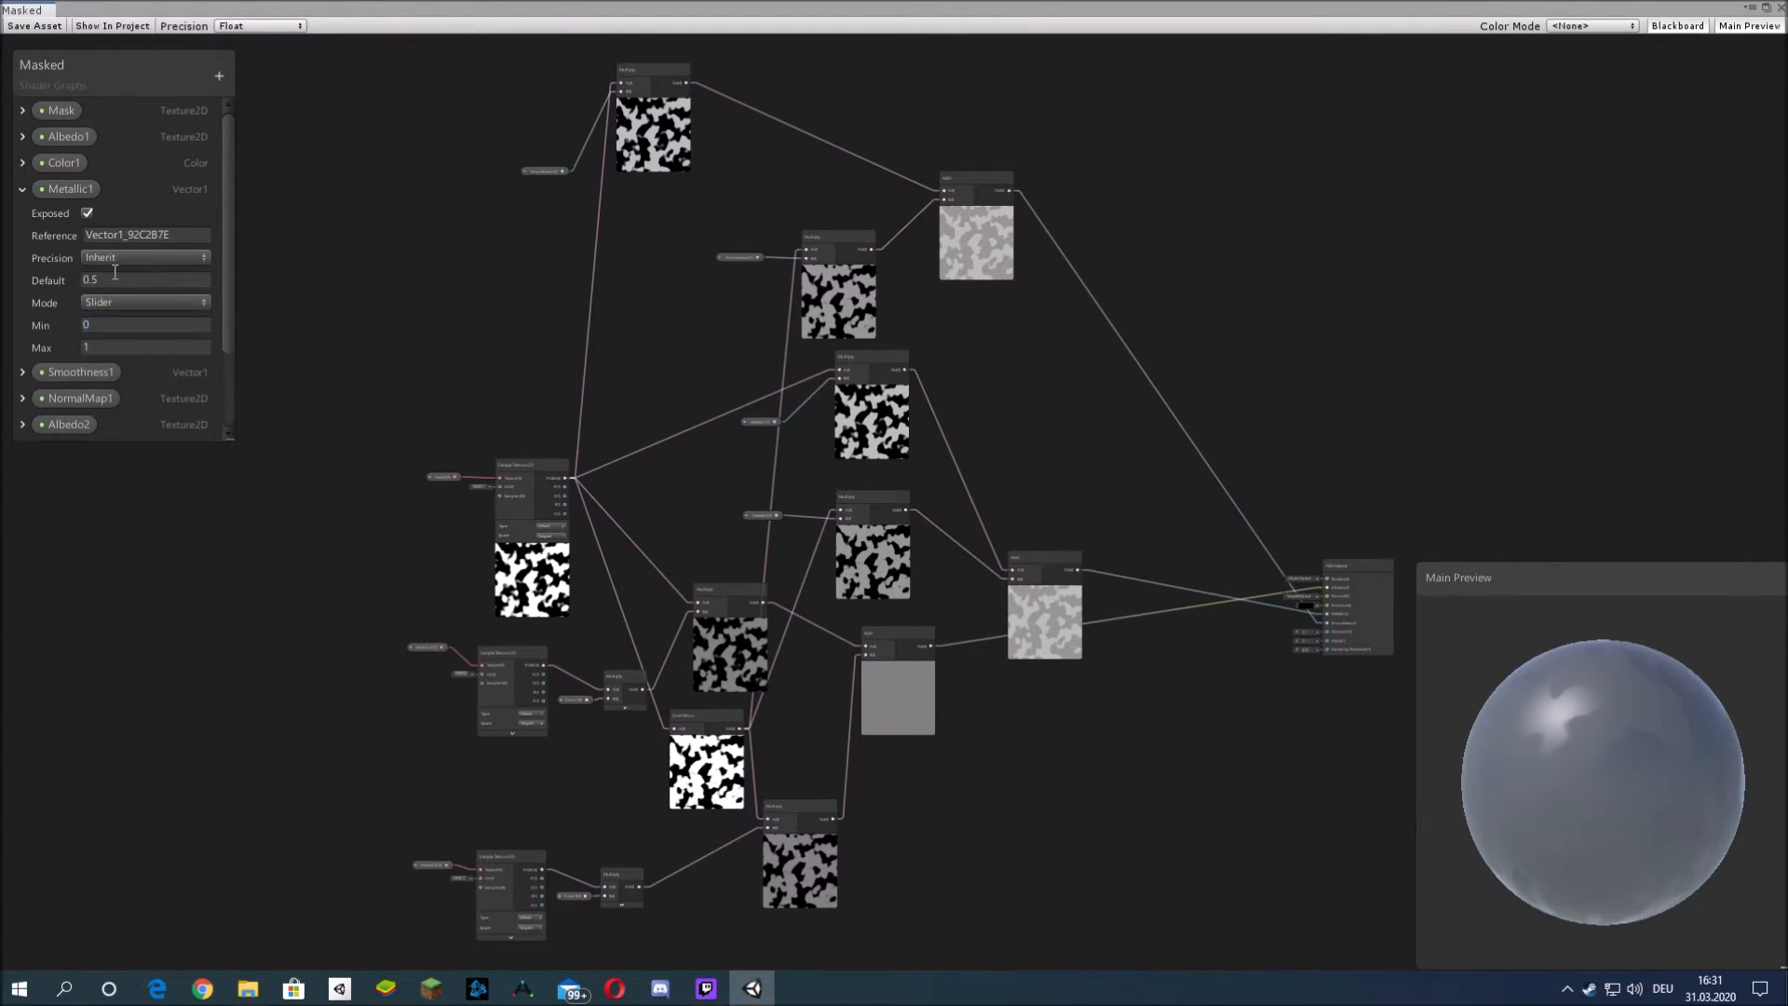
- Set the mode of the Smoothness1 property to Slider
left_click(23, 187)
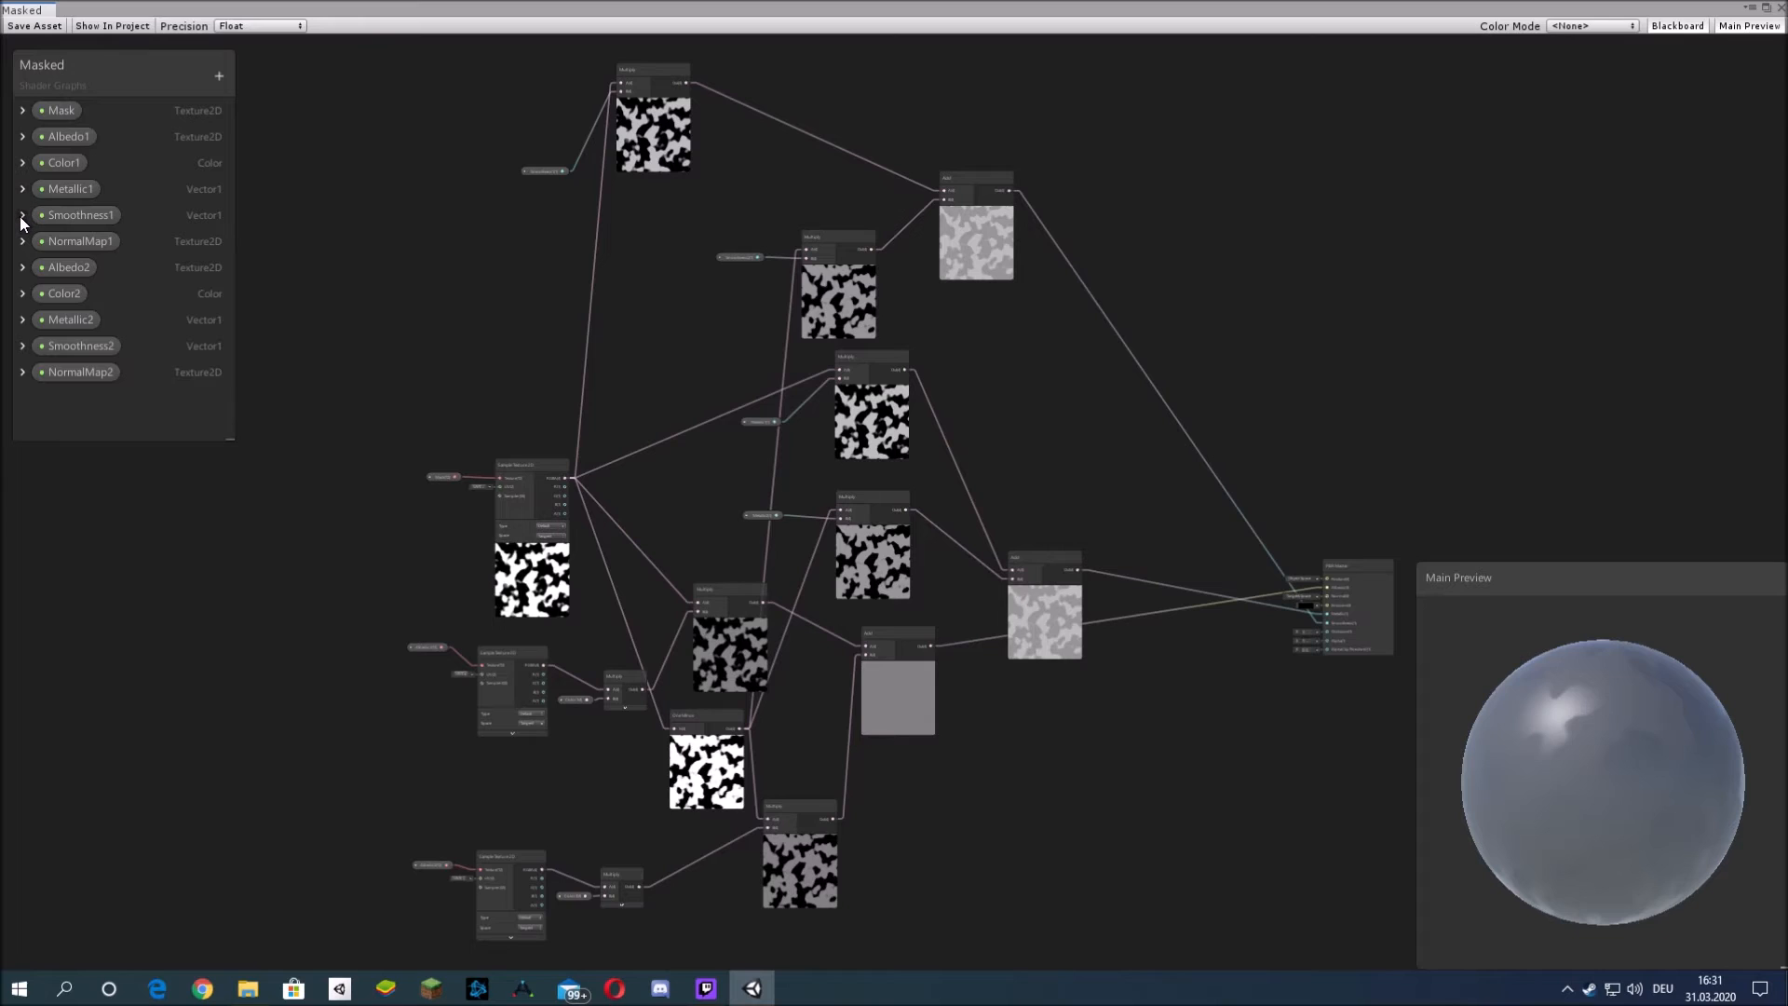
left_click(21, 215)
left_click(121, 305)
left_click(121, 348)
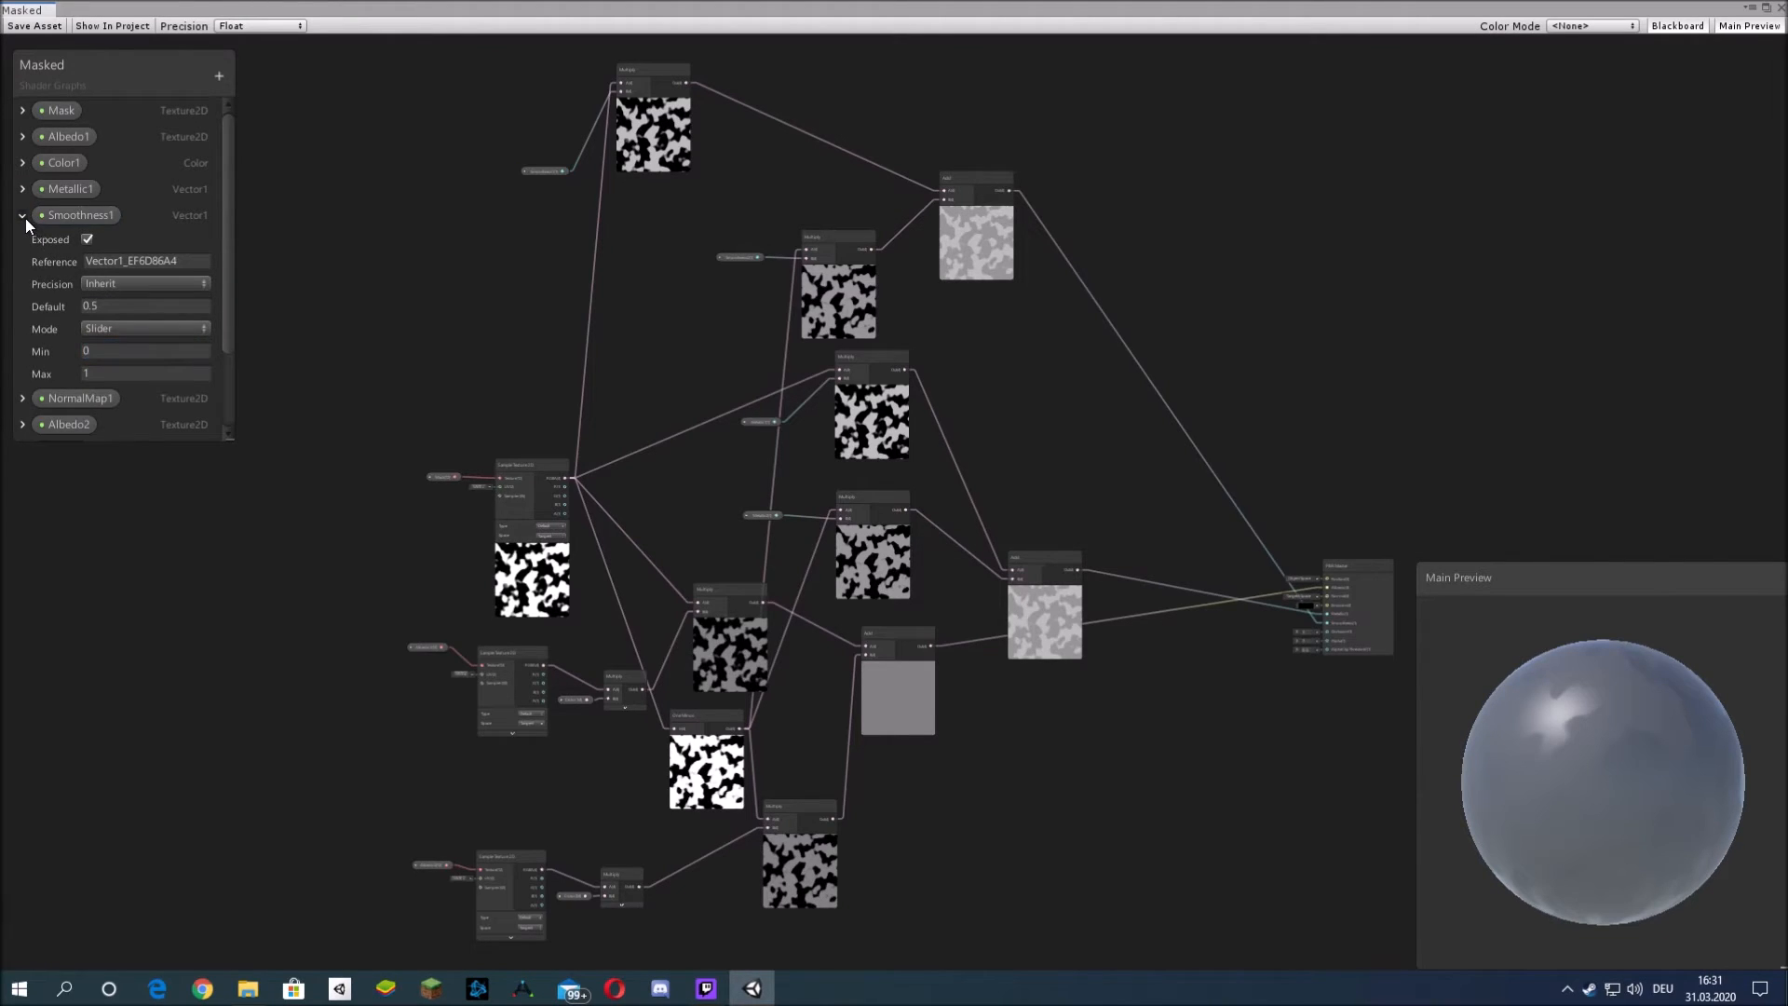
left_click(21, 216)
- Set the mode of the Metallic2 property to Slider
left_click(22, 319)
left_click(128, 410)
left_click(121, 453)
left_click(22, 319)
- Set the mode of the Smoothness2 property to Slider and check its settings
left_click(22, 345)
left_click(148, 436)
left_click(126, 483)
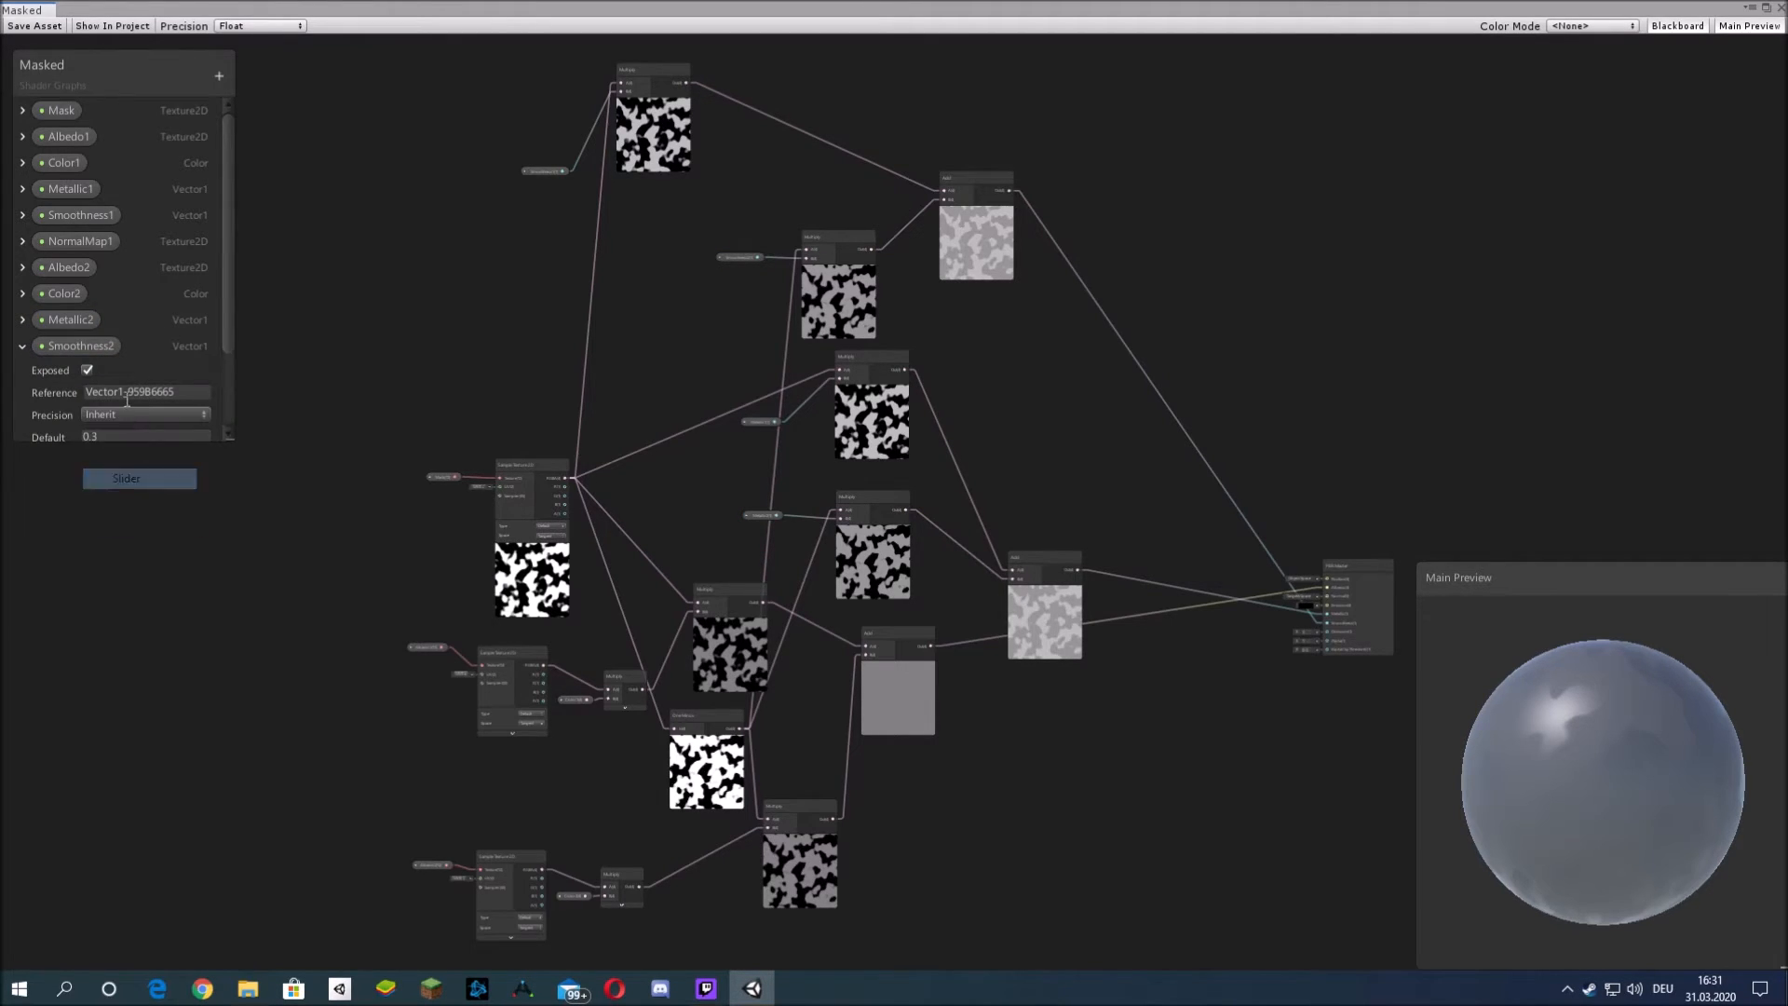
scroll(63, 356, "down", 2)
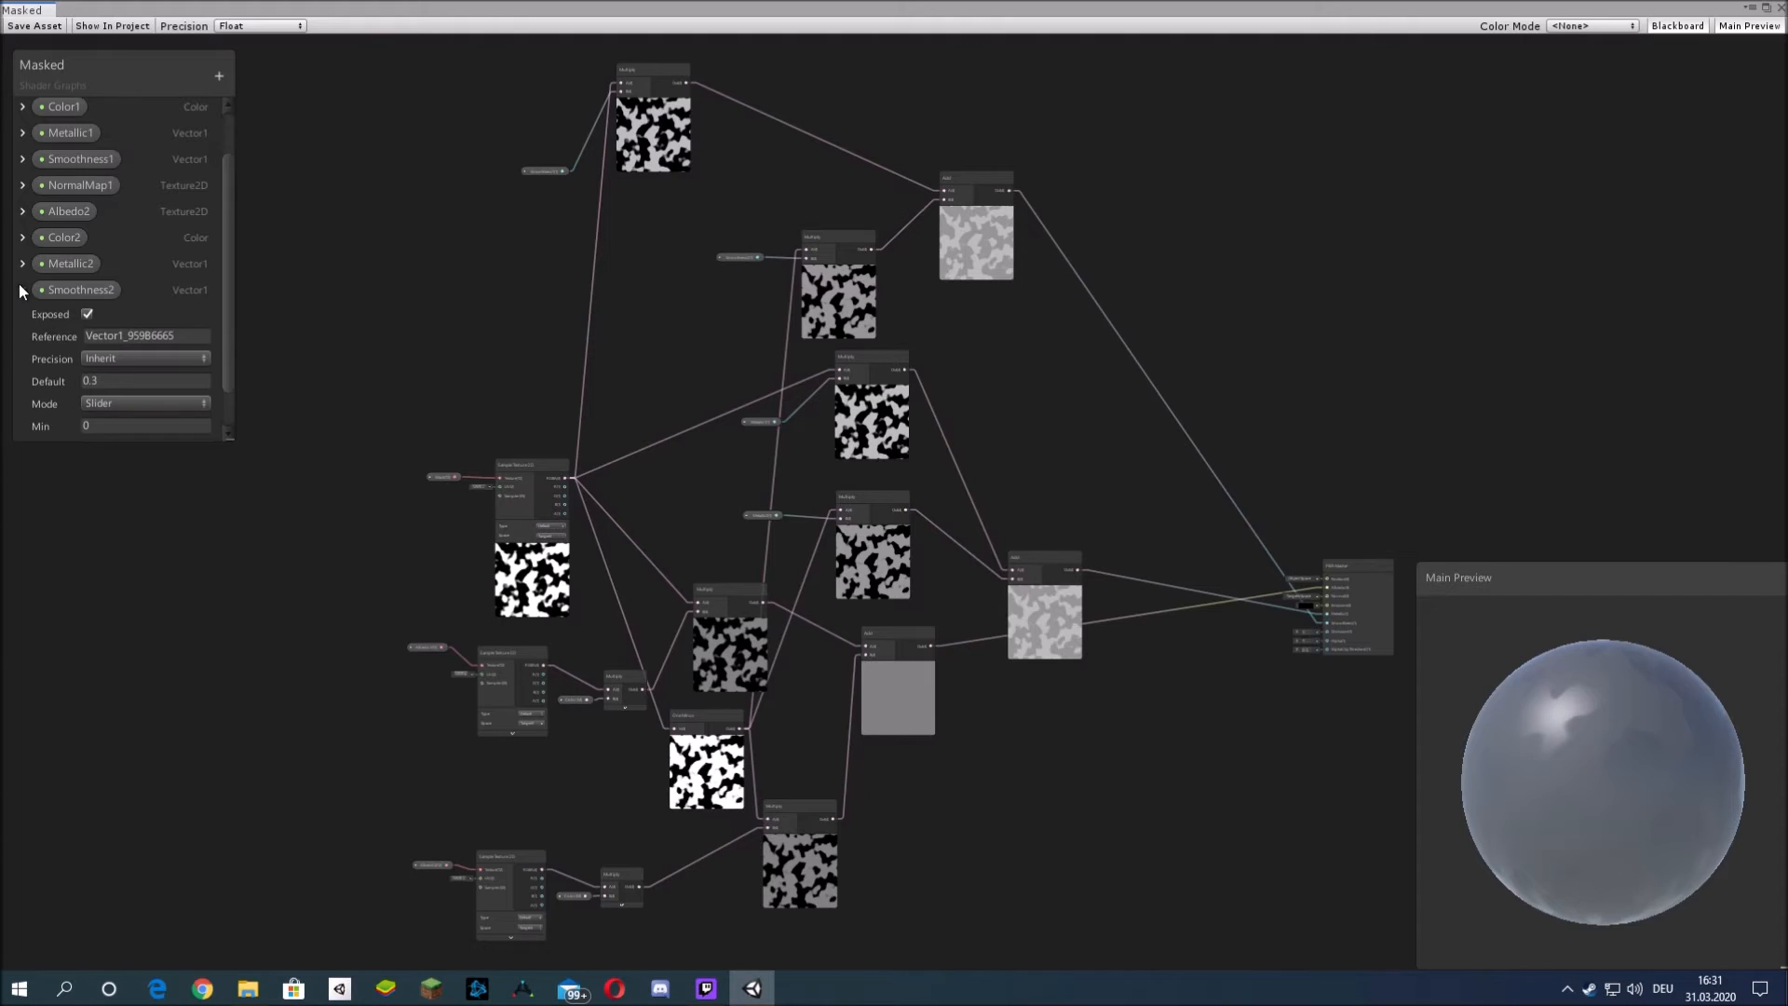
scroll(46, 301, "down", 2)
left_click(23, 245)
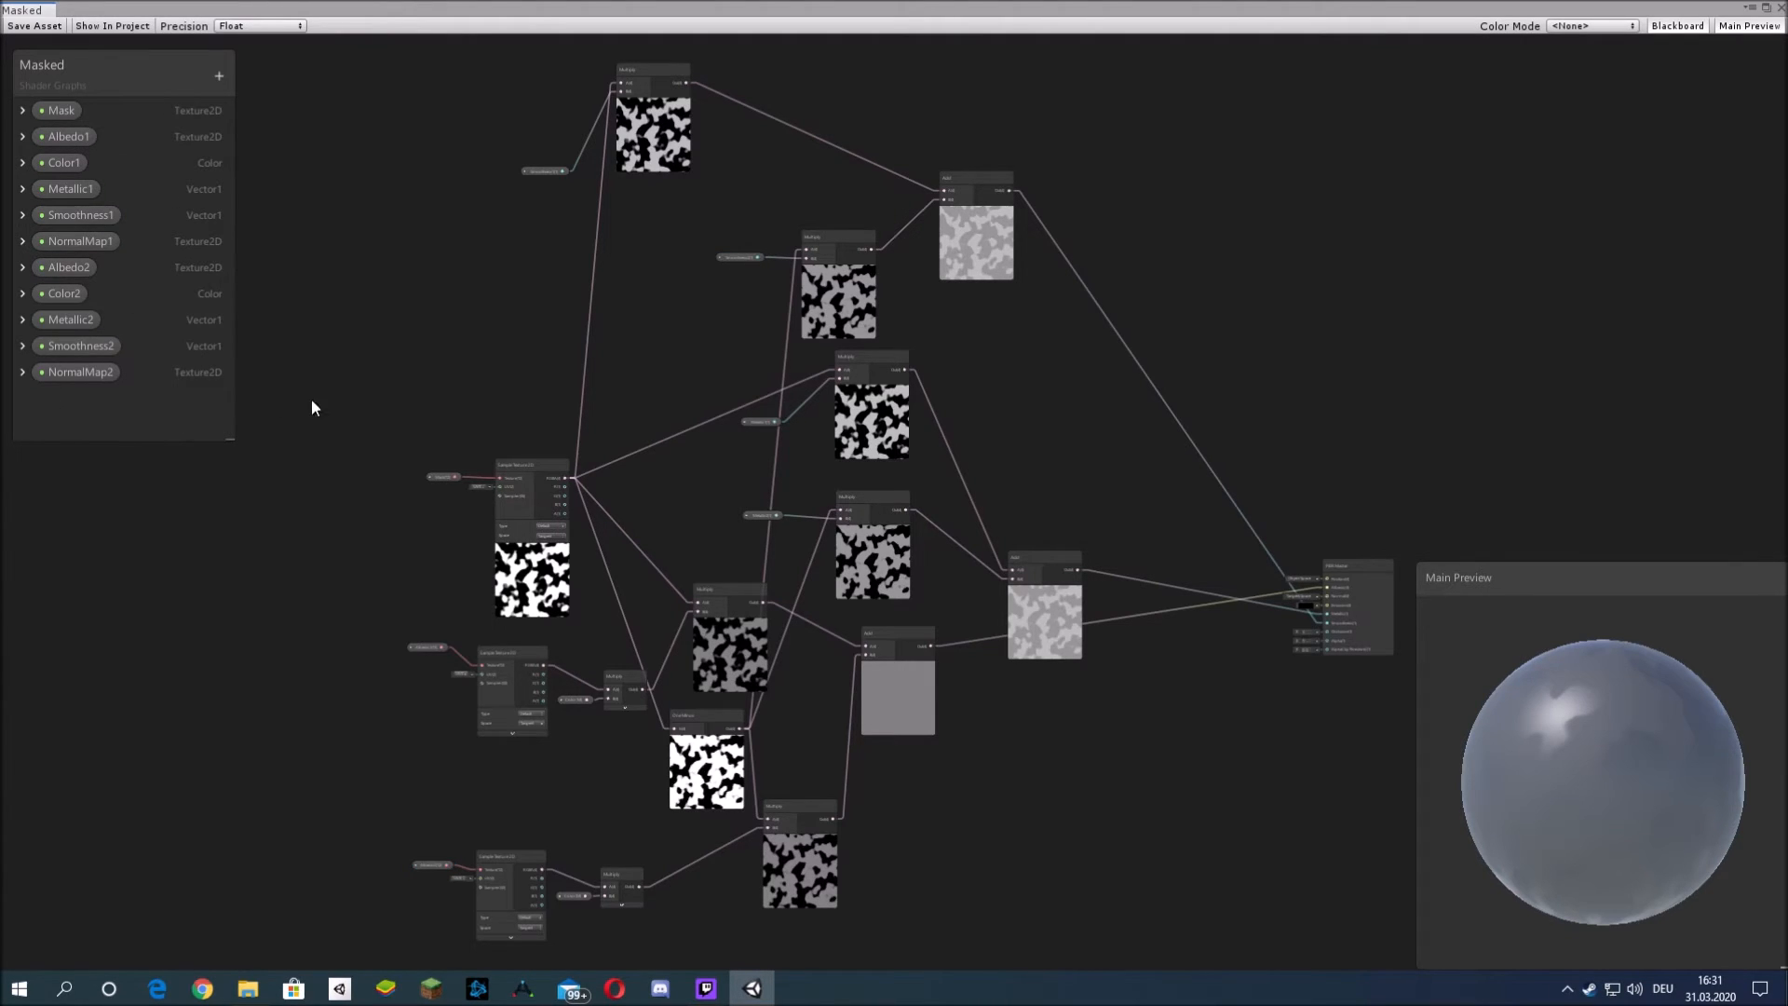
left_click(23, 346)
scroll(93, 346, "down", 3)
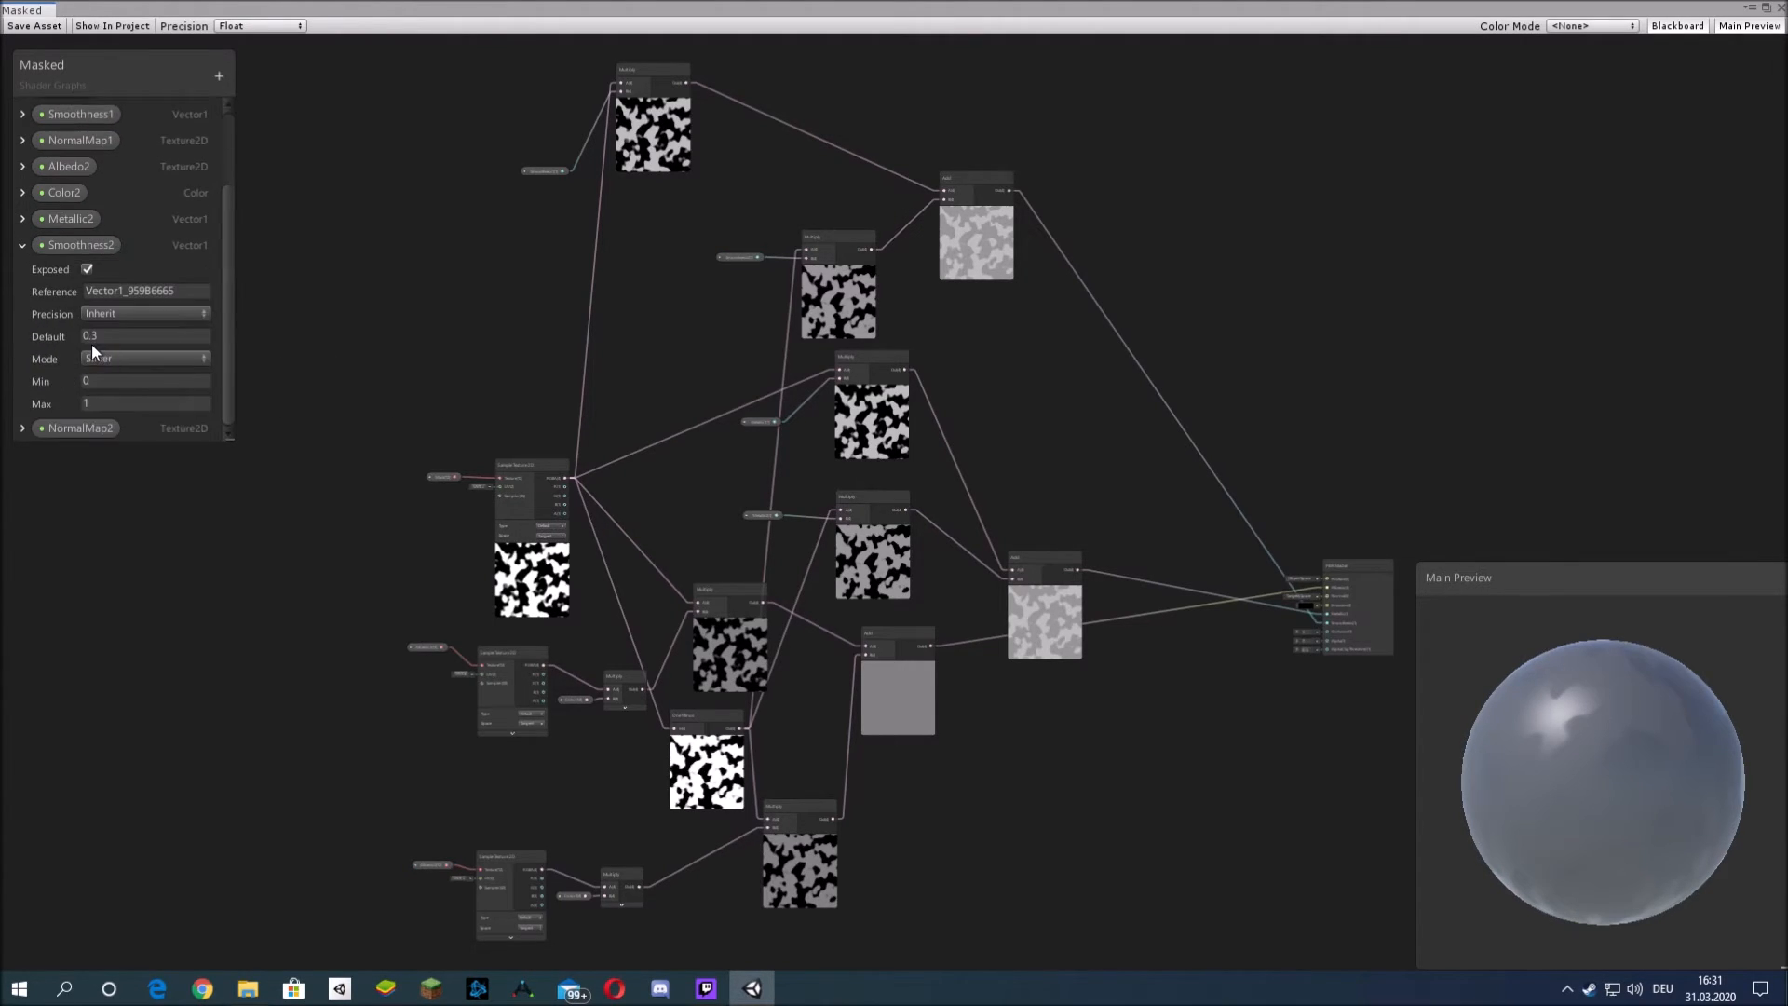
left_click(23, 246)
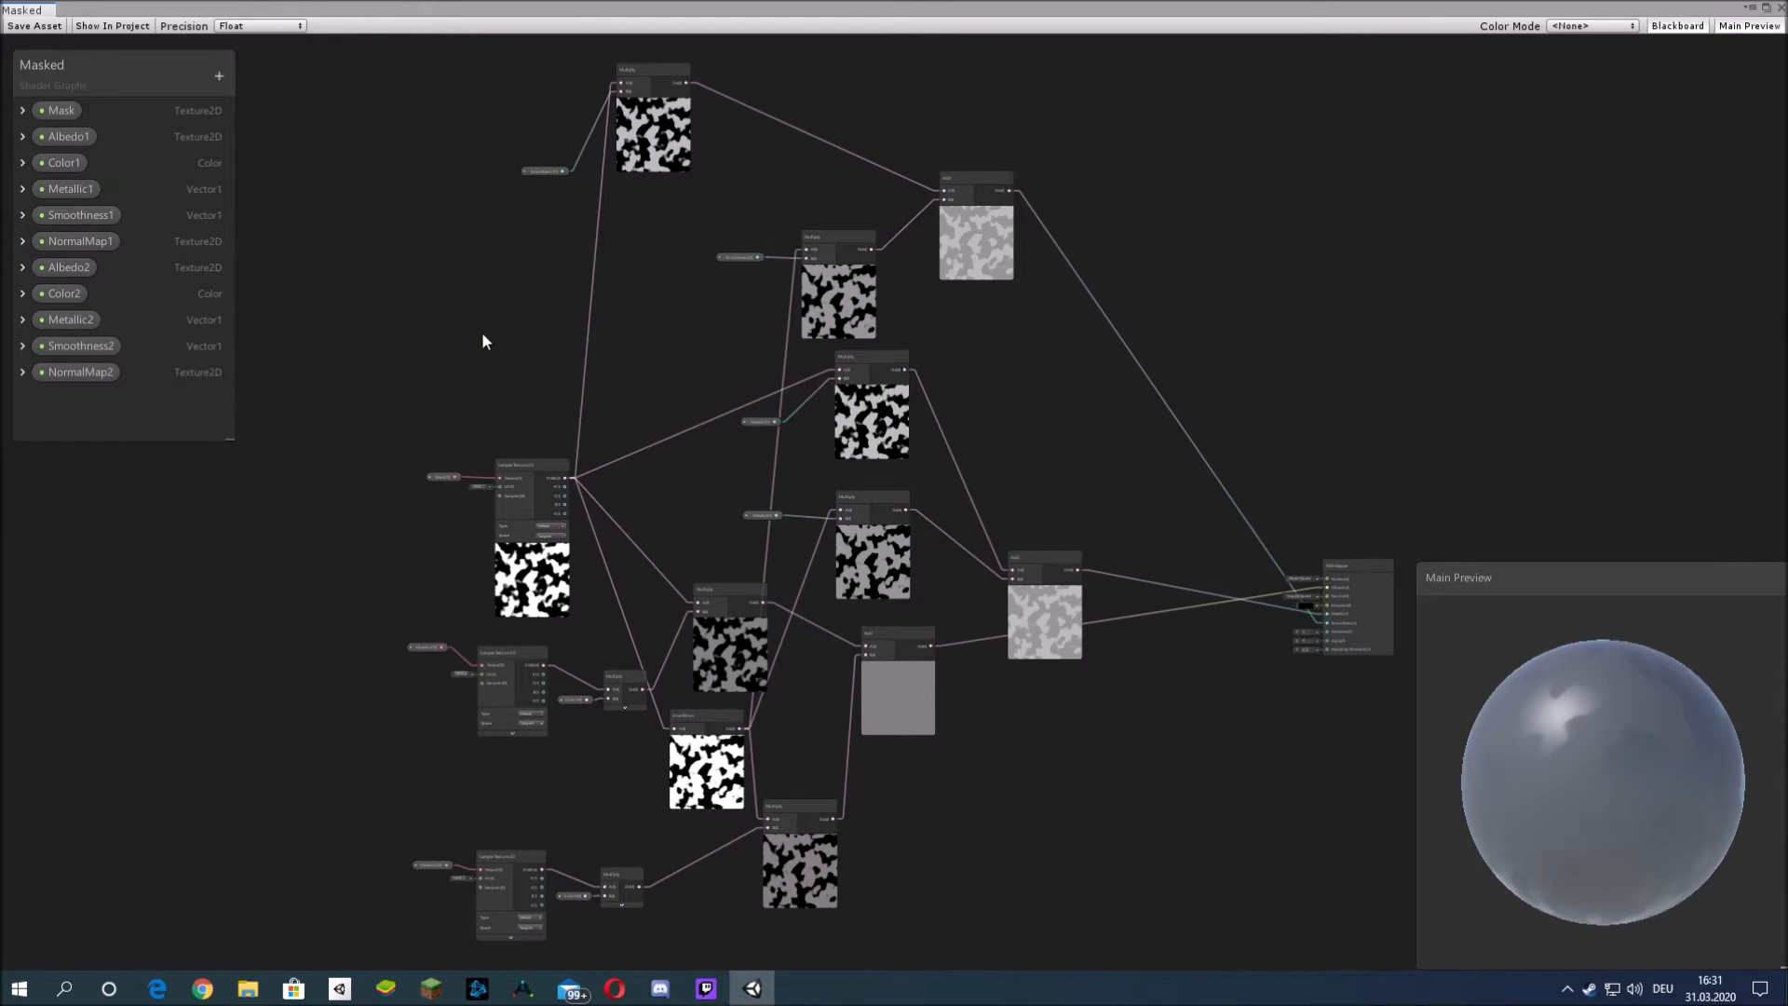
- Move the PBR Master node farther right to leave more room beside the Add nodes
middle_click_drag(597, 346, 419, 272)
middle_click_drag(1168, 354, 899, 274)
left_click_drag(932, 446, 1091, 439)
left_click(1241, 457)
middle_click_drag(1240, 457, 1108, 417)
scroll(1043, 441, "up", 5)
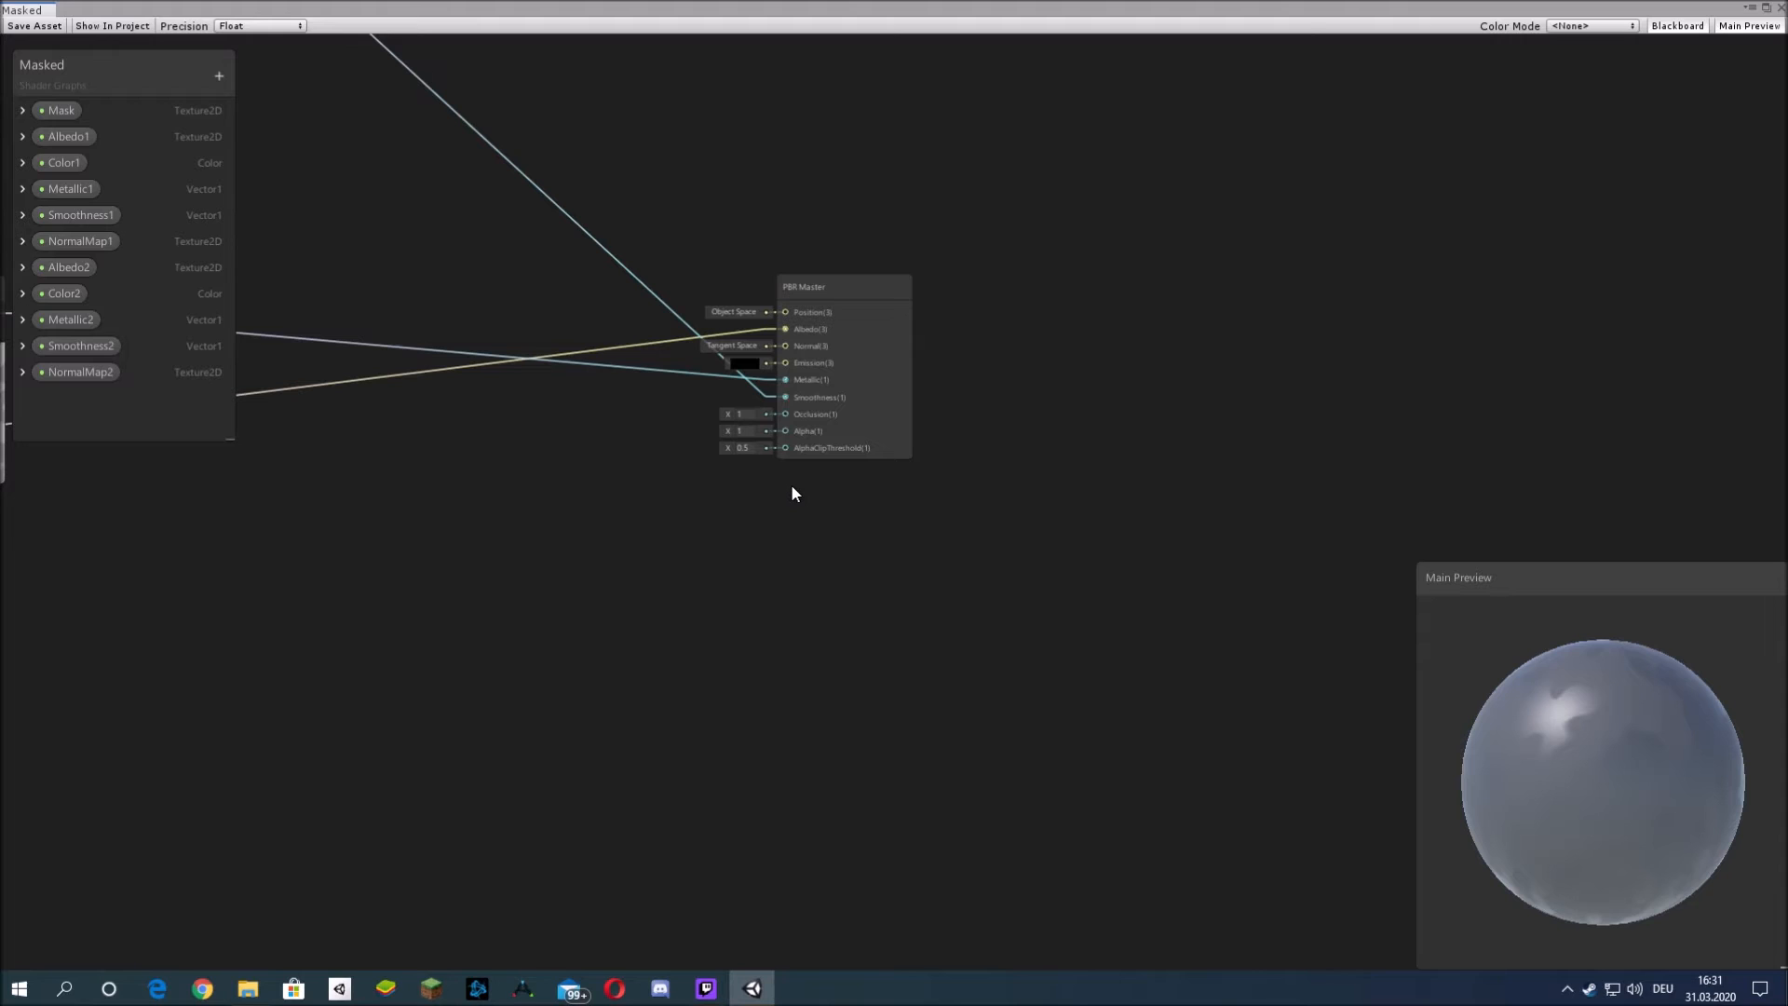
- Add a Normal Strength node in the empty area below the links to the PBR Master
middle_click_drag(1230, 396, 1520, 343)
scroll(1049, 457, "down", 4)
middle_click_drag(835, 466, 929, 462)
right_click(818, 482)
left_click(894, 496)
type("normal")
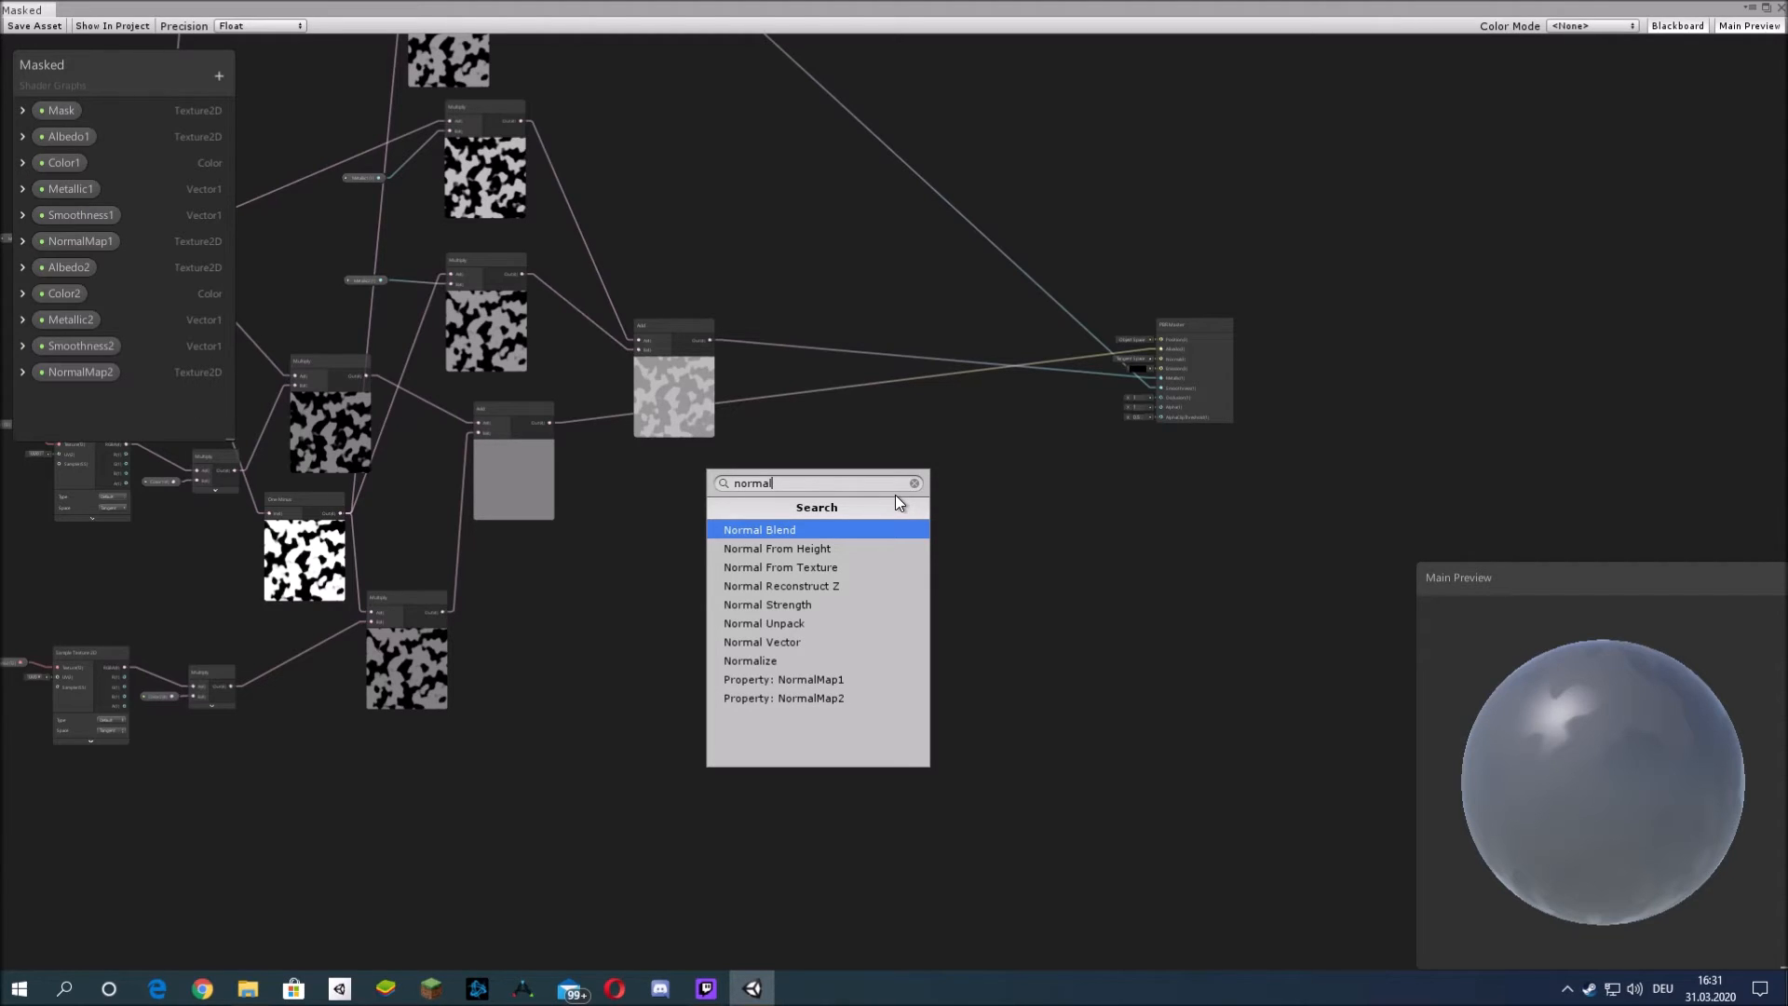
key("Down")
key("Down")
key("Down")
key("Down")
key("Down")
key("Up")
key("Return")
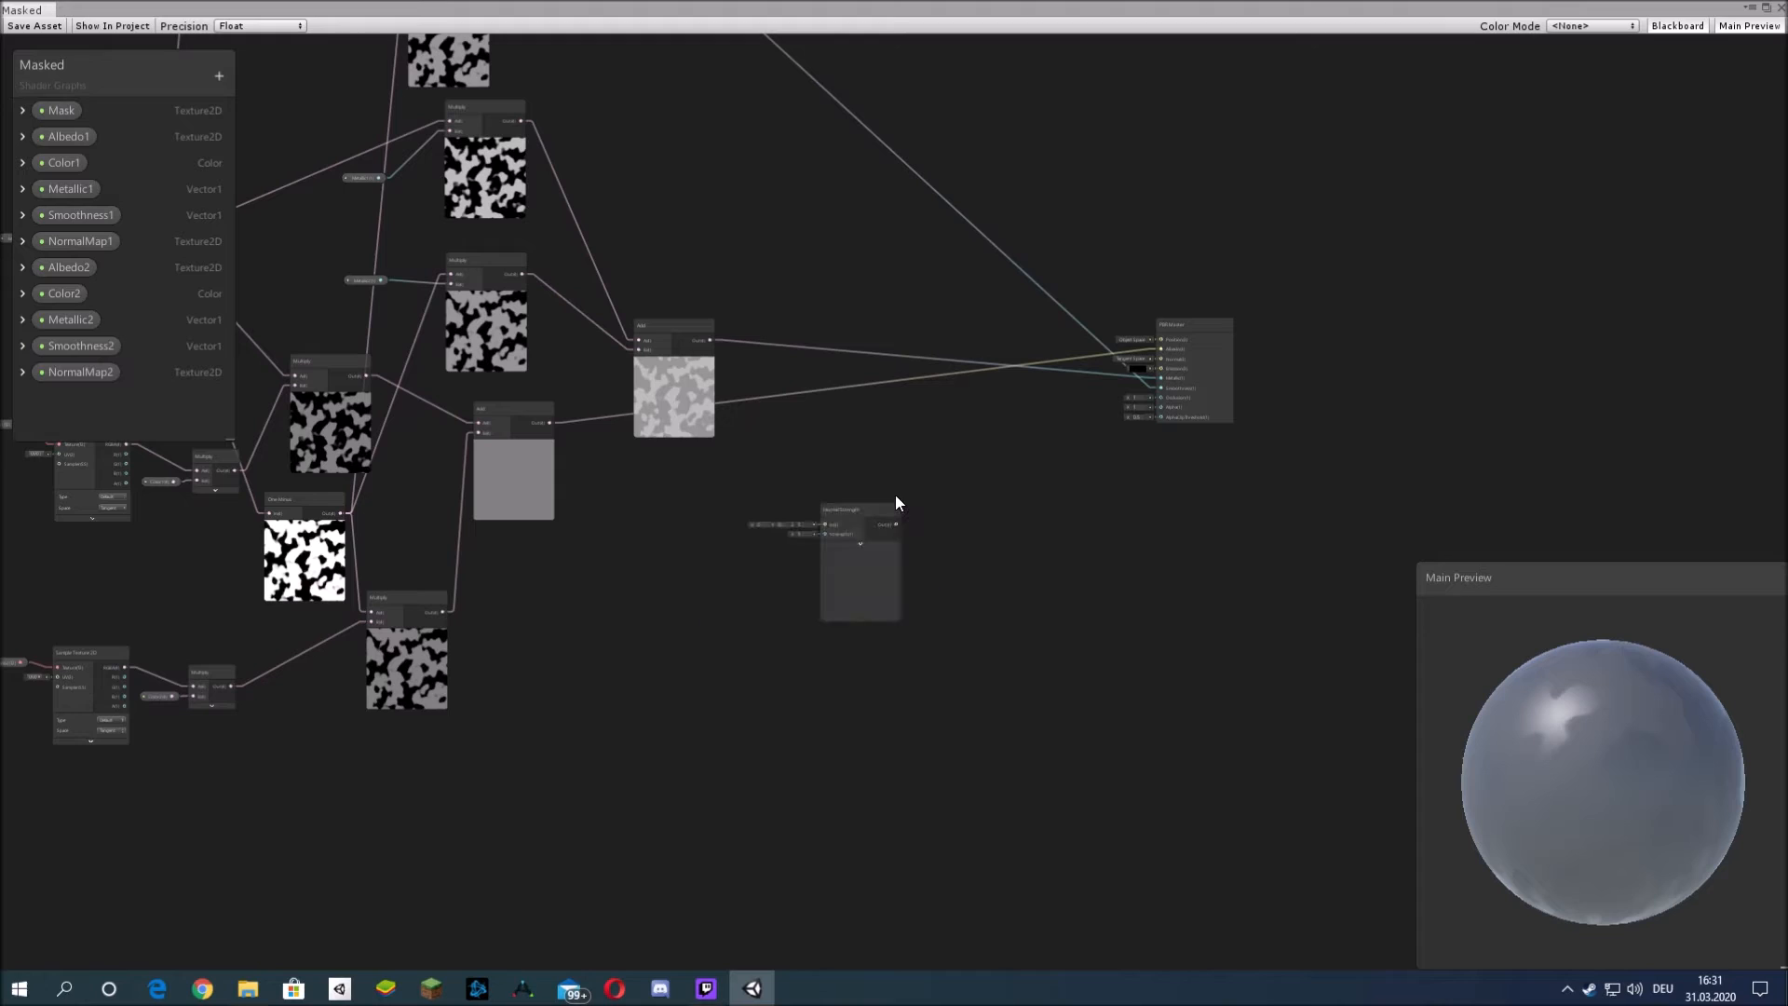
scroll(992, 542, "up", 3)
middle_click_drag(1059, 448, 1211, 388)
right_click(632, 584)
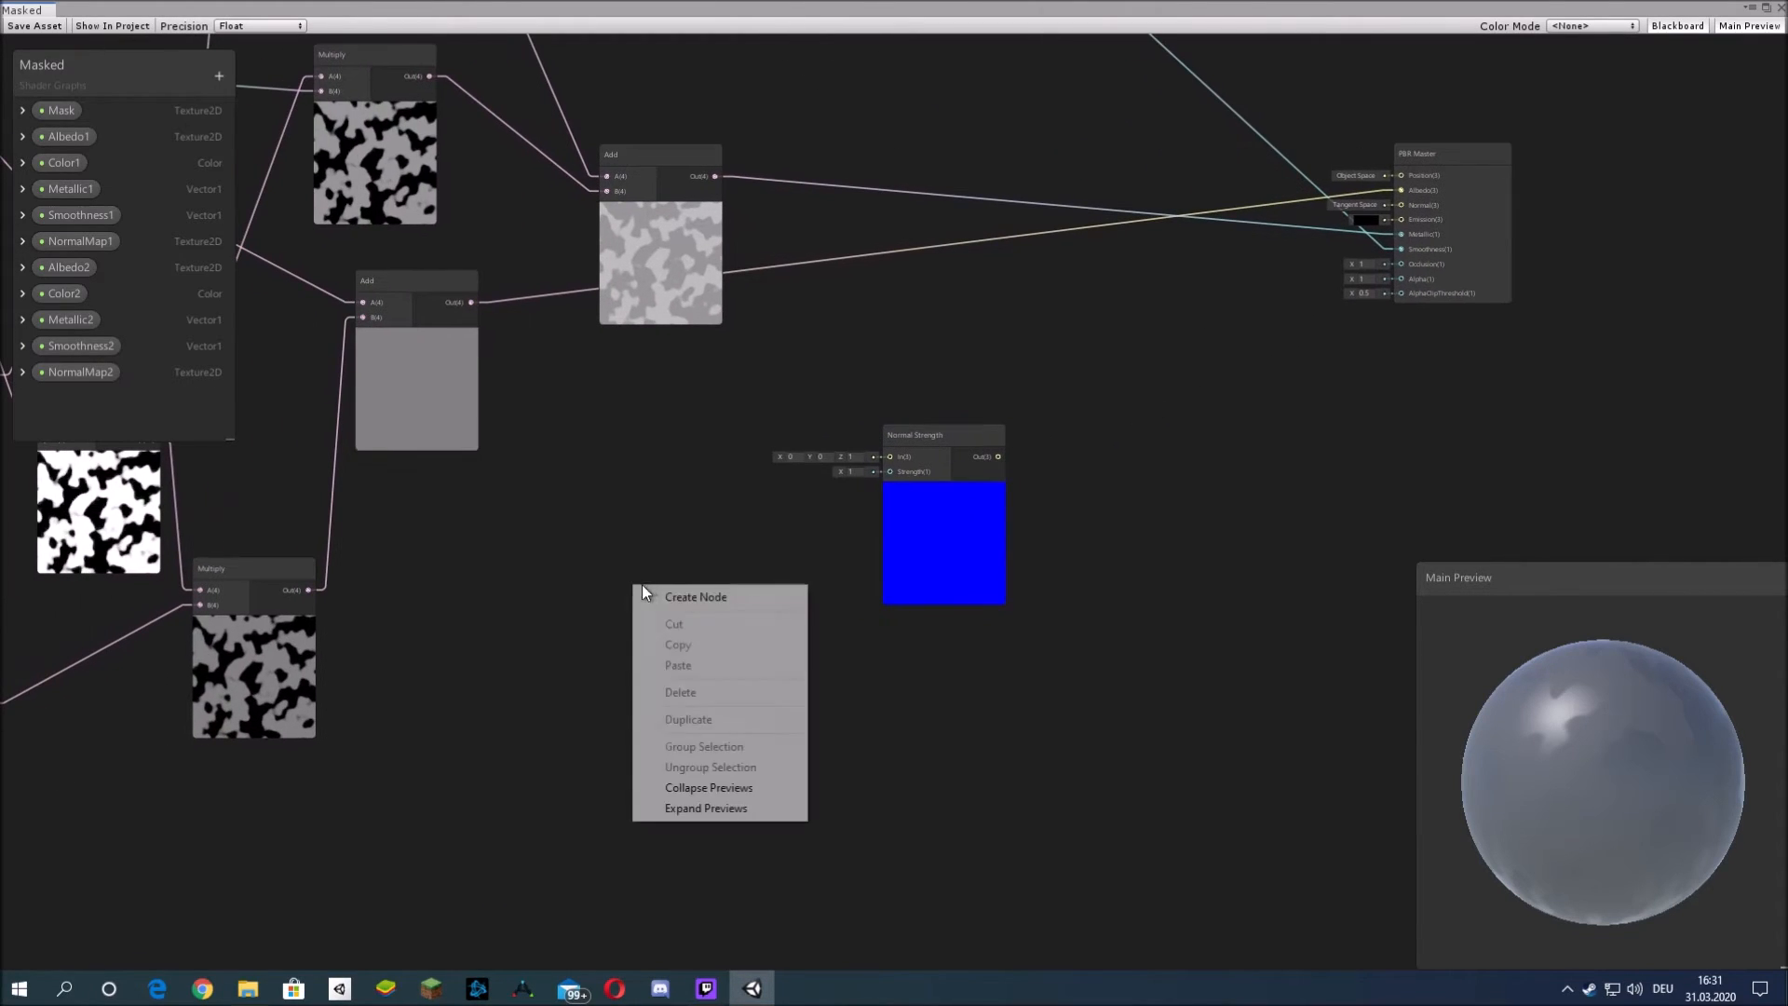
left_click(665, 490)
right_click(536, 449)
left_click(602, 462)
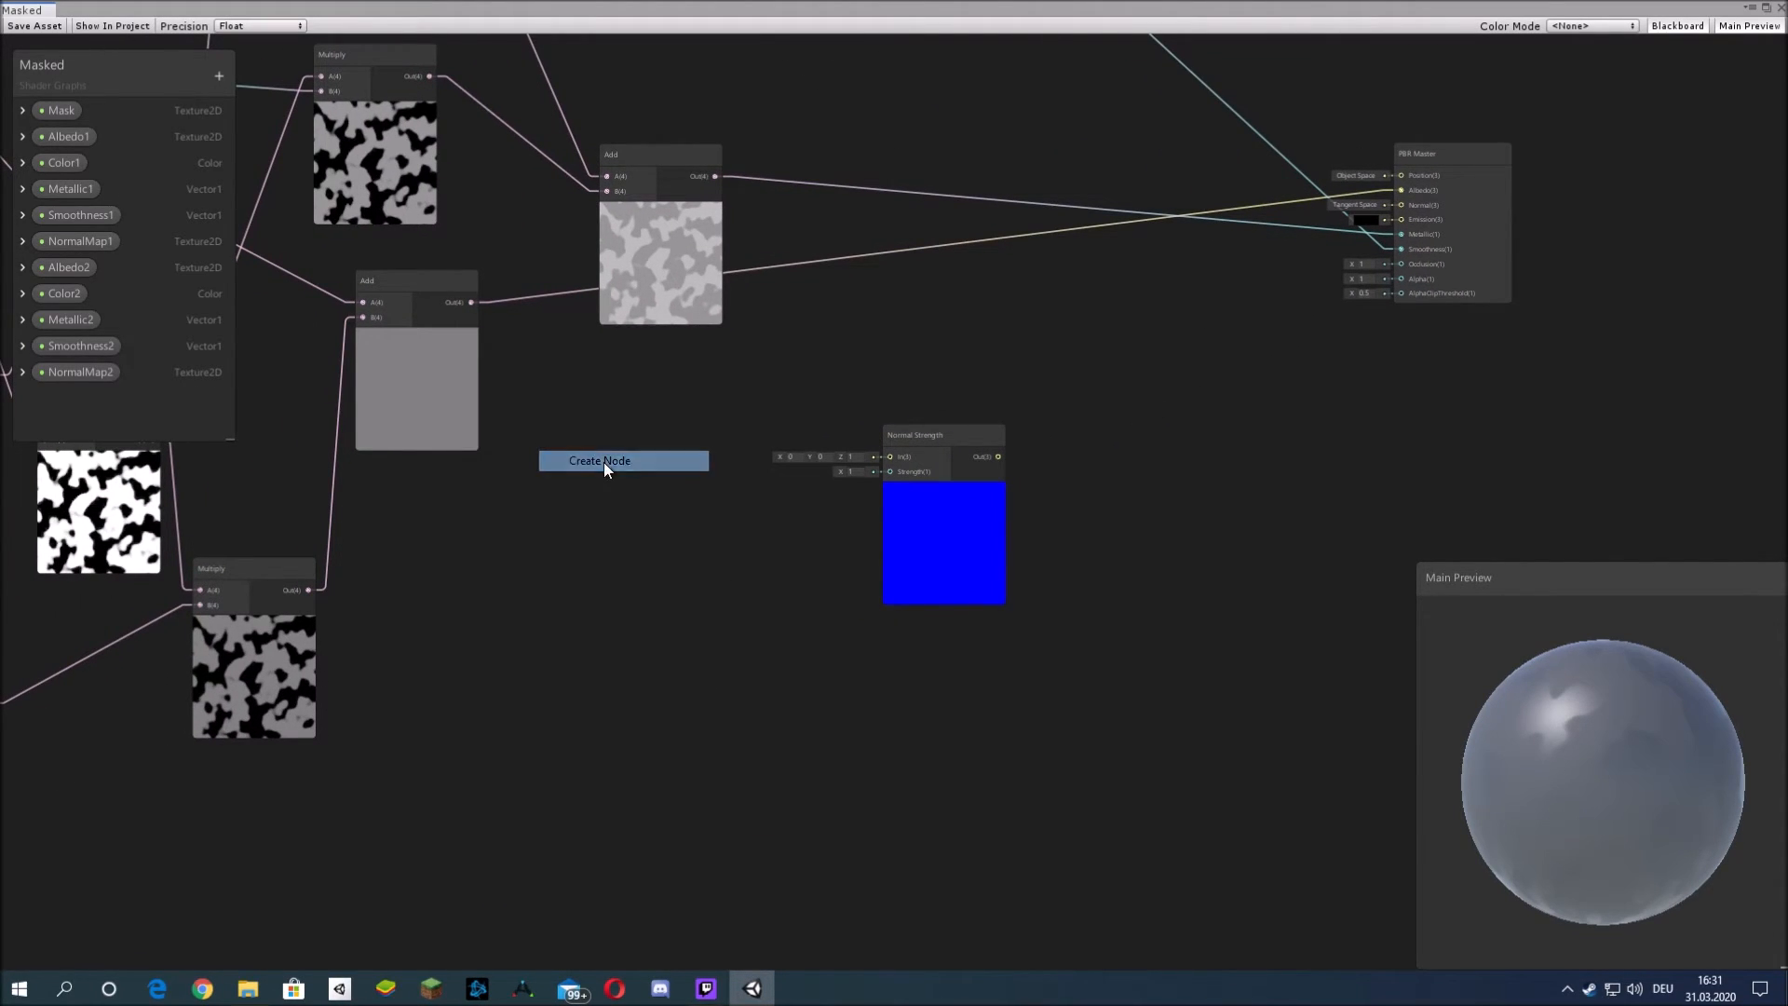
left_click(585, 400)
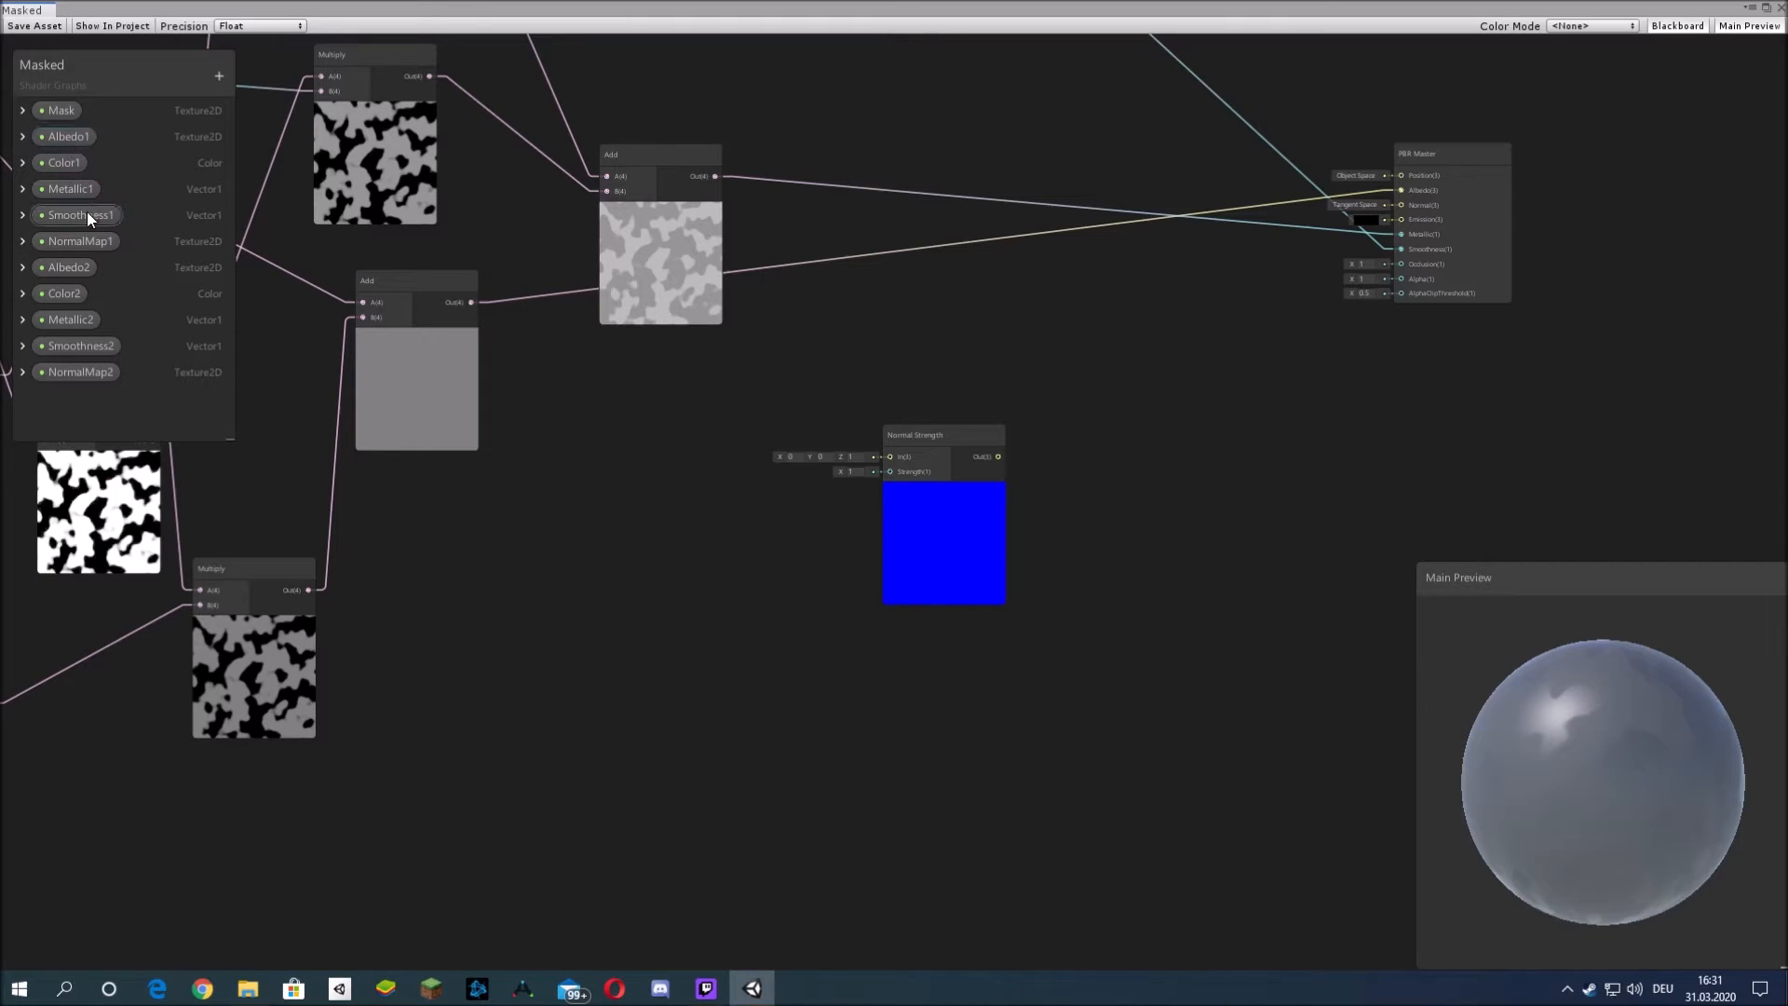
- Place the NormalMap1 and NormalMap2 properties in the graph, one above the other, left of the Normal Strength node
left_click_drag(97, 241, 531, 587)
left_click_drag(91, 375, 508, 731)
scroll(689, 643, "up", 2)
- Add a Sample Texture 2D node beside the normal map properties and connect NormalMap1 to its Texture input
right_click(578, 576)
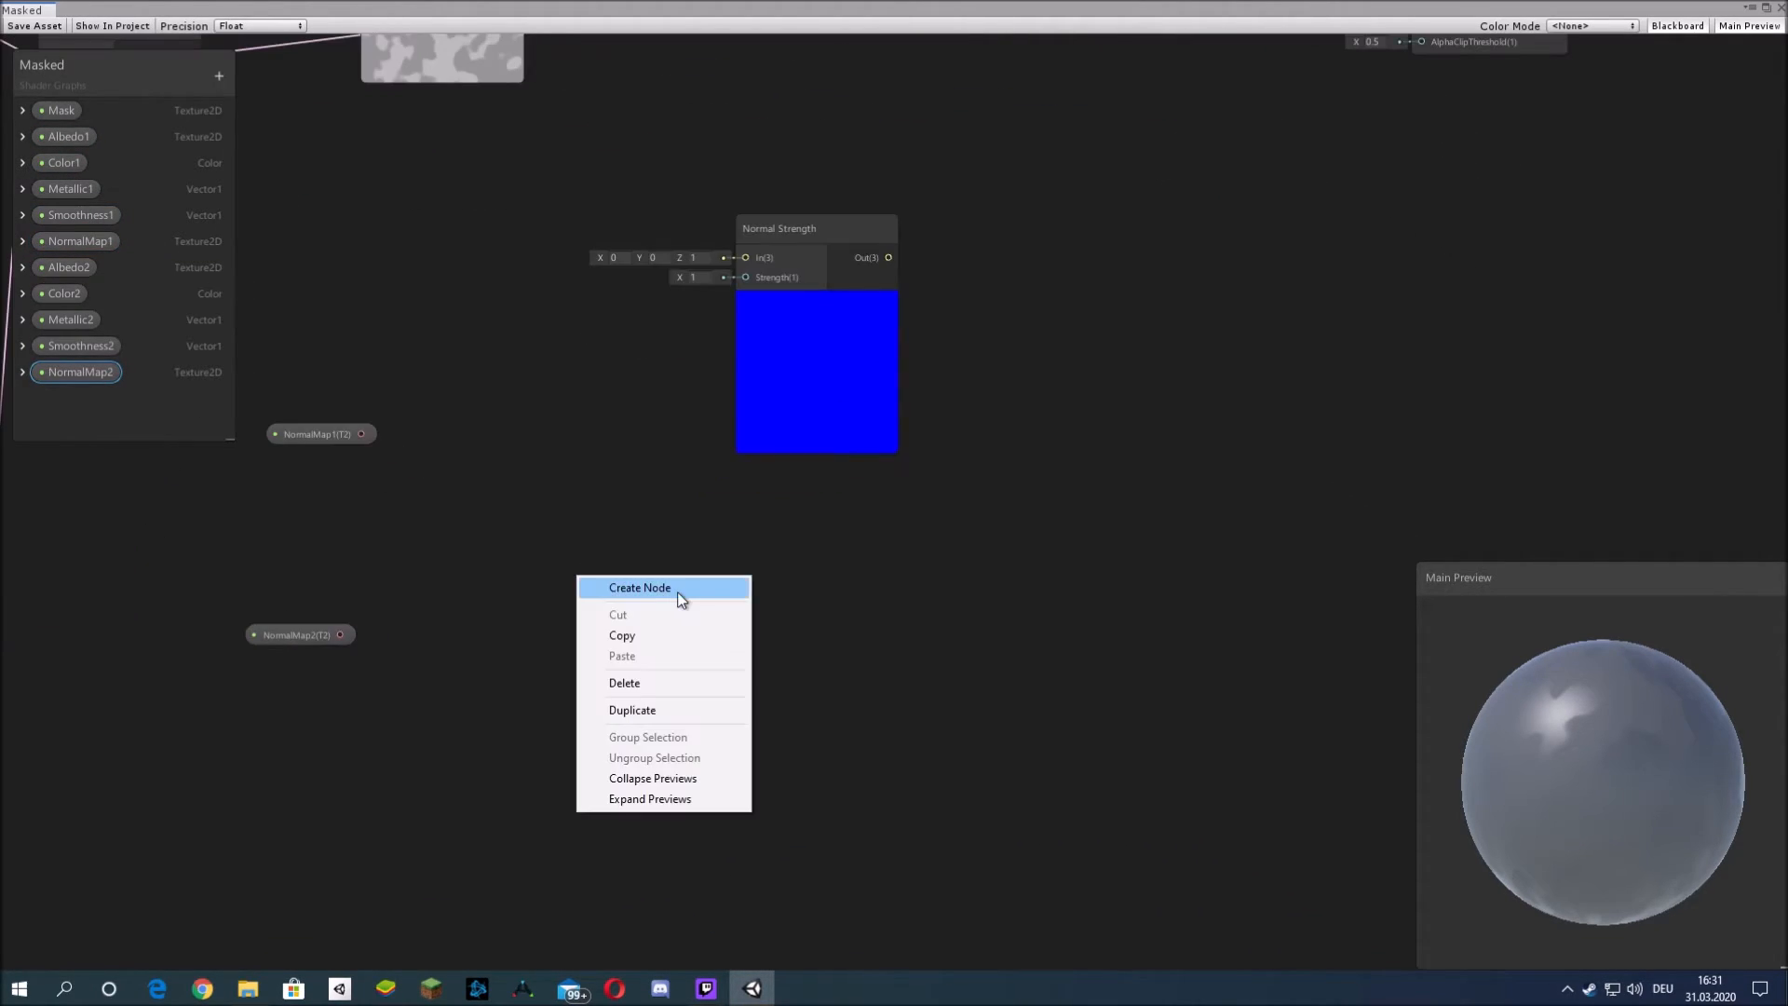
left_click(677, 592)
type("text")
key("Down")
key("Down")
key("Down")
key("Down")
key("Return")
middle_click_drag(736, 596, 1052, 540)
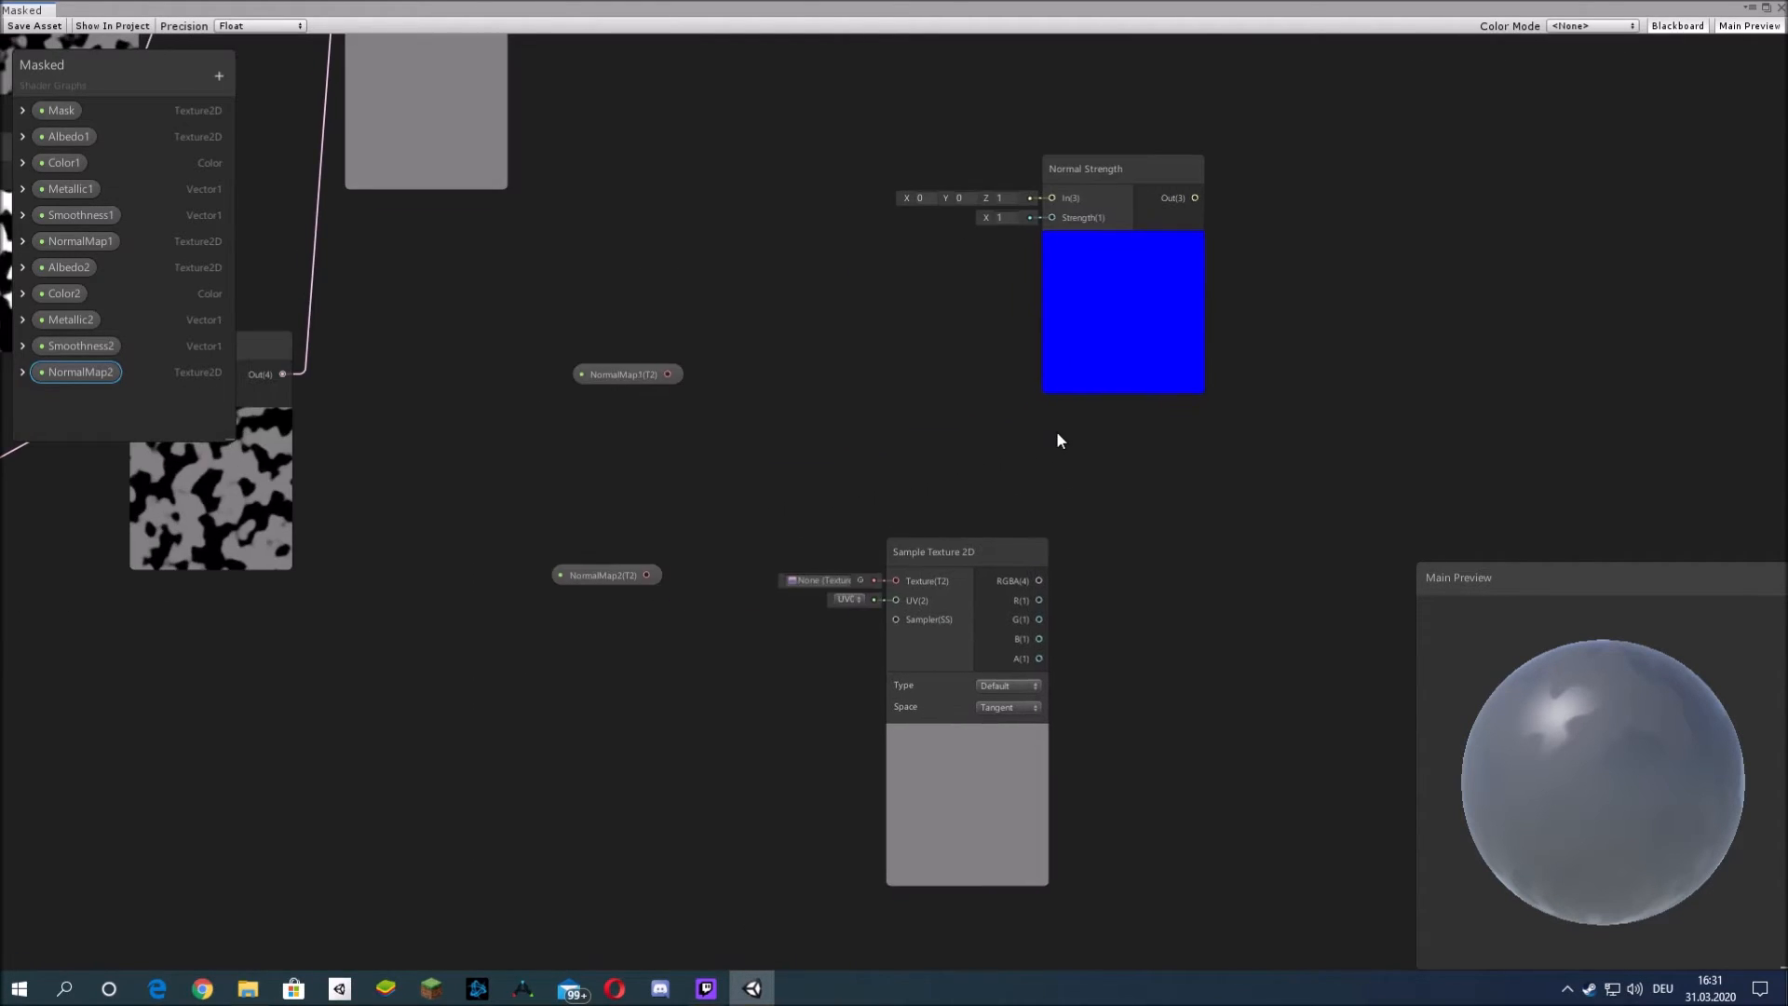
left_click_drag(952, 549, 853, 424)
left_click_drag(667, 373, 797, 456)
- Set the type of NormalMap1's Sample Texture 2D node to Normal
left_click(899, 561)
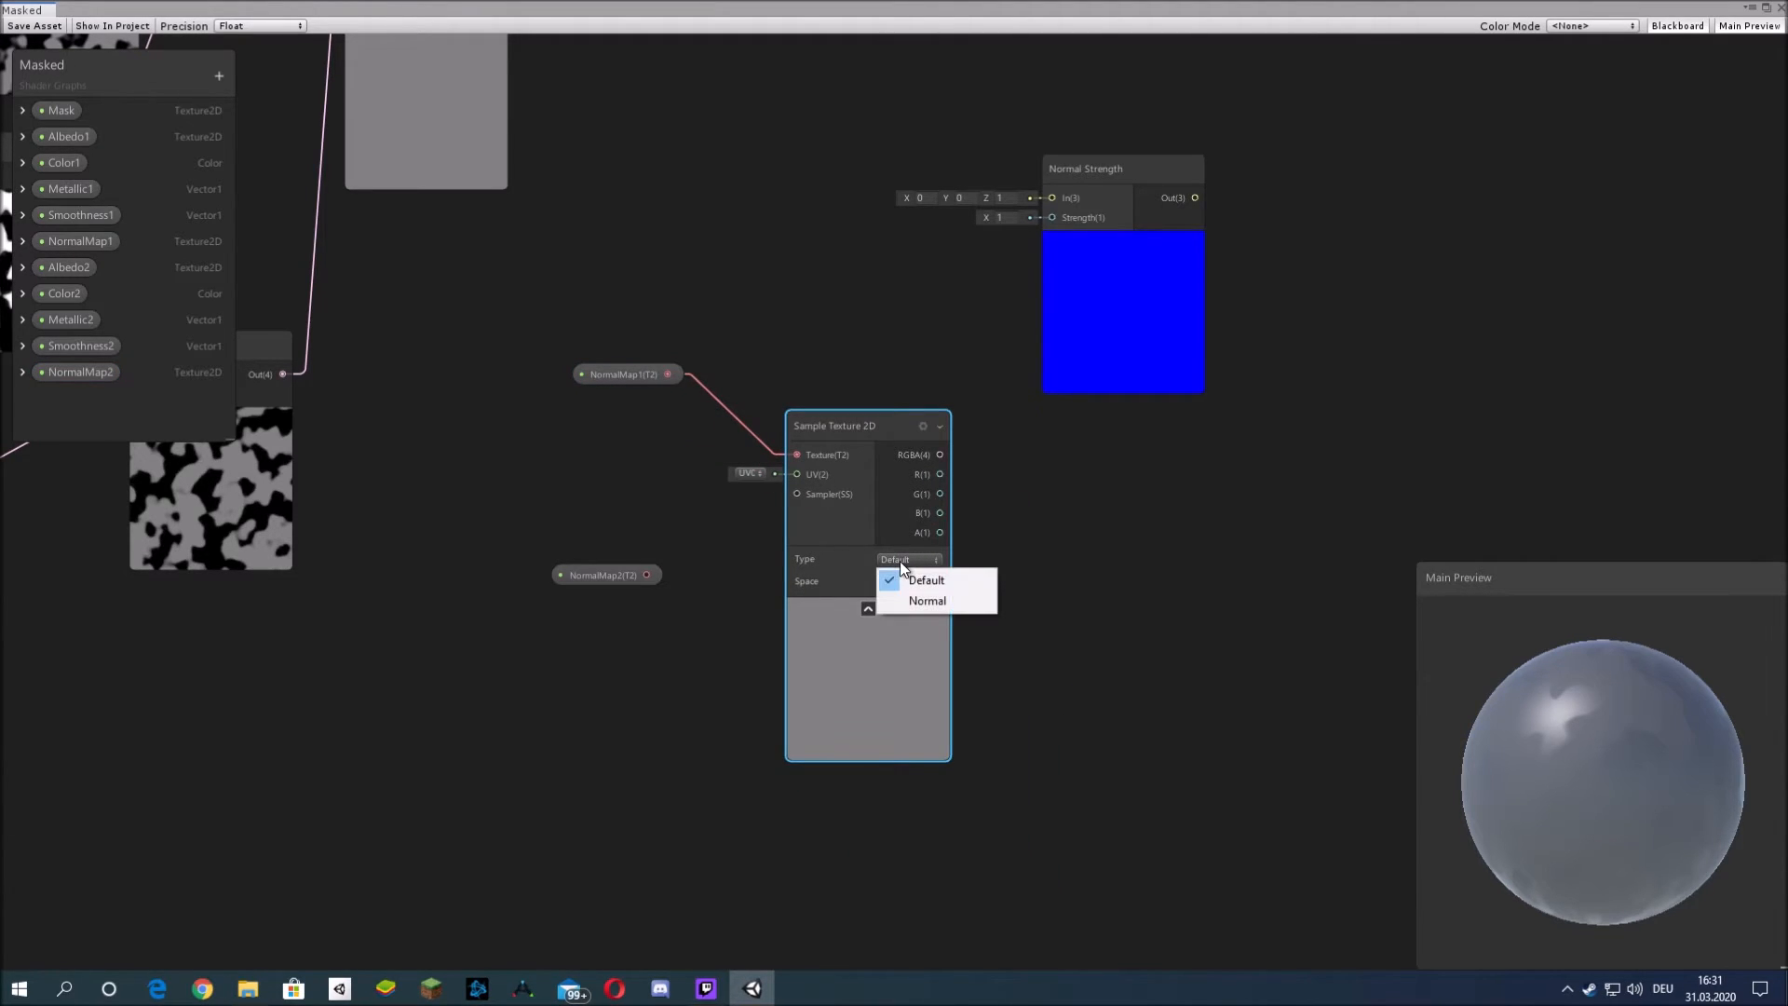
left_click(922, 600)
left_click(1024, 525)
middle_click_drag(1025, 518, 902, 594)
scroll(788, 555, "down", 1)
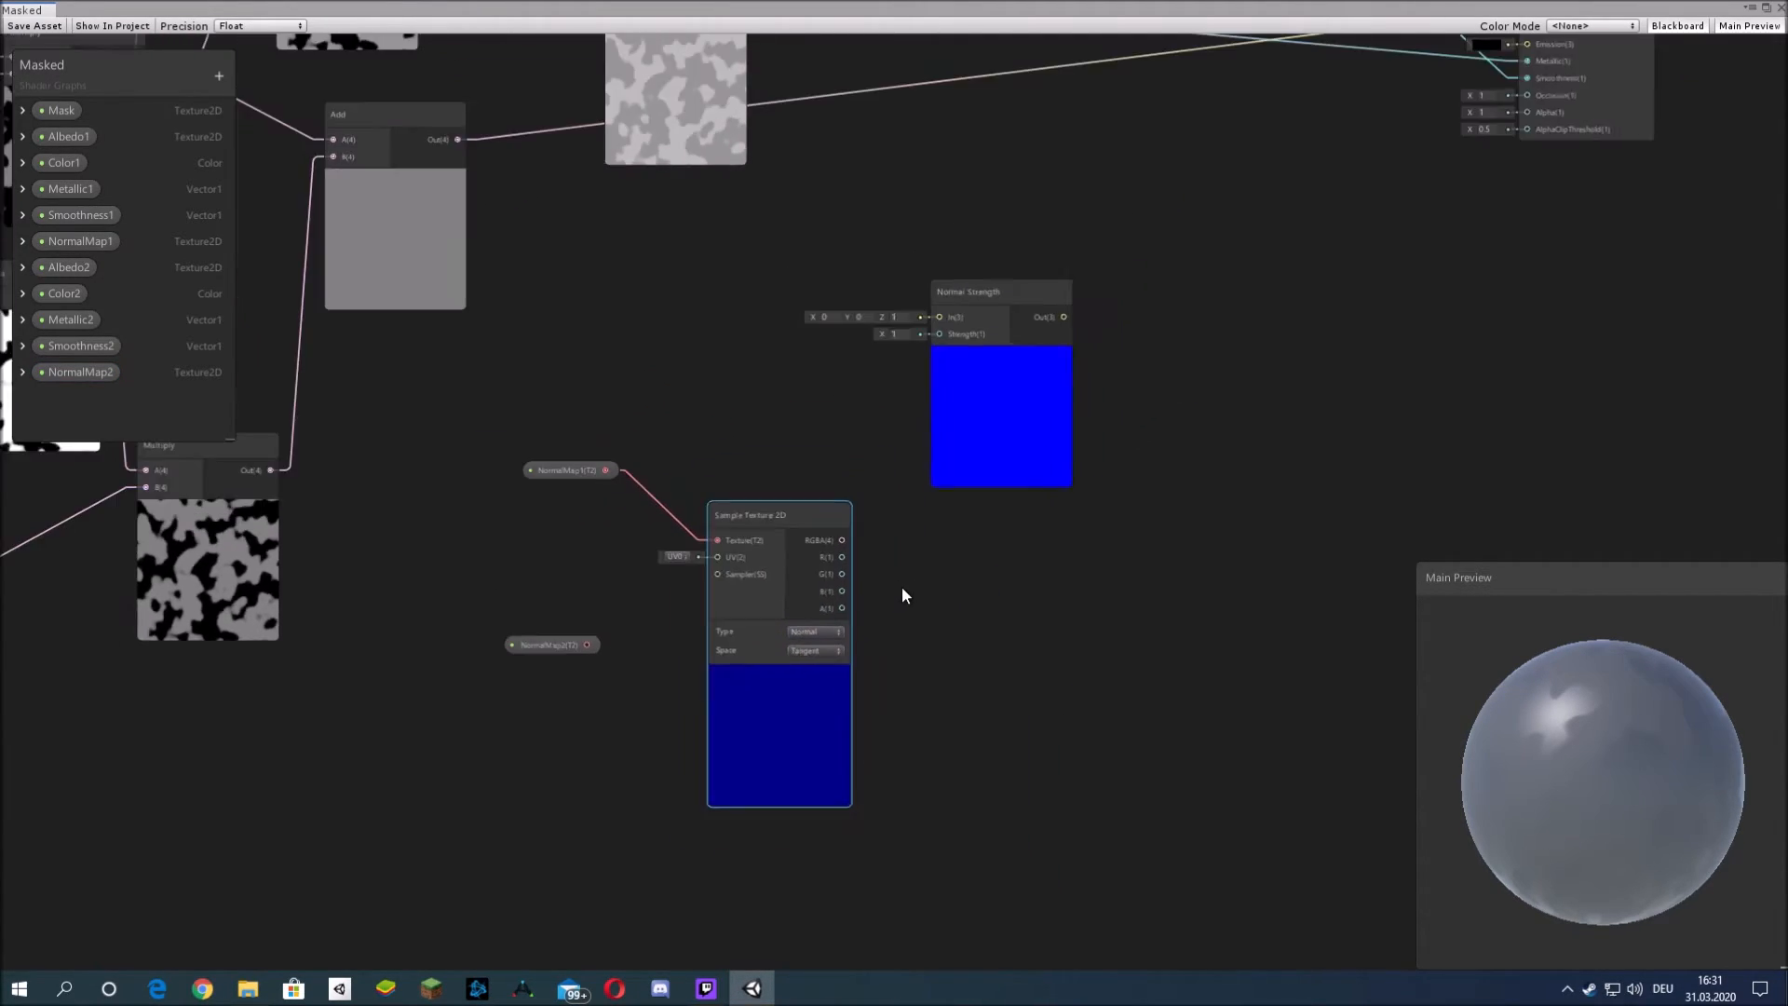
- Rearrange the NormalMap1 property and its texture sampler, and move the Normal Strength node well to their right
left_click_drag(749, 503, 725, 408)
left_click_drag(589, 470, 534, 433)
left_click_drag(992, 467, 1321, 573)
left_click(1021, 631)
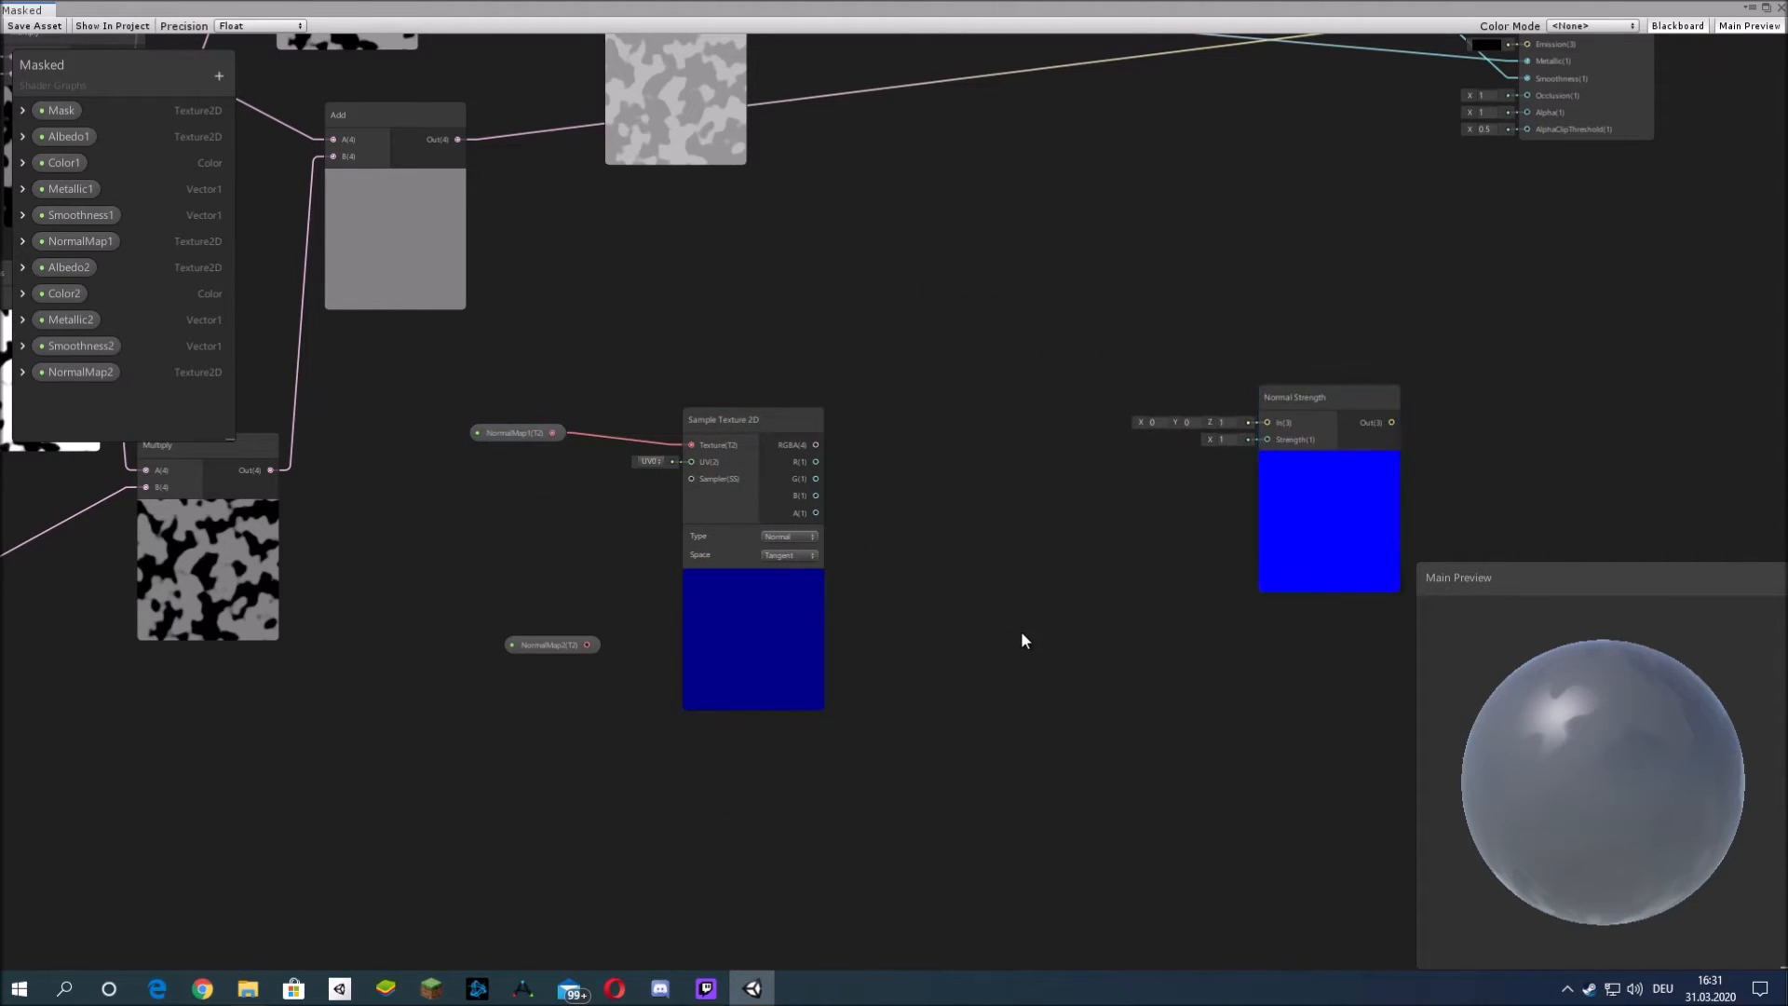
middle_click_drag(1021, 631, 1073, 536)
left_click_drag(790, 462, 747, 462)
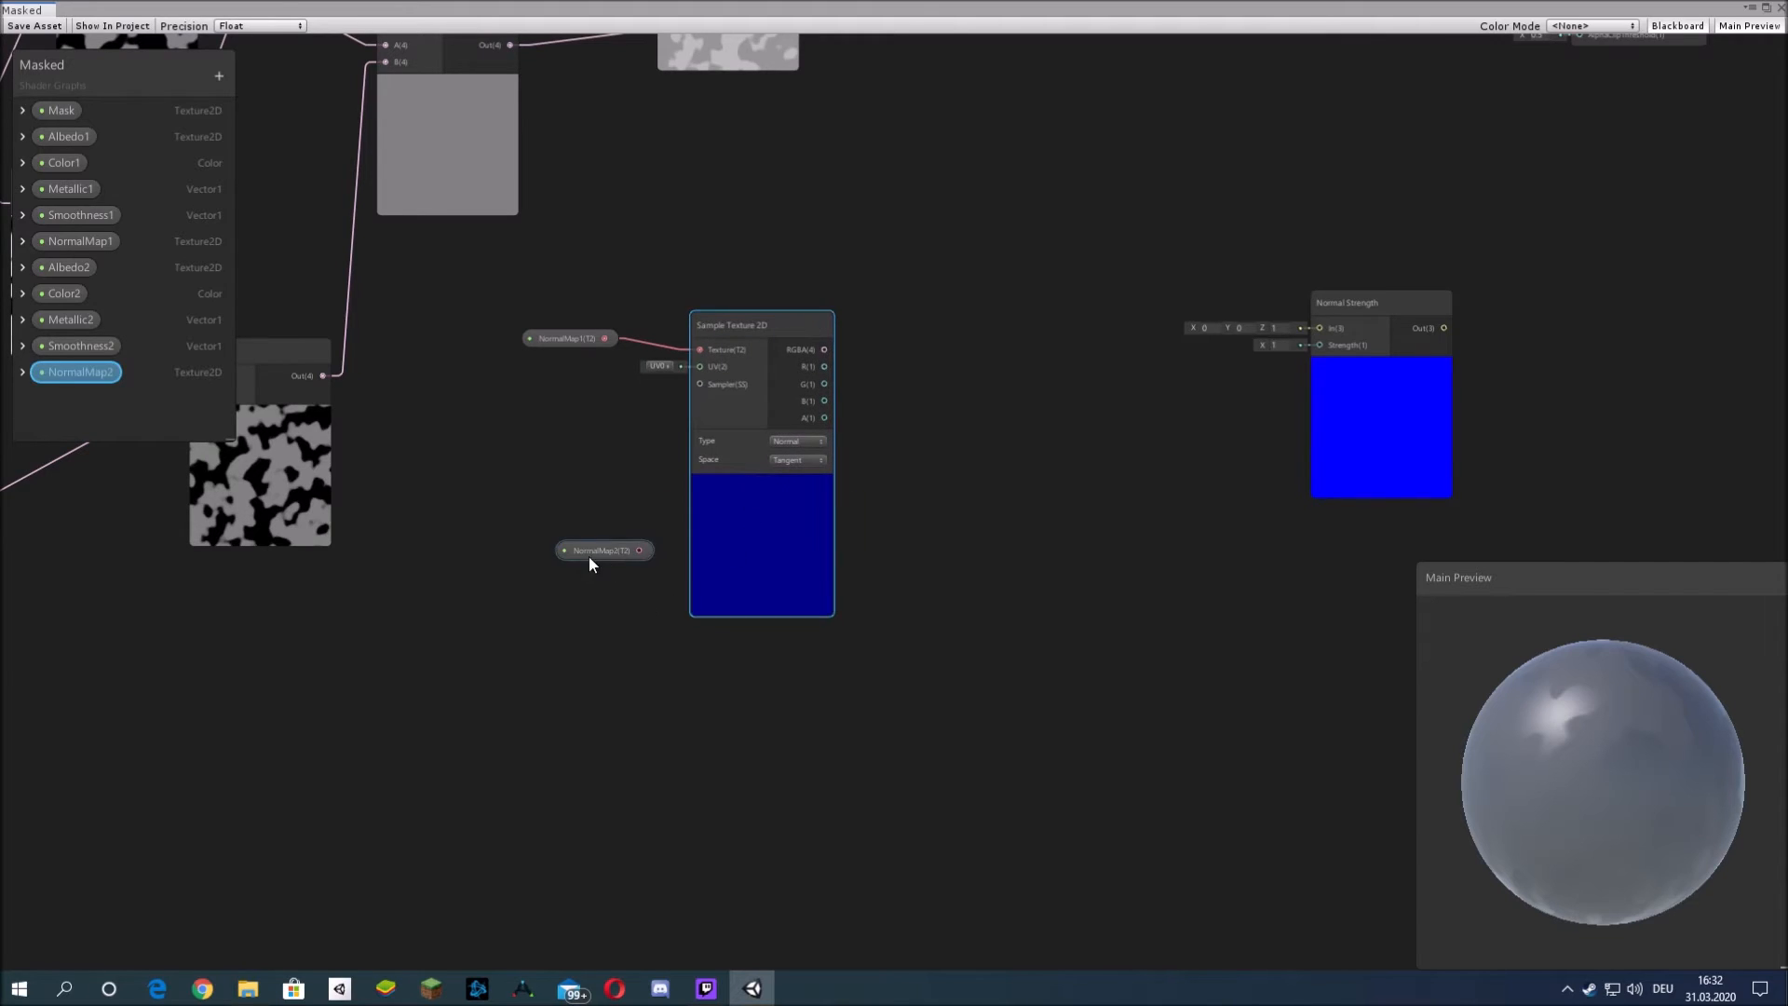
- Move the NormalMap2 property lower, add a second Sample Texture 2D node and connect NormalMap2 to its Texture input
left_click_drag(589, 556, 522, 751)
right_click(838, 766)
left_click(917, 546)
type("text")
key("Down")
key("Down")
key("Down")
key("Down")
key("Return")
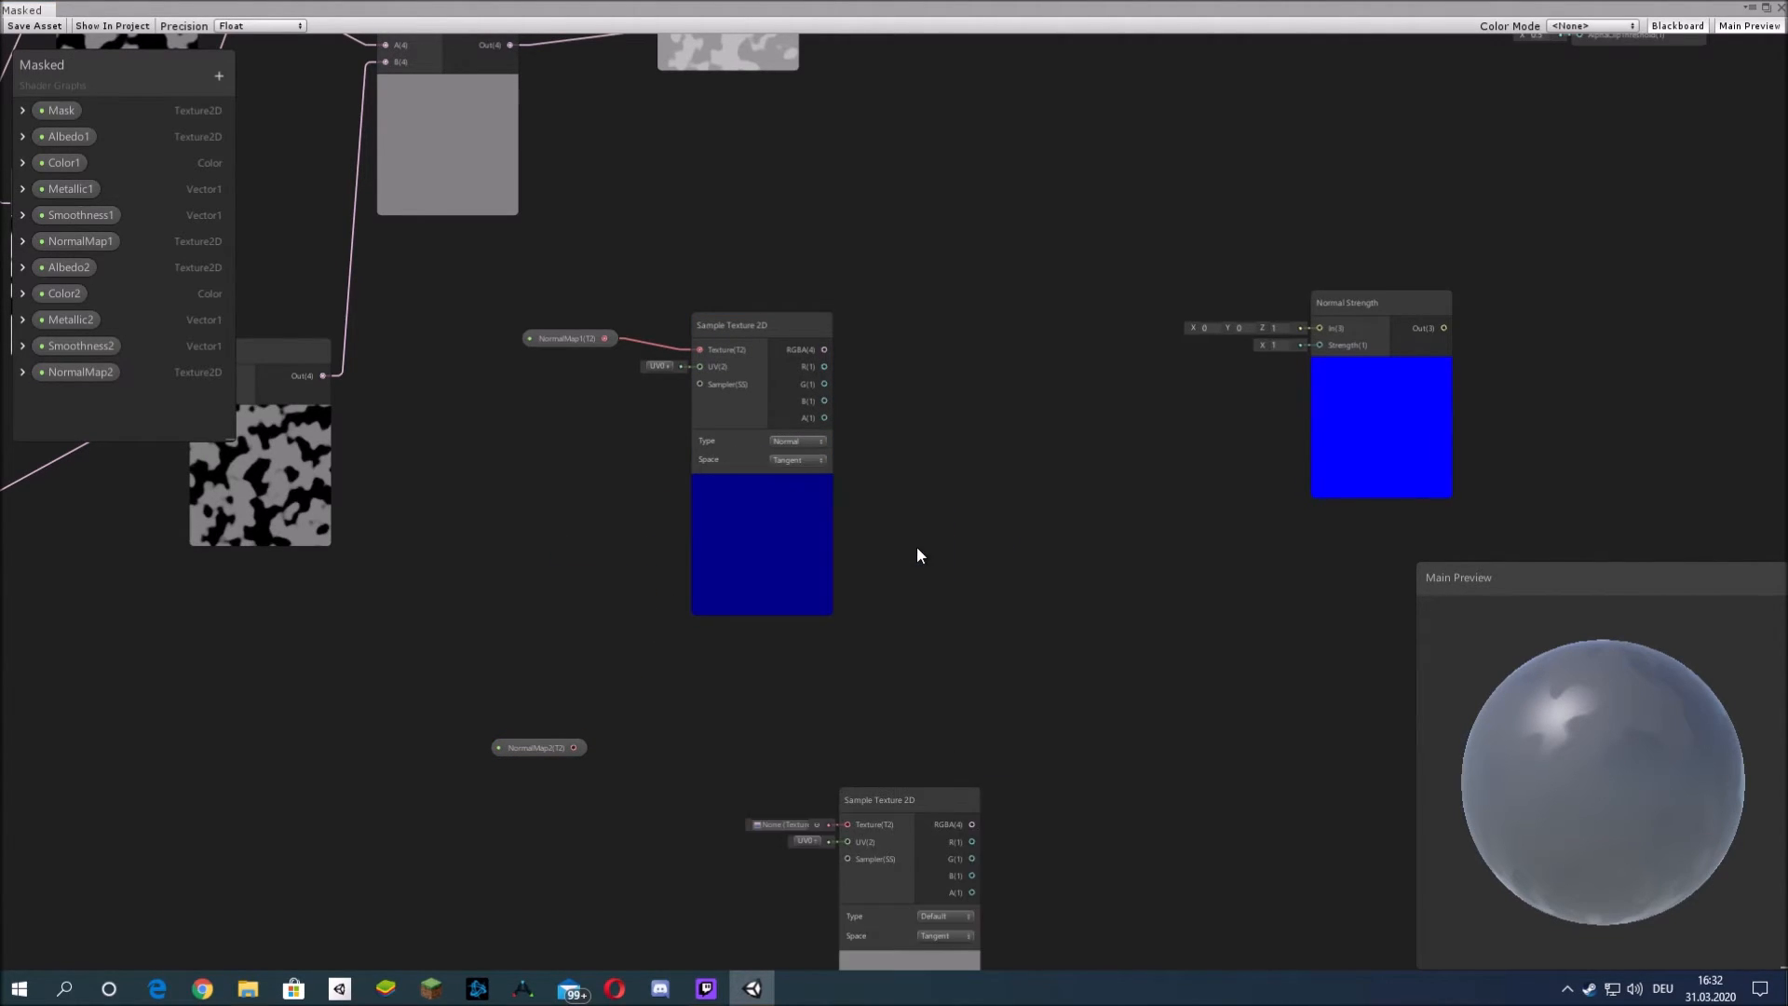
left_click_drag(870, 827, 726, 706)
left_click_drag(574, 747, 717, 696)
- Set the type of NormalMap2's Sample Texture 2D node to Normal and line the property up with its Texture input
left_click(801, 792)
left_click(827, 832)
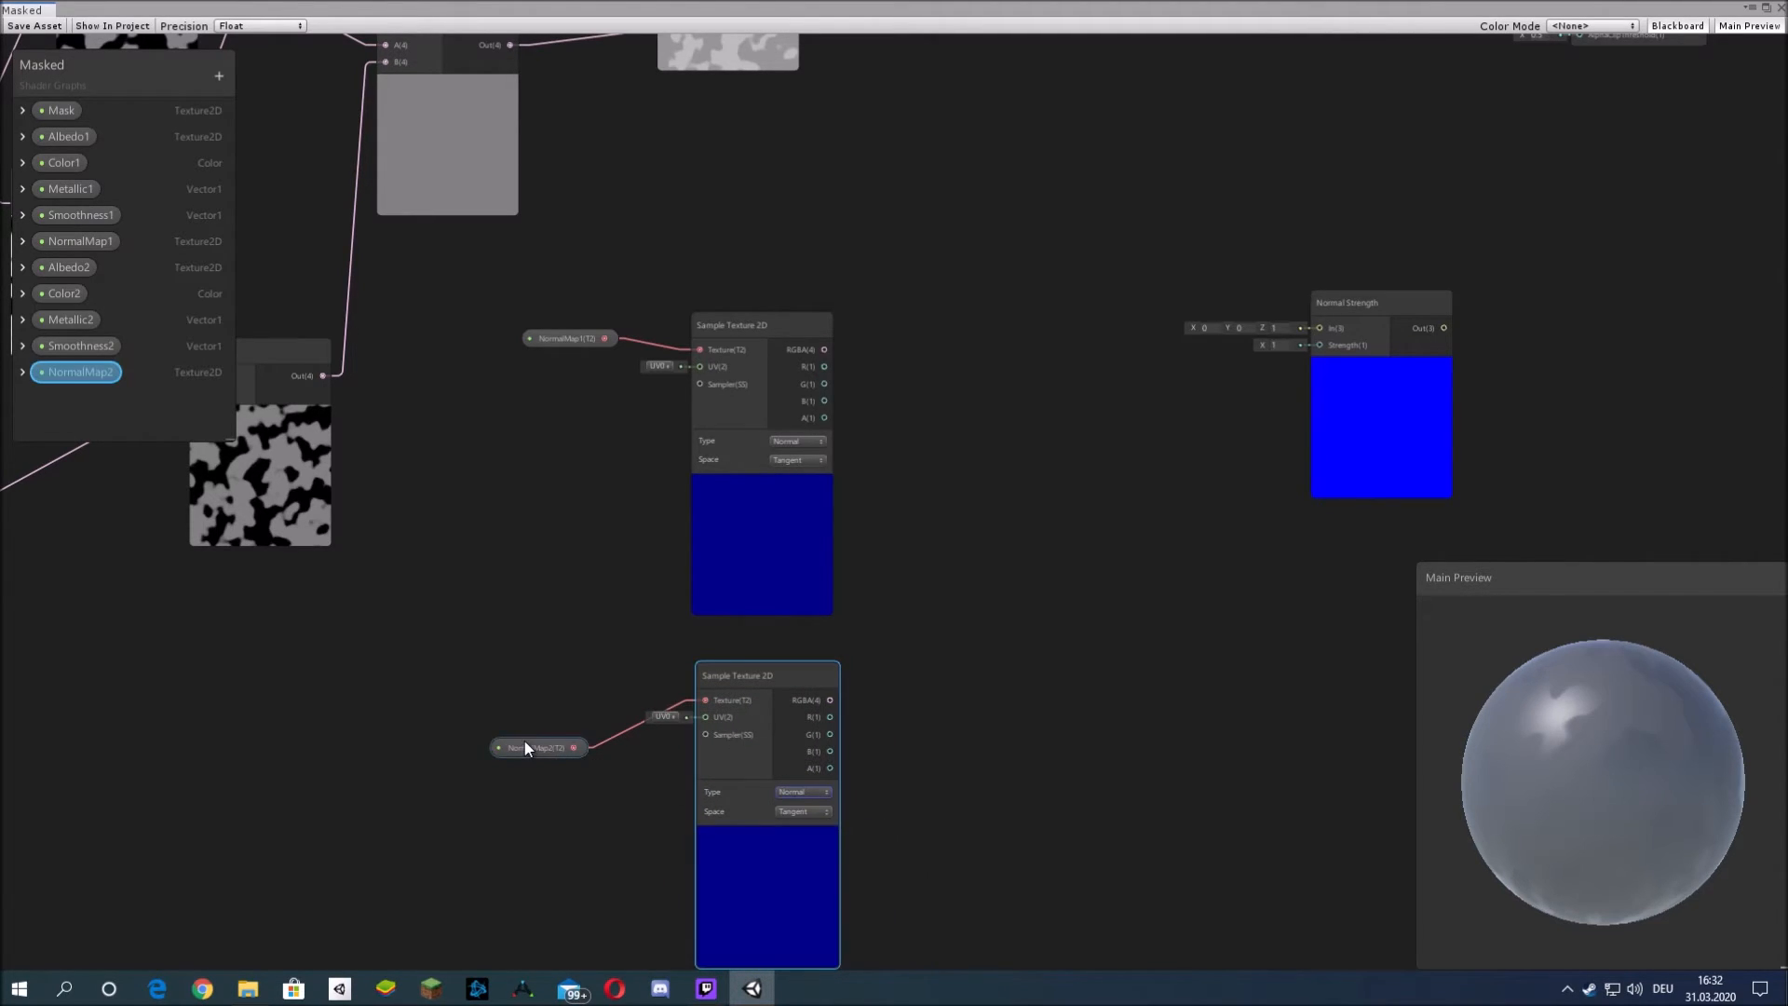
left_click_drag(523, 740, 553, 697)
middle_click_drag(960, 715, 765, 612)
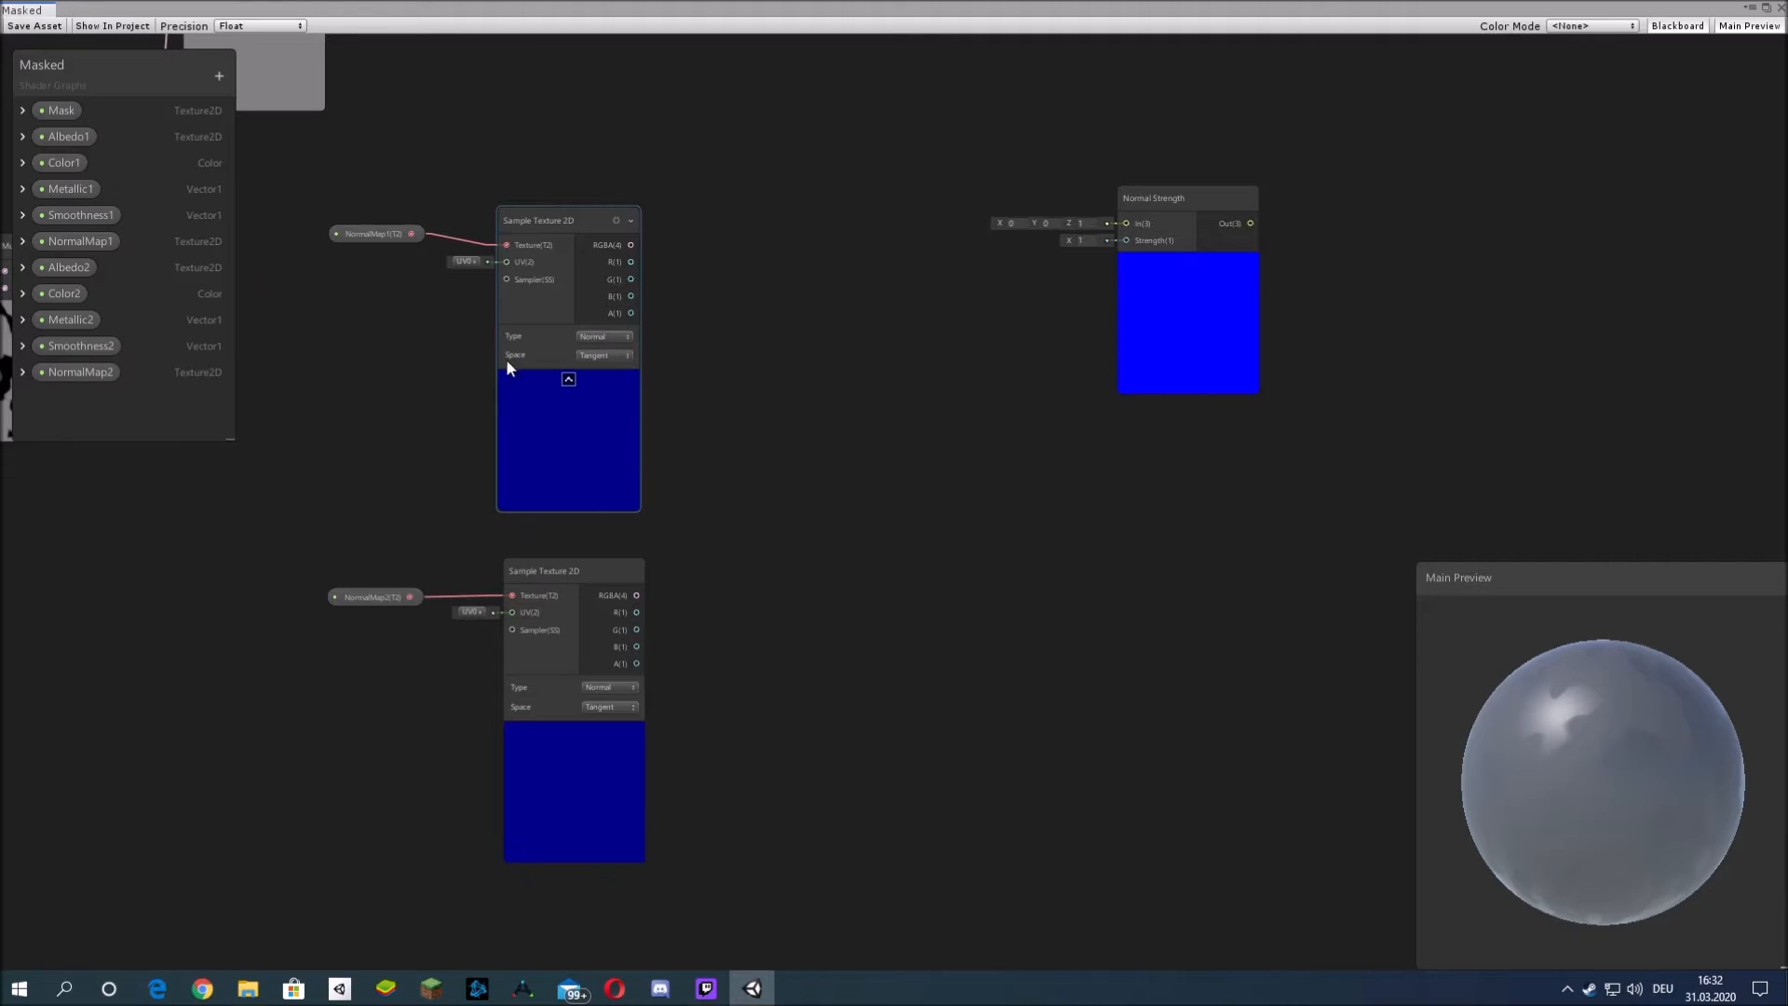
- Set the default texture of the NormalMap1 property to Noise2_Normal
left_click(20, 242)
left_click(205, 309)
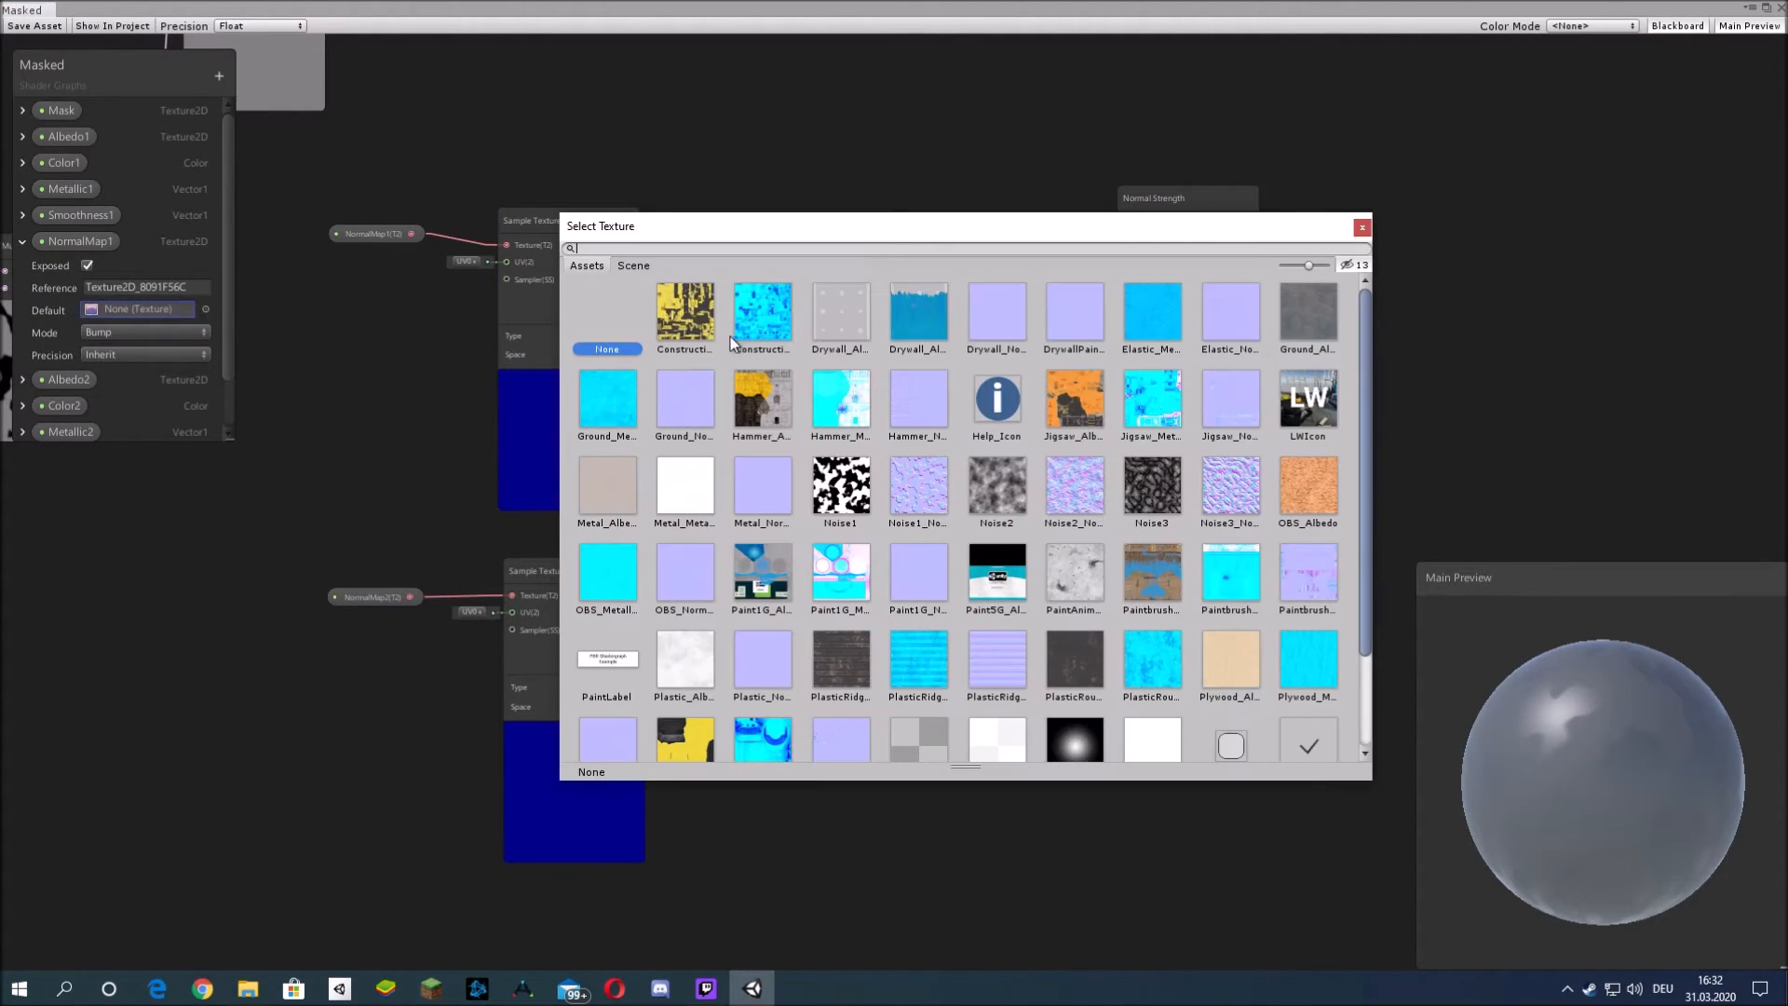
type("noise")
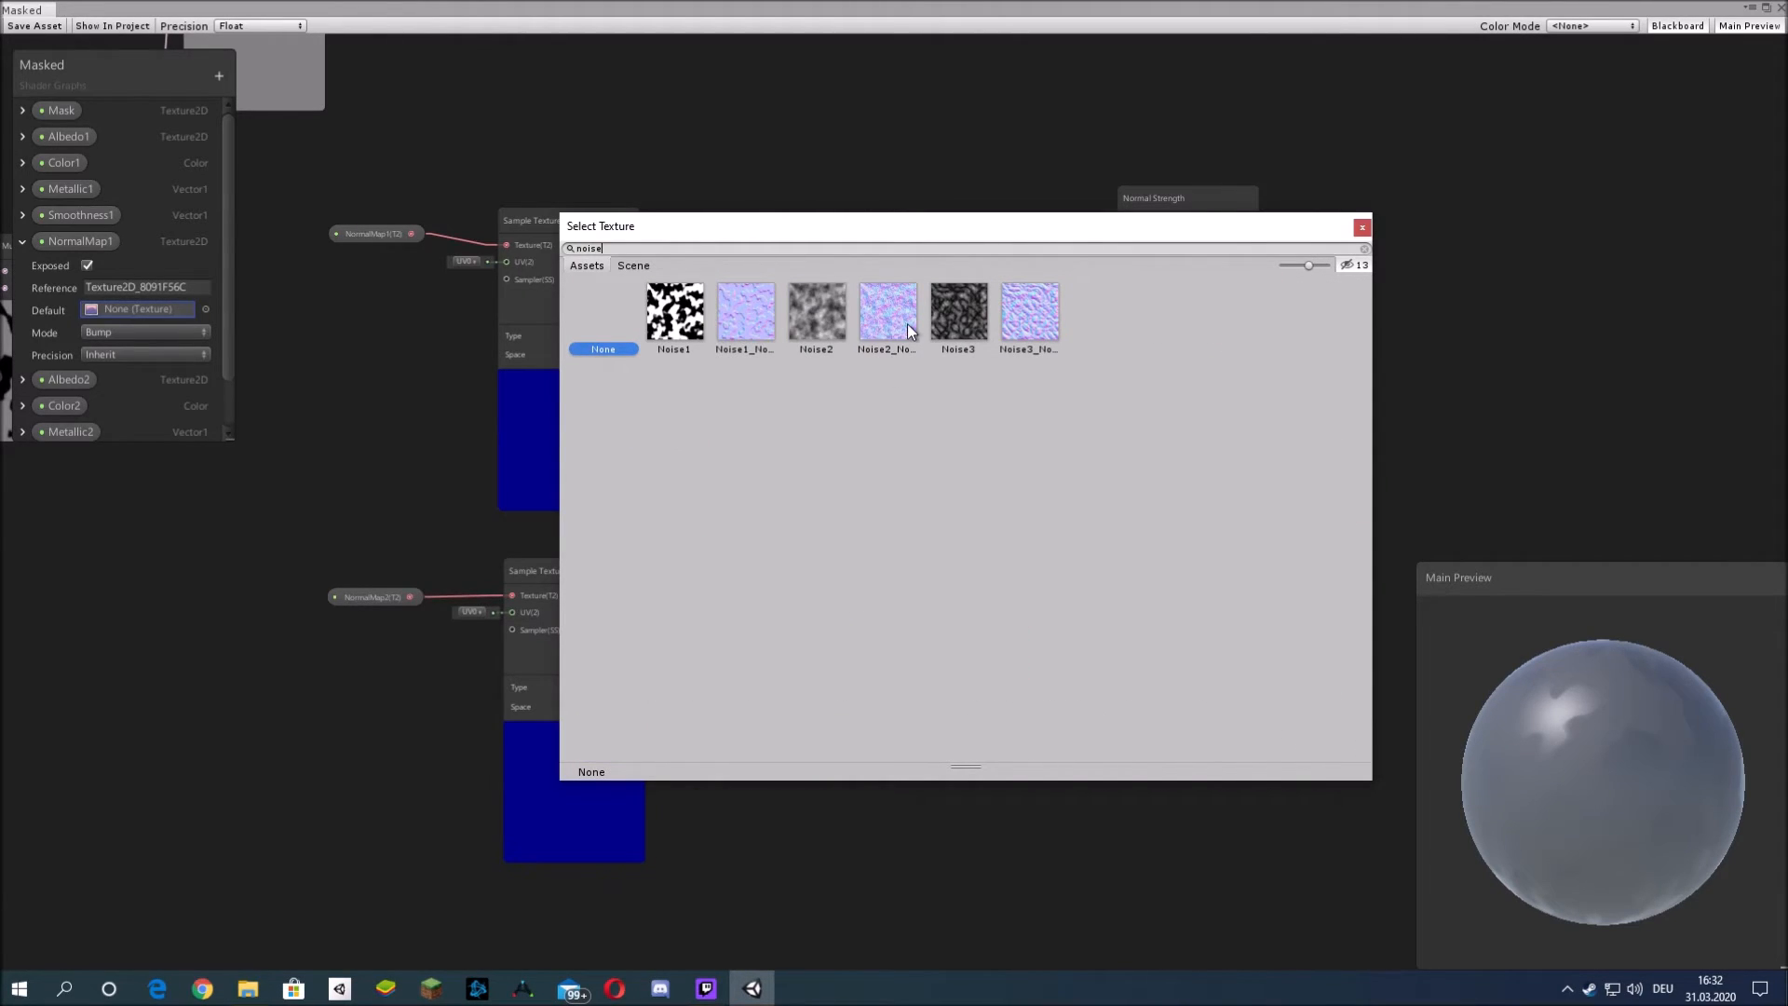
double_click(890, 322)
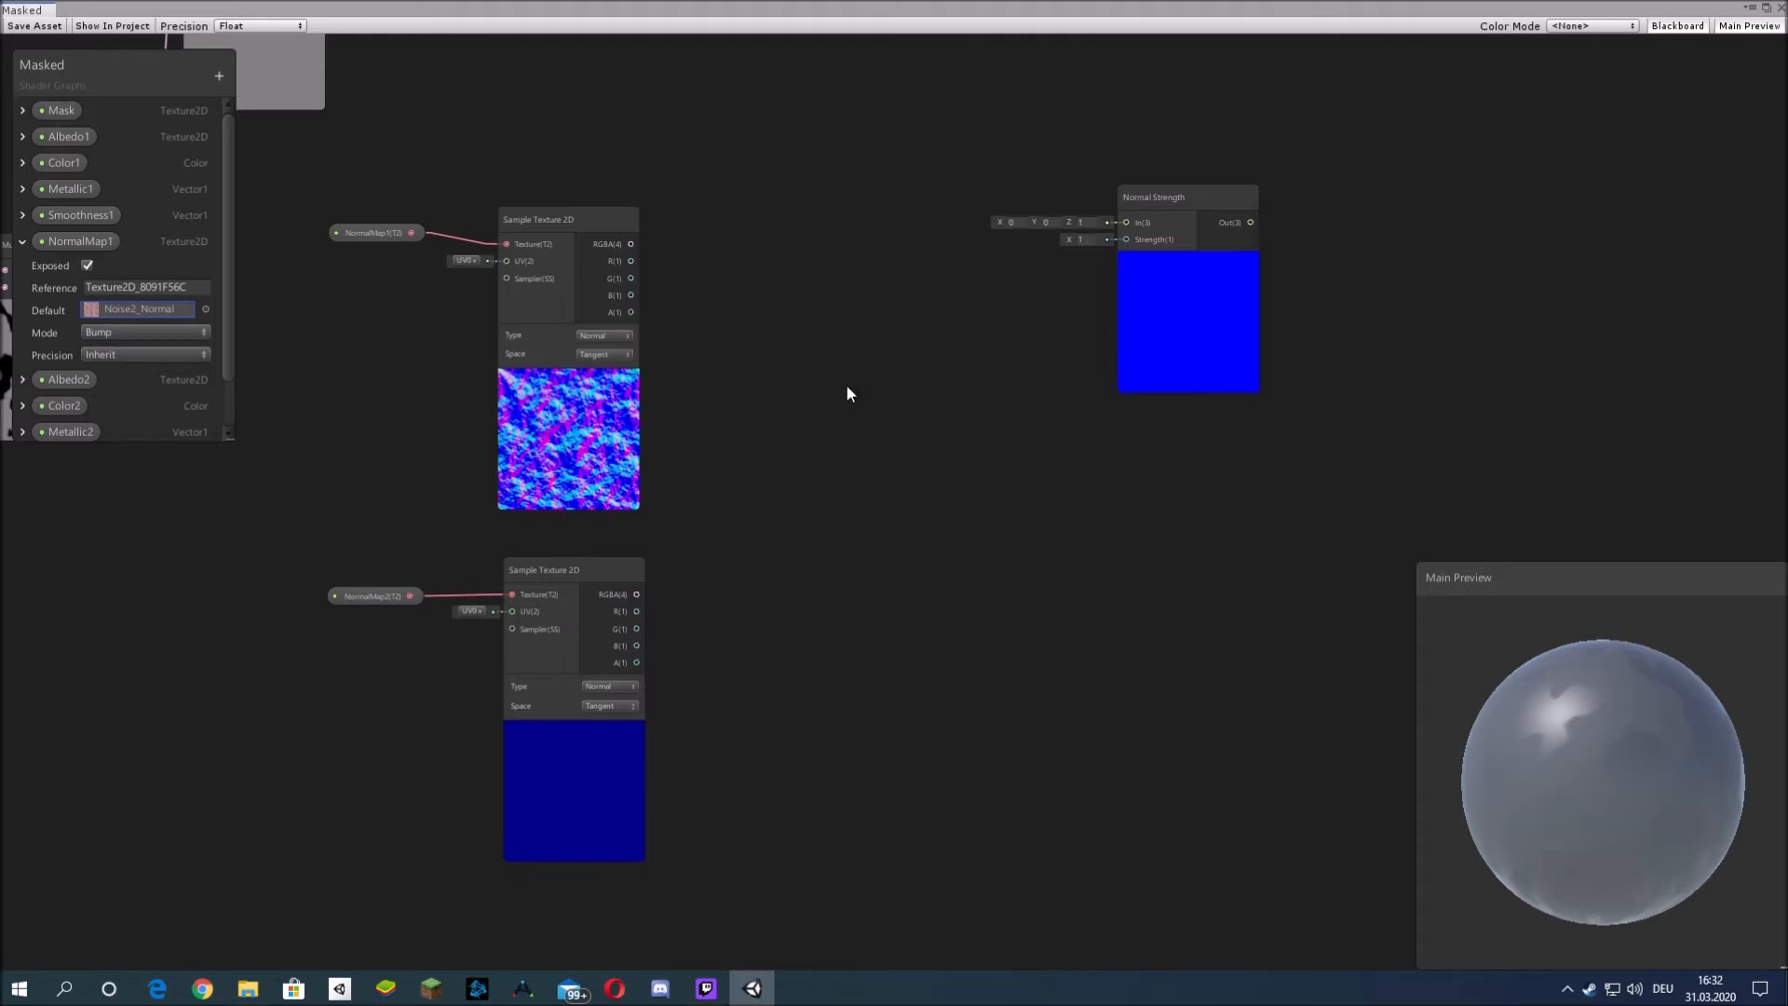
- Set the default texture of the NormalMap2 property to Noise3_Normal and collapse the normal map properties' settings
key("a")
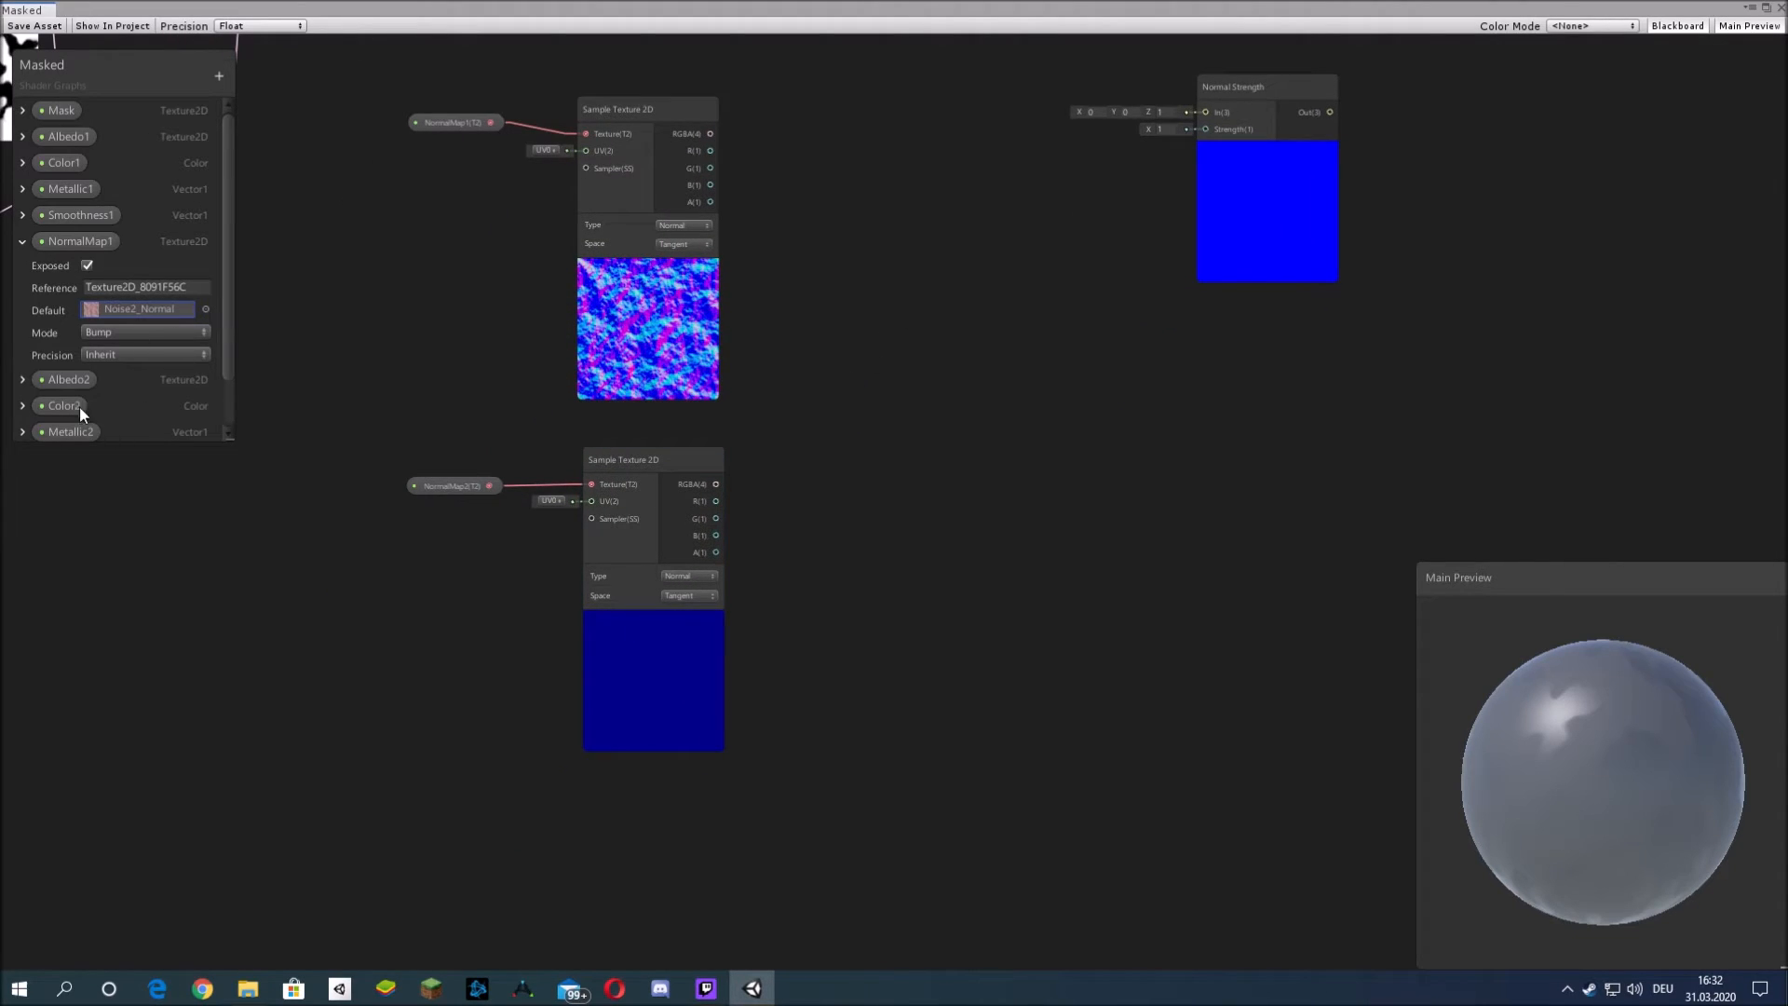
scroll(87, 420, "down", 2)
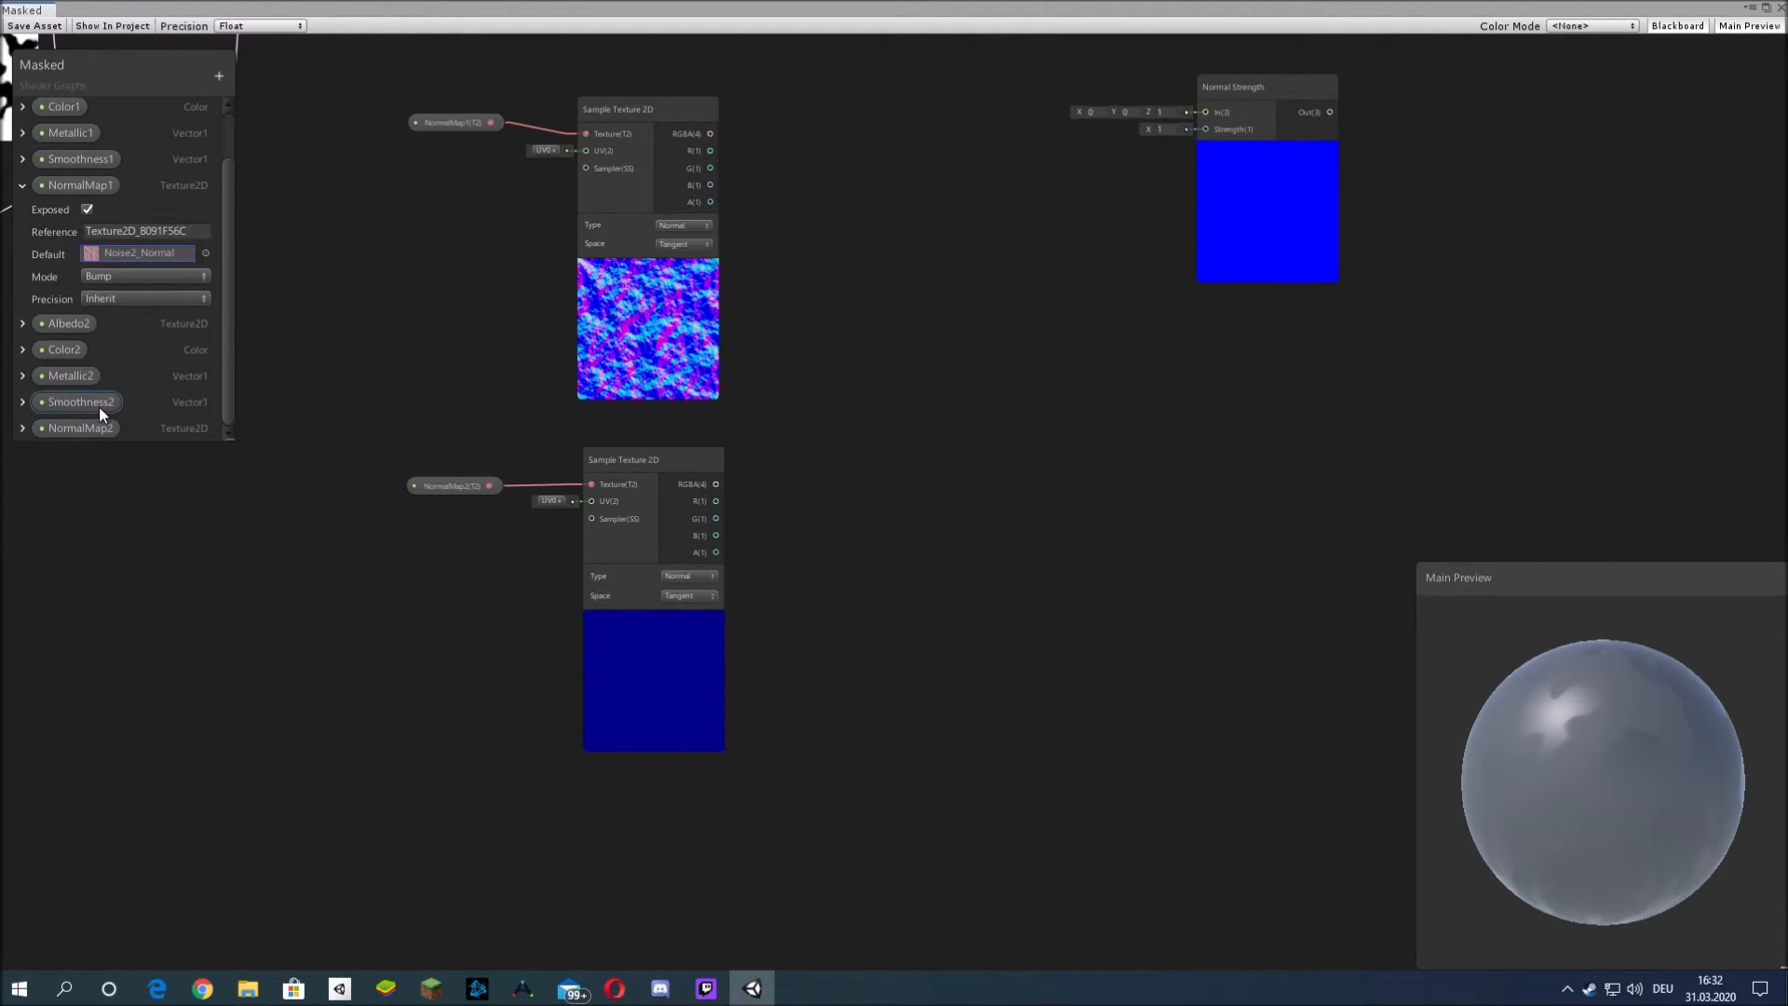
left_click(22, 427)
scroll(170, 386, "down", 4)
left_click(205, 383)
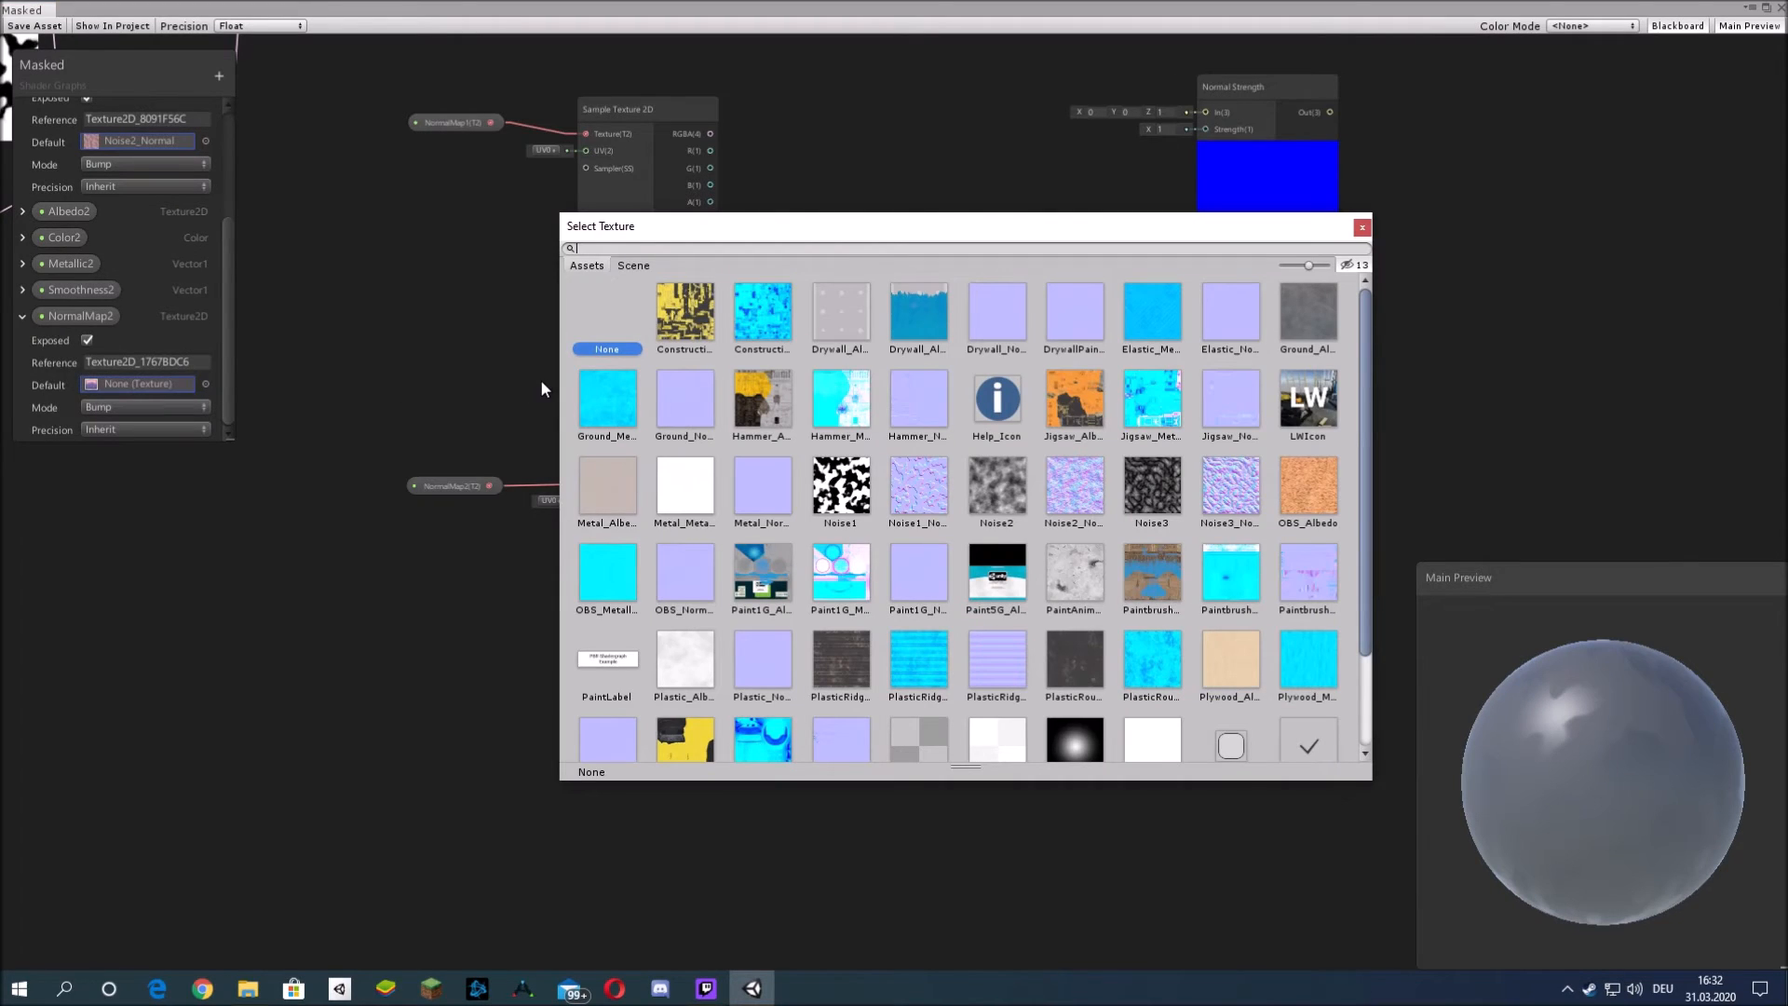
type("noise")
left_click(1034, 312)
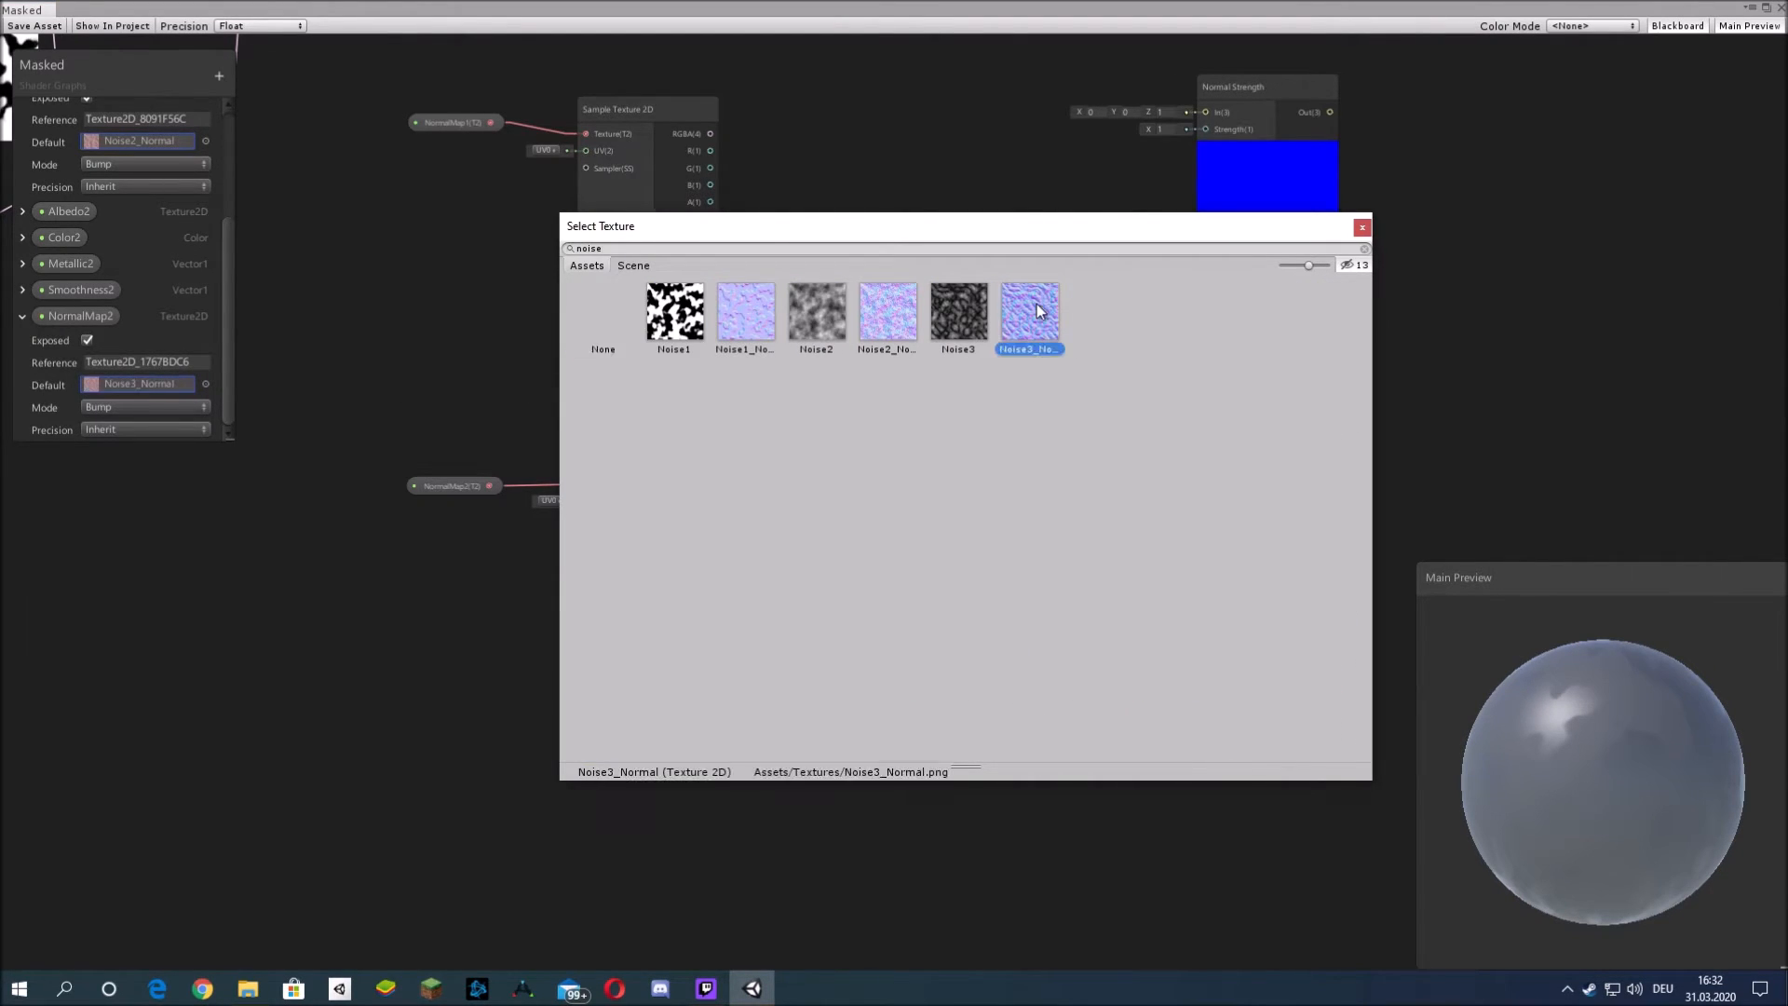
double_click(1039, 310)
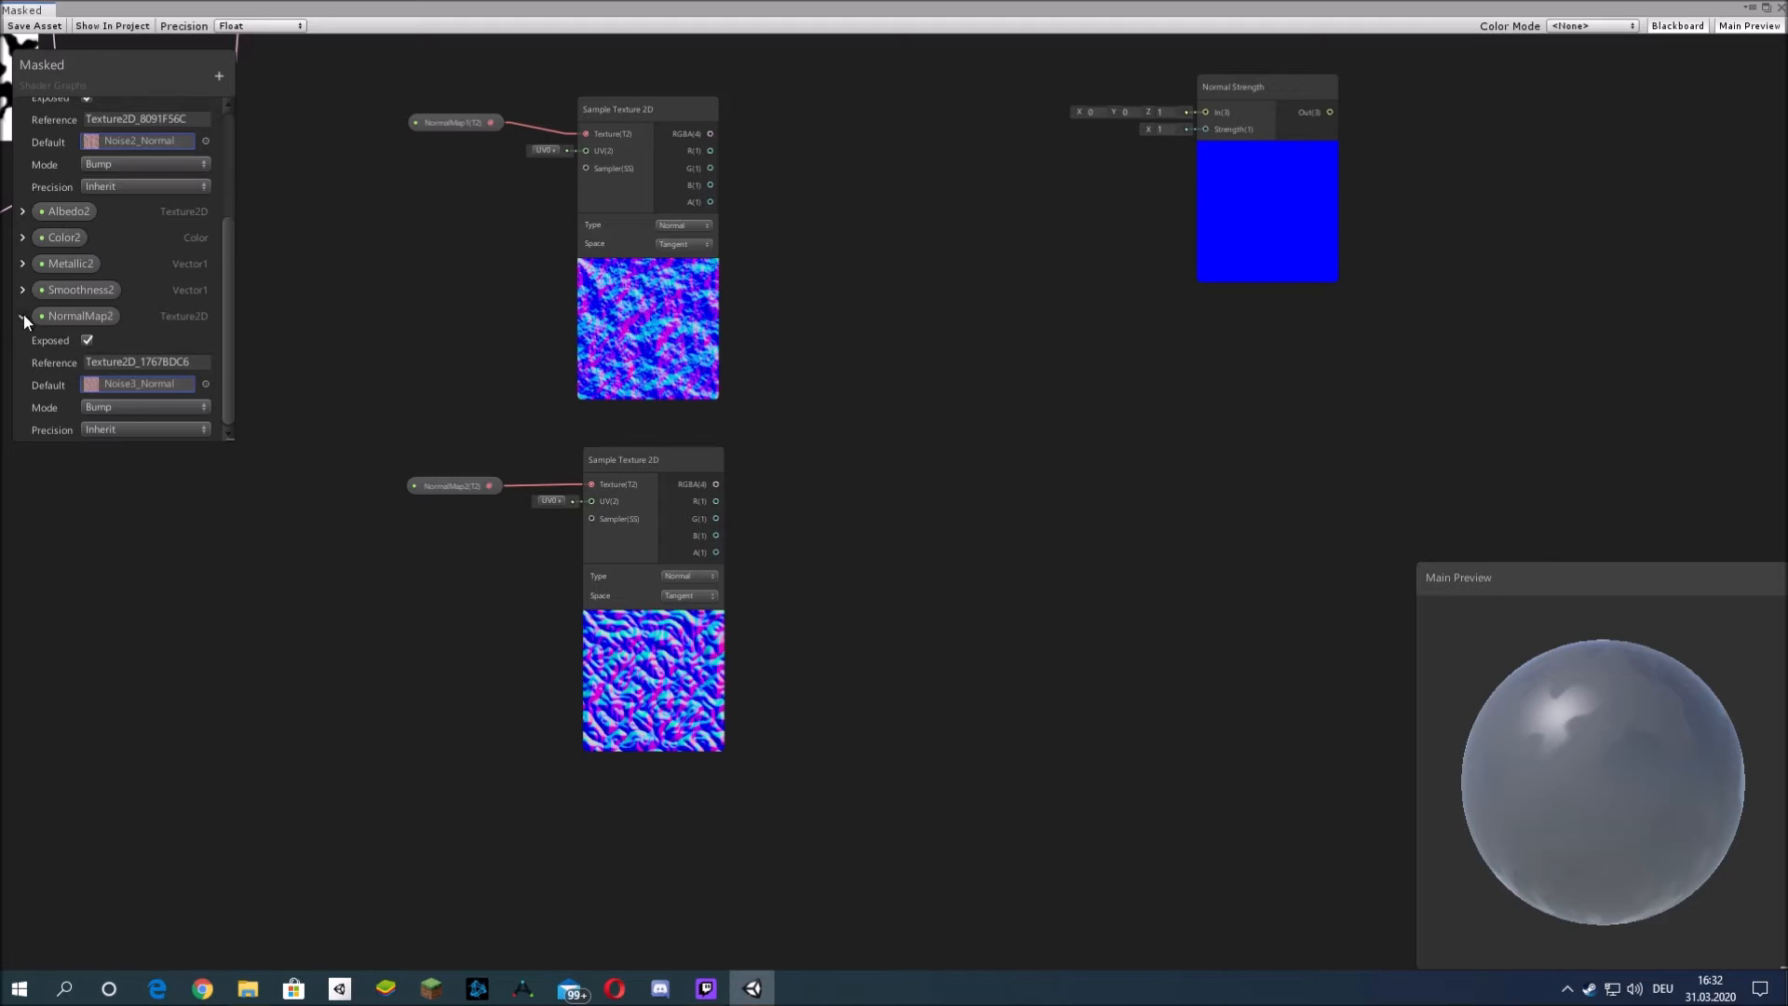
scroll(24, 315, "up", 4)
left_click(22, 242)
- Align NormalMap2's Sample Texture 2D node vertically beneath the NormalMap1 sampler
middle_click_drag(890, 449, 815, 447)
left_click(607, 455)
left_click_drag(604, 452, 607, 453)
left_click(860, 449)
middle_click_drag(852, 456, 722, 533)
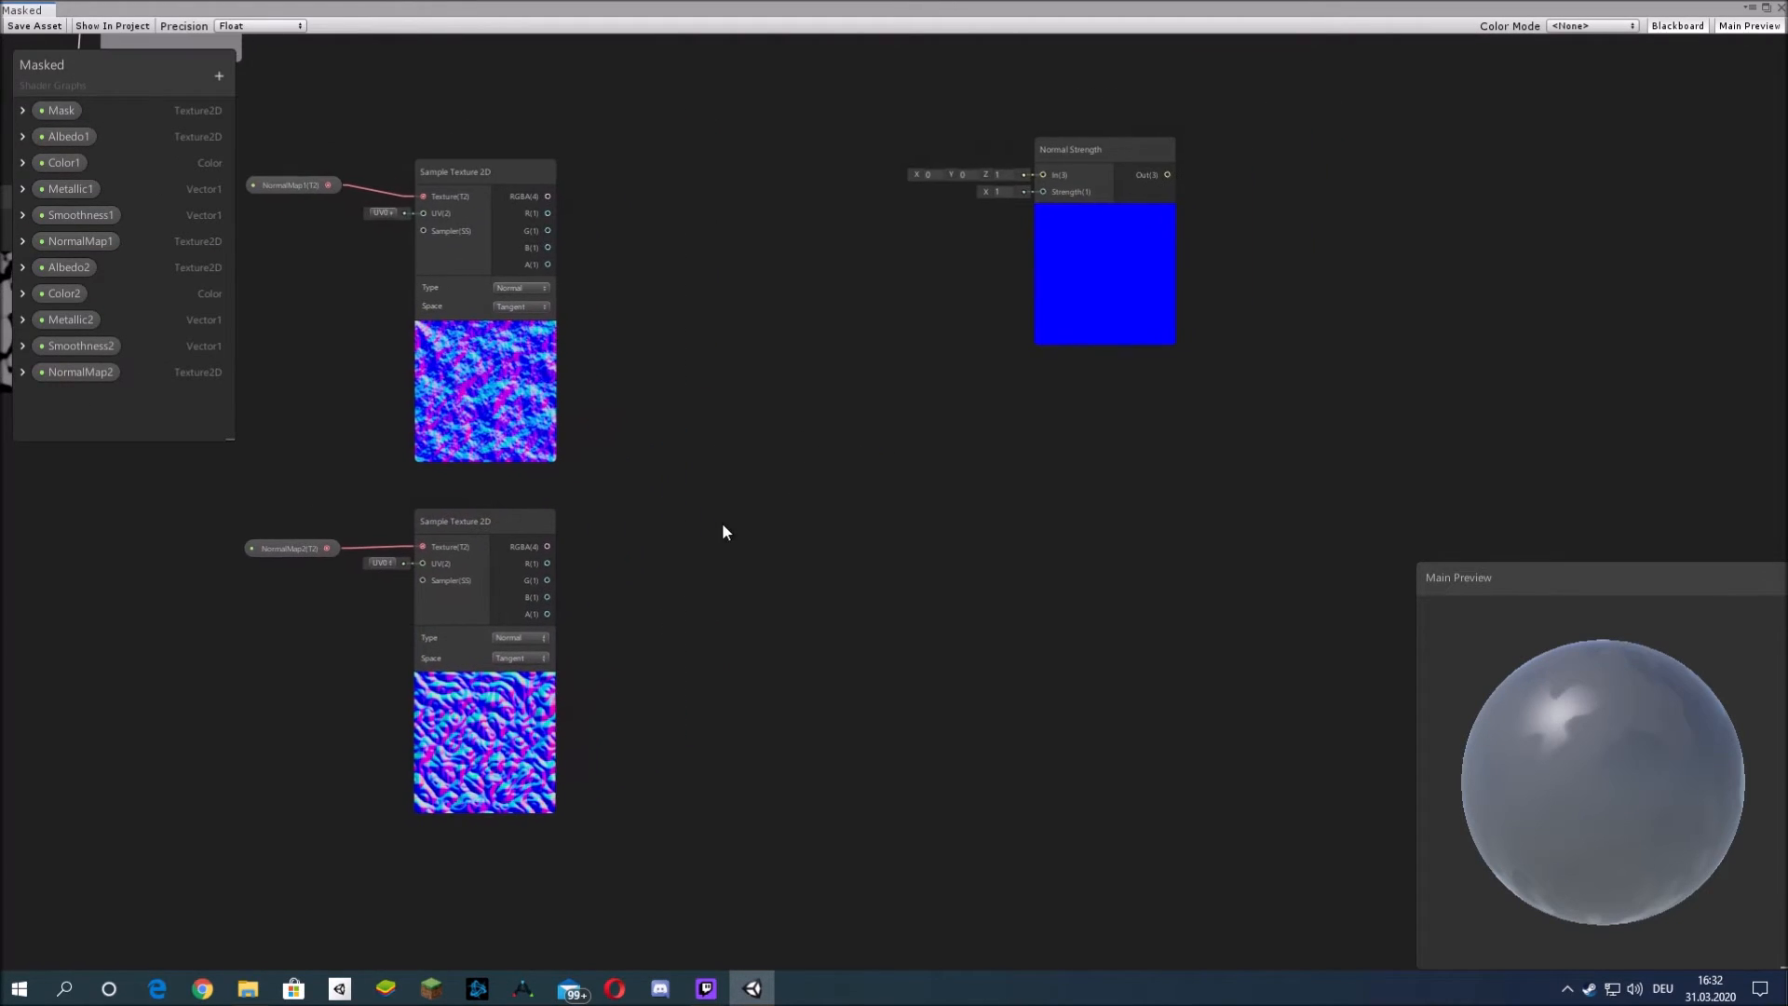
middle_click_drag(767, 399, 729, 552)
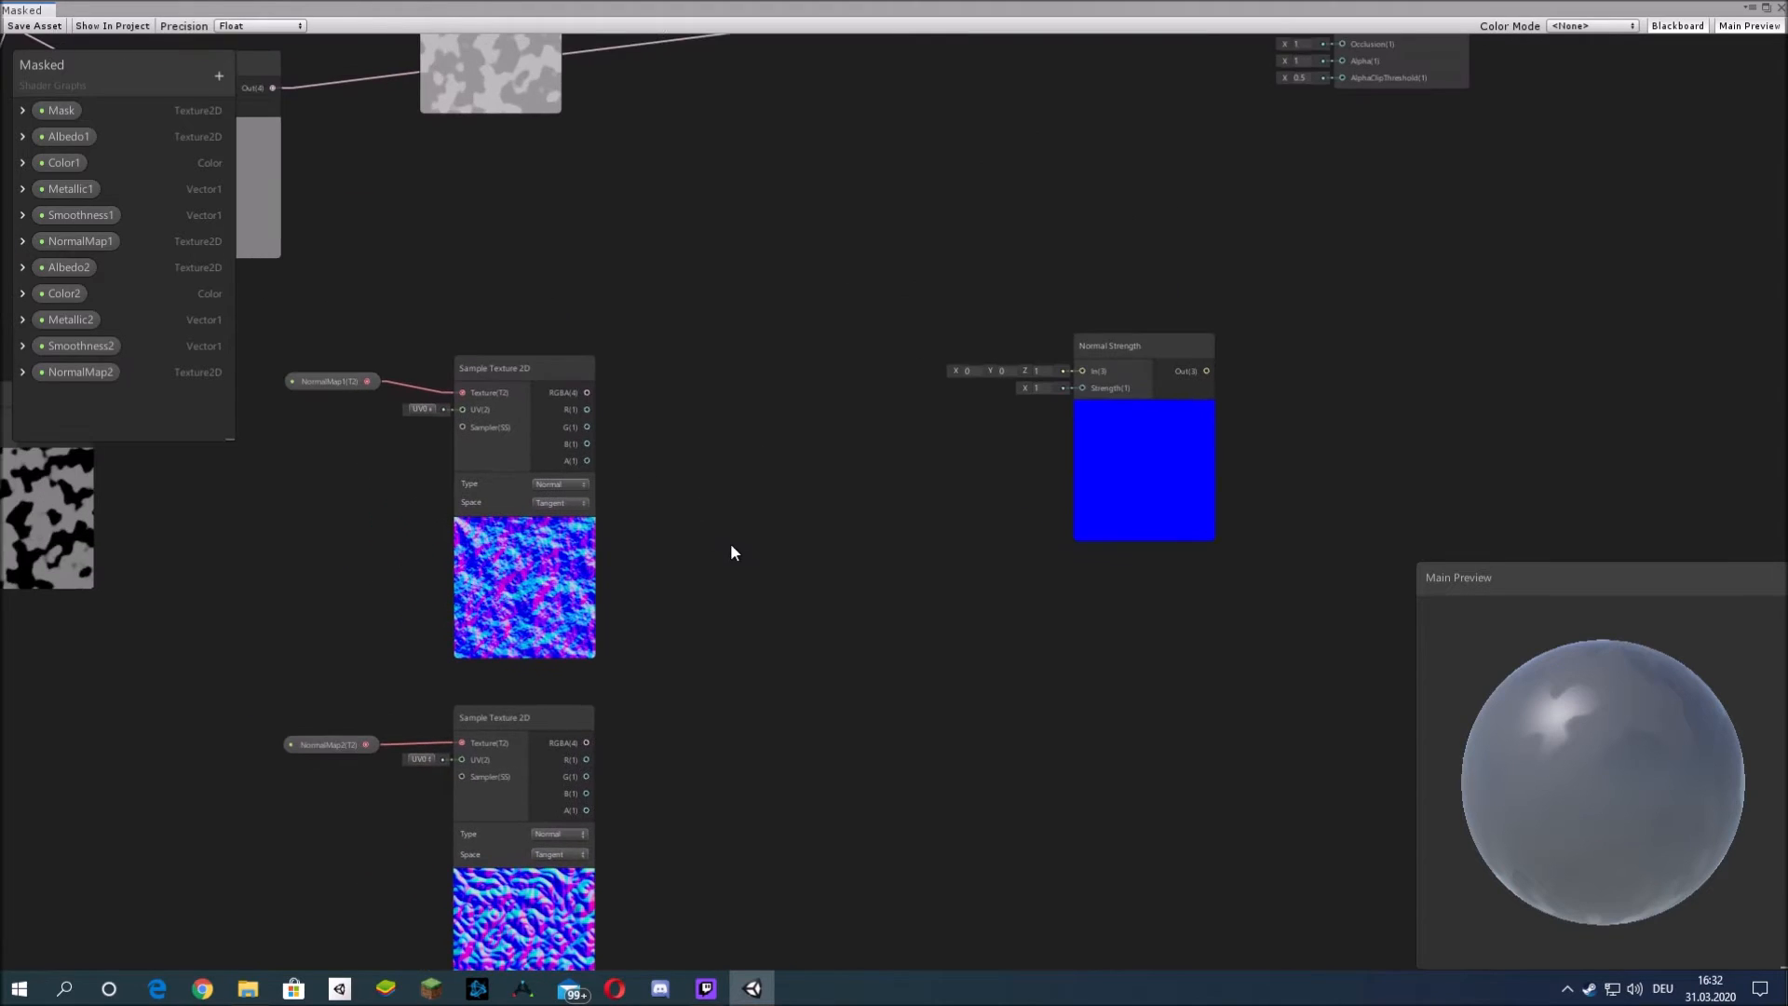
right_click(693, 506)
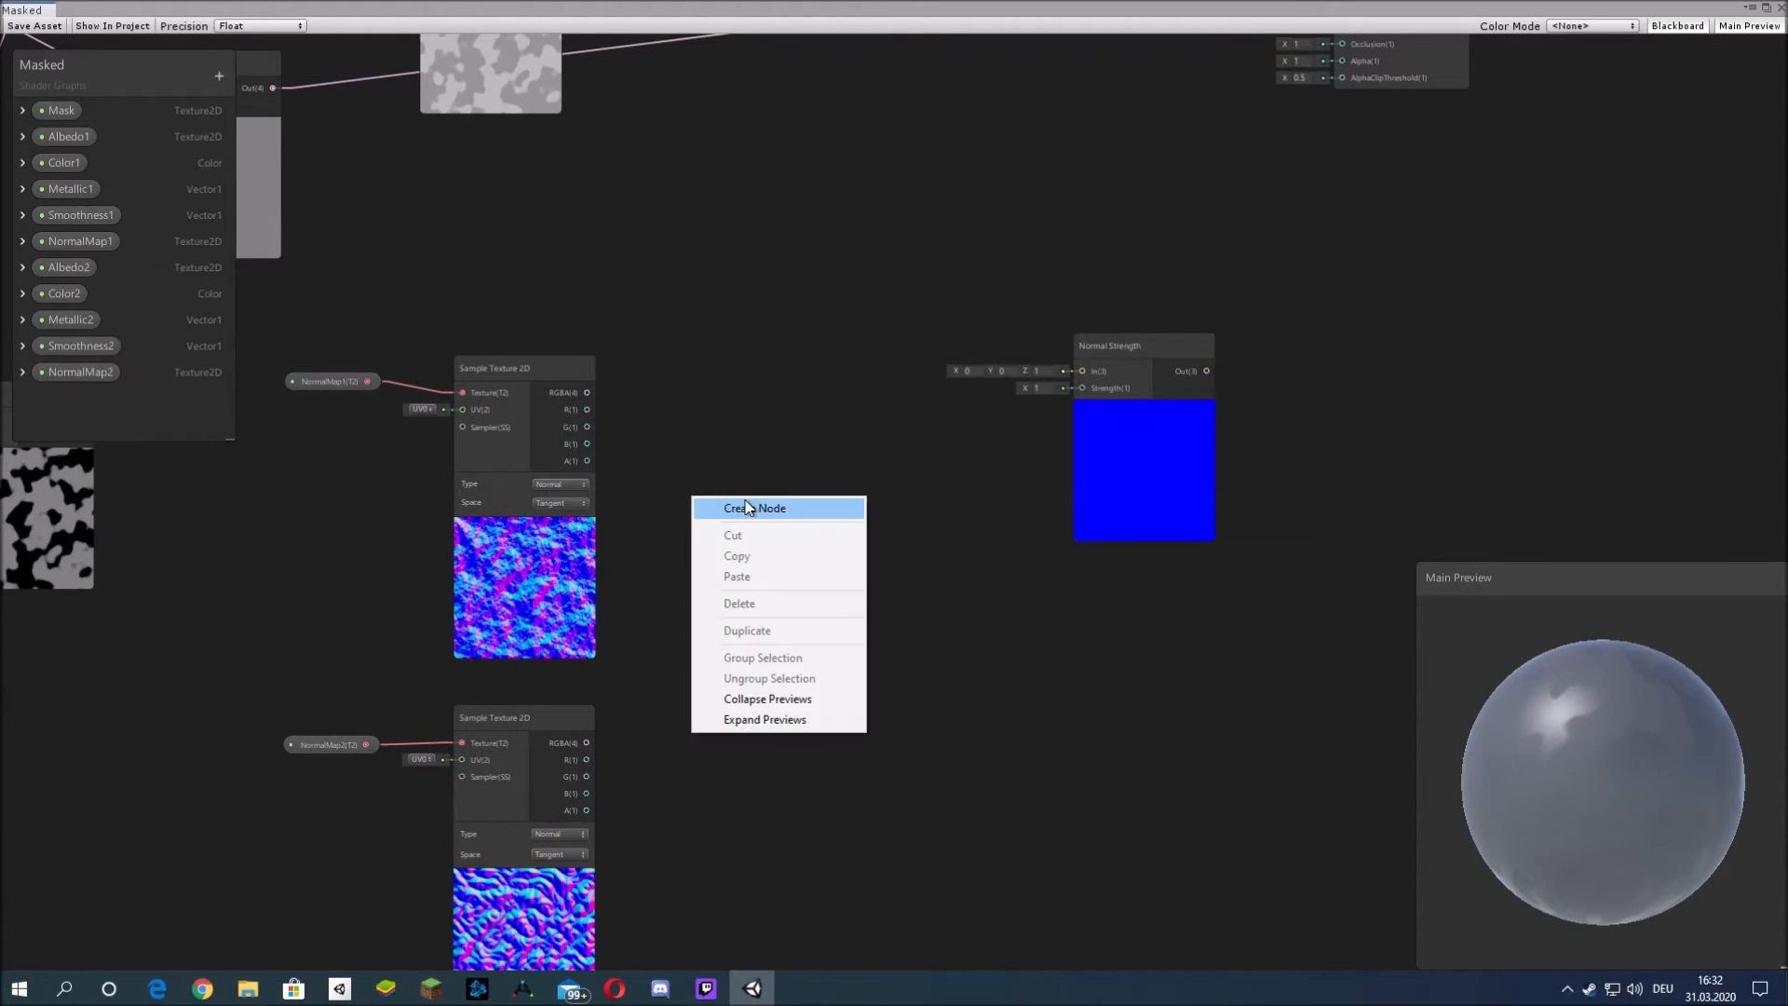
left_click(740, 505)
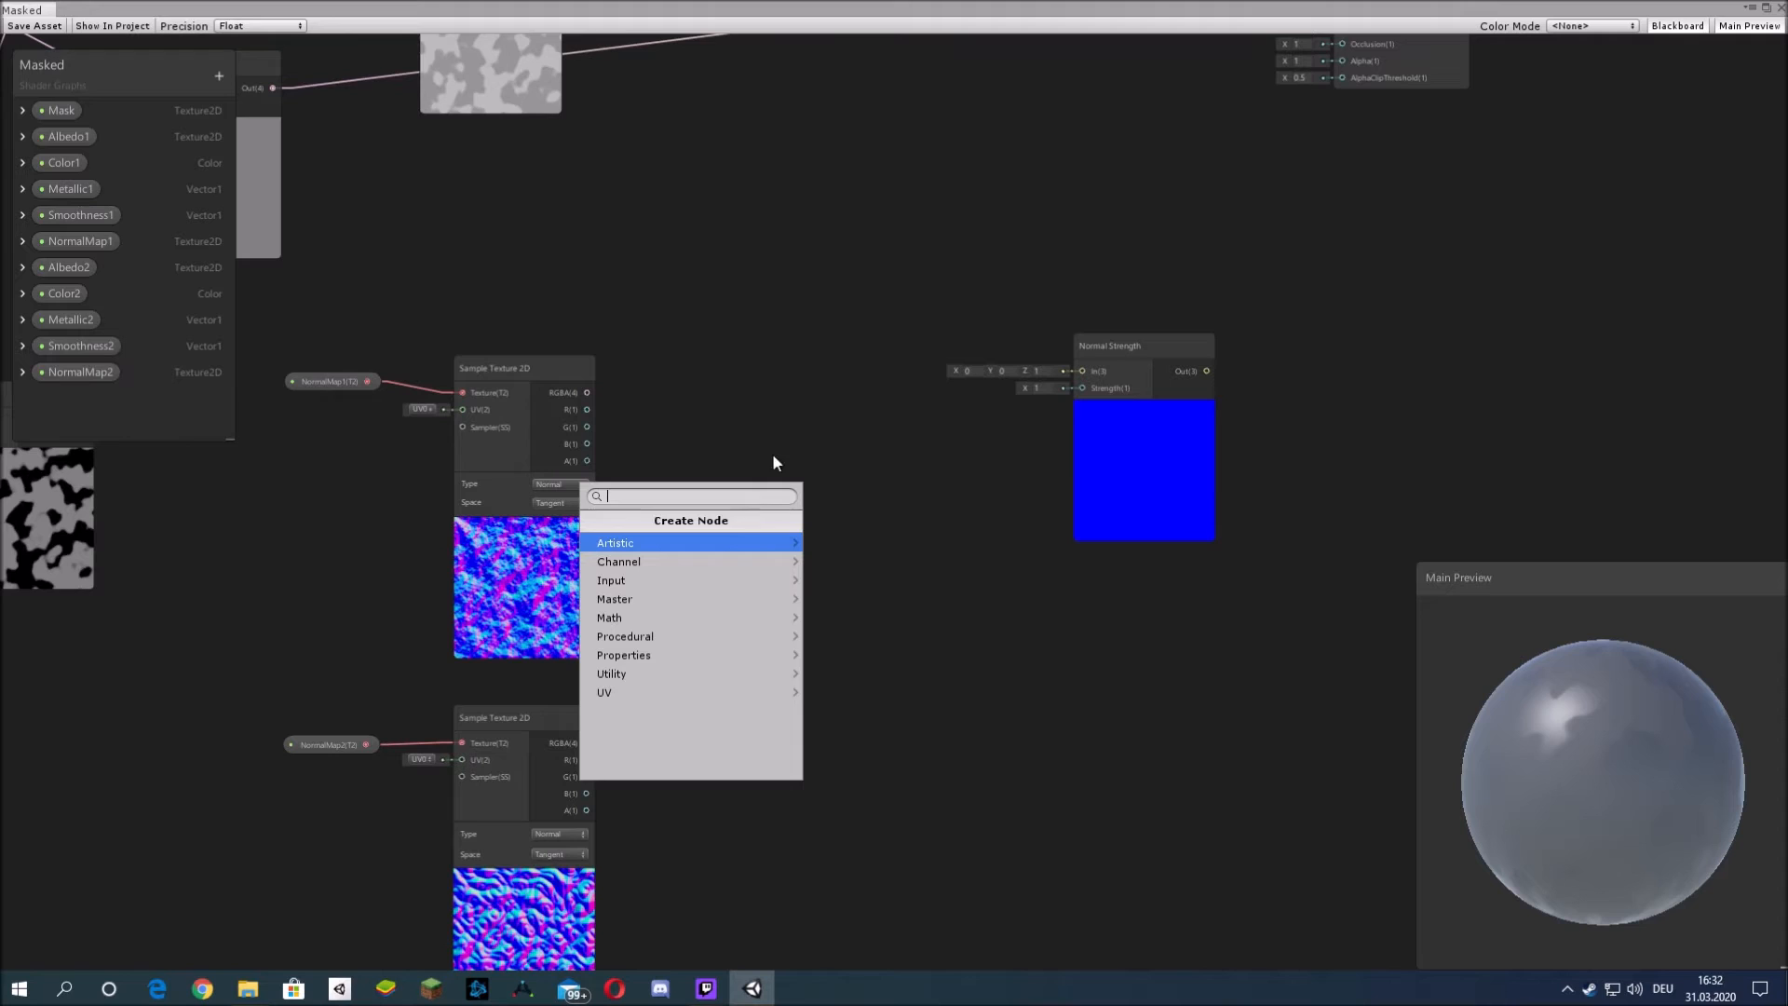
key("Escape")
- Move the Normal Strength node directly beside the output of NormalMap1's Sample Texture 2D node
scroll(891, 444, "down", 1)
left_click_drag(1005, 472, 808, 484)
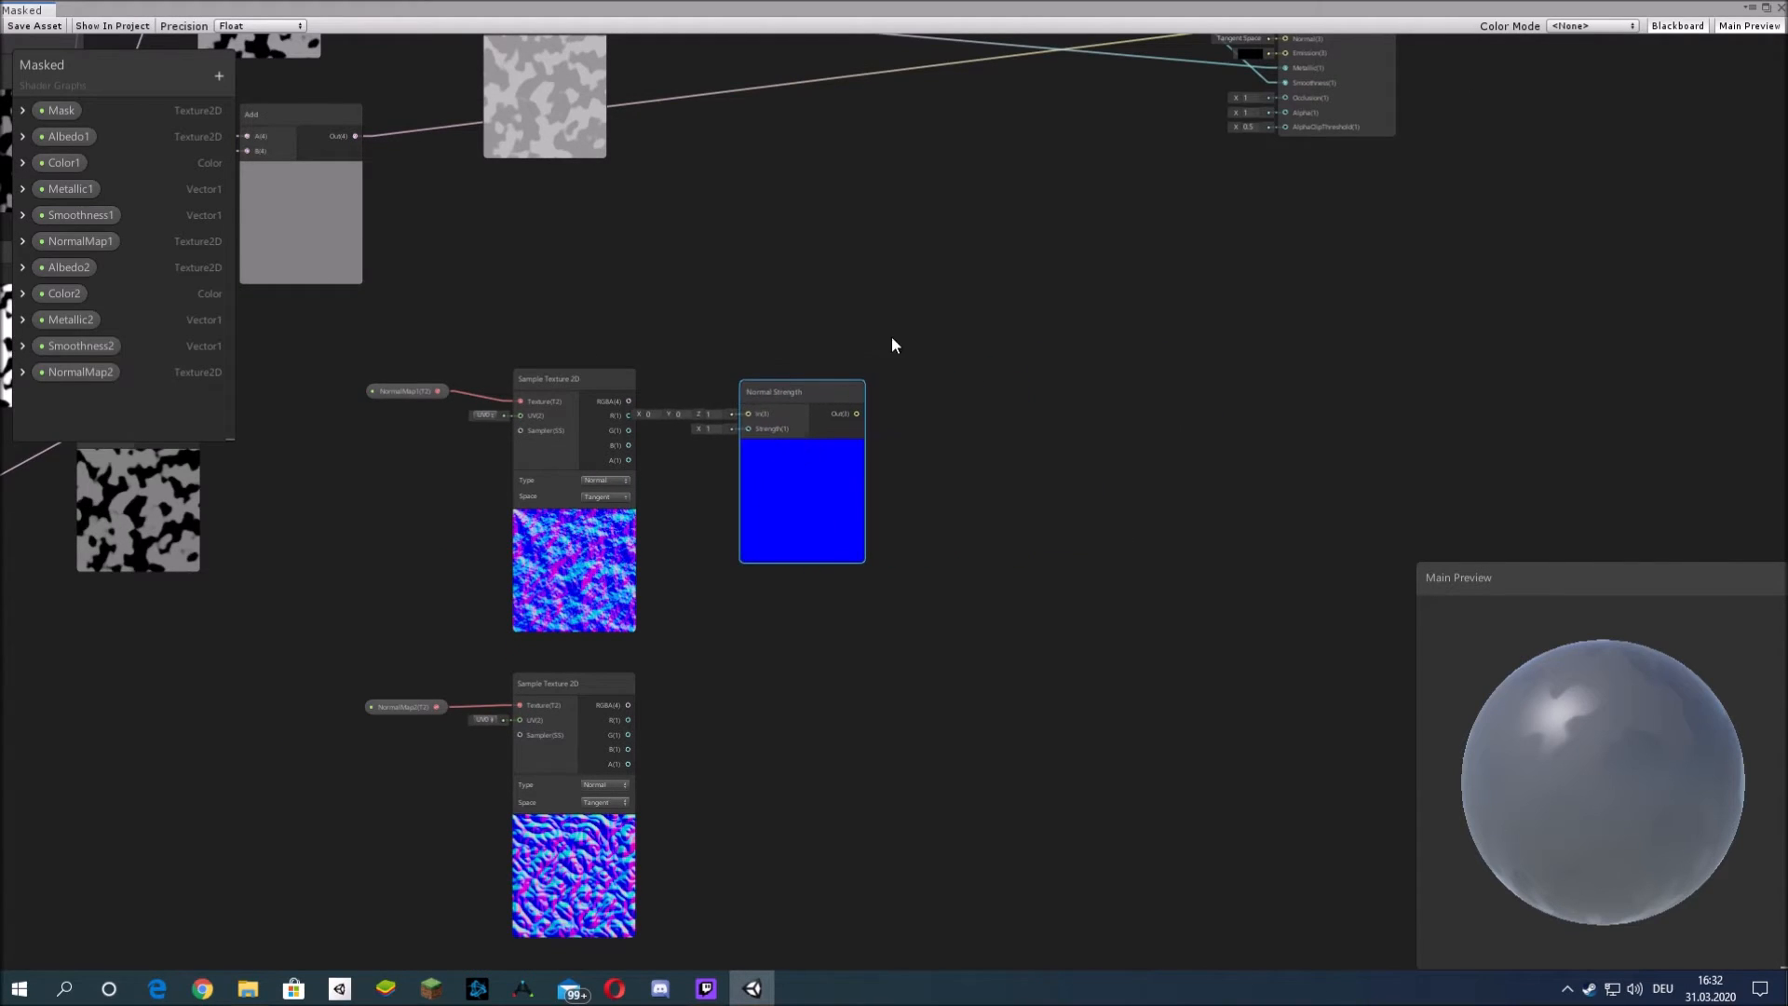
- Connect the mask's Sample Texture 2D output to the Strength input of the Normal Strength node beside NormalMap1's sampler
middle_click_drag(892, 338, 994, 405)
scroll(830, 349, "down", 5)
middle_click_drag(831, 374, 920, 495)
middle_click_drag(920, 227, 935, 334)
scroll(868, 261, "up", 2)
middle_click_drag(861, 261, 963, 185)
left_click_drag(439, 252, 1087, 627)
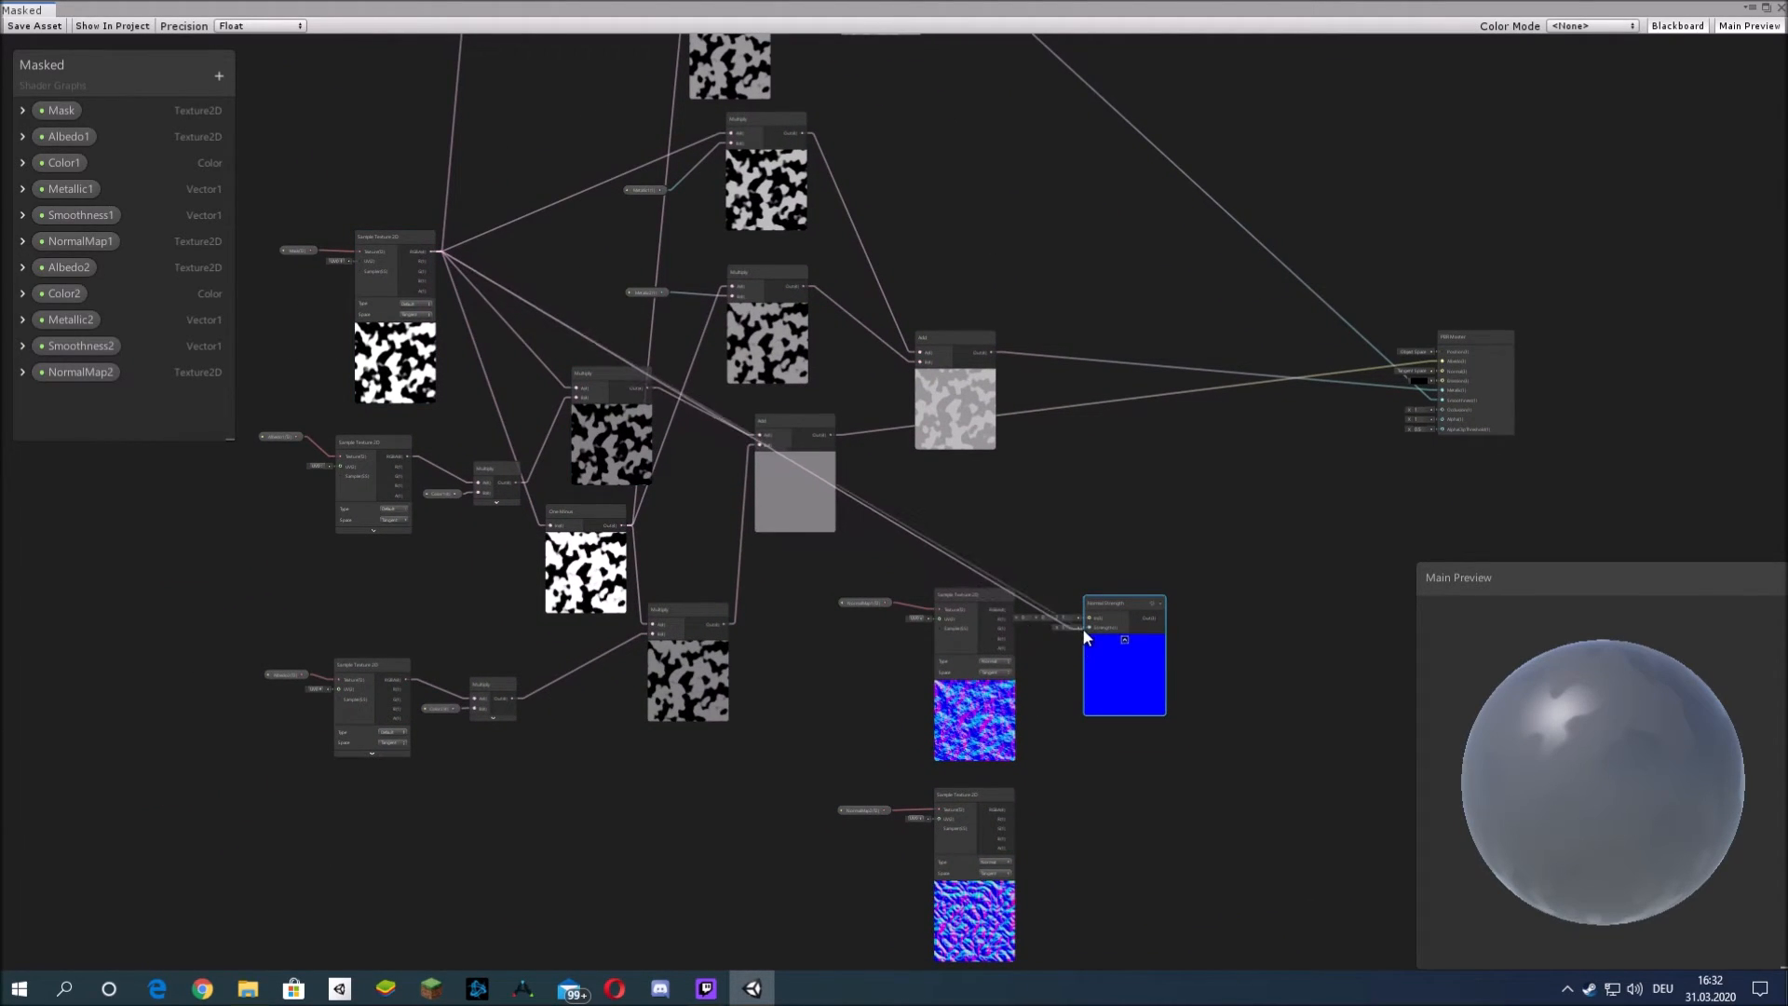
- Duplicate the Normal Strength node beside NormalMap2's sampler and feed the inverted mask from the One Minus node into its Strength
middle_click_drag(1250, 637, 1162, 419)
key("ctrl+d")
left_click_drag(1041, 462, 1038, 663)
left_click(1125, 635)
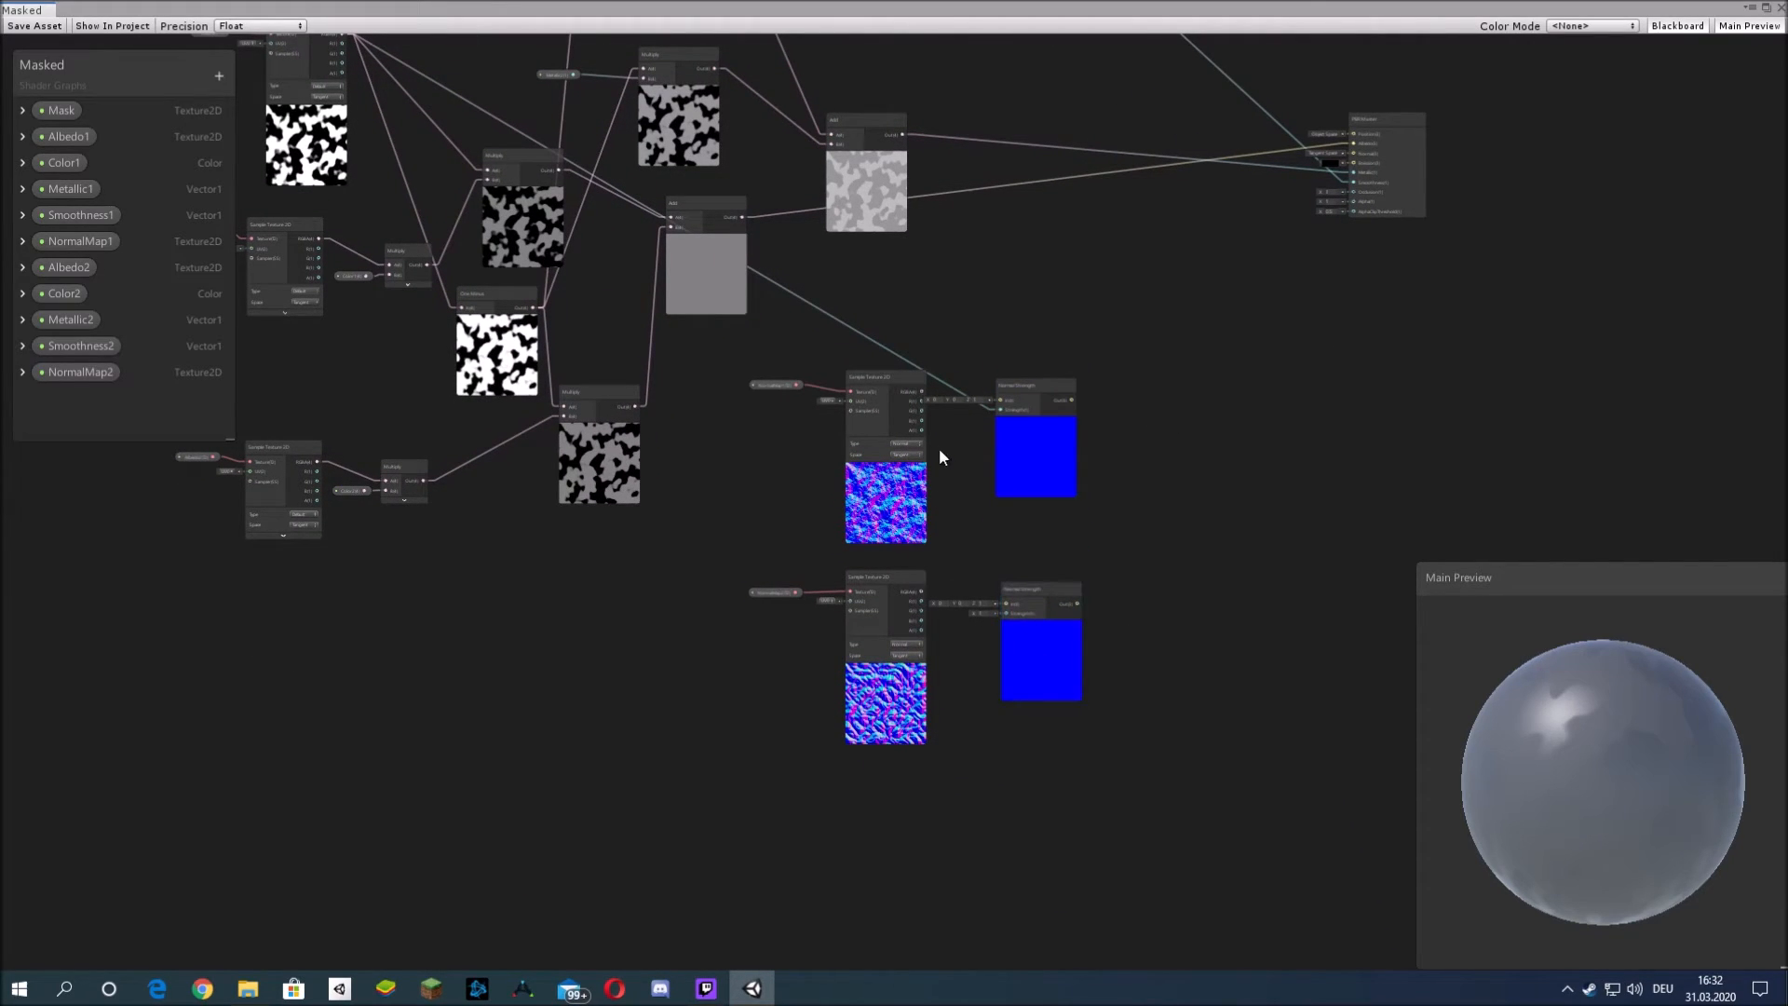
middle_click_drag(939, 449, 1017, 507)
left_click_drag(667, 419, 1138, 723)
middle_click_drag(1304, 675, 989, 465)
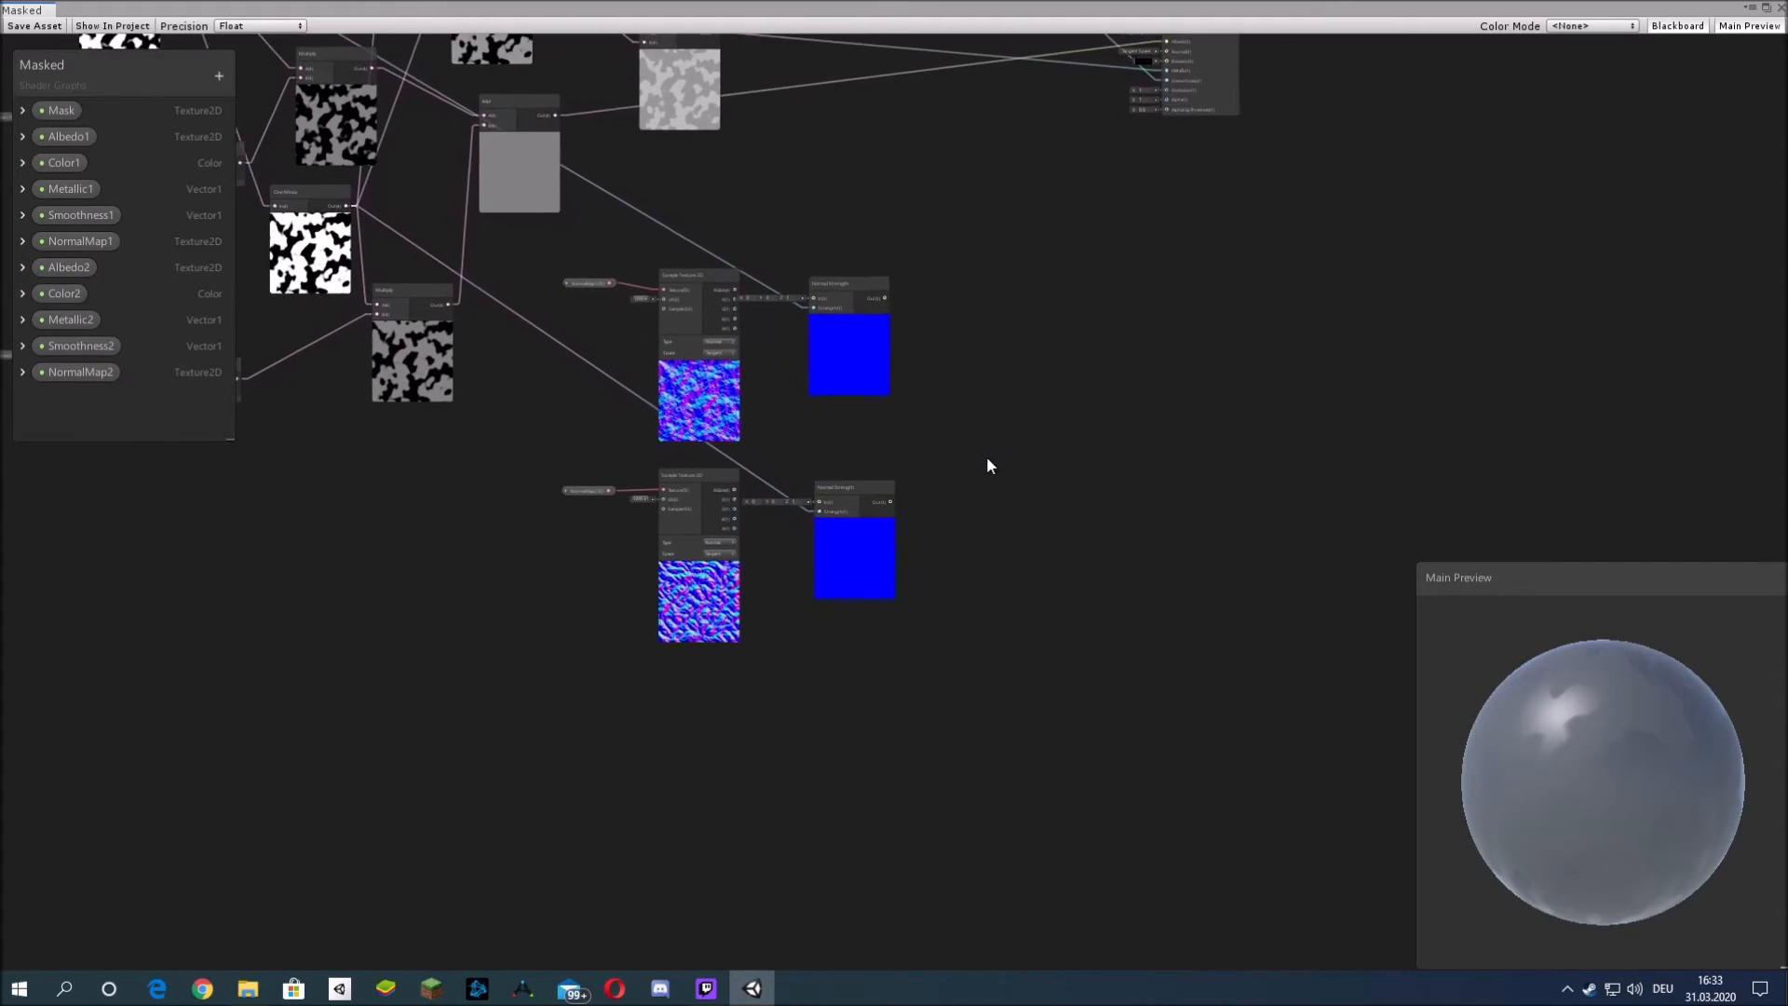
- Connect the RGBA outputs of both normal map samplers to the In inputs of their neighbouring Normal Strength nodes
scroll(986, 456, "up", 3)
left_click_drag(484, 120, 661, 147)
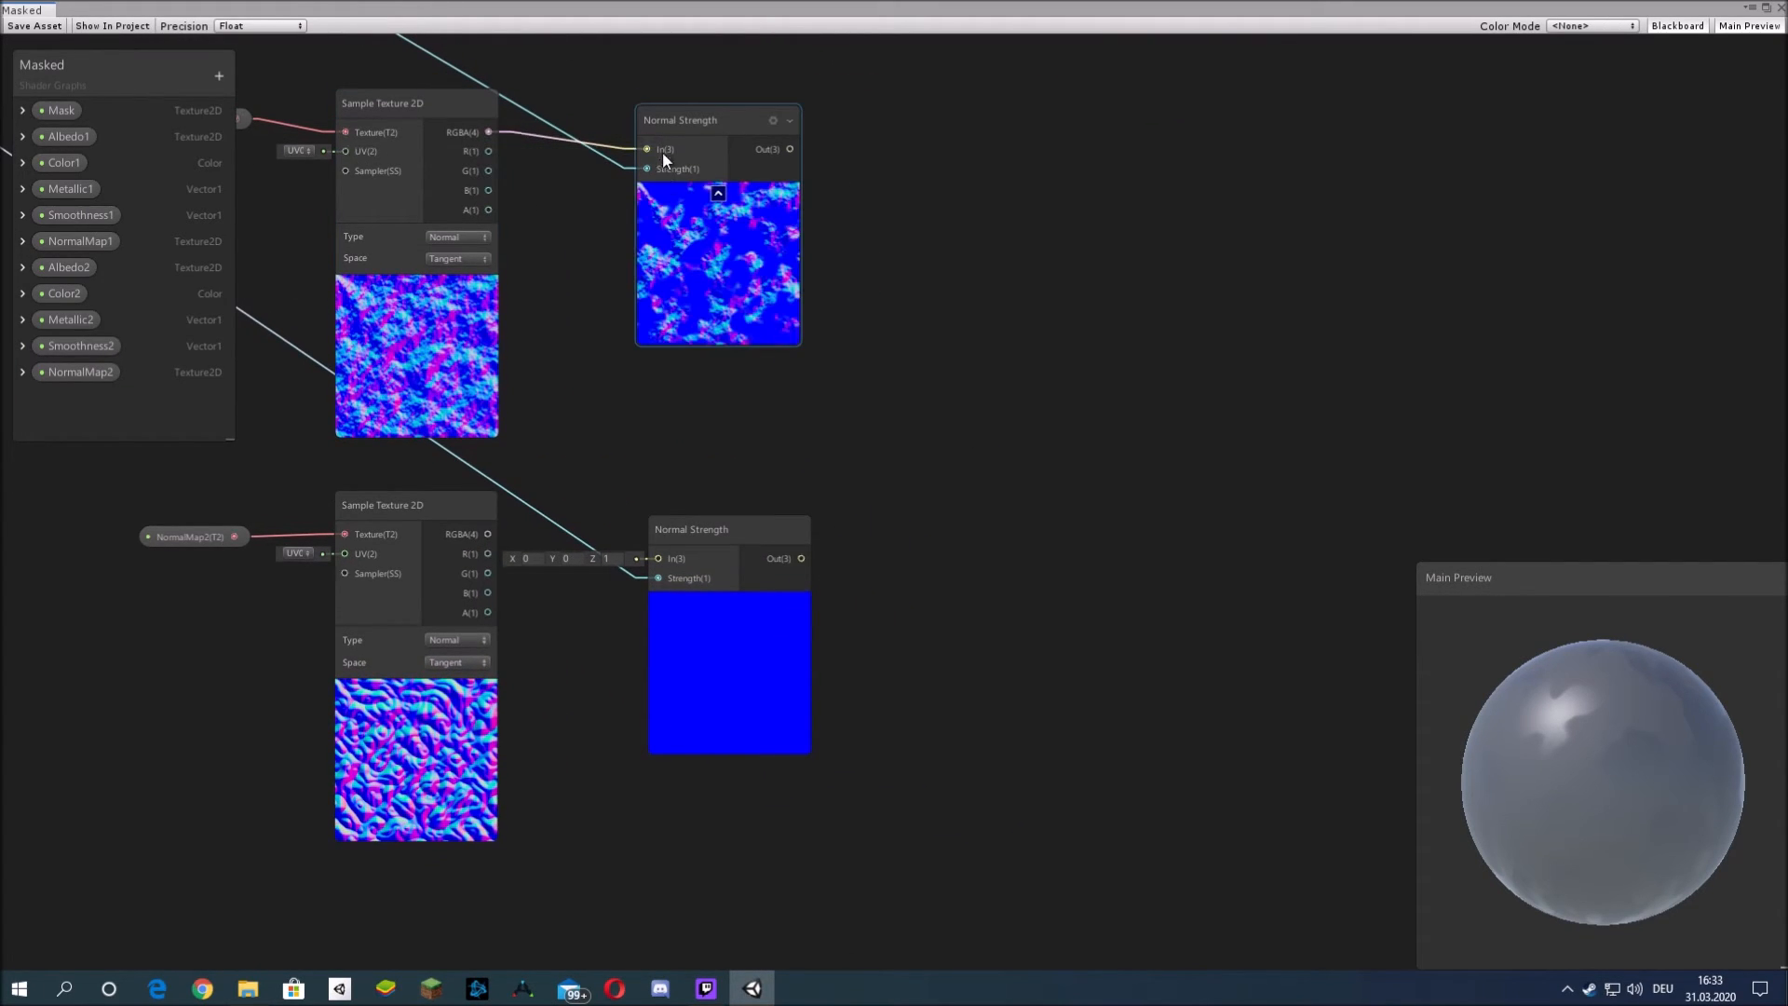
left_click_drag(487, 533, 667, 561)
- Add a Normal Blend node and place it beside the outputs of the two Normal Strength nodes
middle_click_drag(917, 263, 718, 477)
scroll(731, 393, "down", 2)
middle_click_drag(714, 326, 710, 441)
right_click(712, 449)
left_click(802, 416)
type("normal")
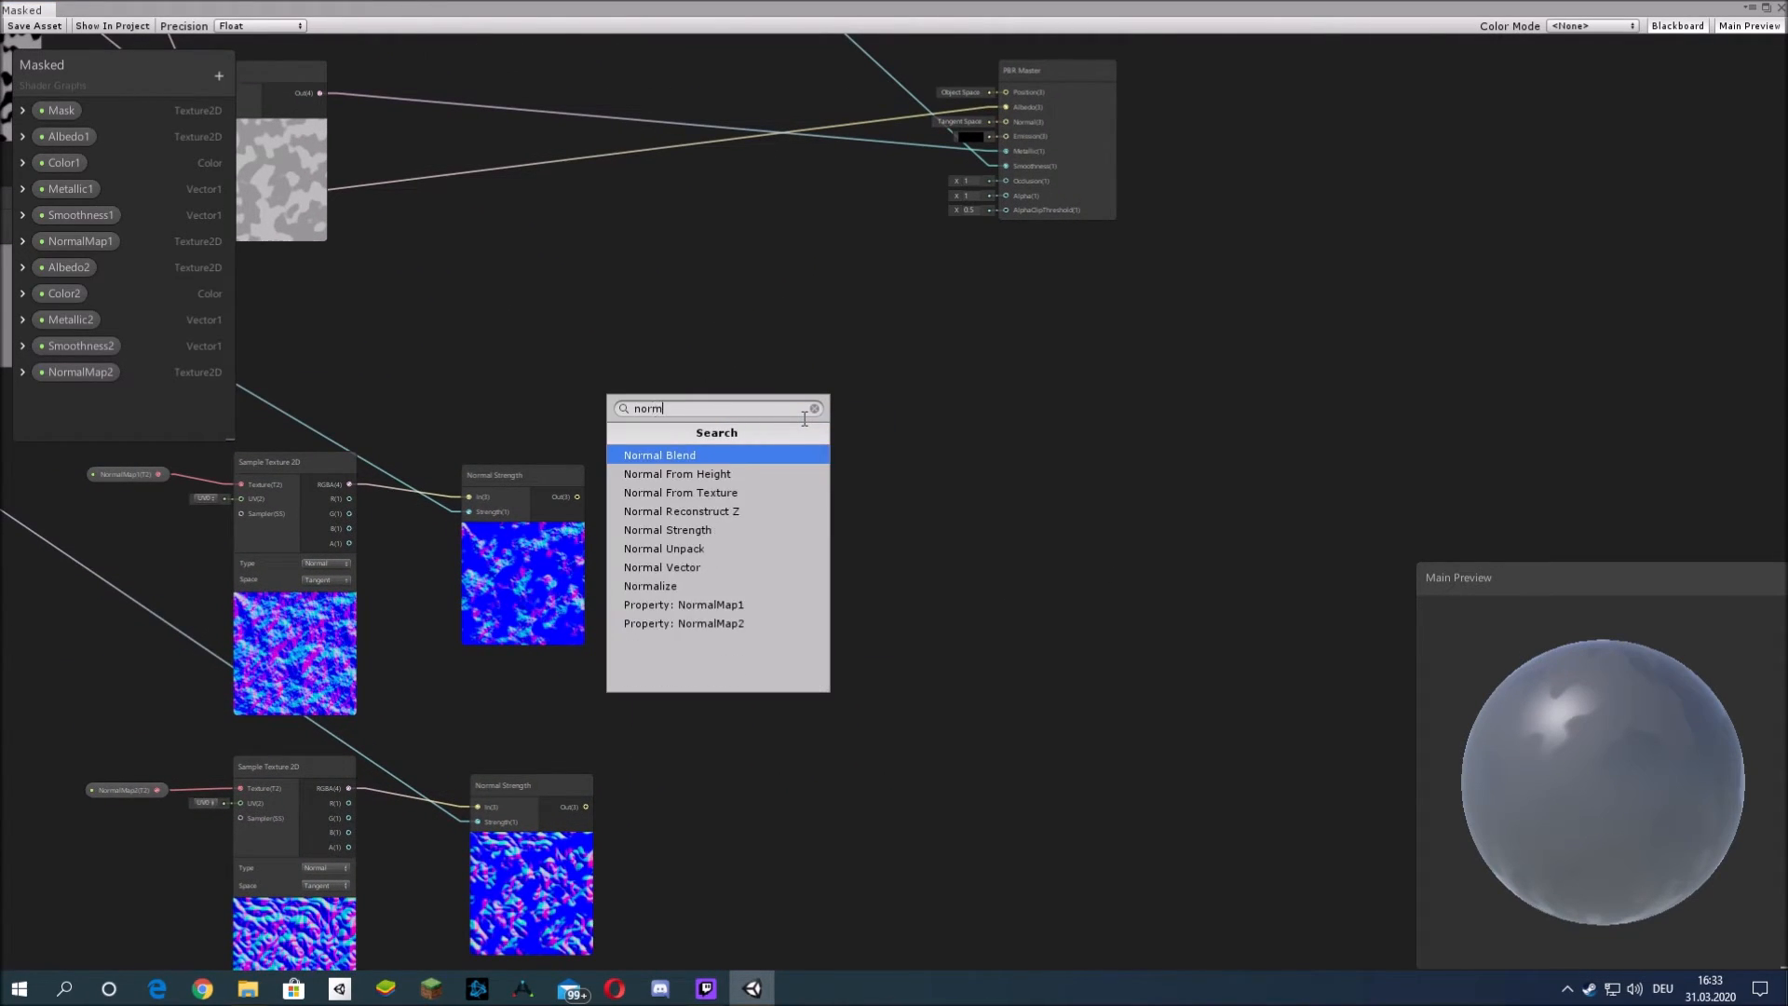
left_click(724, 457)
middle_click_drag(894, 441, 936, 353)
left_click_drag(820, 374, 812, 428)
- Feed both Normal Strength outputs into the Normal Blend's A and B inputs and connect its result to the PBR Master's Normal input
left_click_drag(620, 408, 761, 425)
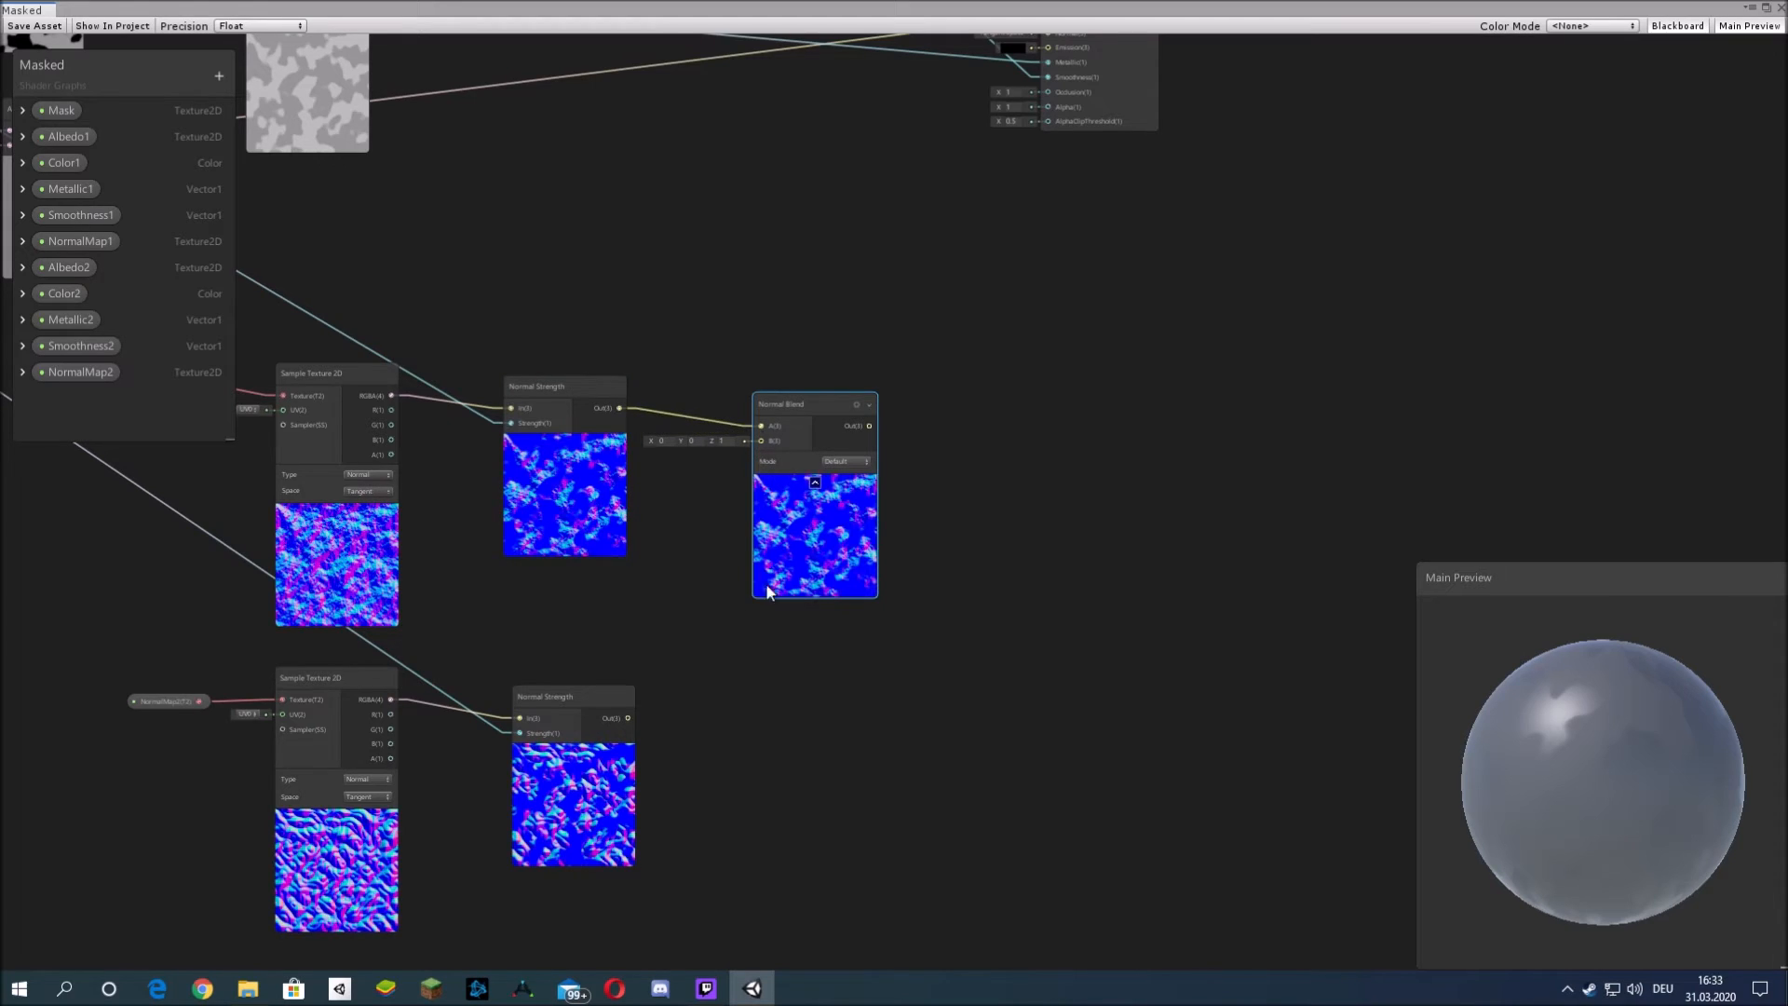
left_click_drag(627, 718, 761, 440)
left_click(840, 462)
left_click(922, 481)
middle_click_drag(974, 423, 937, 533)
left_click_drag(830, 537, 1008, 146)
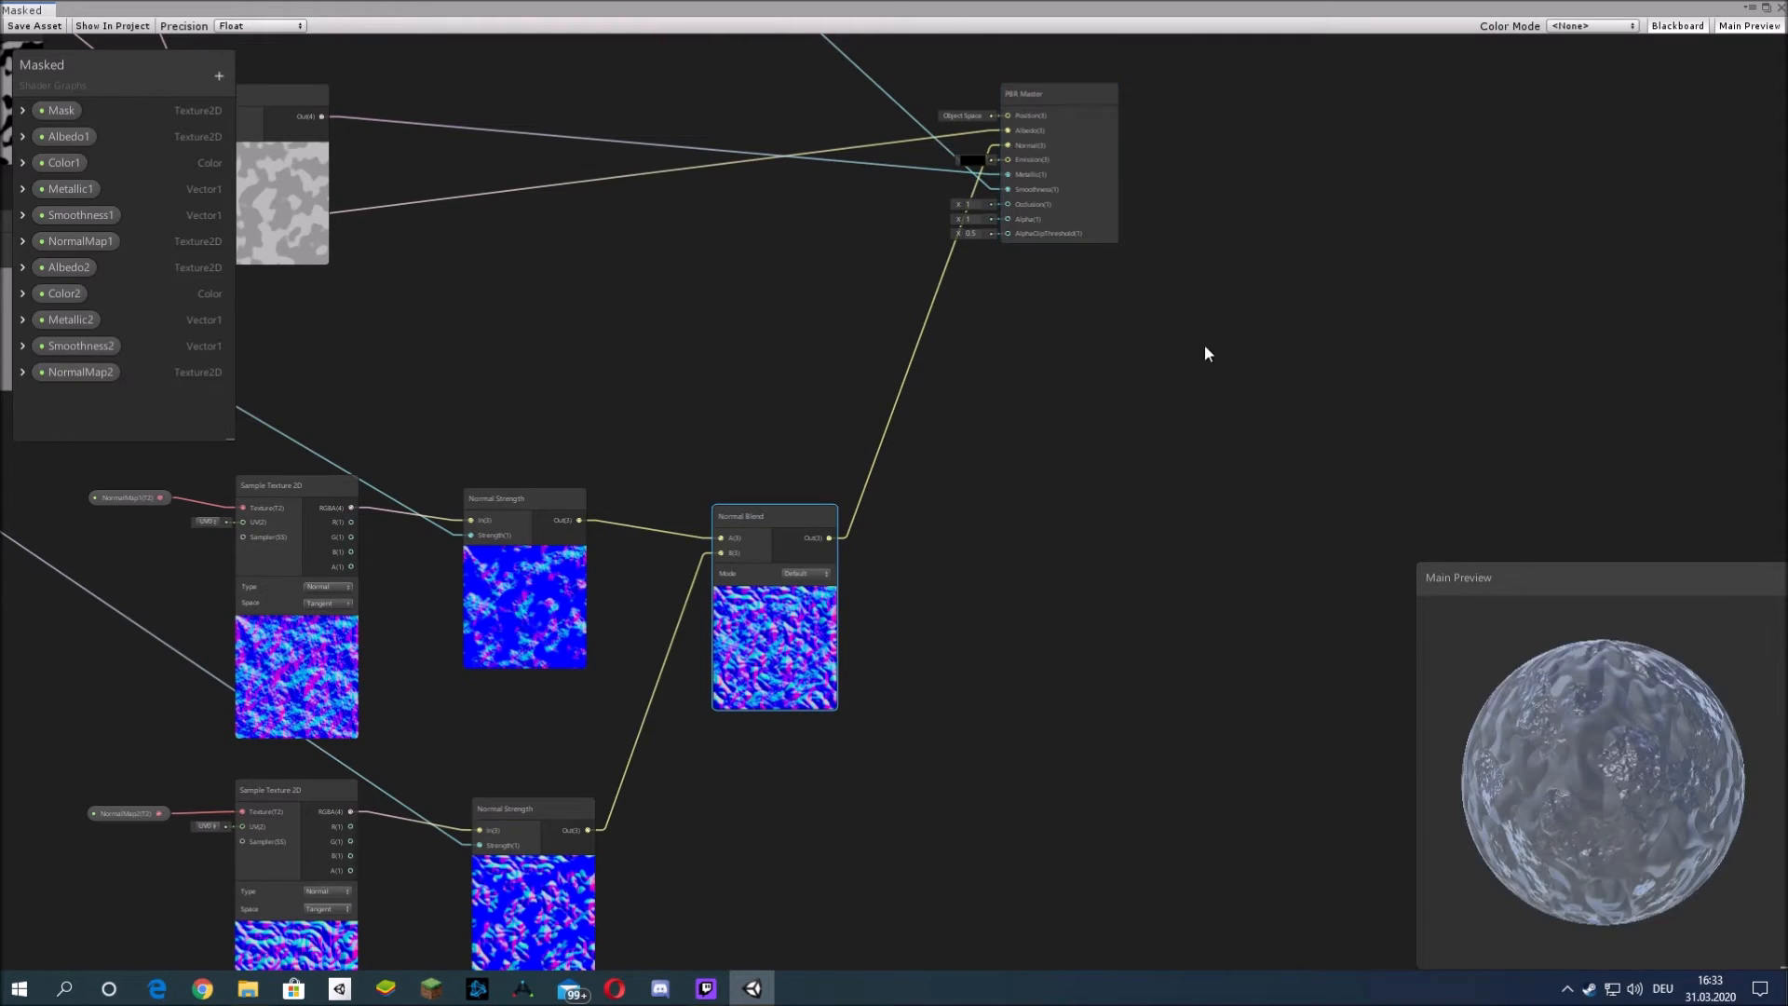
- Save the Masked shader graph, close its window and select the SphereMasked material in the Materials folder
left_click(36, 23)
left_click(1782, 9)
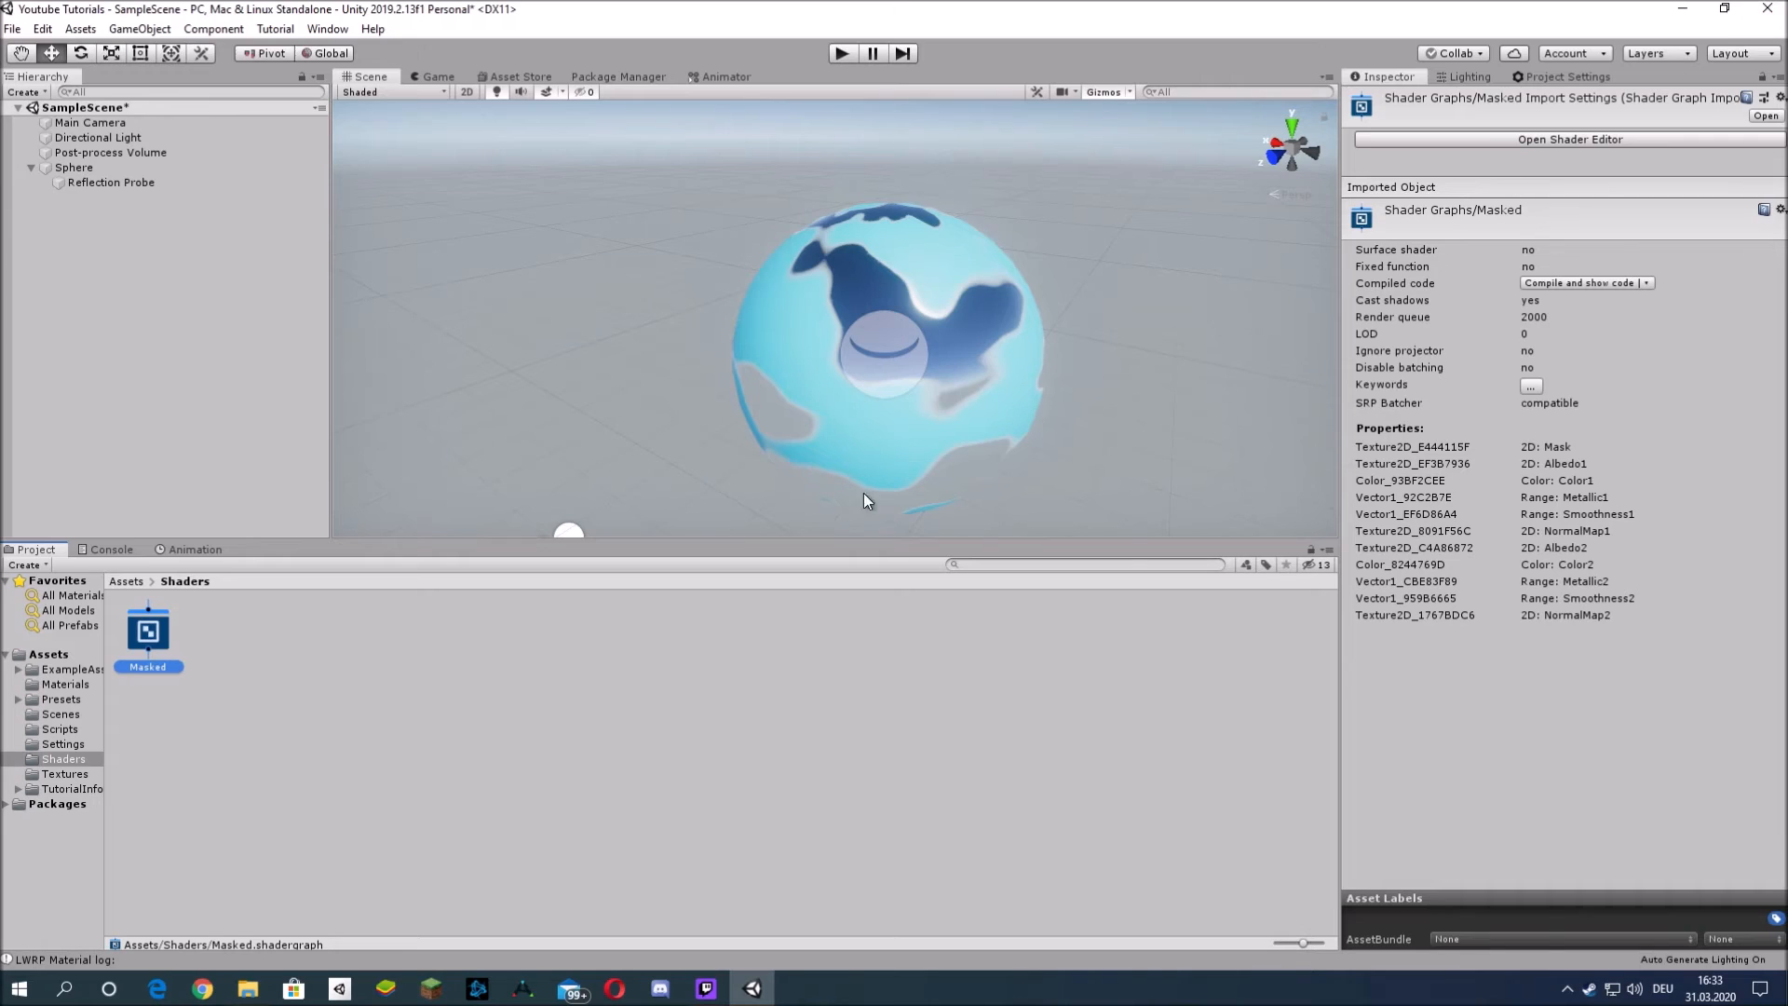
left_click(67, 683)
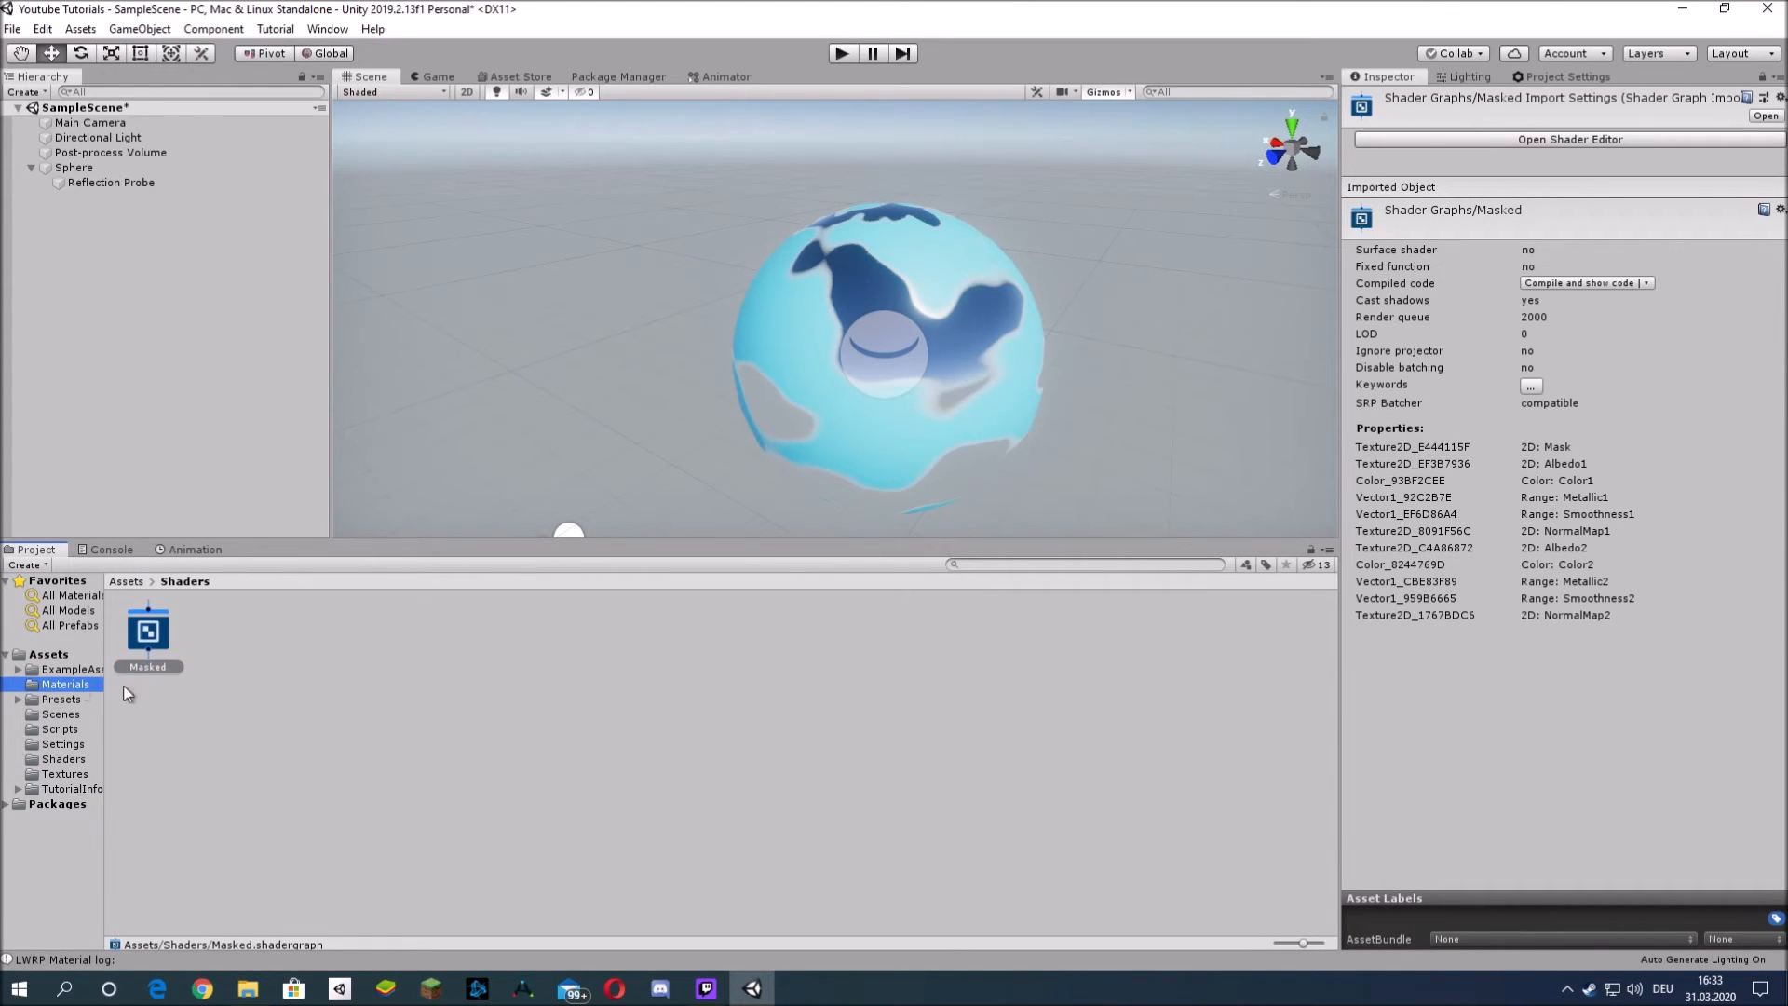
left_click(220, 628)
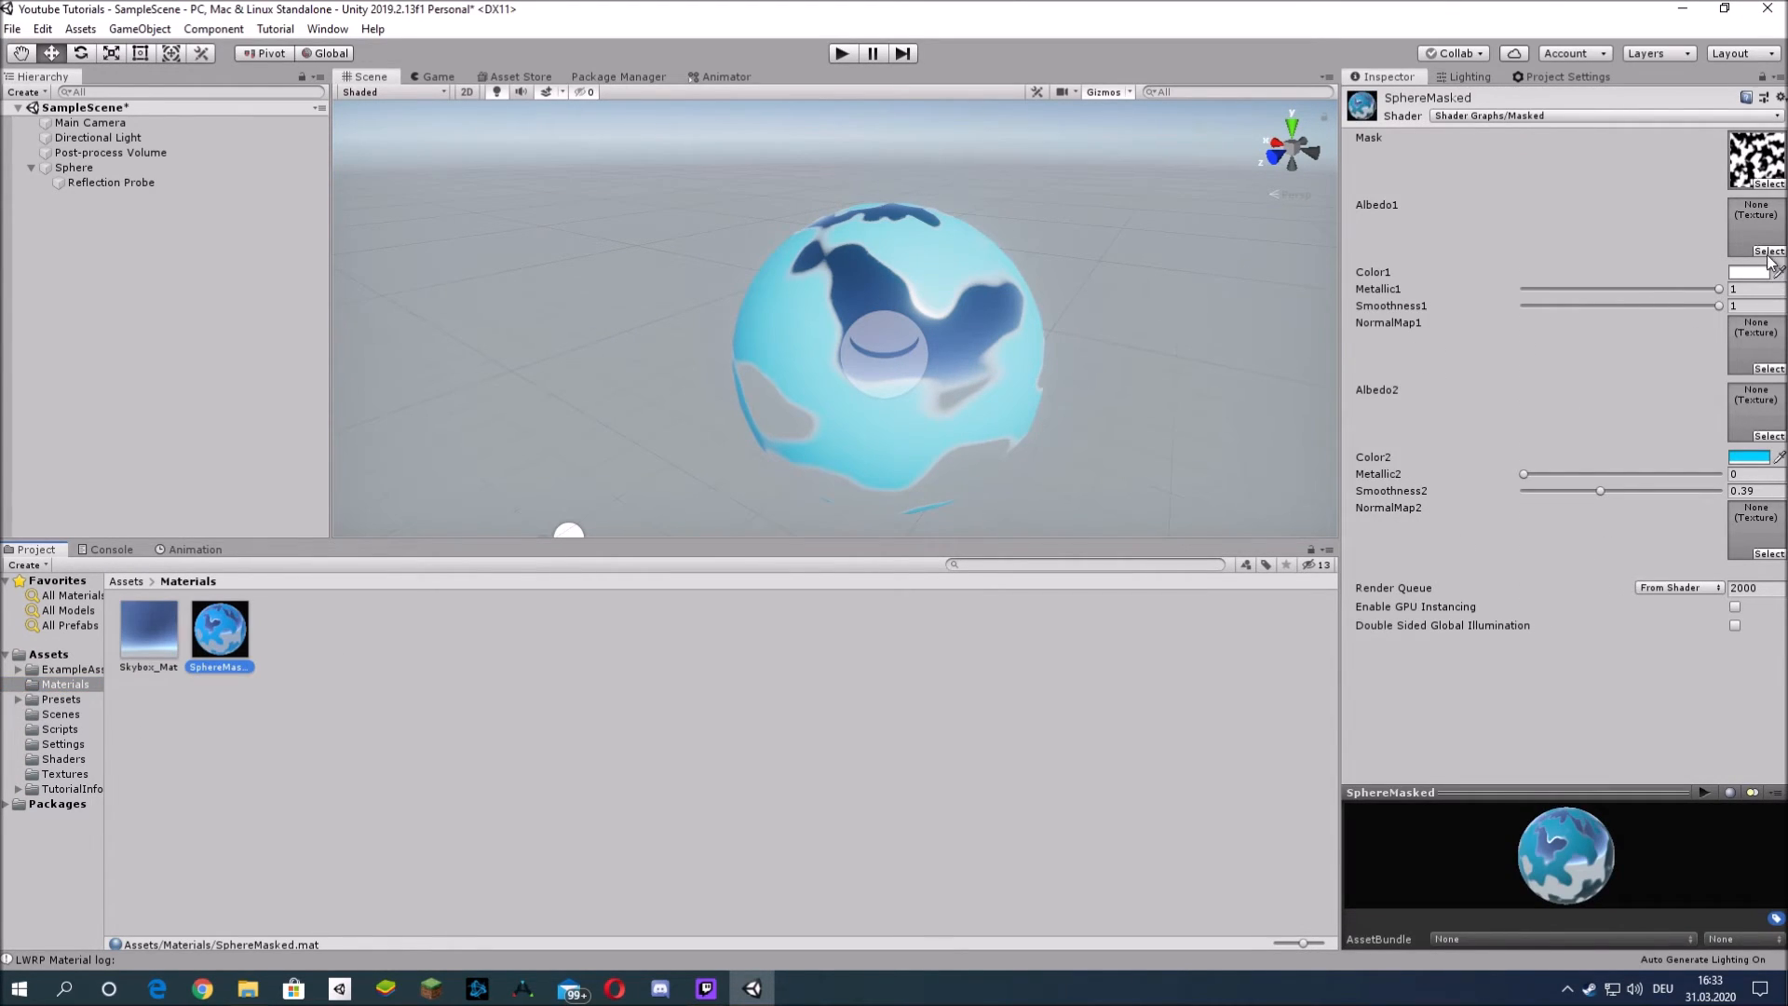
- Assign the Noise2 texture to the SphereMasked material's Albedo1 slot
left_click(1768, 252)
type("noi")
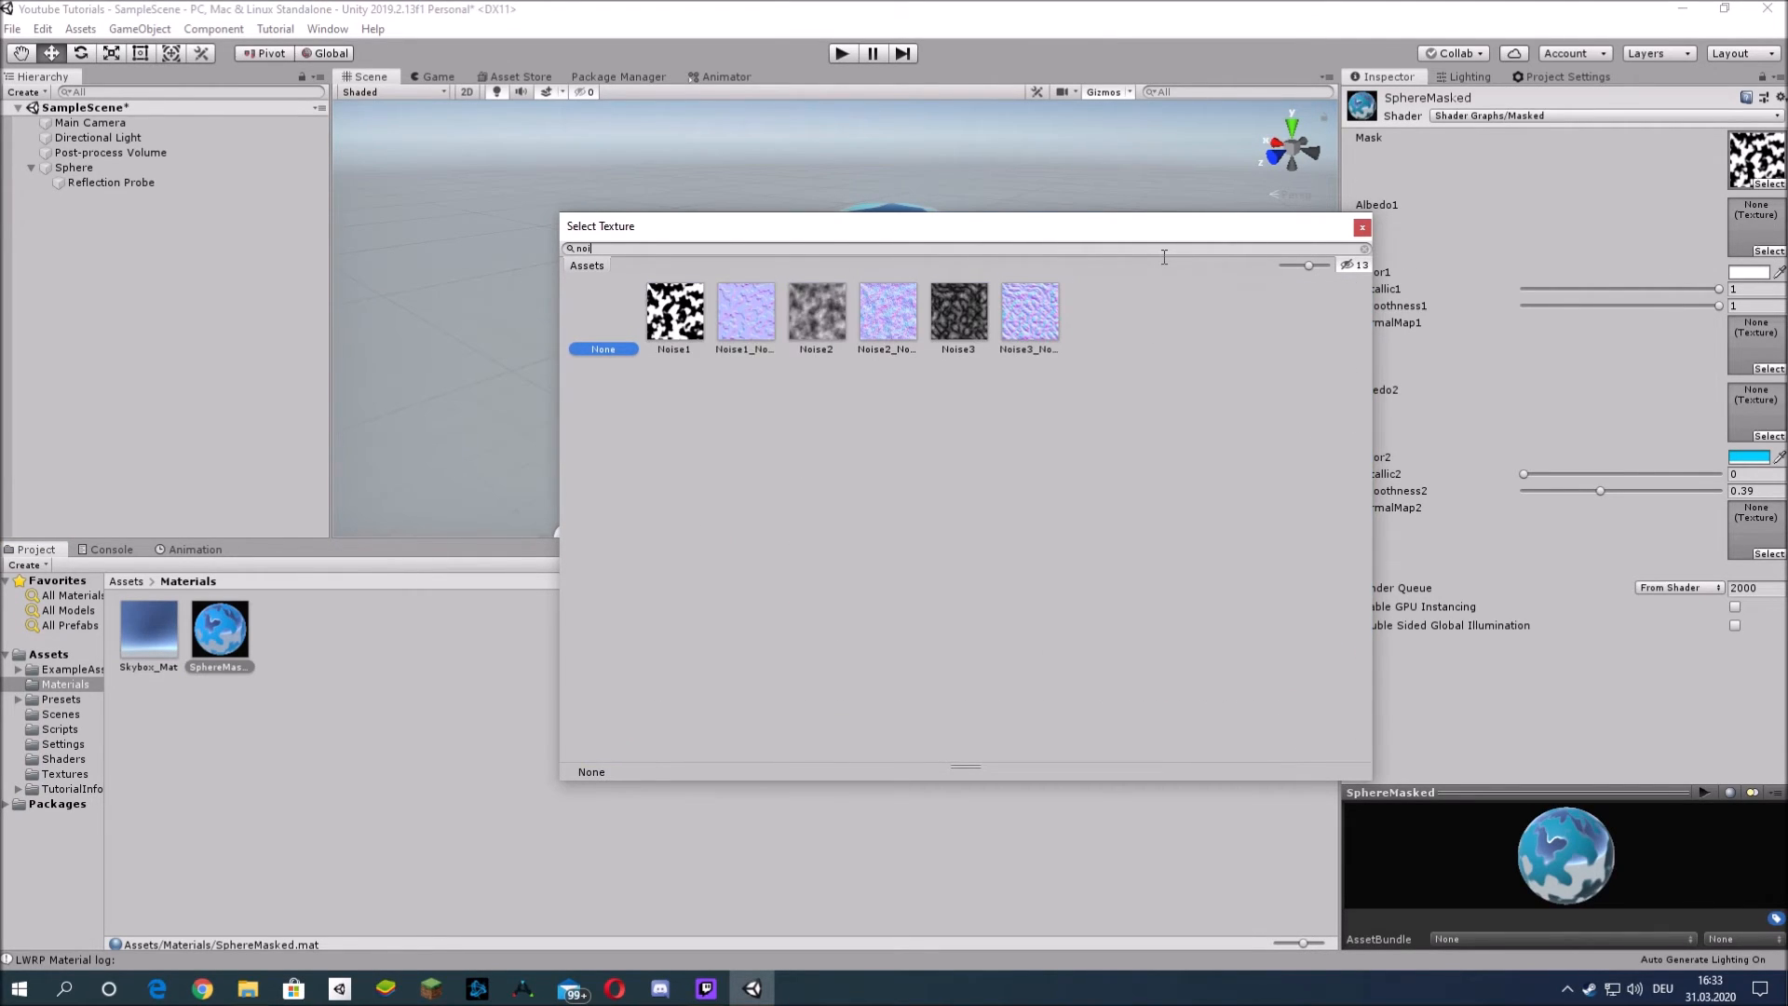
double_click(842, 311)
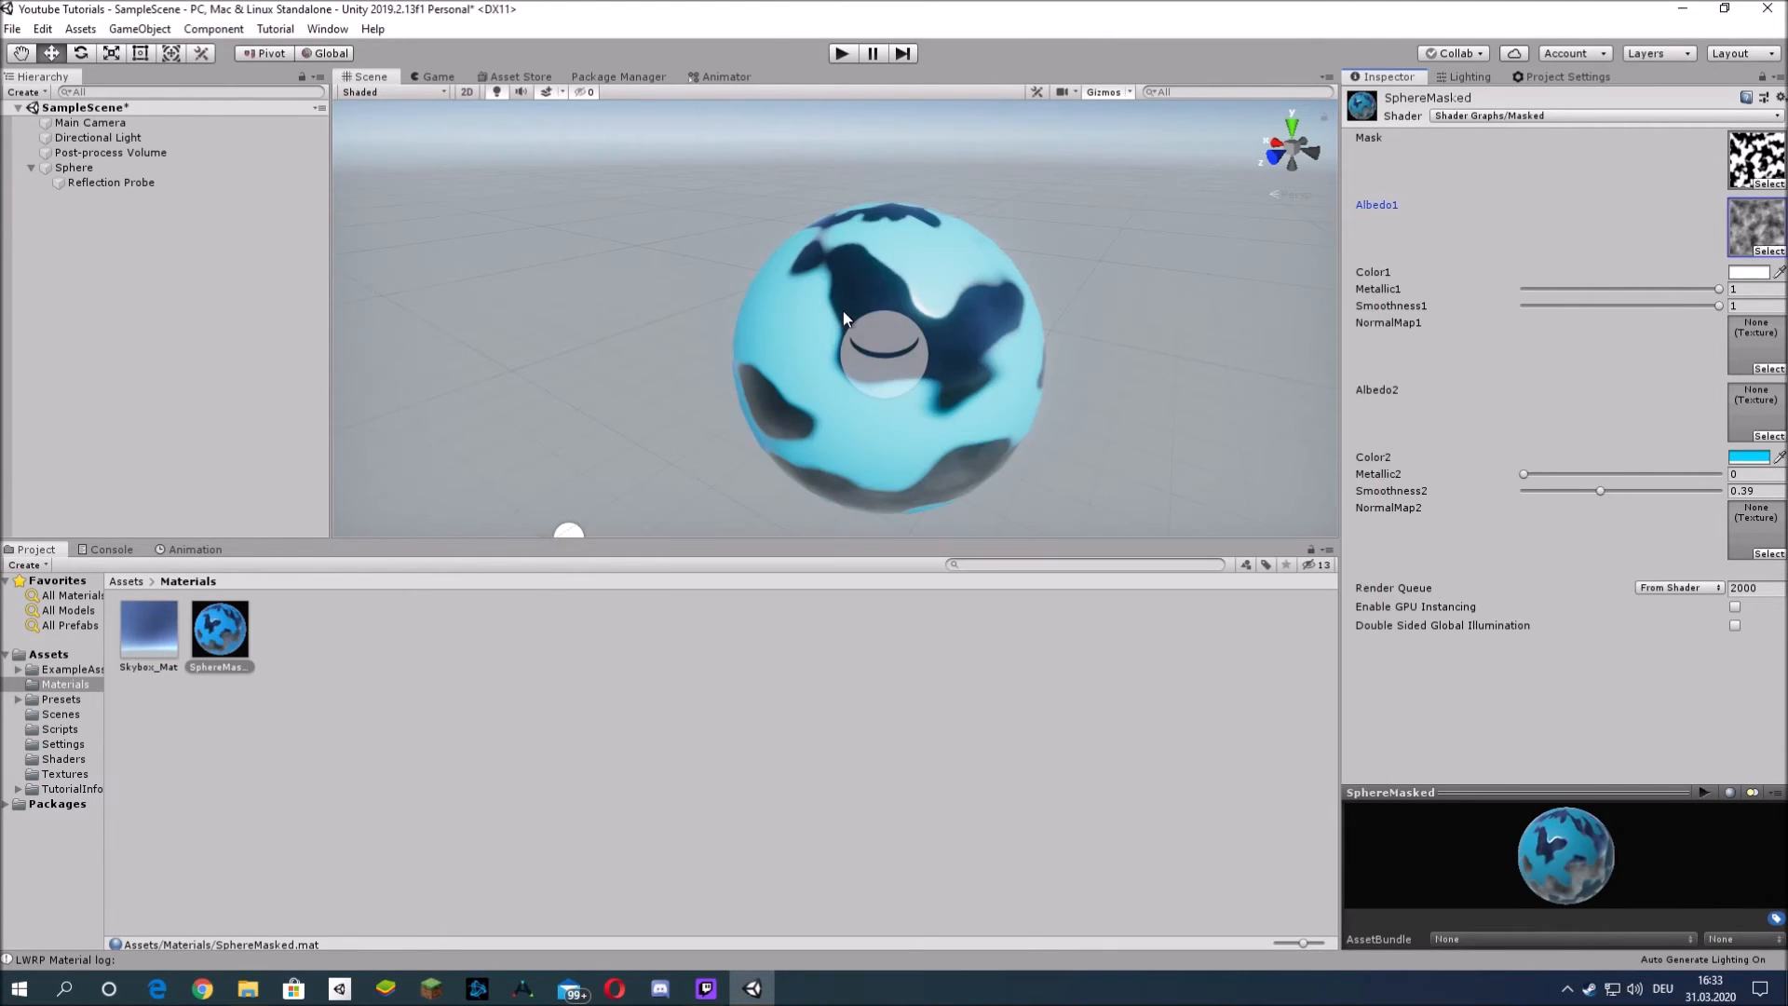
left_click(1766, 365)
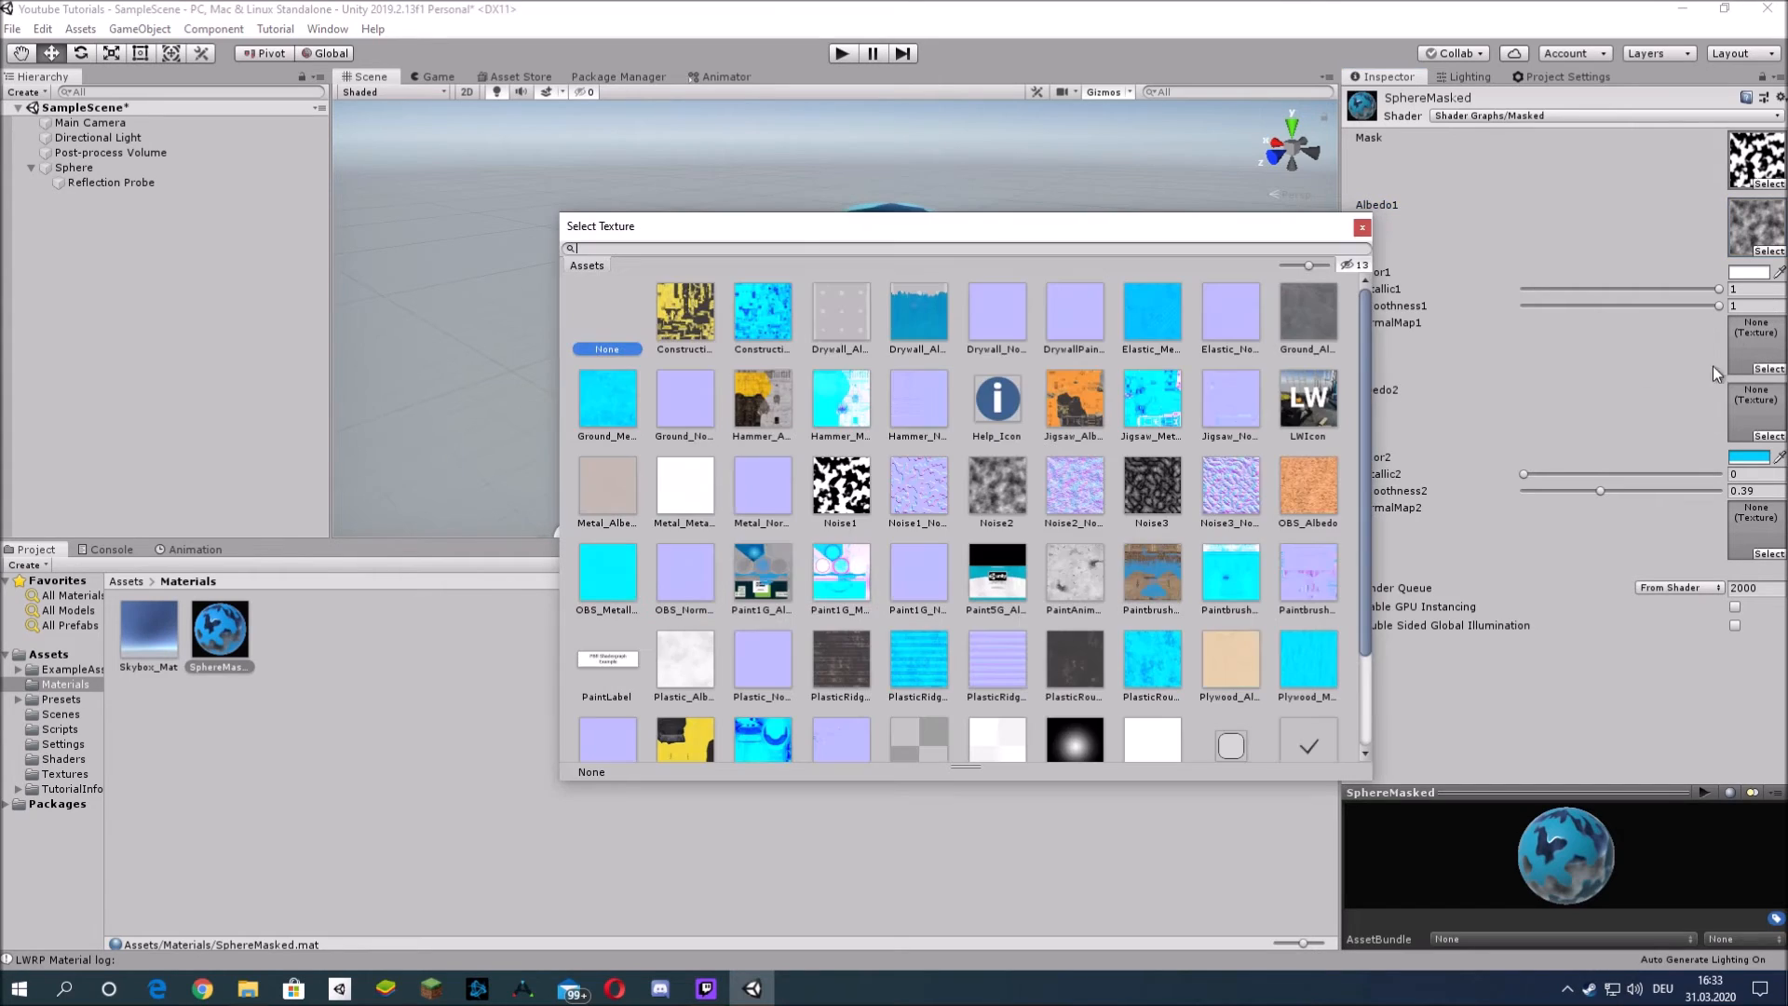
left_click(1362, 227)
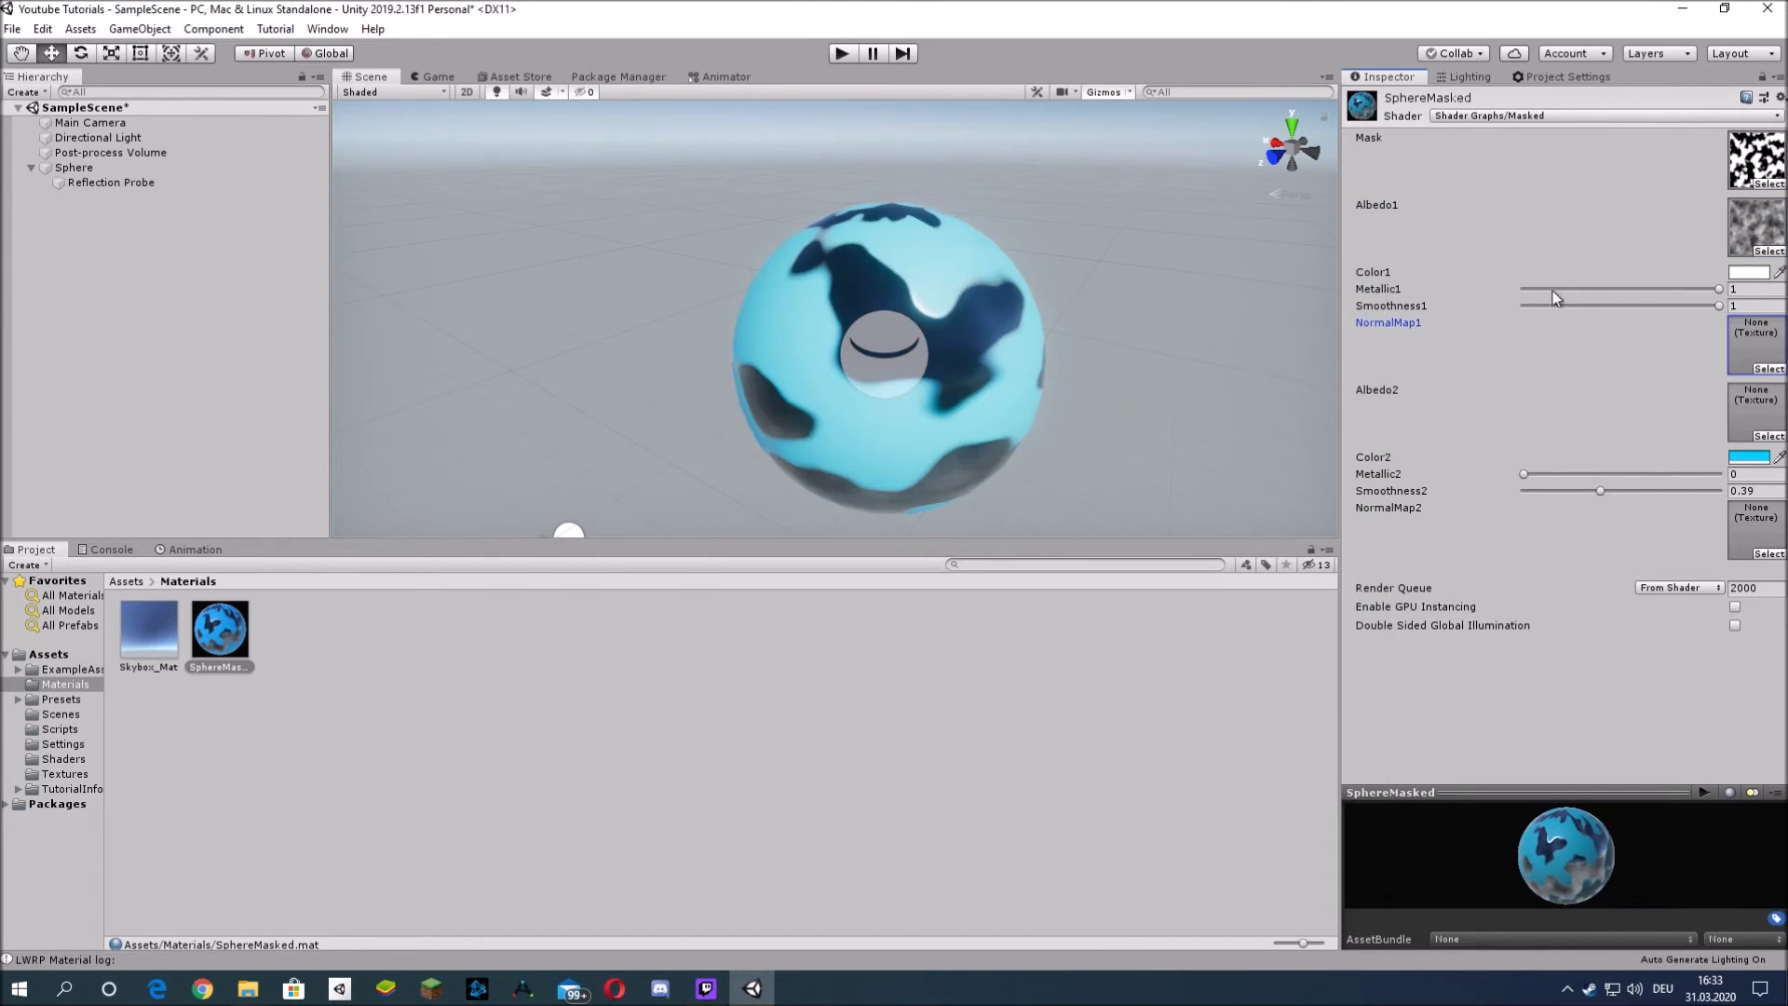
- Assign the Noise3 texture to the material's Albedo2 slot and inspect the sphere in the scene
left_click(1769, 437)
type("noise")
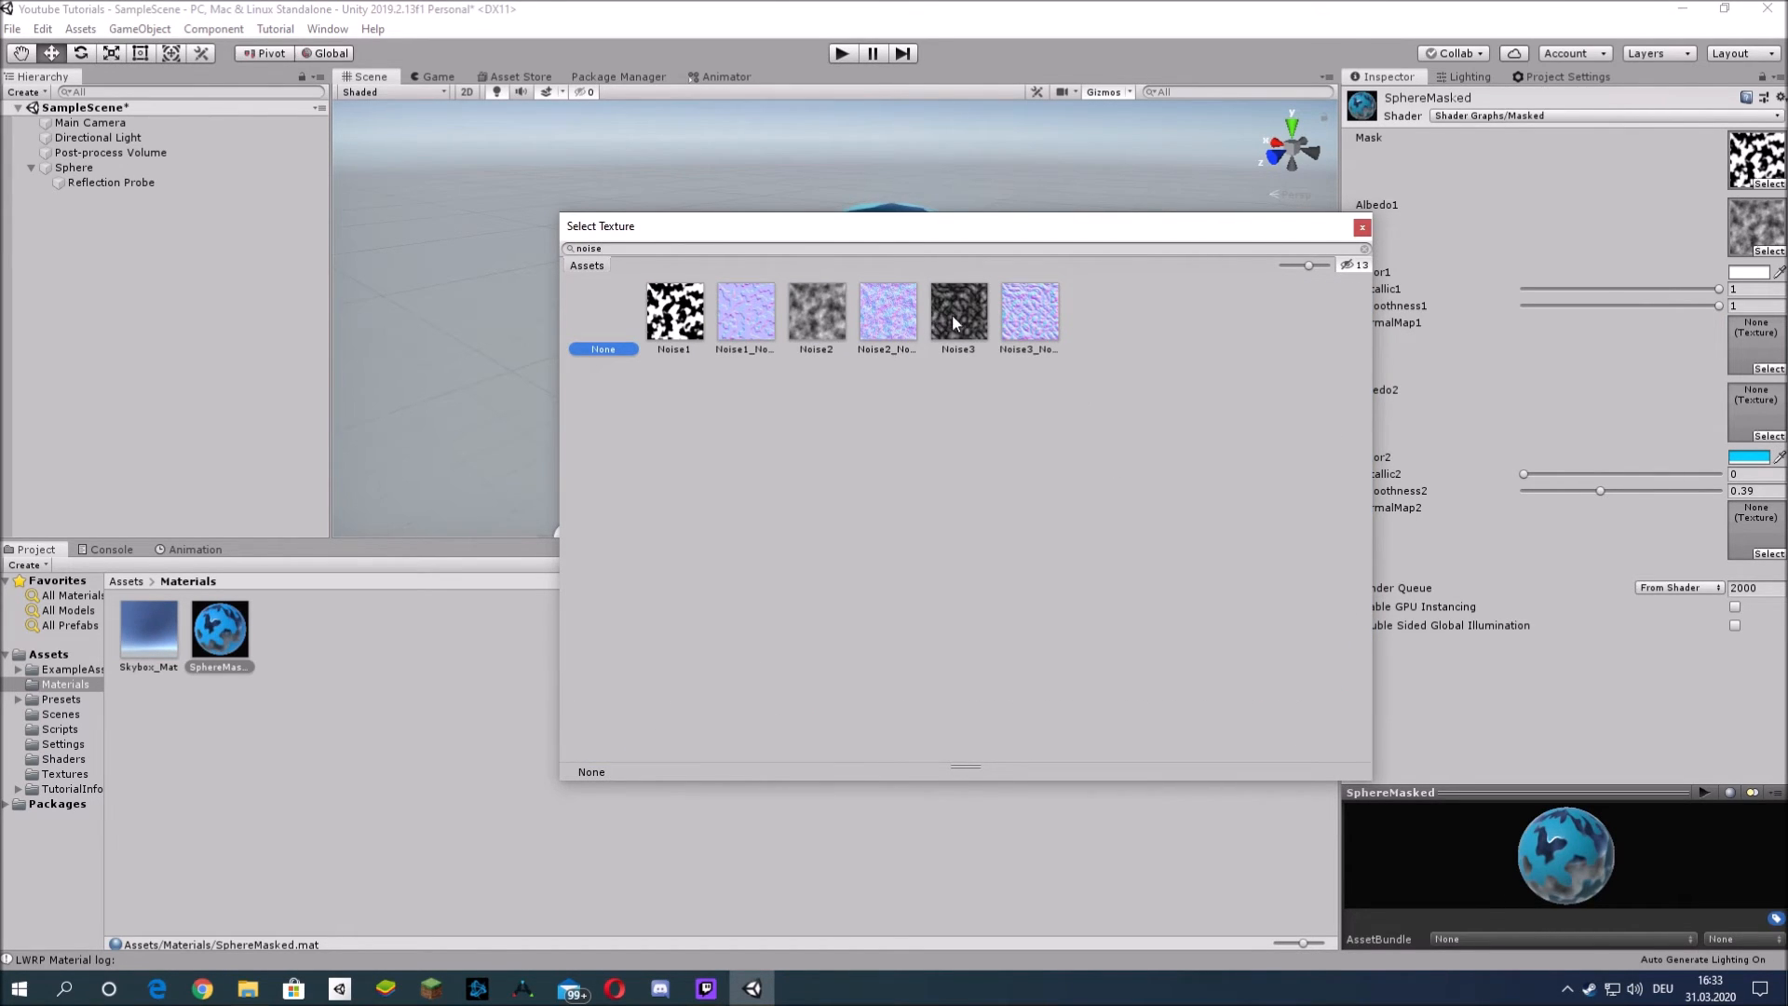
double_click(952, 314)
mouse_move(968, 363)
left_mouse_down("alt")
mouse_move(1198, 363)
mouse_move(906, 367)
mouse_move(503, 523)
mouse_move(958, 387)
mouse_move(955, 348)
left_mouse_up("alt")
right_click_drag(954, 348, 959, 358)
key("s")
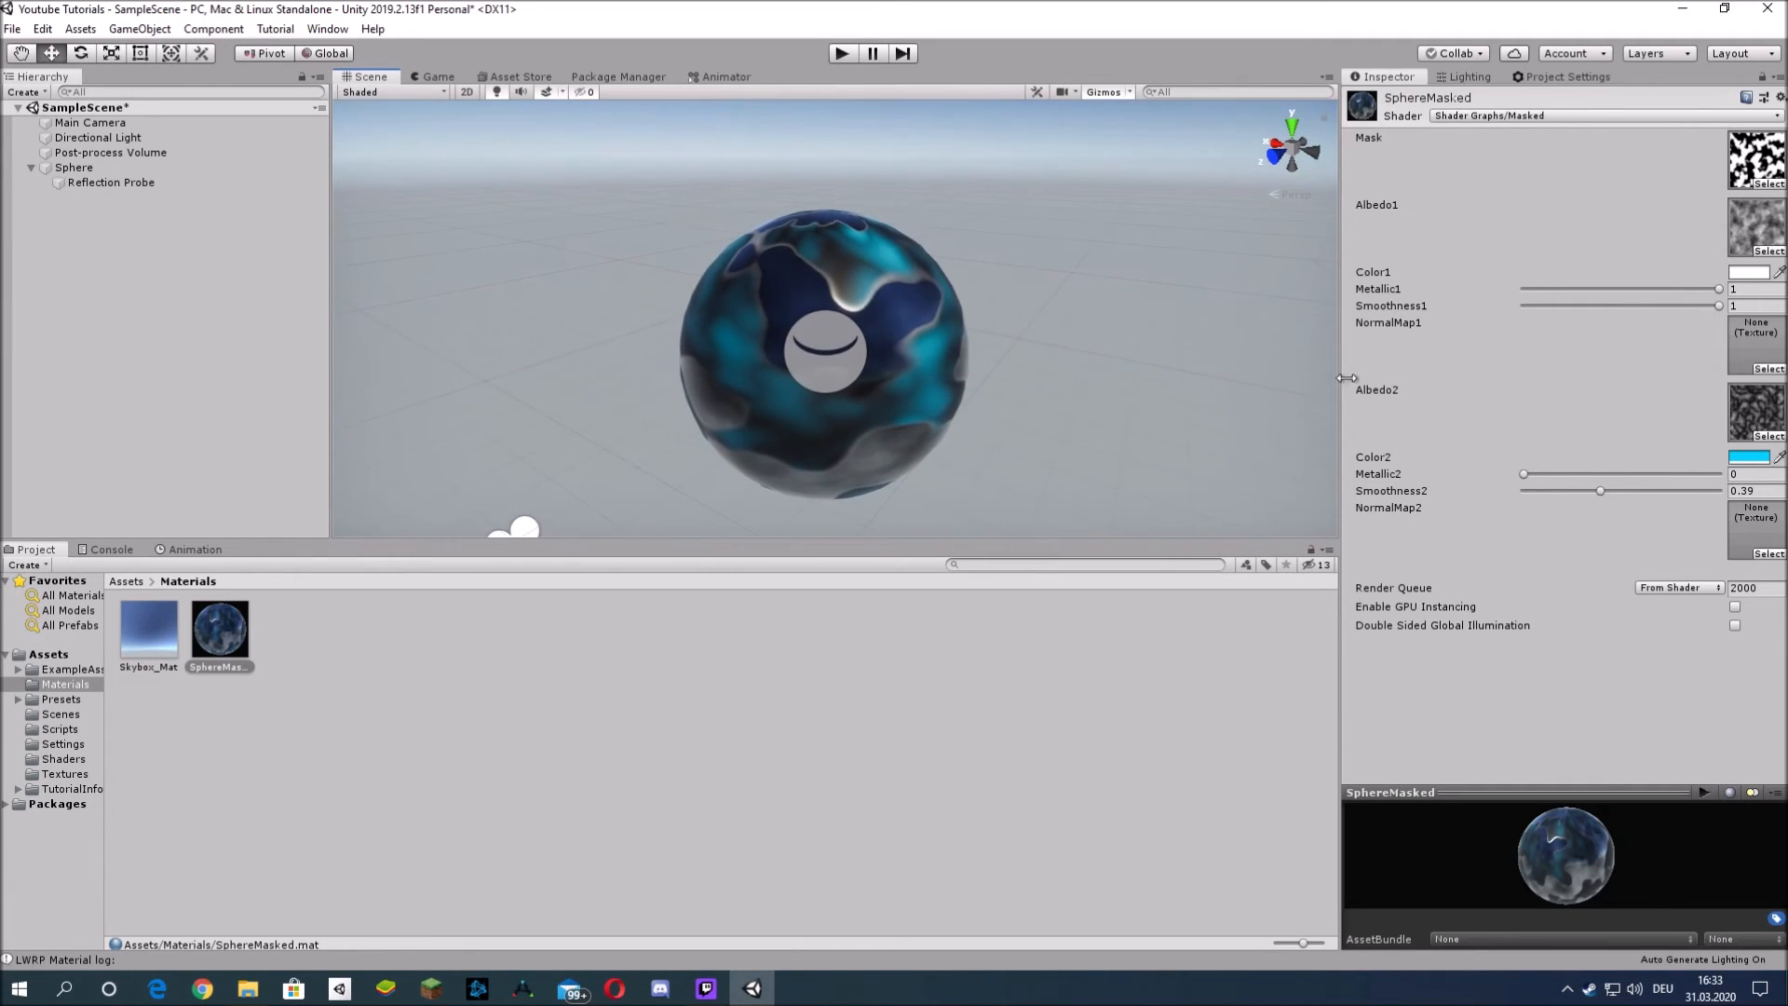
- Assign the Noise2_Normal texture to the material's NormalMap1 slot and view the sphere from another side
left_click(1769, 369)
type("noise")
double_click(917, 335)
right_click_drag(1034, 344, 916, 337)
key("w")
key("s")
- Assign the Noise3_Normal texture to the material's NormalMap2 slot and look around the sphere
left_click(1777, 555)
type("noise3")
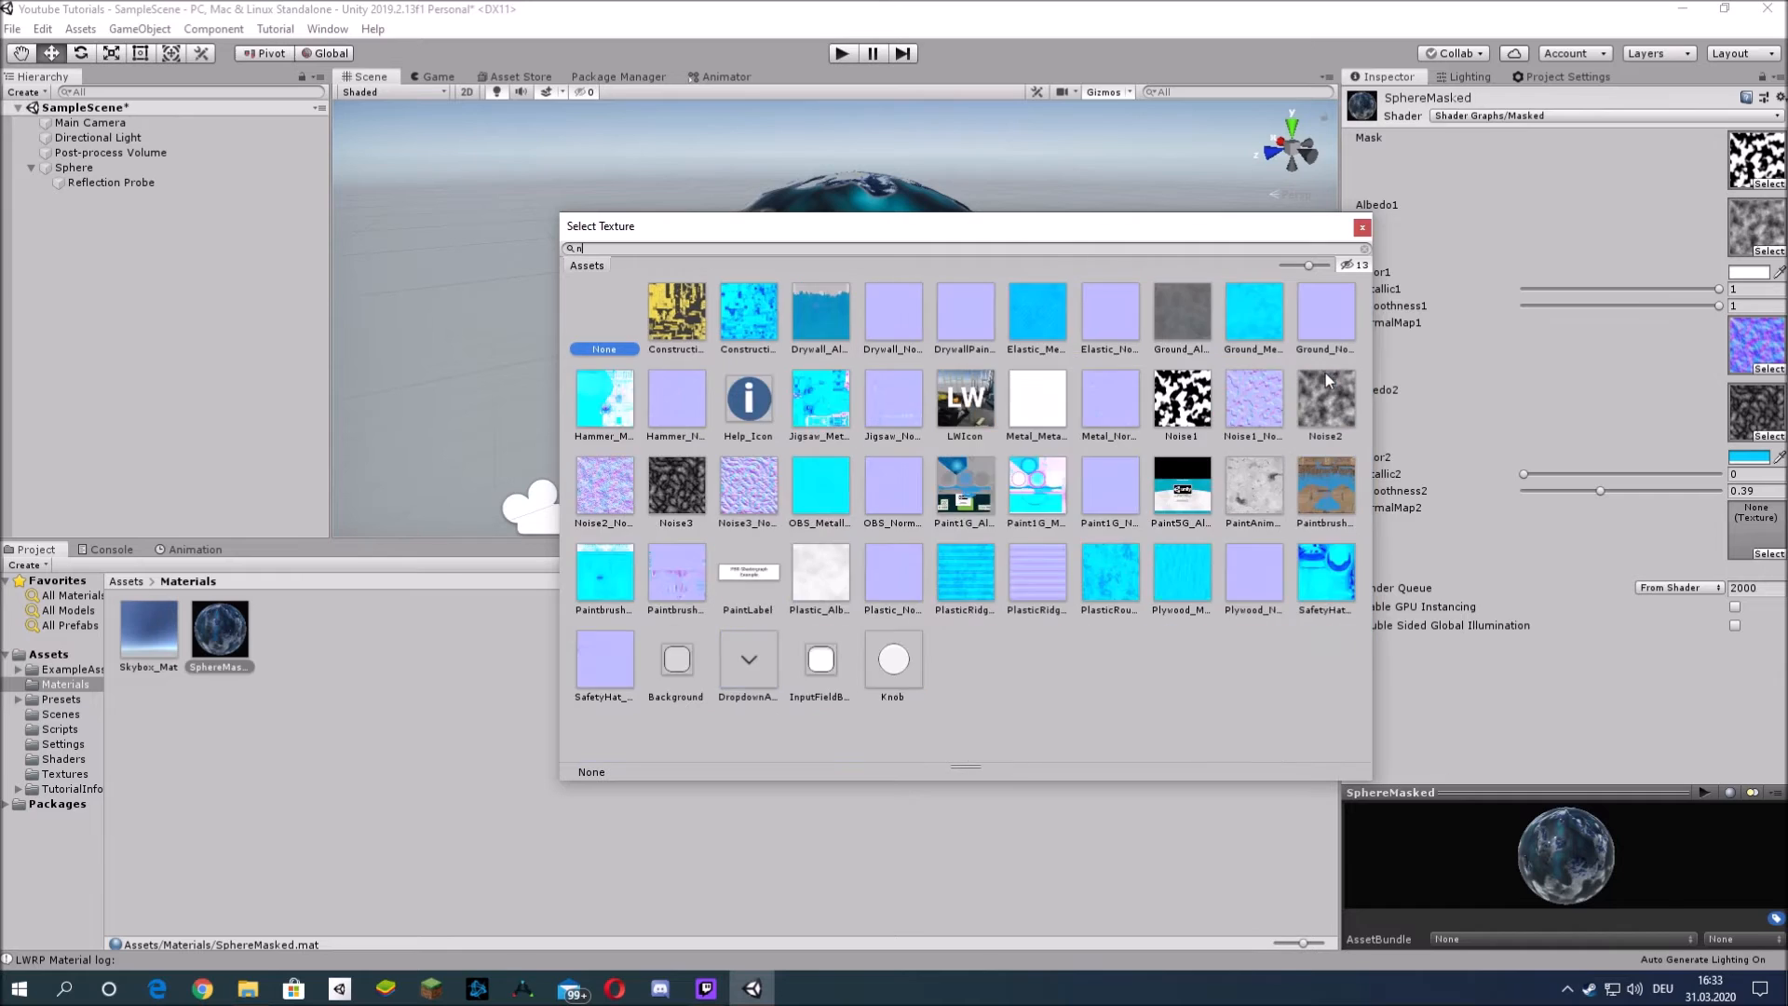
double_click(735, 325)
right_click_drag(1025, 401, 970, 427)
key("s")
key("w")
key("s")
- Clear the textures of the material's Albedo1 and Albedo2 slots by choosing None for both
left_click(1767, 253)
scroll(781, 398, "up", 3)
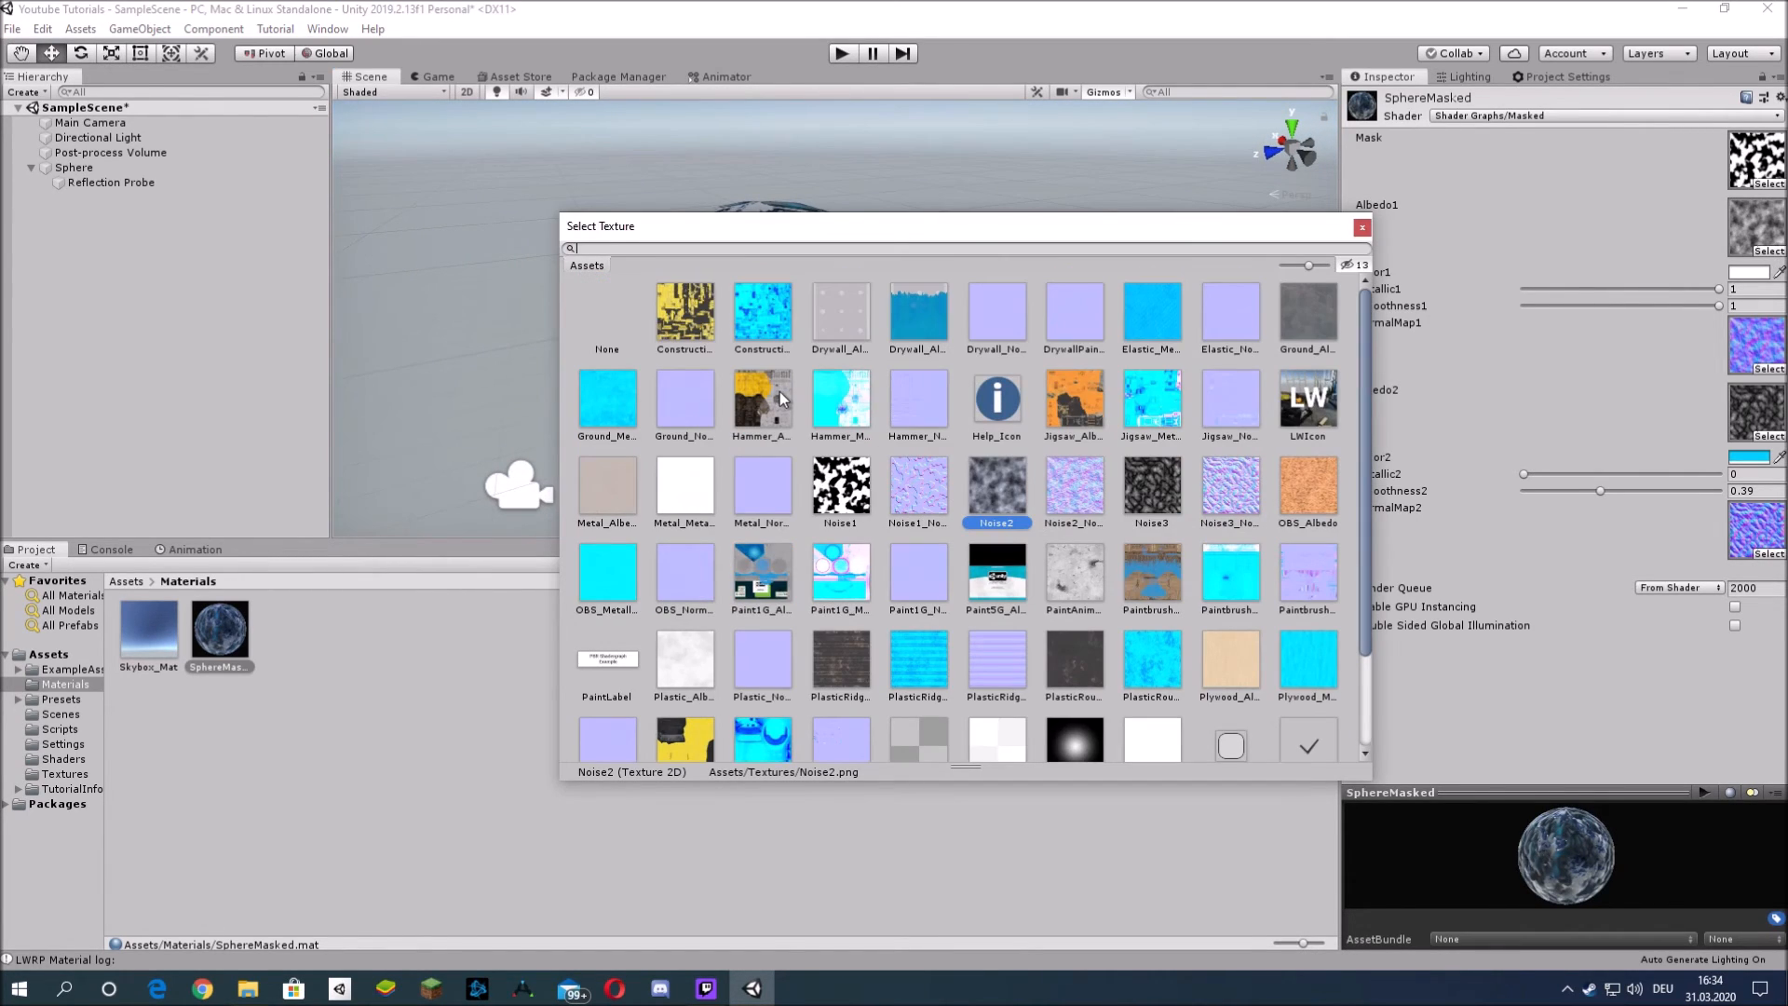
double_click(640, 296)
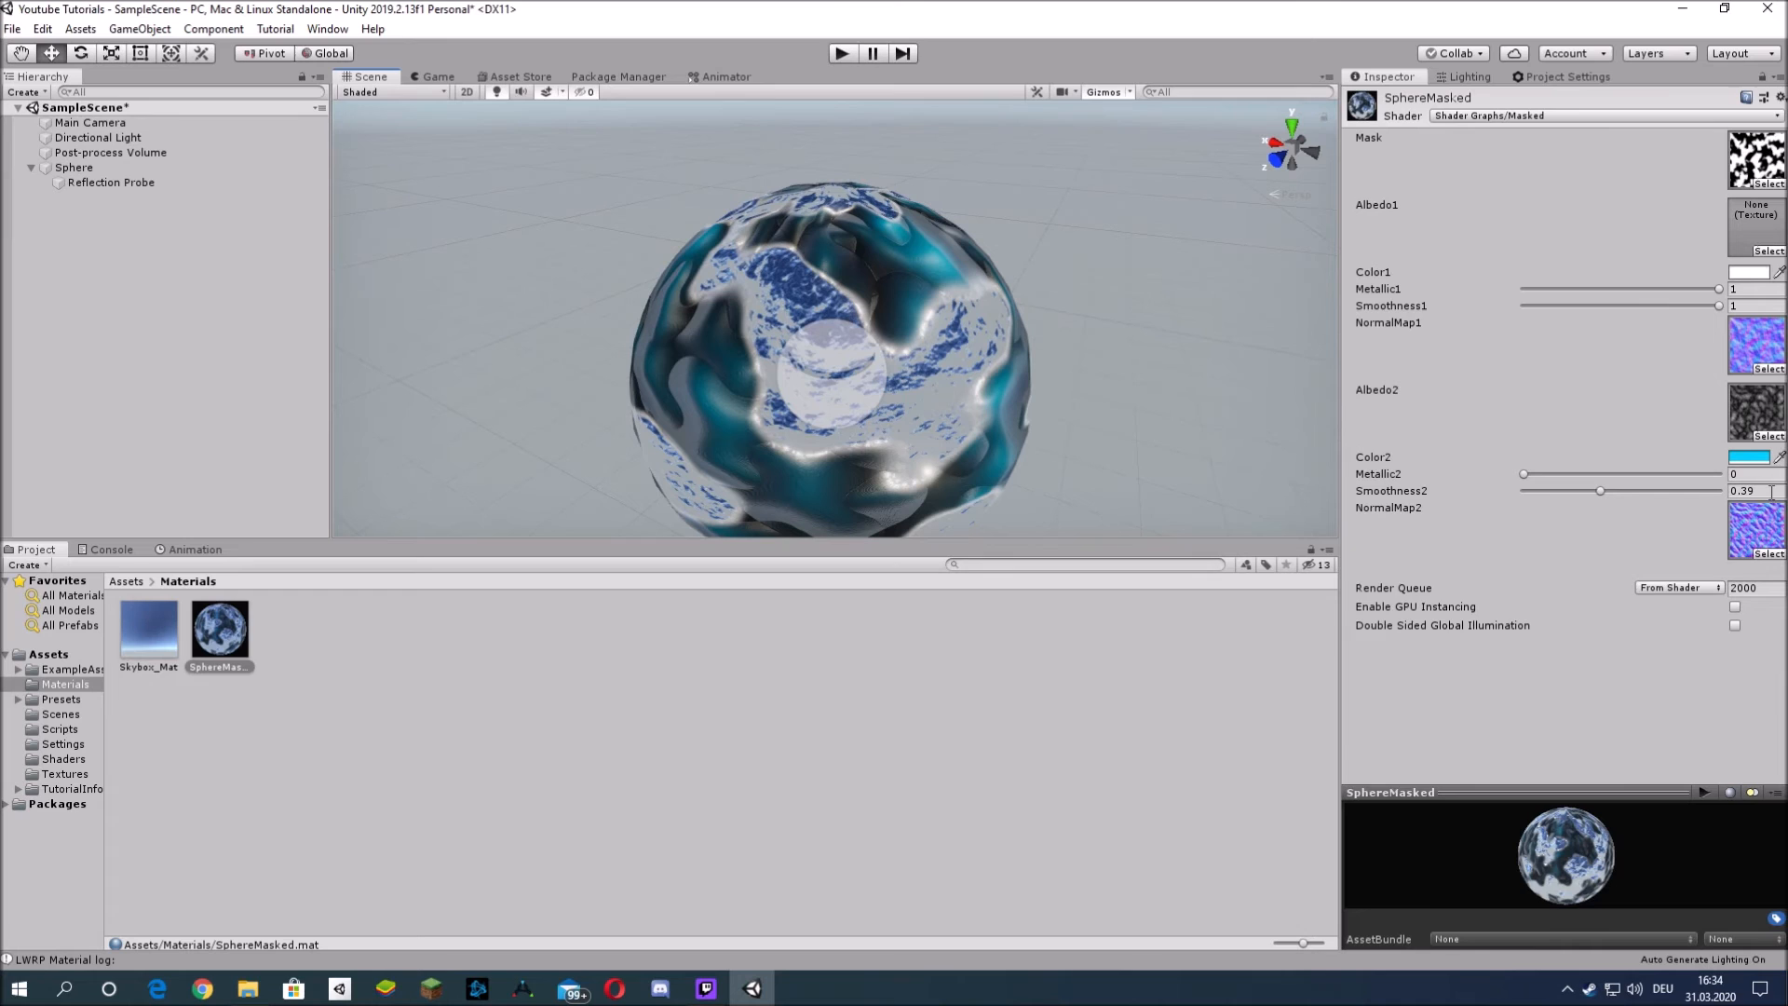
left_click(1769, 437)
double_click(611, 326)
- Lower the material's Smoothness1 to 0 while viewing the sphere from another angle
right_click_drag(1071, 410, 708, 417)
key("w")
key("s")
key("d")
left_click_drag(1734, 306, 1551, 312)
left_click_drag(1741, 311, 1435, 307)
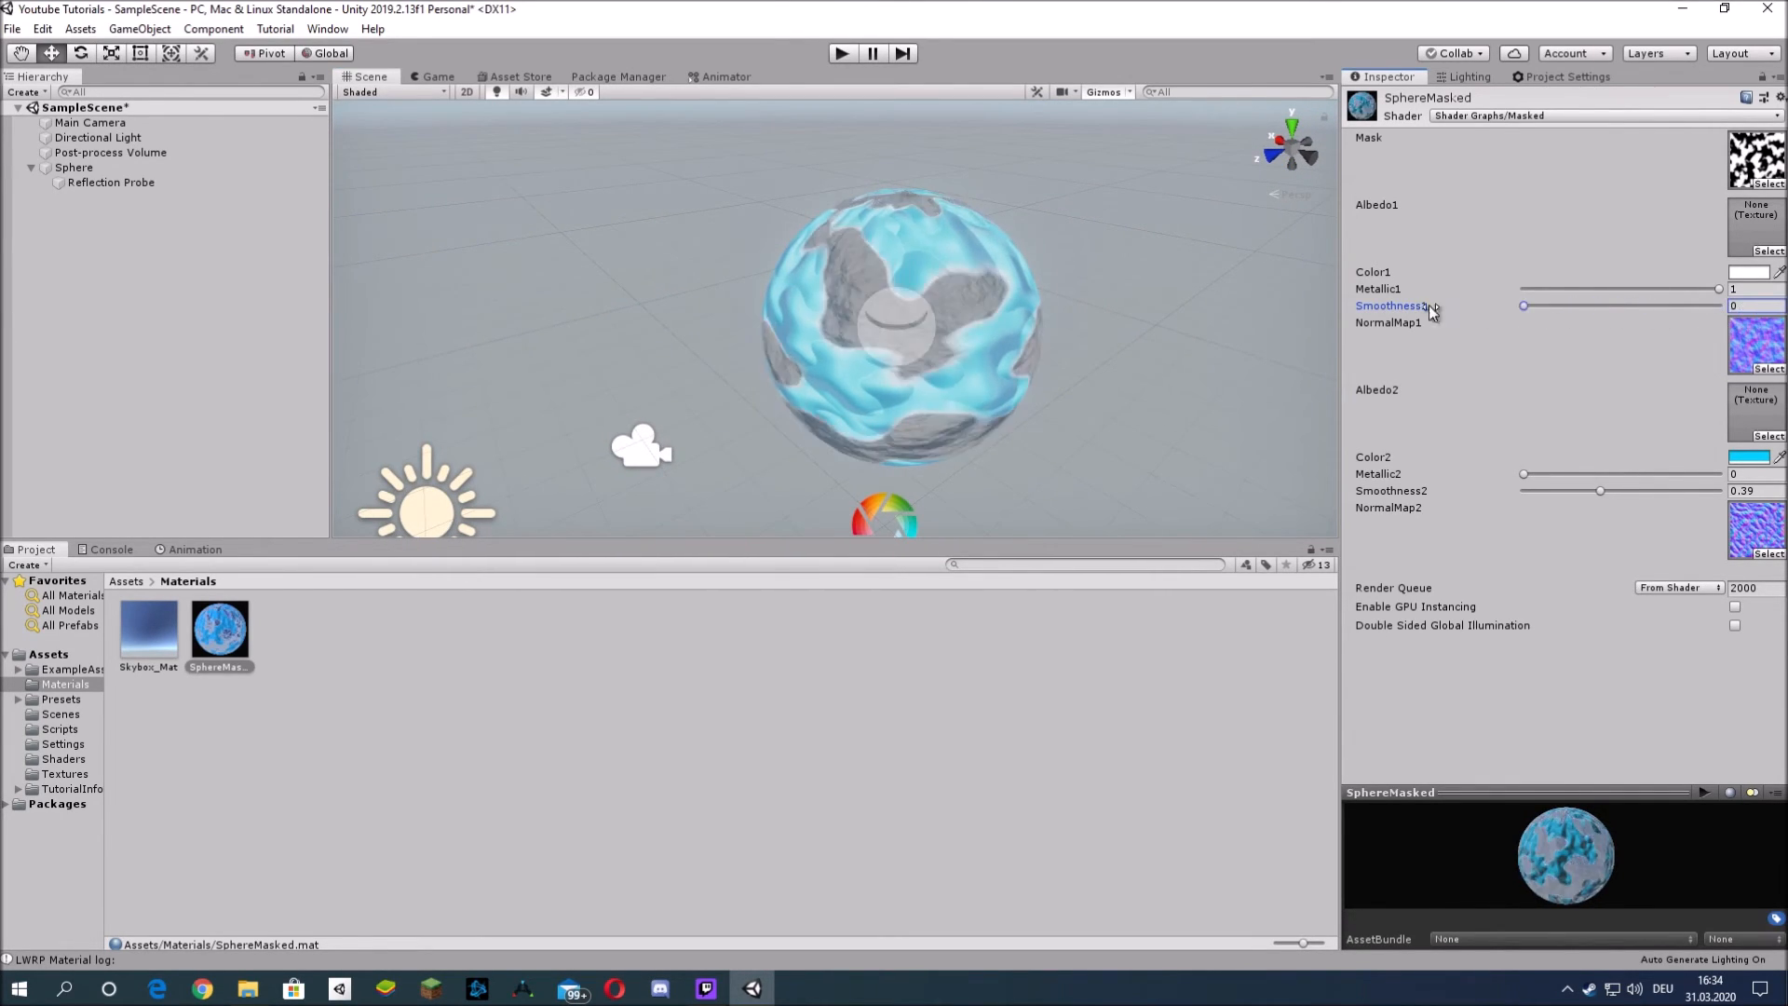
- Lower the material's Metallic1 to its minimum and examine the sphere's surface up close
left_click_drag(1719, 289, 1327, 291)
right_click_drag(1060, 327, 1187, 329)
key("w")
key("s")
right_click_drag(1035, 390, 1039, 396)
key("w")
- Set the material's Metallic1 to 0.827, Smoothness1 to 0.161, Metallic2 to 1 and Smoothness2 to 0.558
left_click_drag(1524, 305, 1721, 306)
left_click_drag(1525, 288, 1685, 290)
right_click_drag(965, 415, 1151, 421)
left_click_drag(1525, 474, 1723, 474)
mouse_move(1601, 491)
left_mouse_down()
mouse_move(1691, 490)
mouse_move(1634, 490)
left_mouse_up()
left_click_drag(1712, 306, 1553, 310)
left_click_drag(938, 459, 769, 449, "alt")
scroll(433, 442, "up", 5, "alt")
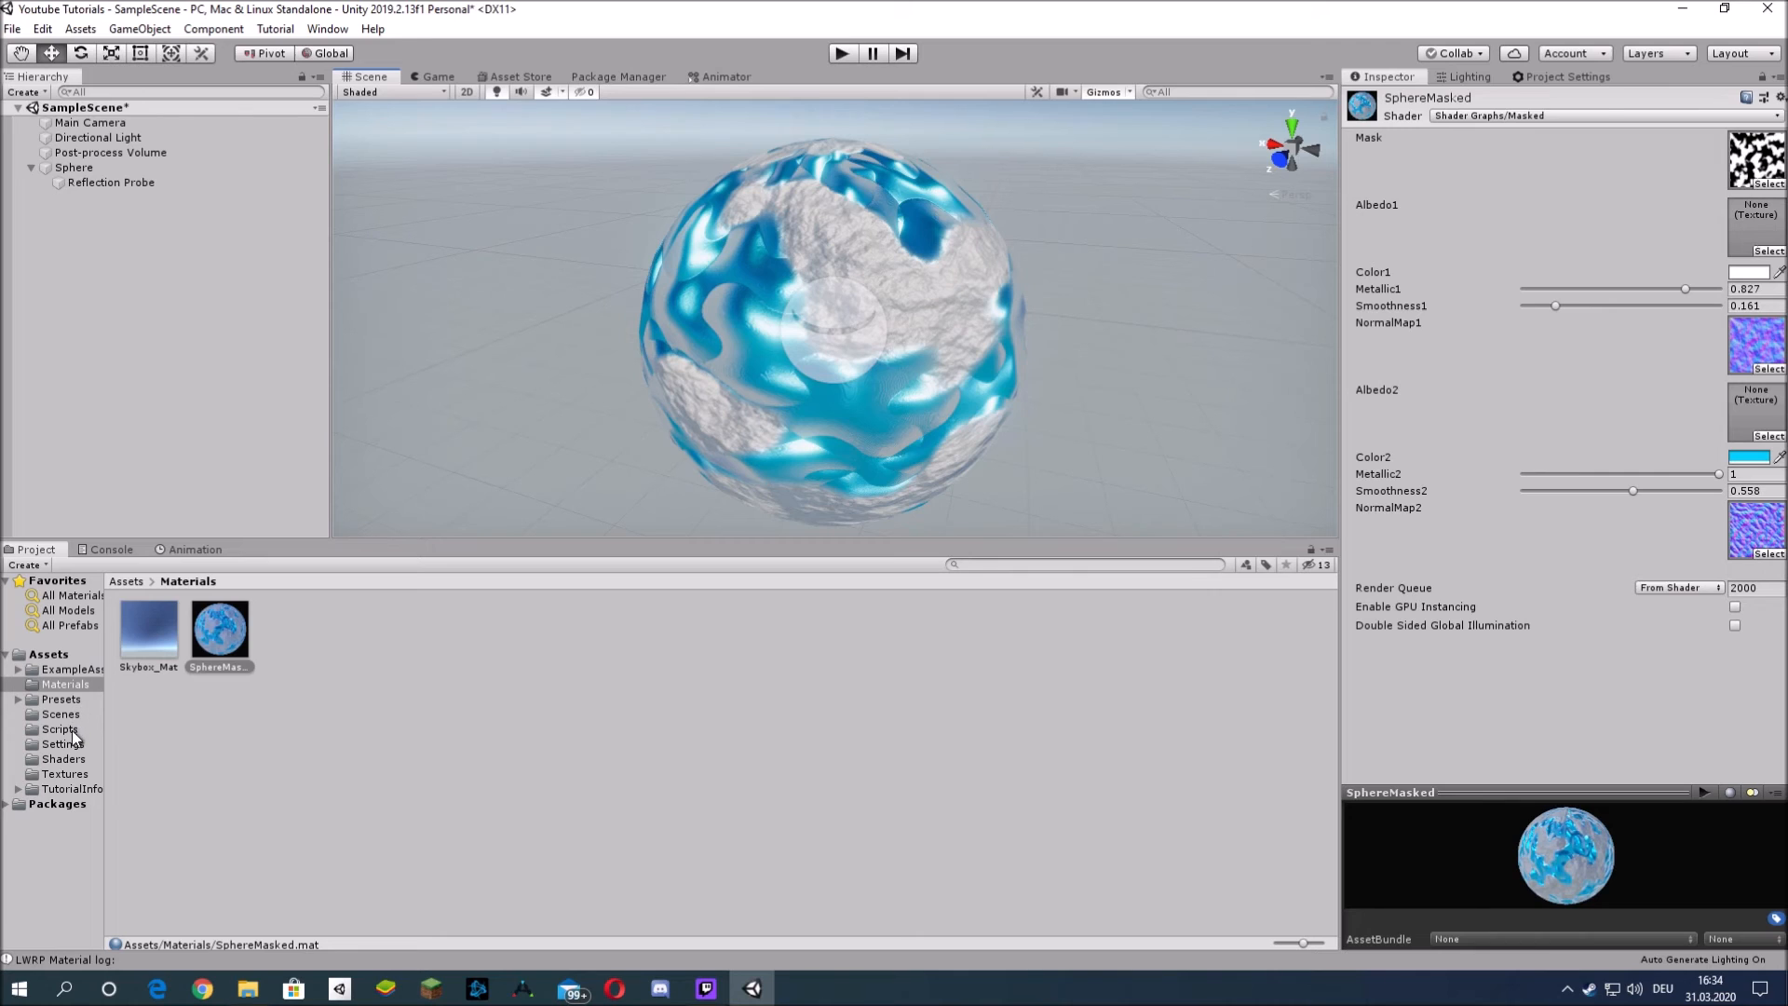
- Reopen the Masked shader graph and move both Normal Strength nodes closer to their normal map samplers
left_click(63, 759)
double_click(151, 635)
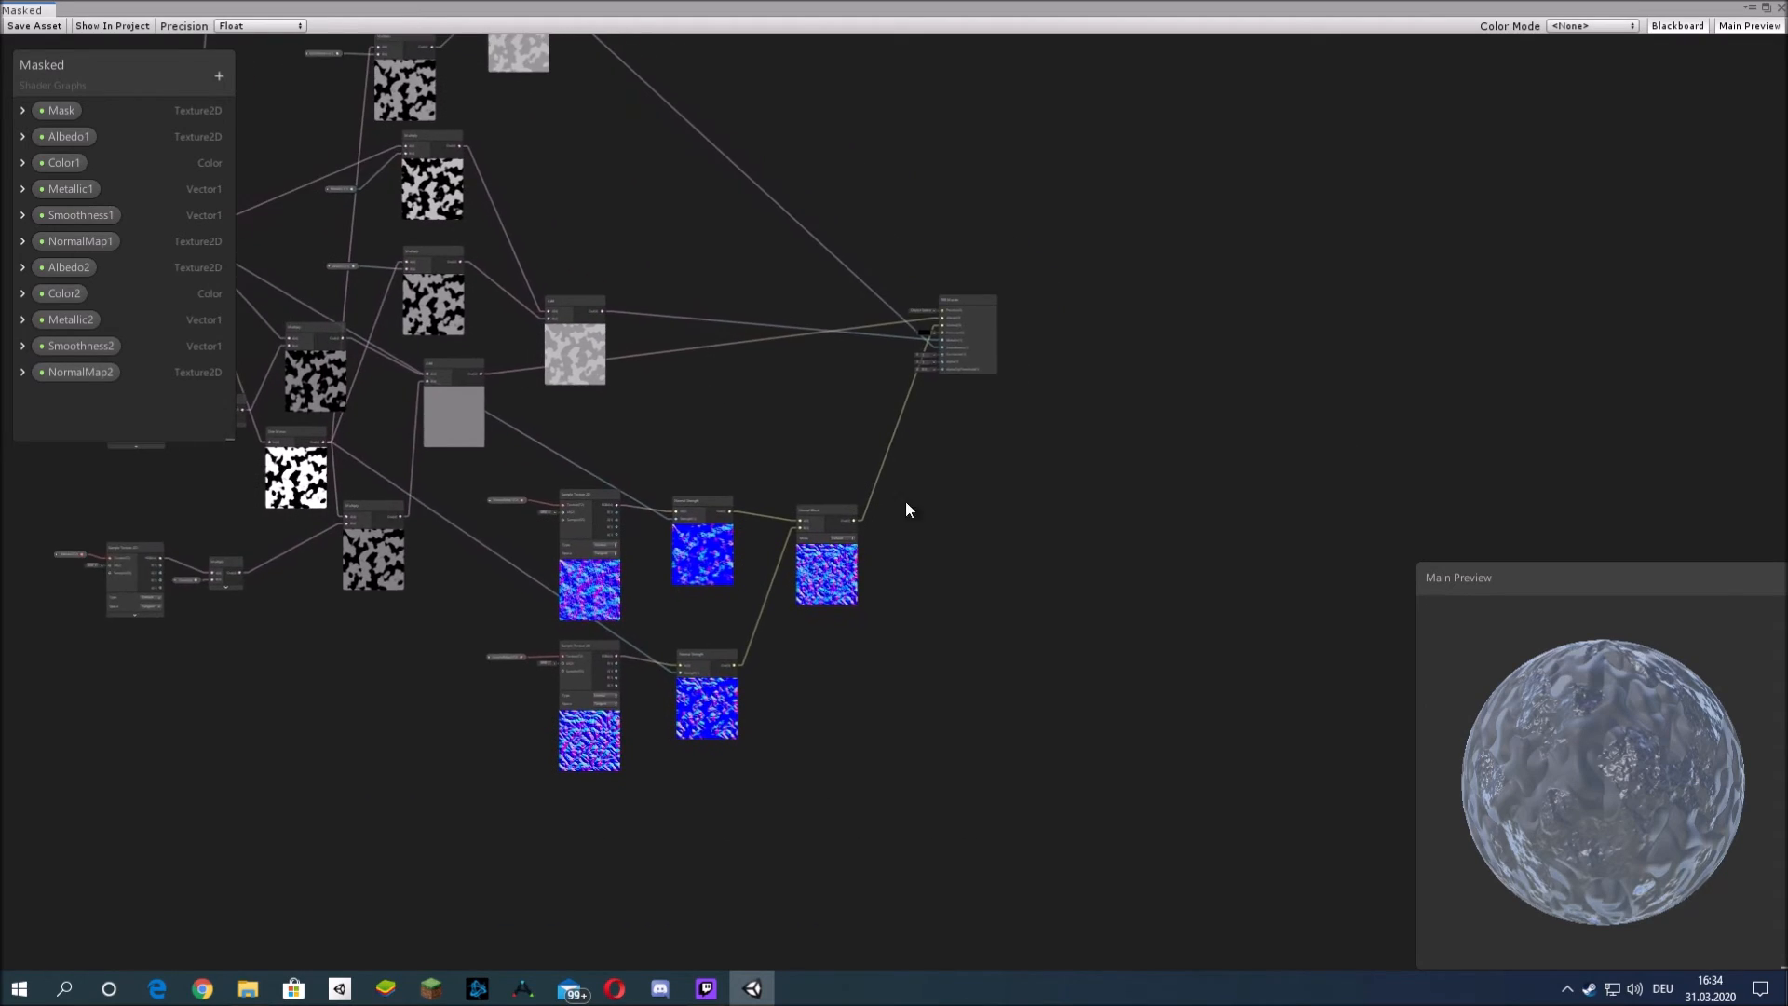
scroll(1004, 500, "up", 4)
middle_click_drag(1004, 500, 1248, 348)
middle_click_drag(708, 283, 839, 297)
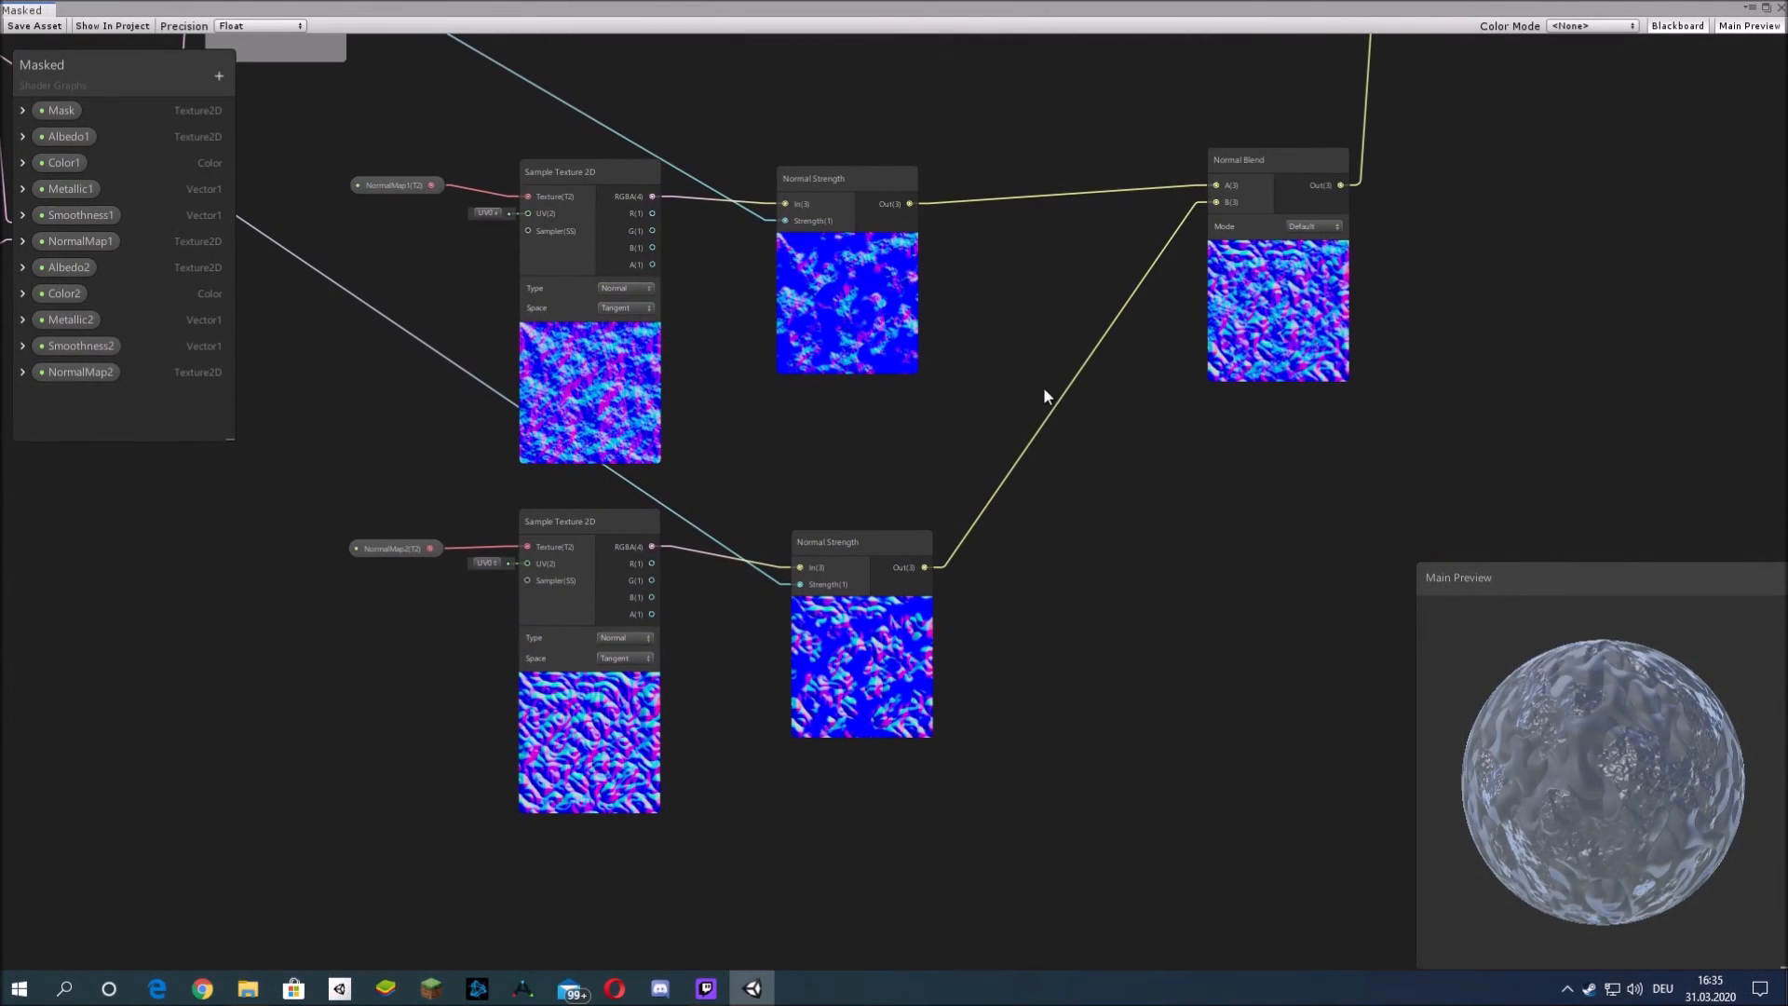
middle_click_drag(1043, 388, 898, 395)
left_click_drag(791, 404, 725, 404)
left_click_drag(769, 735, 686, 735)
right_click(838, 417)
left_click(917, 416)
type("normal")
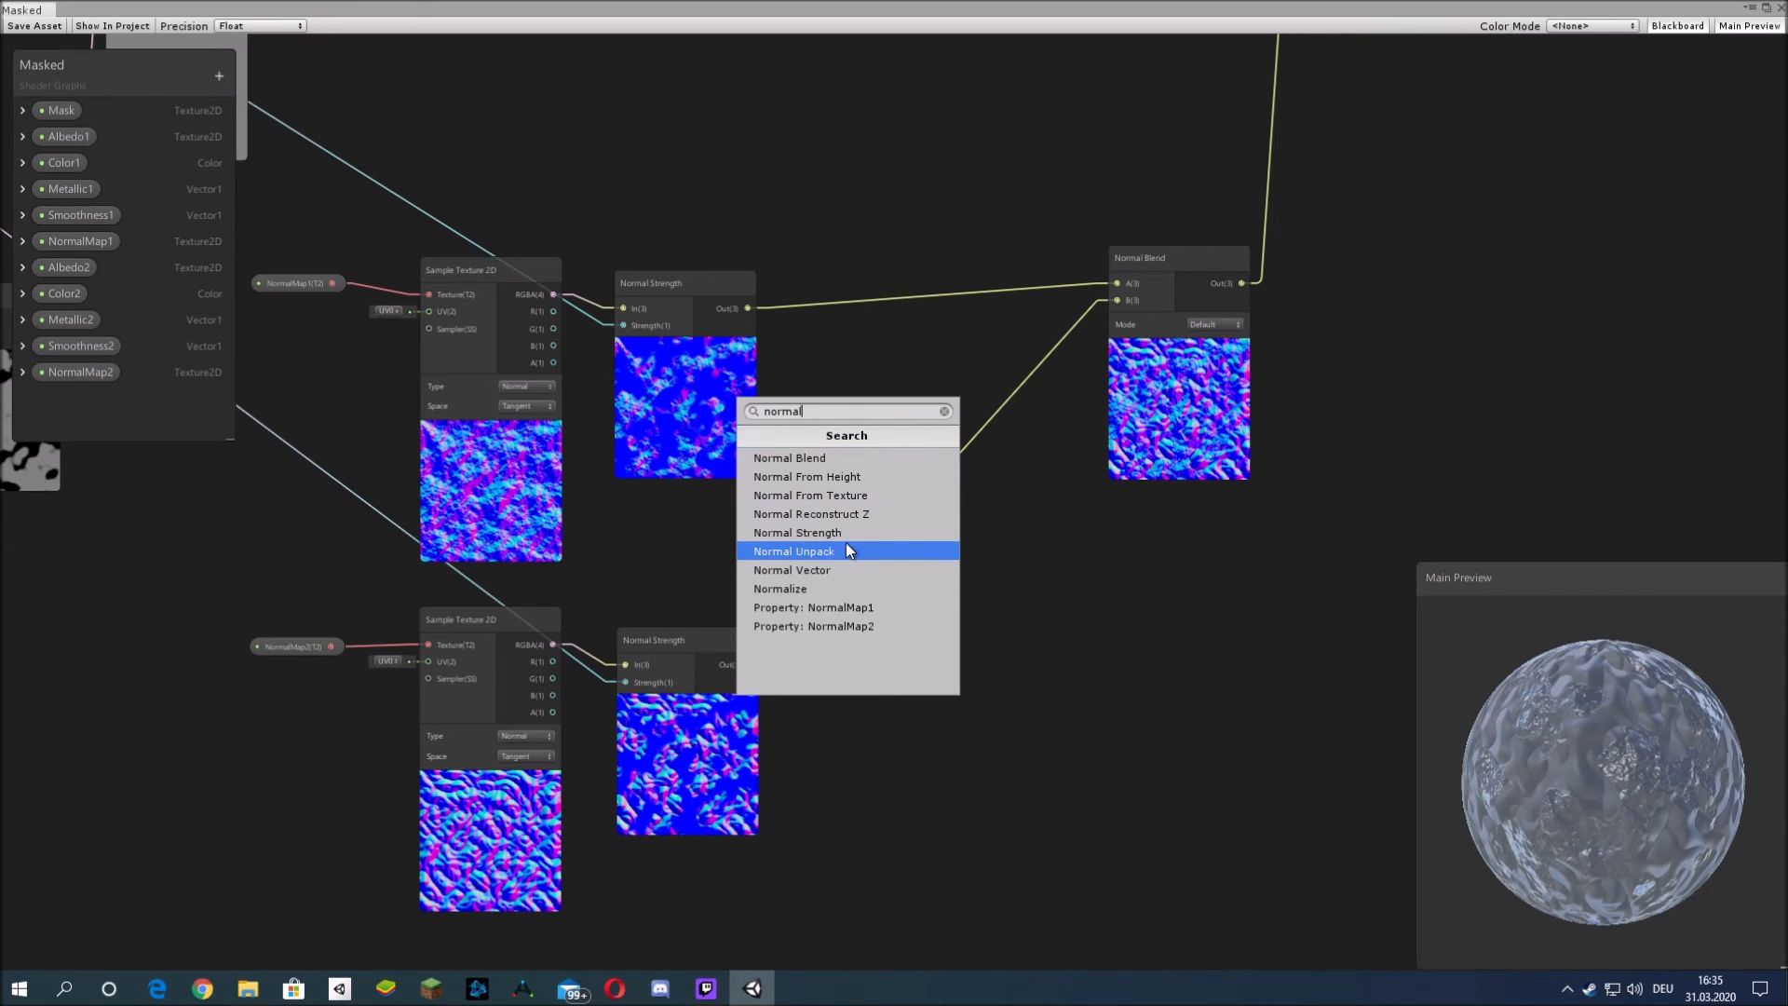
left_click(845, 549)
right_click(922, 443)
left_click(941, 568)
- Add another Normal Strength node and place it between NormalMap1's existing Normal Strength node and the Normal Blend node
right_click(852, 415)
left_click(919, 423)
type("normal")
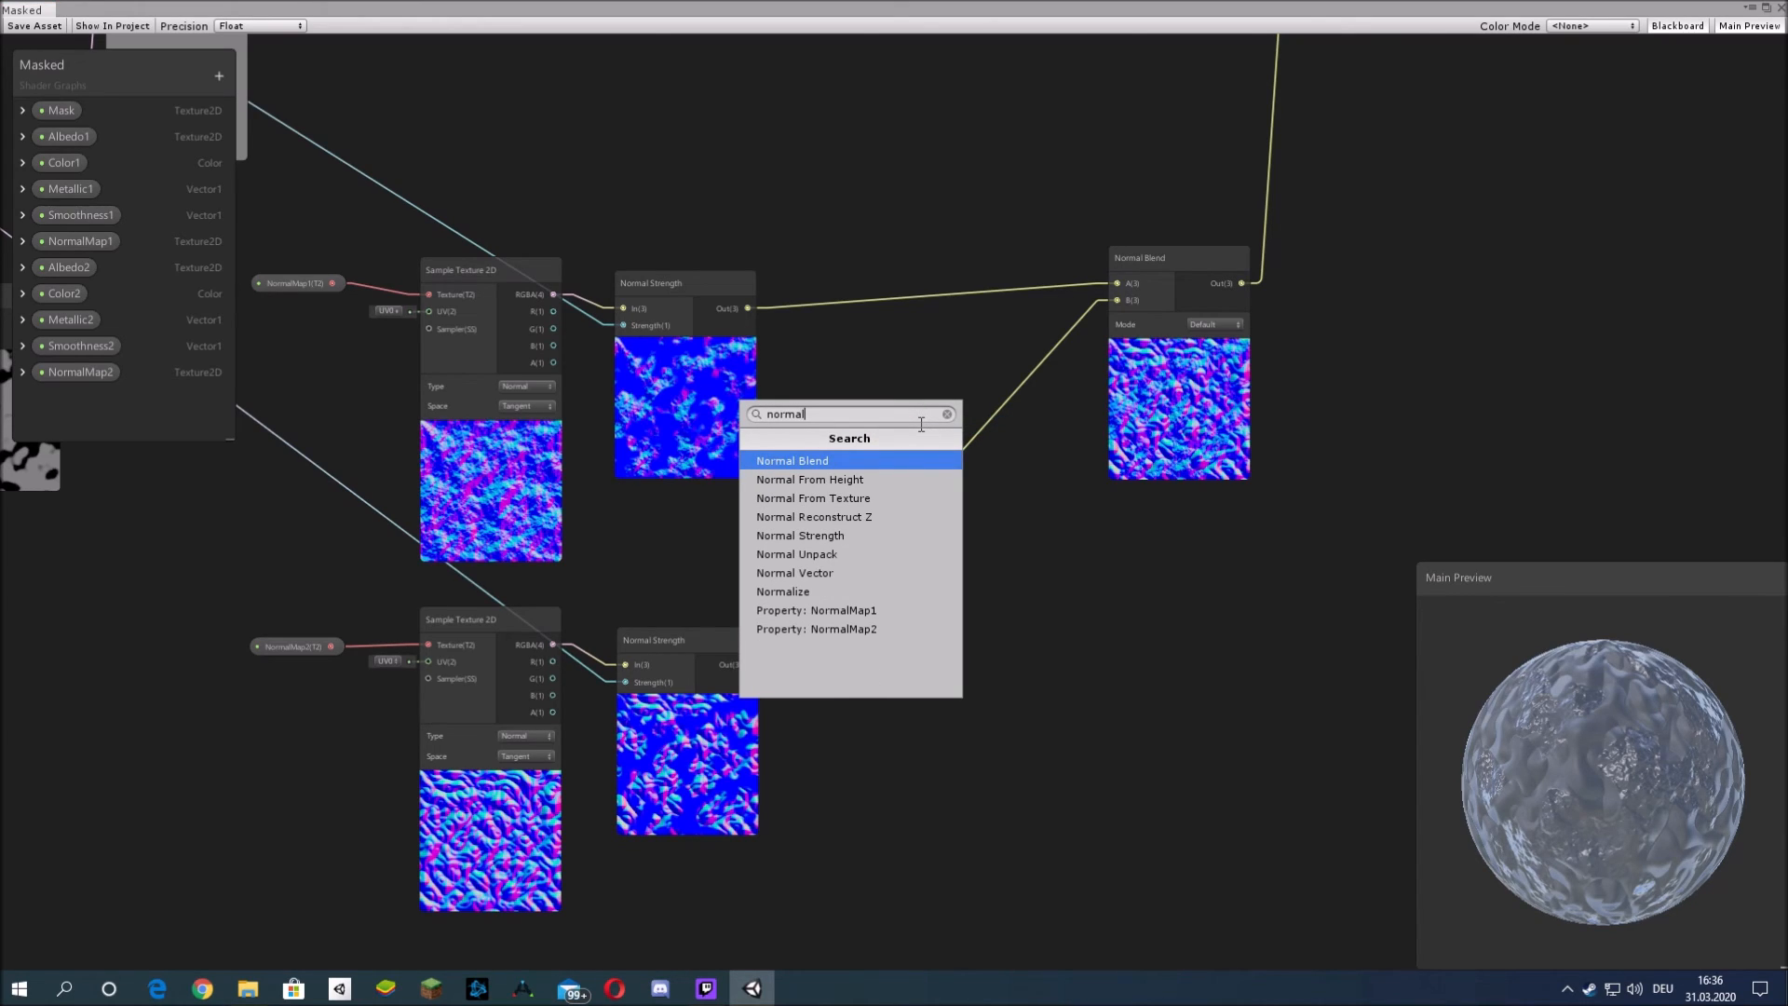
left_click(875, 535)
left_click_drag(937, 438, 927, 302)
- Wire the new Normal Strength node between NormalMap1's masked strength output and the Normal Blend's A input, and tidy their positions
left_click_drag(748, 308, 862, 329)
left_click_drag(987, 330, 1117, 283)
left_click_drag(1152, 410, 1161, 462)
left_click_drag(954, 406, 963, 389)
left_click(1025, 368)
- Add a Vector1 property named NormalStrength1 to the blackboard, then close the graph and save its changes
left_click(219, 76)
left_click(278, 93)
type("NormalStrength1")
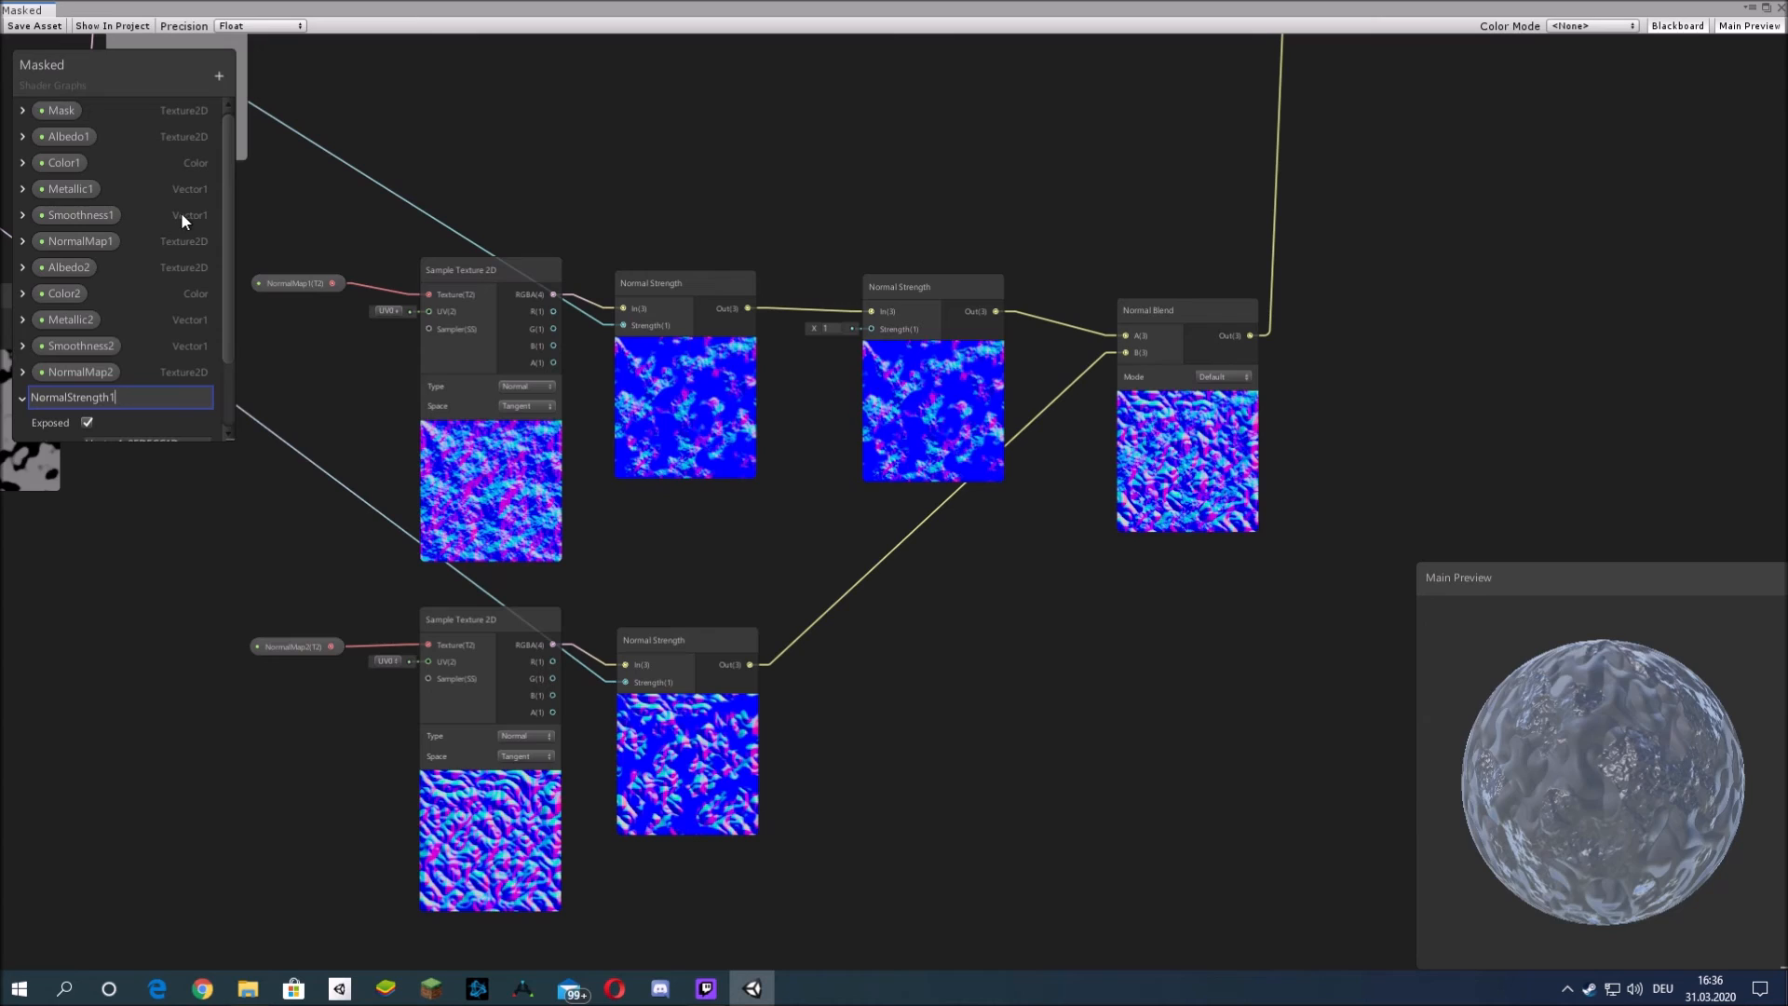
key("Return")
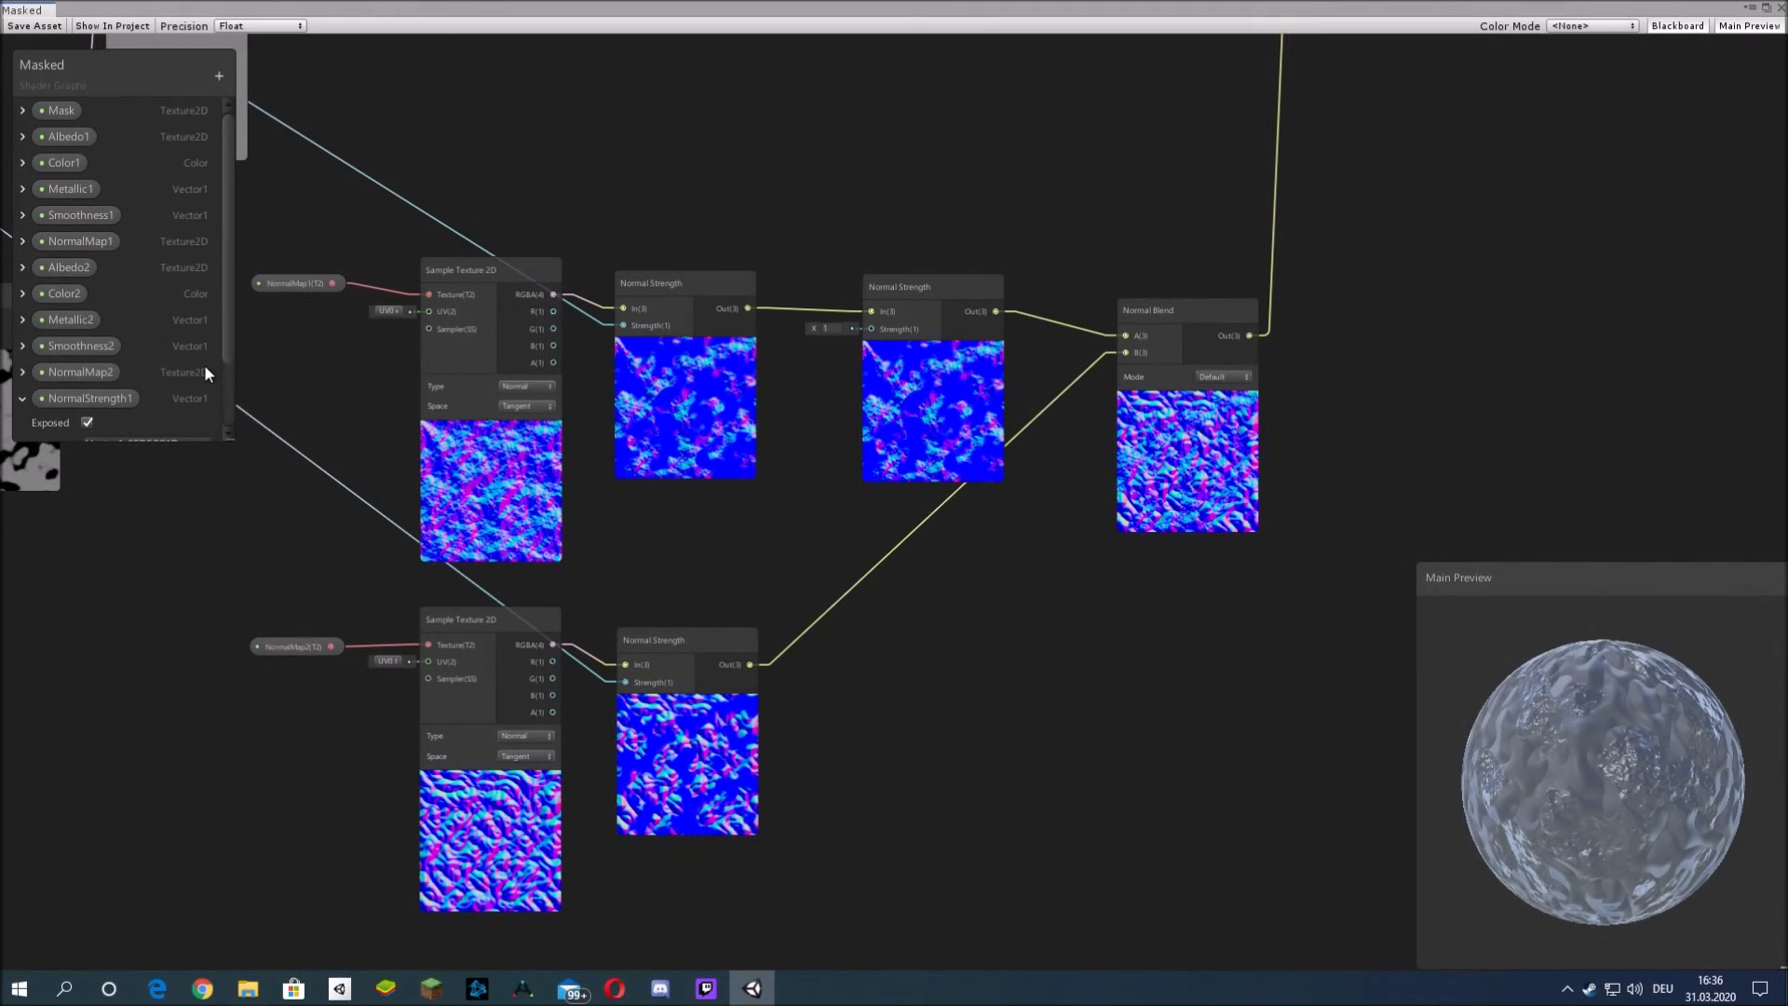
left_click(1783, 7)
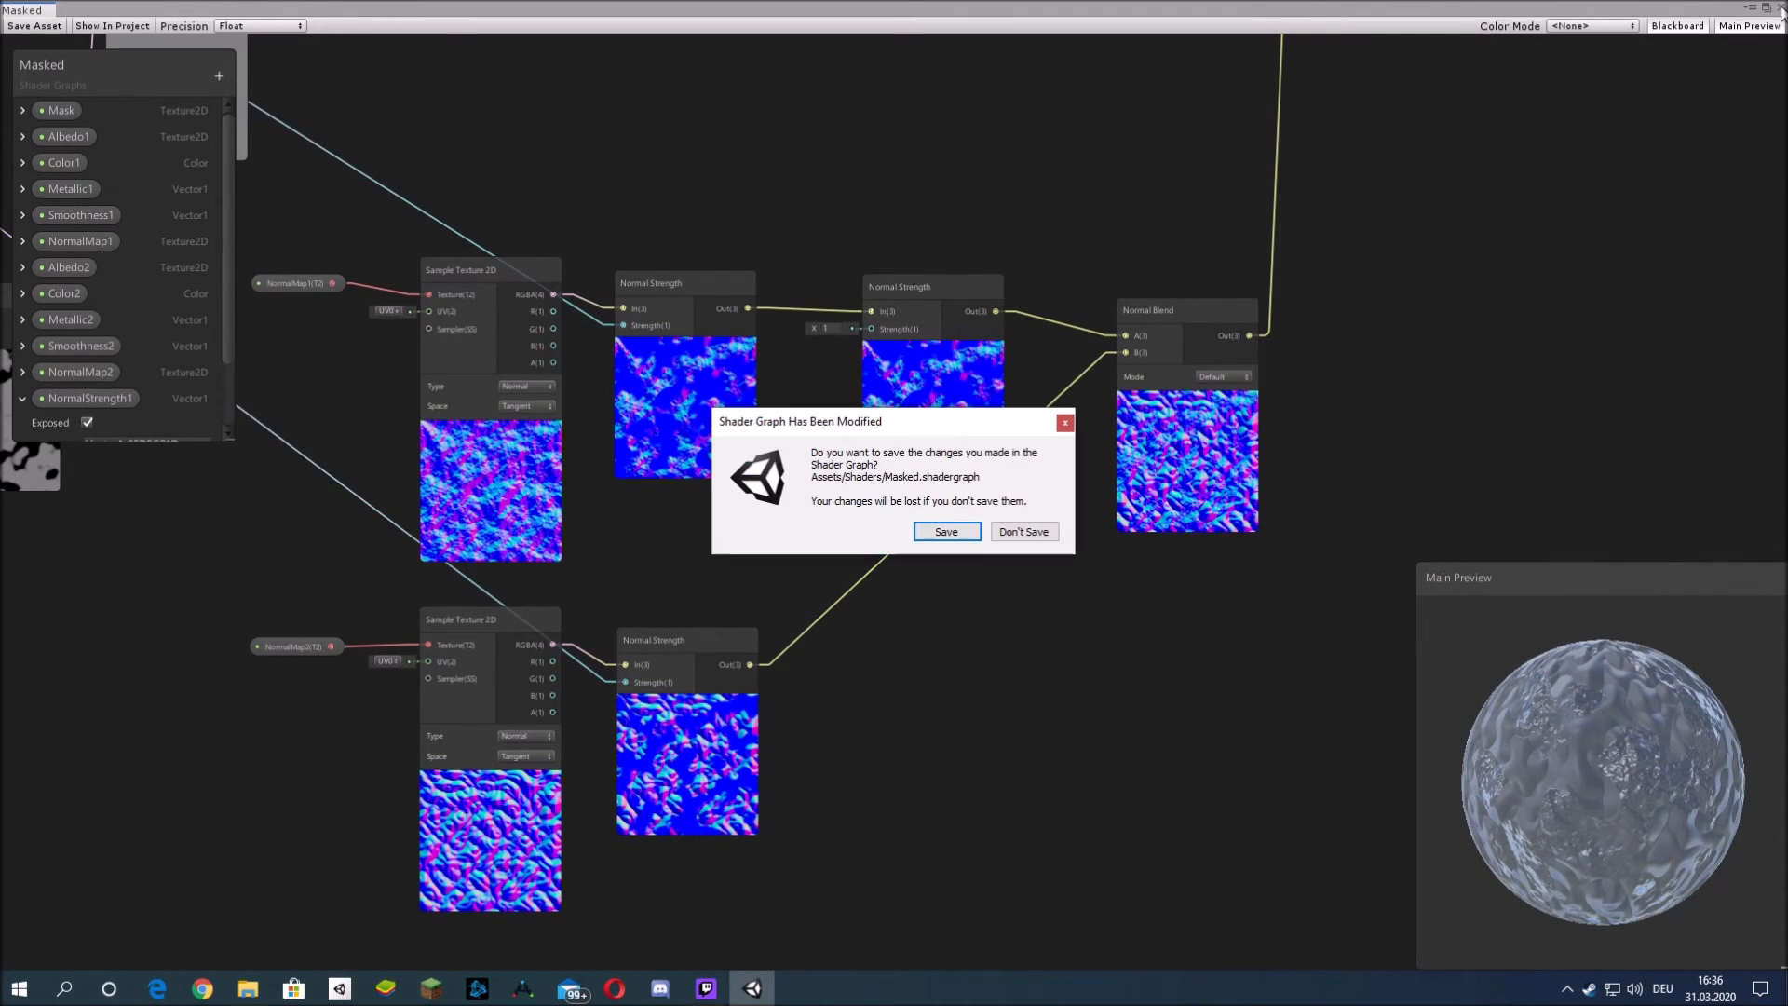
left_click(945, 532)
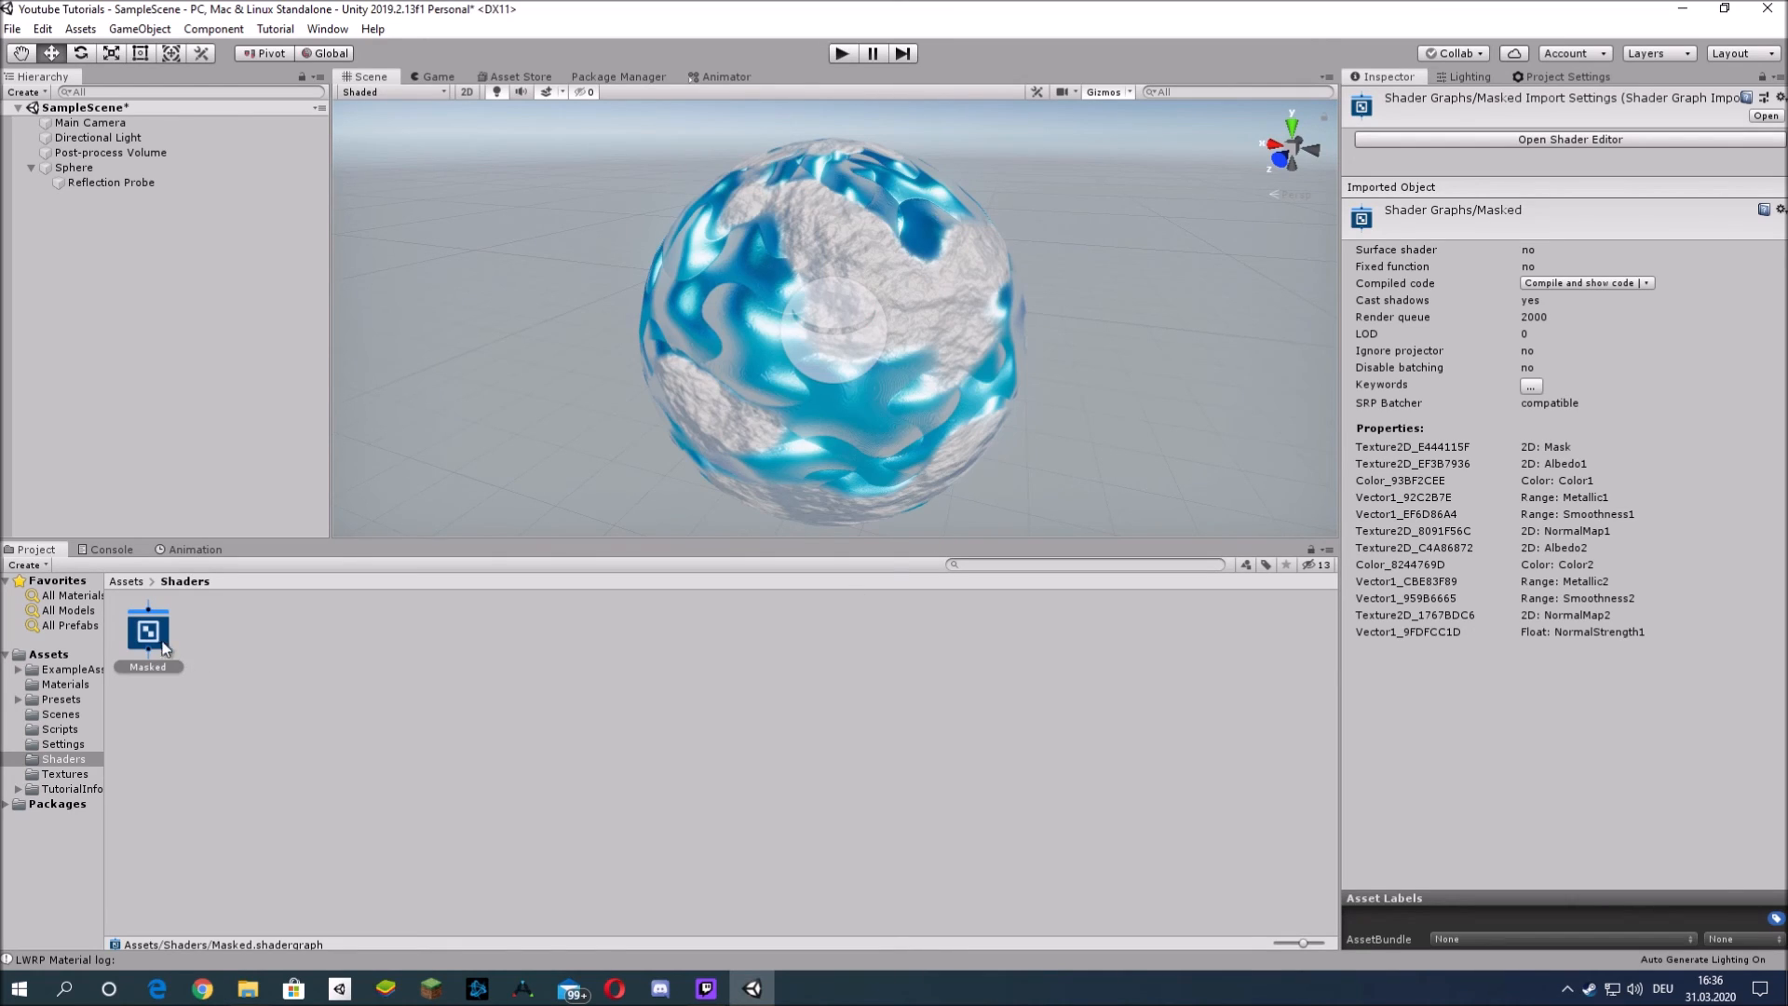
- Reopen the Masked shader graph and collapse the NormalStrength1 property's settings
double_click(164, 649)
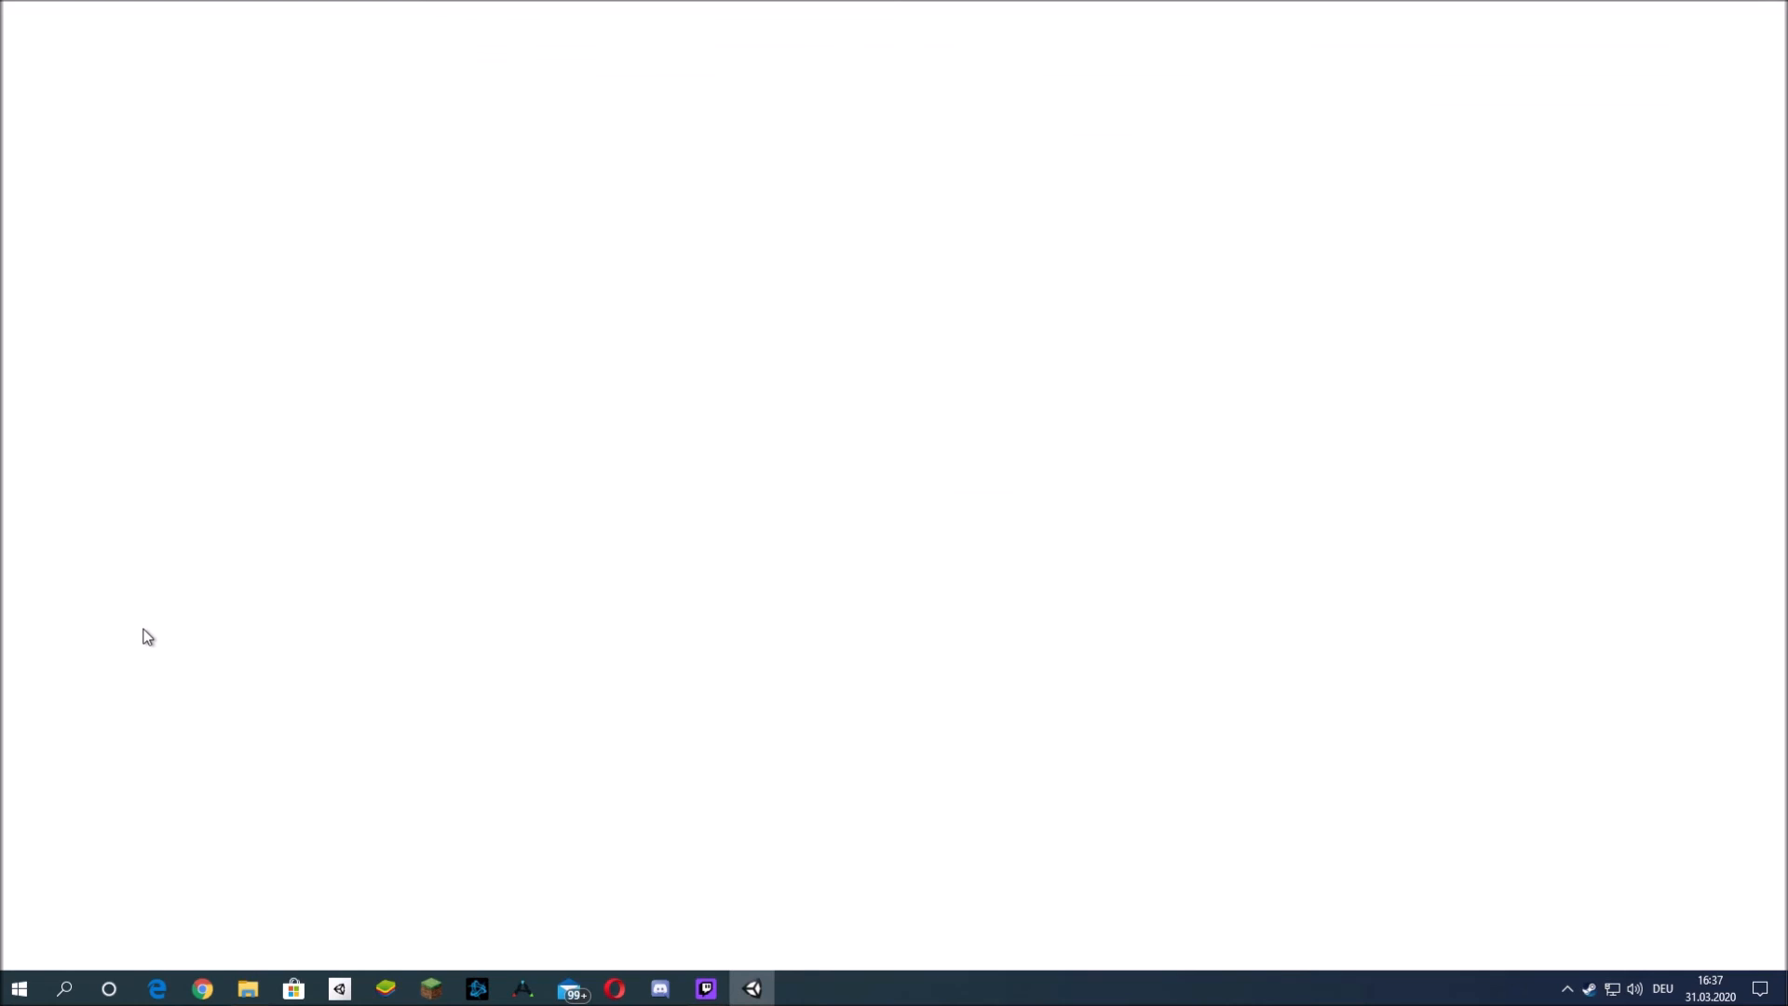
middle_click_drag(947, 411, 985, 326)
scroll(199, 393, "down", 3)
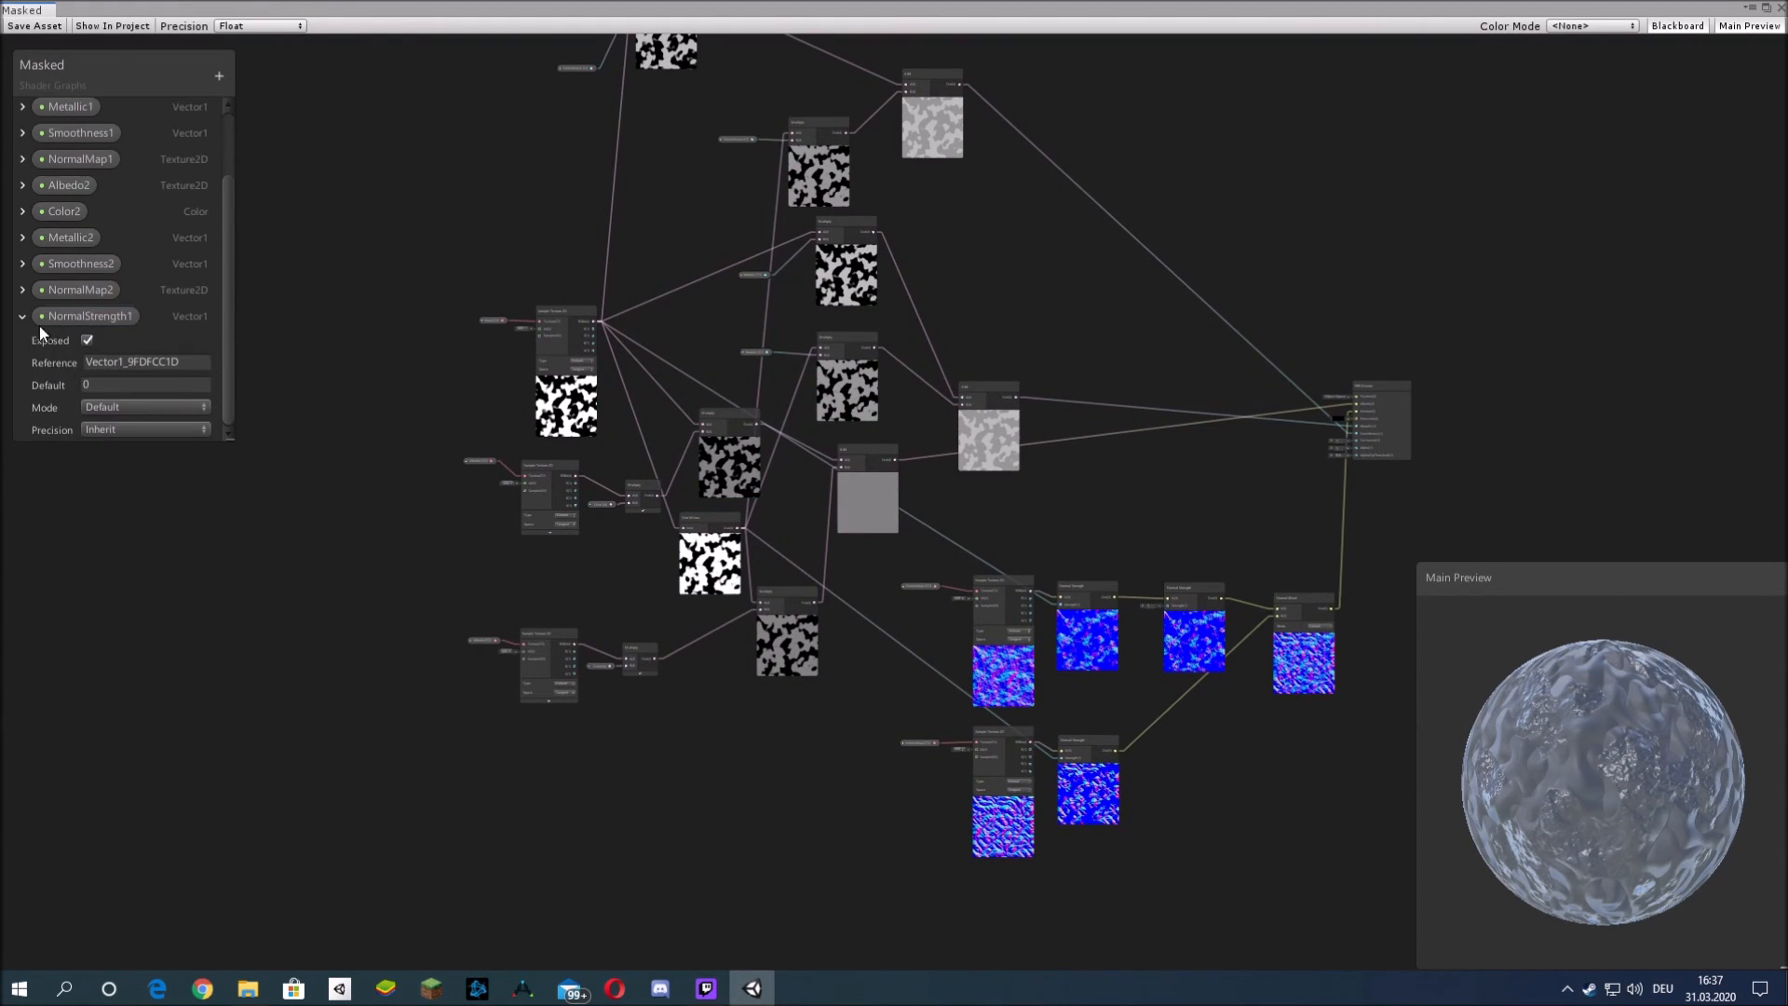
left_click(23, 316)
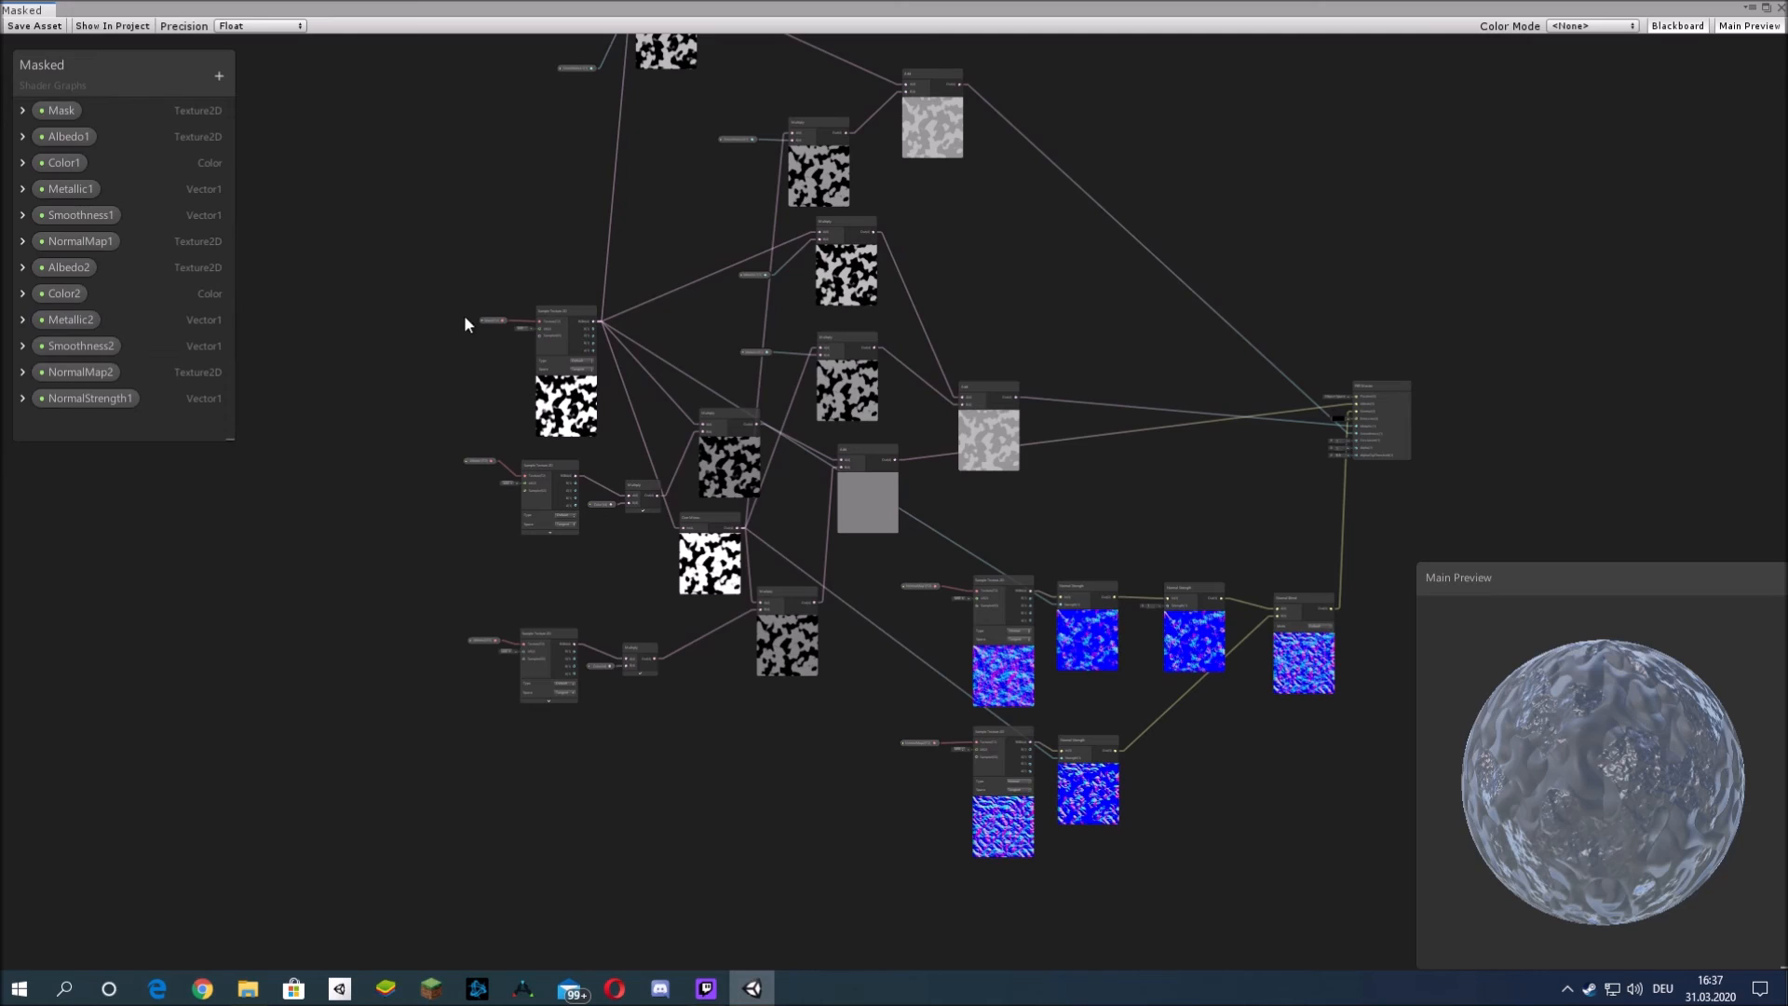
- Add a Vector1 property named NormalStrength2 to the blackboard, then close the graph and save its changes
left_click(218, 77)
left_click(315, 93)
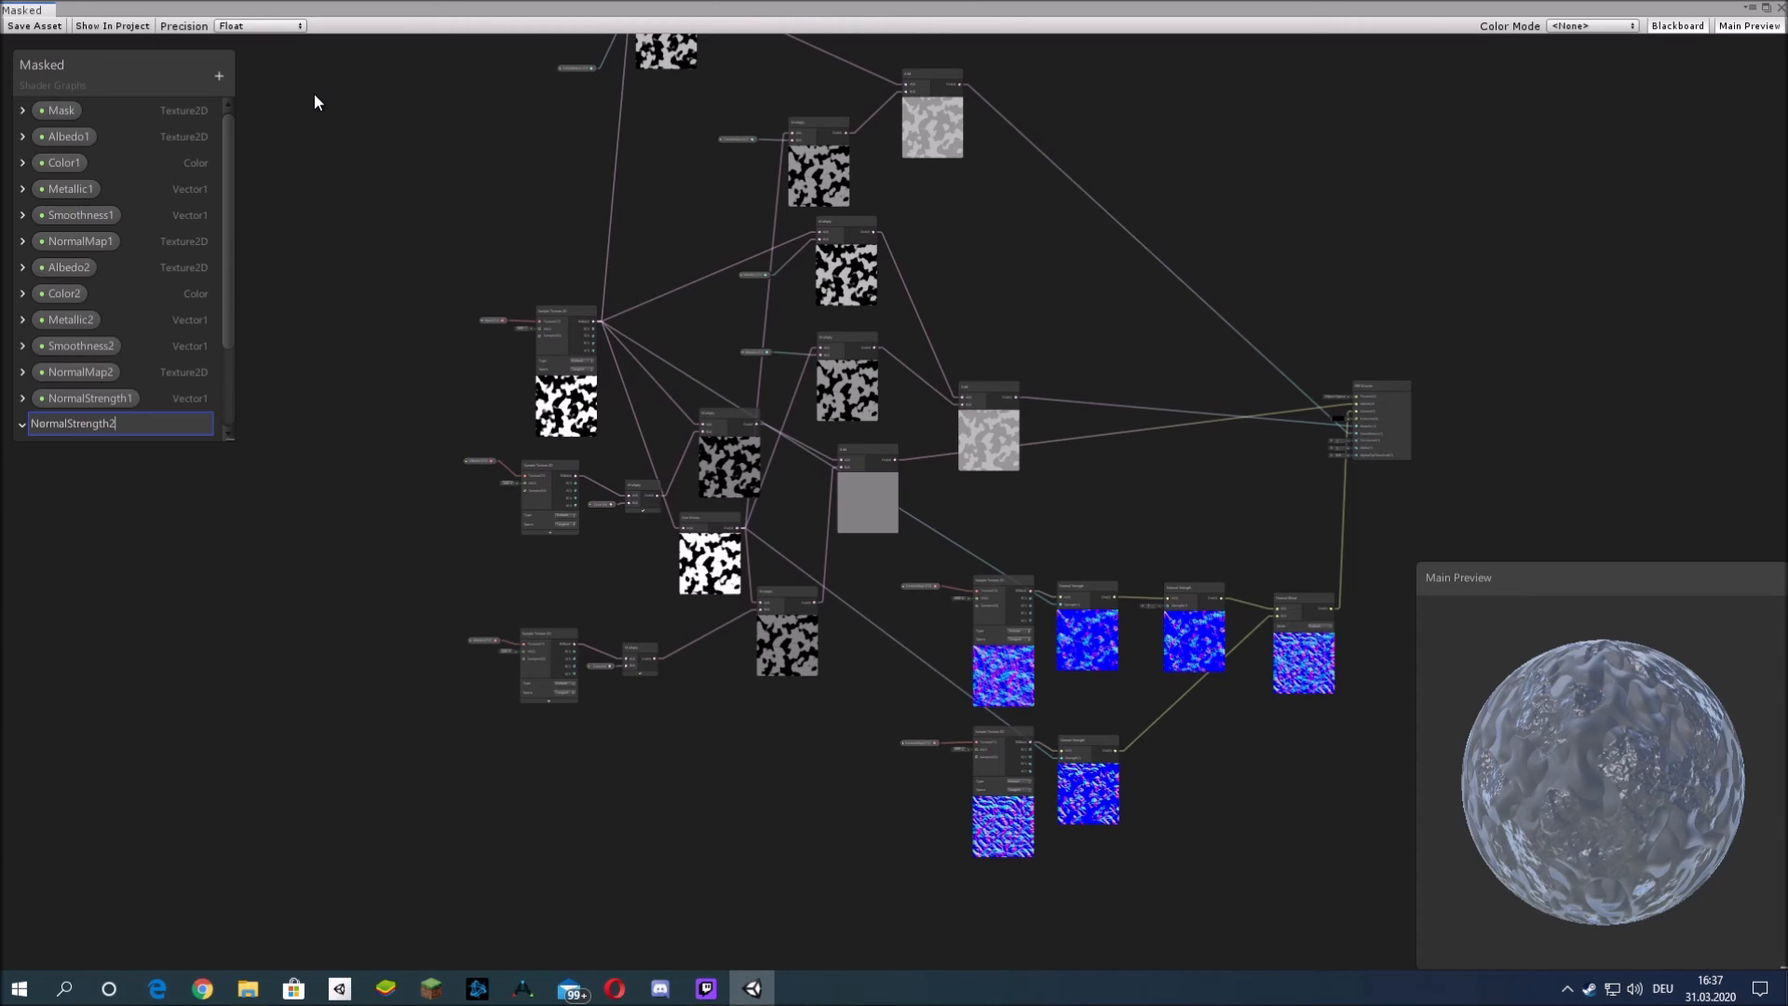
left_click(335, 281)
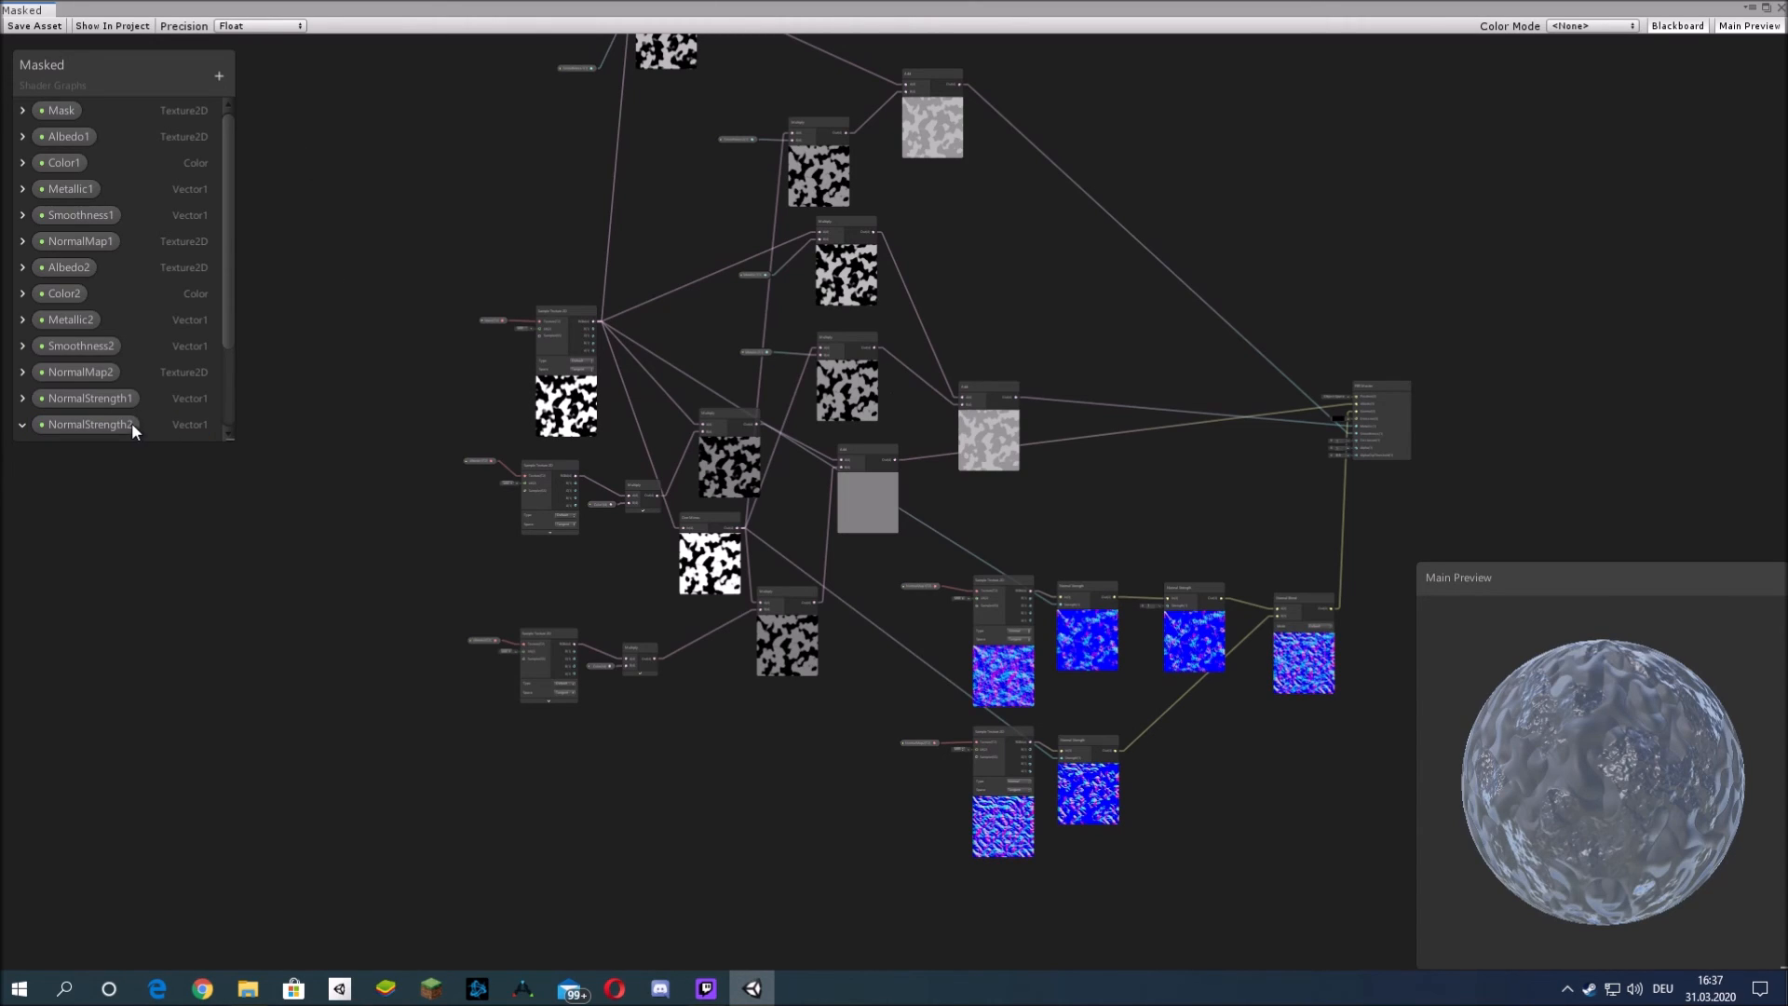
left_click(1782, 7)
left_click(939, 527)
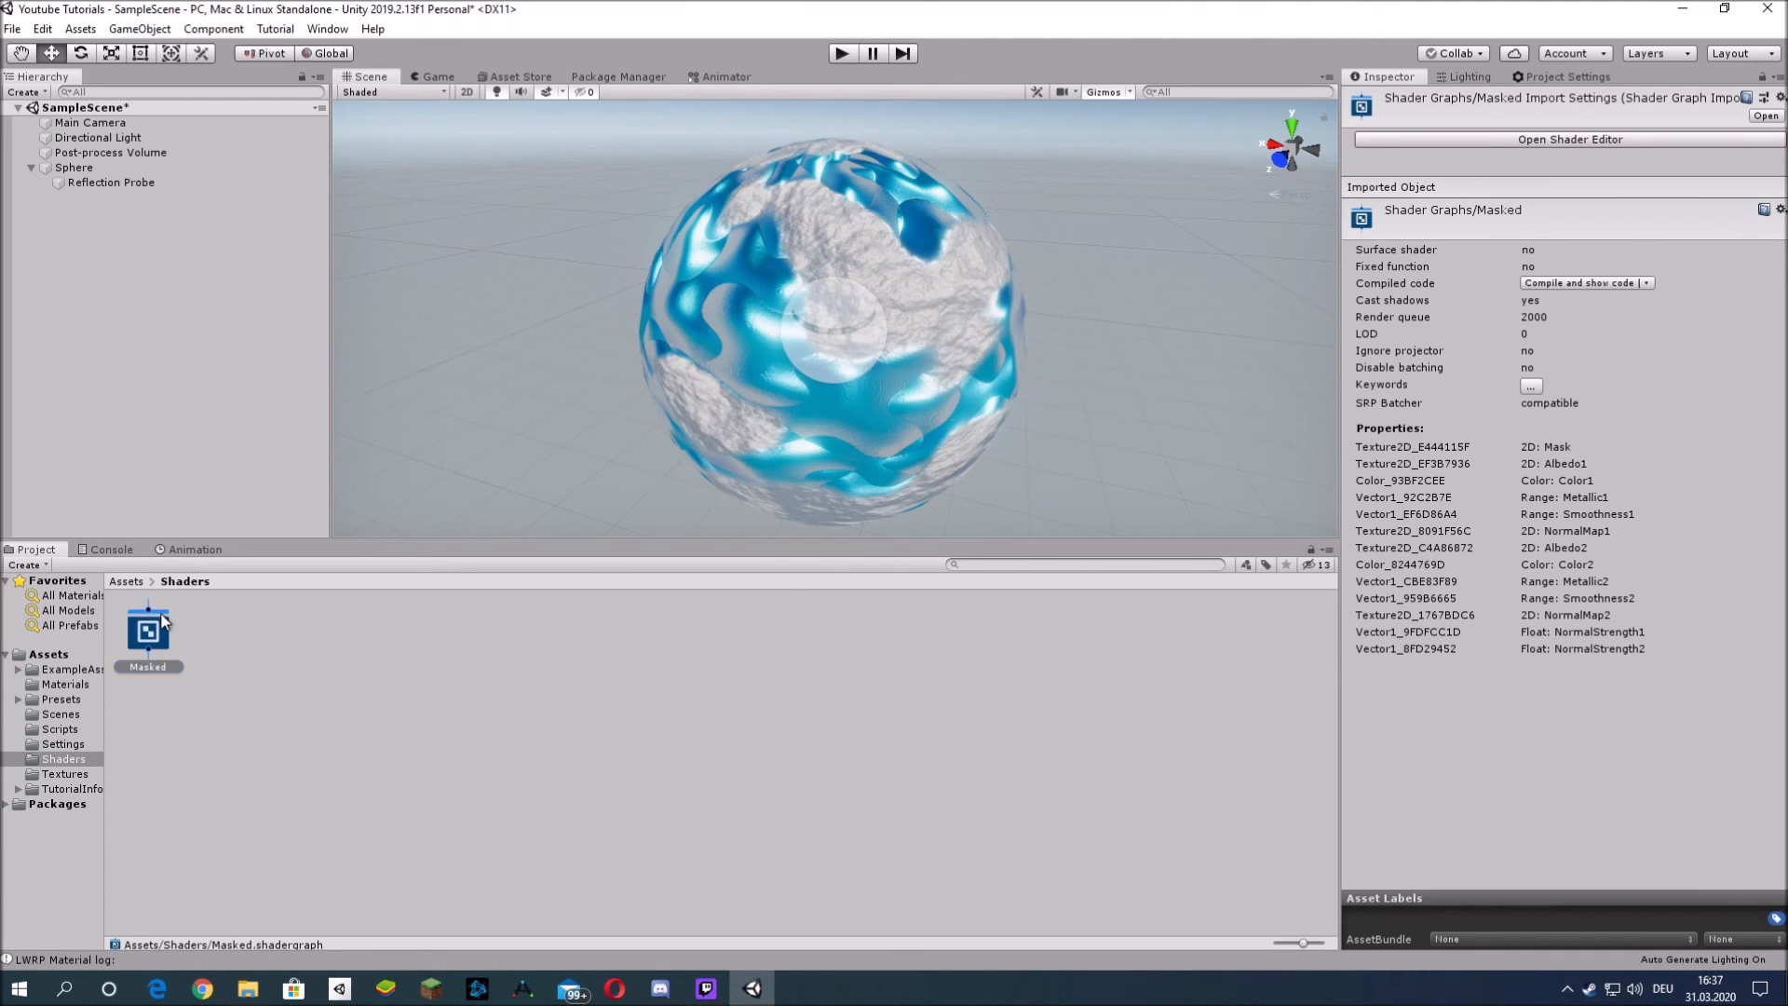
- Reopen the Masked graph, move the NormalStrength1 property directly below NormalMap1, and collapse NormalStrength2's settings
double_click(149, 633)
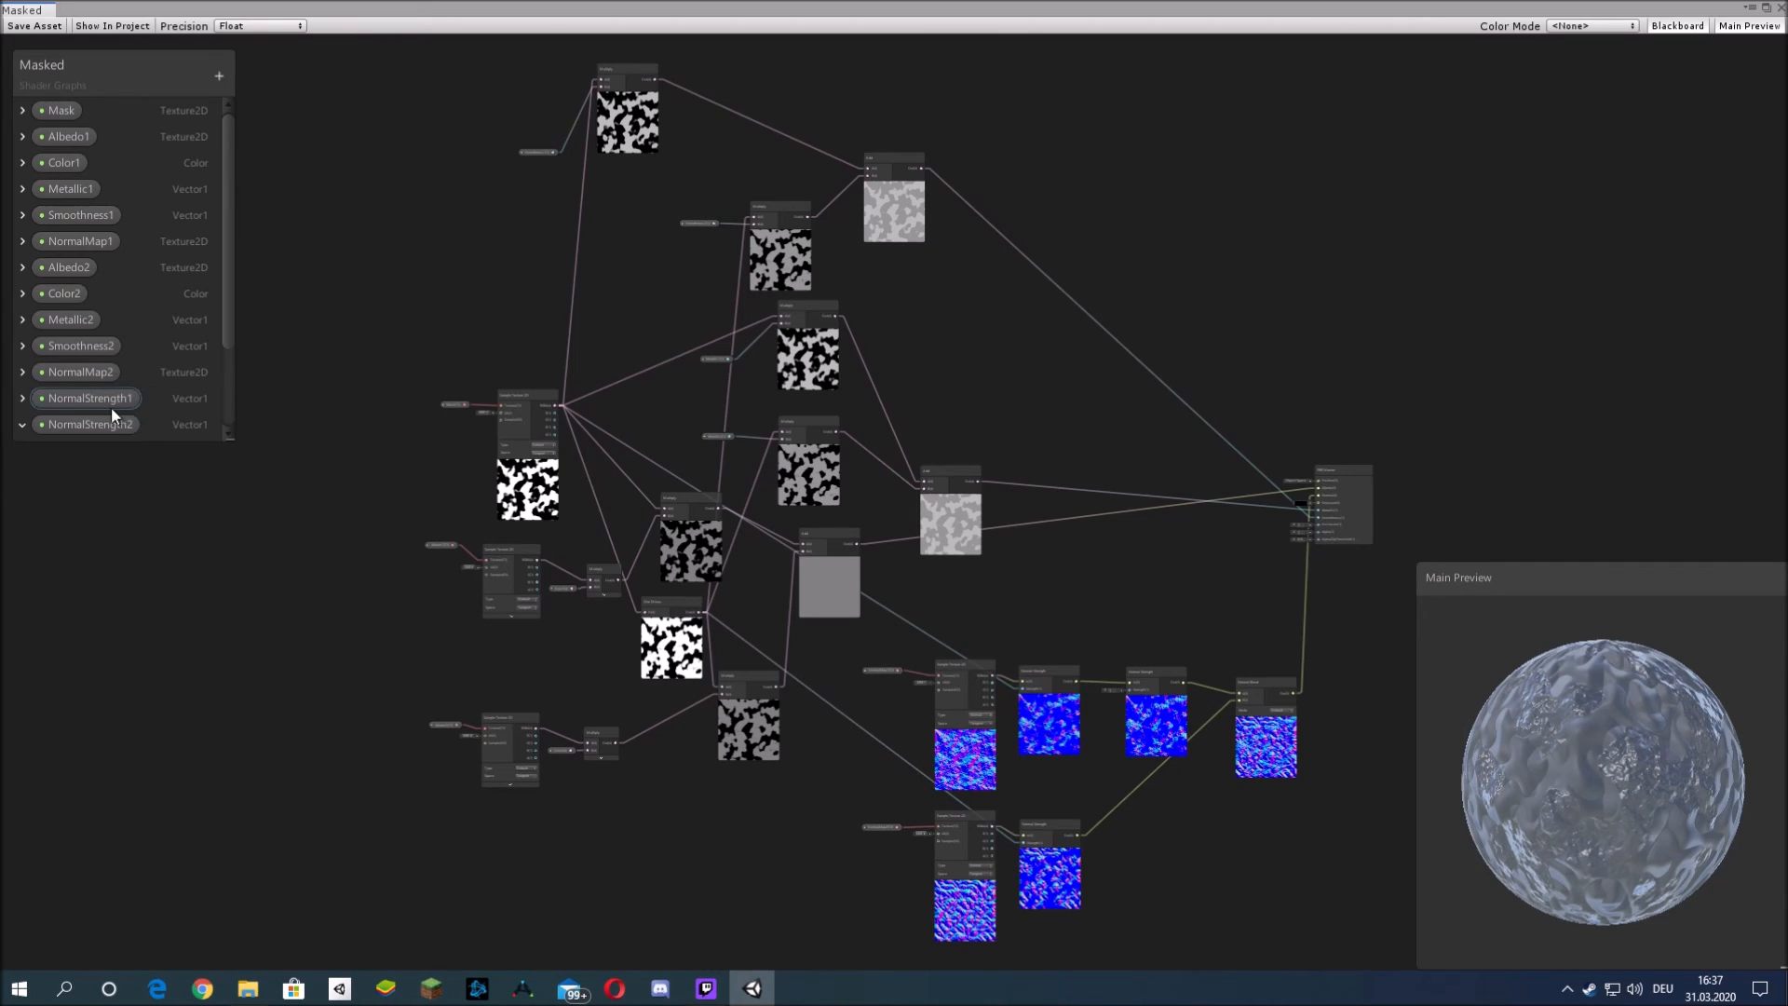
mouse_move(123, 255)
left_mouse_down()
mouse_move(108, 206)
mouse_move(105, 248)
left_mouse_up()
scroll(108, 371, "down", 3)
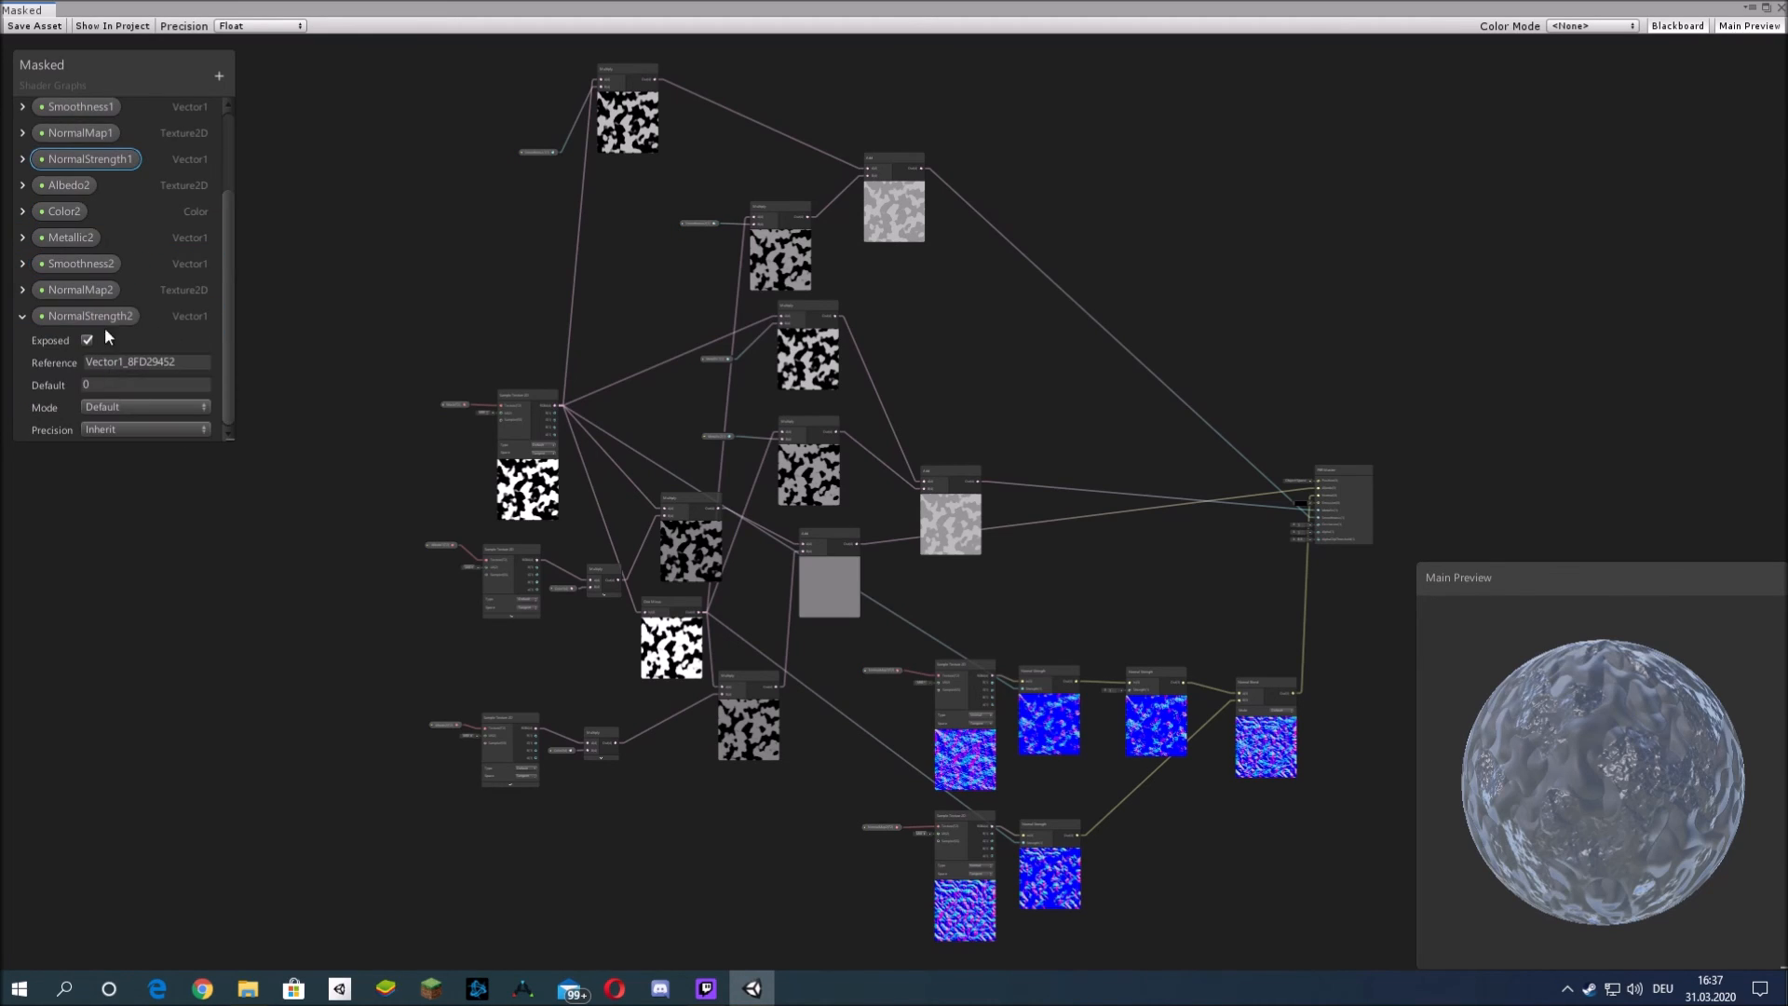
left_click(23, 317)
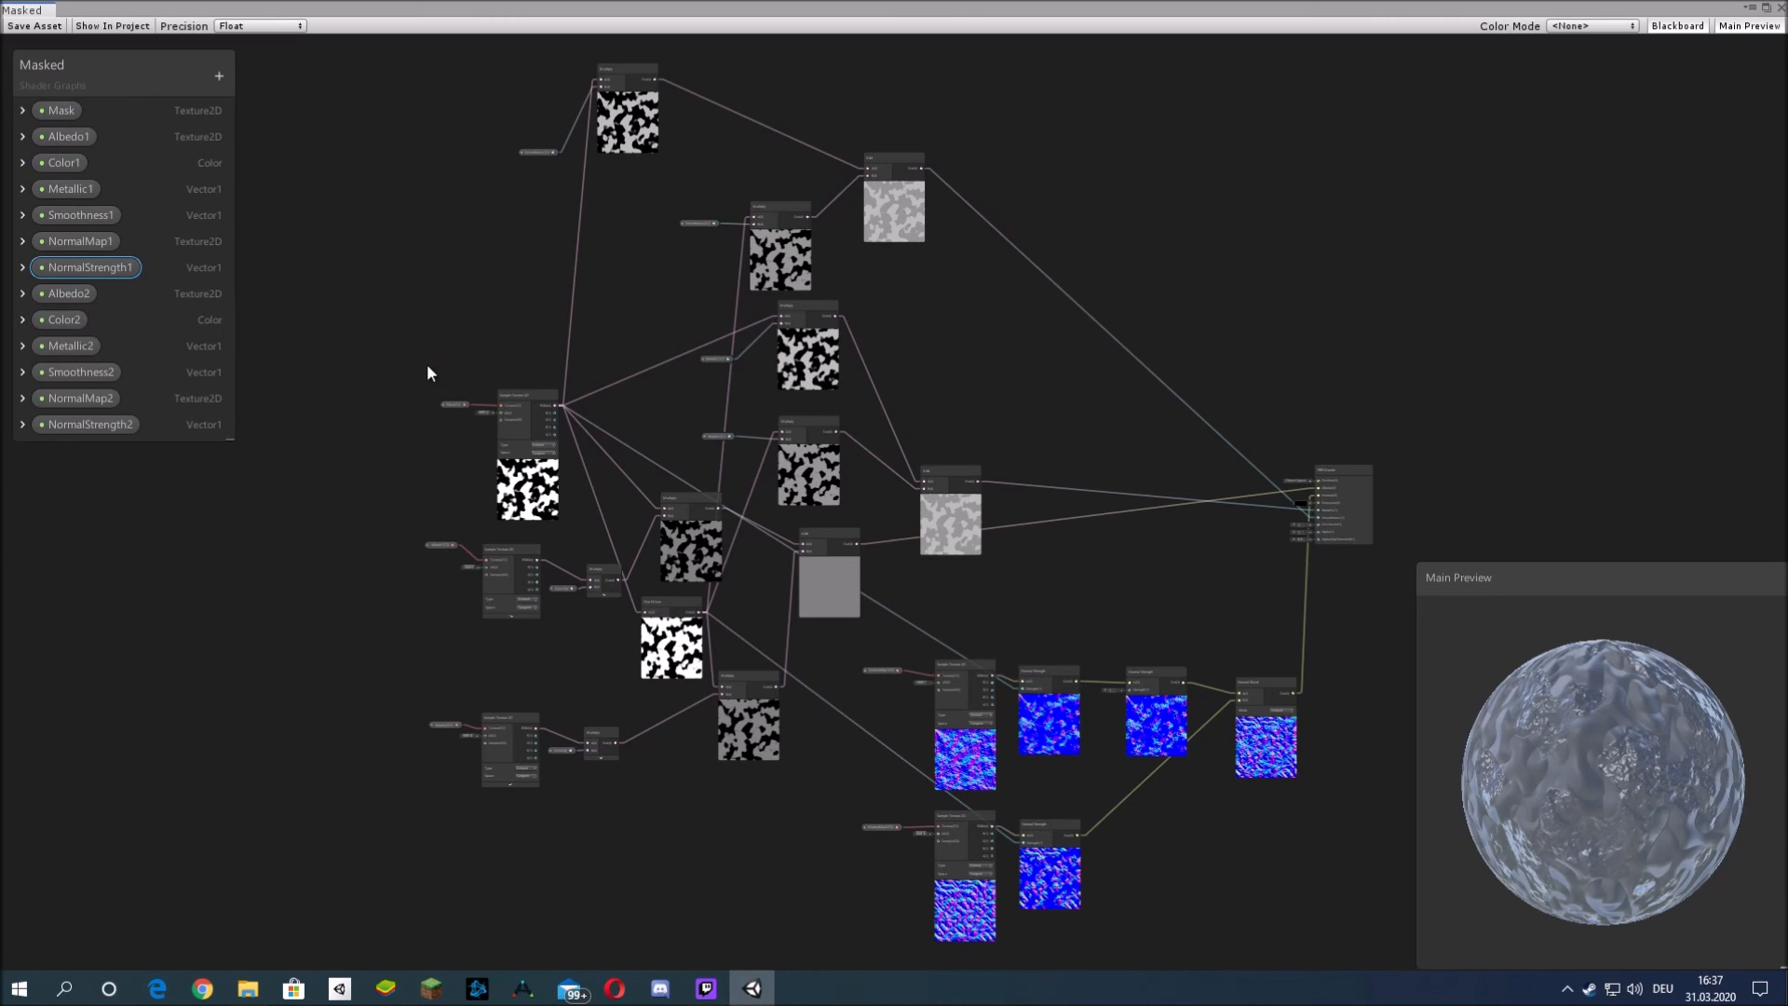
- Add the NormalStrength1 property to the graph and connect it to the Strength input of NormalMap1's second Normal Strength node
middle_click_drag(427, 363, 273, 174)
scroll(1071, 619, "up", 5)
left_click_drag(88, 267, 878, 380)
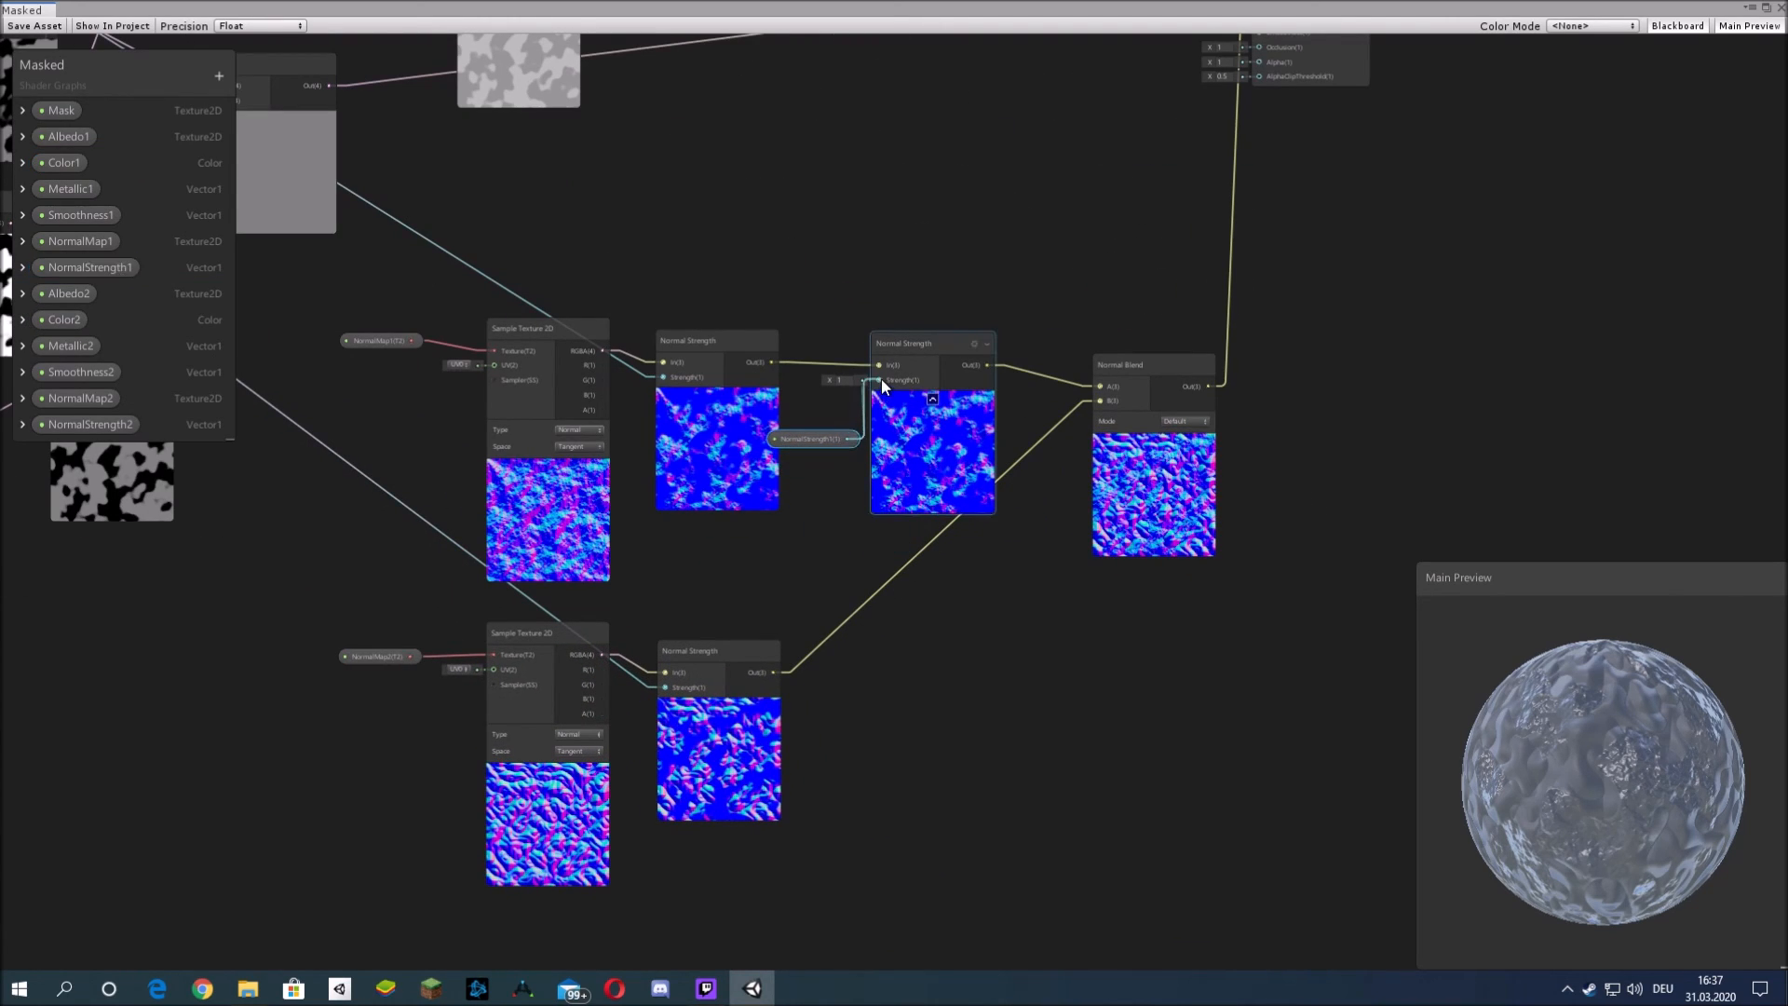
- Create another Normal Strength node and place it between NormalMap2's masked Normal Strength node and the Normal Blend
right_click(922, 658)
left_click(1002, 345)
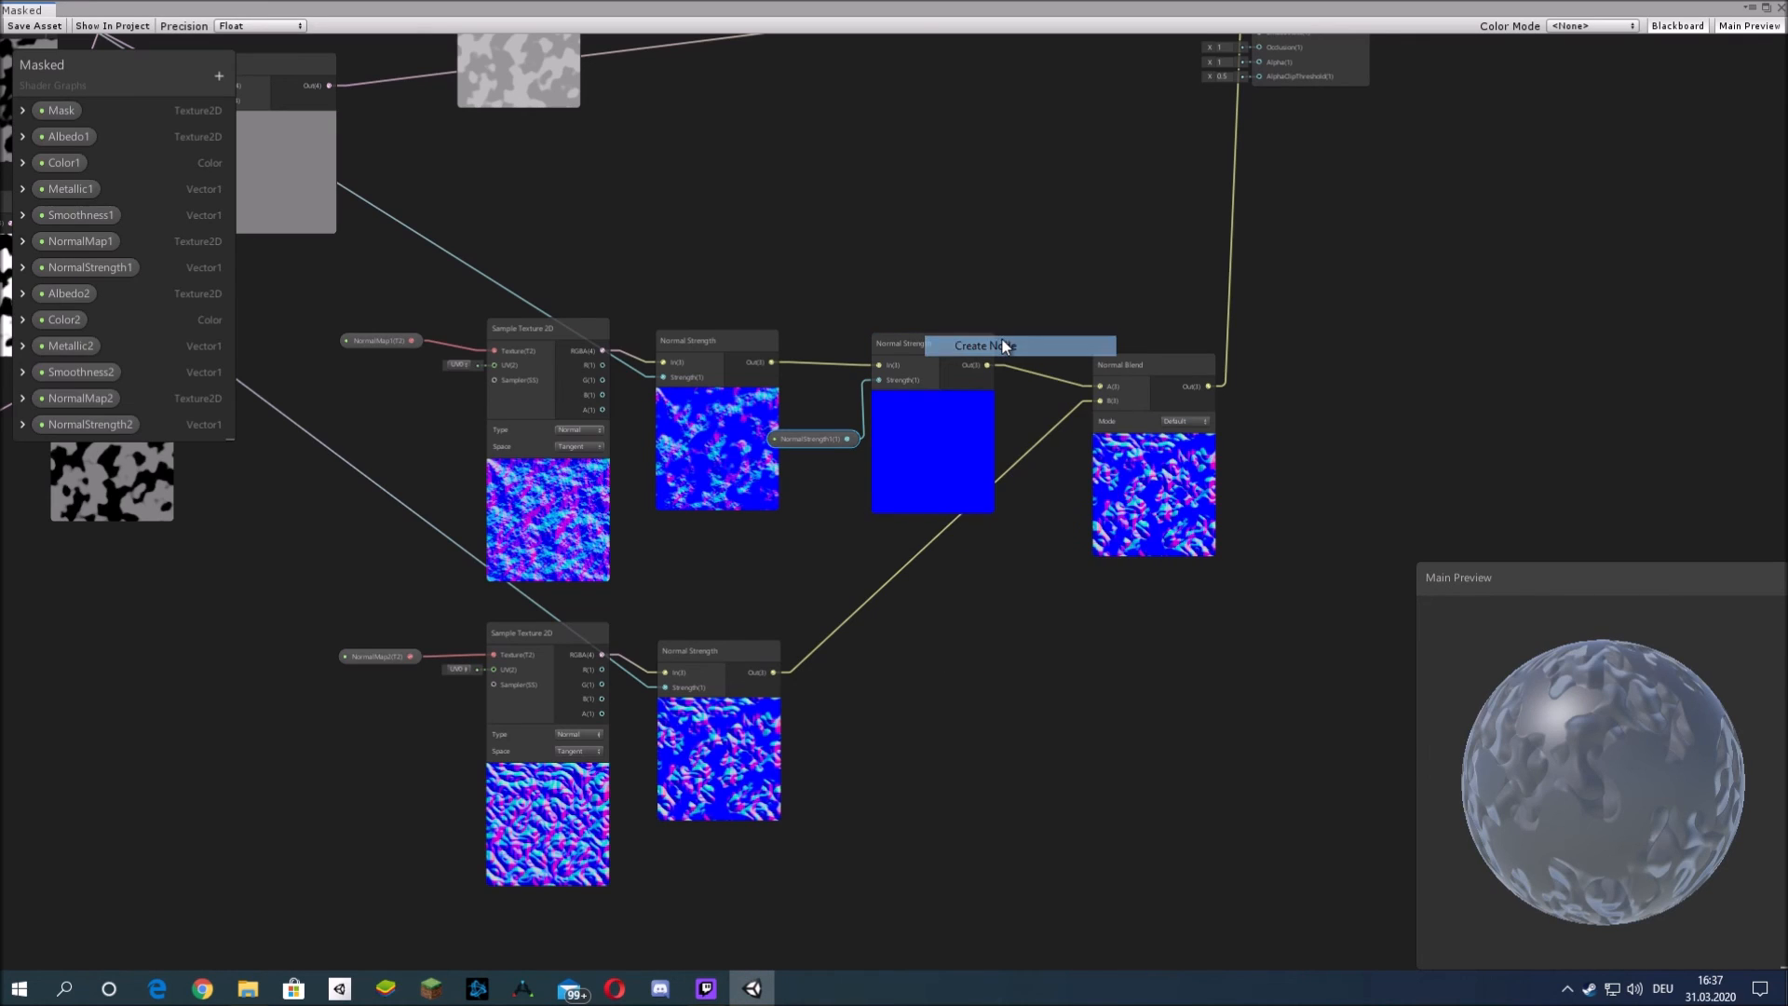
type("normal")
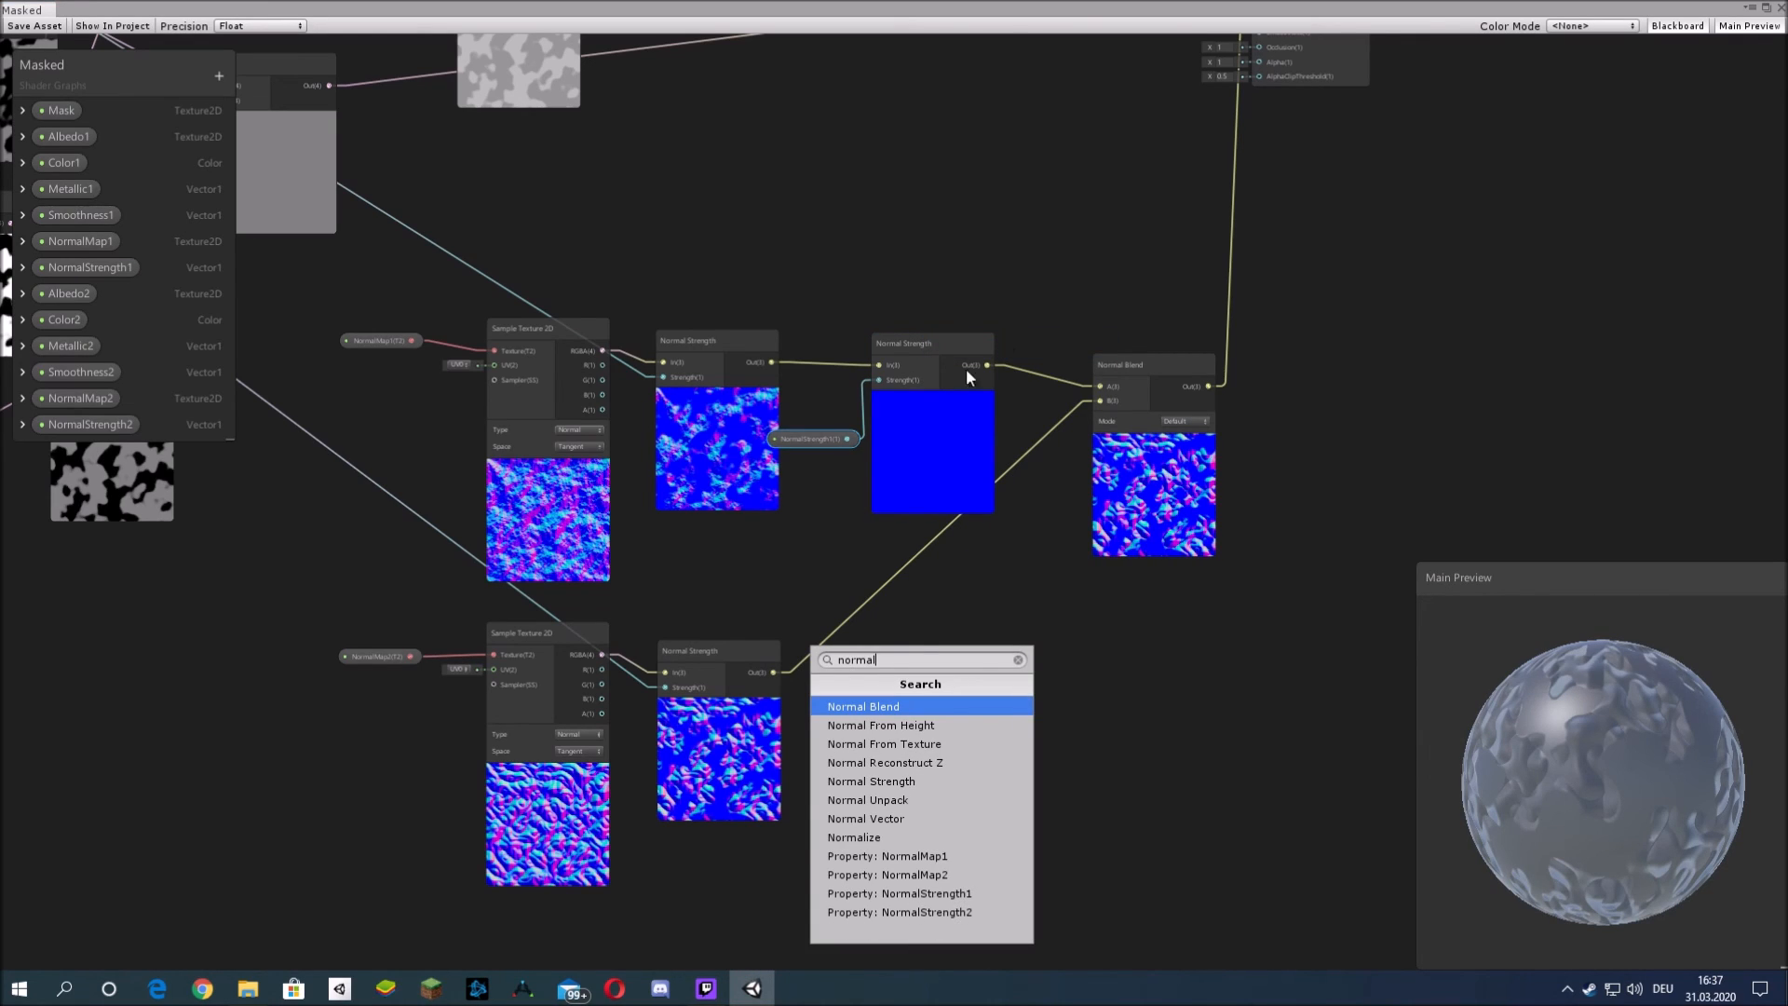
left_click(930, 782)
left_click_drag(953, 691, 907, 613)
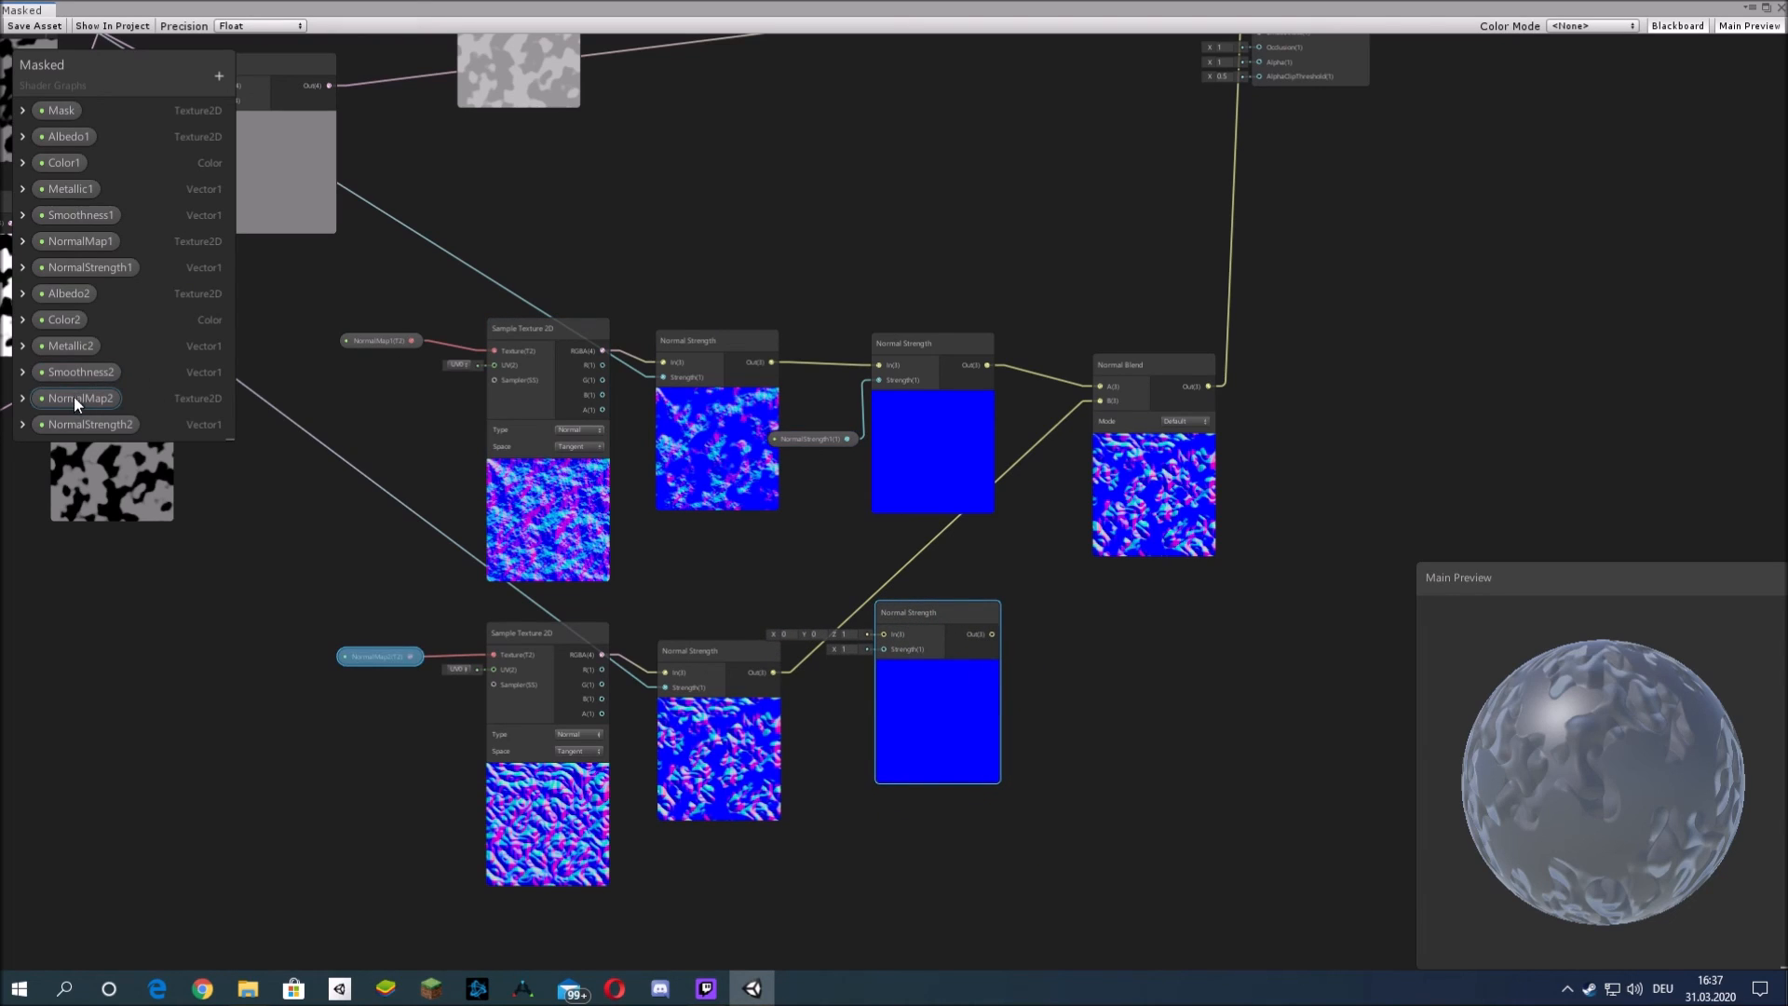
- Wire NormalStrength2 and NormalMap2's masked output into the new Normal Strength node, and feed its output into Normal Blend's B input
left_click_drag(75, 421, 883, 649)
left_click_drag(775, 673, 884, 634)
left_click_drag(993, 634, 1099, 401)
left_click_drag(855, 680, 810, 690)
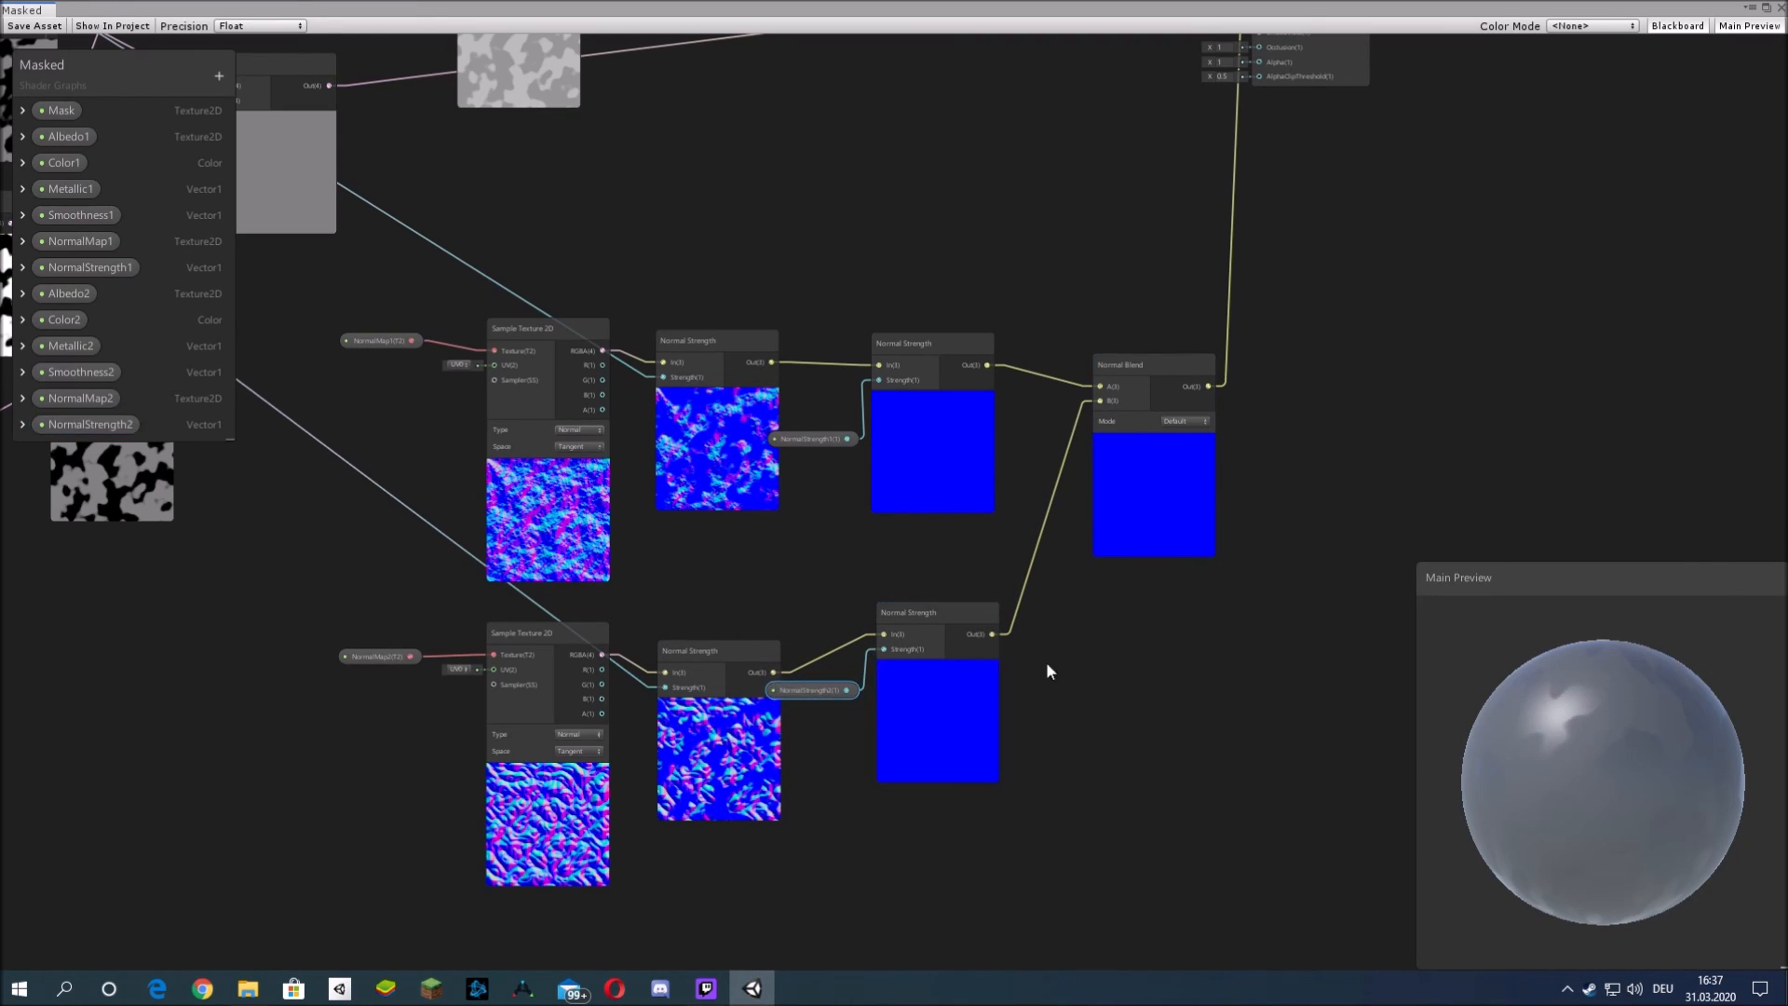
- Set the NormalStrength1 property's default value to 1 and collapse its settings
left_click(22, 267)
left_click(141, 332)
type("1")
left_click(22, 269)
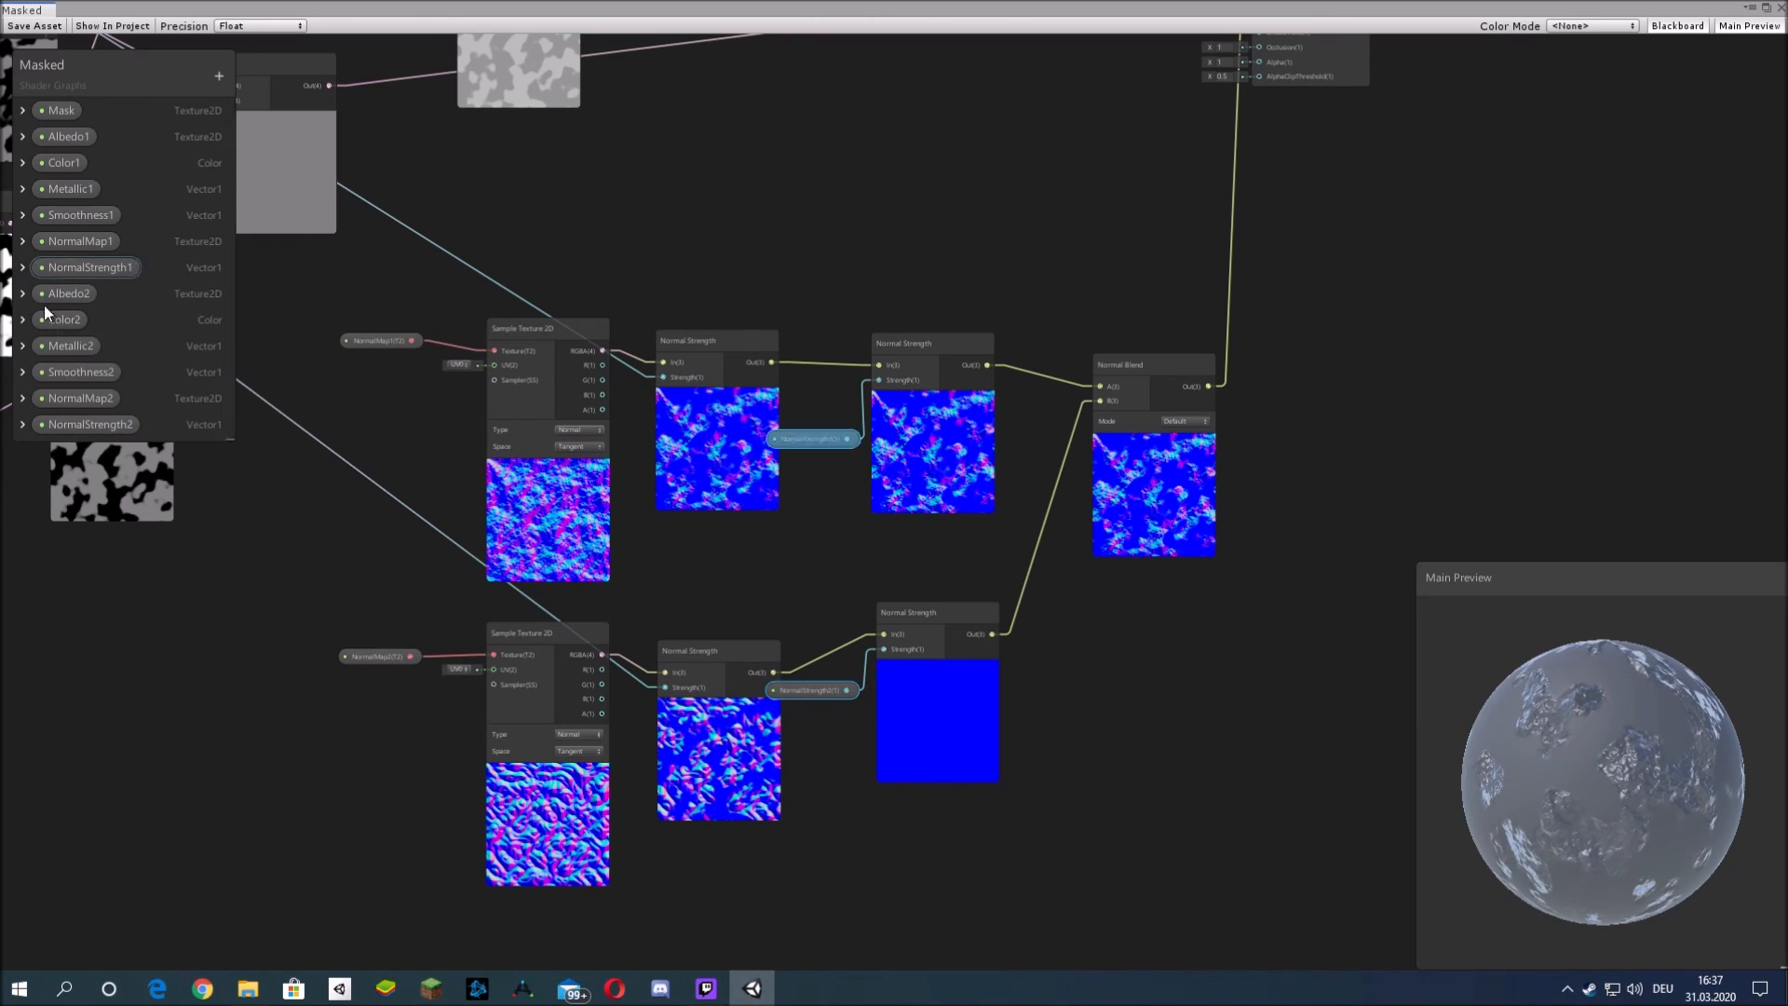
- Set the NormalStrength2 property's default value to 1, then save and close the shader graph
left_click(23, 424)
scroll(161, 426, "down", 2)
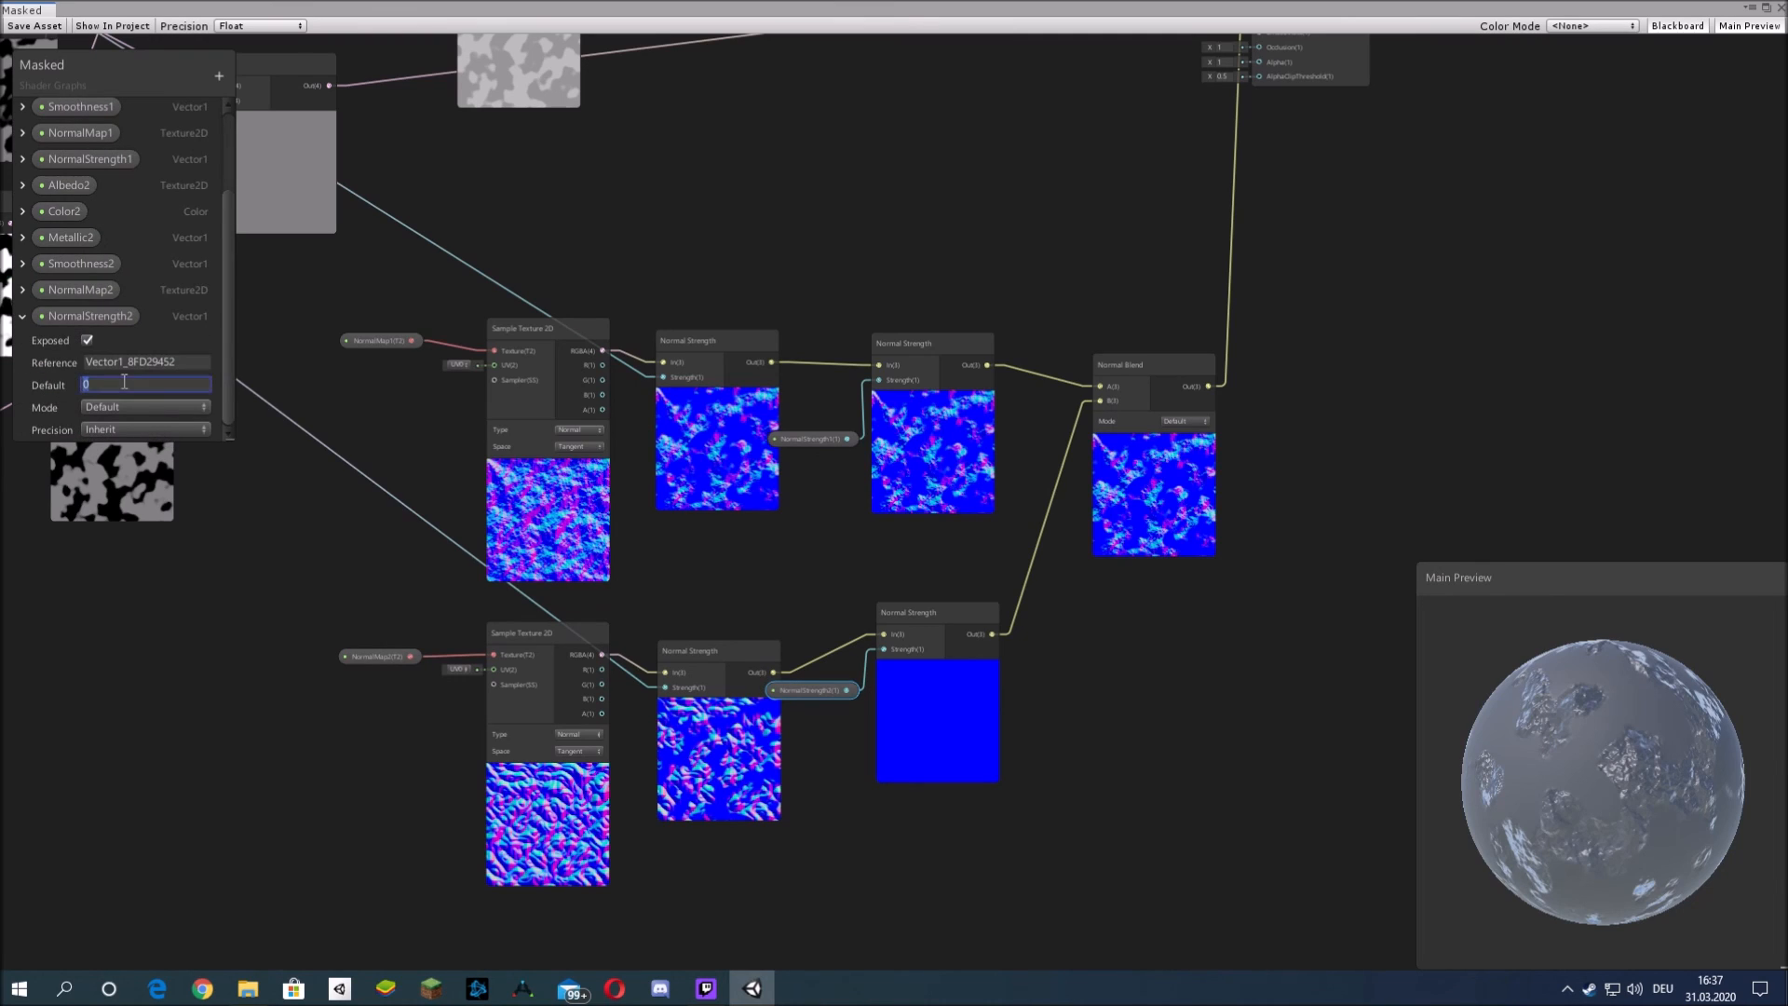
left_click(144, 385)
type("1")
left_click(21, 314)
left_click(28, 28)
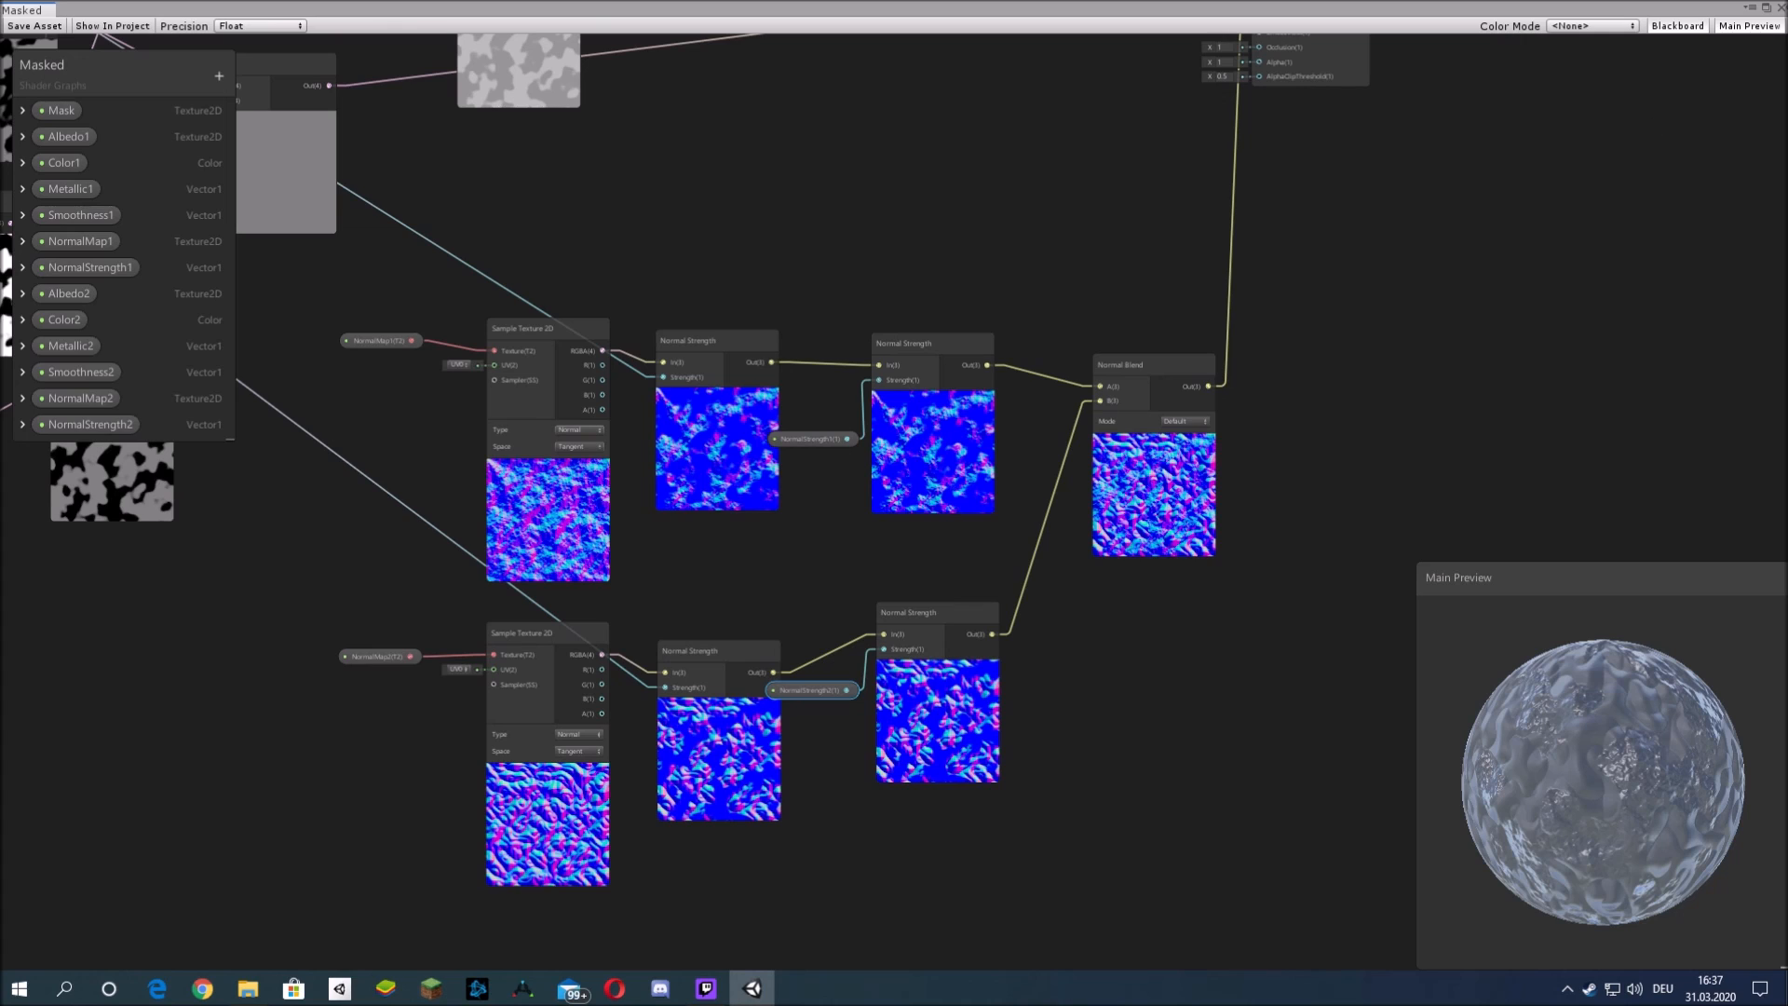
left_click(1781, 8)
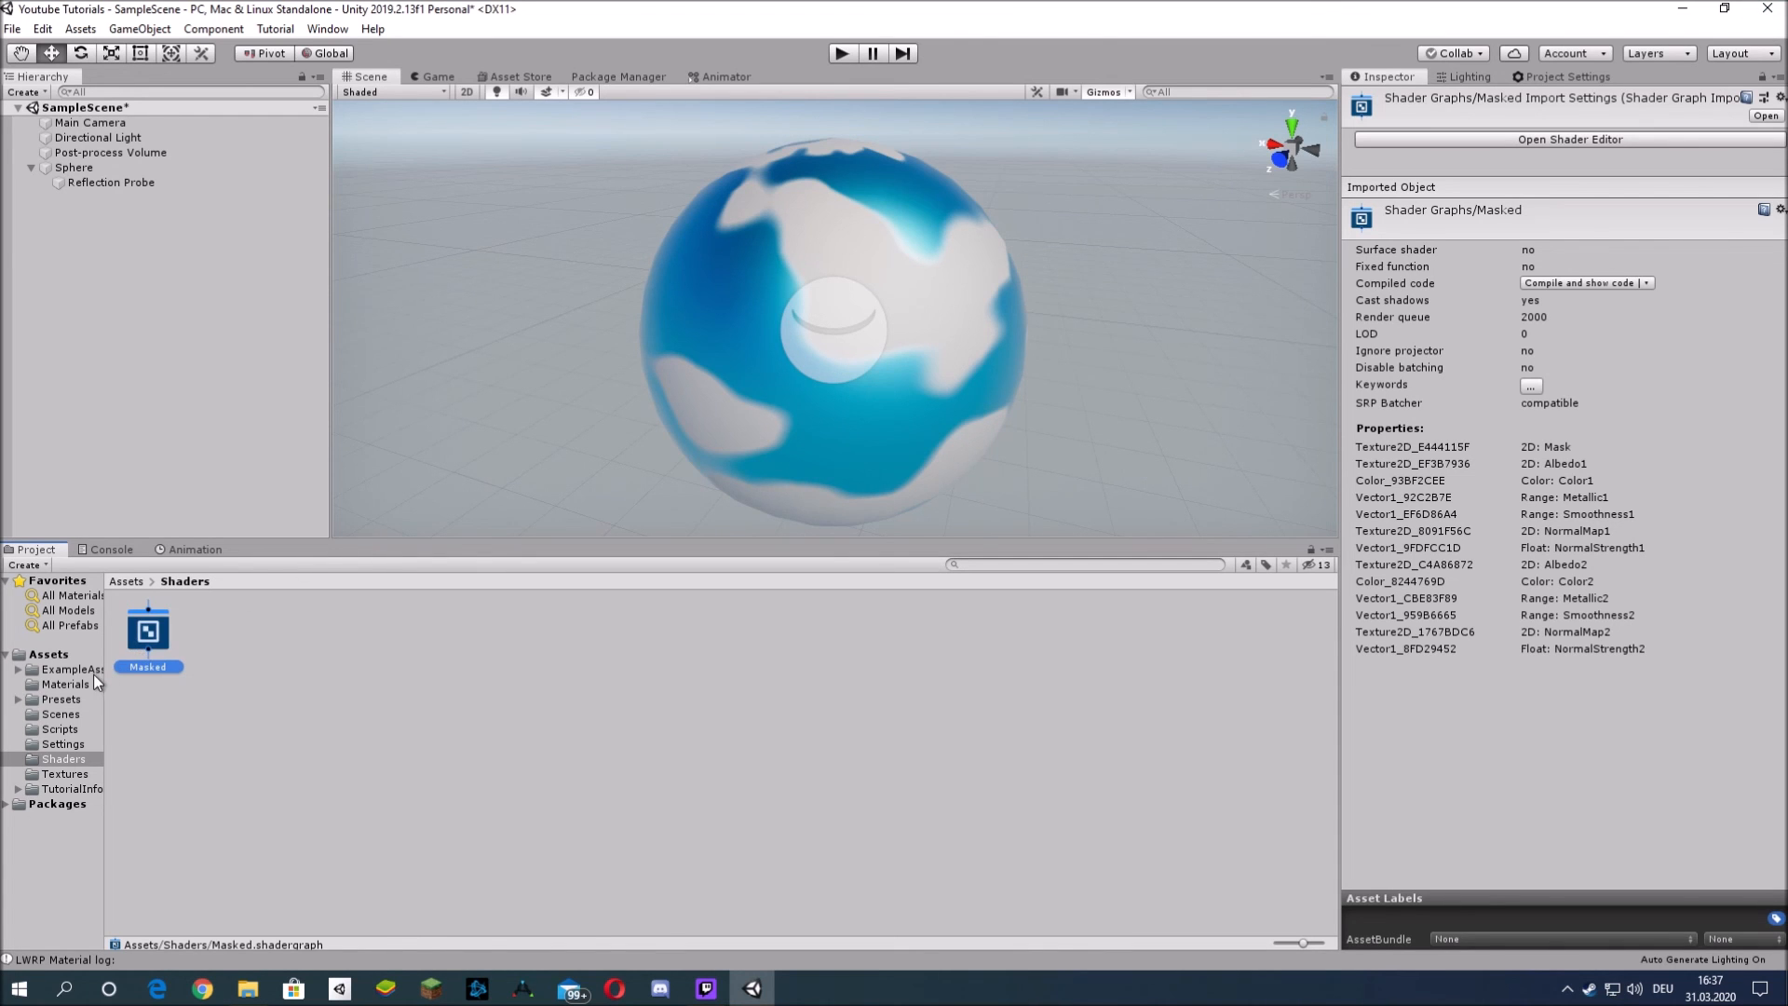
- On the SphereMasked material, set NormalStrength2 to about 0.96 and NormalStrength1 to about 0.19
left_click(73, 689)
left_click(209, 655)
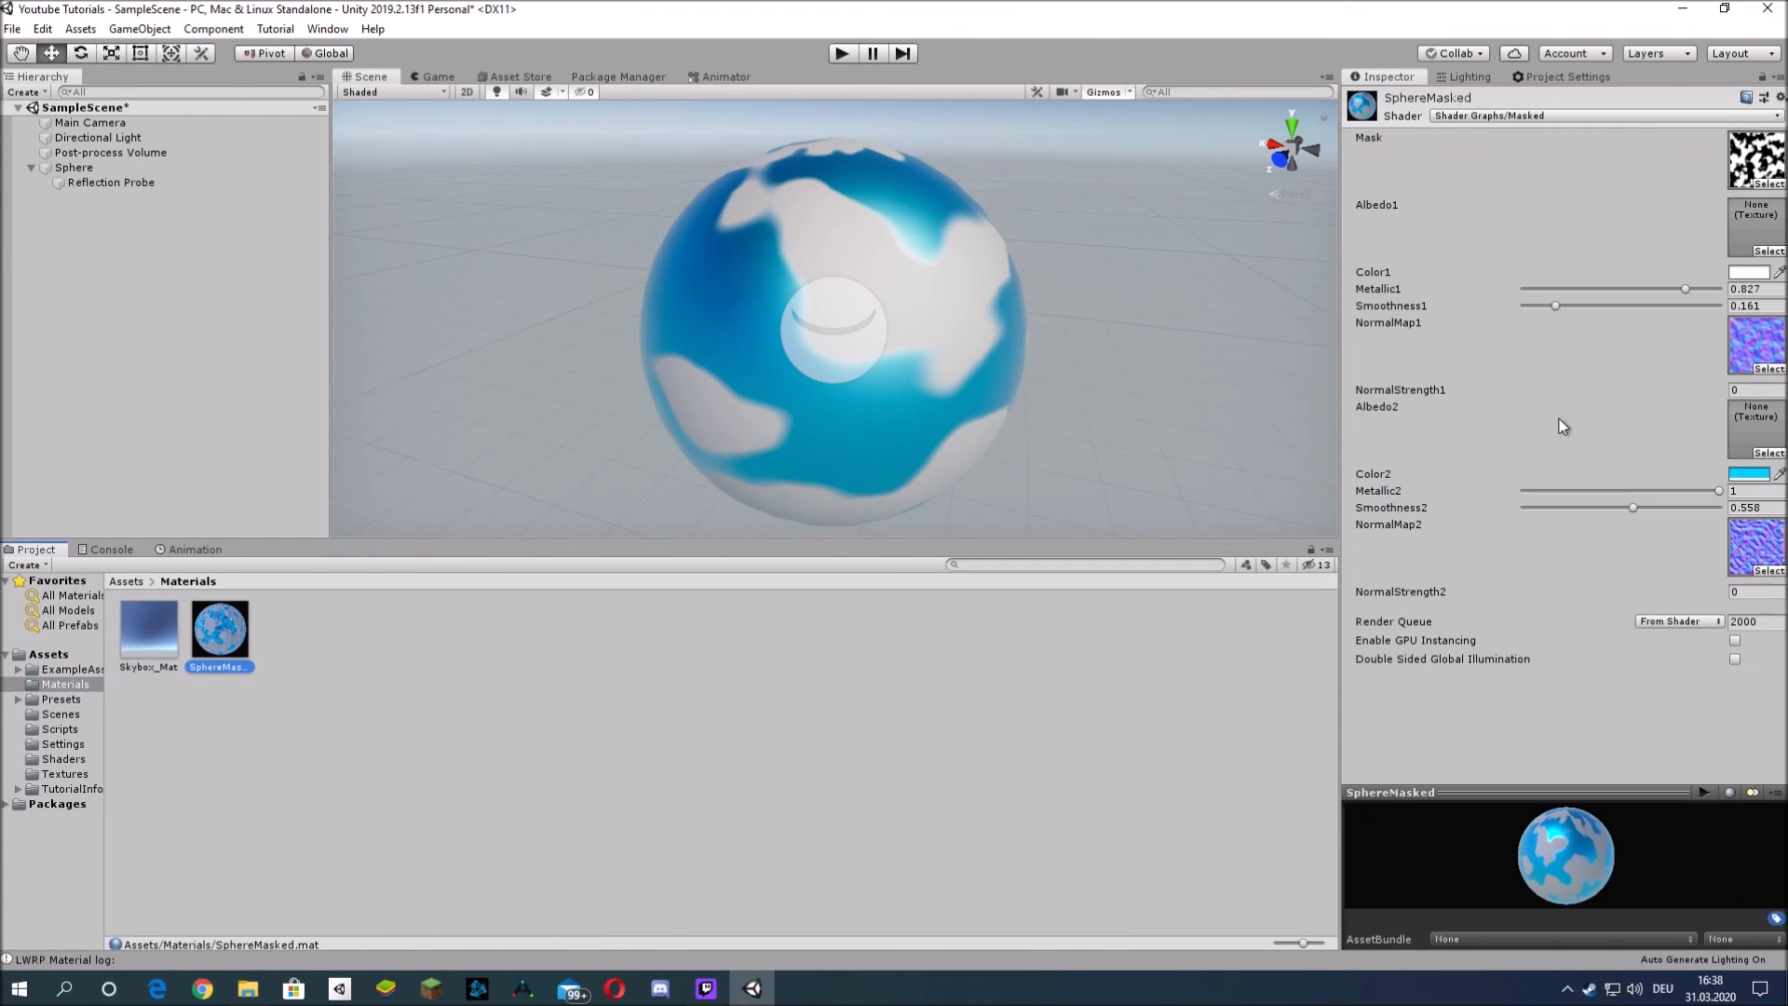
left_click_drag(1718, 393, 1734, 386)
left_click_drag(1721, 584, 1765, 572)
left_click_drag(1718, 392, 1702, 396)
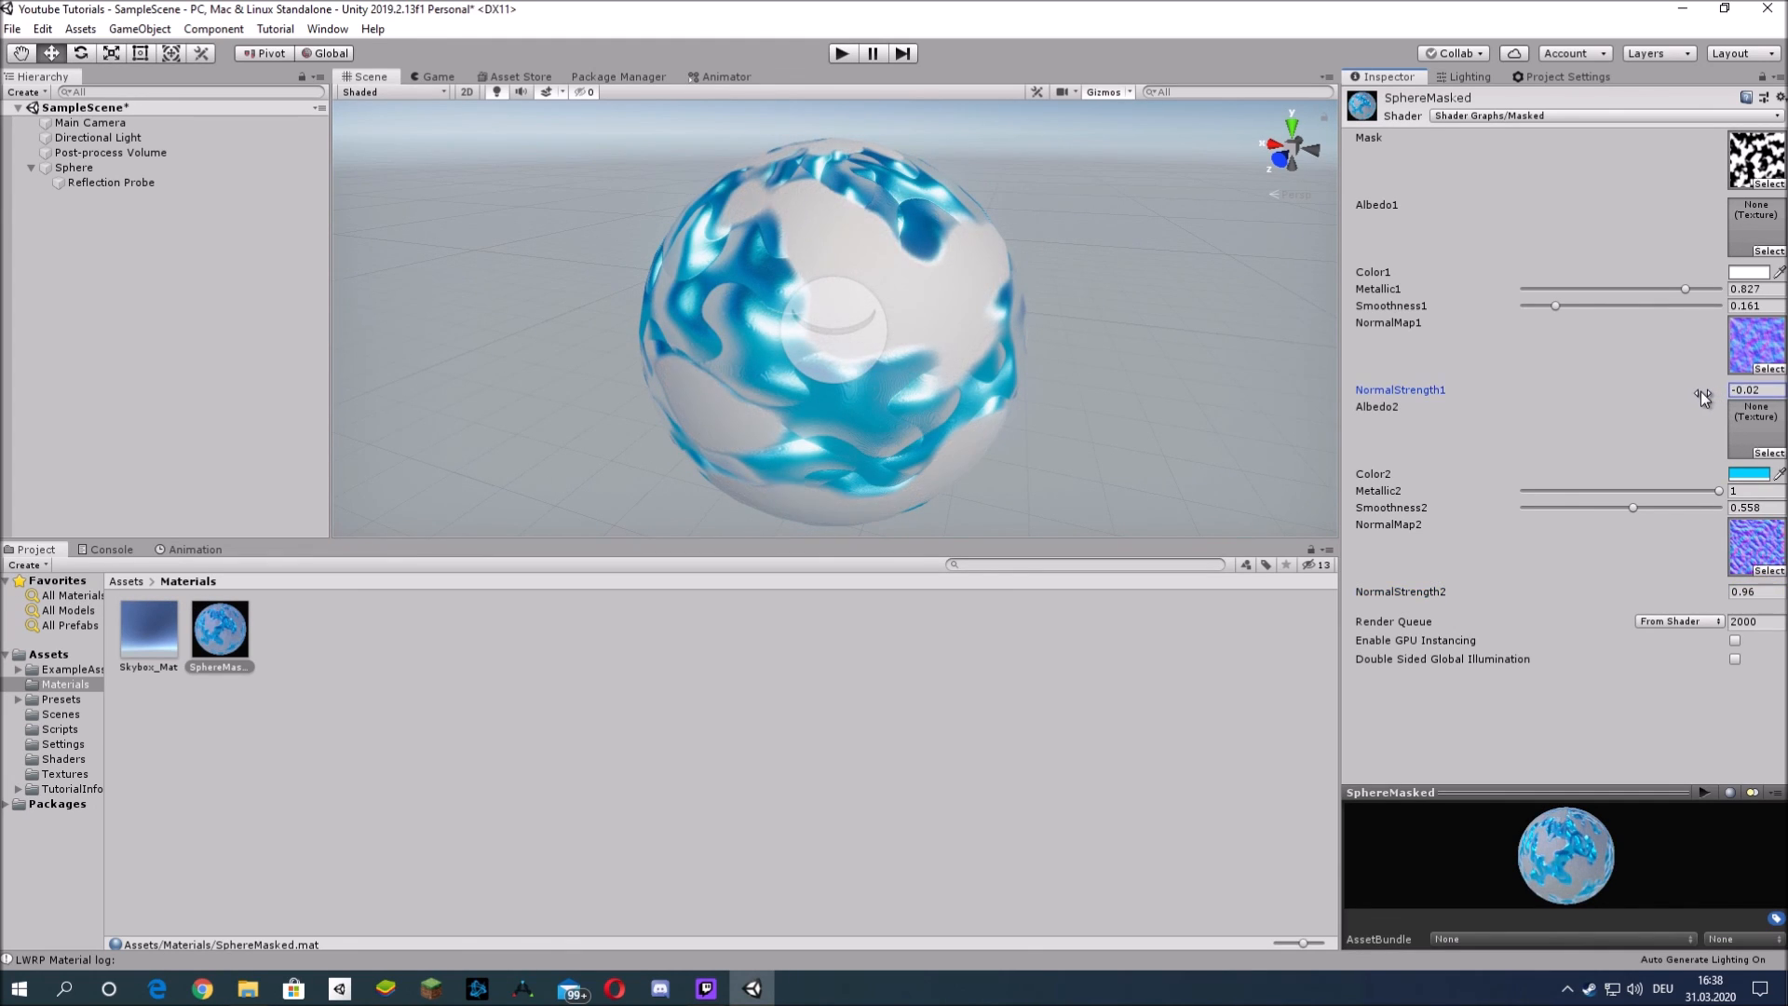
- Examine the sphere's masked material from several angles and distances in the scene, and check the game camera's view
left_click_drag(743, 366, 631, 341, "alt")
scroll(643, 380, "up", 8)
left_click_drag(941, 355, 927, 370, "alt")
scroll(928, 372, "down", 3)
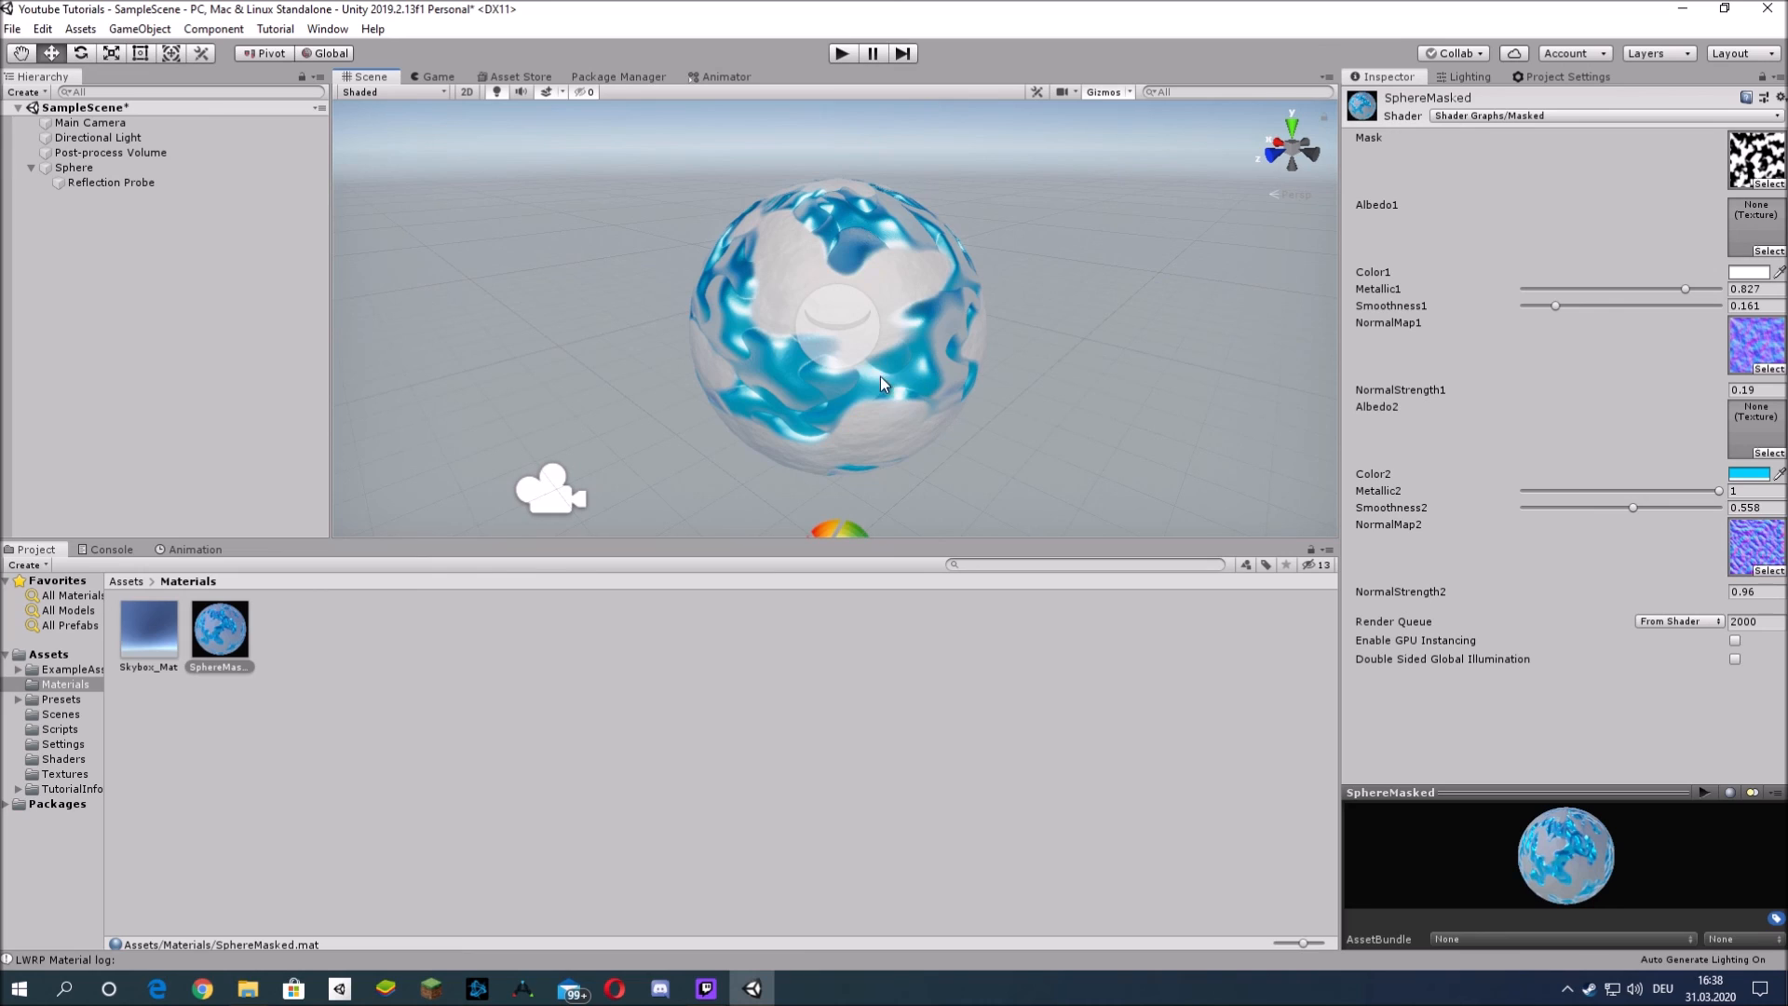
scroll(885, 384, "up", 2)
left_click(438, 77)
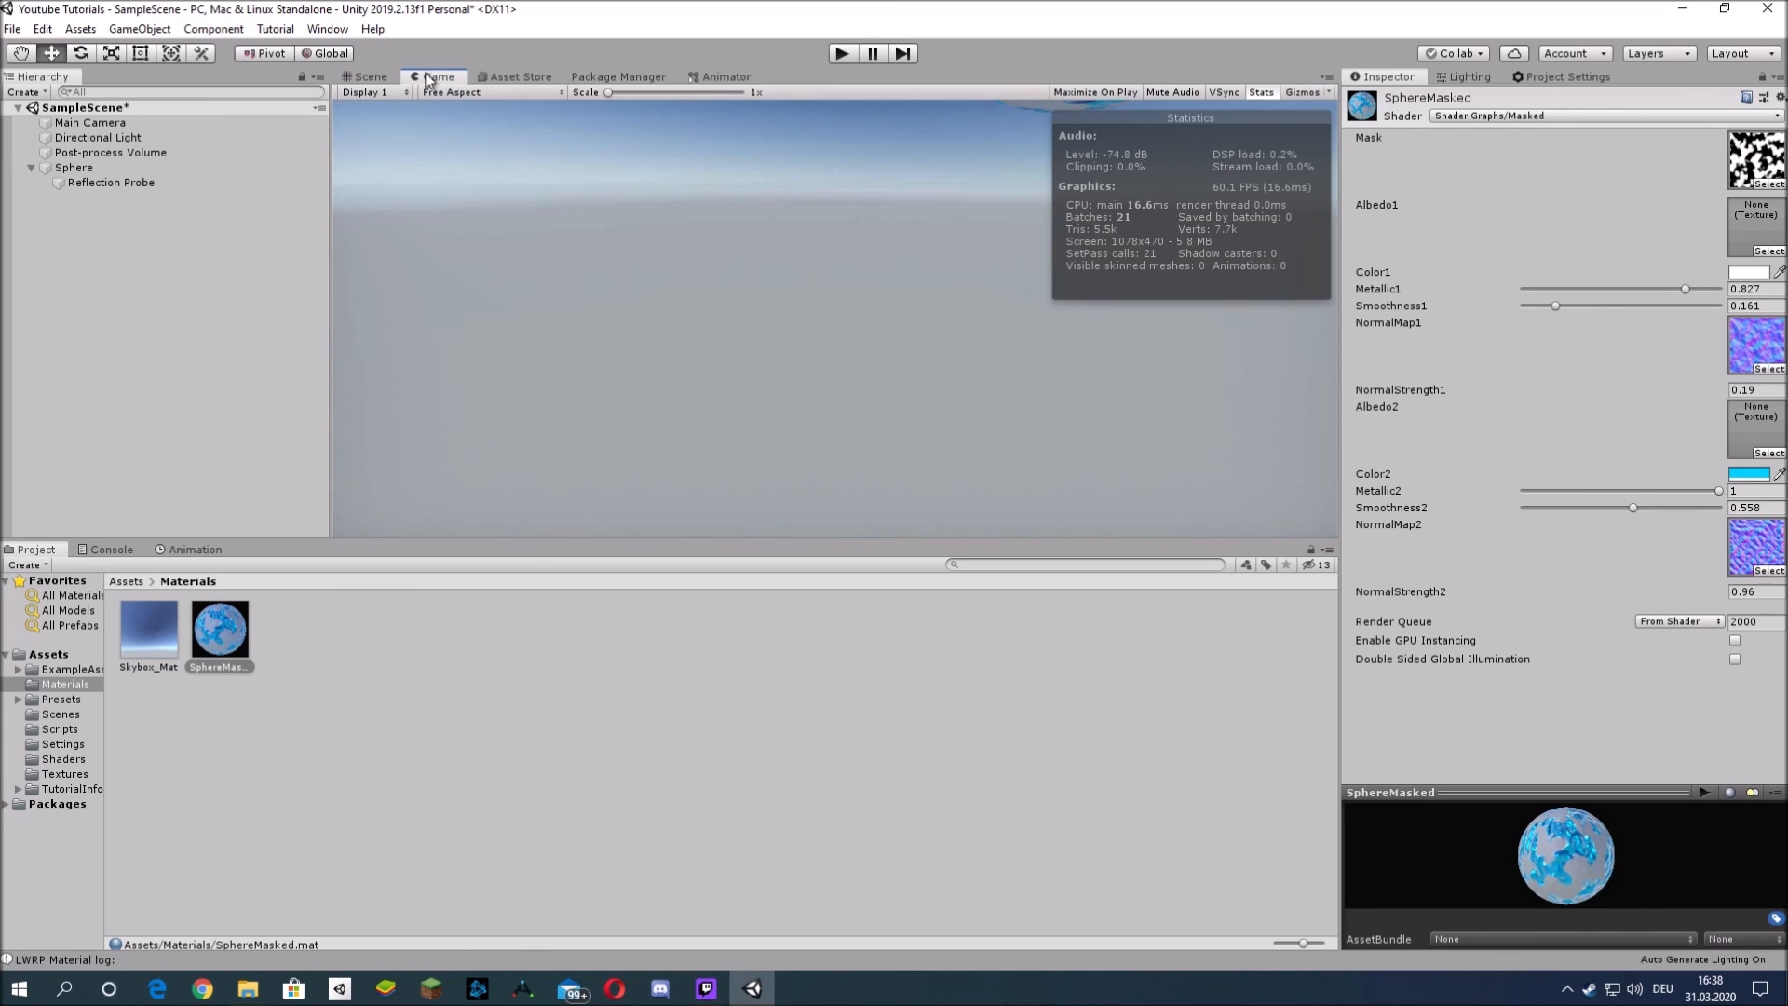
left_click(370, 77)
left_click_drag(1034, 307, 1092, 332, "alt")
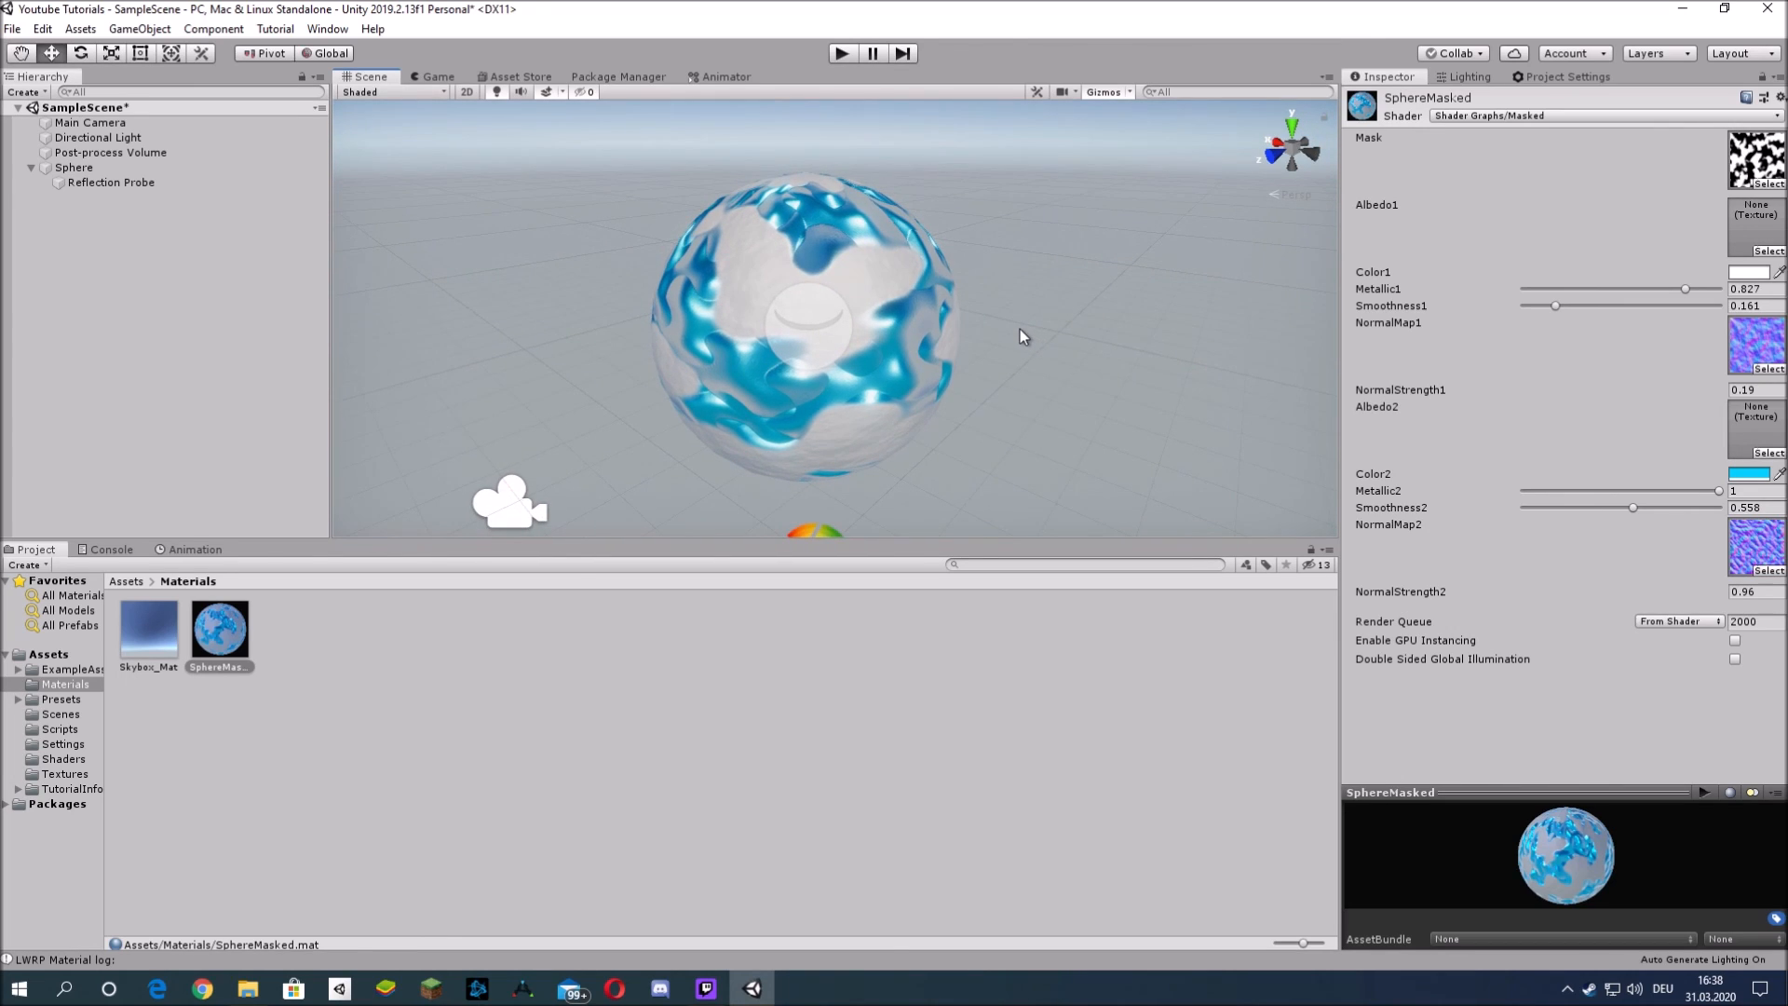